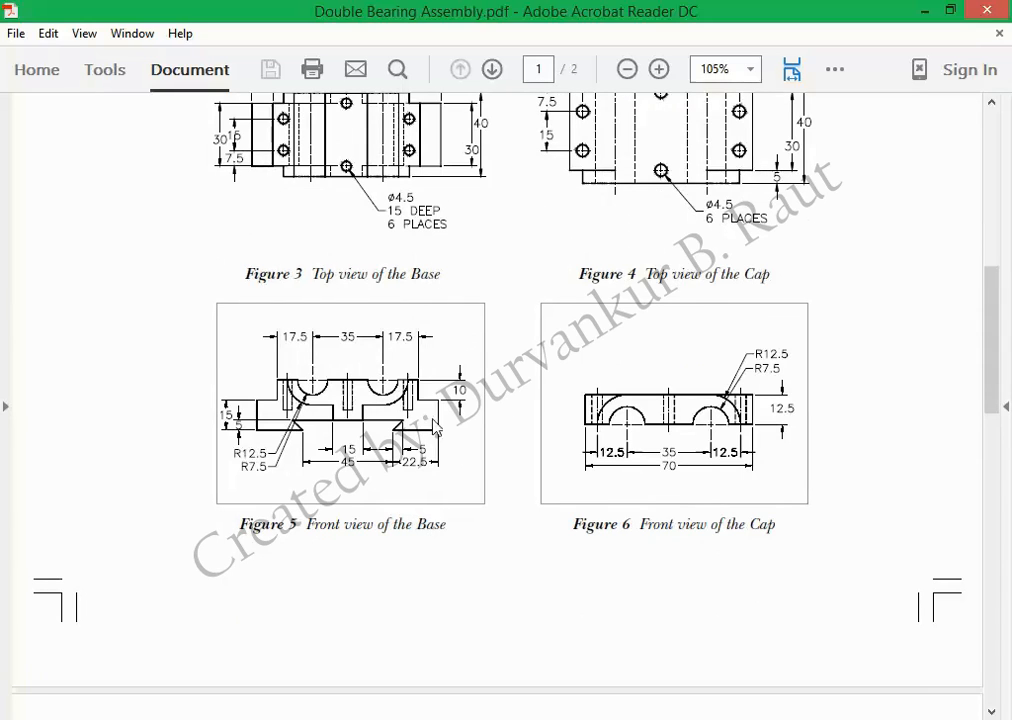
Examine the completed and exploded assembly views and the bushing and bolt dimensions in the Double Bearing Assembly PDF.
{"action": "scroll", "coordinate": [430, 480], "scroll_direction": "up", "scroll_amount": 2}
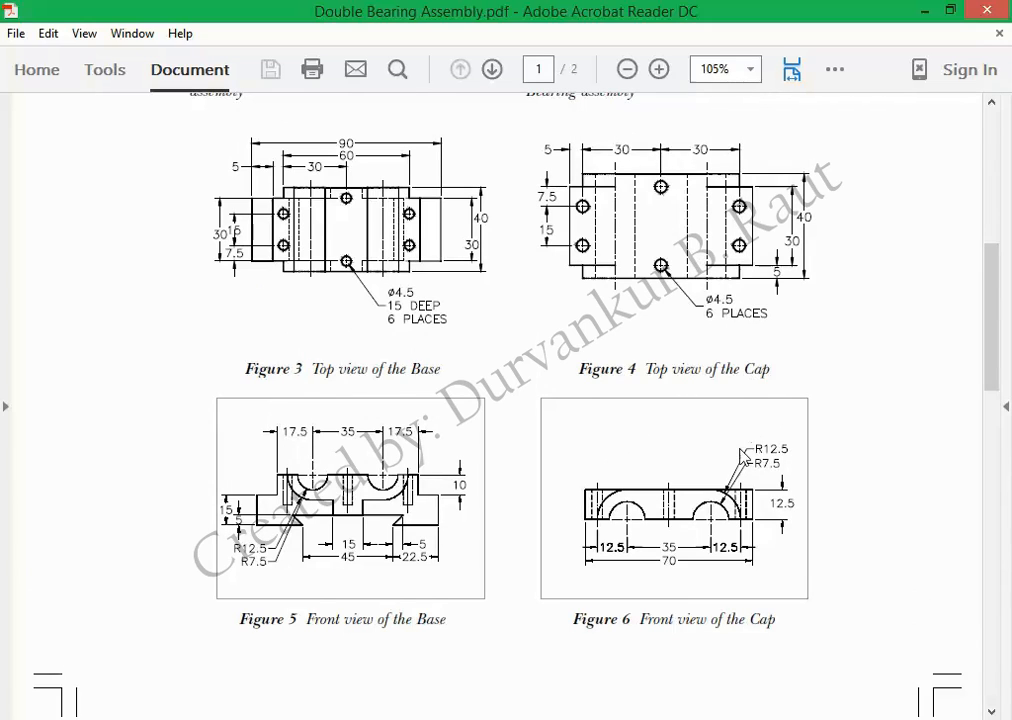
{"action": "scroll", "coordinate": [742, 455], "scroll_direction": "up", "scroll_amount": 5}
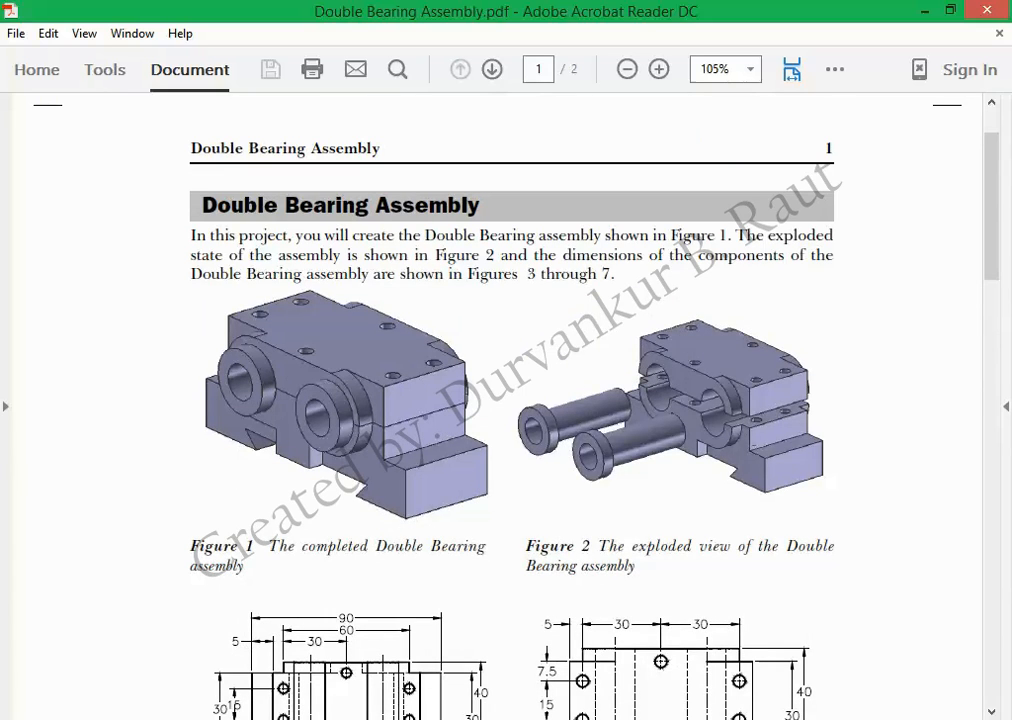
{"action": "left_click", "coordinate": [735, 460]}
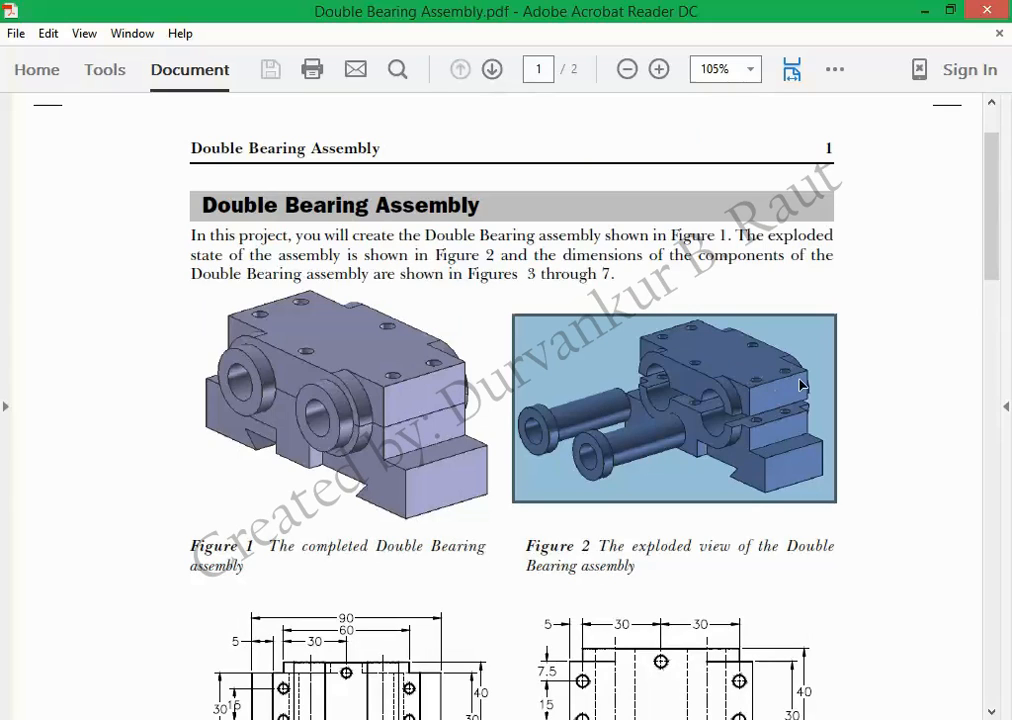
{"action": "left_click", "coordinate": [908, 477]}
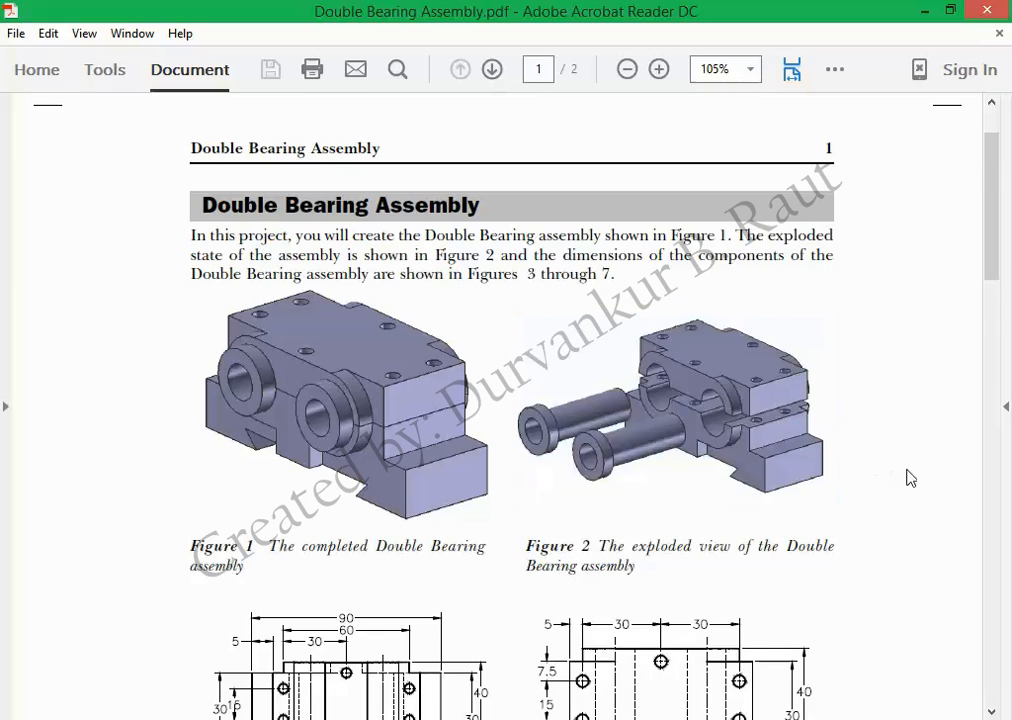
{"action": "scroll", "coordinate": [910, 479], "scroll_direction": "down", "scroll_amount": 10}
{"action": "scroll", "coordinate": [910, 480], "scroll_direction": "down", "scroll_amount": 5}
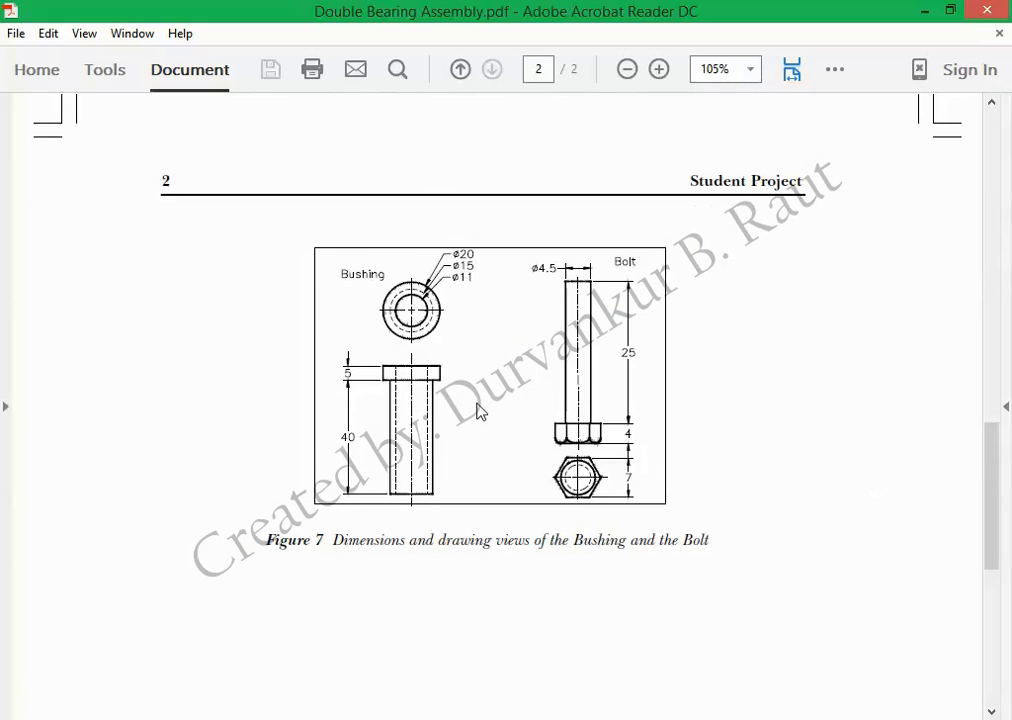
{"action": "scroll", "coordinate": [478, 412], "scroll_direction": "up", "scroll_amount": 5, "text": "ctrl"}
{"action": "scroll", "coordinate": [478, 412], "scroll_direction": "down", "scroll_amount": 2, "text": "ctrl"}
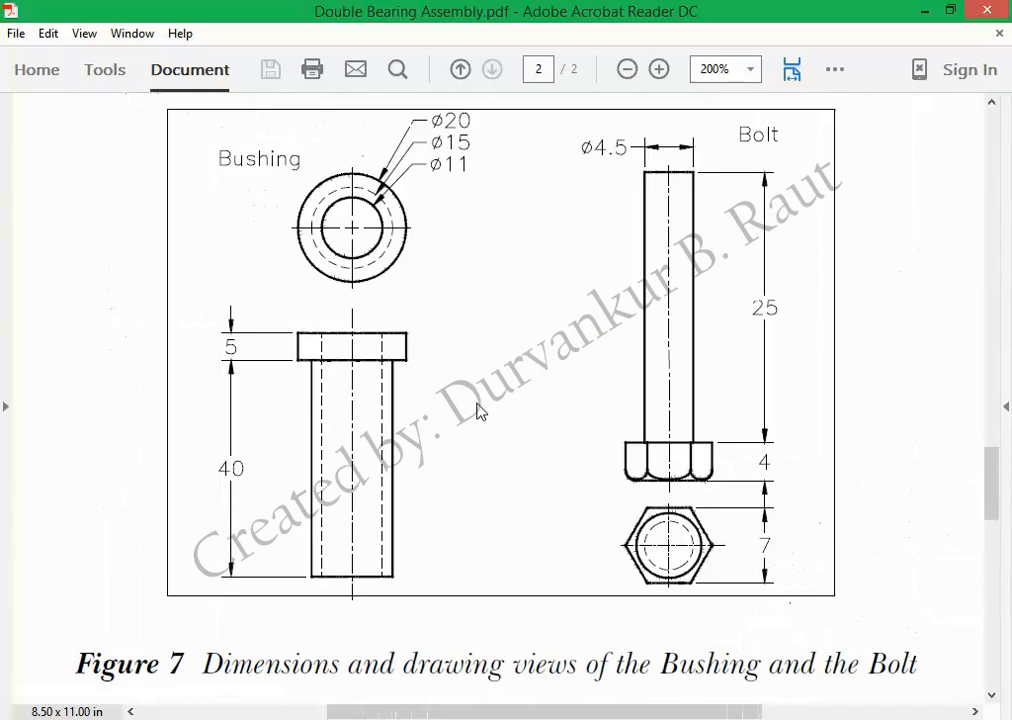
{"action": "scroll", "coordinate": [497, 335], "scroll_direction": "up", "scroll_amount": 2}
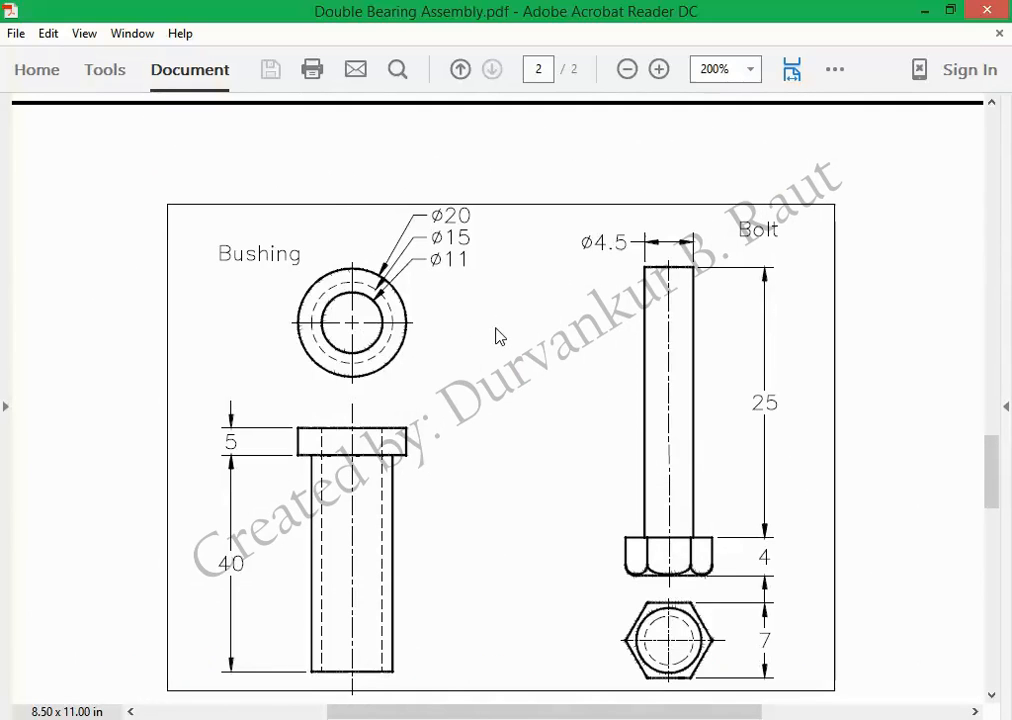
{"action": "scroll", "coordinate": [497, 335], "scroll_direction": "down", "scroll_amount": 2}
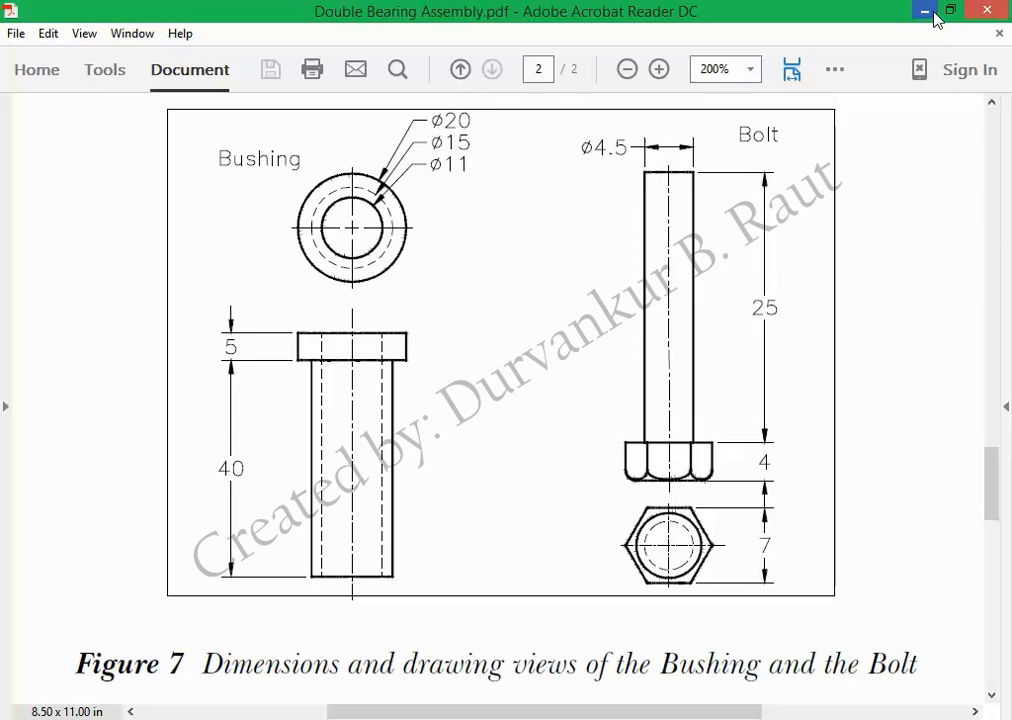
Study the dimensioned top and front views of the base and the cap in Figures 3 to 6.
{"action": "scroll", "coordinate": [576, 395], "scroll_direction": "up", "scroll_amount": 10}
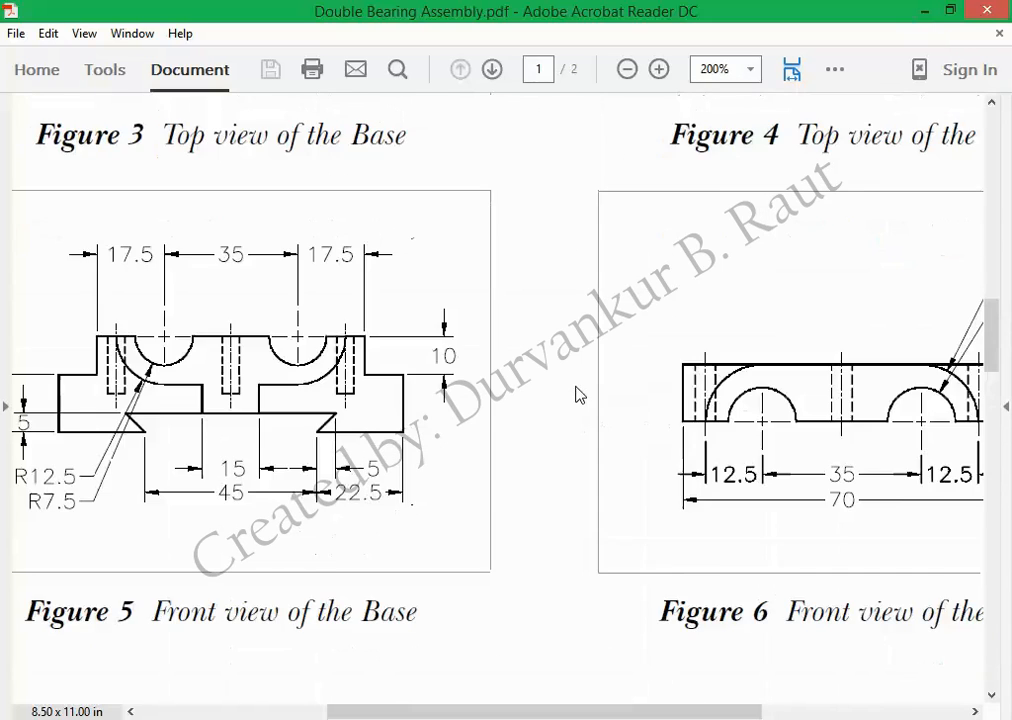
{"action": "scroll", "coordinate": [577, 395], "scroll_direction": "up", "scroll_amount": 1}
{"action": "scroll", "coordinate": [576, 395], "scroll_direction": "down", "scroll_amount": 1, "text": "ctrl"}
{"action": "scroll", "coordinate": [576, 395], "scroll_direction": "up", "scroll_amount": 1}
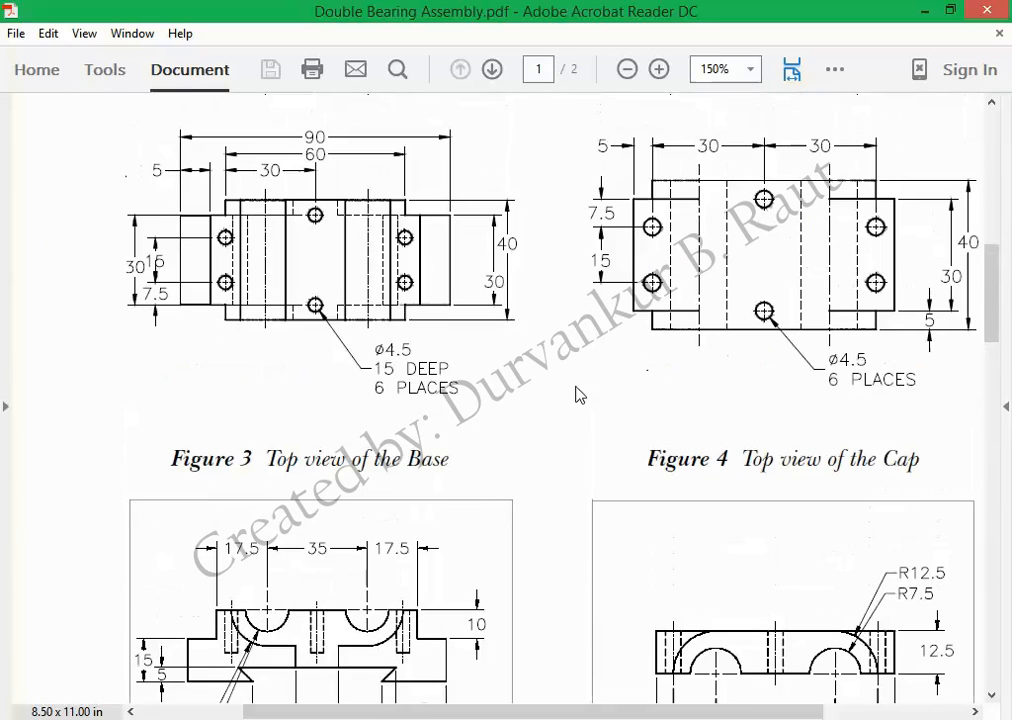
{"action": "scroll", "coordinate": [576, 395], "scroll_direction": "up", "scroll_amount": 4}
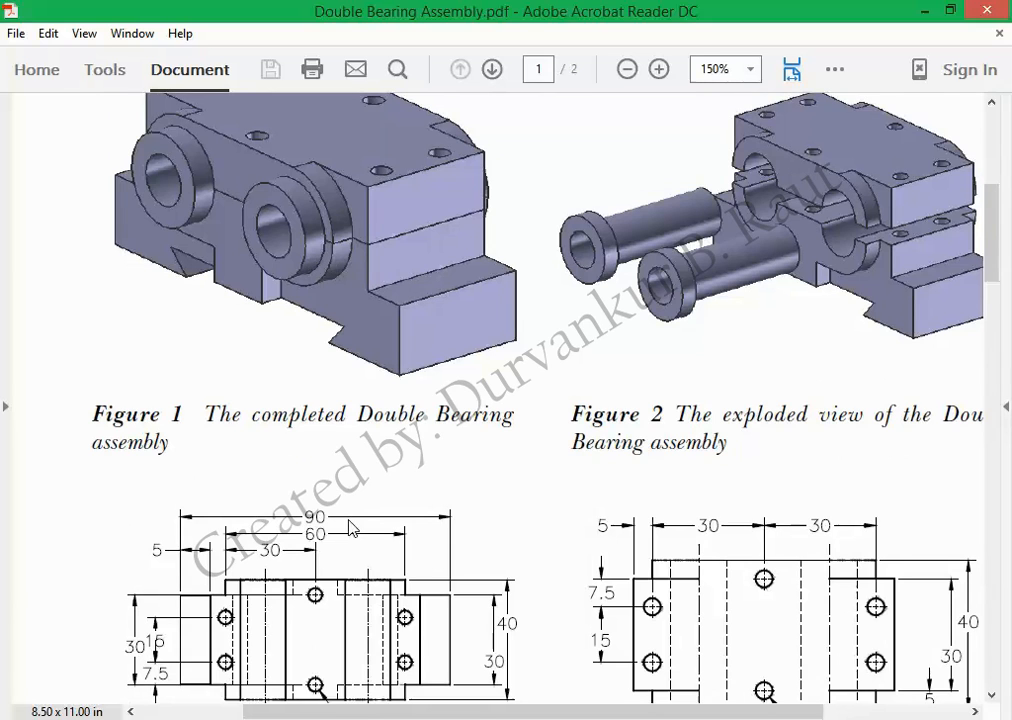
{"action": "scroll", "coordinate": [350, 500], "scroll_direction": "down", "scroll_amount": 2}
{"action": "scroll", "coordinate": [350, 527], "scroll_direction": "down", "scroll_amount": 1}
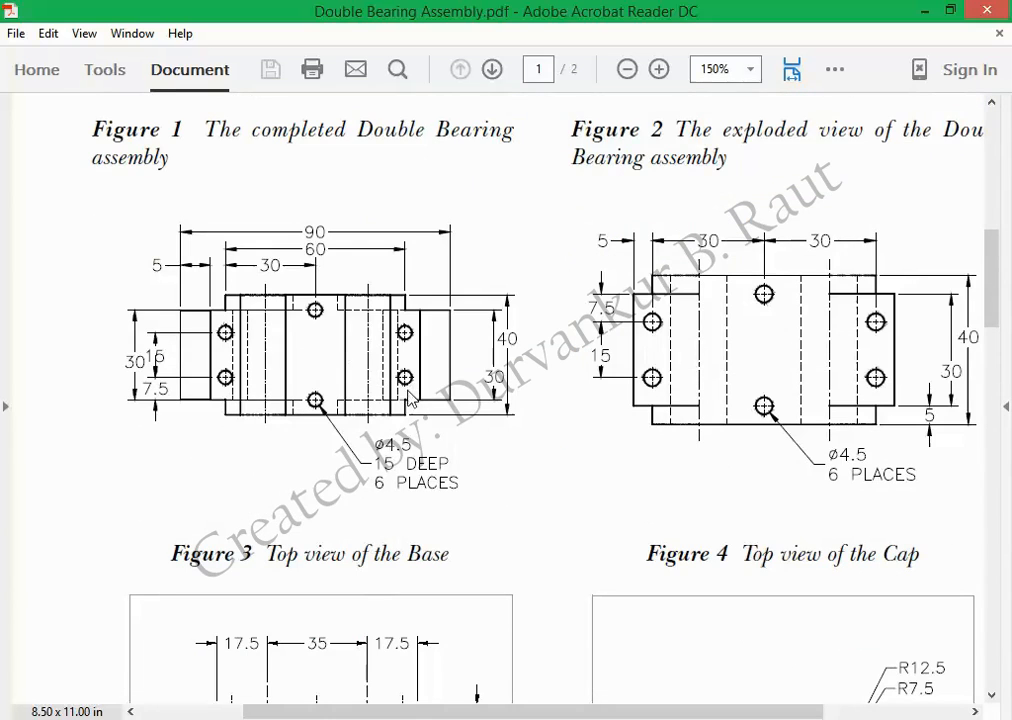
{"action": "scroll", "coordinate": [370, 467], "scroll_direction": "down", "scroll_amount": 2}
{"action": "scroll", "coordinate": [375, 375], "scroll_direction": "down", "scroll_amount": 1}
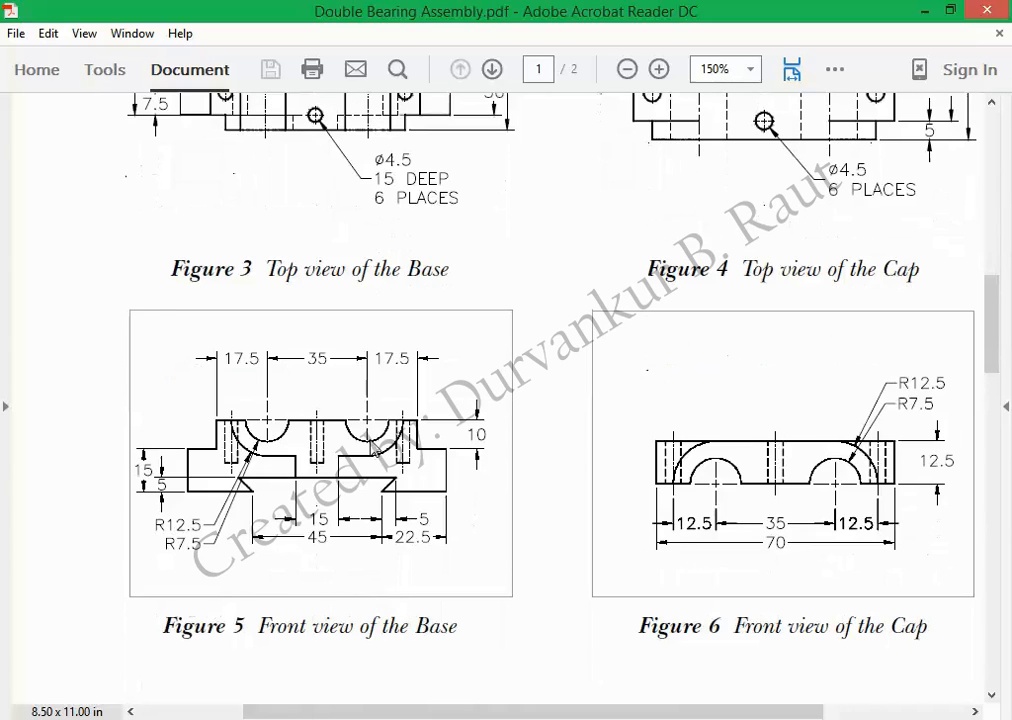
Switch to Pro/ENGINEER, set the working directory to E:\GARBAGE!!!!!\Double_Bearing and collapse the embedded browser.
{"action": "key", "text": "alt+Tab"}
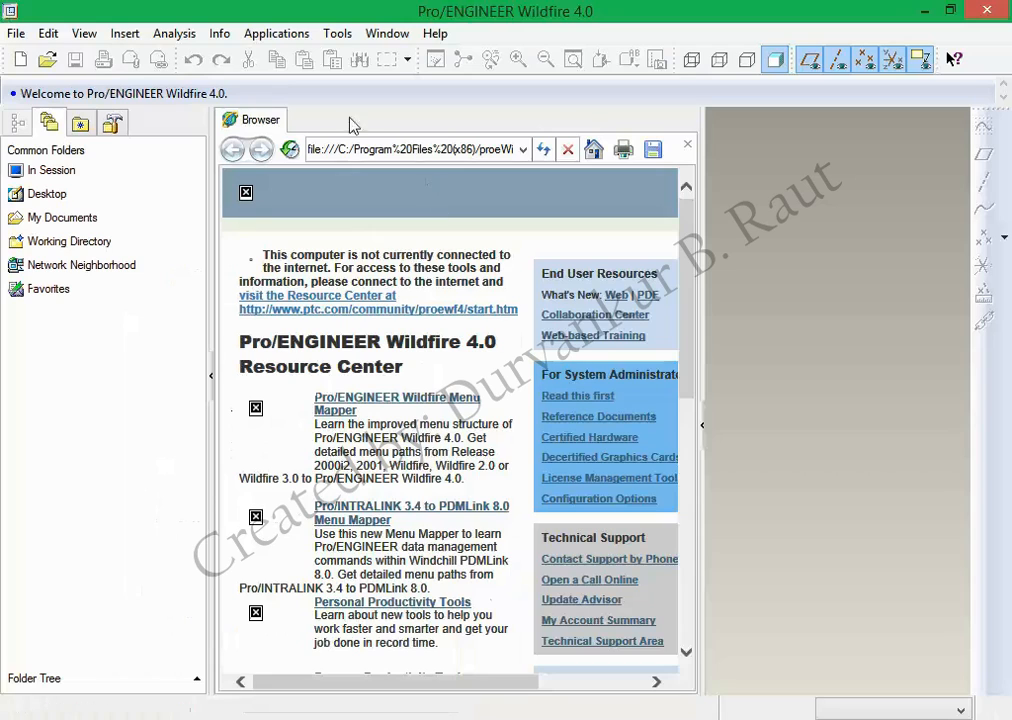
{"action": "left_click", "coordinate": [20, 34]}
{"action": "left_click", "coordinate": [50, 102]}
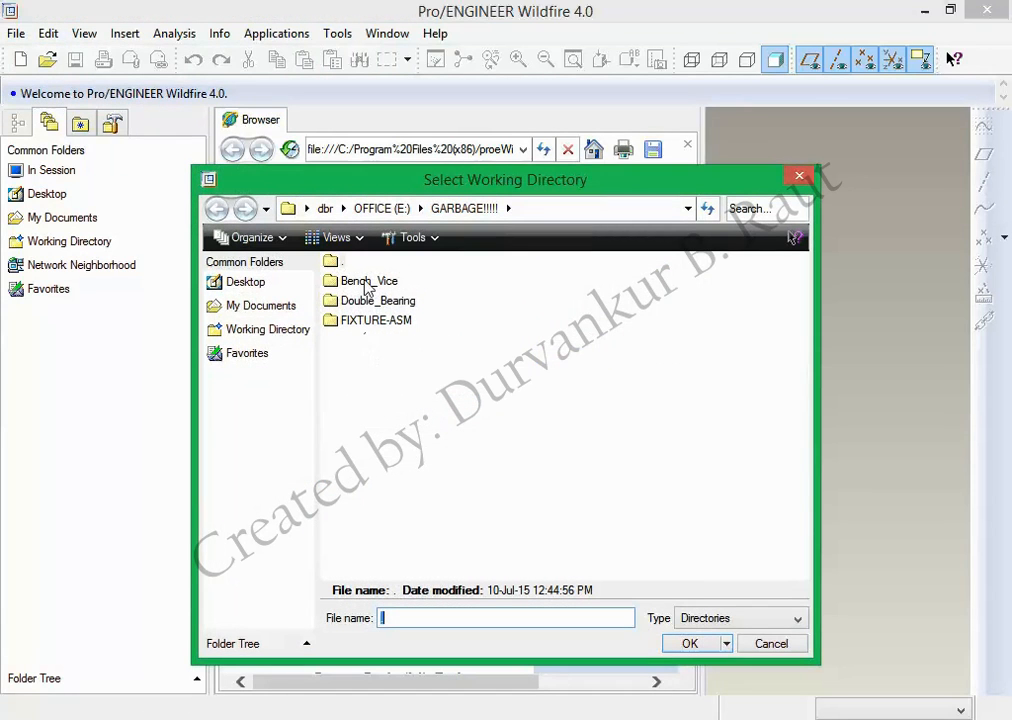
{"action": "left_click", "coordinate": [377, 299]}
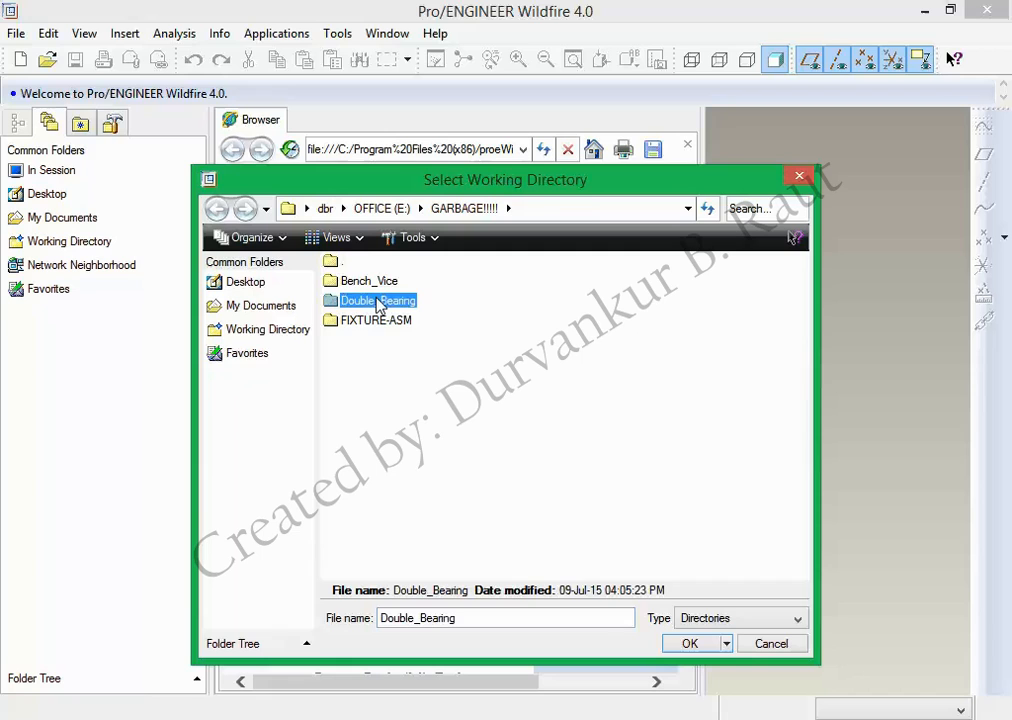
{"action": "double_click", "coordinate": [377, 297]}
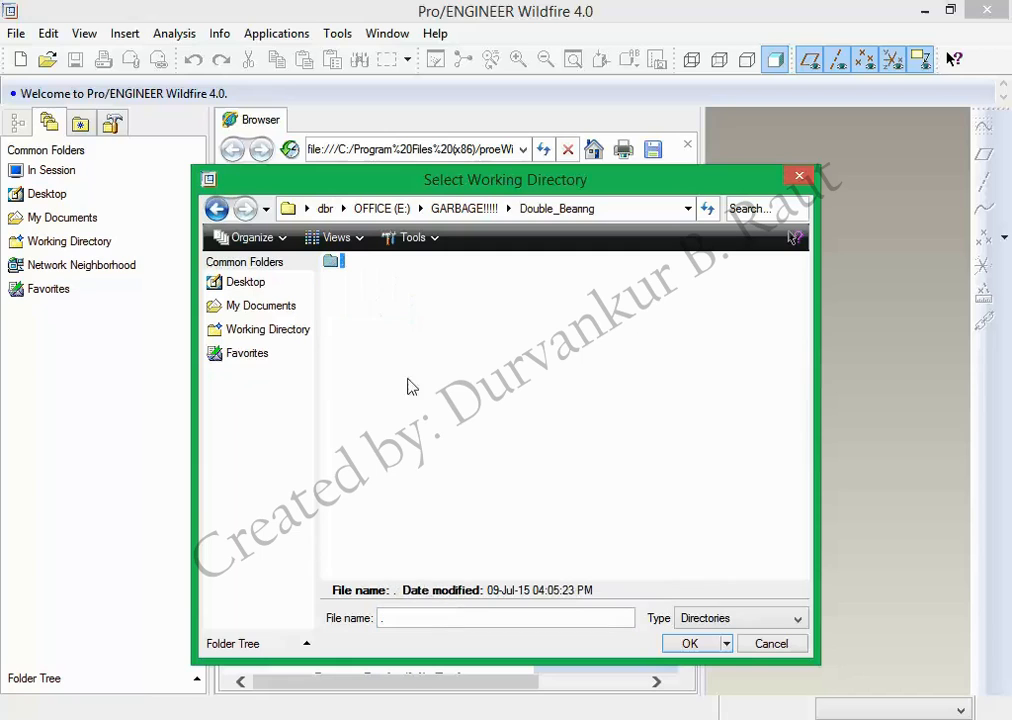
{"action": "left_click", "coordinate": [690, 644]}
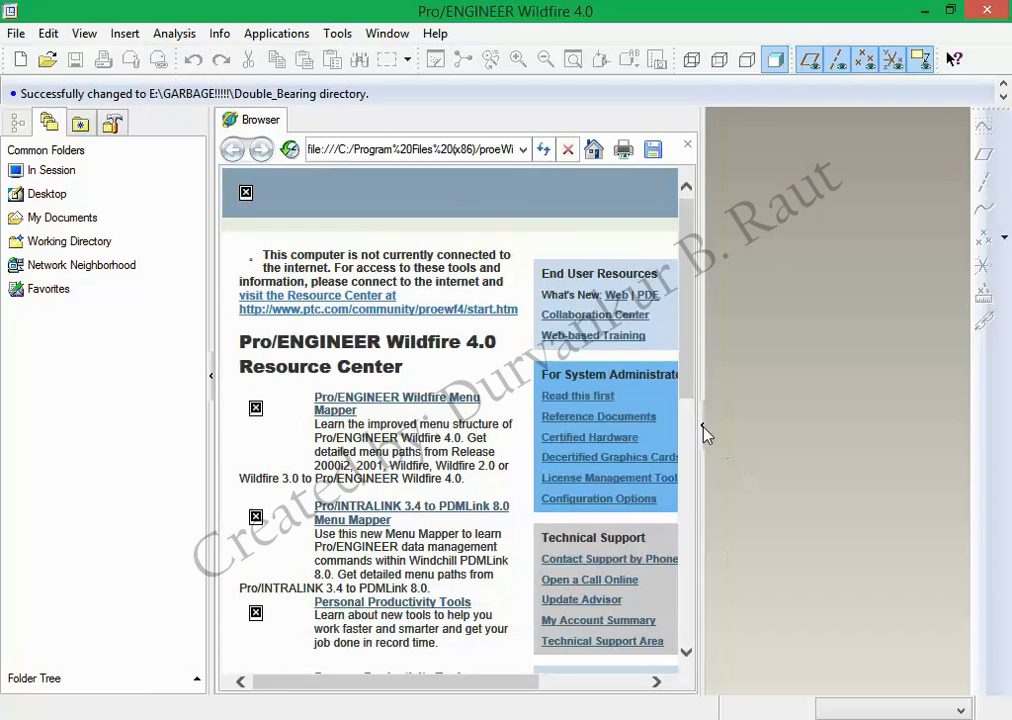
{"action": "left_click", "coordinate": [705, 428]}
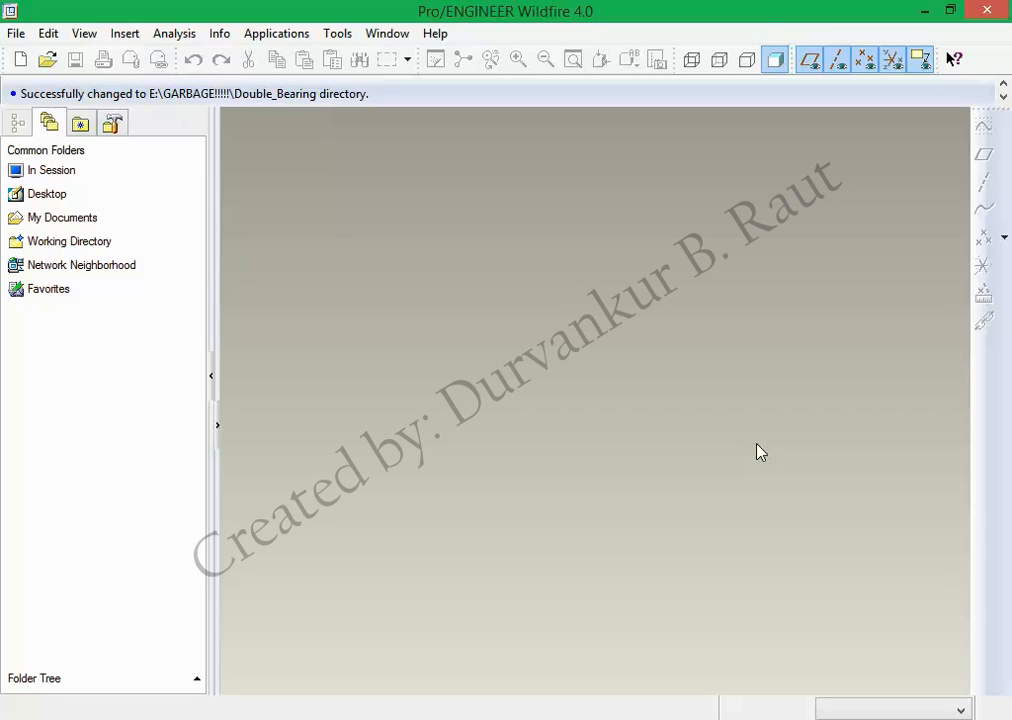
Check the working directory for existing models and delete all its files in File Explorer.
{"action": "left_click", "coordinate": [47, 59]}
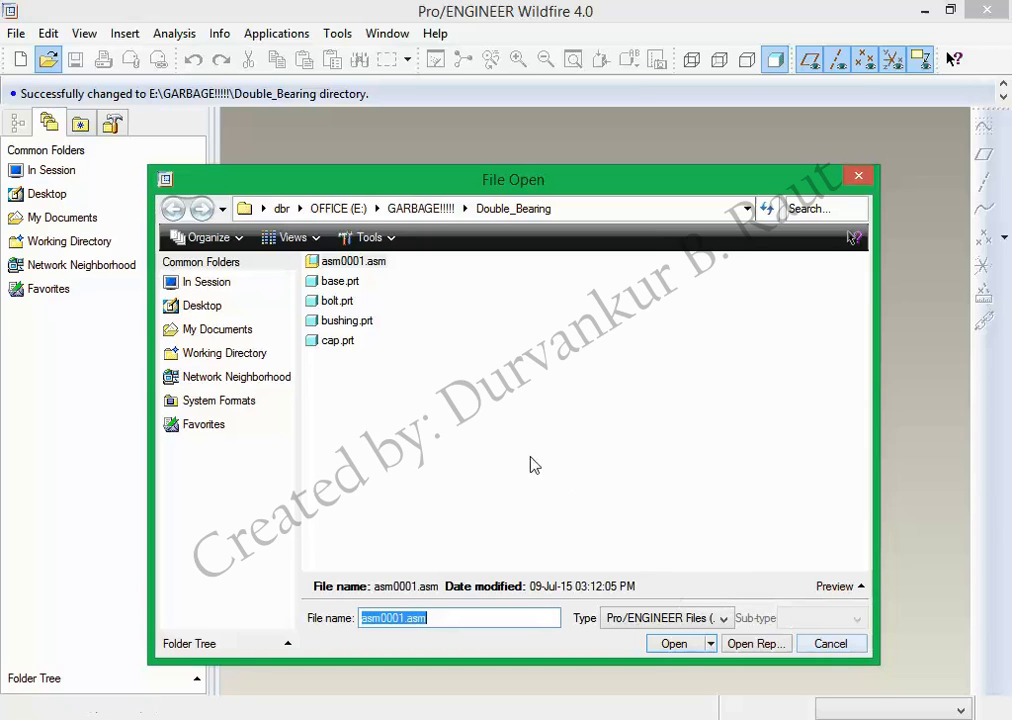
{"action": "left_click", "coordinate": [826, 646]}
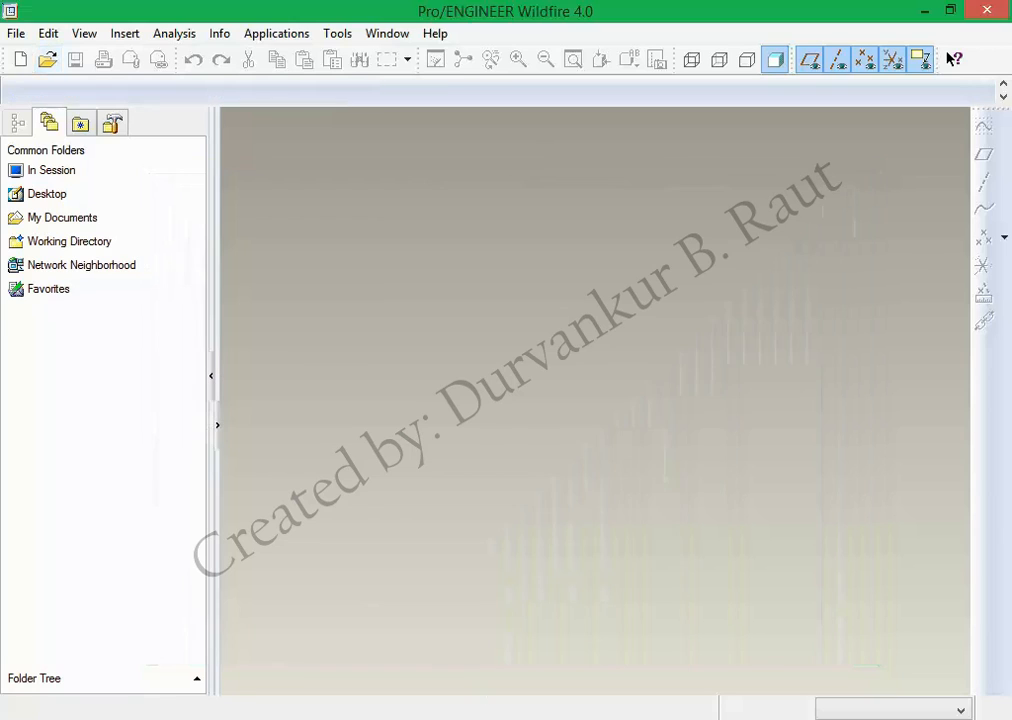
{"action": "key", "text": "super+e"}
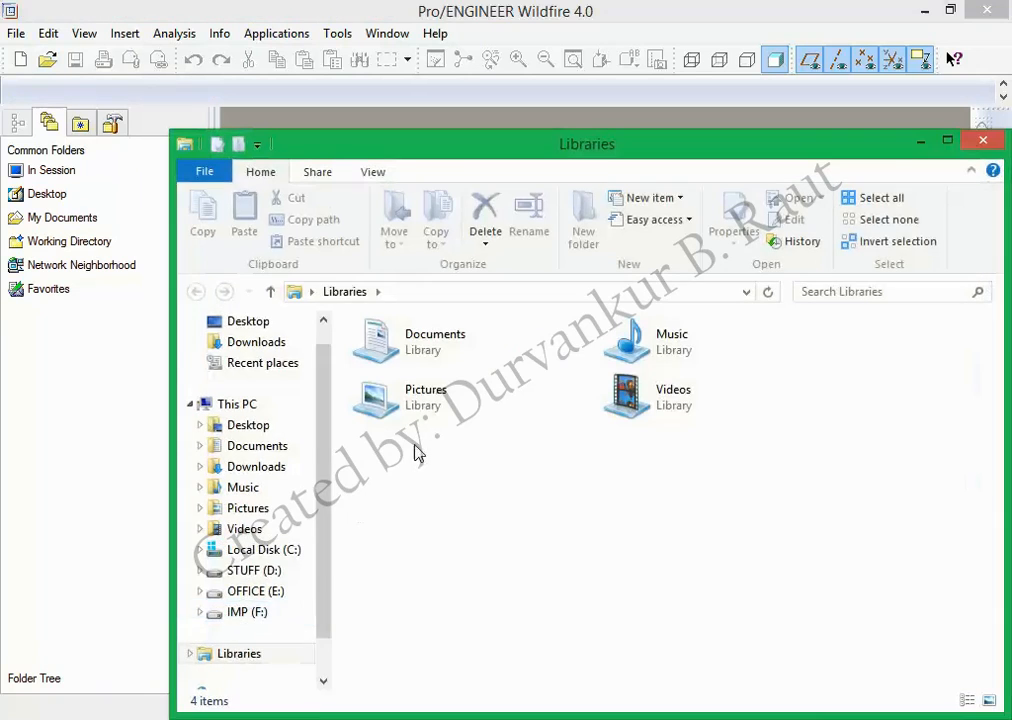
{"action": "left_click", "coordinate": [271, 590]}
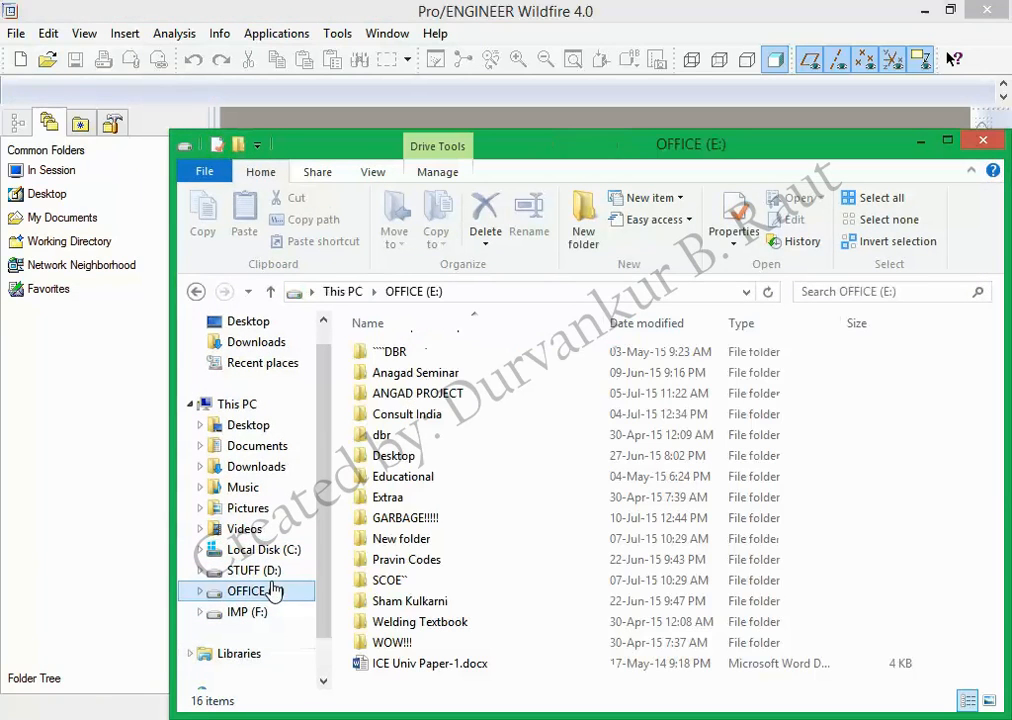
{"action": "double_click", "coordinate": [385, 540]}
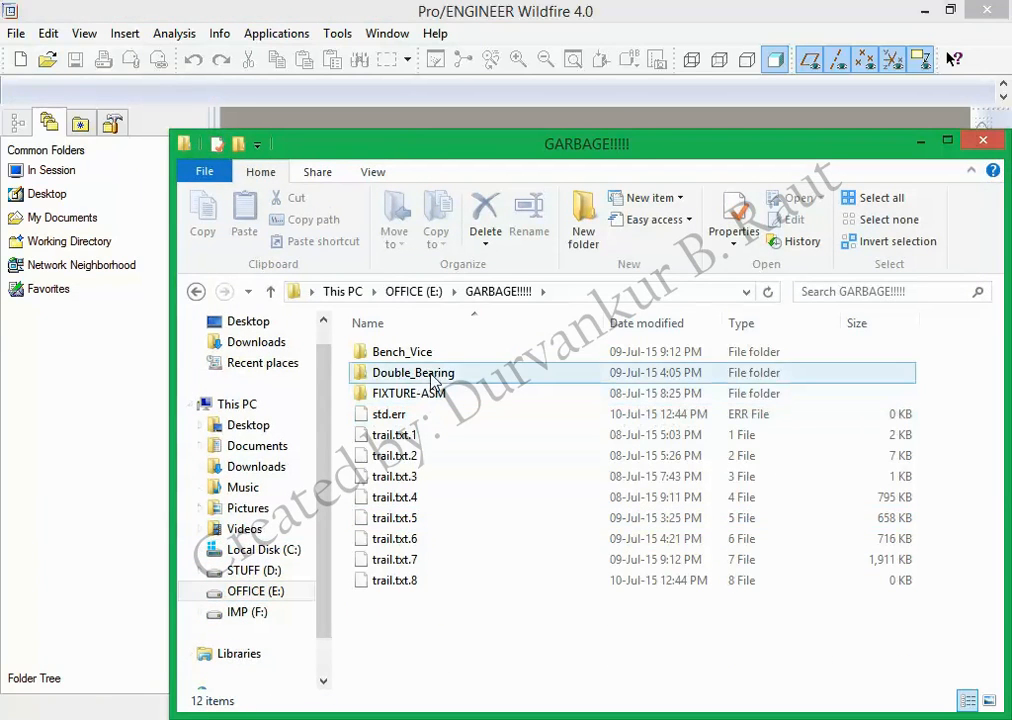
{"action": "double_click", "coordinate": [418, 373]}
{"action": "left_click", "coordinate": [474, 559]}
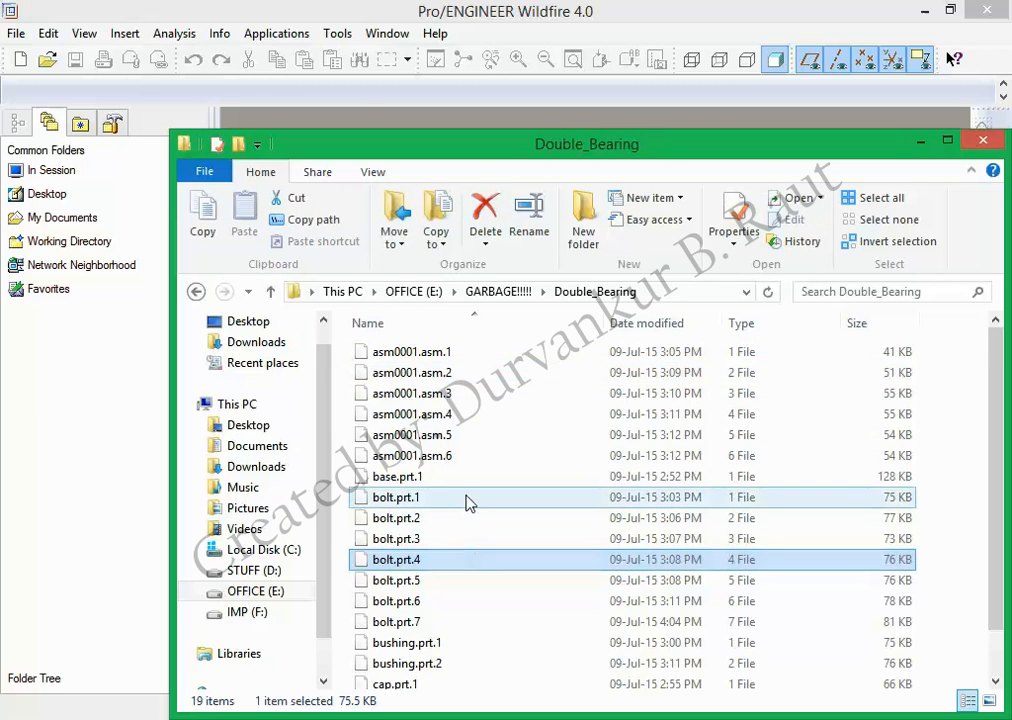
{"action": "key", "text": "ctrl+a"}
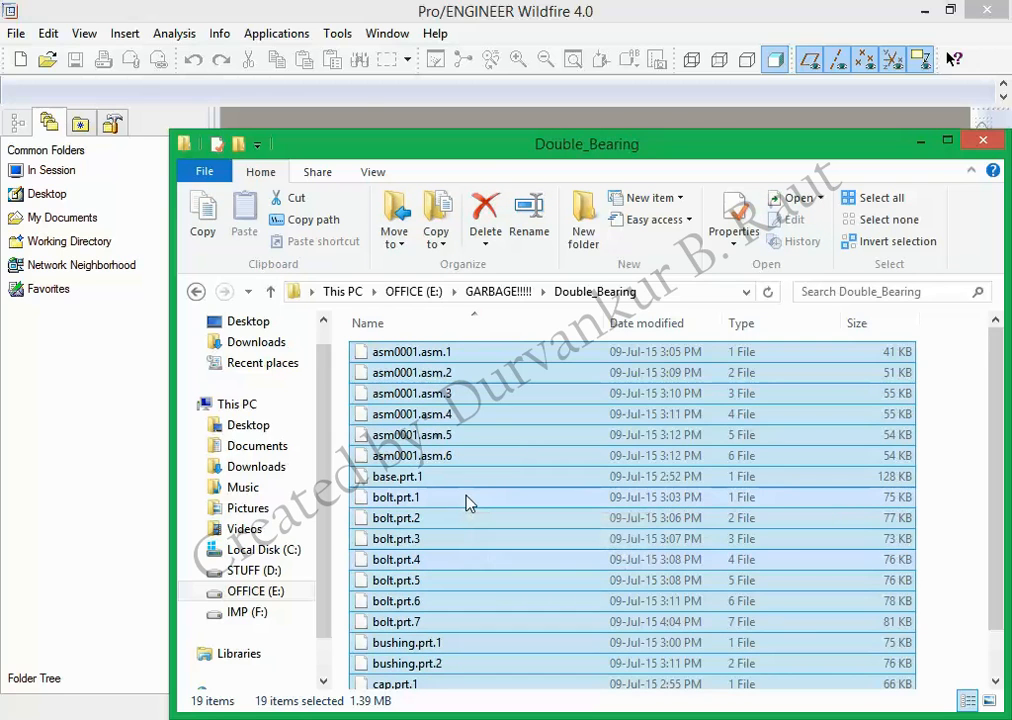
{"action": "key", "text": "Return"}
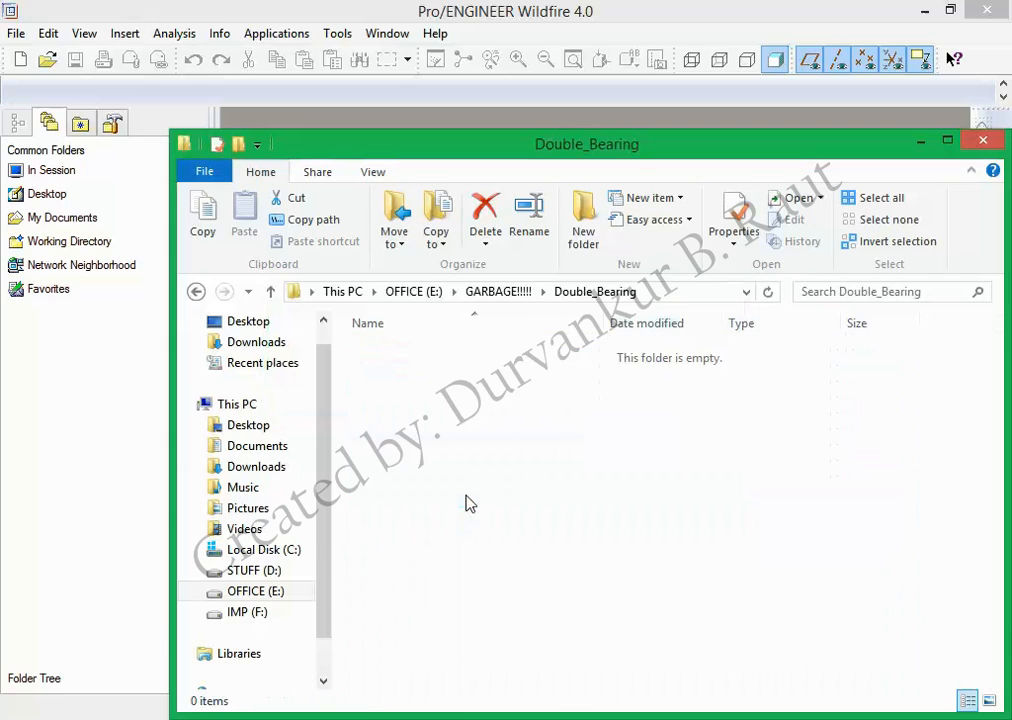
{"action": "left_click", "coordinate": [984, 141]}
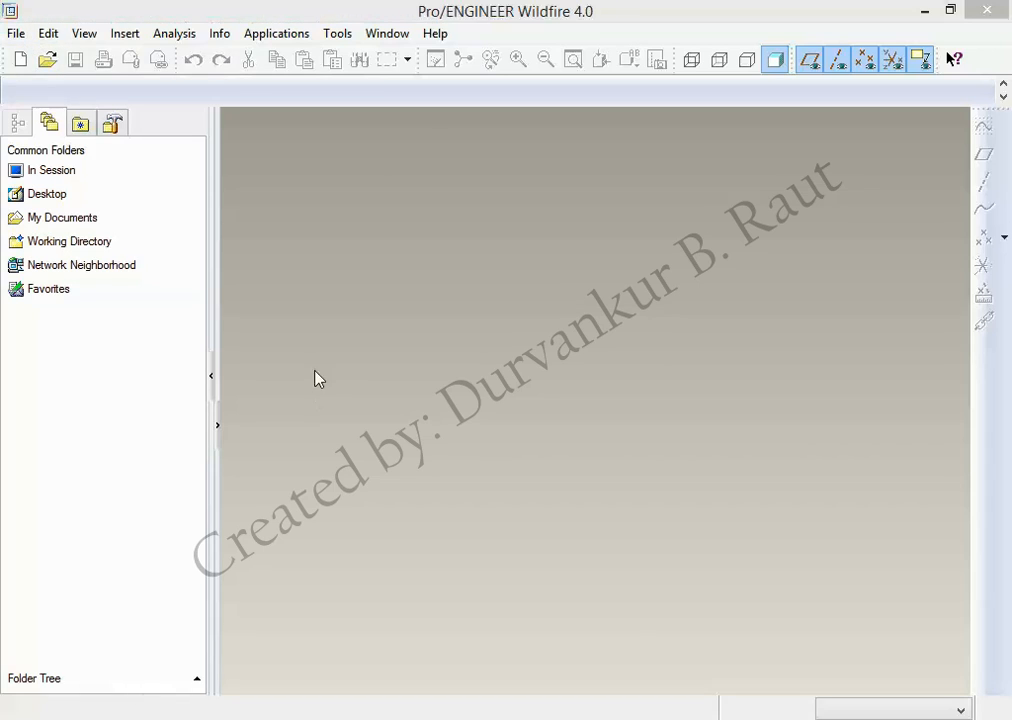
Check the contents of the Double_Bearing folder on the E: drive in File Explorer.
{"action": "key", "text": "super+e"}
{"action": "left_click", "coordinate": [240, 594]}
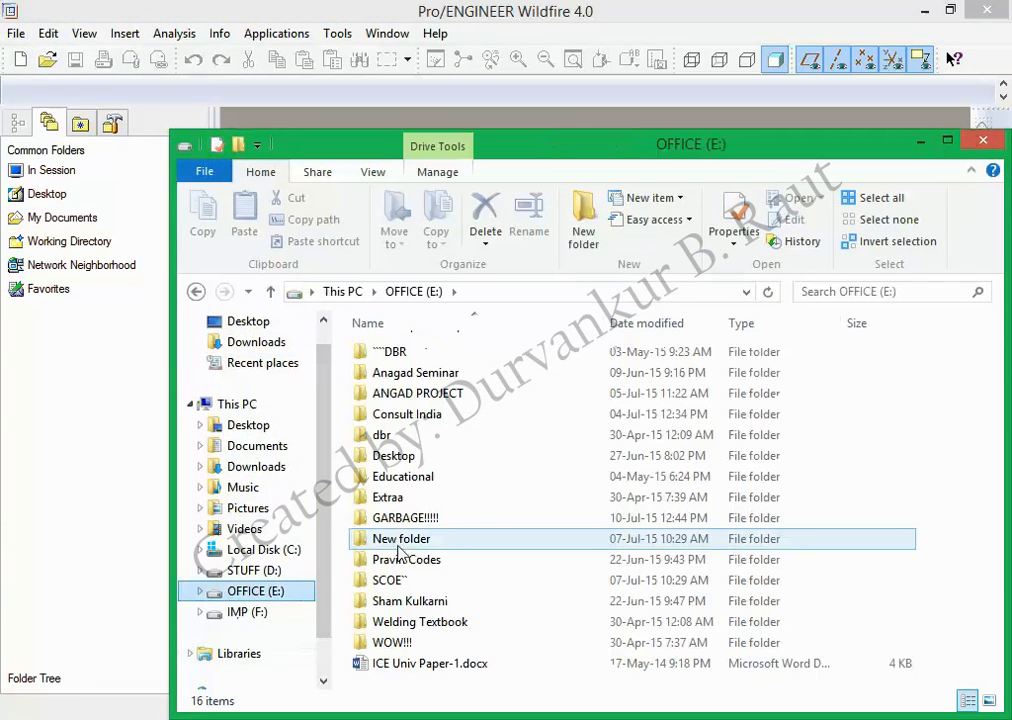
{"action": "double_click", "coordinate": [418, 458]}
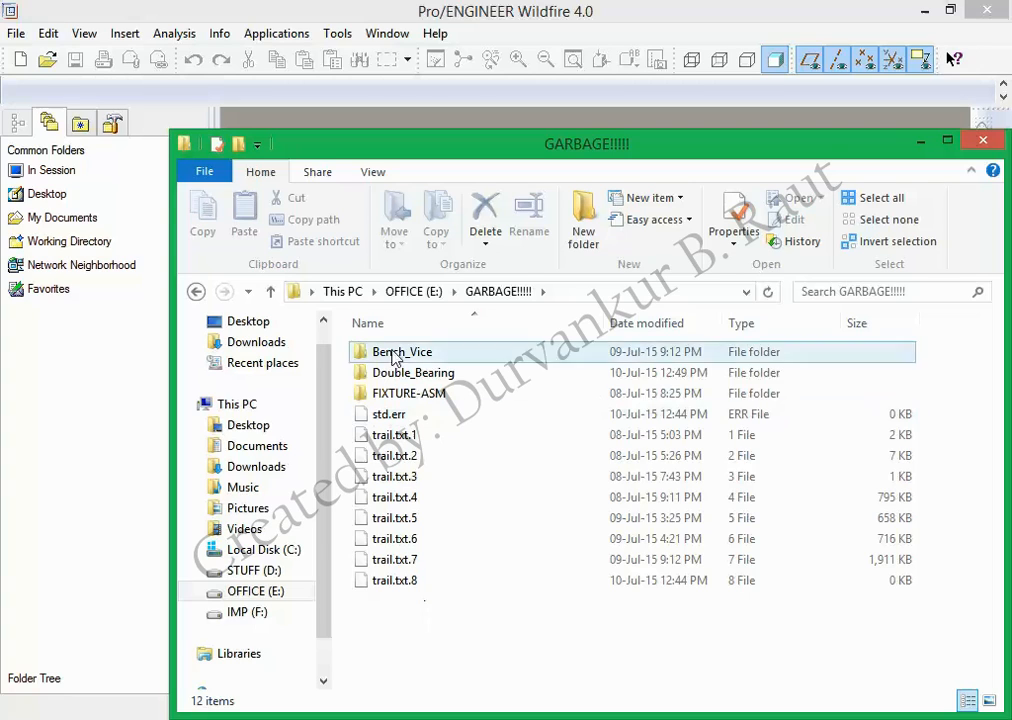
{"action": "double_click", "coordinate": [462, 376]}
{"action": "left_click", "coordinate": [982, 142]}
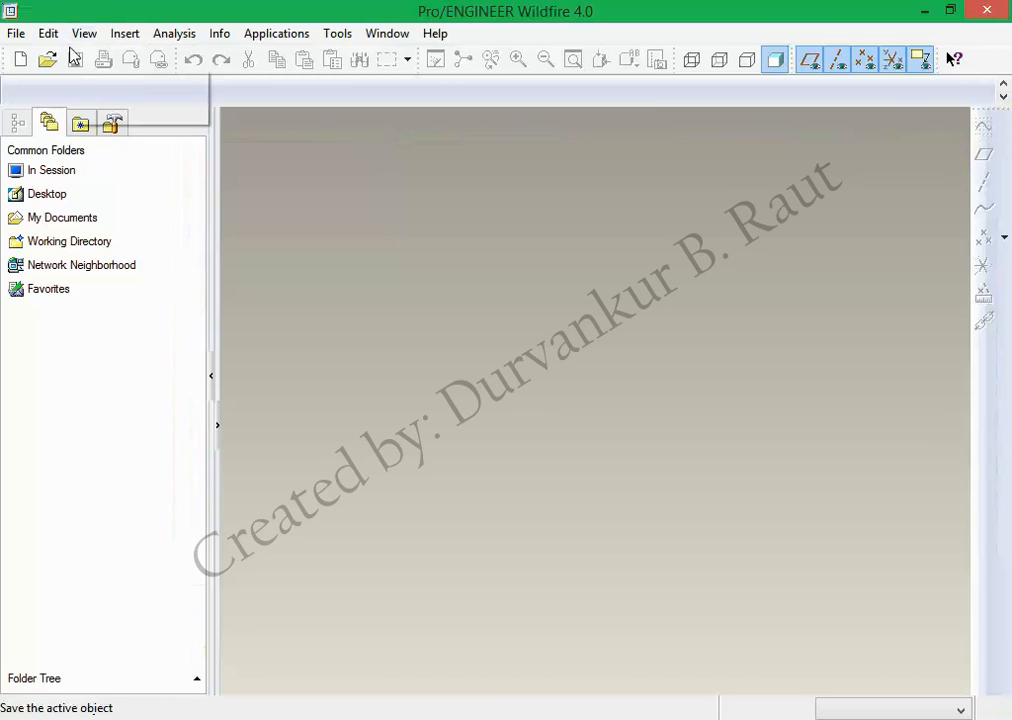
Create a new solid part named base using the mmns_part_solid template instead of the default one.
{"action": "left_click", "coordinate": [21, 59]}
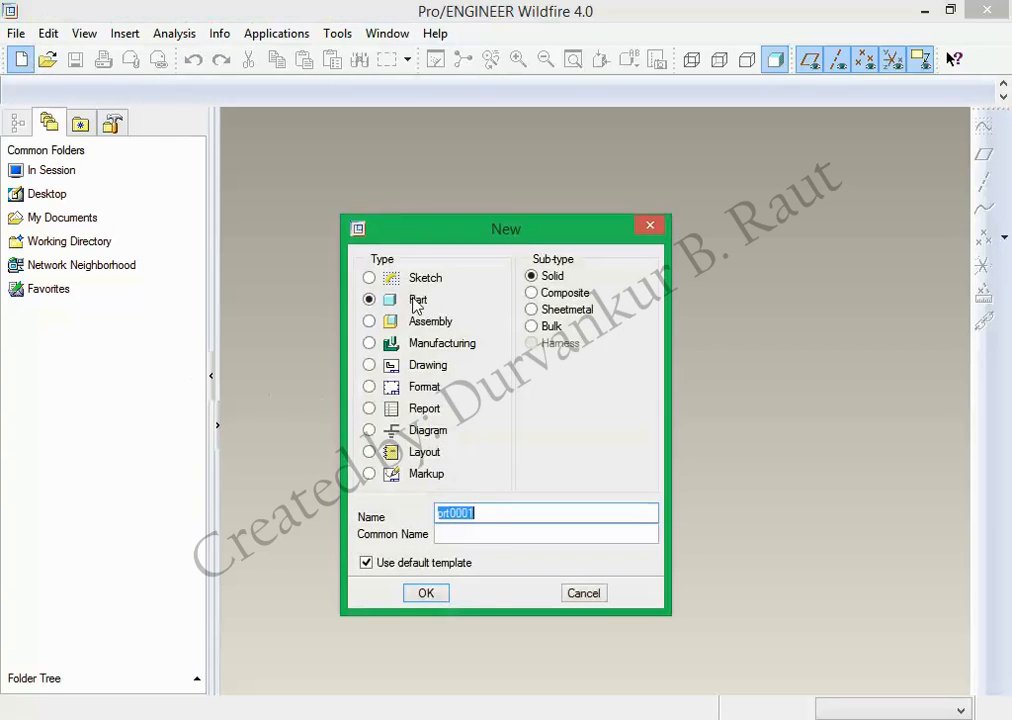
{"action": "left_click", "coordinate": [366, 564]}
{"action": "left_click_drag", "start_coordinate": [469, 513], "coordinate": [429, 516]}
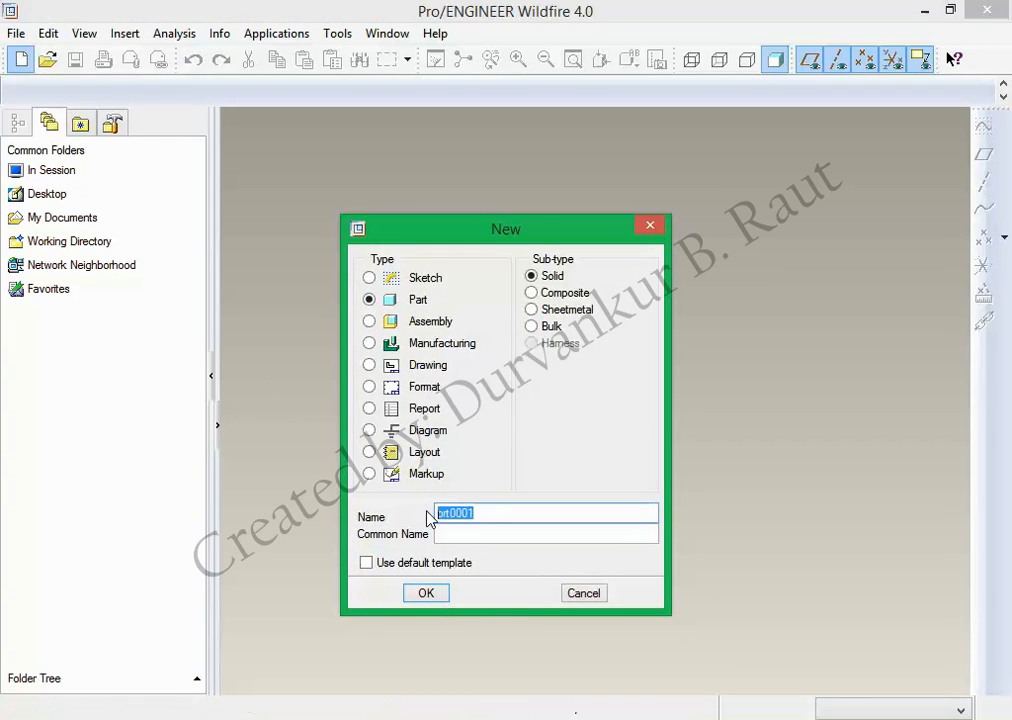
{"action": "type", "text": "base"}
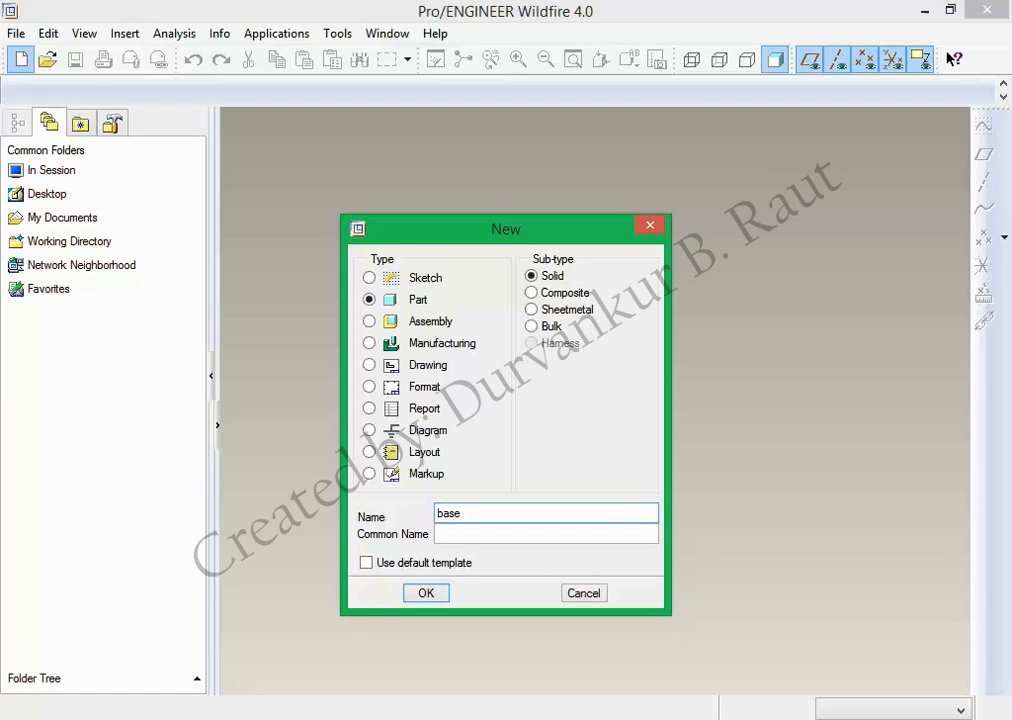
{"action": "left_click", "coordinate": [432, 594]}
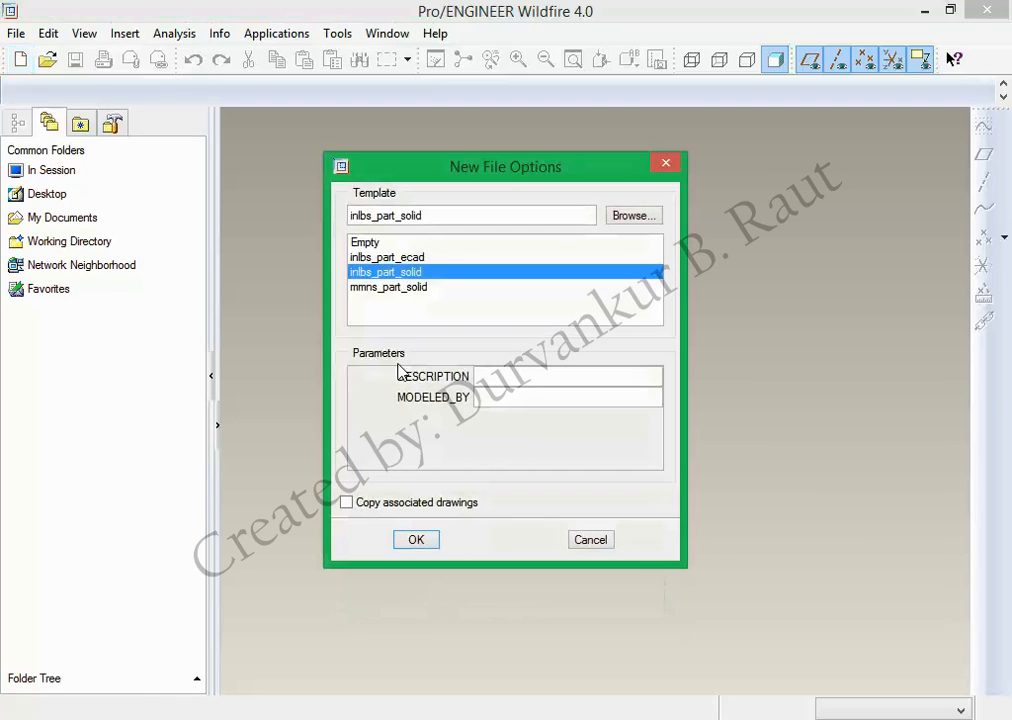
{"action": "left_click", "coordinate": [405, 288]}
{"action": "left_click", "coordinate": [436, 540]}
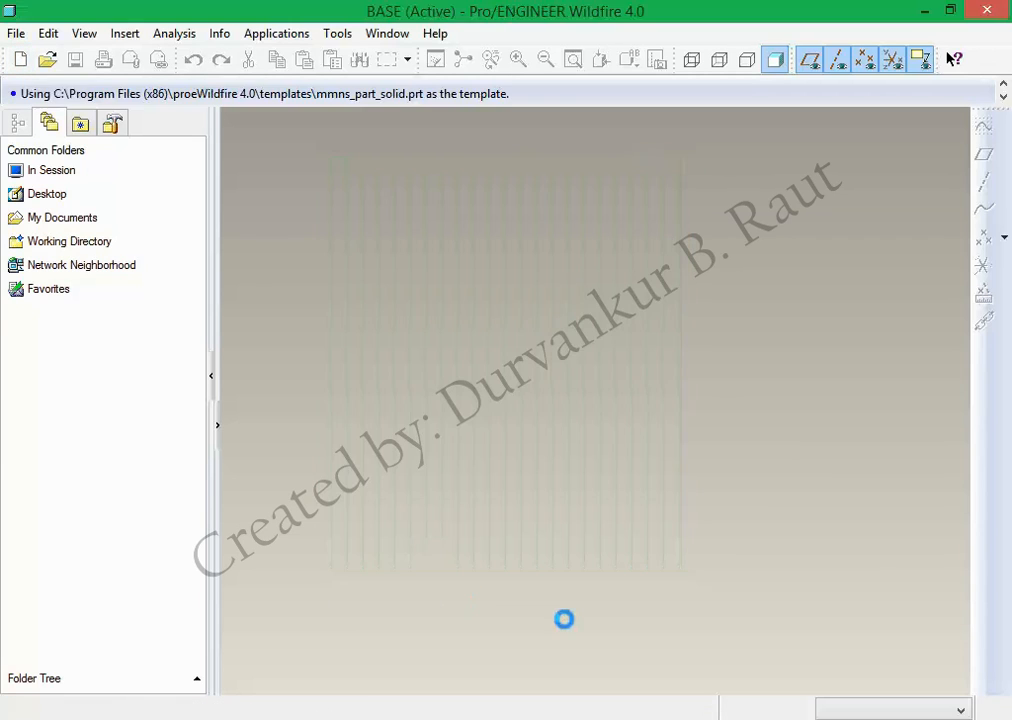
Switch to the PDF in Acrobat Reader and study the base's shape in Figure 1 and its dimensions in Figures 3 and 5.
{"action": "key", "text": "alt+Tab"}
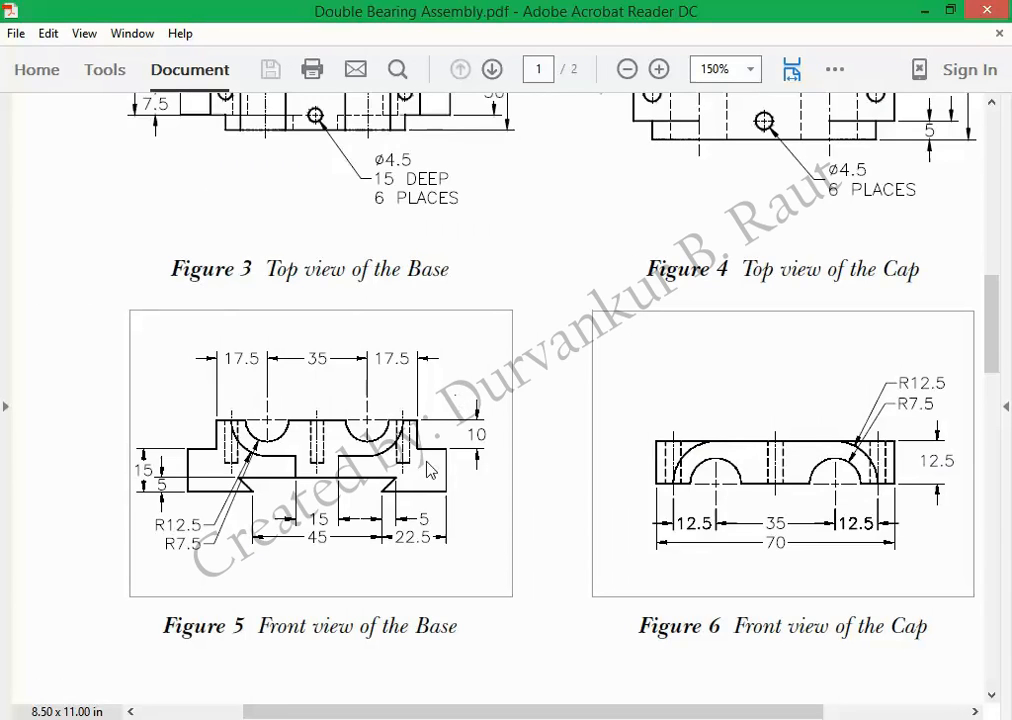
{"action": "scroll", "coordinate": [420, 487], "scroll_direction": "up", "scroll_amount": 5}
{"action": "scroll", "coordinate": [413, 474], "scroll_direction": "down", "scroll_amount": 2}
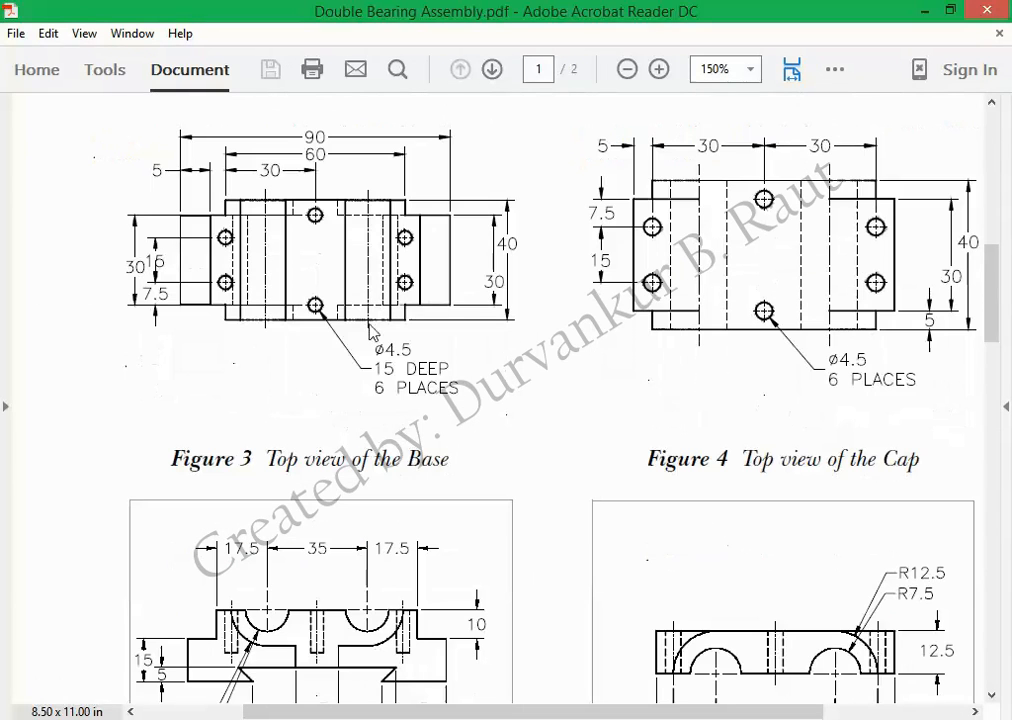
{"action": "scroll", "coordinate": [370, 307], "scroll_direction": "down", "scroll_amount": 2}
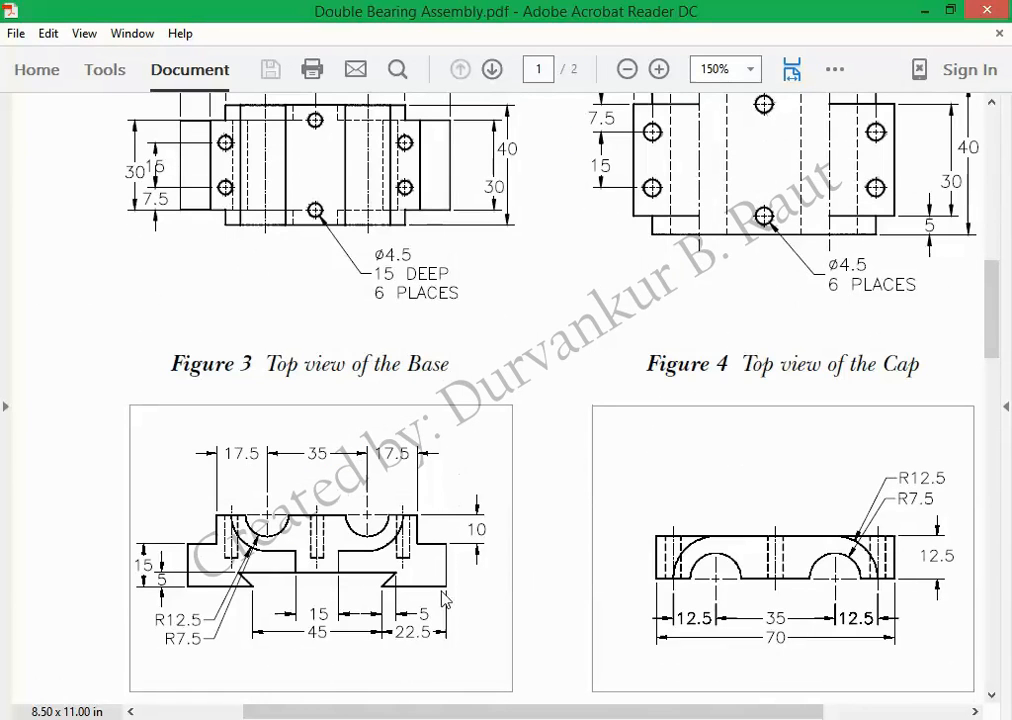
{"action": "scroll", "coordinate": [447, 588], "scroll_direction": "up", "scroll_amount": 8}
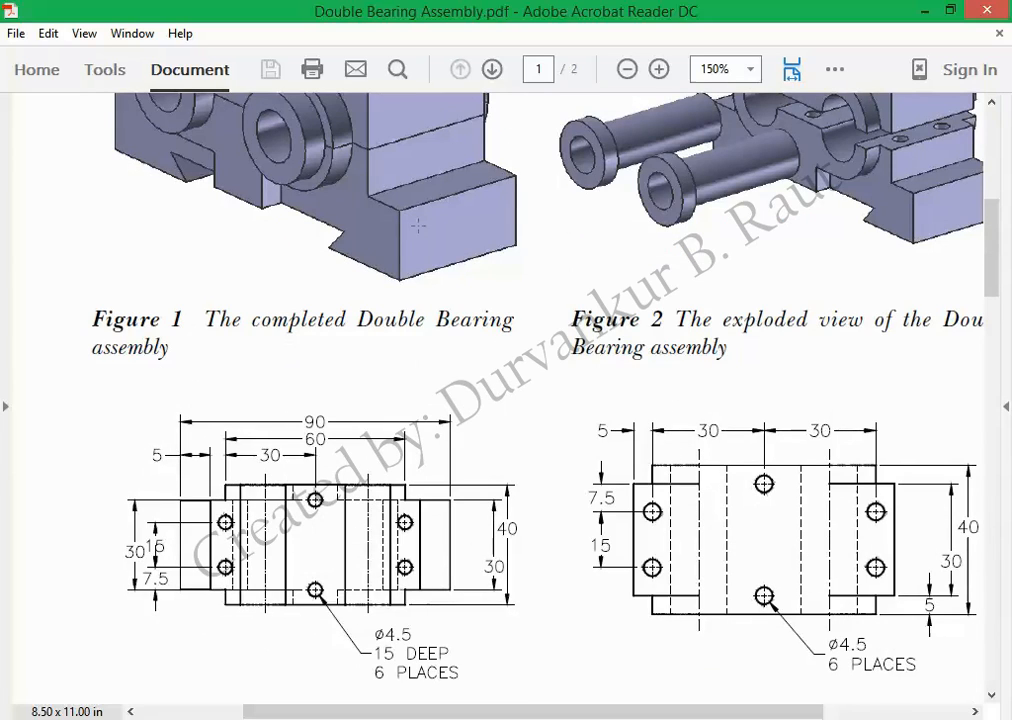
{"action": "left_click_drag", "start_coordinate": [400, 222], "coordinate": [521, 190]}
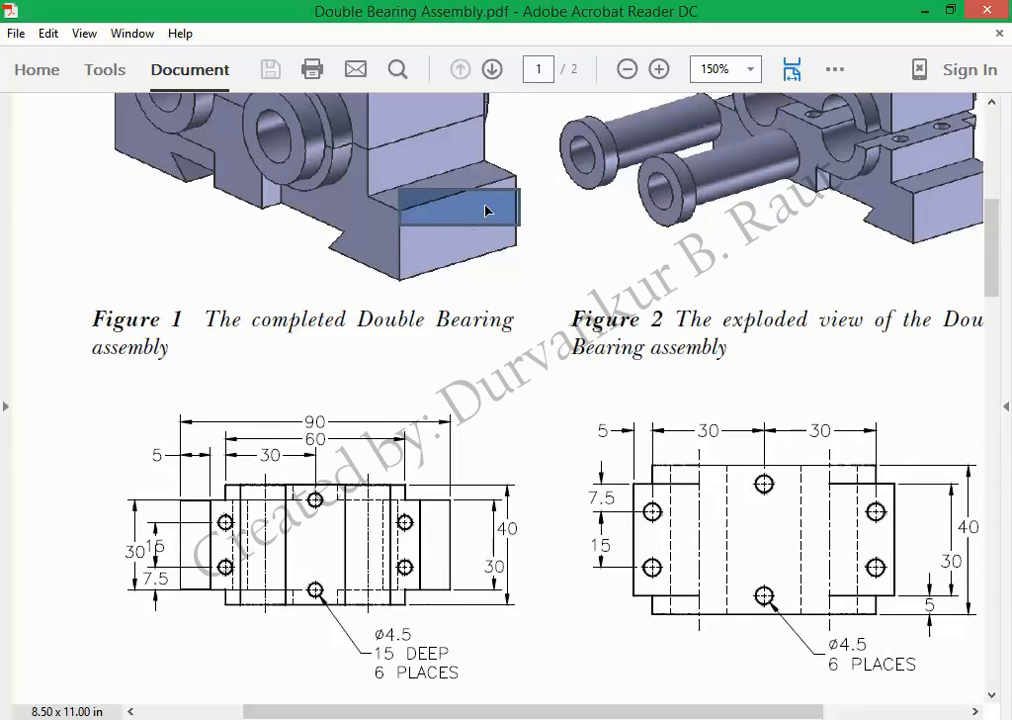
{"action": "scroll", "coordinate": [478, 240], "scroll_direction": "down", "scroll_amount": 2}
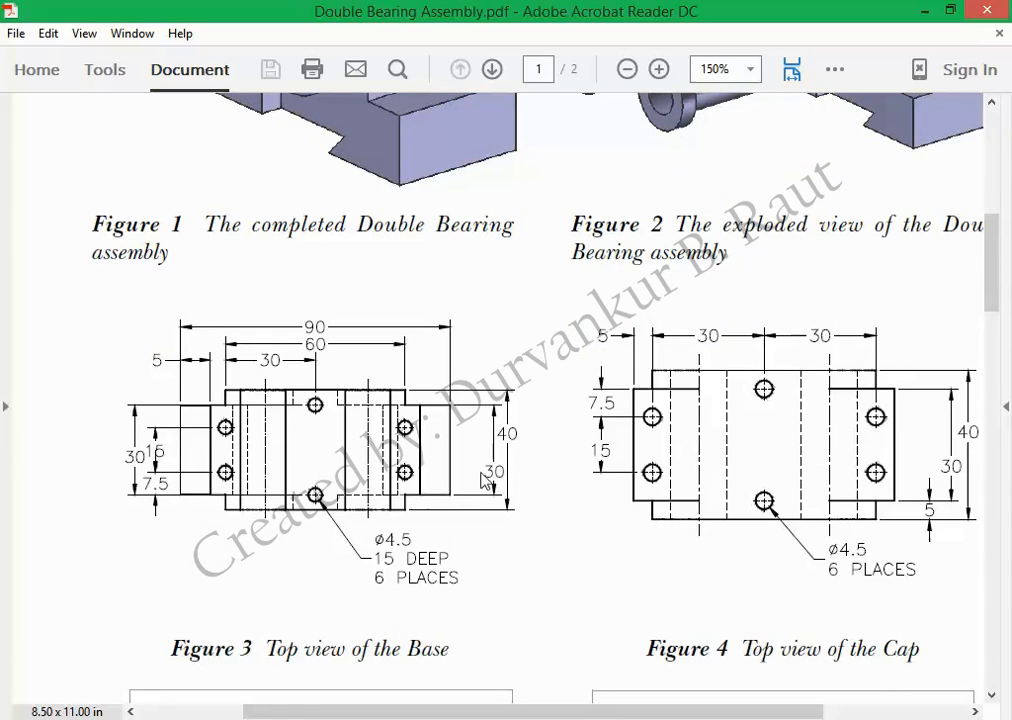
{"action": "scroll", "coordinate": [500, 481], "scroll_direction": "down", "scroll_amount": 5}
{"action": "scroll", "coordinate": [500, 481], "scroll_direction": "down", "scroll_amount": 2}
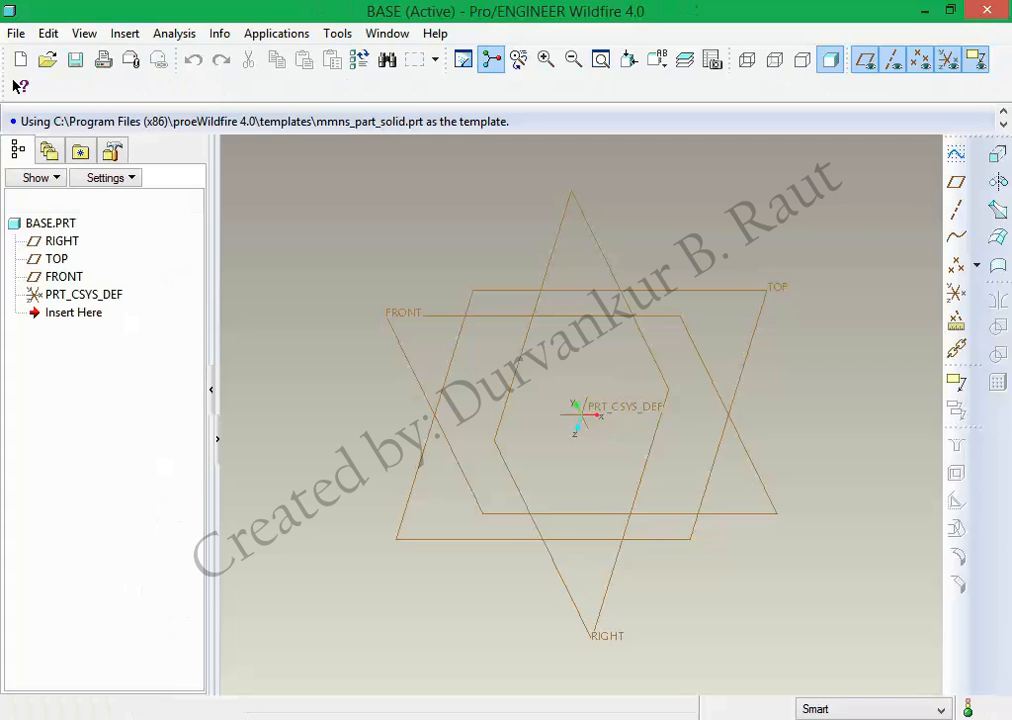
Start an Extrude feature in Pro/ENGINEER and open its internal sketch on the FRONT datum plane.
{"action": "left_click", "coordinate": [958, 157]}
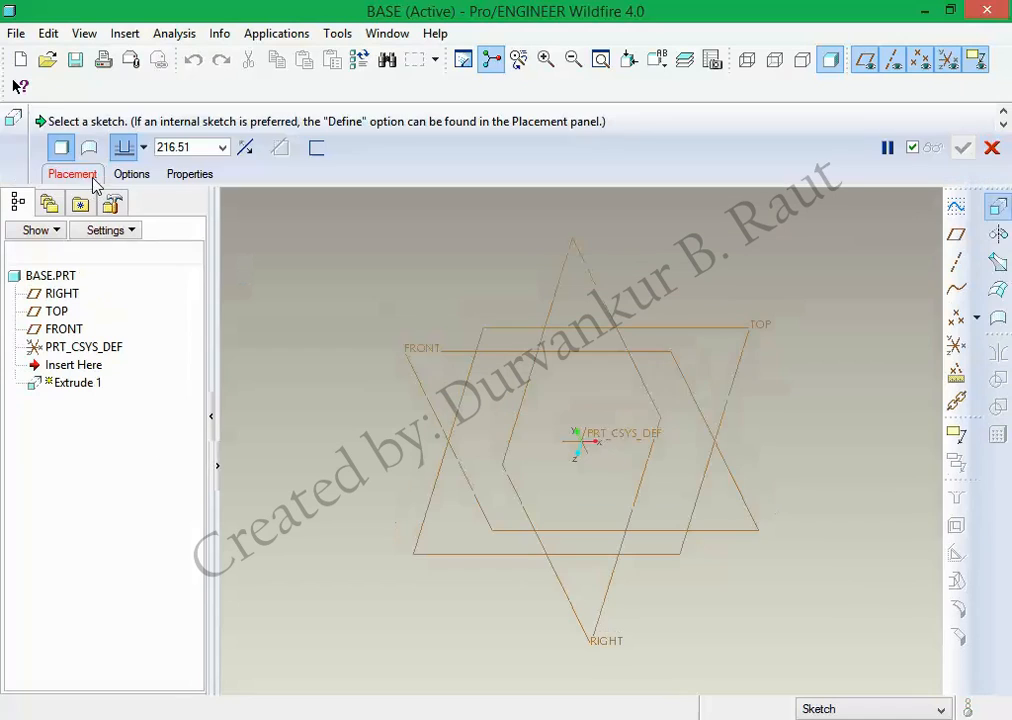
{"action": "left_click", "coordinate": [74, 175]}
{"action": "left_click", "coordinate": [226, 229]}
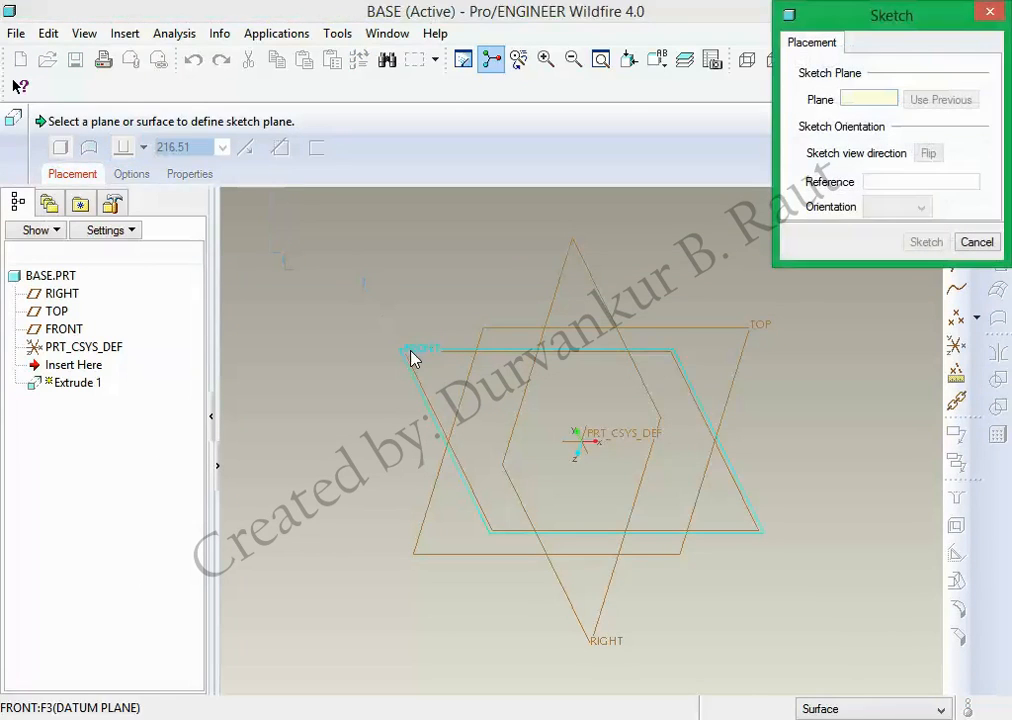
{"action": "left_click", "coordinate": [413, 352]}
{"action": "left_click", "coordinate": [915, 247]}
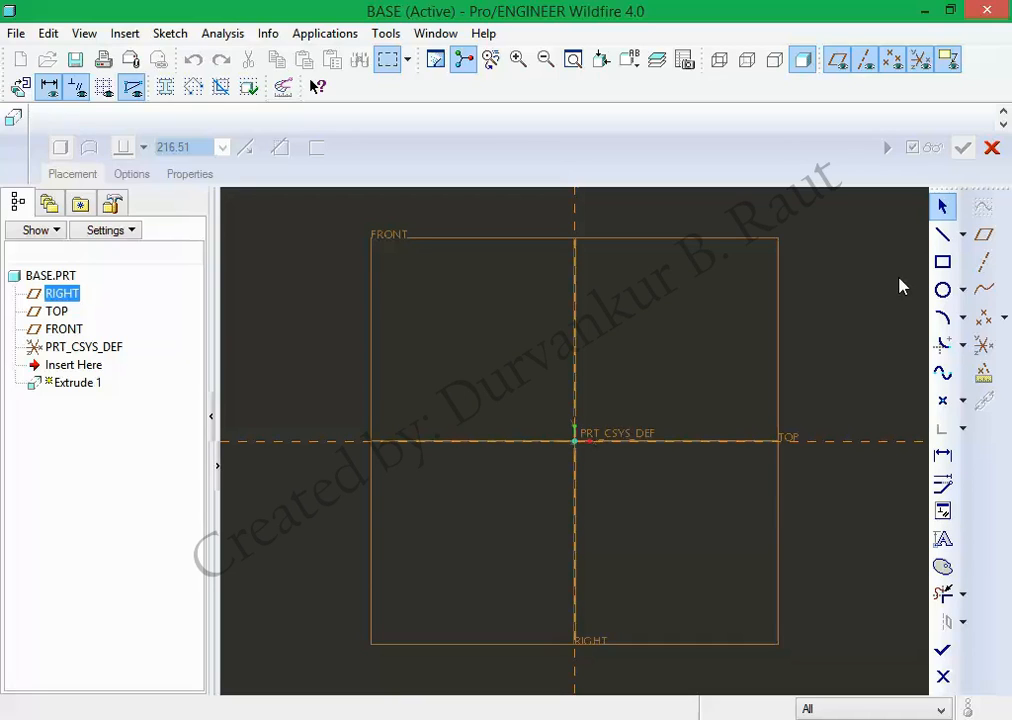
Add a vertical and a horizontal centerline through the sketch origin along the RIGHT and TOP references.
{"action": "left_click", "coordinate": [962, 235]}
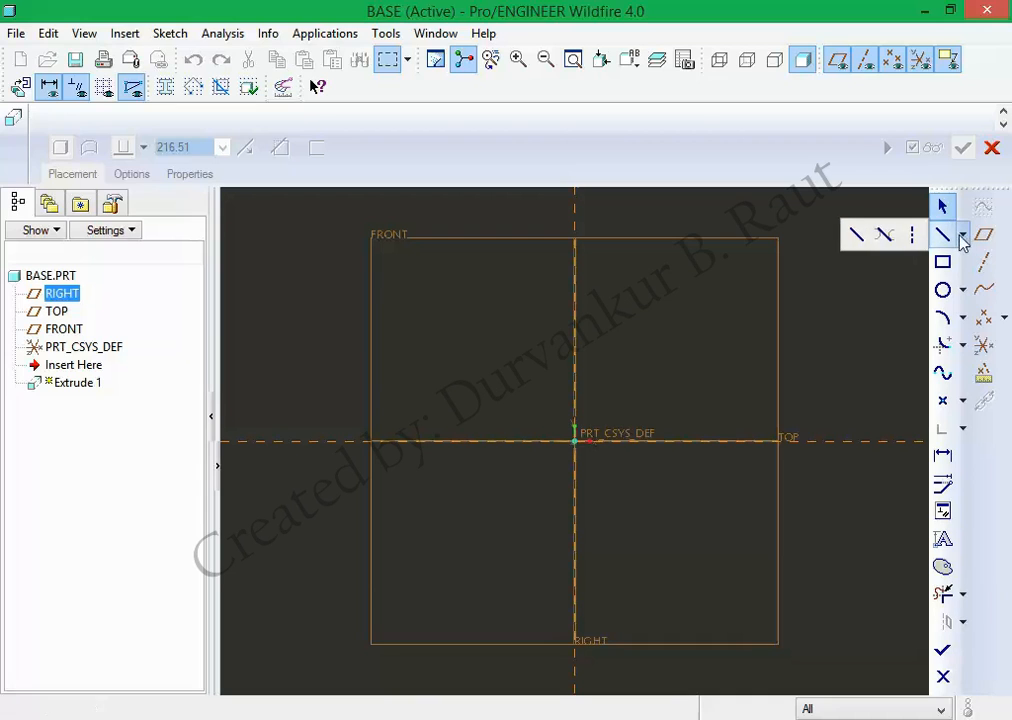
{"action": "left_click", "coordinate": [910, 248]}
{"action": "left_click", "coordinate": [576, 226]}
{"action": "left_click", "coordinate": [578, 300]}
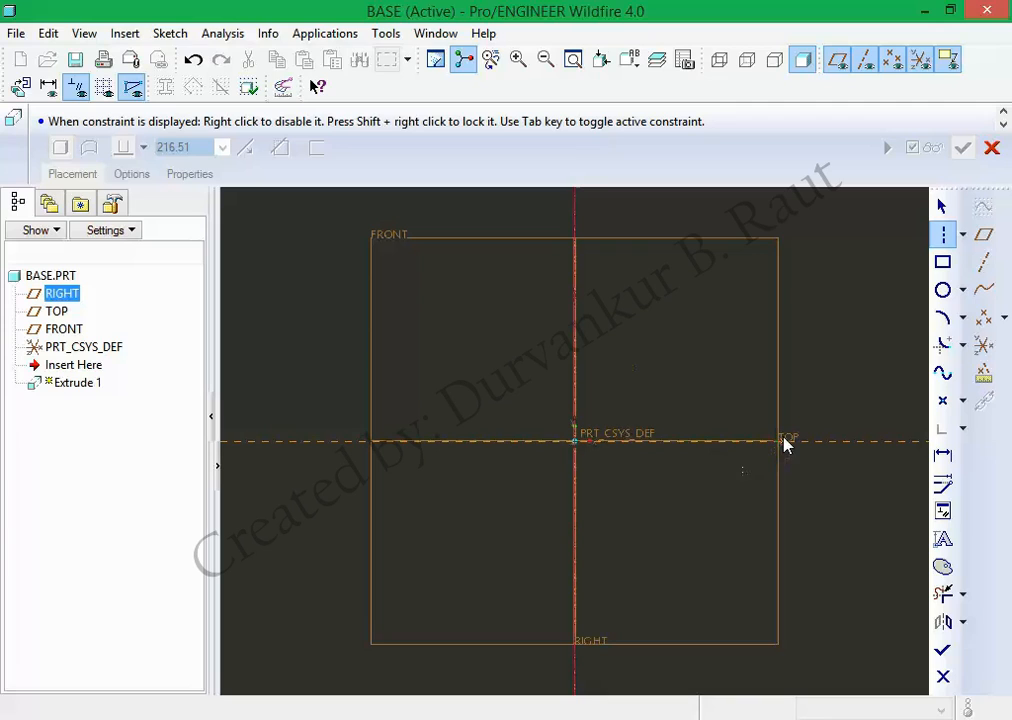
{"action": "left_click", "coordinate": [746, 442]}
{"action": "middle_click", "coordinate": [750, 406]}
{"action": "left_click", "coordinate": [750, 406]}
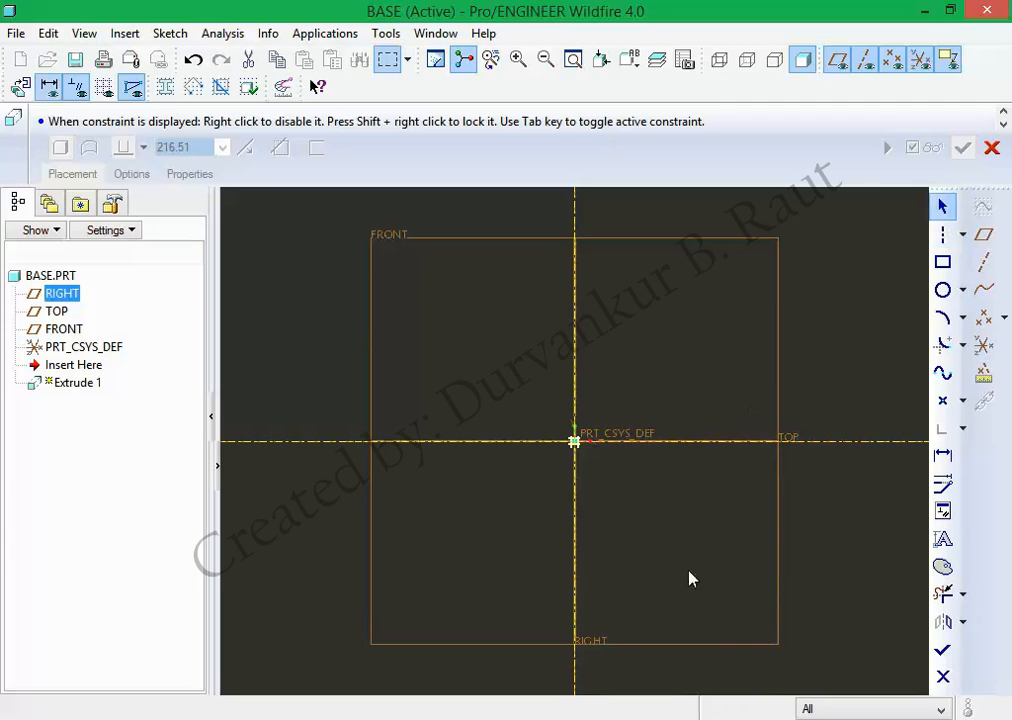
Sketch two overlapping rectangles from the horizontal centerline, symmetric about the vertical one, about 434 by 69 mm and 204 by 161 mm.
{"action": "left_click", "coordinate": [942, 262]}
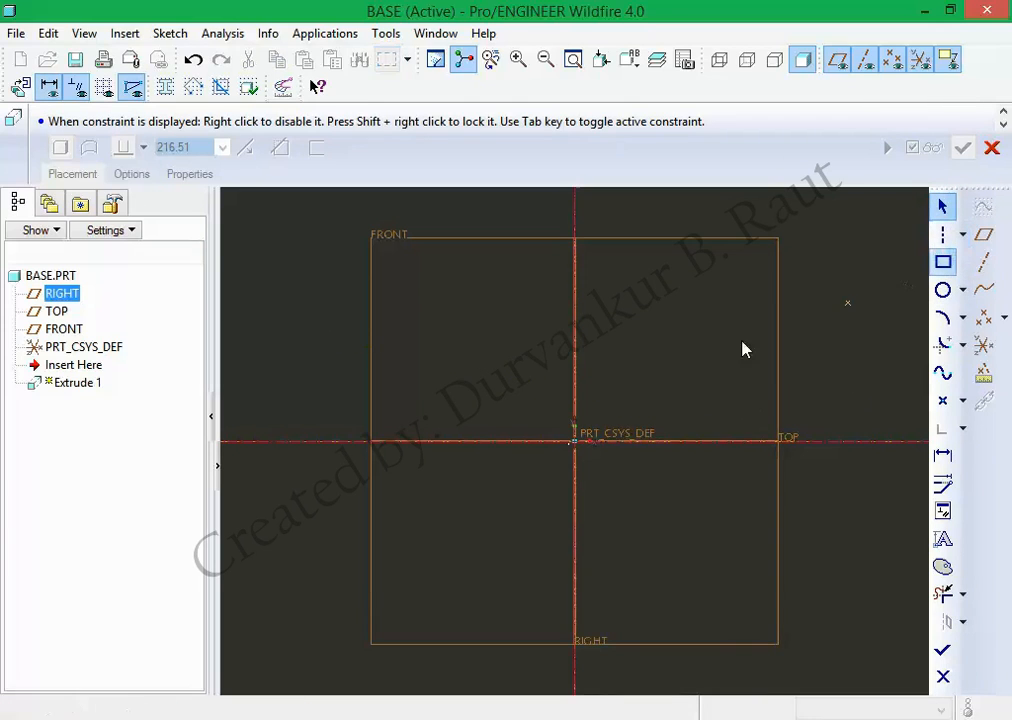
{"action": "left_click", "coordinate": [402, 440]}
{"action": "left_click", "coordinate": [751, 394]}
{"action": "left_click", "coordinate": [655, 315]}
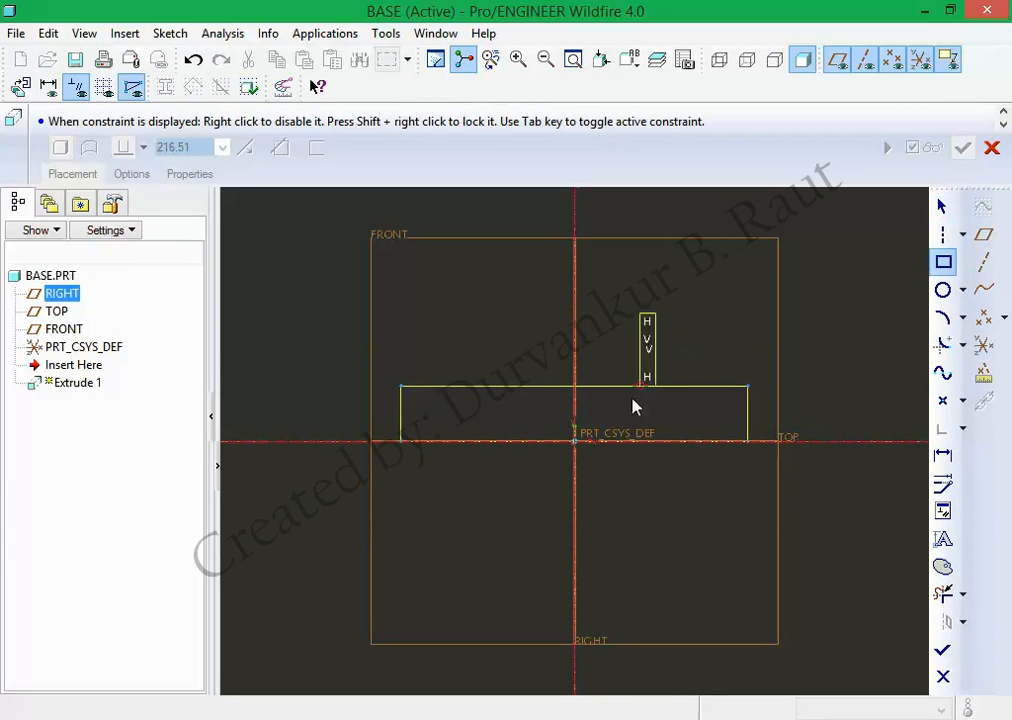
{"action": "left_click", "coordinate": [493, 440]}
{"action": "middle_click", "coordinate": [435, 263]}
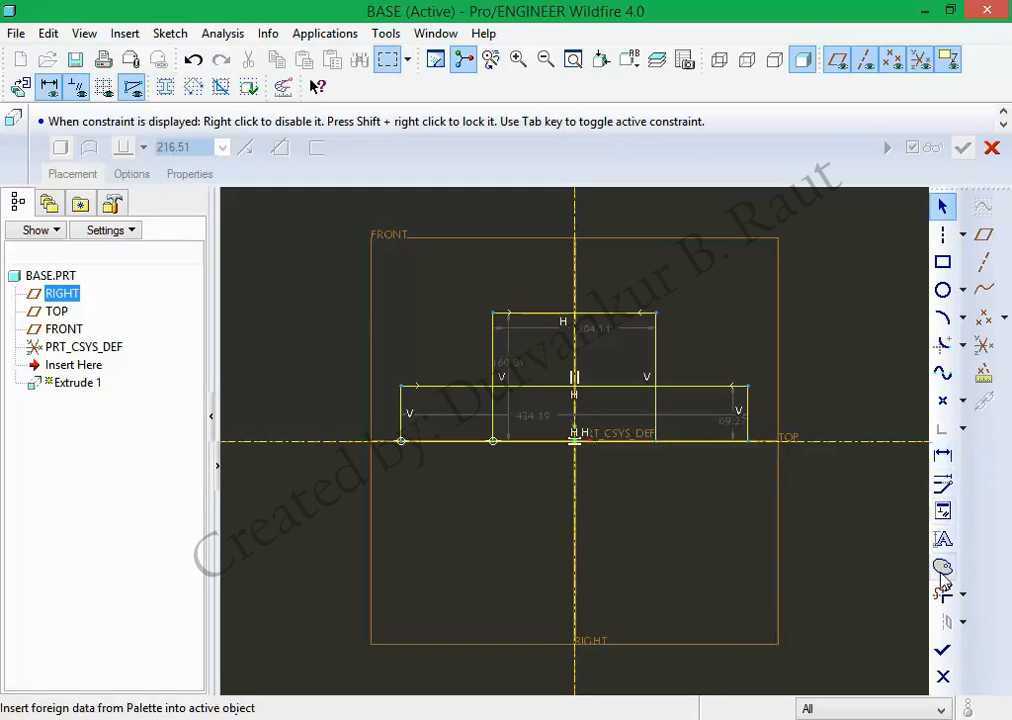
Trim away the overlapping inner and bottom segments of the two rectangles to leave a stepped outline.
{"action": "left_click", "coordinate": [947, 600]}
{"action": "mouse_move", "coordinate": [605, 397]}
{"action": "left_mouse_down"}
{"action": "mouse_move", "coordinate": [490, 424]}
{"action": "mouse_move", "coordinate": [573, 391]}
{"action": "mouse_move", "coordinate": [667, 414]}
{"action": "mouse_move", "coordinate": [581, 487]}
{"action": "mouse_move", "coordinate": [562, 407]}
{"action": "mouse_move", "coordinate": [610, 481]}
{"action": "left_mouse_up"}
{"action": "middle_click", "coordinate": [613, 494]}
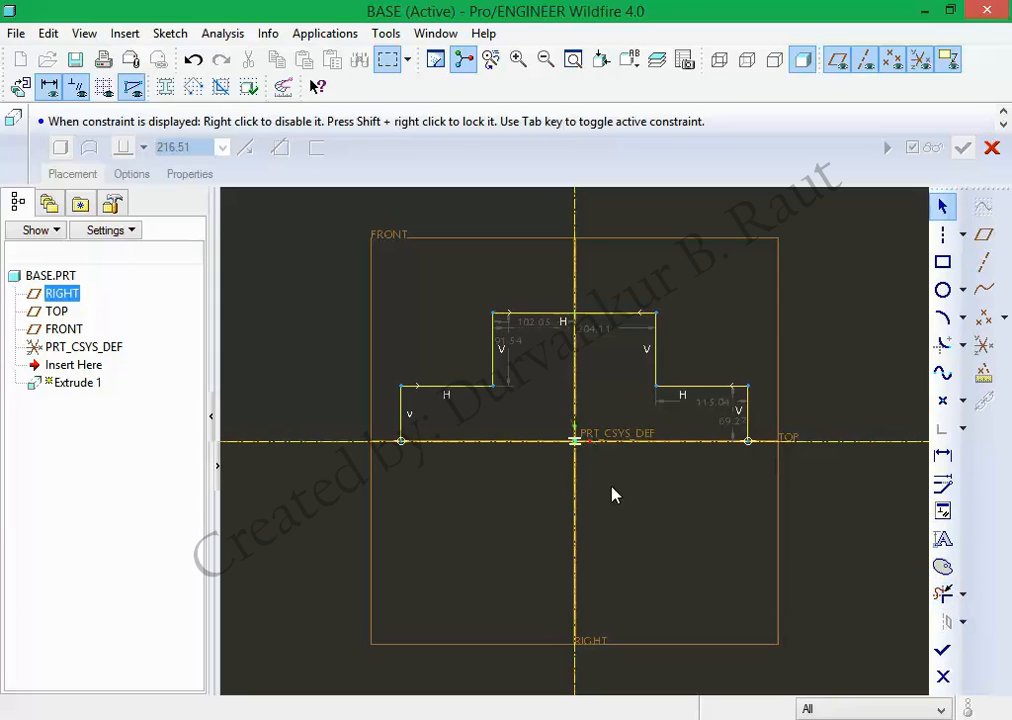
Close the bottom of the stepped outline with a line between its two lower corners on the horizontal centerline.
{"action": "left_click", "coordinate": [963, 236]}
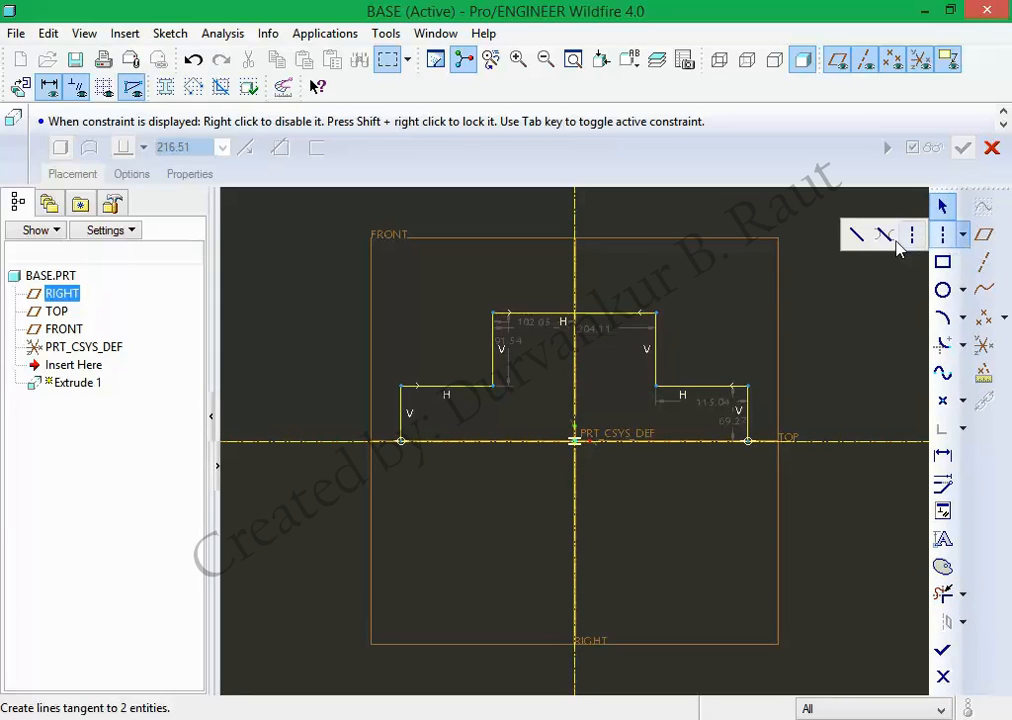
{"action": "left_click", "coordinate": [856, 237]}
{"action": "left_click", "coordinate": [404, 441]}
{"action": "left_click", "coordinate": [748, 441]}
{"action": "middle_click", "coordinate": [730, 494]}
{"action": "middle_click", "coordinate": [730, 494]}
{"action": "left_click", "coordinate": [729, 489]}
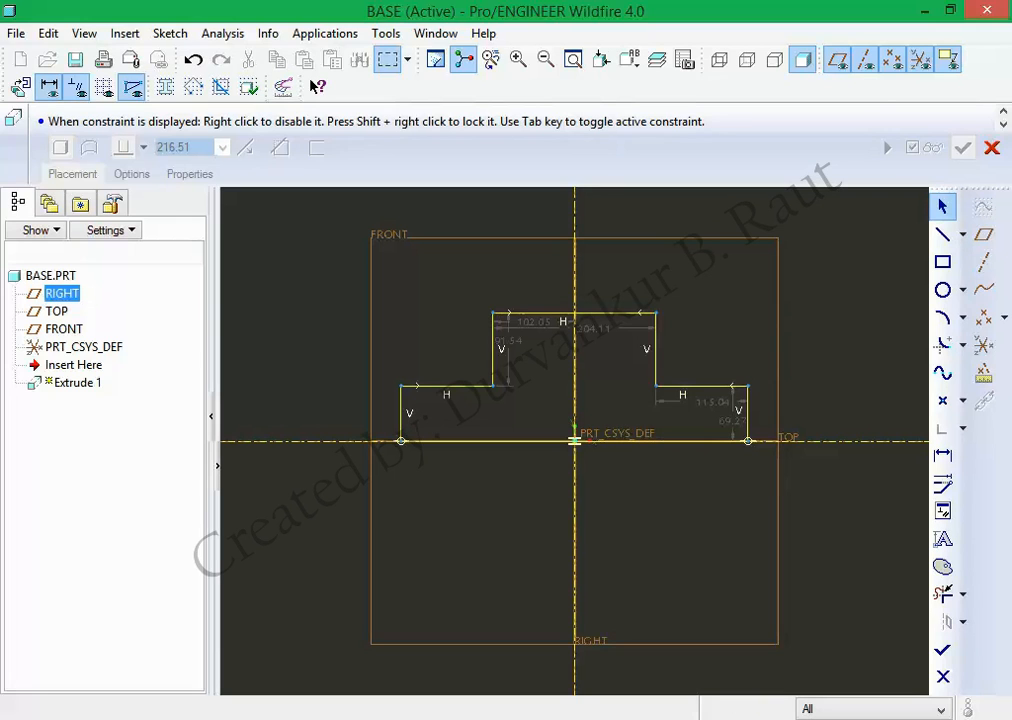
Check the base's views in the PDF, then dimension the length of the profile's bottom line in Pro/ENGINEER.
{"action": "key", "text": "alt+Tab"}
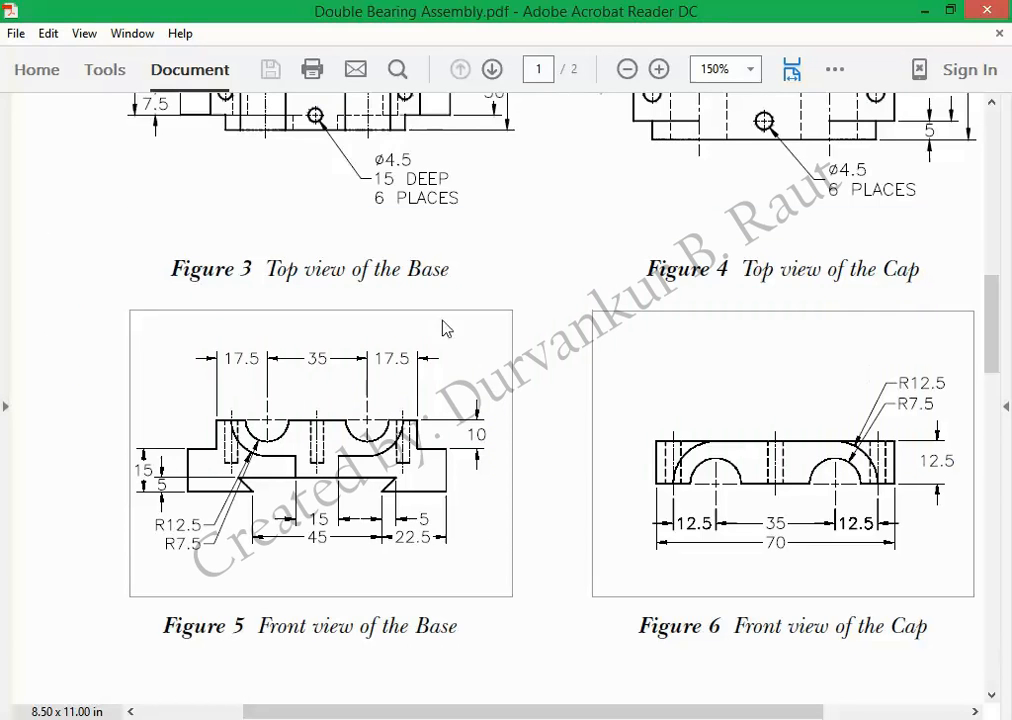
{"action": "scroll", "coordinate": [531, 273], "scroll_direction": "up", "scroll_amount": 3}
{"action": "scroll", "coordinate": [462, 450], "scroll_direction": "down", "scroll_amount": 2}
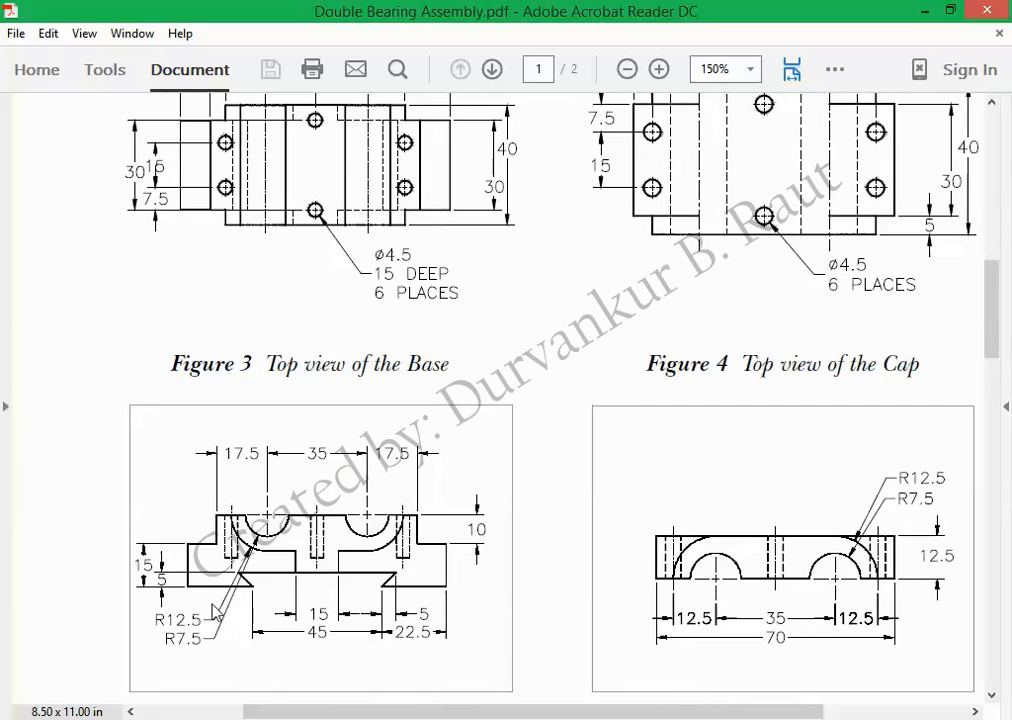
{"action": "key", "text": "alt+Tab"}
{"action": "left_click", "coordinate": [942, 454]}
{"action": "left_click", "coordinate": [692, 442]}
{"action": "middle_click", "coordinate": [673, 486]}
{"action": "middle_click", "coordinate": [694, 528]}
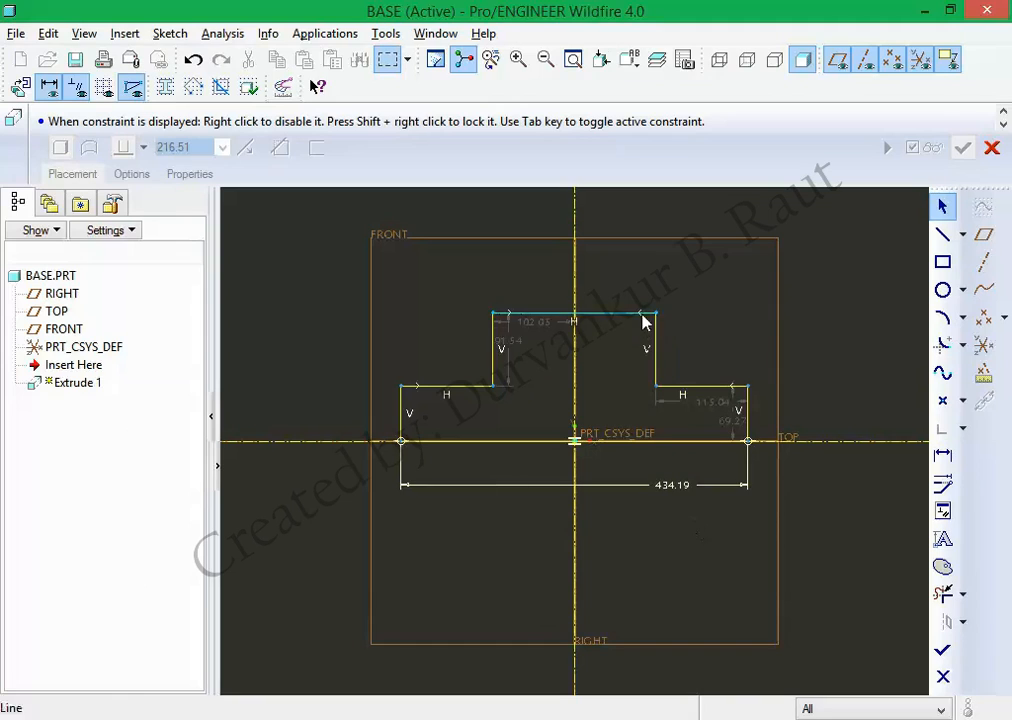
Dimension the width of the profile's top edge, placing the dimension above it.
{"action": "left_click", "coordinate": [943, 454]}
{"action": "left_click", "coordinate": [633, 316]}
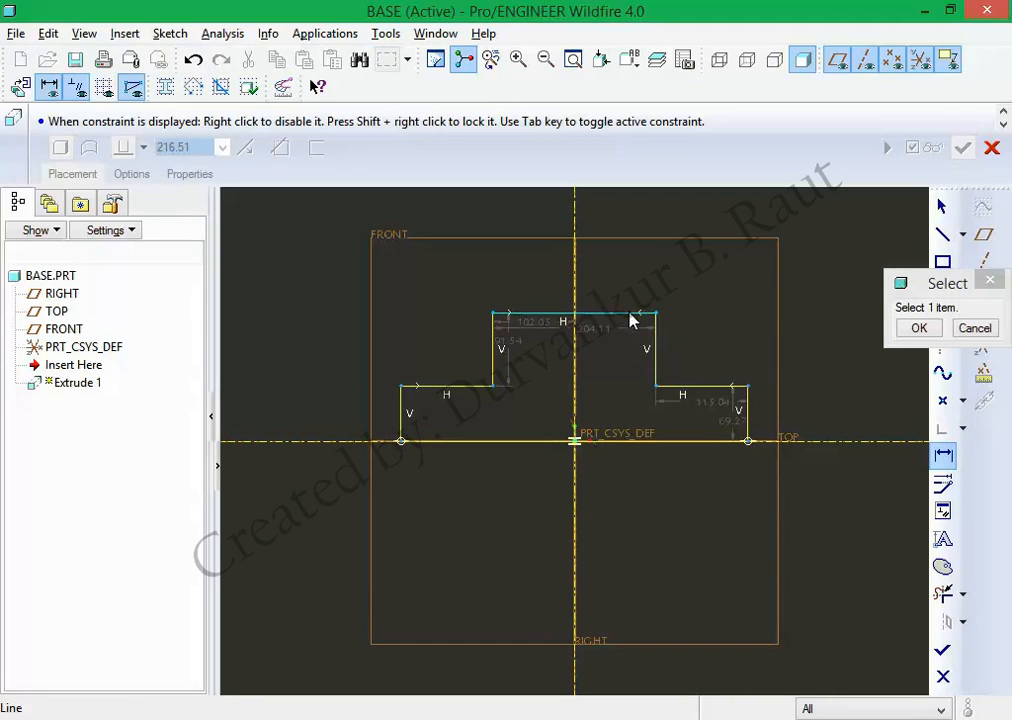
{"action": "middle_click", "coordinate": [630, 284]}
{"action": "left_click", "coordinate": [655, 334]}
{"action": "middle_click", "coordinate": [748, 310]}
{"action": "scroll", "coordinate": [748, 345], "scroll_direction": "down", "scroll_amount": 1}
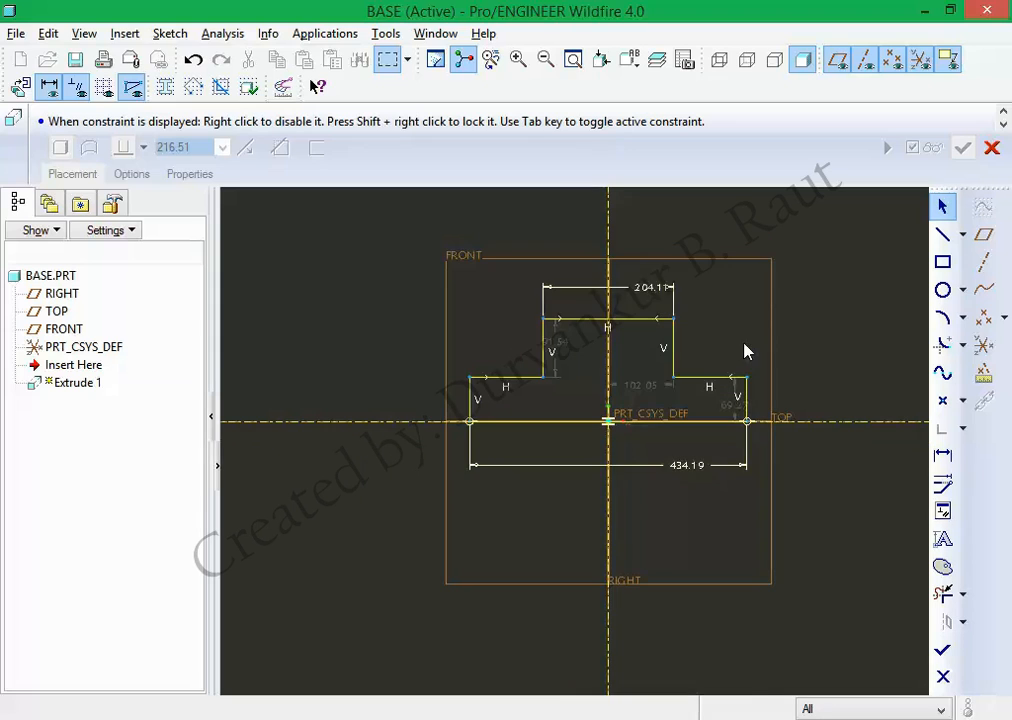
Set the profile's top width to 70 mm and its bottom width to 90 mm.
{"action": "double_click", "coordinate": [660, 293]}
{"action": "type", "text": "70"}
{"action": "key", "text": "Return"}
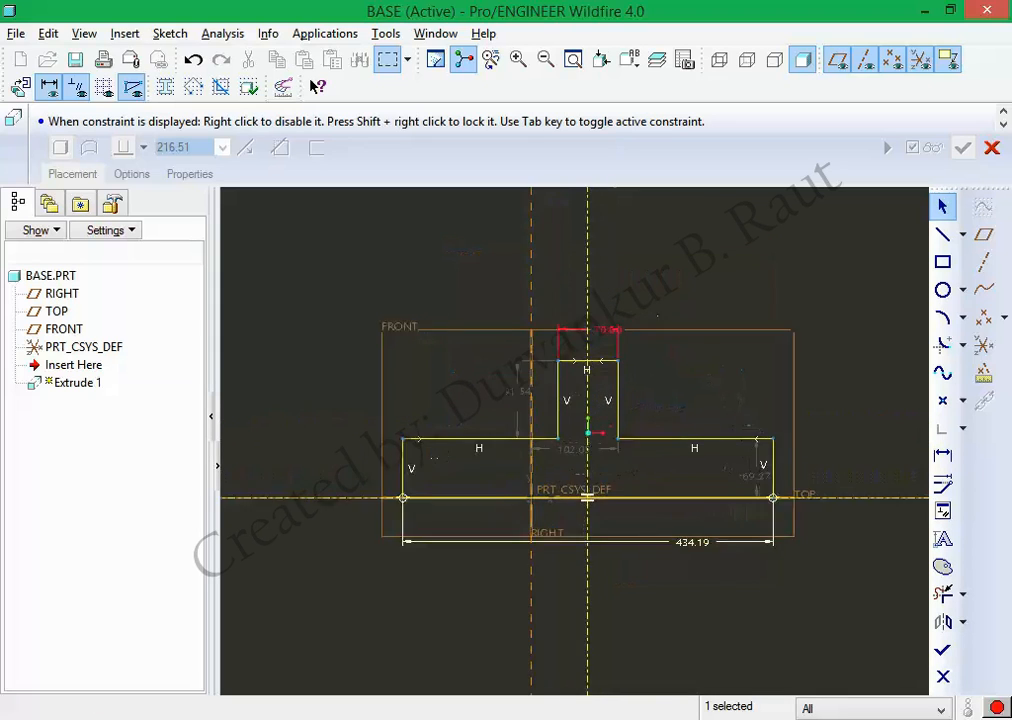
{"action": "scroll", "coordinate": [669, 388], "scroll_direction": "up", "scroll_amount": 1}
{"action": "double_click", "coordinate": [697, 557]}
{"action": "type", "text": "80"}
{"action": "key", "text": "Return"}
Check the step heights in the base's front view in the PDF and set the upper step's height to 10 mm.
{"action": "key", "text": "alt+Tab"}
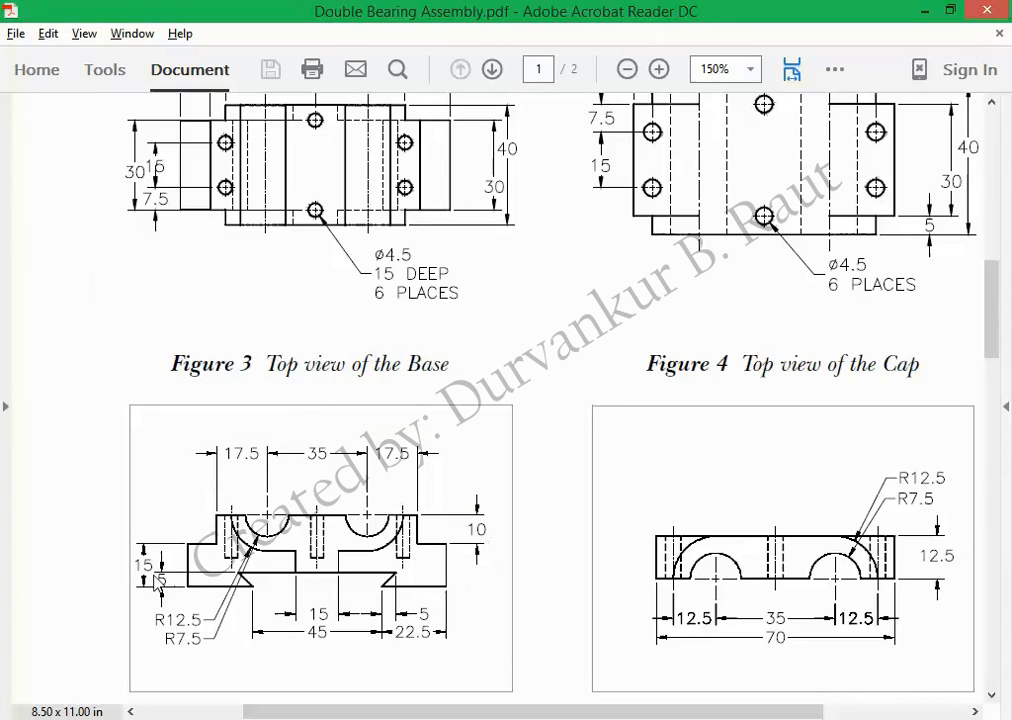
{"action": "key", "text": "alt+Tab"}
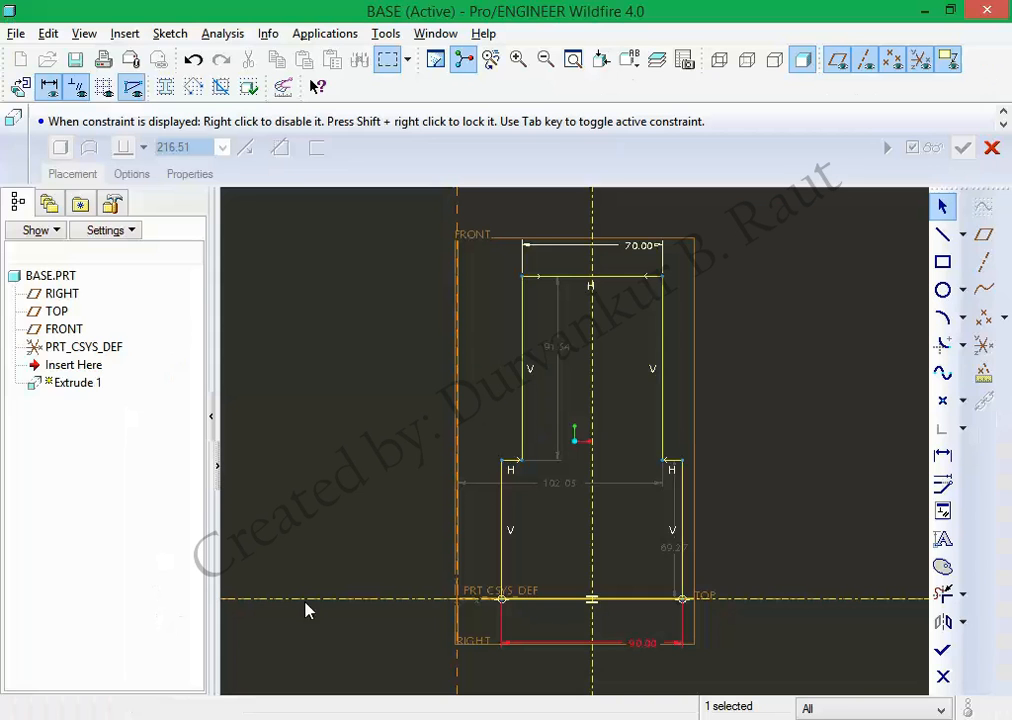
{"action": "double_click", "coordinate": [558, 348]}
{"action": "type", "text": "1"}
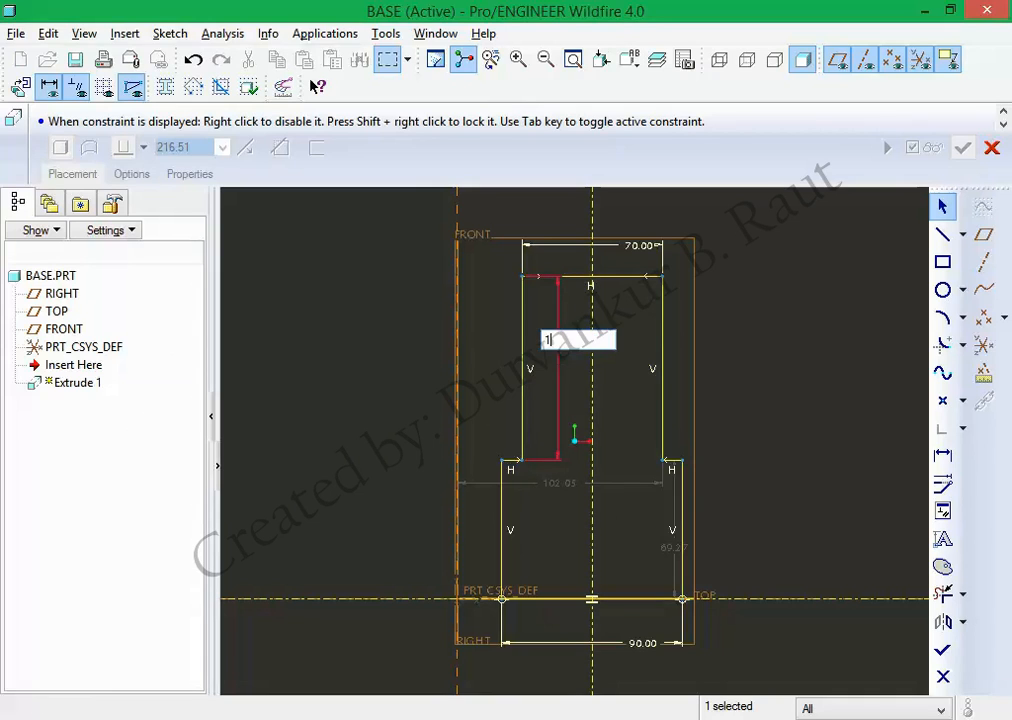
{"action": "type", "text": "0"}
{"action": "key", "text": "Return"}
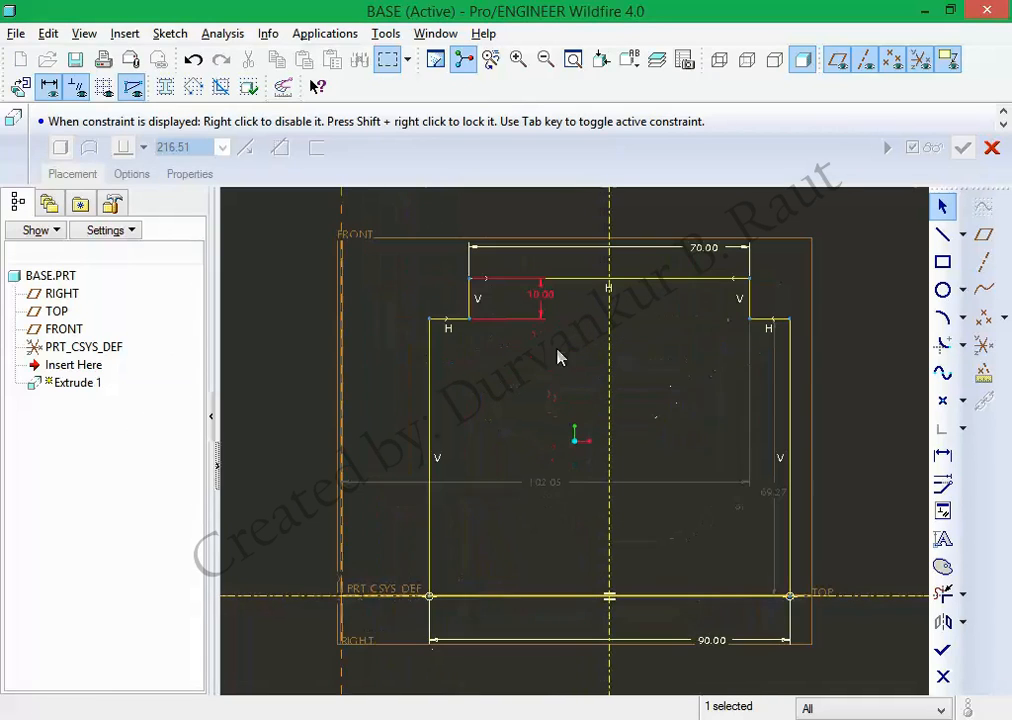
Set the height of the profile's lower step to 15 mm.
{"action": "double_click", "coordinate": [777, 493]}
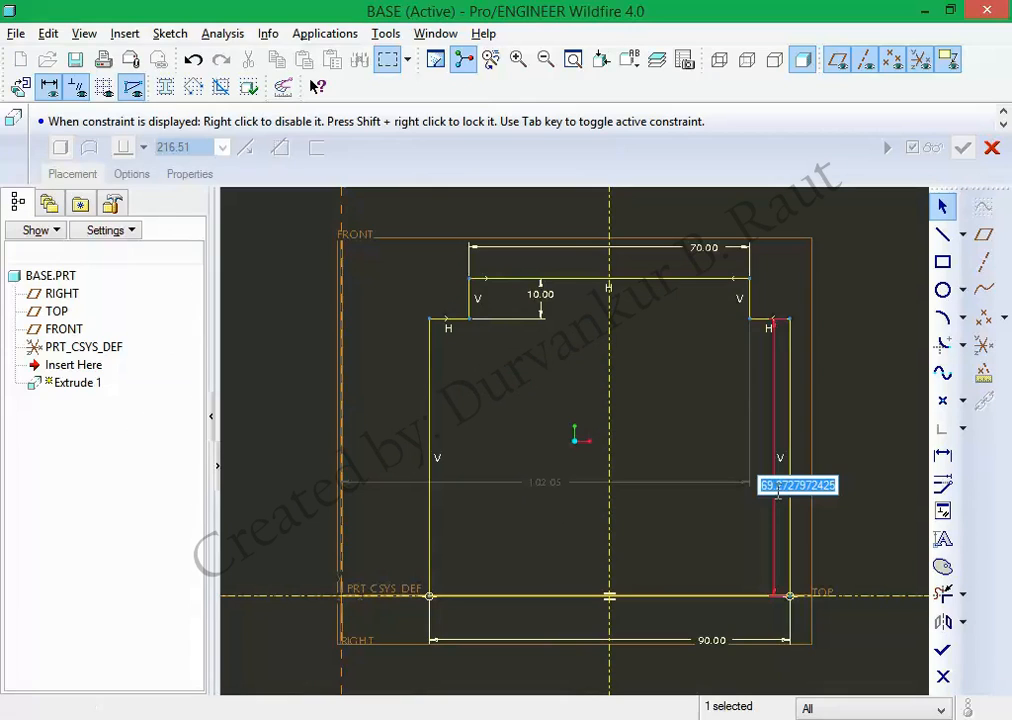
{"action": "type", "text": "15"}
{"action": "key", "text": "Return"}
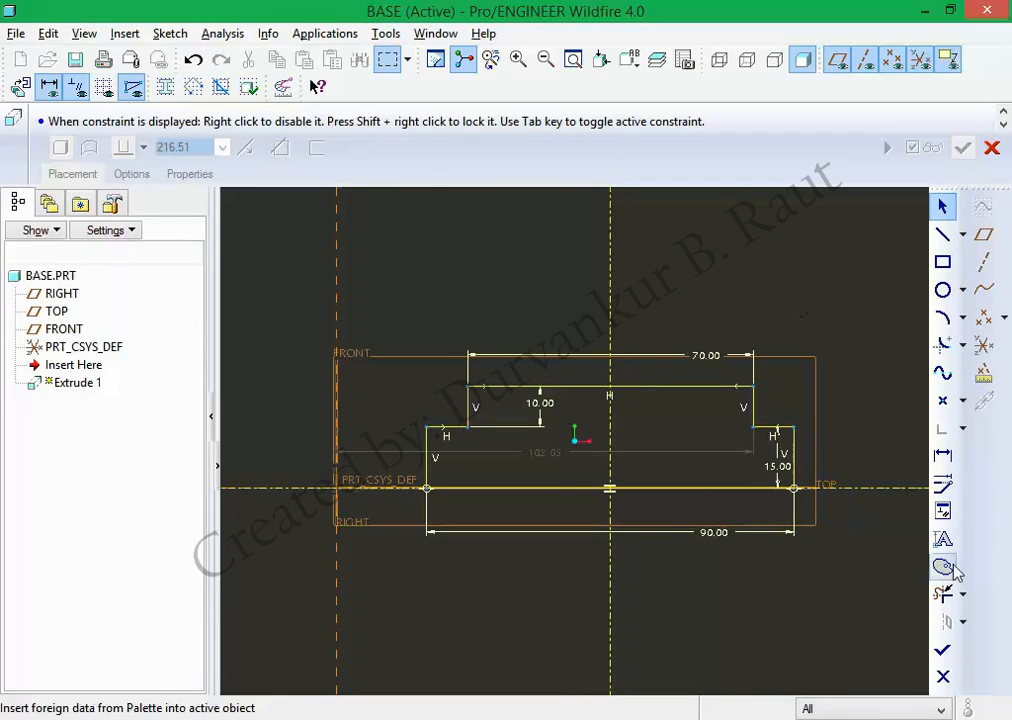
Align the profile's centerline with the vertical reference of the RIGHT plane using a coincident constraint.
{"action": "left_click", "coordinate": [942, 511]}
{"action": "left_click", "coordinate": [979, 81]}
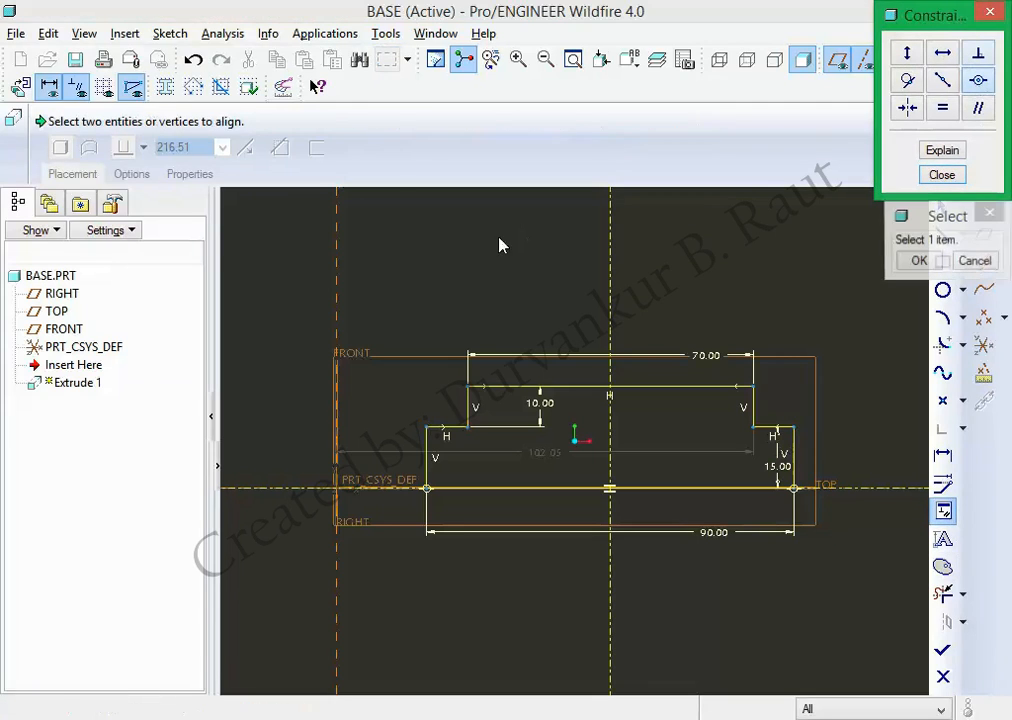
{"action": "left_click", "coordinate": [609, 258]}
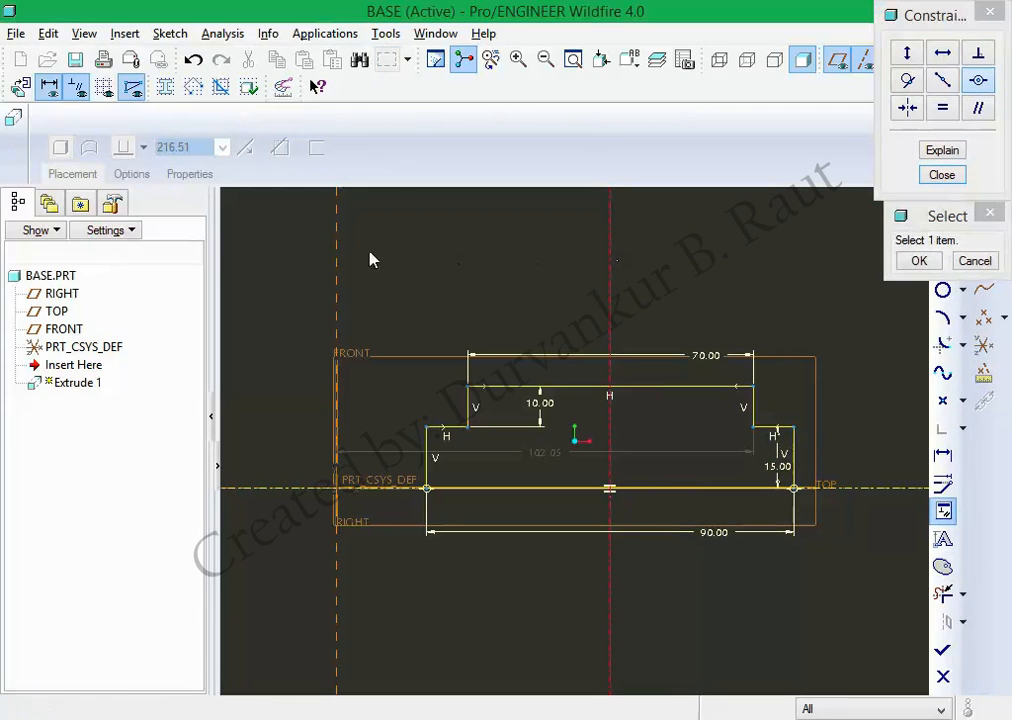
{"action": "left_click", "coordinate": [338, 256]}
{"action": "middle_click", "coordinate": [535, 304]}
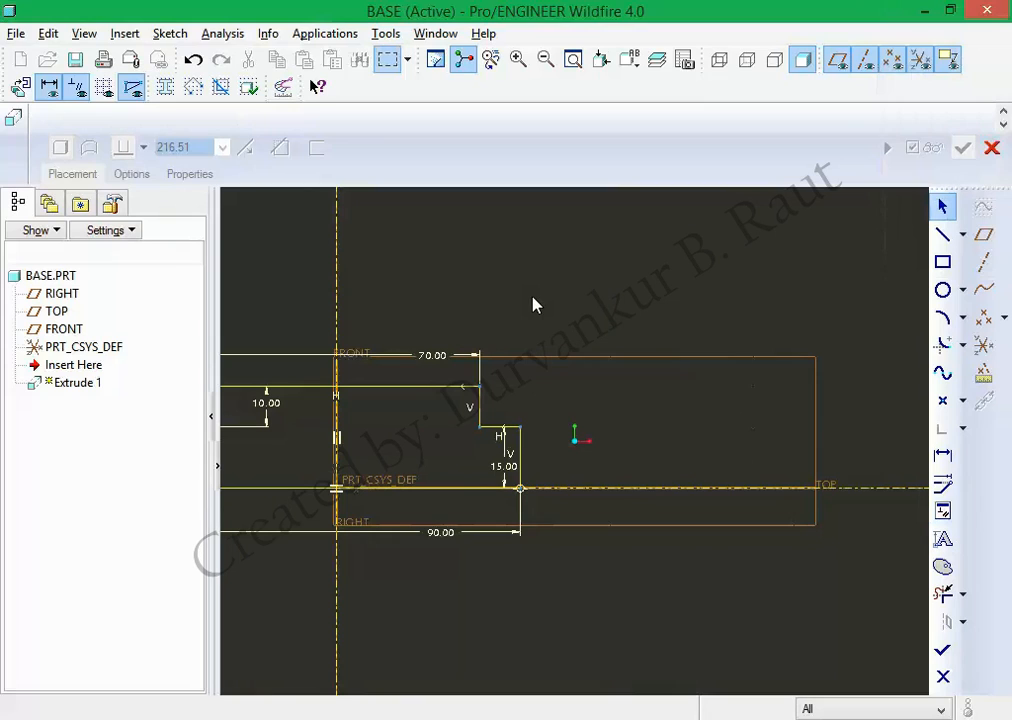
{"action": "left_click", "coordinate": [575, 60]}
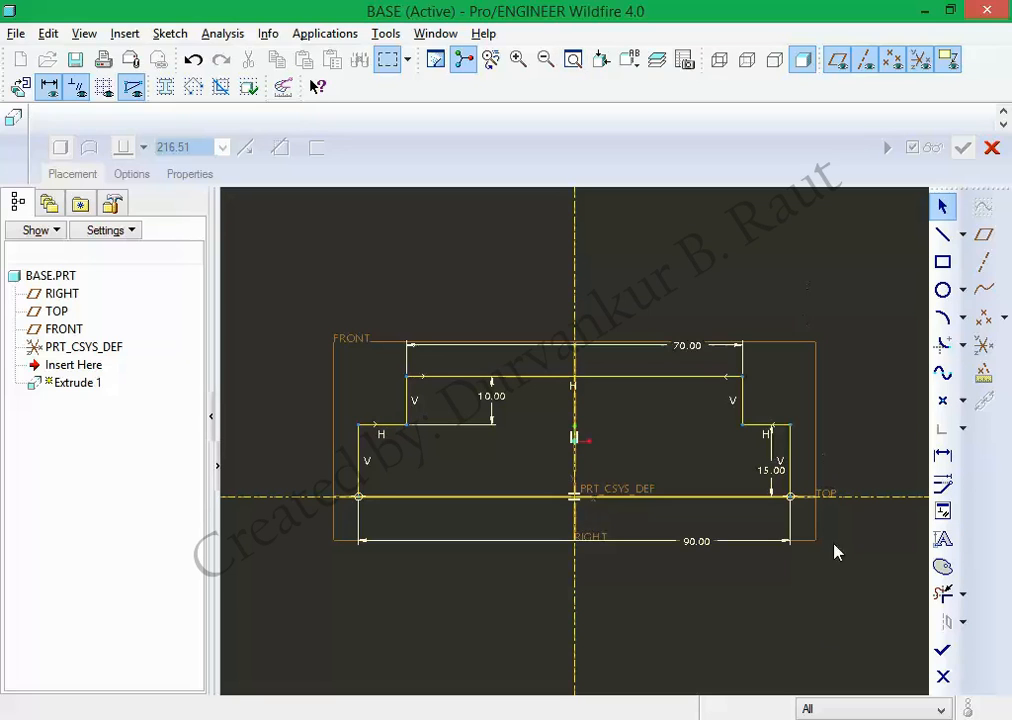
Finish the profile sketch and set the extrusion depth to 30 mm.
{"action": "left_click", "coordinate": [943, 649]}
{"action": "middle_click_drag", "start_coordinate": [768, 481], "coordinate": [737, 516]}
{"action": "double_click", "coordinate": [211, 147]}
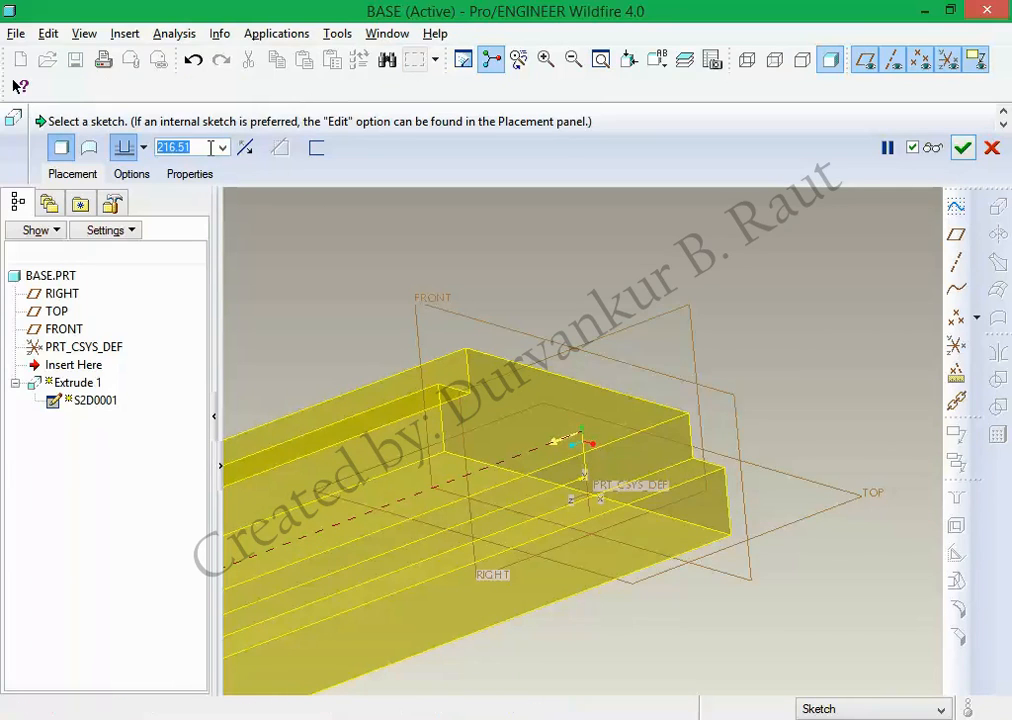
{"action": "type", "text": "30"}
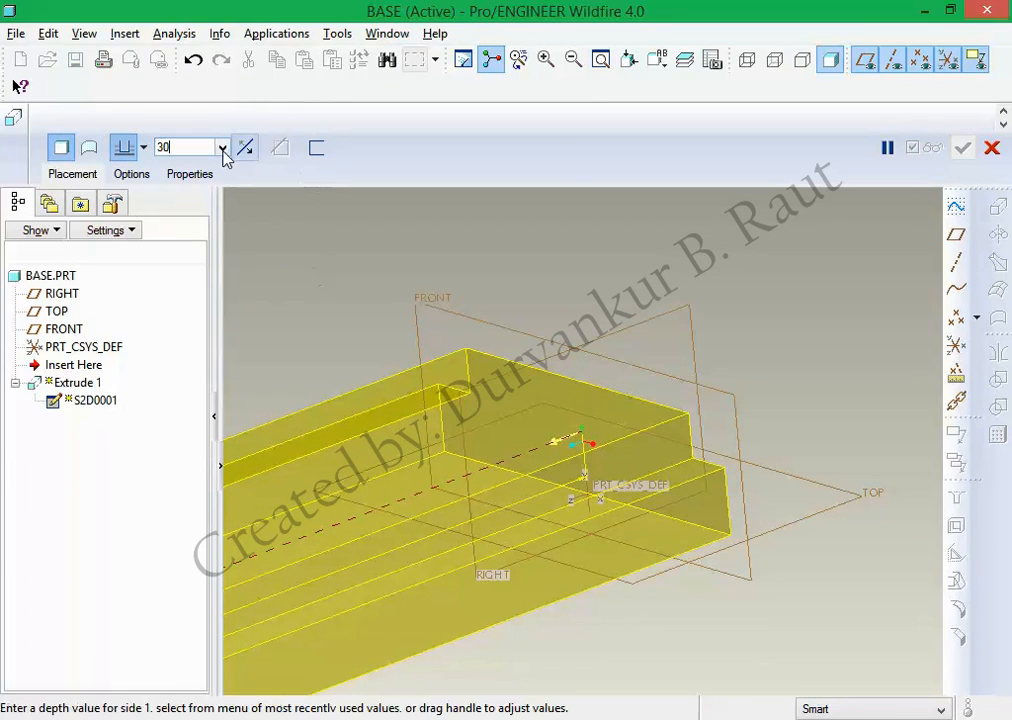
{"action": "key", "text": "Return"}
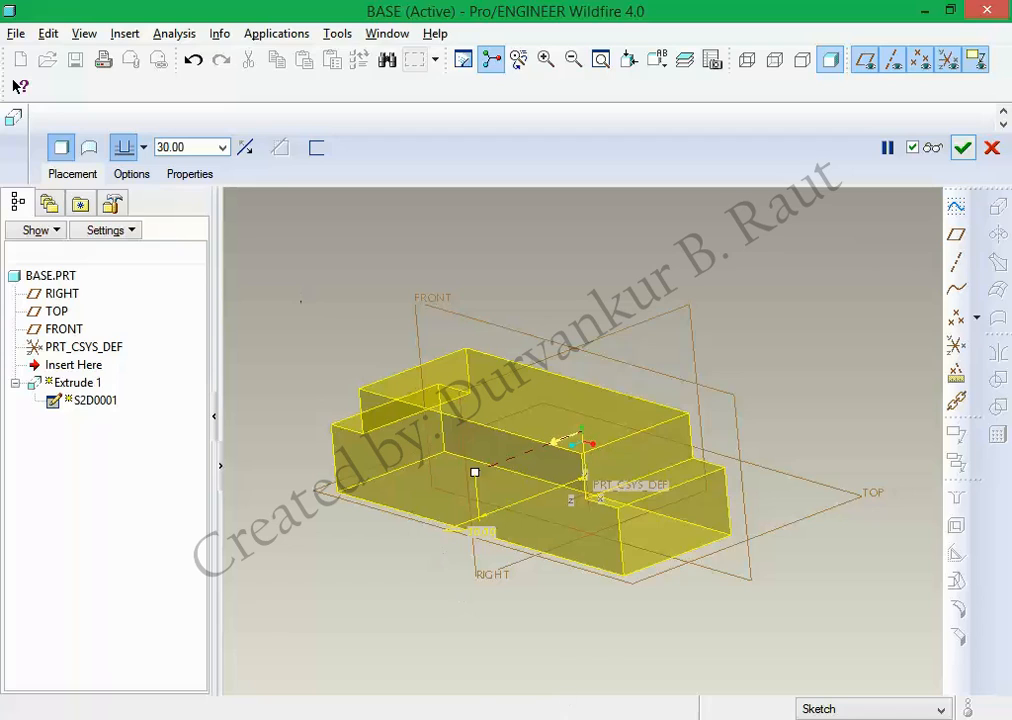
Check the base's top view in the PDF, then complete the extrusion with its depth symmetric about the sketch plane.
{"action": "key", "text": "alt+Tab"}
{"action": "scroll", "coordinate": [429, 248], "scroll_direction": "up", "scroll_amount": 2}
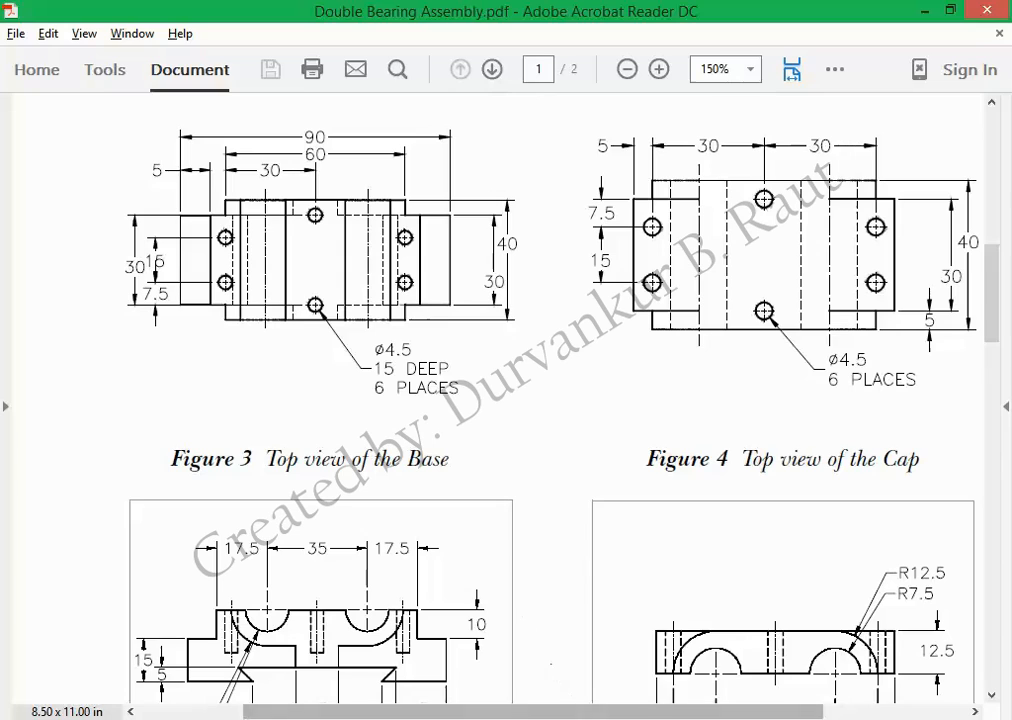
{"action": "mouse_move", "coordinate": [569, 719]}
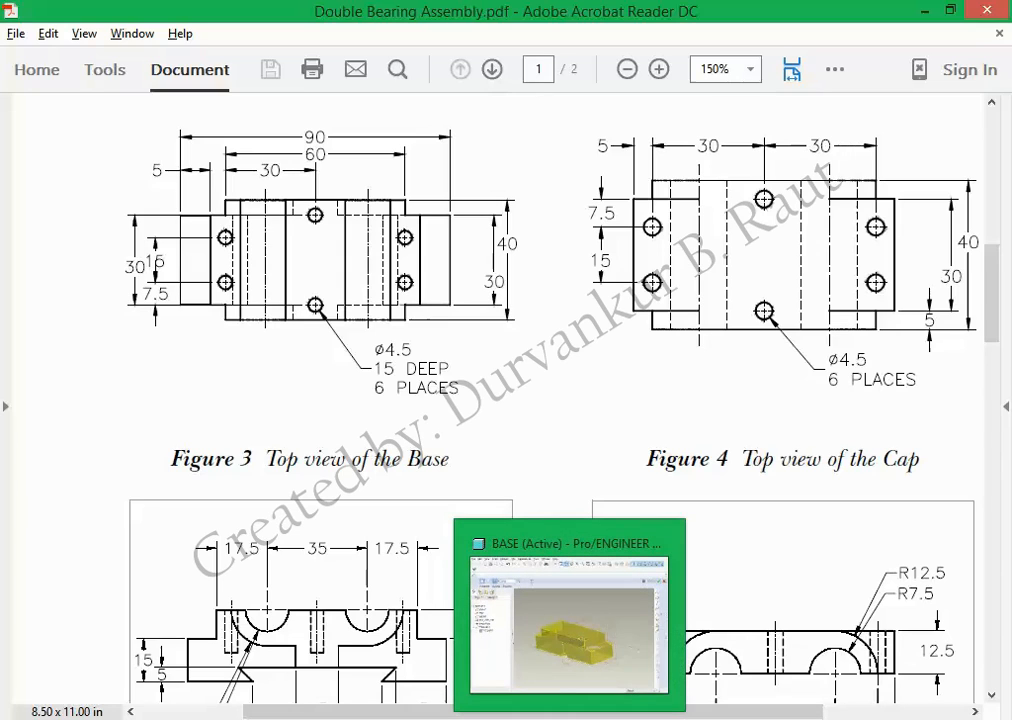
{"action": "left_click", "coordinate": [569, 719]}
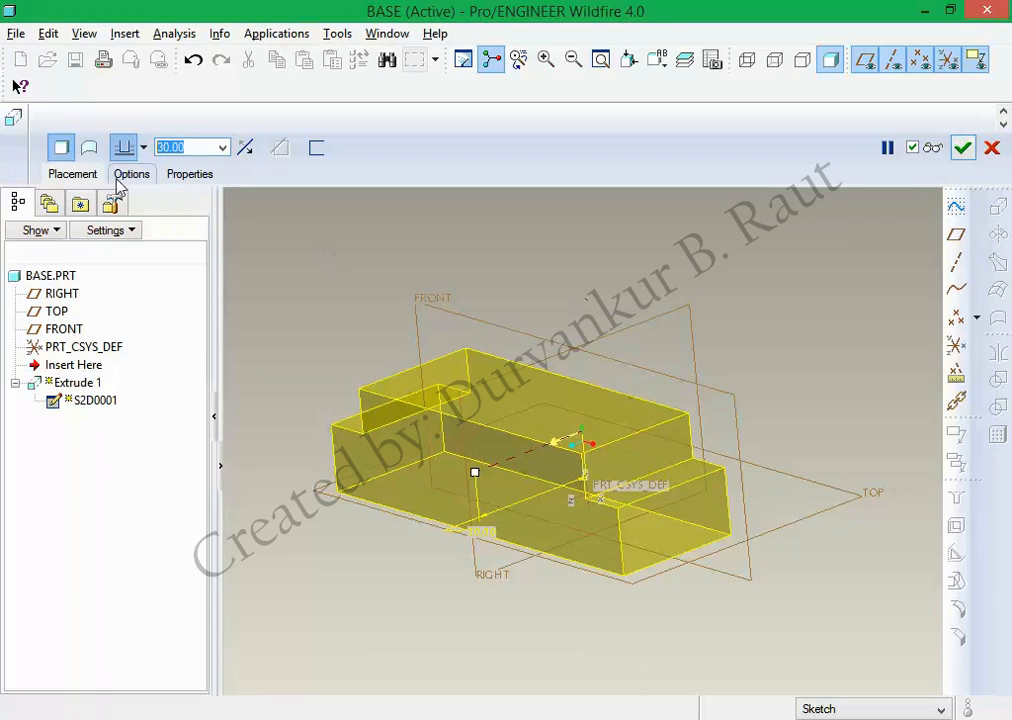
{"action": "left_click", "coordinate": [143, 147]}
{"action": "left_click", "coordinate": [135, 204]}
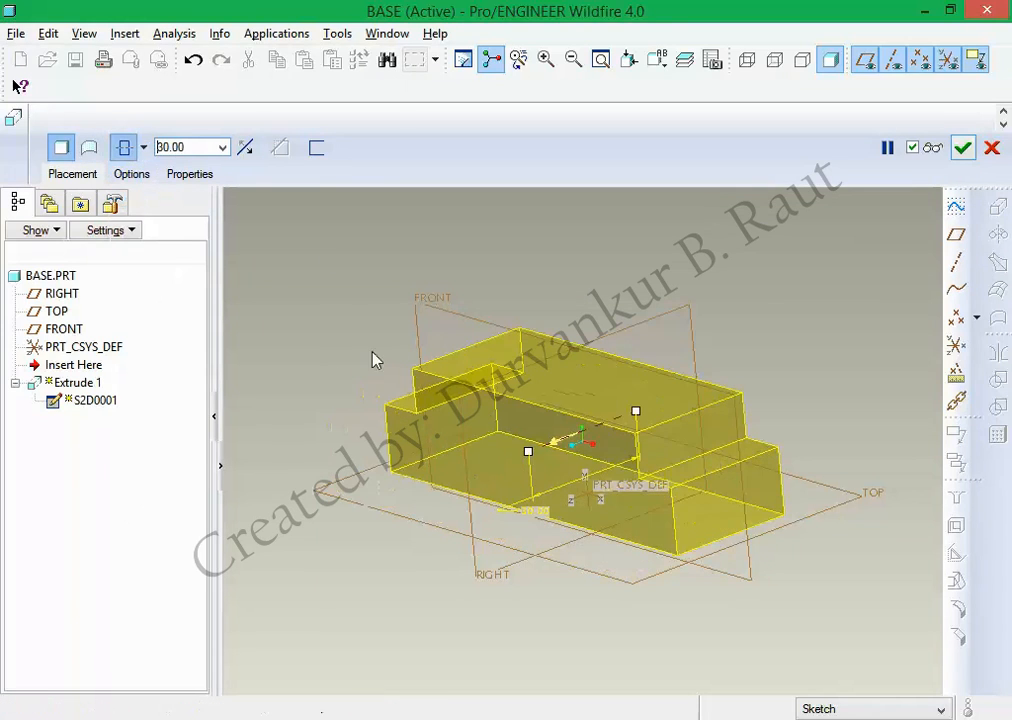
{"action": "middle_click_drag", "start_coordinate": [542, 271], "coordinate": [620, 320]}
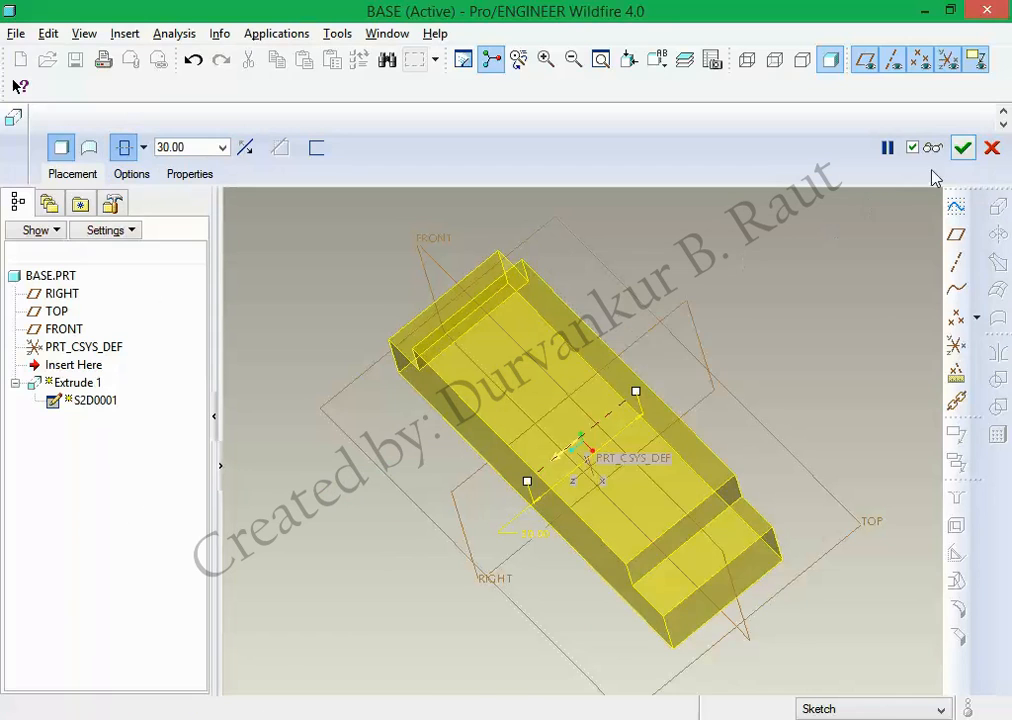
{"action": "left_click", "coordinate": [962, 148]}
{"action": "left_click", "coordinate": [800, 434]}
Start a second extrusion and define its internal sketch facing the base's stepped front profile.
{"action": "left_click", "coordinate": [997, 205]}
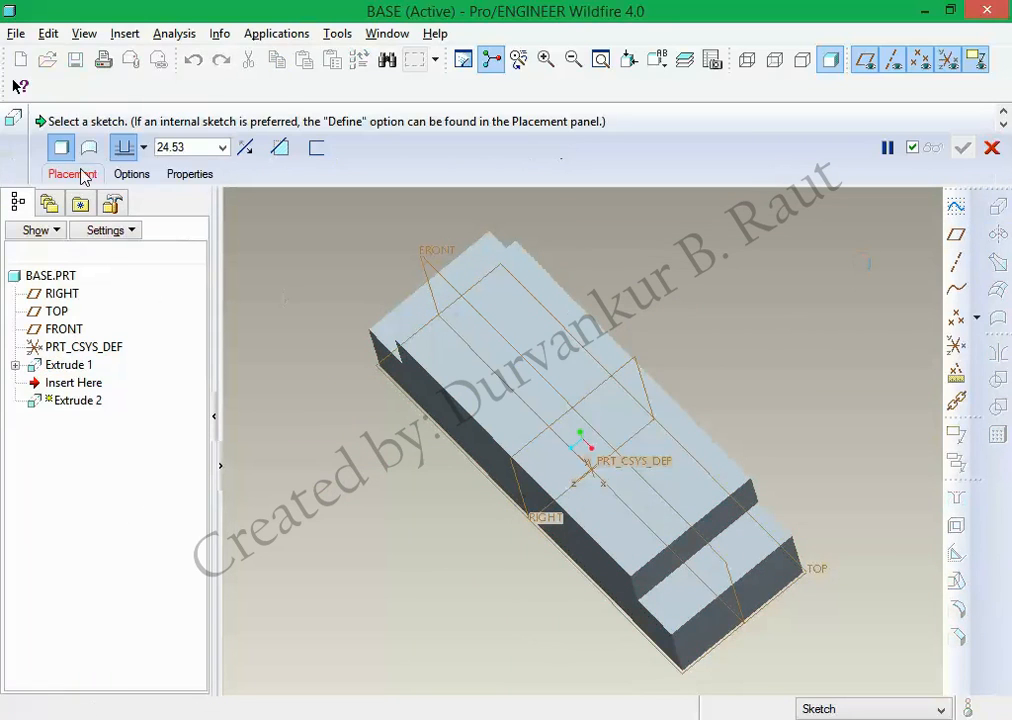
{"action": "left_click", "coordinate": [75, 174]}
{"action": "left_click", "coordinate": [217, 228]}
{"action": "mouse_move", "coordinate": [253, 436]}
{"action": "middle_mouse_down"}
{"action": "mouse_move", "coordinate": [315, 471]}
{"action": "mouse_move", "coordinate": [293, 331]}
{"action": "middle_mouse_up"}
{"action": "left_click", "coordinate": [293, 331]}
{"action": "left_click", "coordinate": [924, 243]}
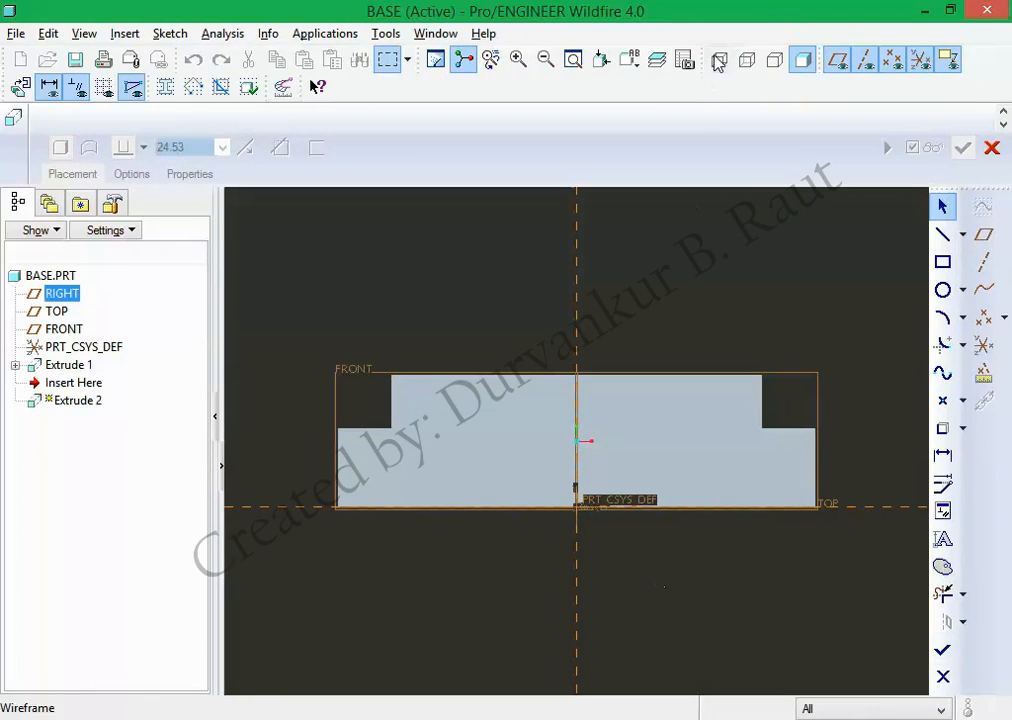
Display the model in wireframe and copy the base's bottom edge into the sketch with Use Edge.
{"action": "left_click", "coordinate": [719, 59]}
{"action": "left_click", "coordinate": [942, 428]}
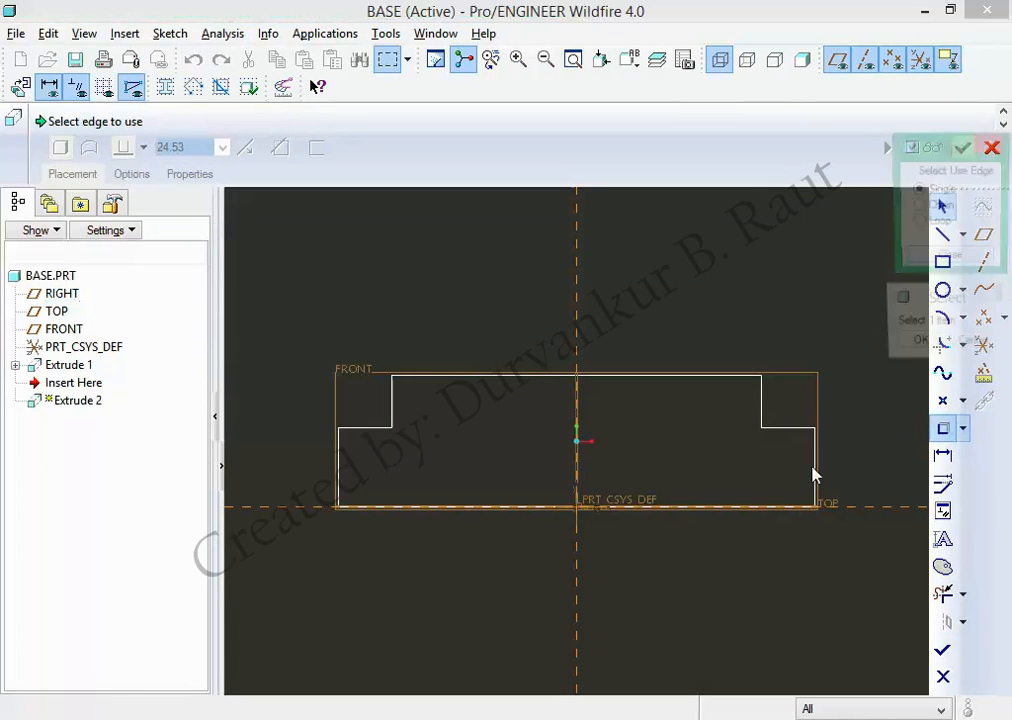
{"action": "left_click", "coordinate": [640, 512]}
{"action": "middle_click", "coordinate": [639, 583]}
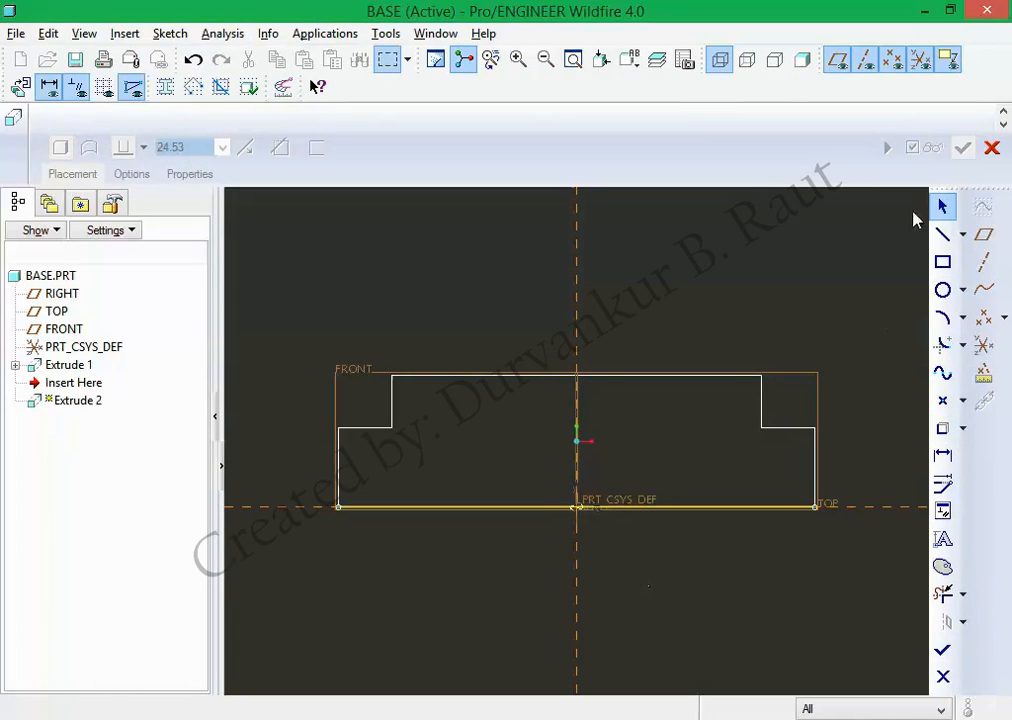
Sketch a dovetail outline above the bottom edge, about 44 mm wide at the top and 6.5 mm high, with inward-slanting sides.
{"action": "left_click", "coordinate": [942, 233]}
{"action": "left_click", "coordinate": [443, 472]}
{"action": "left_click", "coordinate": [676, 472]}
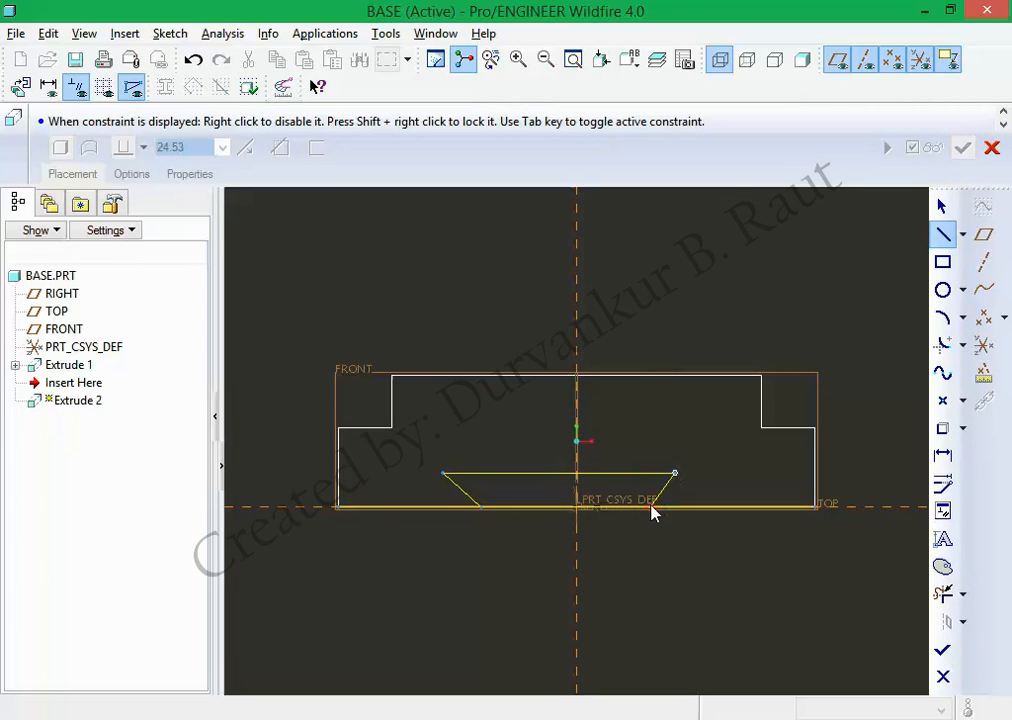
{"action": "middle_click", "coordinate": [652, 567]}
{"action": "middle_click", "coordinate": [652, 567]}
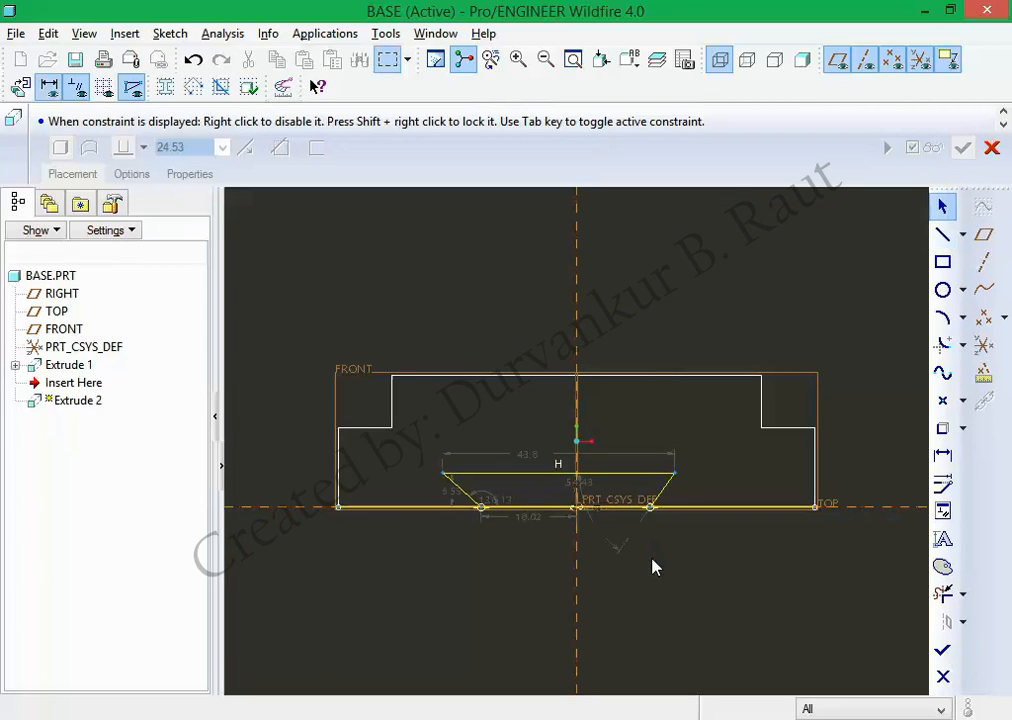
Add a vertical centerline on the vertical reference and delete the stray slanted centerline.
{"action": "left_click", "coordinate": [962, 234]}
{"action": "left_click", "coordinate": [913, 233]}
{"action": "left_click", "coordinate": [576, 297]}
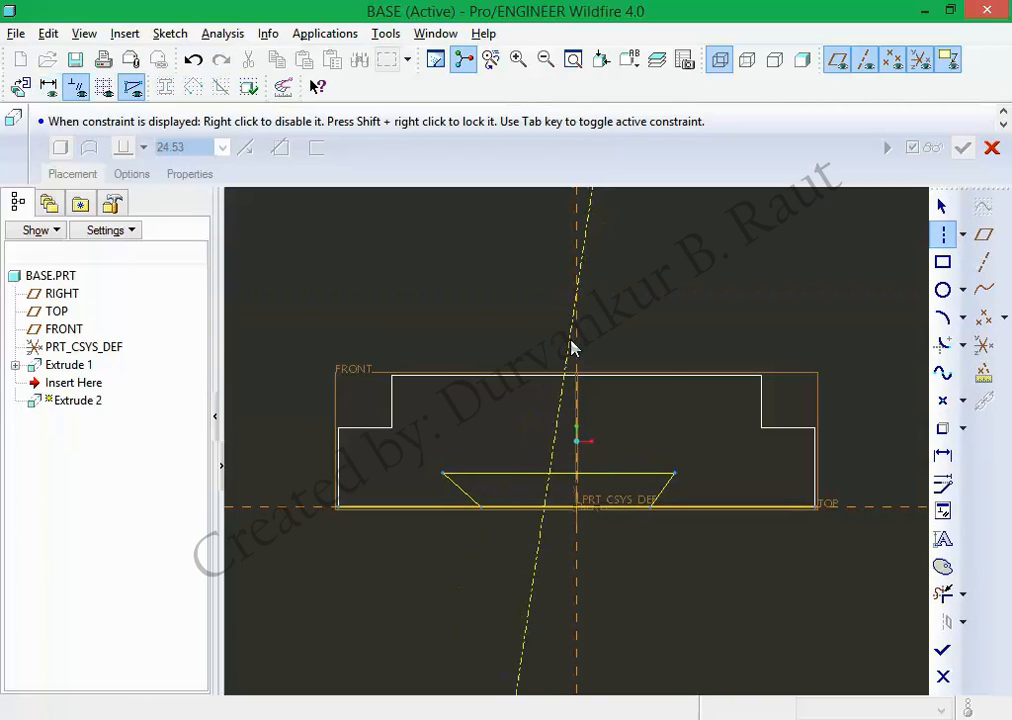
{"action": "left_click", "coordinate": [575, 335]}
{"action": "left_click", "coordinate": [577, 367]}
{"action": "left_click", "coordinate": [577, 388]}
{"action": "middle_click", "coordinate": [666, 331]}
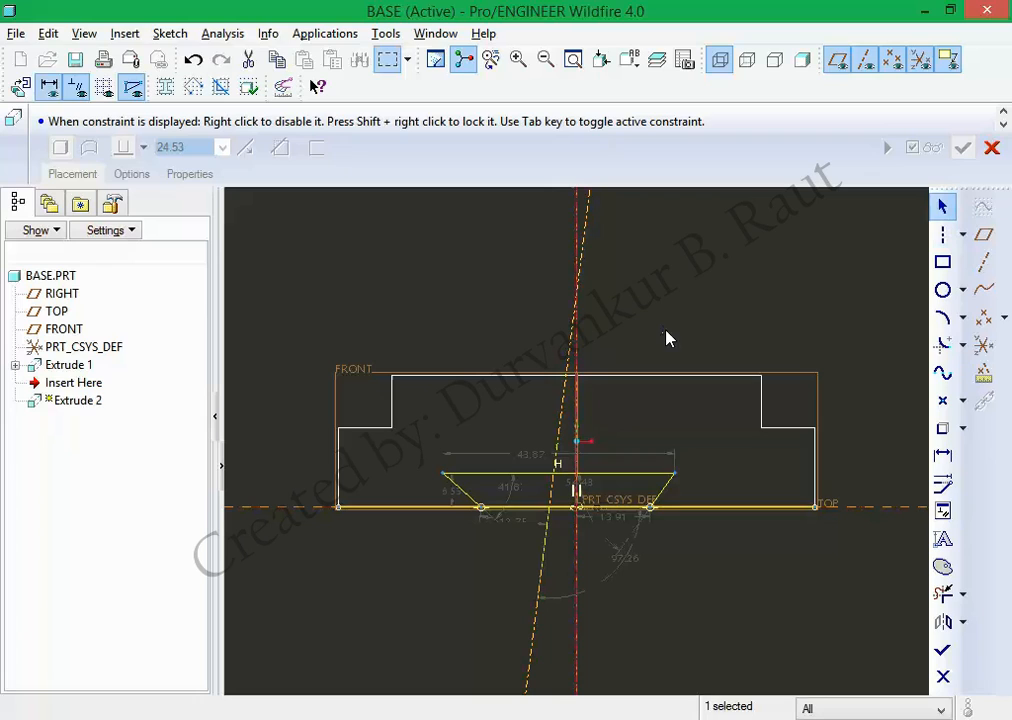
{"action": "middle_click", "coordinate": [666, 339]}
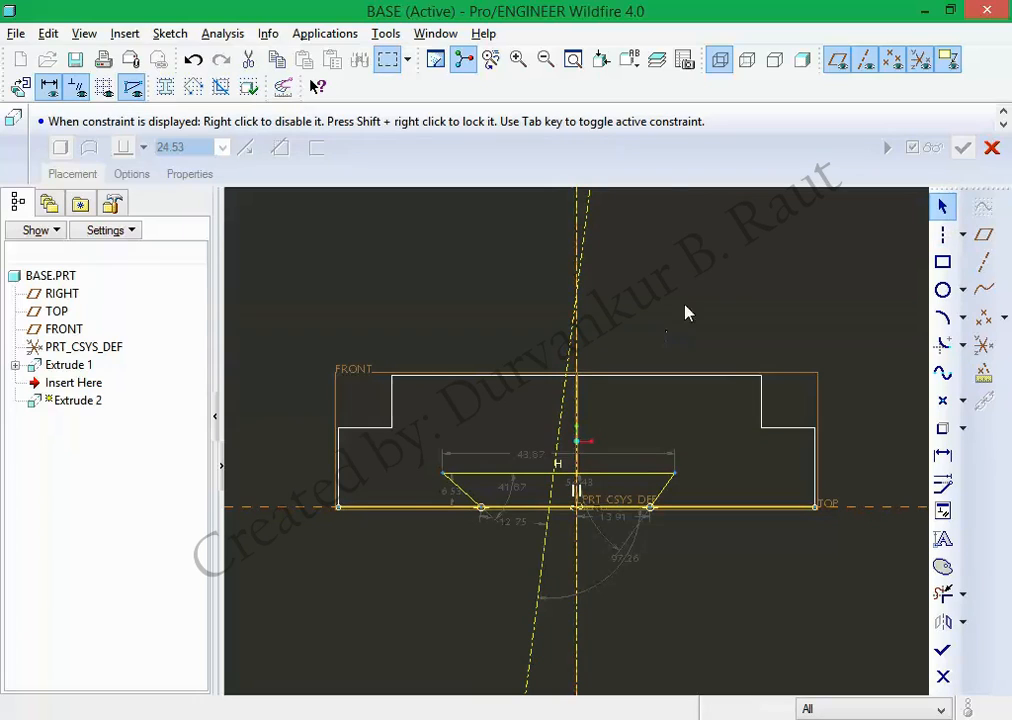
{"action": "left_click", "coordinate": [592, 220]}
{"action": "key", "text": "Delete"}
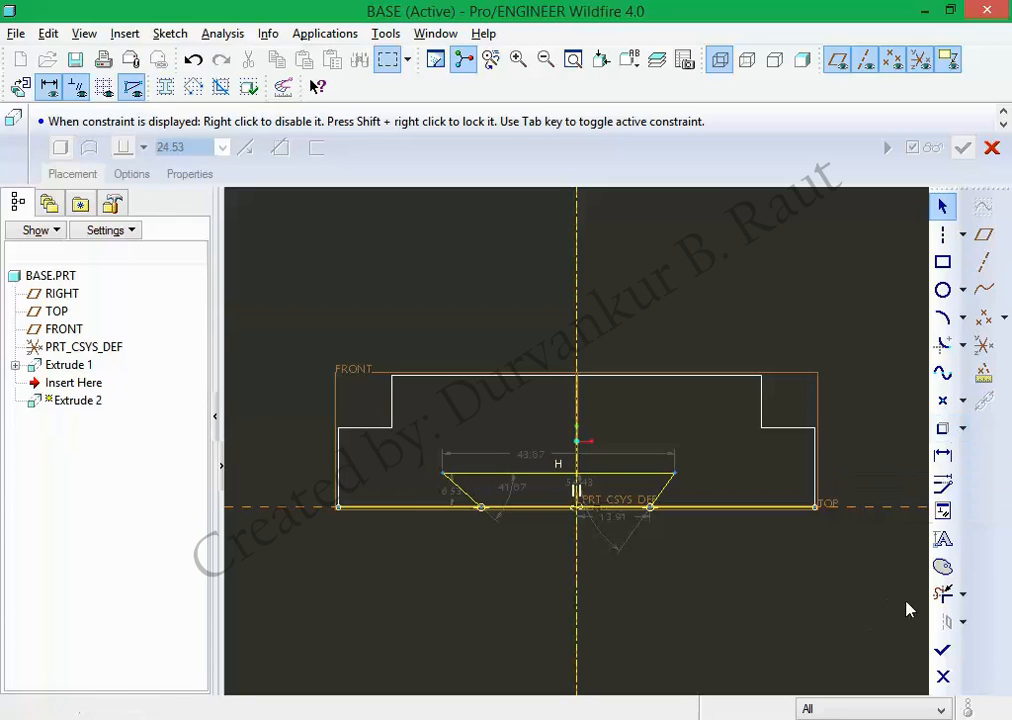
Trim the projected bottom line outside the dovetail on both sides and shade the closed loop to check it.
{"action": "left_click", "coordinate": [943, 593]}
{"action": "mouse_move", "coordinate": [740, 462]}
{"action": "left_mouse_down"}
{"action": "mouse_move", "coordinate": [734, 556]}
{"action": "mouse_move", "coordinate": [657, 667]}
{"action": "left_mouse_up"}
{"action": "left_click_drag", "start_coordinate": [356, 514], "coordinate": [450, 603]}
{"action": "middle_click", "coordinate": [450, 603]}
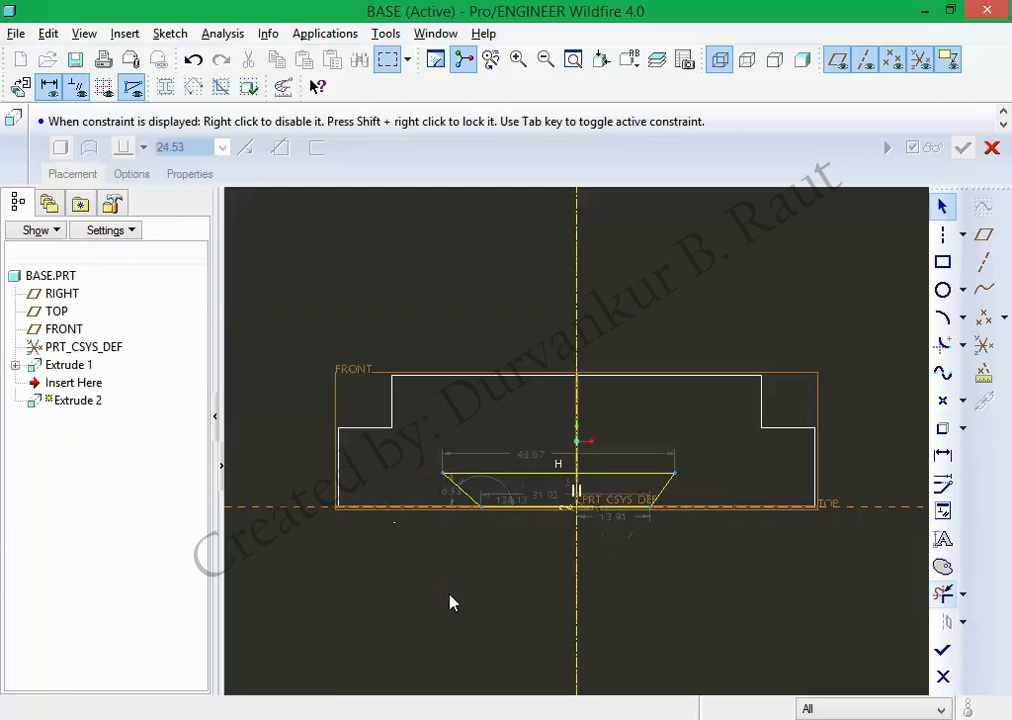
{"action": "left_click", "coordinate": [166, 87]}
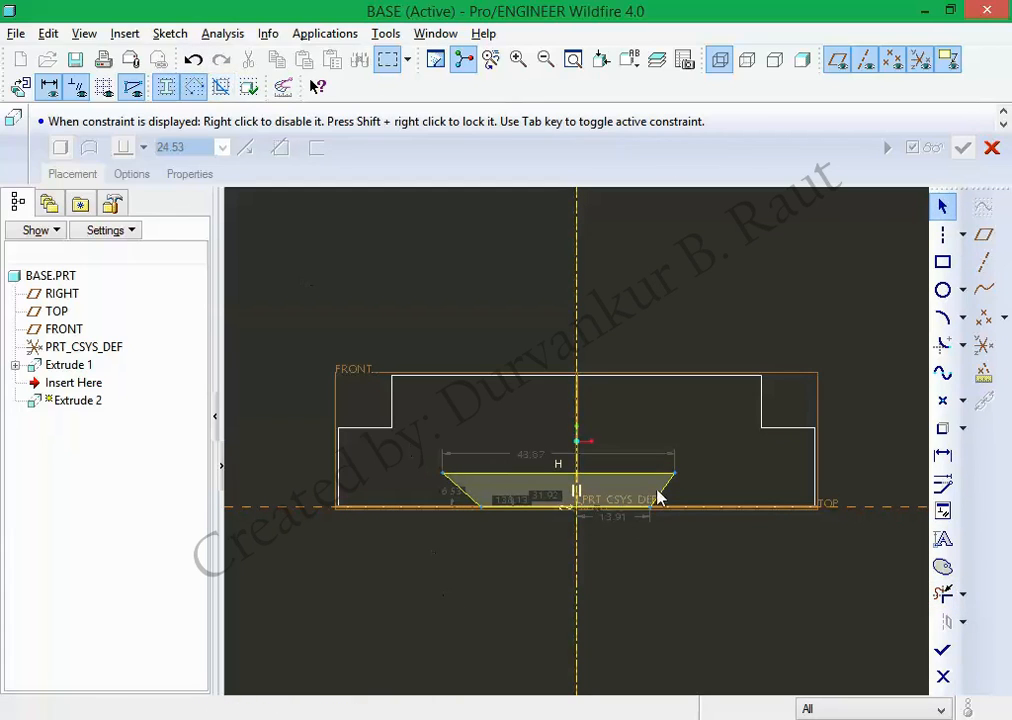
Make the dovetail's two upper corners symmetric about the vertical centerline.
{"action": "scroll", "coordinate": [600, 474], "scroll_direction": "up", "scroll_amount": 2}
{"action": "left_click", "coordinate": [943, 511]}
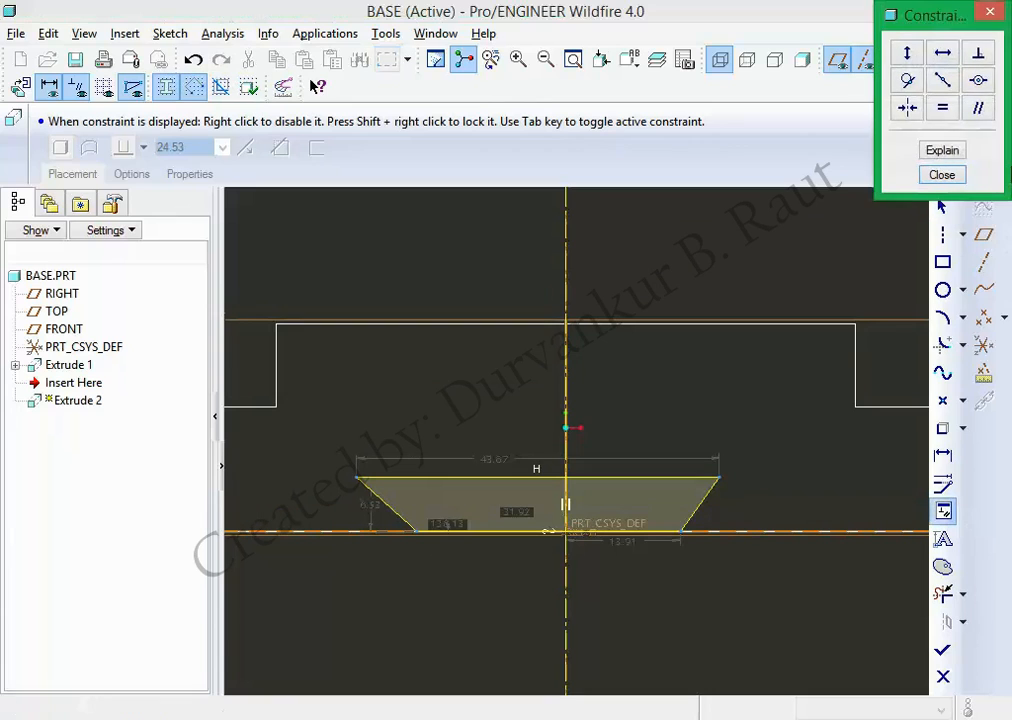
{"action": "left_click", "coordinate": [907, 107]}
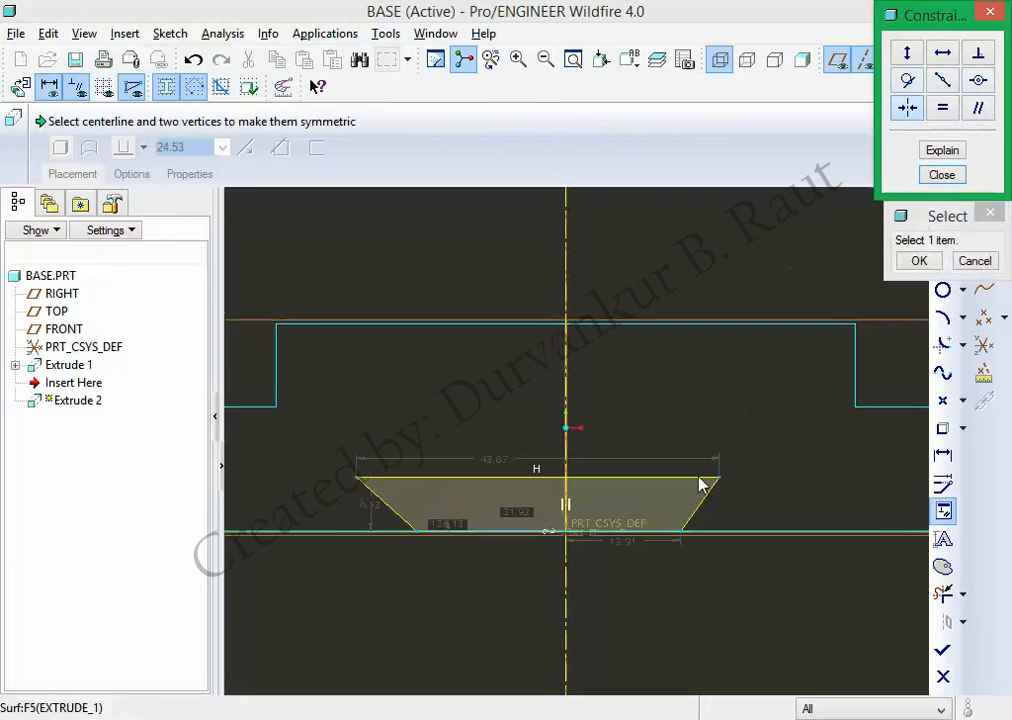
{"action": "left_click", "coordinate": [722, 484]}
{"action": "left_click", "coordinate": [363, 481]}
{"action": "left_click", "coordinate": [565, 400]}
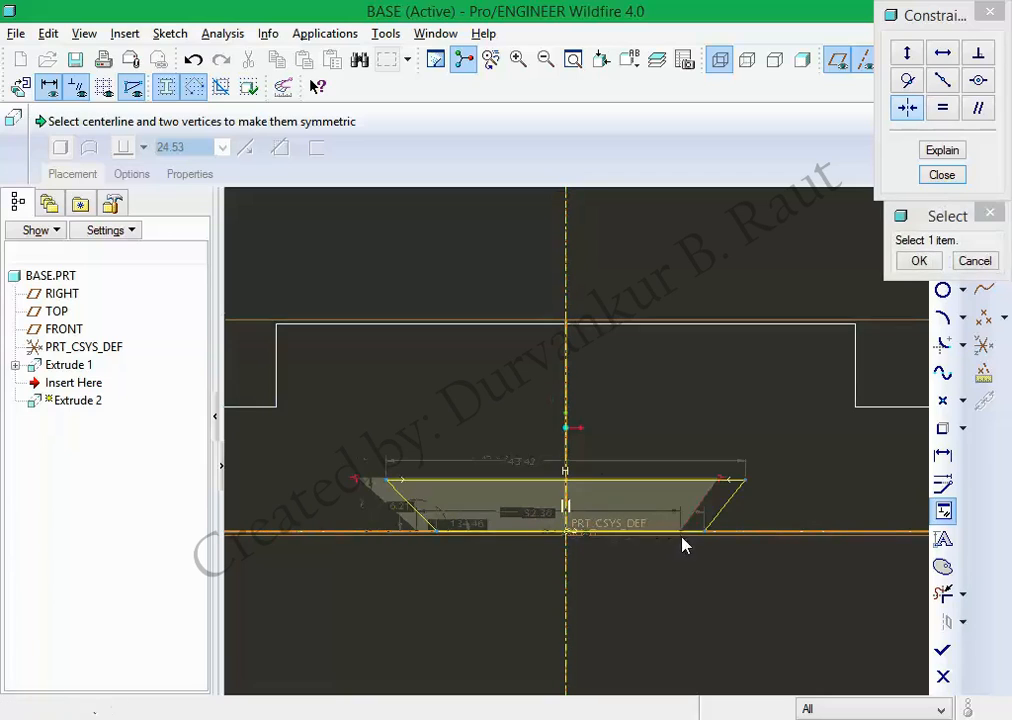
Make the dovetail's two lower corners symmetric about the vertical centerline.
{"action": "left_click", "coordinate": [706, 531]}
{"action": "left_click", "coordinate": [437, 531]}
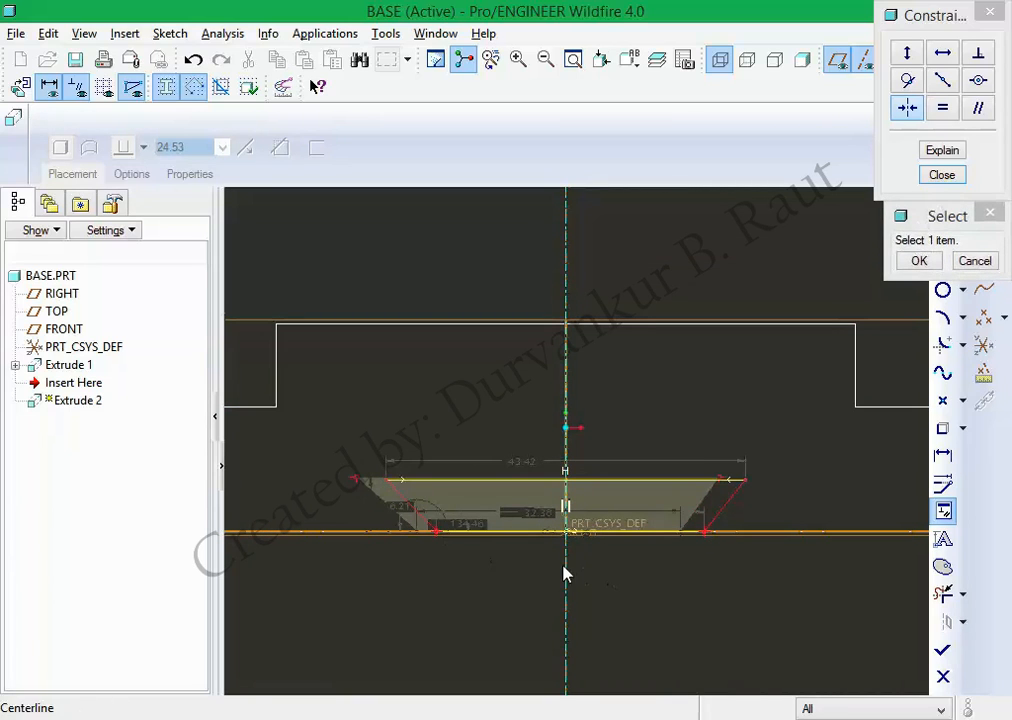
{"action": "left_click", "coordinate": [565, 573]}
{"action": "middle_click", "coordinate": [623, 592]}
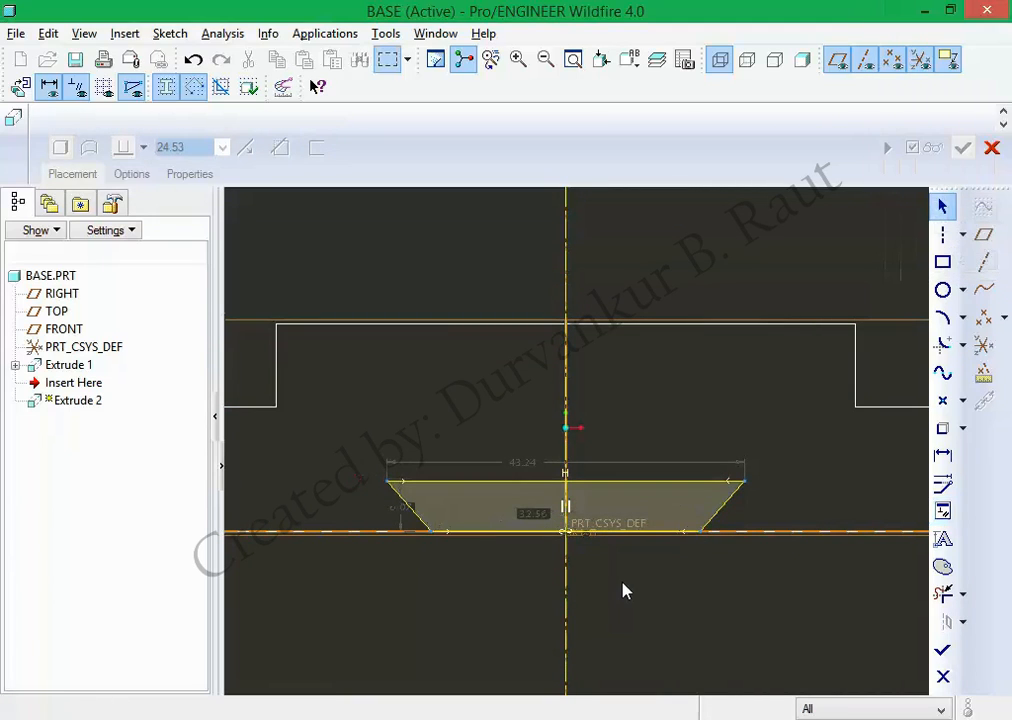
Add horizontal and vertical dimensions to the dovetail's right slanted side, giving its run and height.
{"action": "double_click", "coordinate": [518, 472]}
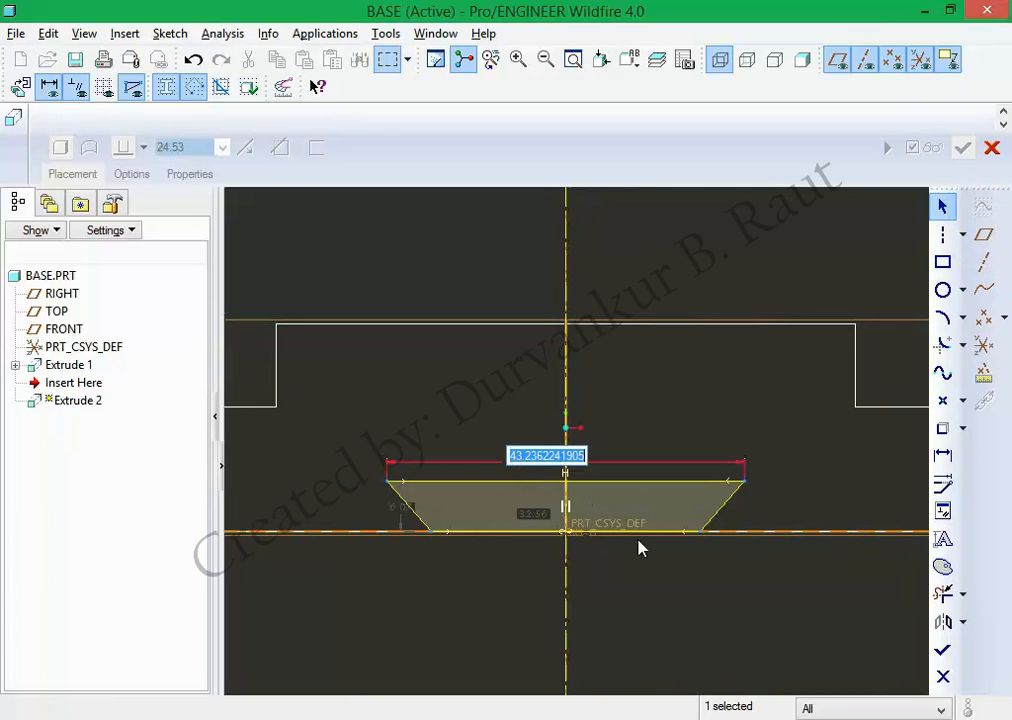
{"action": "left_click", "coordinate": [747, 621]}
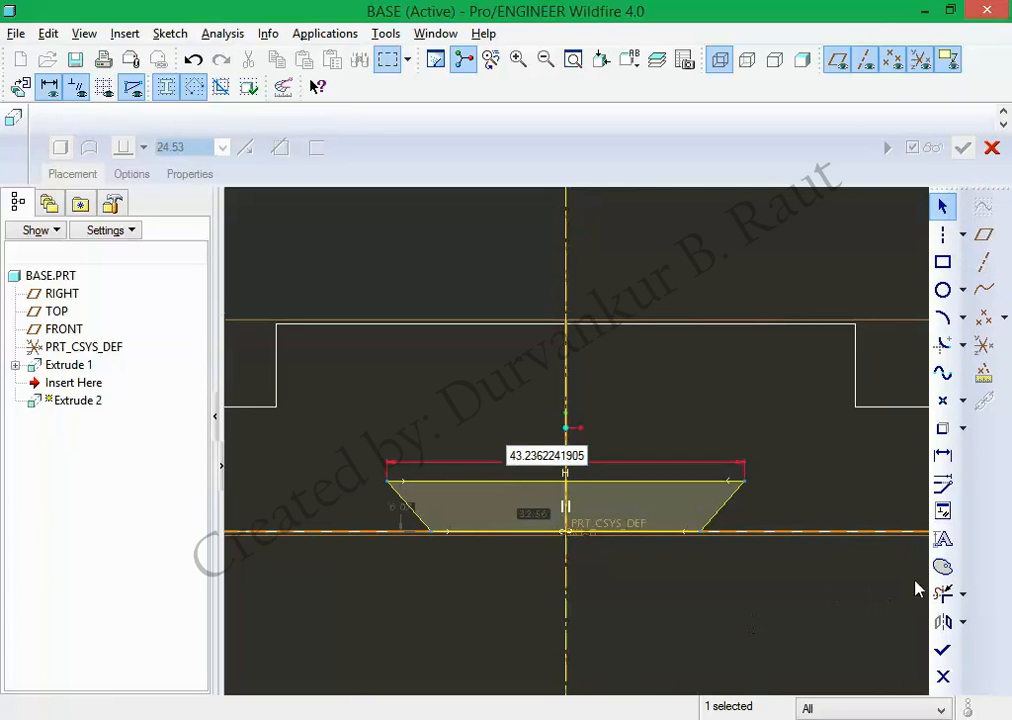
{"action": "left_click", "coordinate": [943, 455]}
{"action": "left_click", "coordinate": [745, 486]}
{"action": "left_click", "coordinate": [703, 530]}
{"action": "middle_click", "coordinate": [707, 597]}
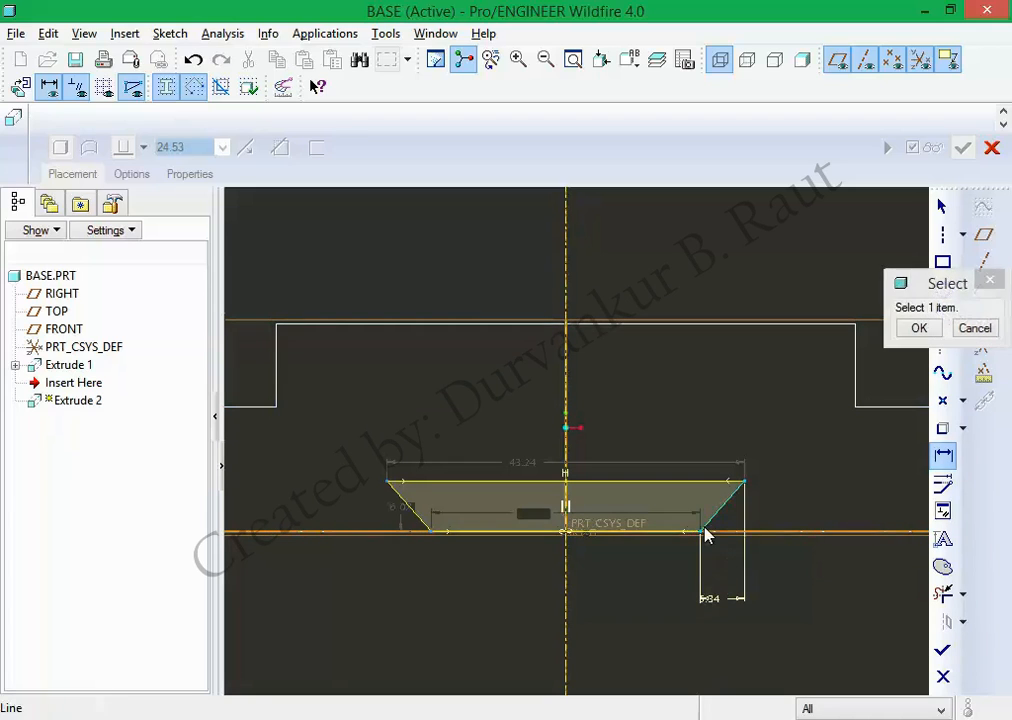
{"action": "left_click", "coordinate": [745, 485]}
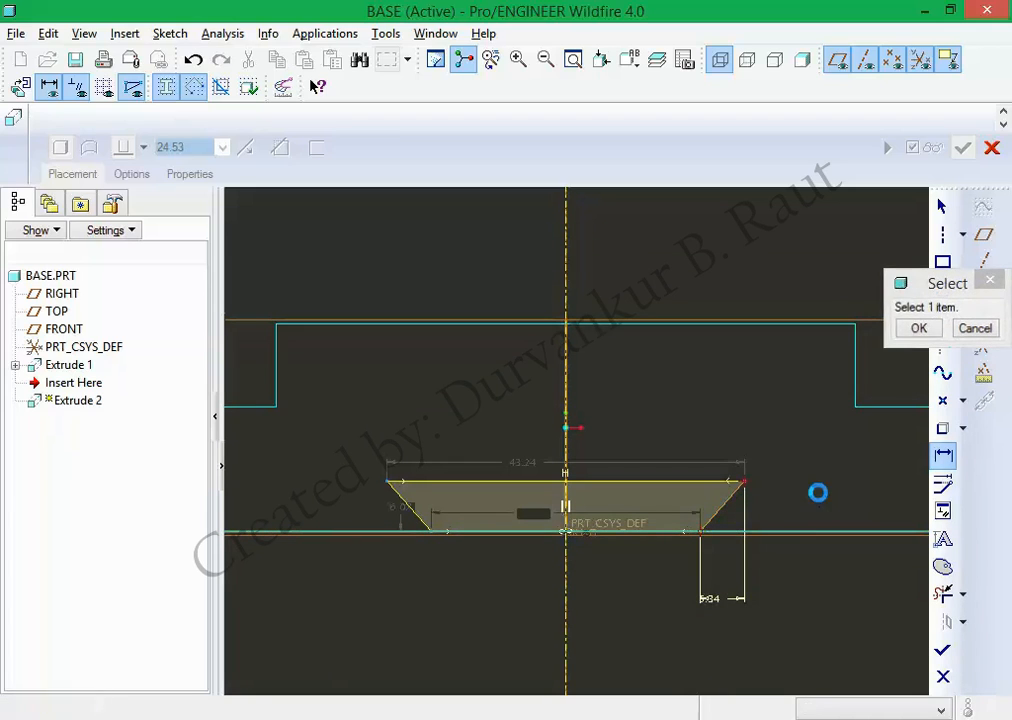
{"action": "middle_click", "coordinate": [818, 492]}
{"action": "middle_click", "coordinate": [845, 594]}
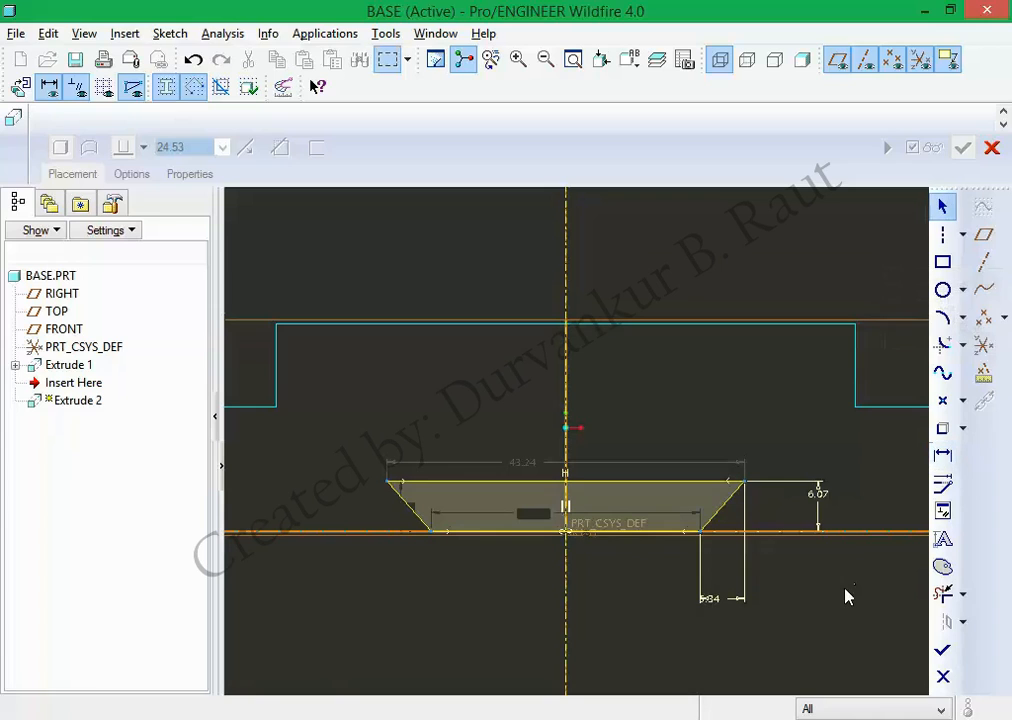
Set both the height and the horizontal run of the dovetail's slanted side to 5.
{"action": "double_click", "coordinate": [819, 495]}
{"action": "type", "text": "5"}
{"action": "key", "text": "Return"}
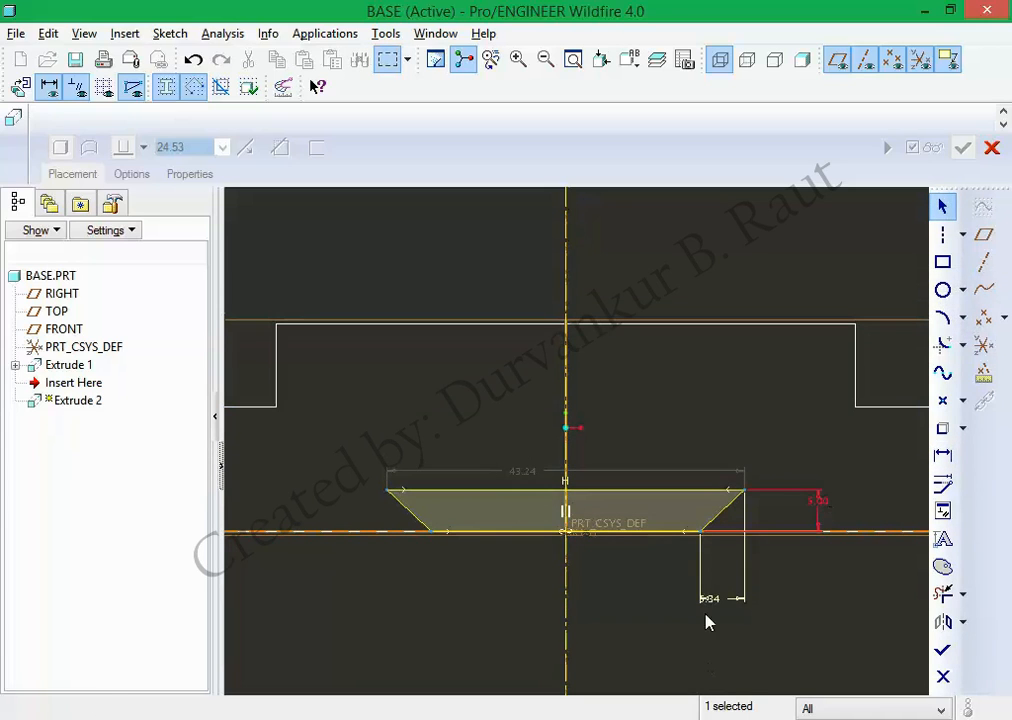
{"action": "double_click", "coordinate": [711, 598]}
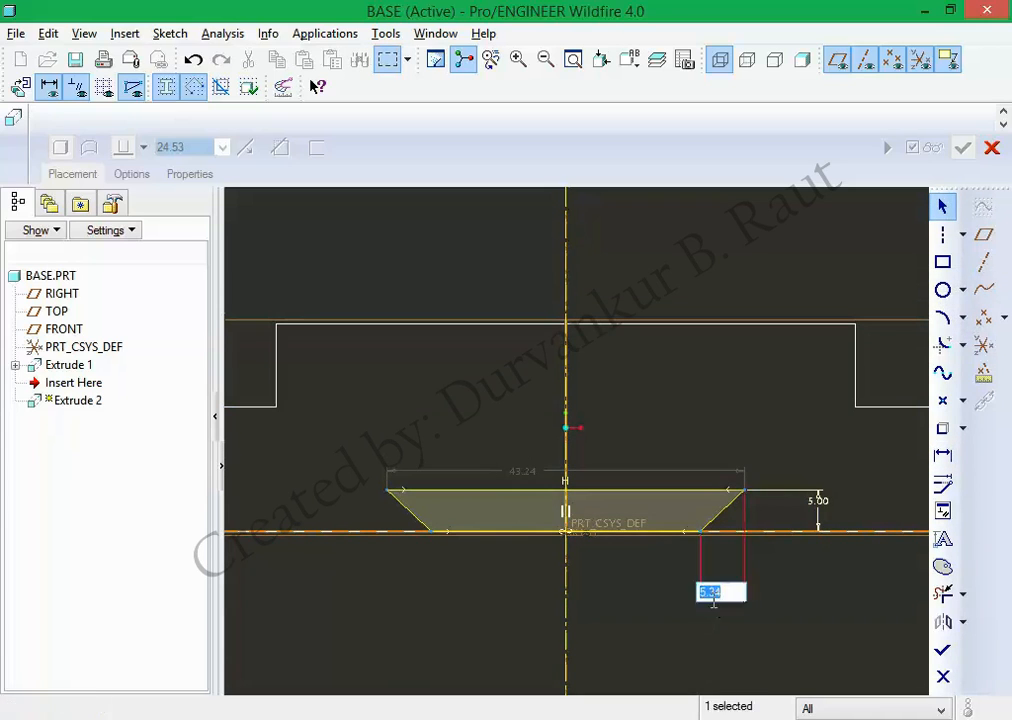
{"action": "type", "text": "5"}
{"action": "key", "text": "Return"}
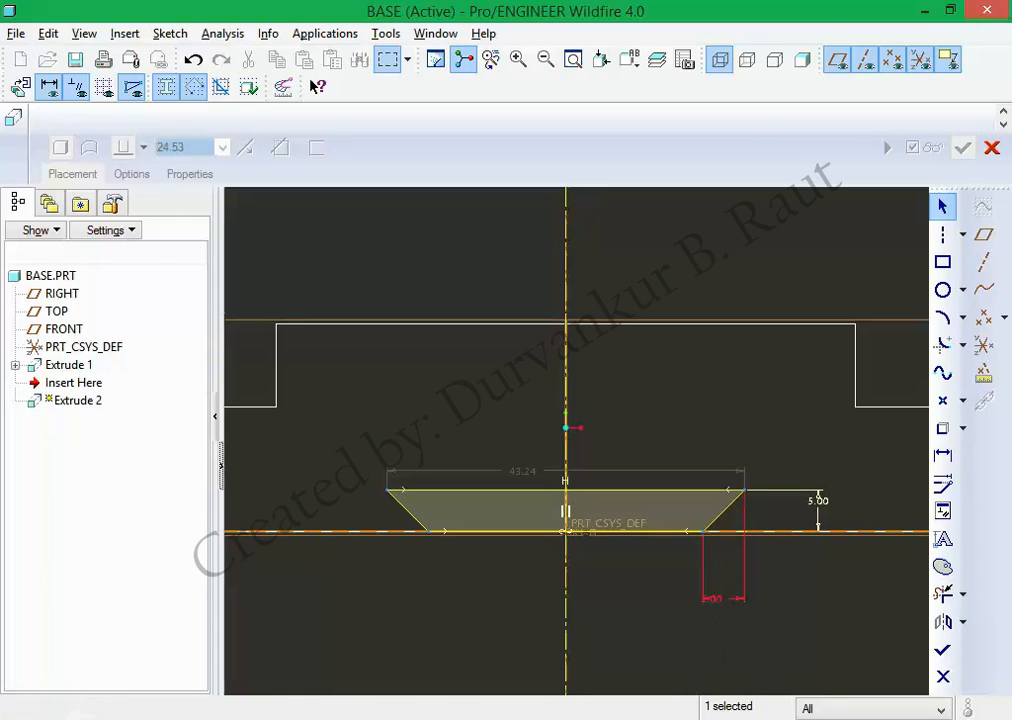
Check the Base front view in the PDF, then dimension the dovetail's lower right corner from the base's right edge at 22.5.
{"action": "key", "text": "alt+Tab"}
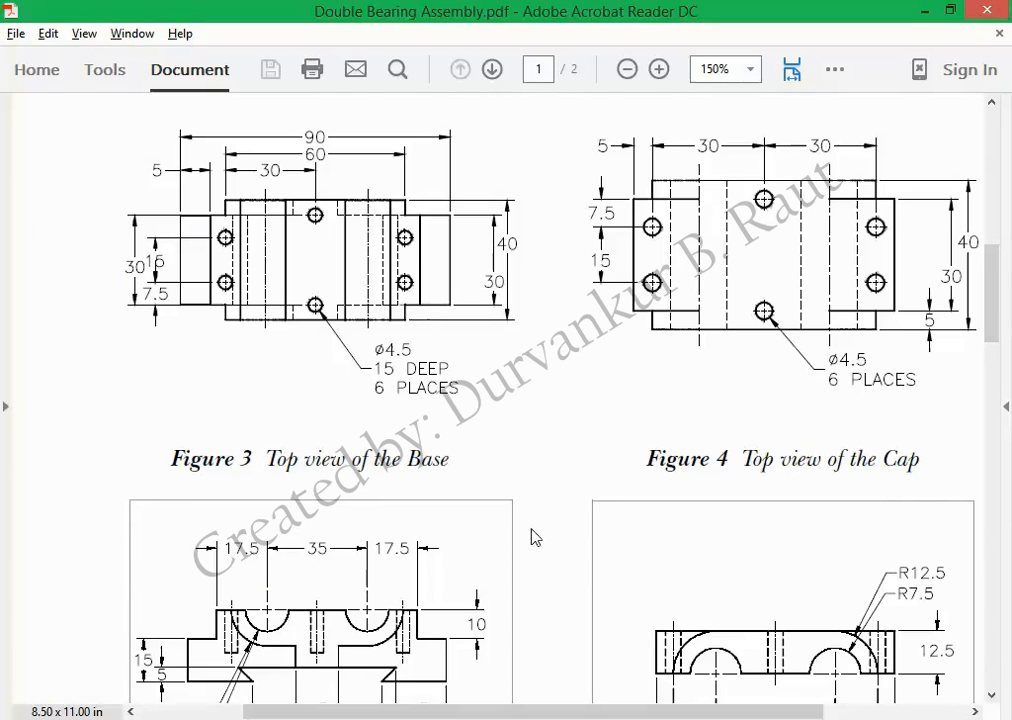
{"action": "scroll", "coordinate": [535, 538], "scroll_direction": "down", "scroll_amount": 2}
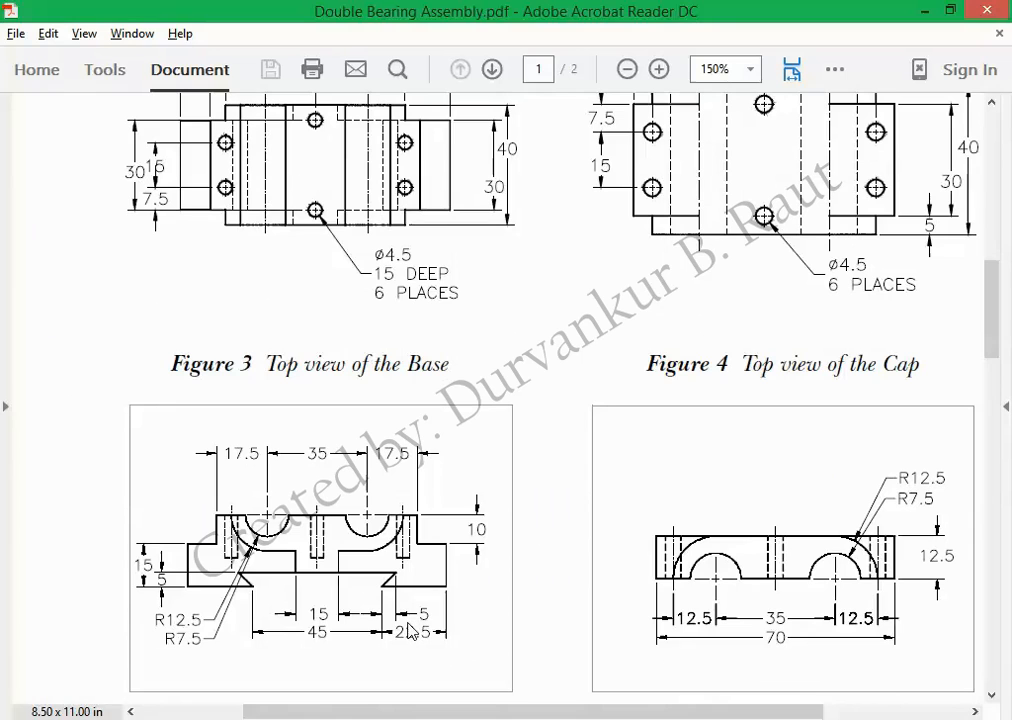
{"action": "key", "text": "alt+Tab"}
{"action": "left_click", "coordinate": [524, 596]}
{"action": "left_click", "coordinate": [943, 456]}
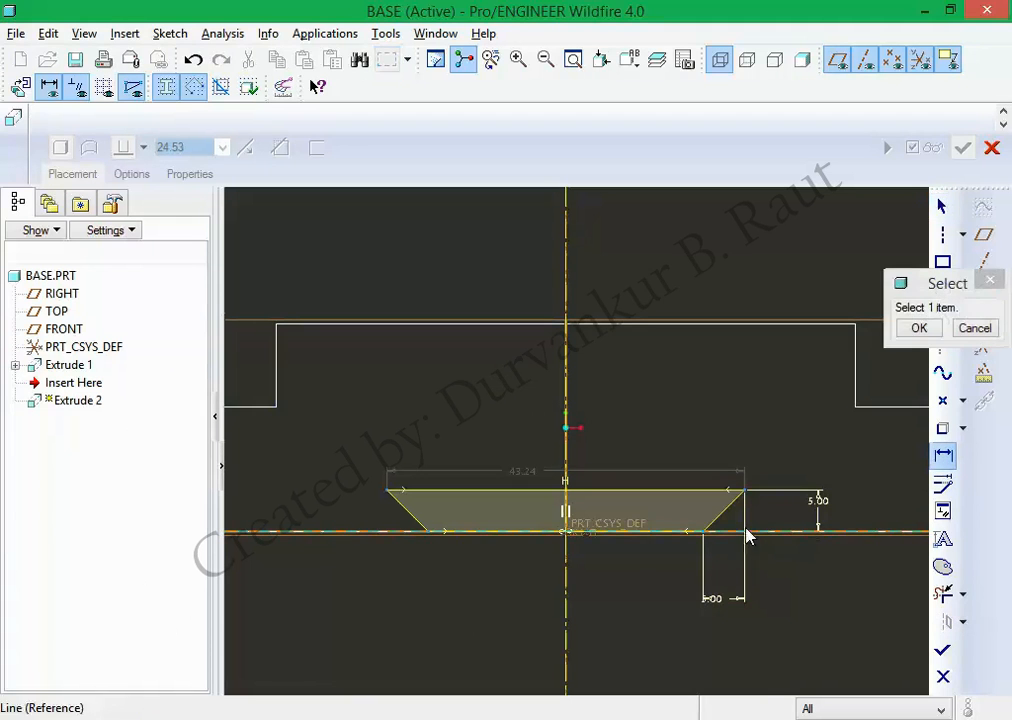
{"action": "scroll", "coordinate": [650, 570], "scroll_direction": "up", "scroll_amount": 2}
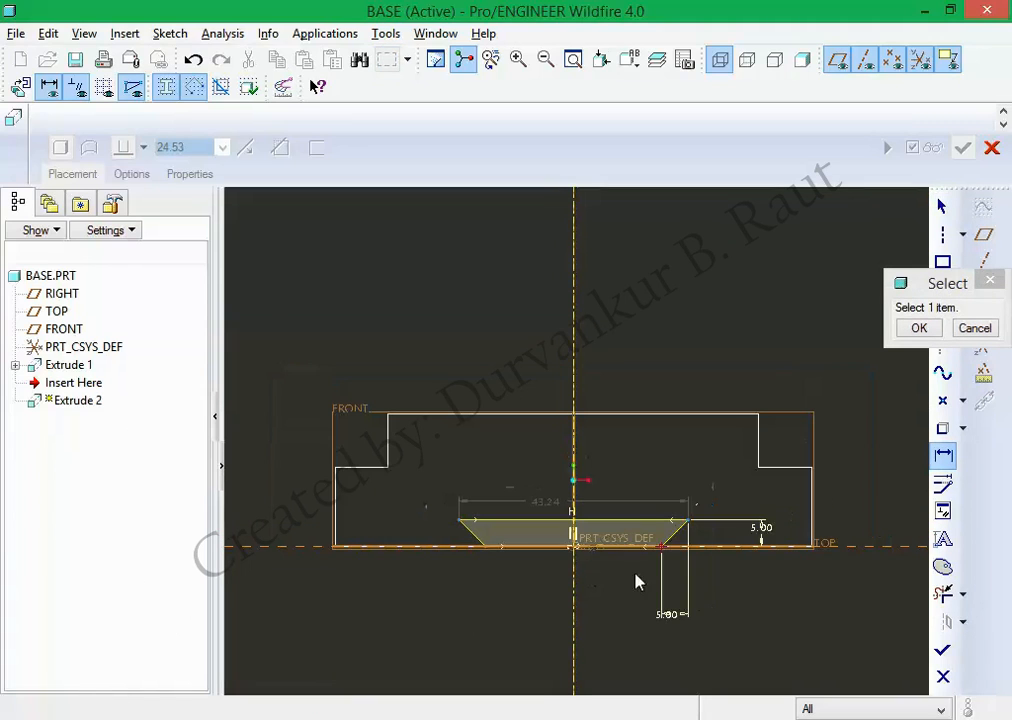
{"action": "left_click", "coordinate": [812, 521]}
{"action": "middle_click", "coordinate": [740, 602]}
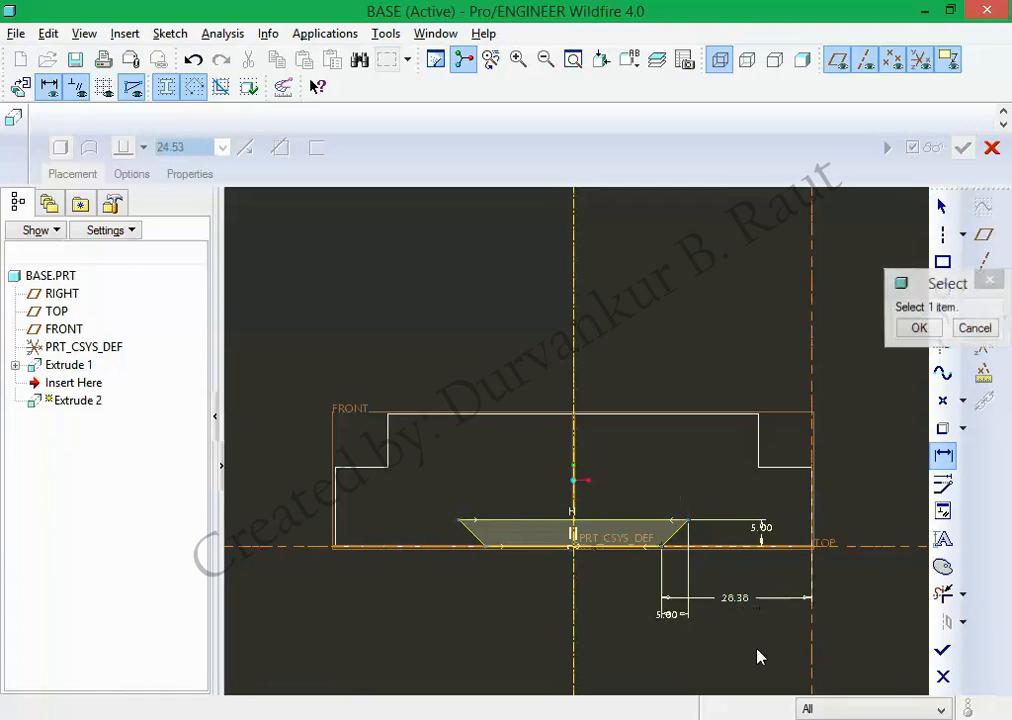
{"action": "middle_click", "coordinate": [757, 657]}
{"action": "double_click", "coordinate": [736, 599]}
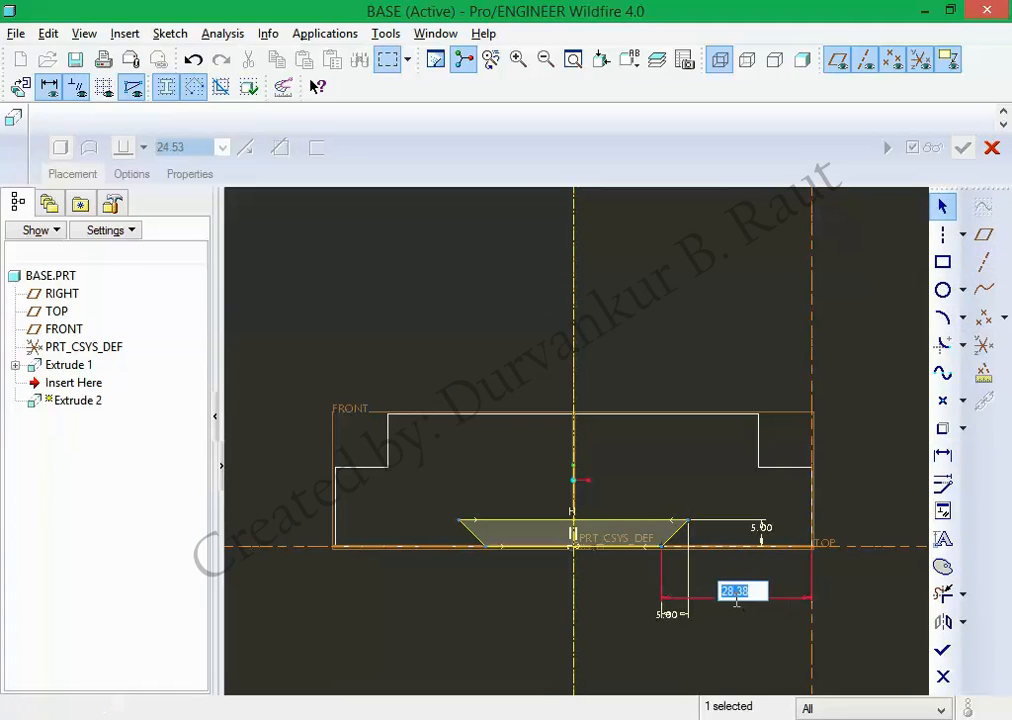
{"action": "type", "text": "22.5"}
{"action": "key", "text": "Return"}
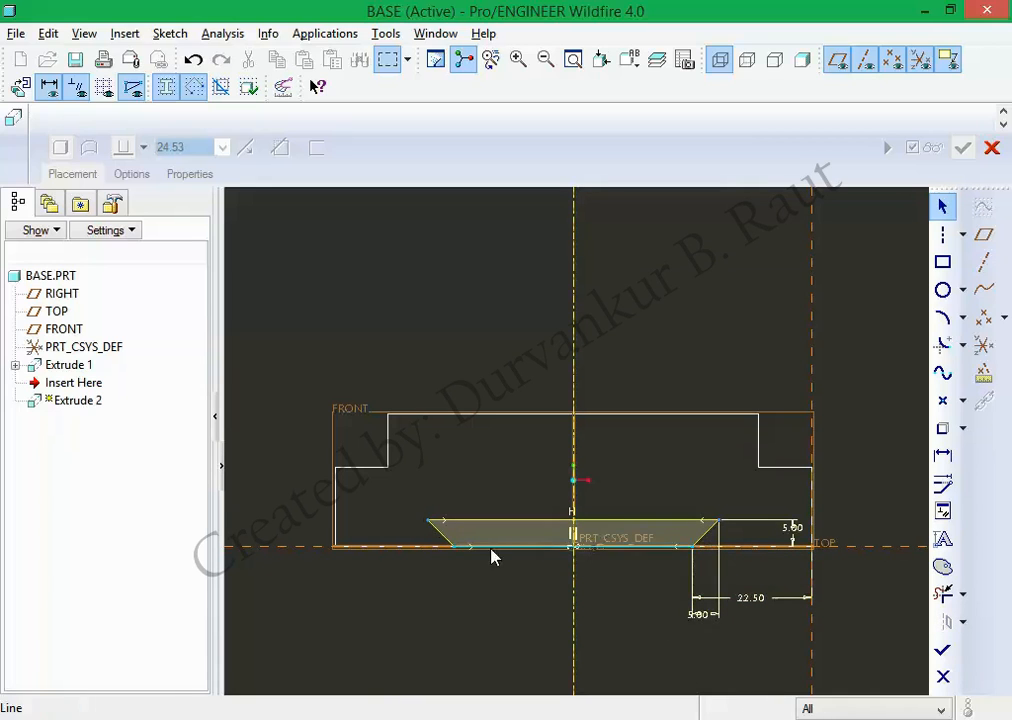
Finish the sketch and extrude it into the base as a material-removing cut through all surfaces.
{"action": "left_click", "coordinate": [942, 655]}
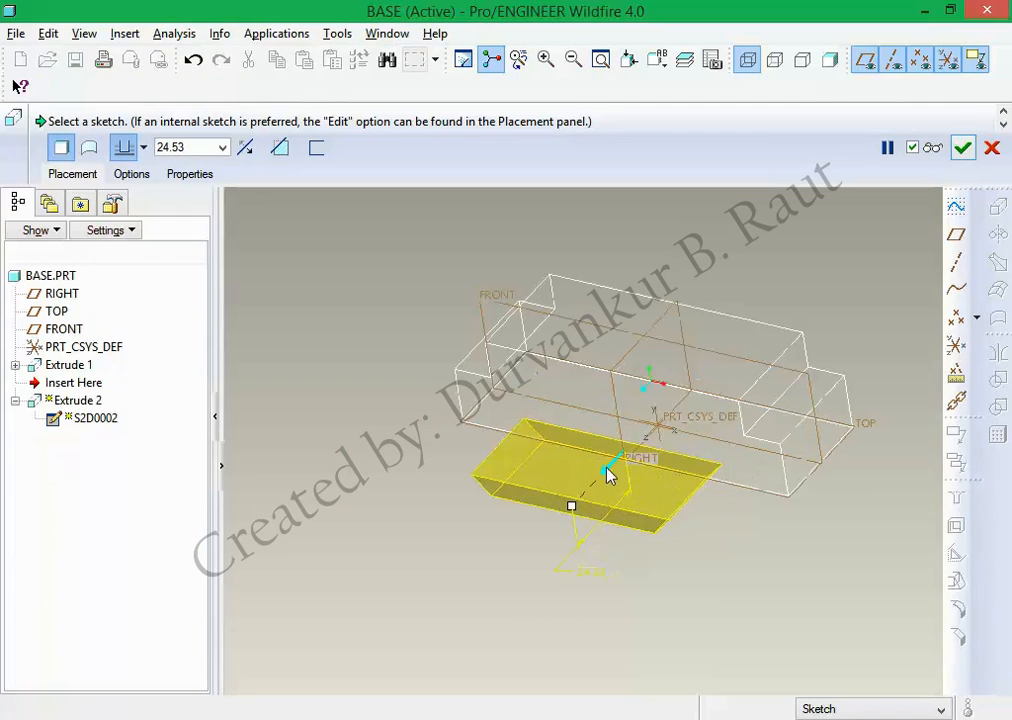
{"action": "left_click", "coordinate": [607, 468]}
{"action": "left_click", "coordinate": [281, 148]}
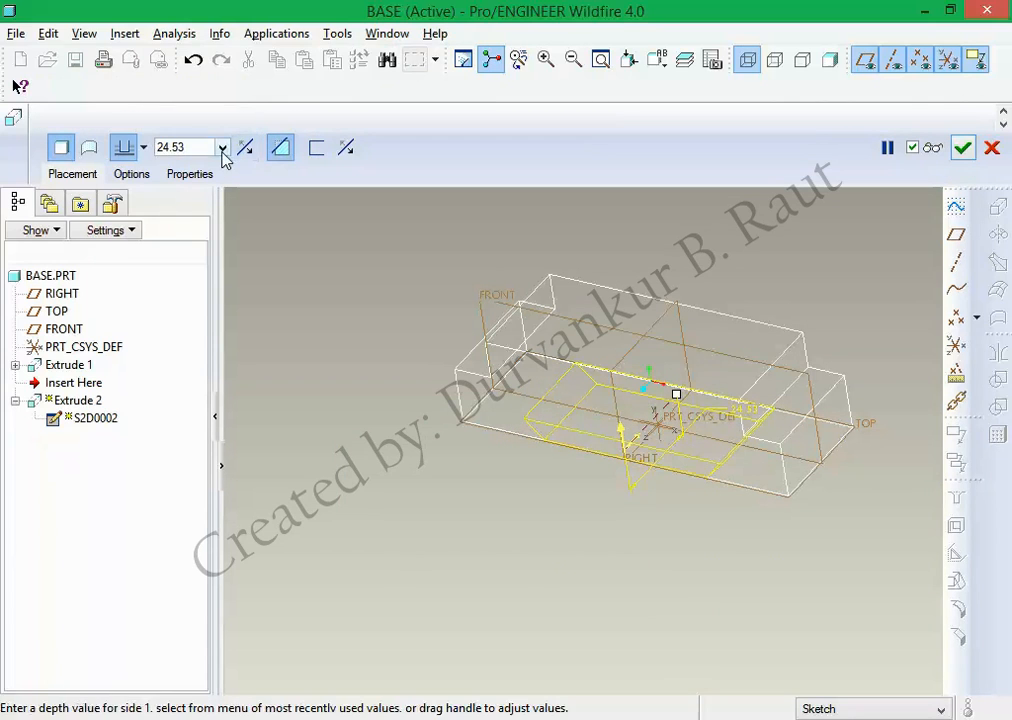
{"action": "left_click", "coordinate": [143, 147]}
{"action": "left_click", "coordinate": [125, 256]}
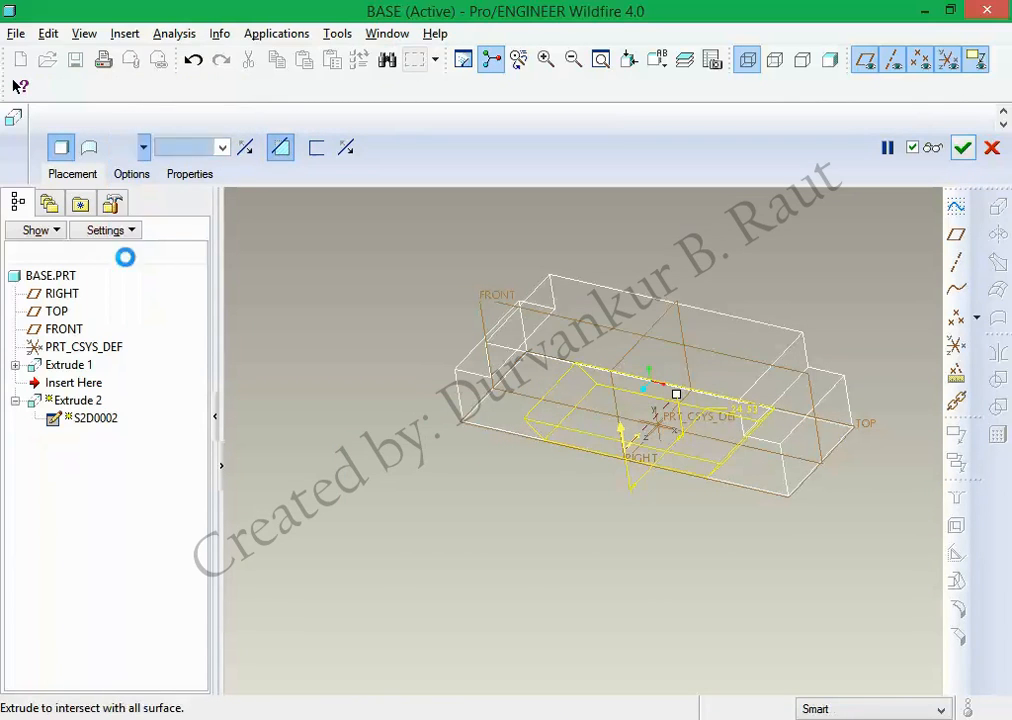
{"action": "middle_click", "coordinate": [464, 566]}
Display the model shaded and inspect the dovetail slot from the front and above.
{"action": "left_click", "coordinate": [829, 57]}
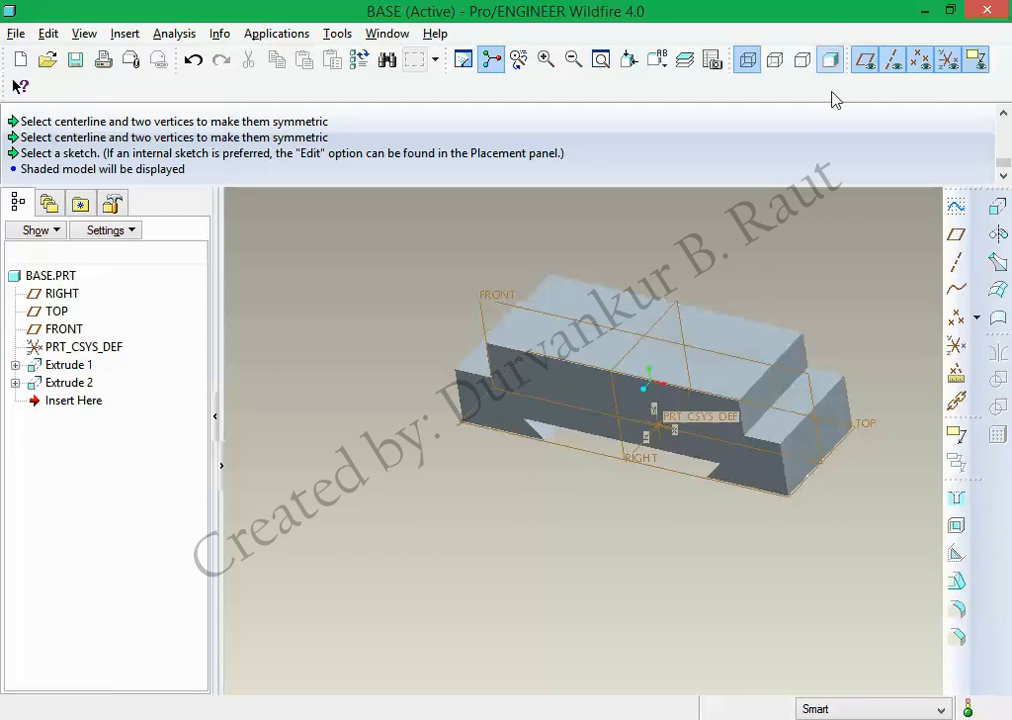
{"action": "mouse_move", "coordinate": [854, 242]}
{"action": "middle_mouse_down"}
{"action": "mouse_move", "coordinate": [849, 233]}
{"action": "mouse_move", "coordinate": [813, 341]}
{"action": "middle_mouse_up"}
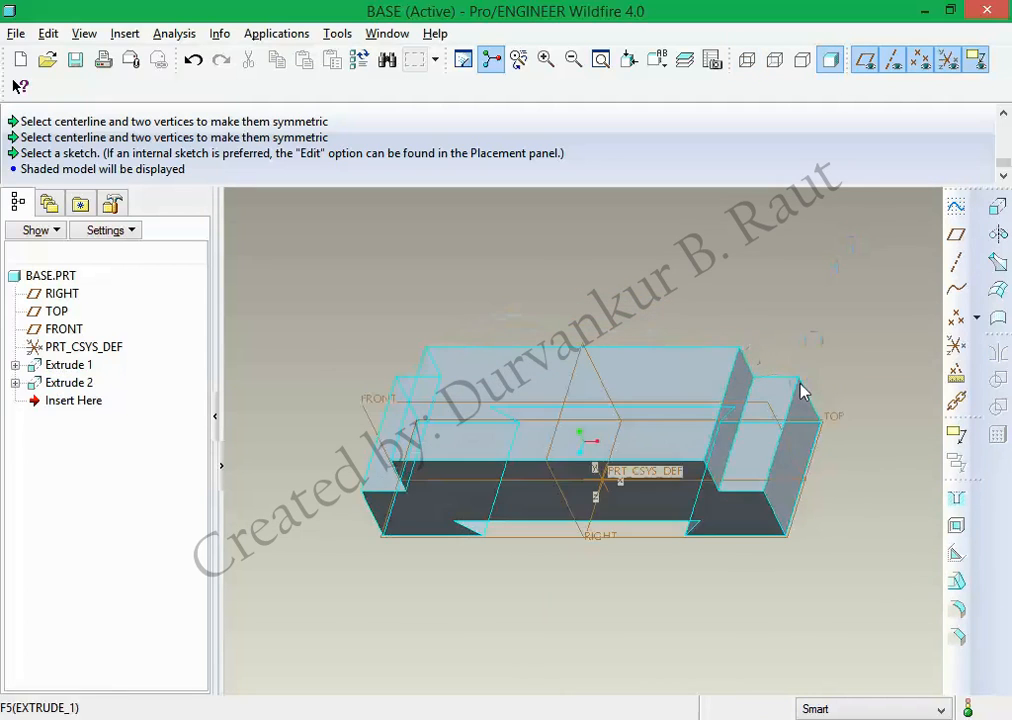
{"action": "mouse_move", "coordinate": [727, 574]}
{"action": "middle_mouse_down"}
{"action": "mouse_move", "coordinate": [705, 429]}
{"action": "mouse_move", "coordinate": [707, 548]}
{"action": "mouse_move", "coordinate": [726, 602]}
{"action": "middle_mouse_up"}
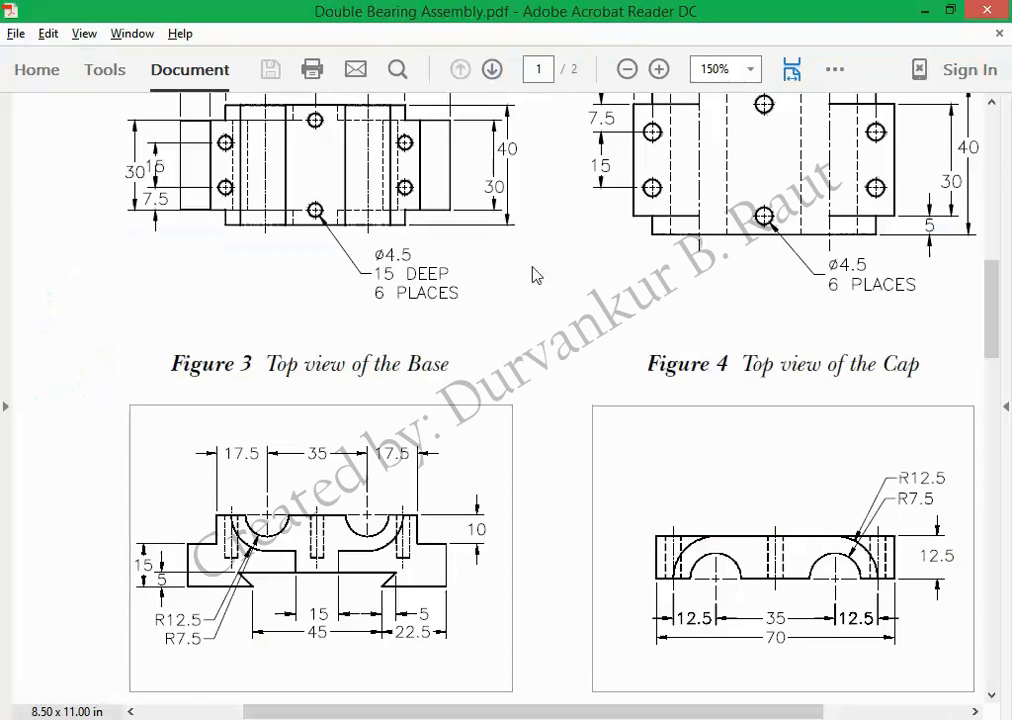
Switch to the PDF and examine the assembly figures and the Base's top and front views for the bearing housings.
{"action": "scroll", "coordinate": [468, 250], "scroll_direction": "up", "scroll_amount": 10}
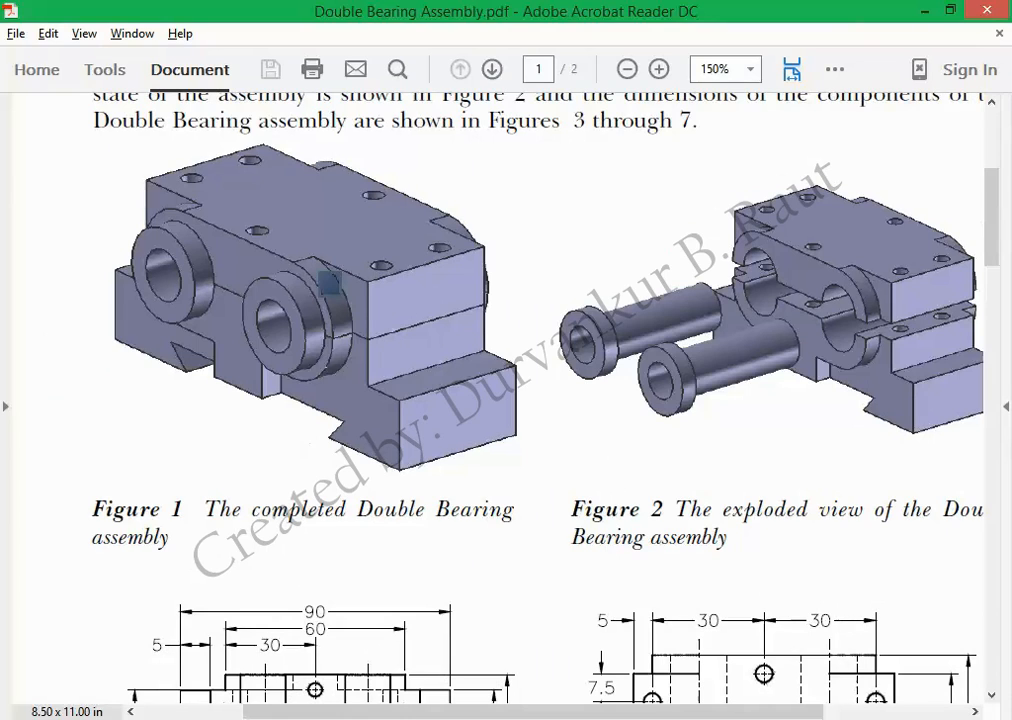
{"action": "left_click", "coordinate": [340, 390]}
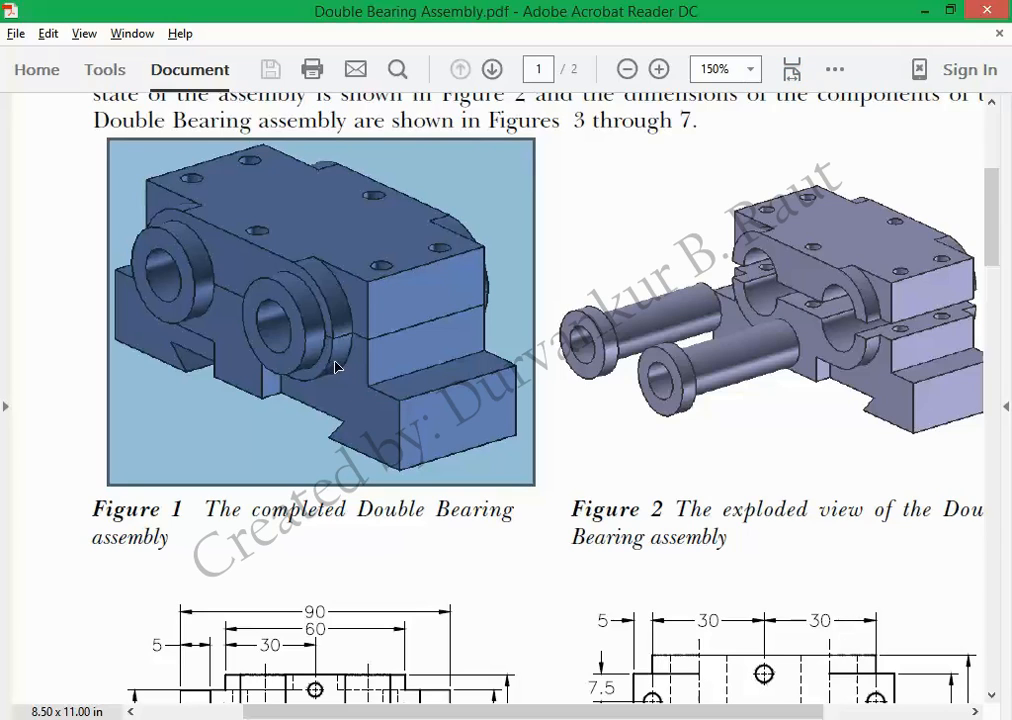
{"action": "left_click", "coordinate": [338, 522]}
{"action": "scroll", "coordinate": [338, 522], "scroll_direction": "down", "scroll_amount": 8}
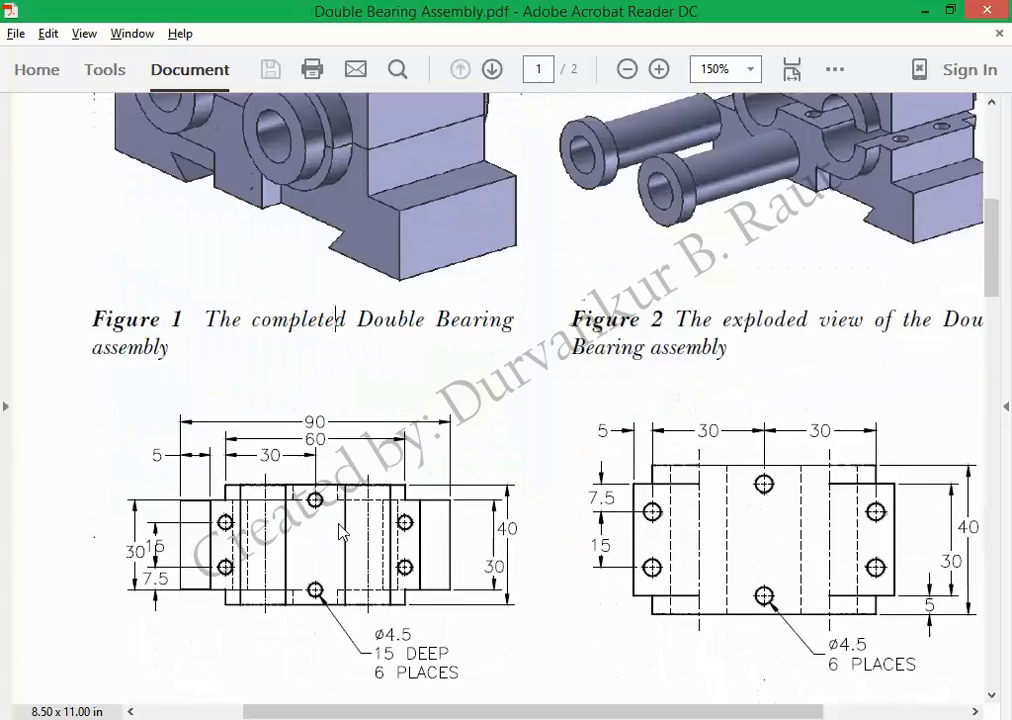
{"action": "scroll", "coordinate": [339, 530], "scroll_direction": "down", "scroll_amount": 8}
{"action": "scroll", "coordinate": [340, 532], "scroll_direction": "up", "scroll_amount": 6}
{"action": "scroll", "coordinate": [340, 525], "scroll_direction": "up", "scroll_amount": 5}
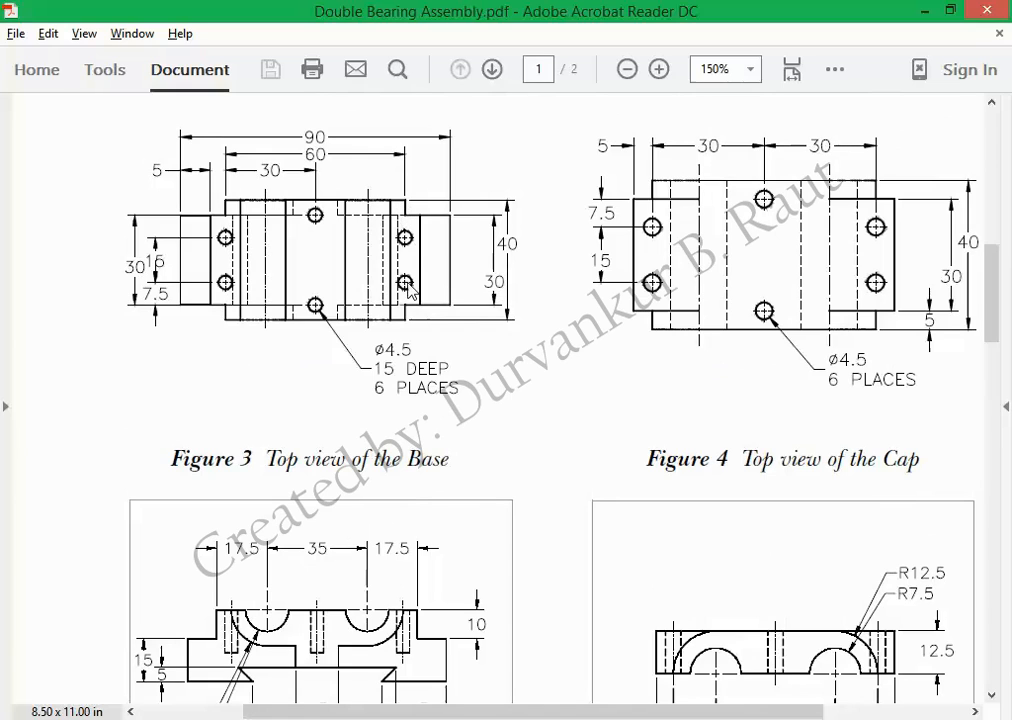
Return to Pro/ENGINEER and start a new extrude with an internal sketch on the FRONT plane.
{"action": "key", "text": "alt+Tab"}
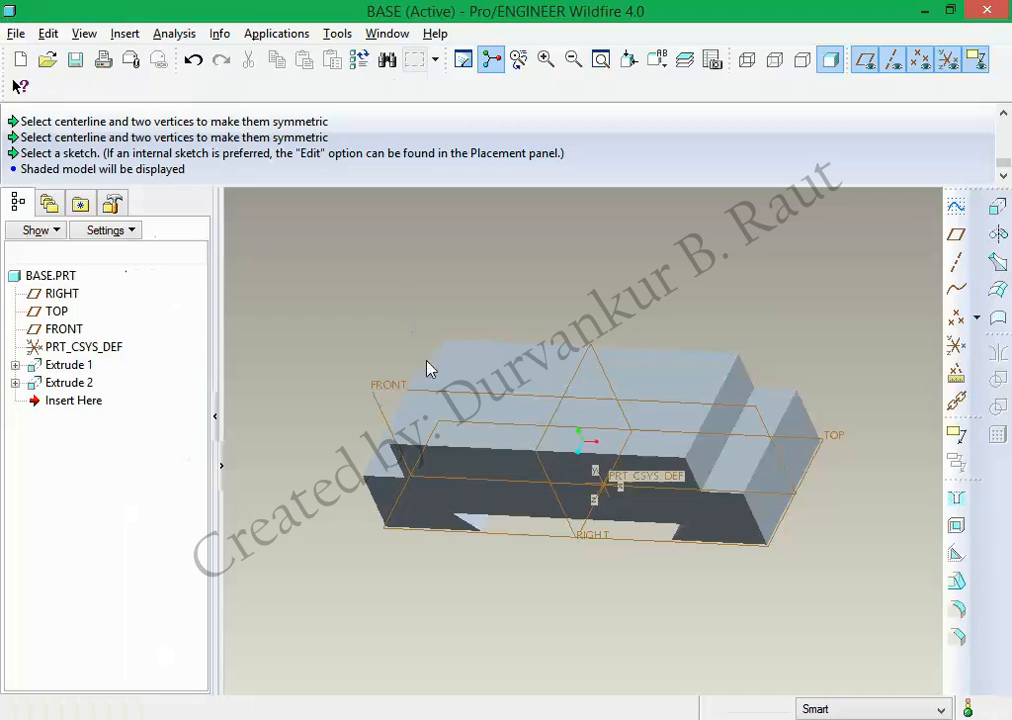
{"action": "left_click", "coordinate": [998, 206]}
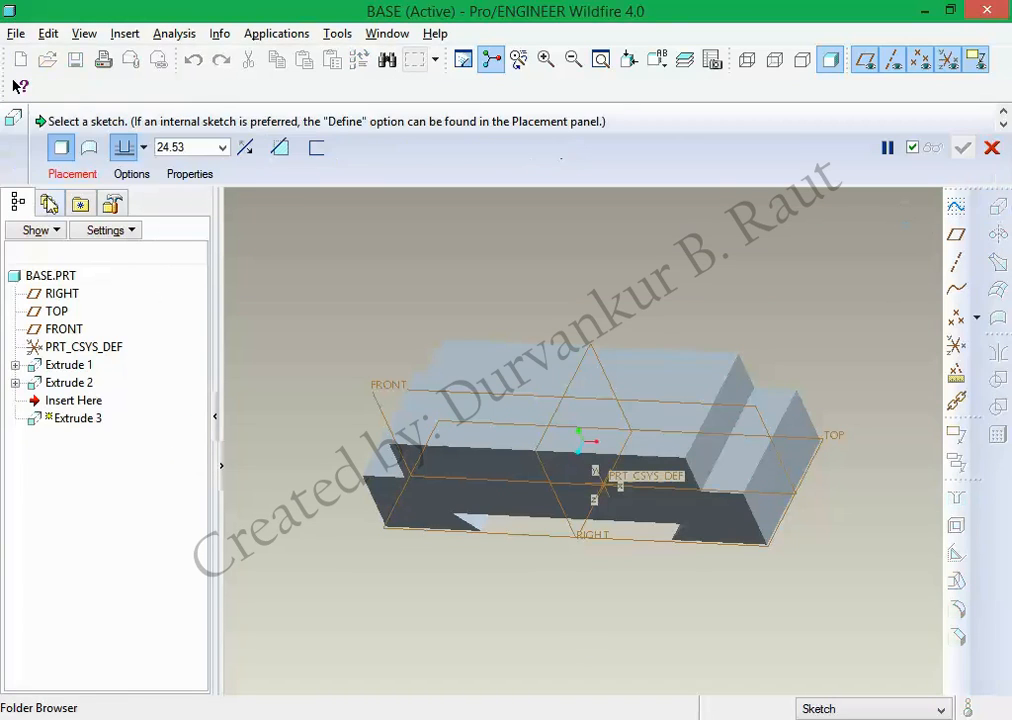
{"action": "left_click", "coordinate": [72, 174]}
{"action": "left_click", "coordinate": [212, 234]}
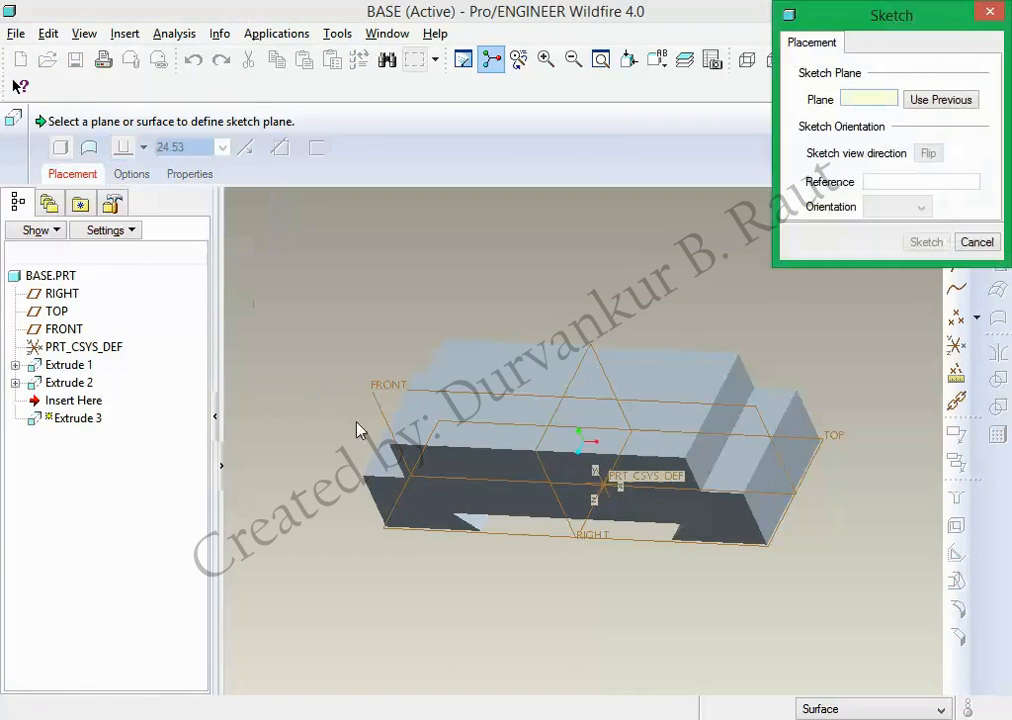
{"action": "left_click", "coordinate": [404, 466]}
{"action": "left_click", "coordinate": [921, 247]}
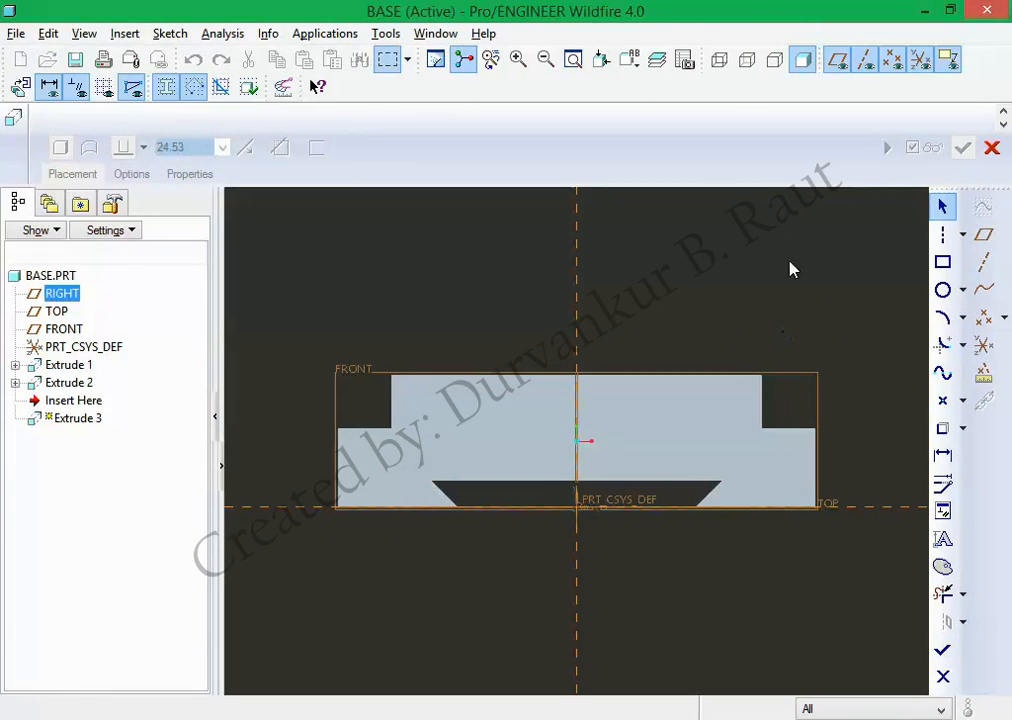
Switch to wireframe display and project the base's top edge into the sketch as a single edge.
{"action": "left_click", "coordinate": [719, 59]}
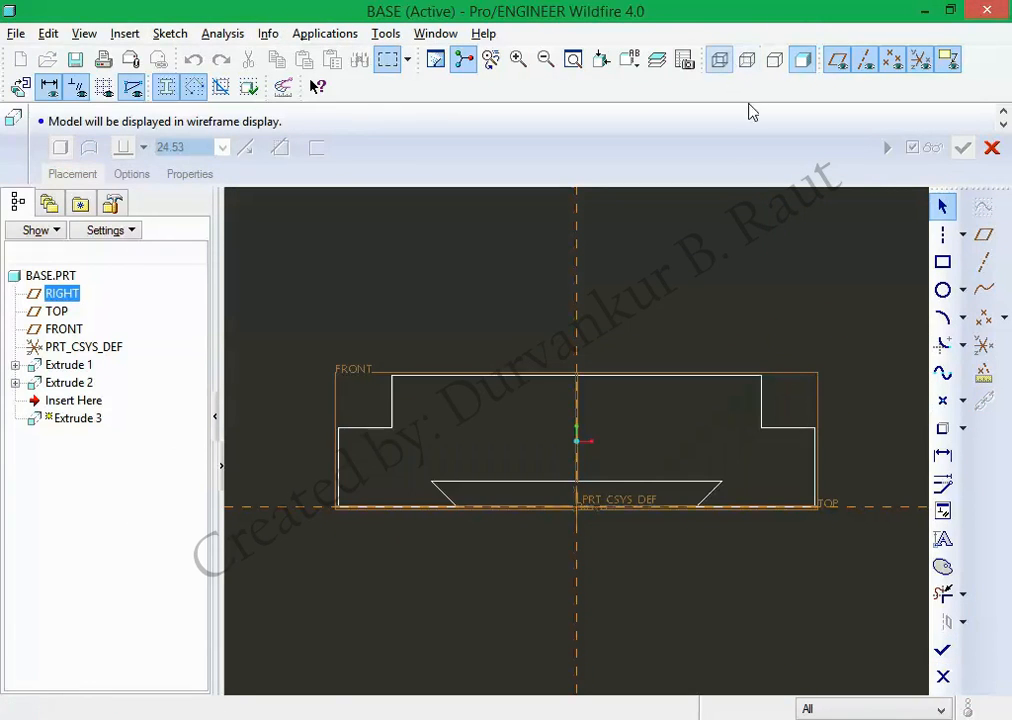
{"action": "left_click", "coordinate": [944, 428]}
{"action": "left_click", "coordinate": [703, 378]}
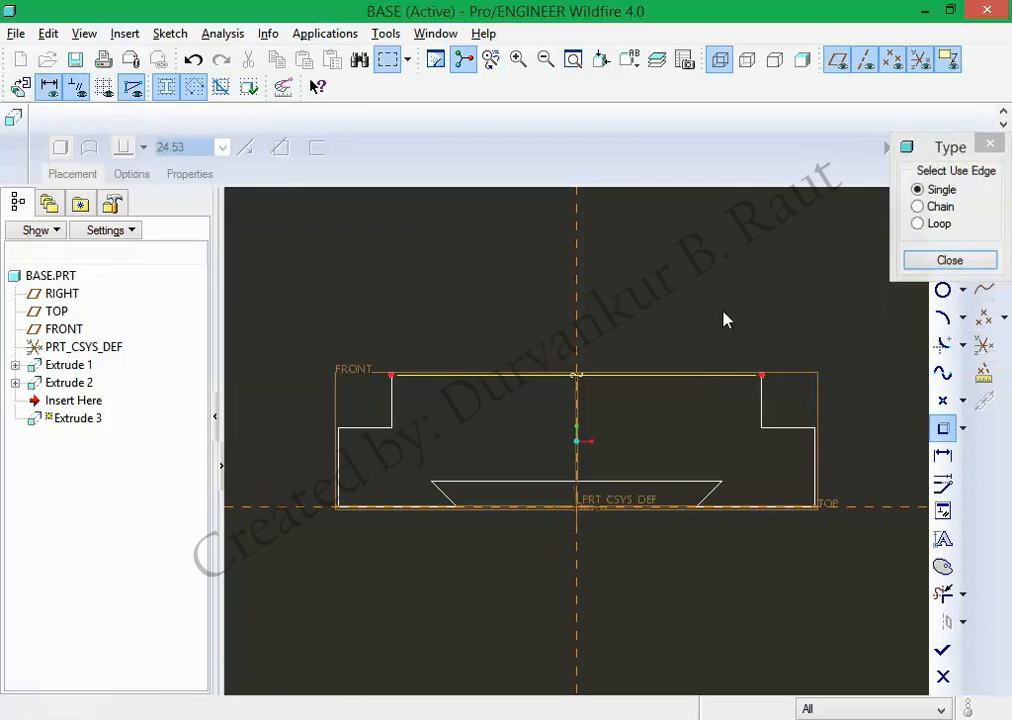
{"action": "middle_click", "coordinate": [726, 320]}
Sketch two equal circles about 20 mm in diameter centred on the top edge, about 19 mm either side of the vertical reference.
{"action": "left_click", "coordinate": [942, 290]}
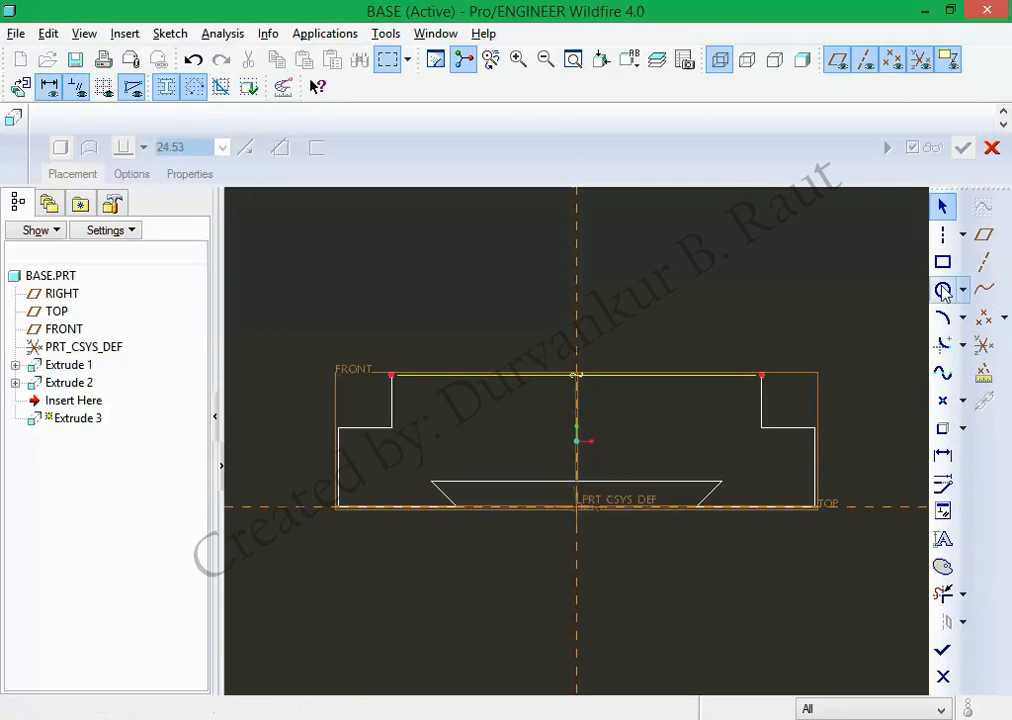
{"action": "left_click", "coordinate": [679, 376]}
{"action": "left_click", "coordinate": [698, 431]}
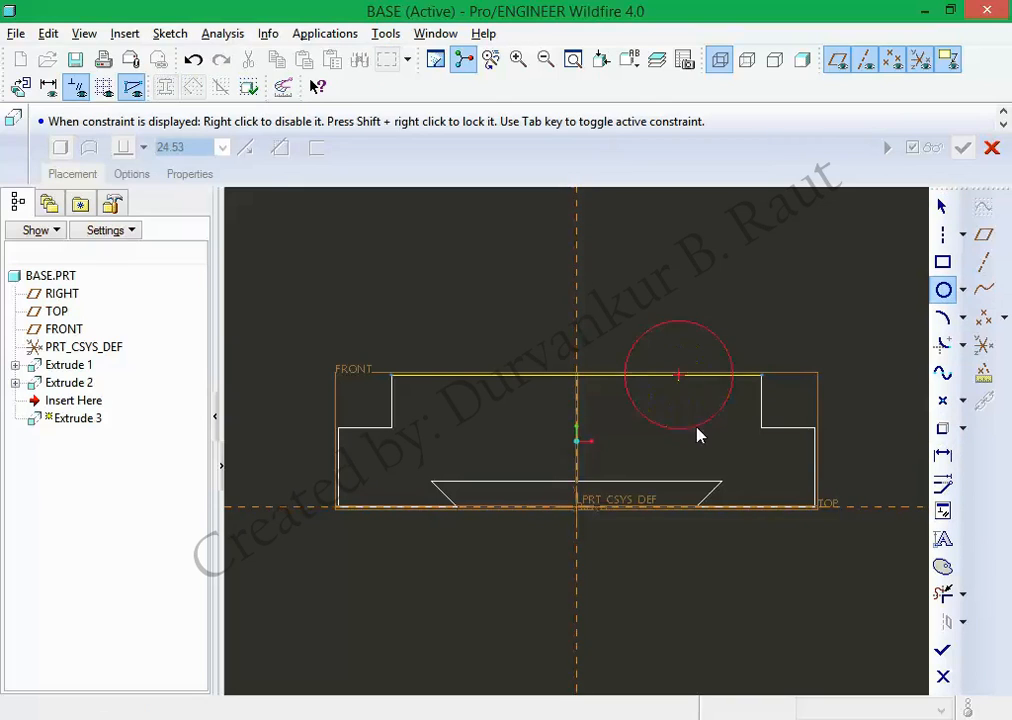
{"action": "left_click", "coordinate": [478, 375]}
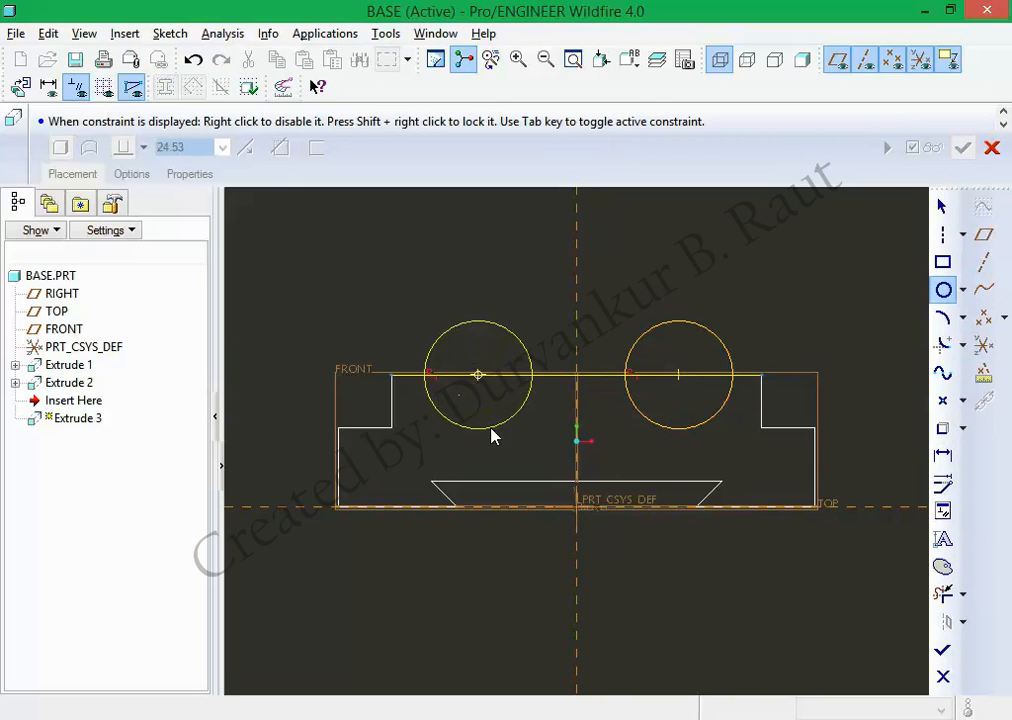
{"action": "left_click", "coordinate": [492, 432]}
{"action": "middle_click", "coordinate": [508, 462]}
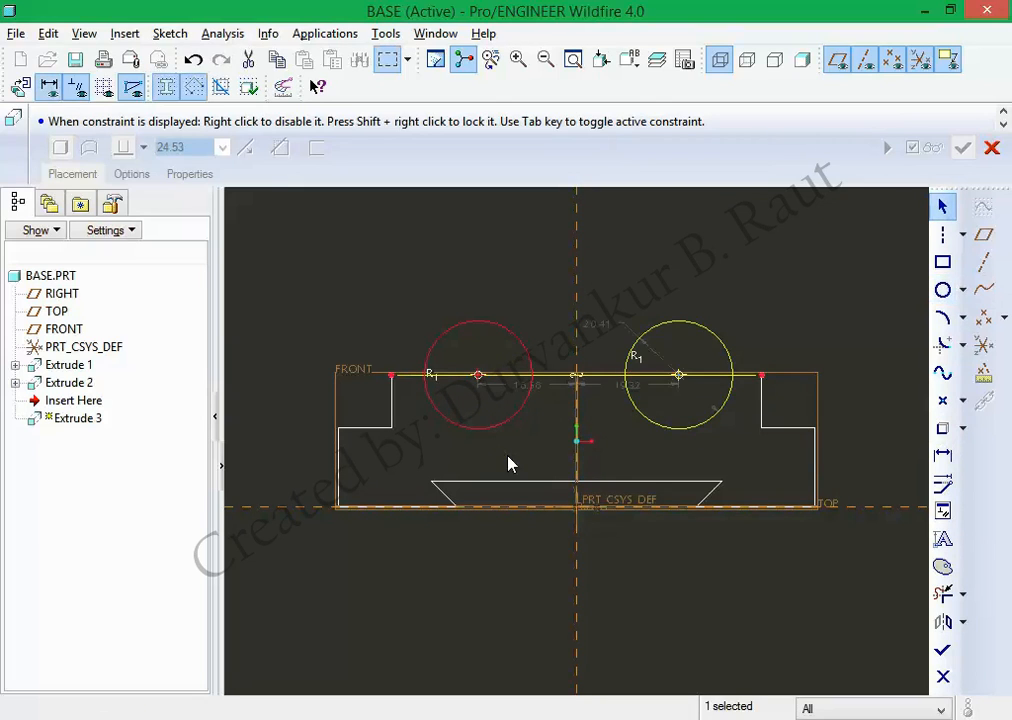
Sketch a horizontal line joining the lowest points of the two circles, tangent to both.
{"action": "left_click", "coordinate": [963, 236]}
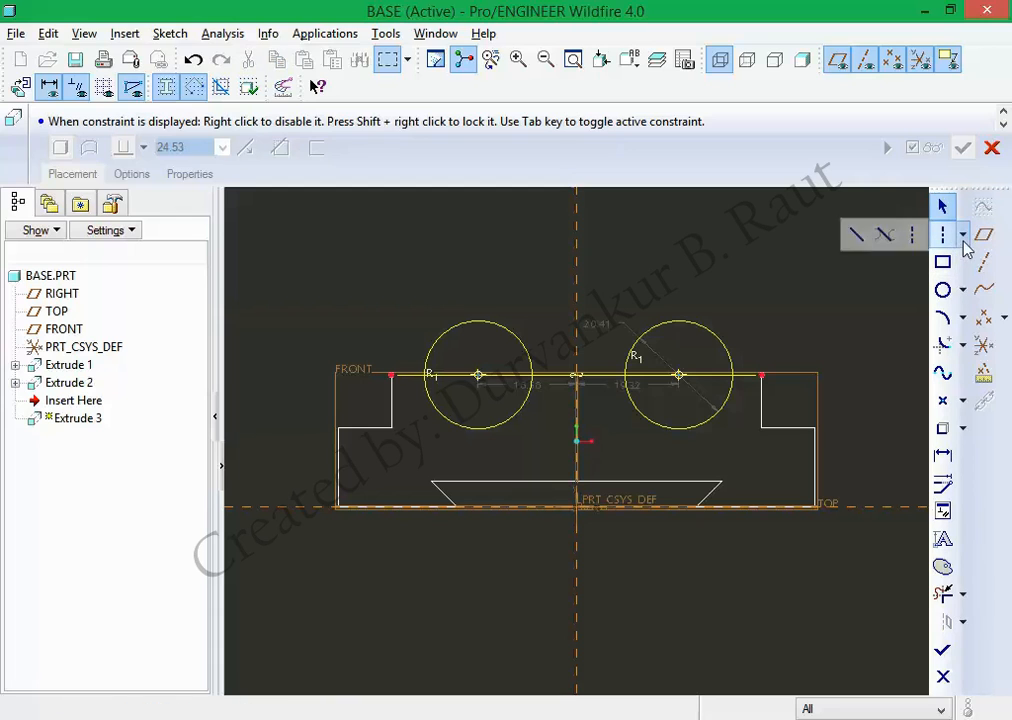
{"action": "left_click", "coordinate": [857, 233]}
{"action": "left_click", "coordinate": [679, 430]}
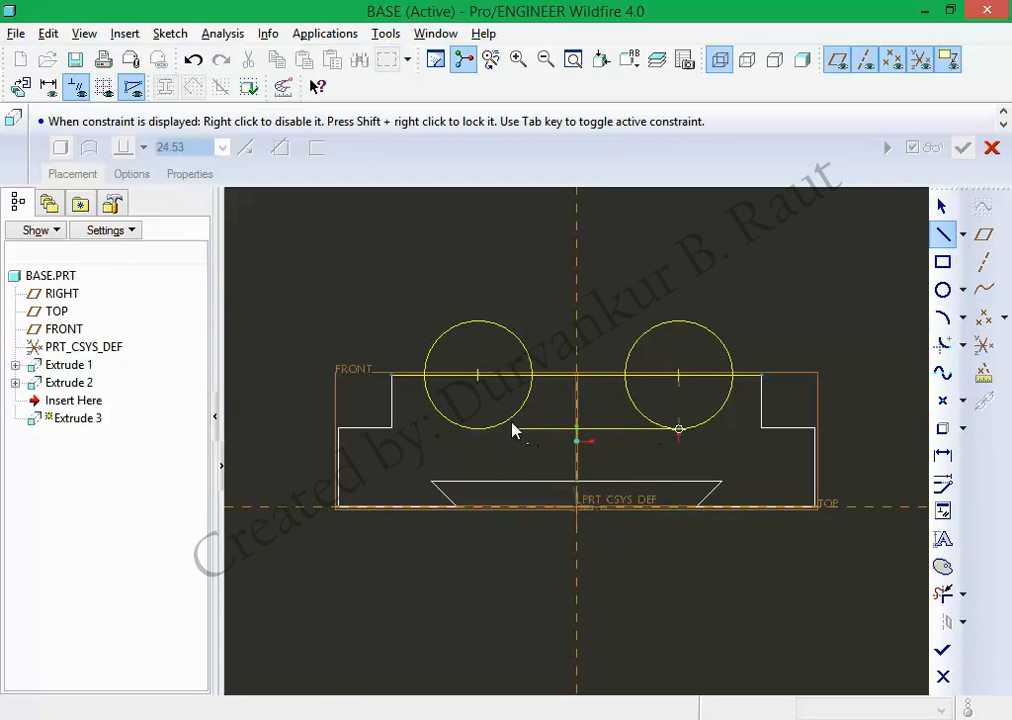
{"action": "left_click", "coordinate": [477, 430]}
{"action": "middle_click", "coordinate": [488, 481]}
{"action": "middle_click", "coordinate": [491, 481]}
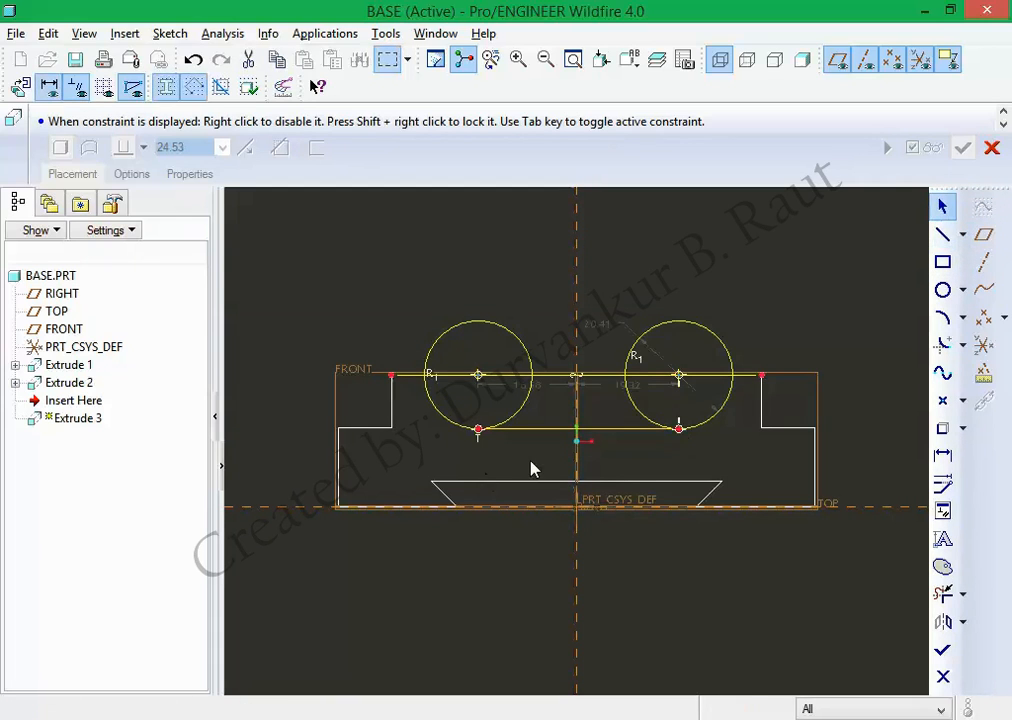
Check the Base's front view in the PDF and, in Pro/ENGINEER, sketch a three-sided stem about 18 mm wide and 23 mm deep below the tangent line.
{"action": "key", "text": "alt+Tab"}
{"action": "scroll", "coordinate": [368, 527], "scroll_direction": "down", "scroll_amount": 3}
{"action": "scroll", "coordinate": [335, 459], "scroll_direction": "up", "scroll_amount": 3, "text": "ctrl"}
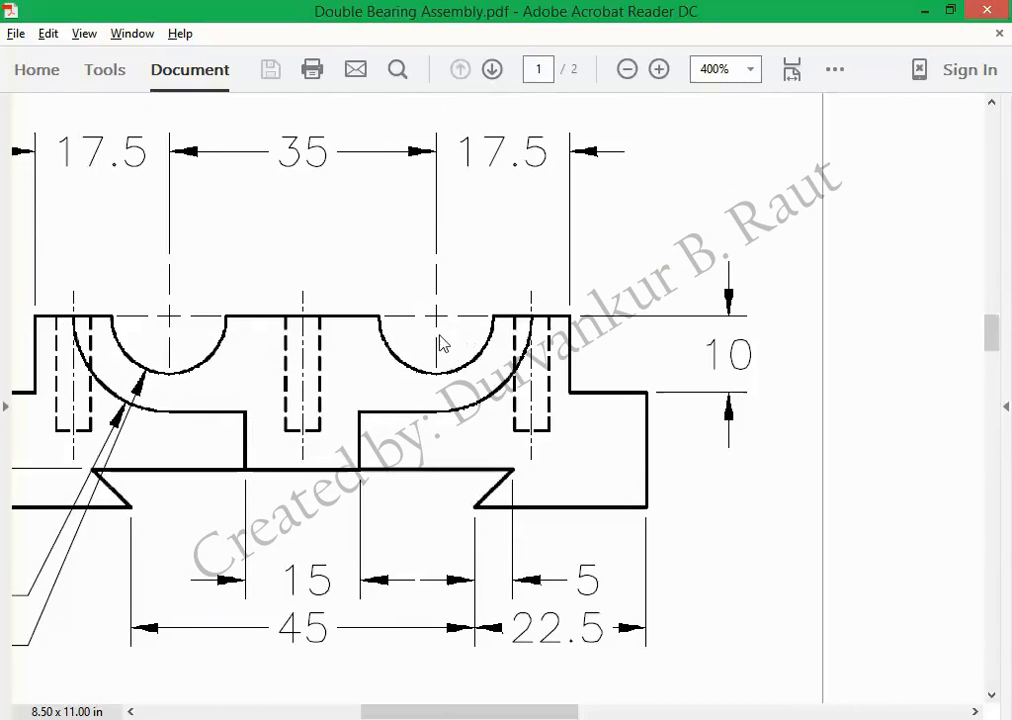
{"action": "key", "text": "alt+Tab"}
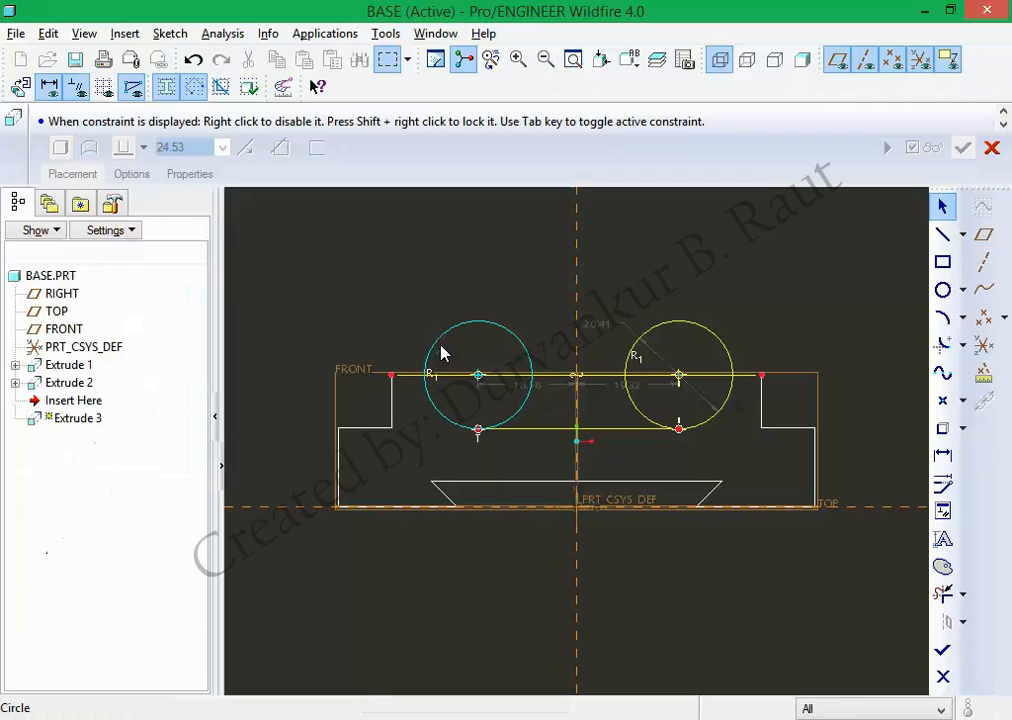
{"action": "left_click", "coordinate": [943, 235]}
{"action": "left_click", "coordinate": [535, 431]}
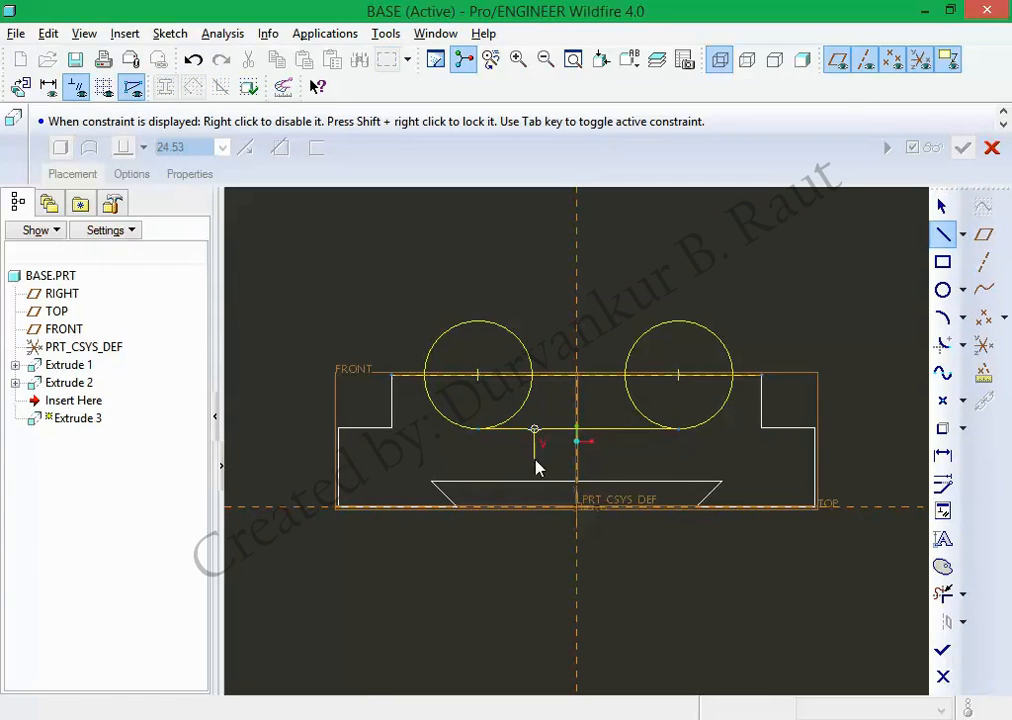
{"action": "left_click", "coordinate": [535, 551]}
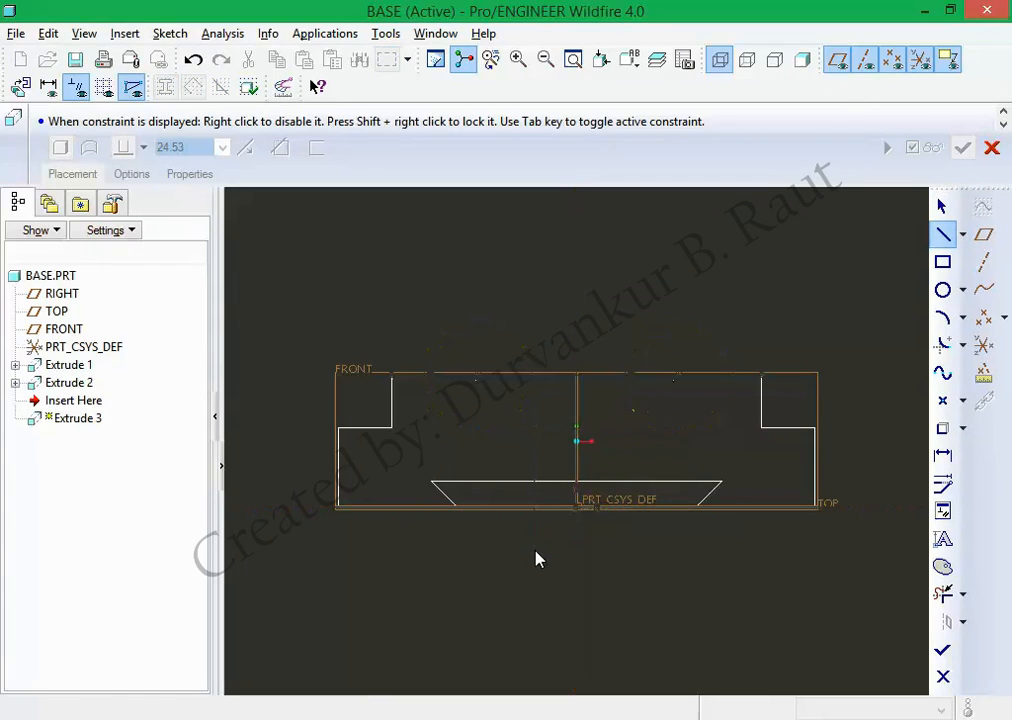
{"action": "left_click", "coordinate": [632, 553]}
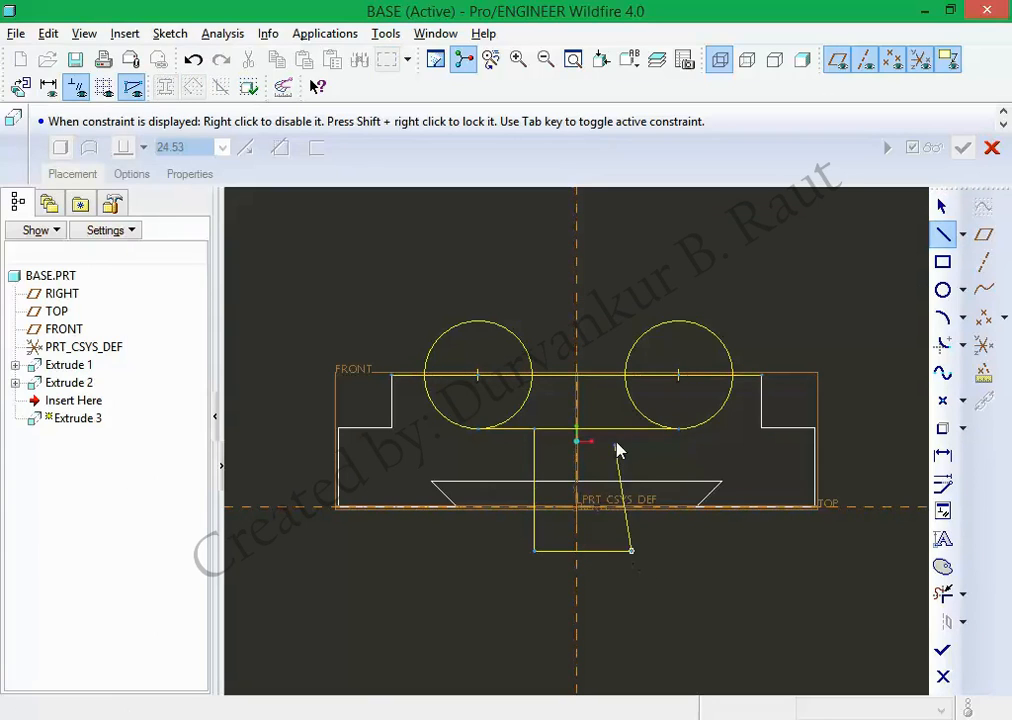
{"action": "left_click", "coordinate": [633, 433]}
{"action": "middle_click", "coordinate": [657, 558]}
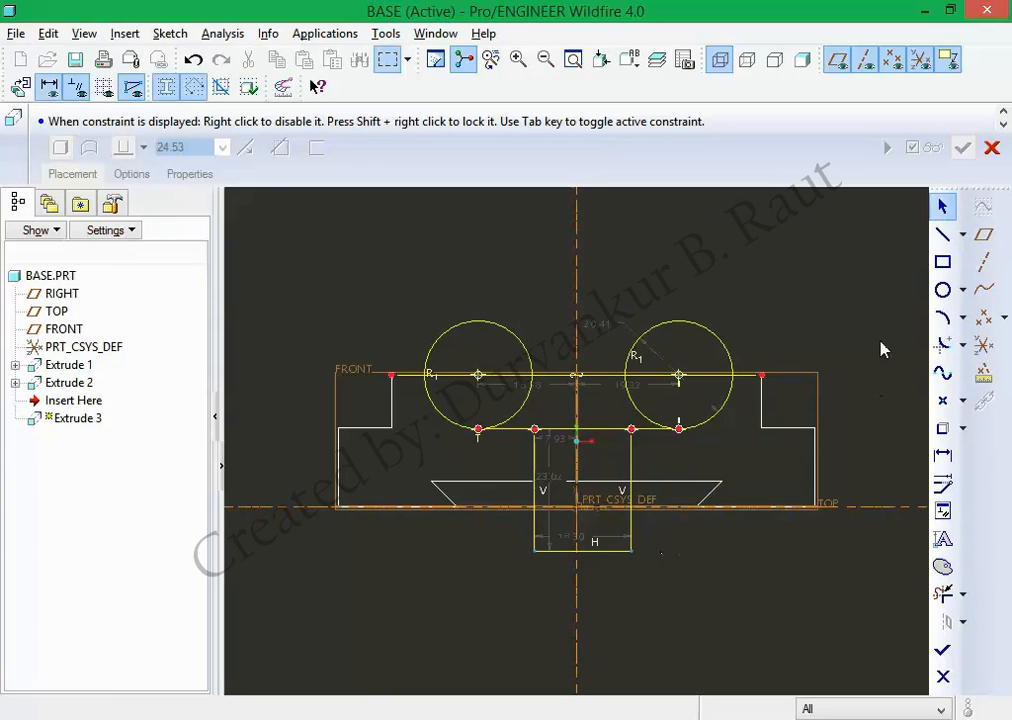
Add a vertical centerline to the sketch along the vertical reference.
{"action": "left_click", "coordinate": [962, 233]}
{"action": "left_click", "coordinate": [912, 234]}
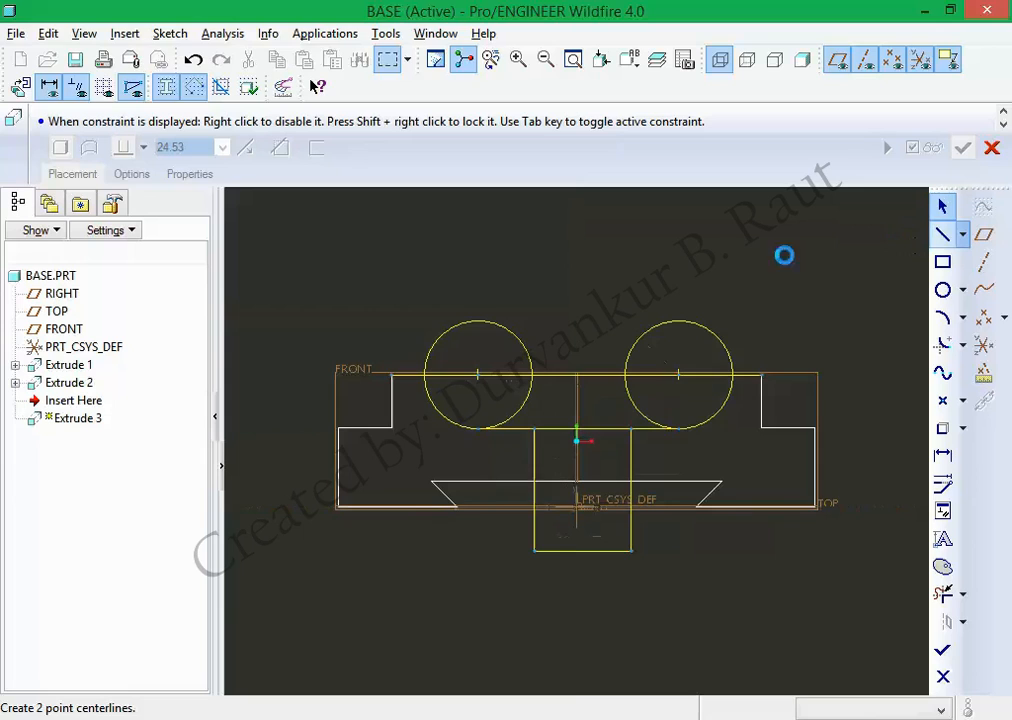
{"action": "left_click", "coordinate": [577, 270]}
{"action": "left_click", "coordinate": [580, 324]}
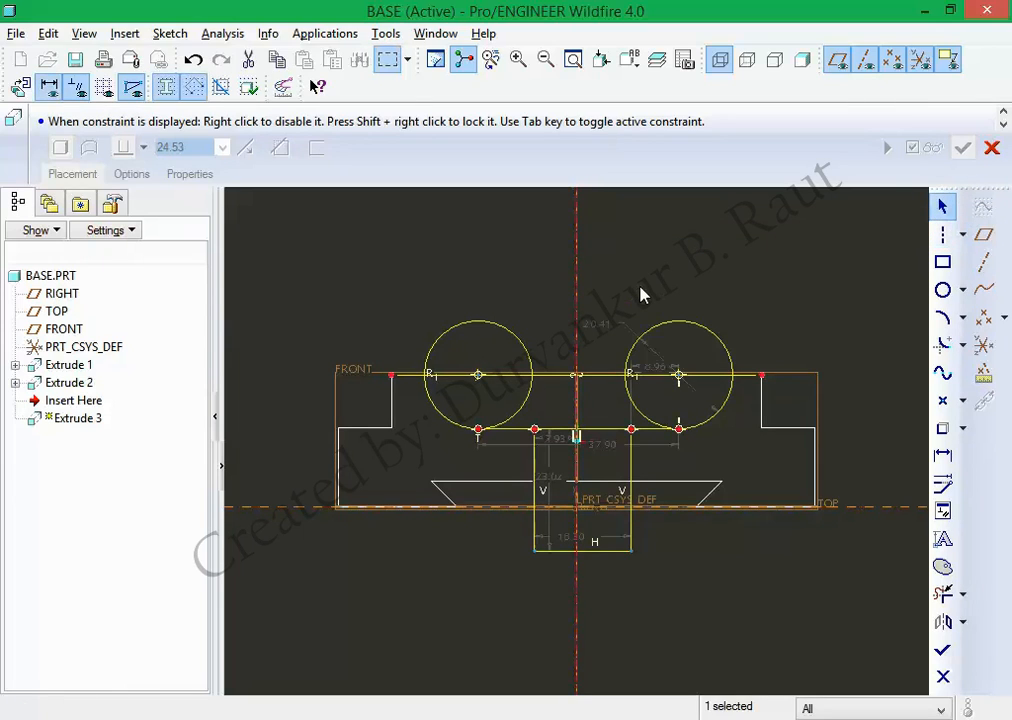
{"action": "left_click", "coordinate": [942, 512]}
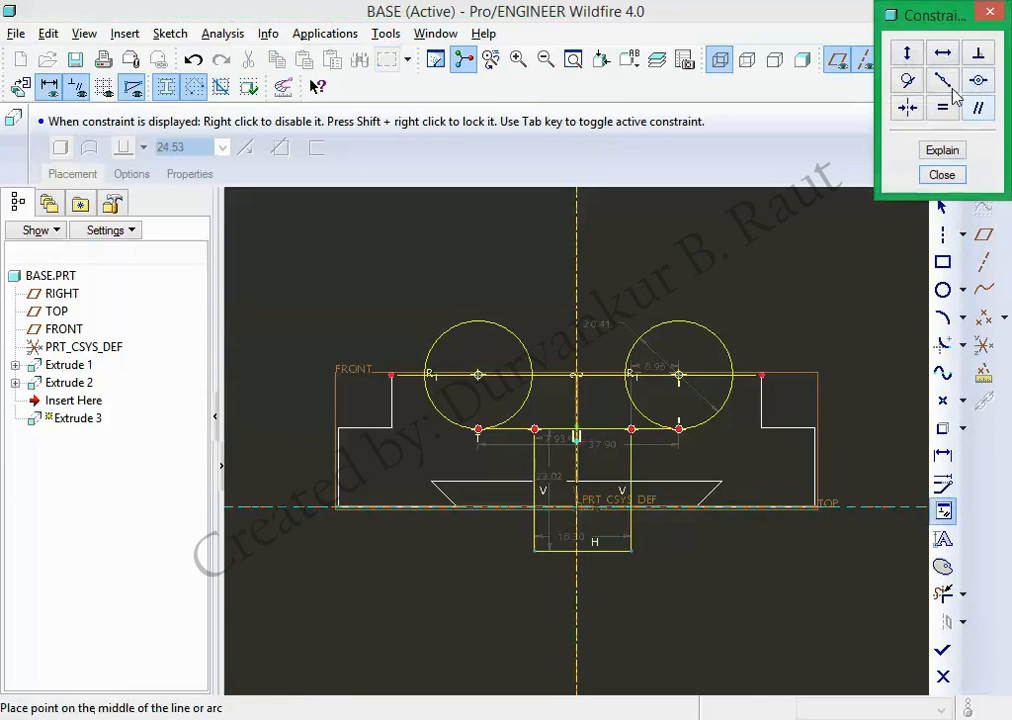
{"action": "middle_click", "coordinate": [794, 237]}
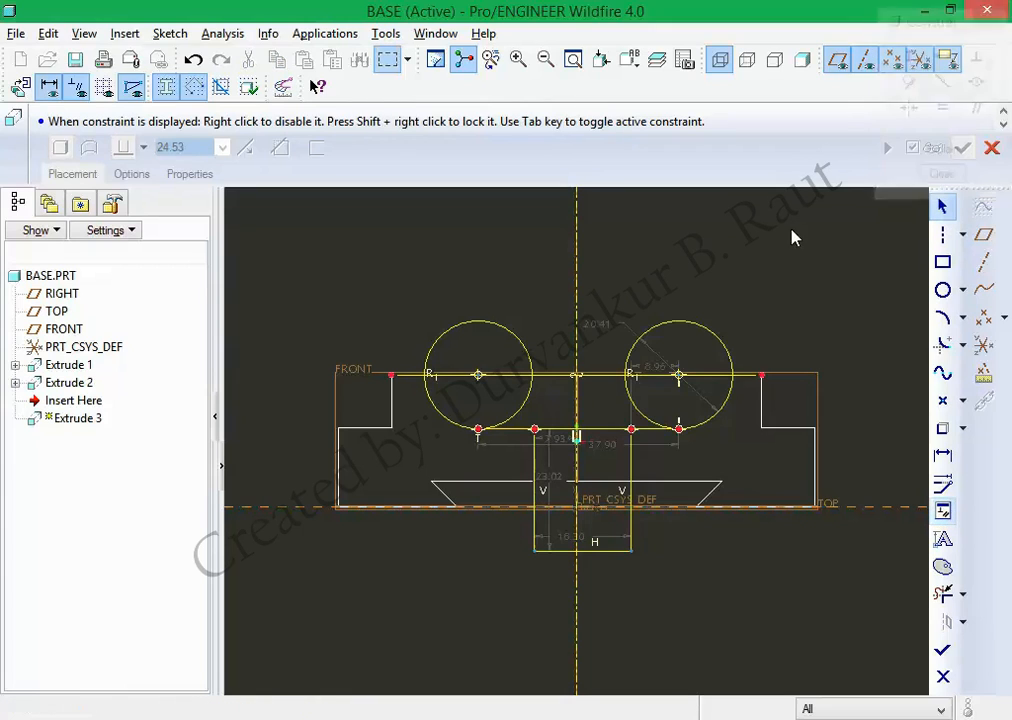
Trim the upper and inner circle arcs, the outer ends of the top line and the segment across the stem to leave one closed profile.
{"action": "left_click", "coordinate": [945, 594]}
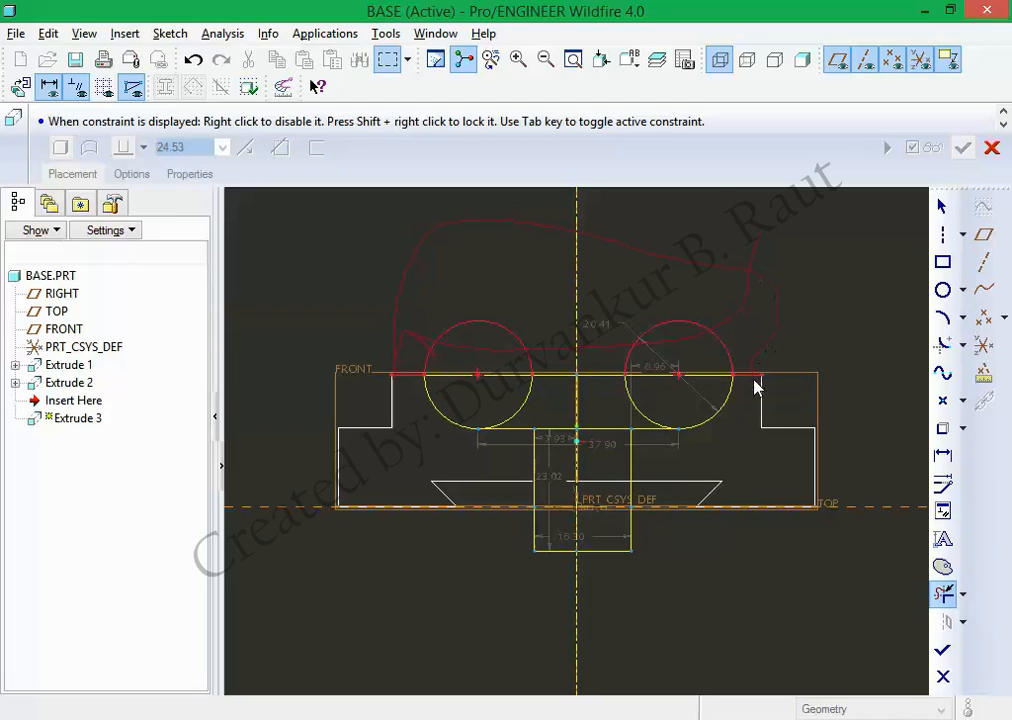
{"action": "left_click_drag", "start_coordinate": [755, 388], "coordinate": [806, 327]}
{"action": "left_click_drag", "start_coordinate": [590, 402], "coordinate": [510, 392]}
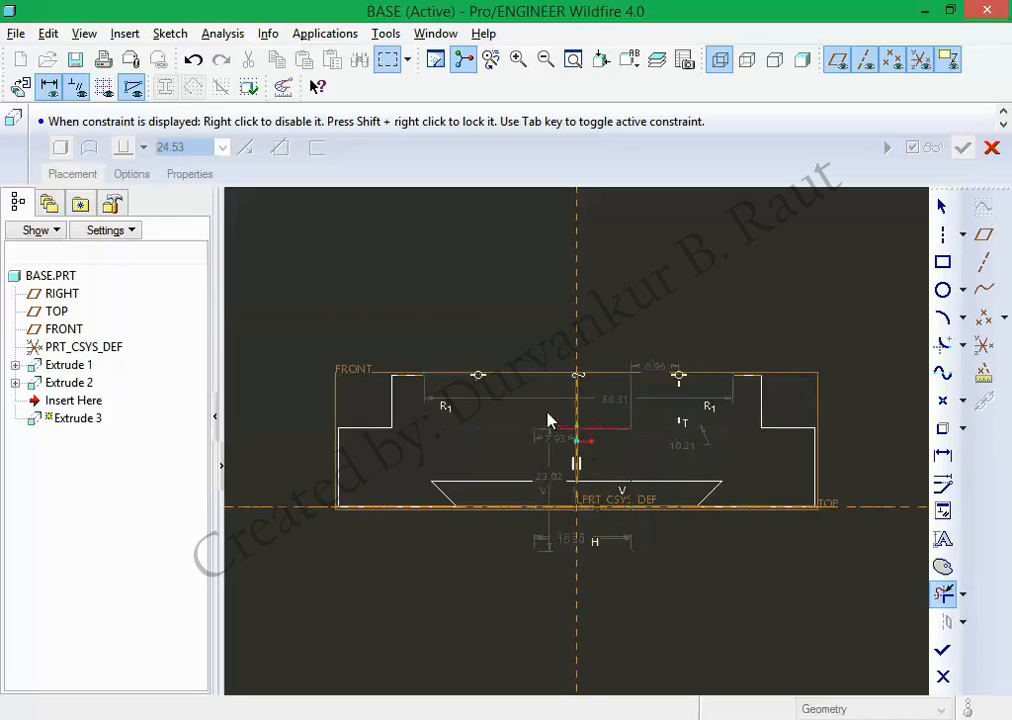
{"action": "middle_click", "coordinate": [616, 292]}
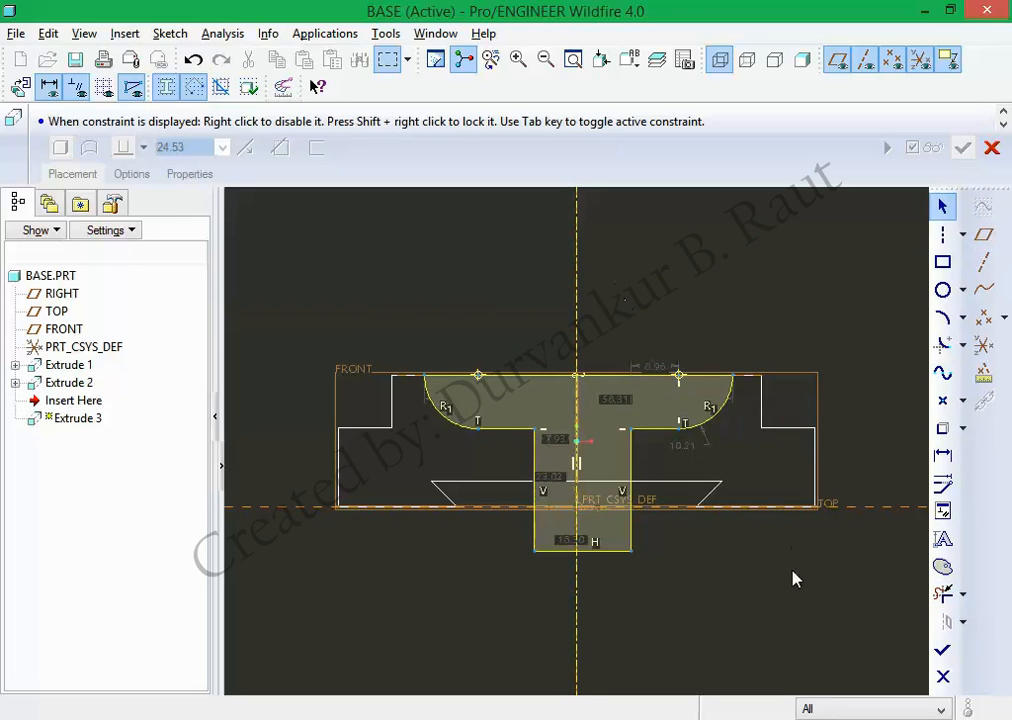
Align the stem's bottom line with the upper edge of the dovetail slot using a coincident constraint.
{"action": "left_click", "coordinate": [942, 511]}
{"action": "left_click", "coordinate": [974, 84]}
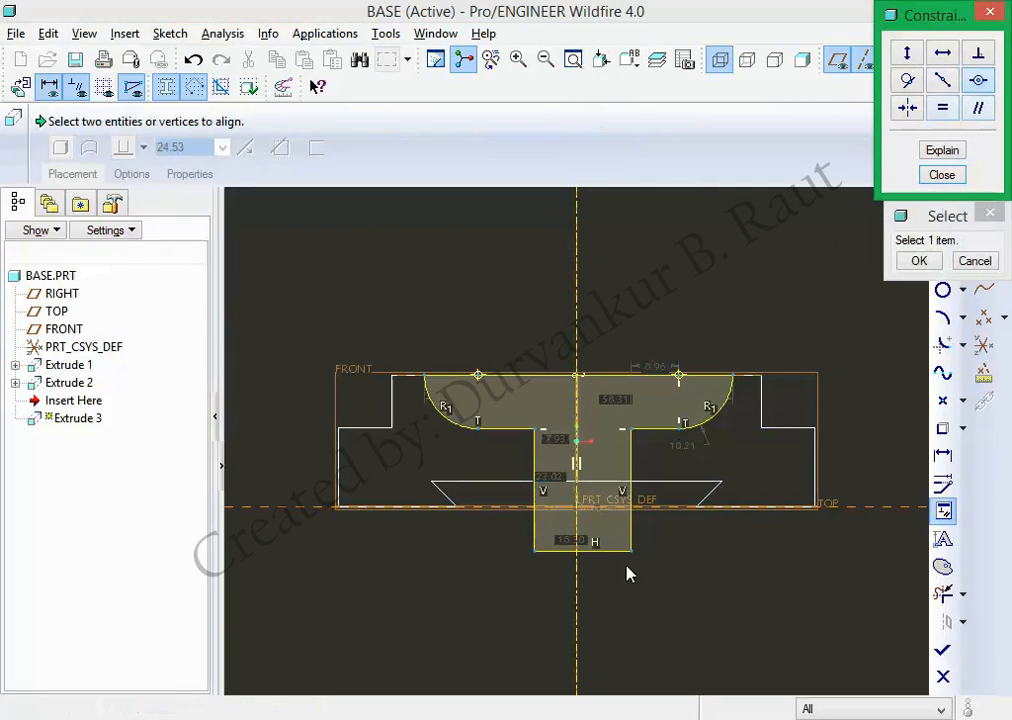
{"action": "left_click", "coordinate": [617, 553]}
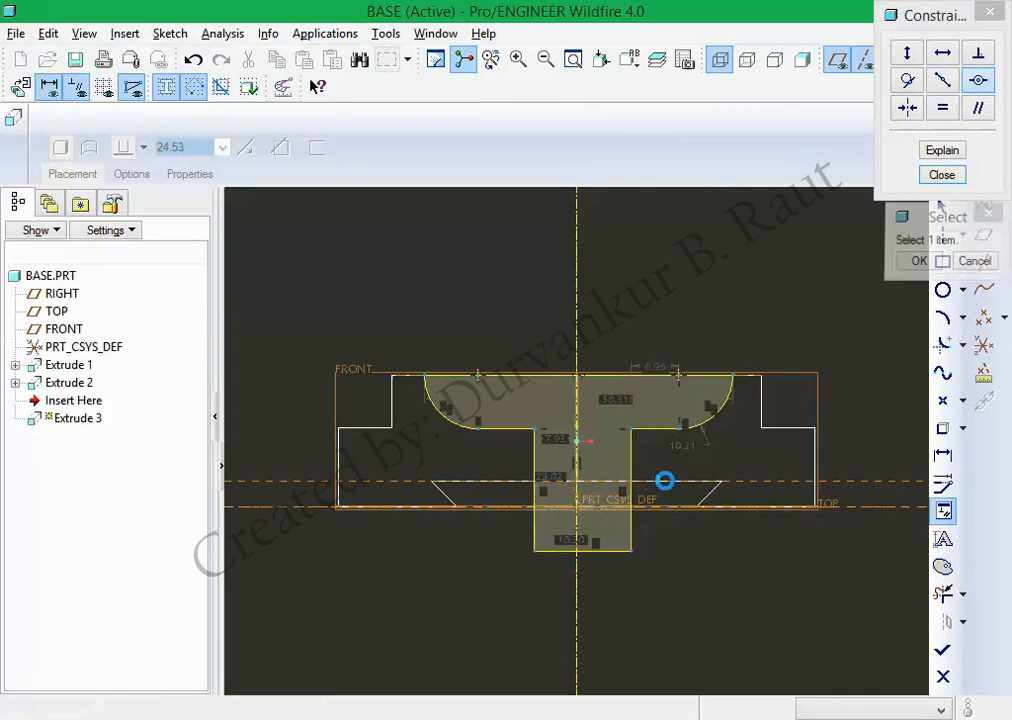
{"action": "left_click", "coordinate": [664, 483]}
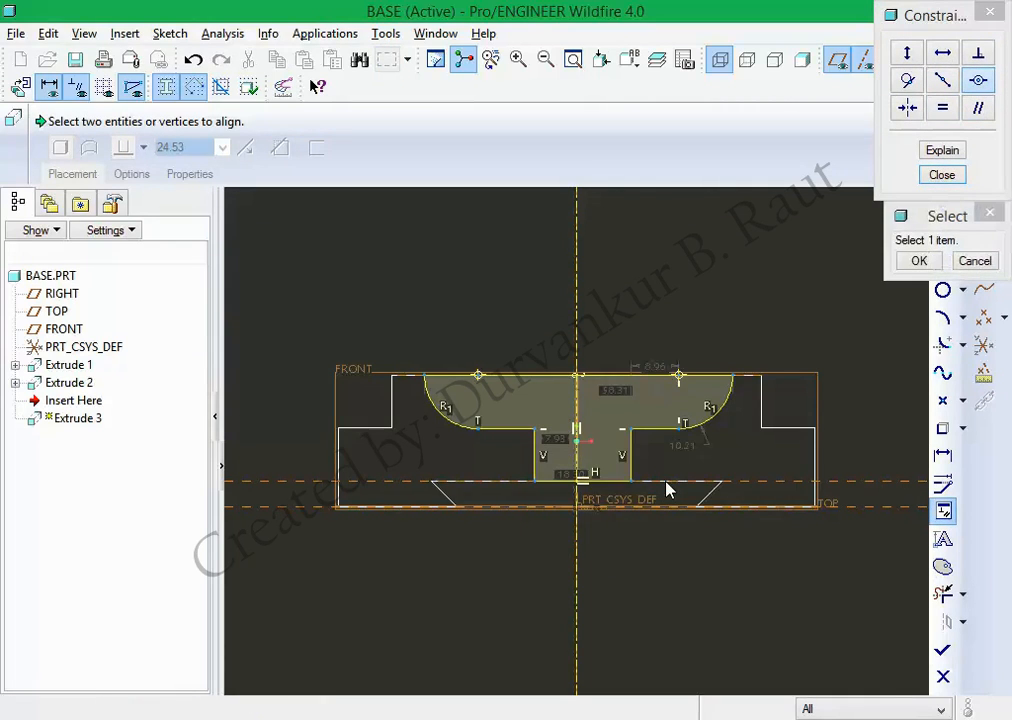
Make the stem's two upper corners and the two arc centres symmetric about the vertical centerline.
{"action": "left_click", "coordinate": [905, 108]}
{"action": "left_click", "coordinate": [630, 432]}
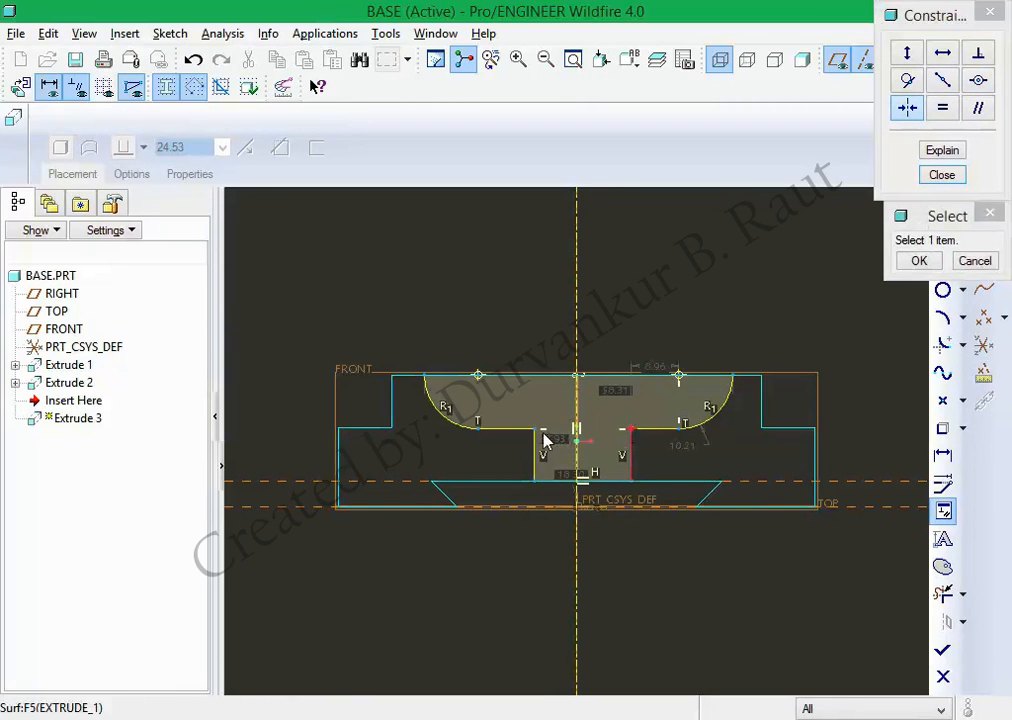
{"action": "left_click", "coordinate": [538, 429]}
{"action": "left_click", "coordinate": [579, 413]}
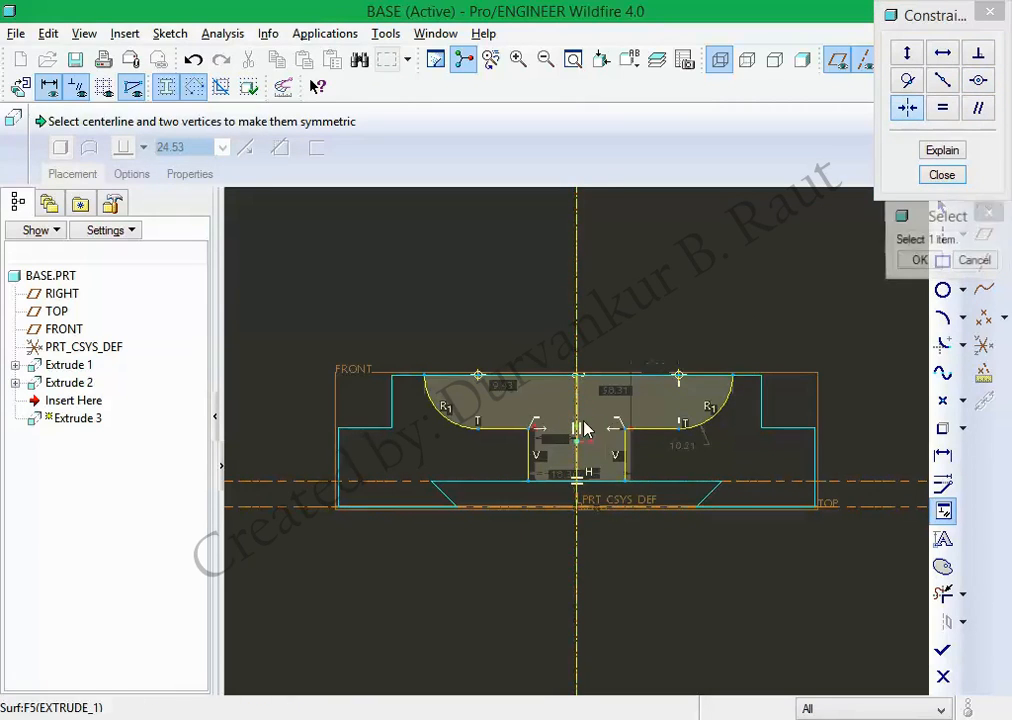
{"action": "left_click", "coordinate": [679, 377]}
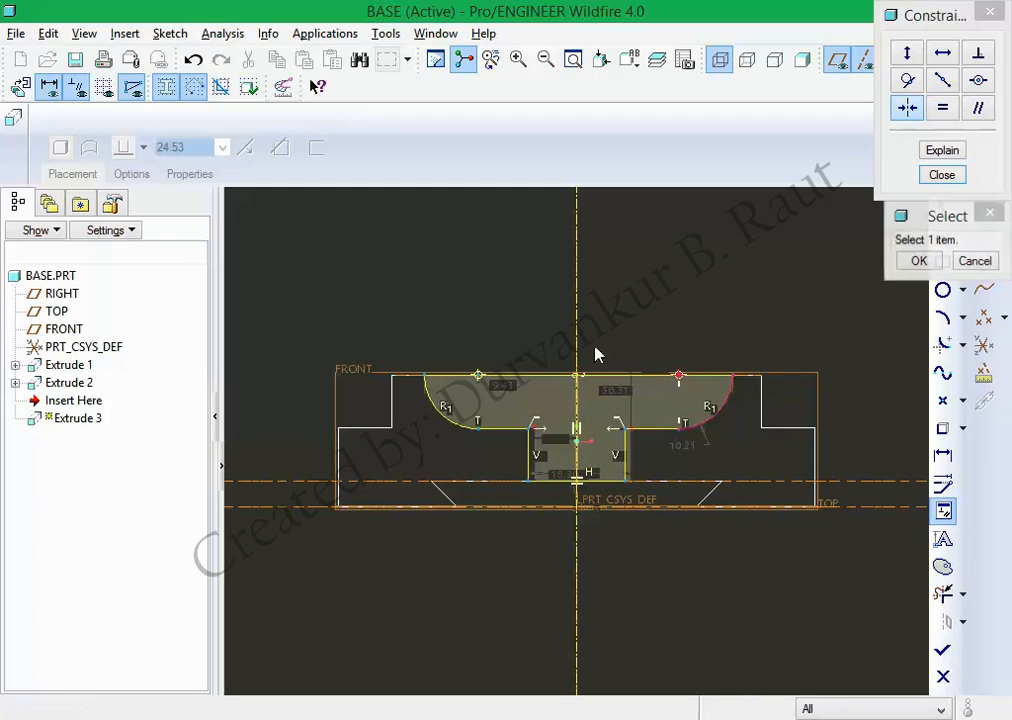
{"action": "left_click", "coordinate": [577, 343]}
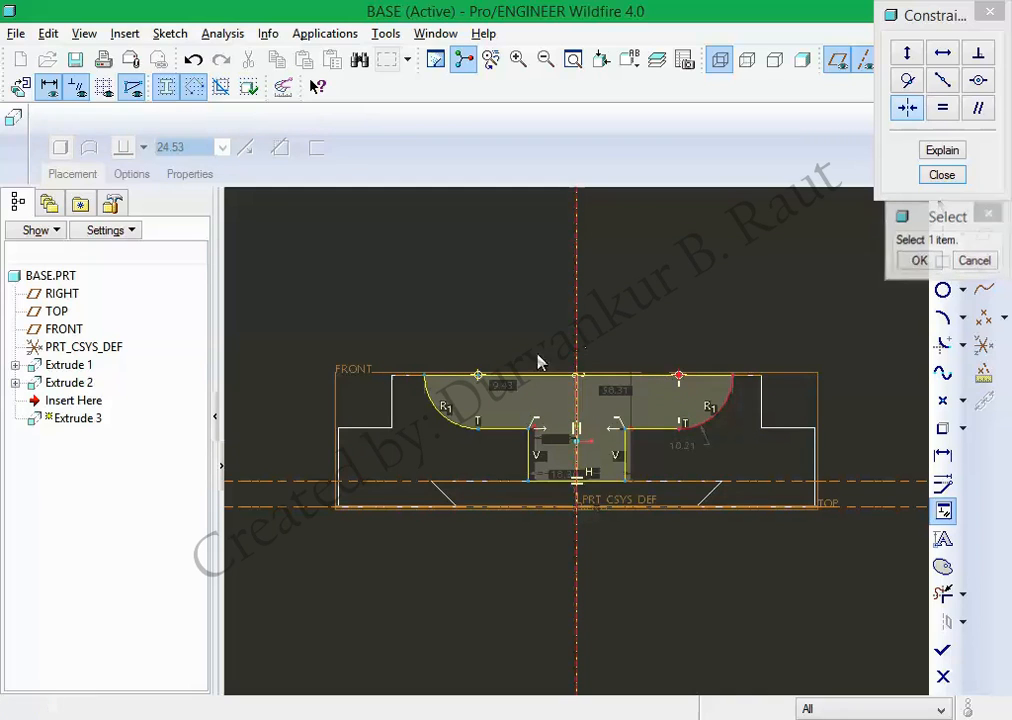
{"action": "left_click", "coordinate": [480, 377]}
{"action": "middle_click", "coordinate": [709, 311]}
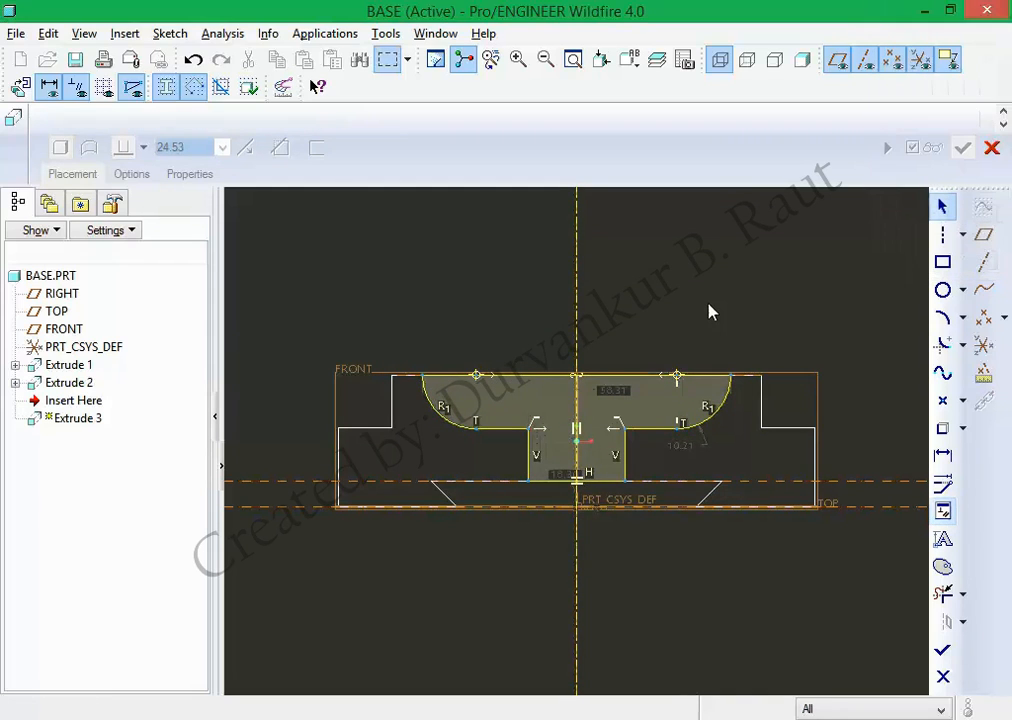
Check the bearing spacing in the PDF, dimension the distance between the two arc centres and set it to 35.
{"action": "key", "text": "alt+Tab"}
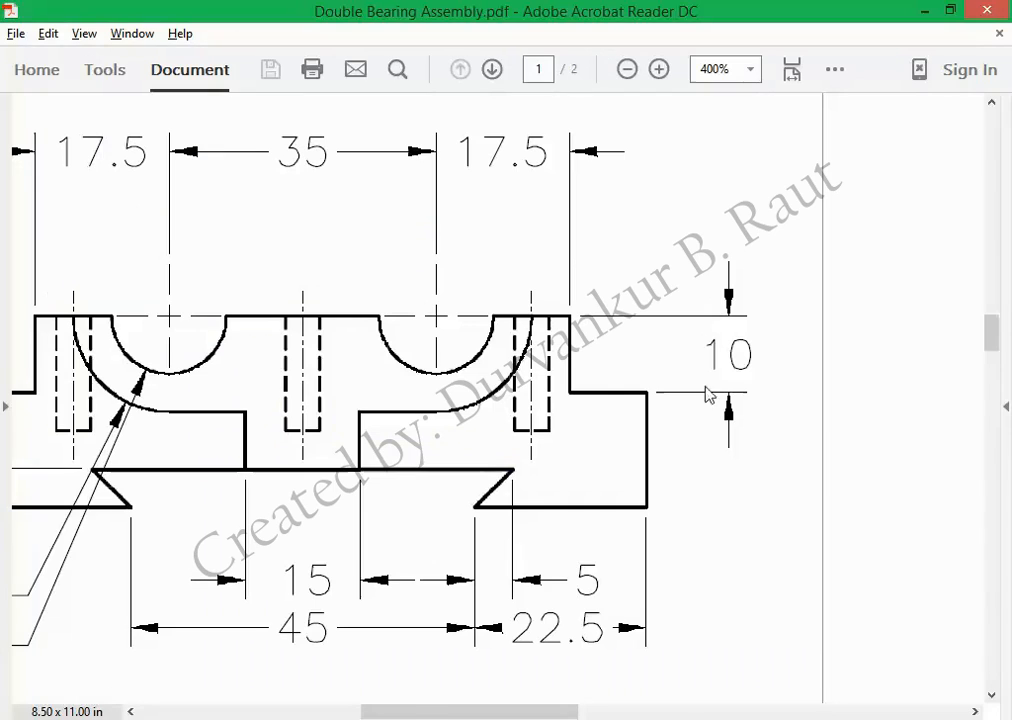
{"action": "scroll", "coordinate": [712, 410], "scroll_direction": "down", "scroll_amount": 1, "text": "ctrl"}
{"action": "key", "text": "alt+Tab"}
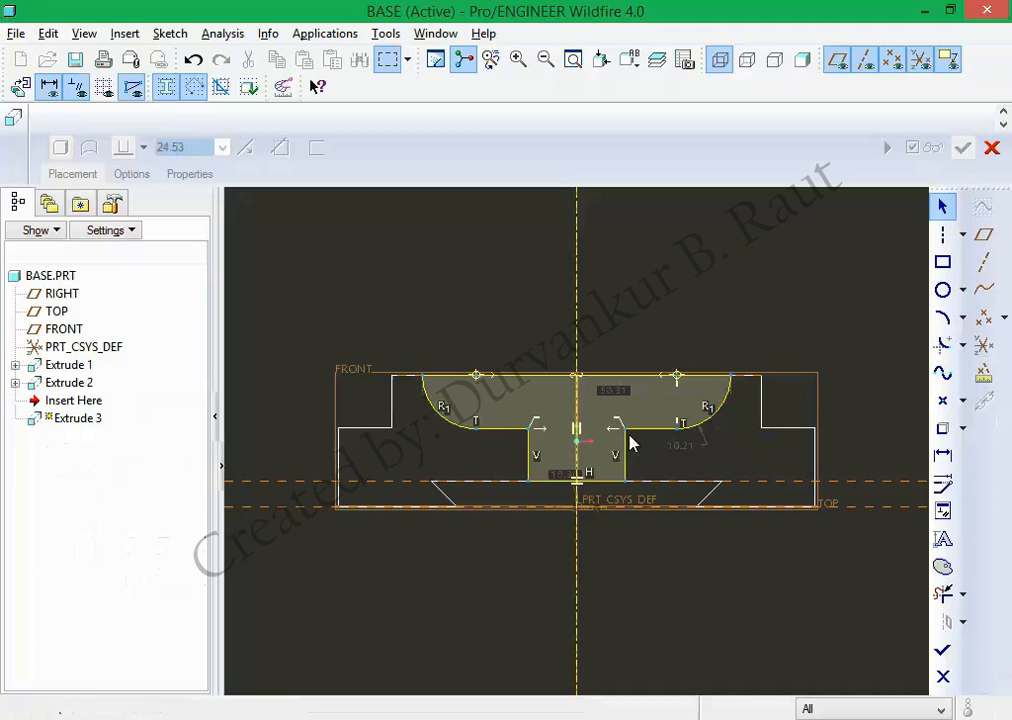
{"action": "left_click", "coordinate": [943, 454]}
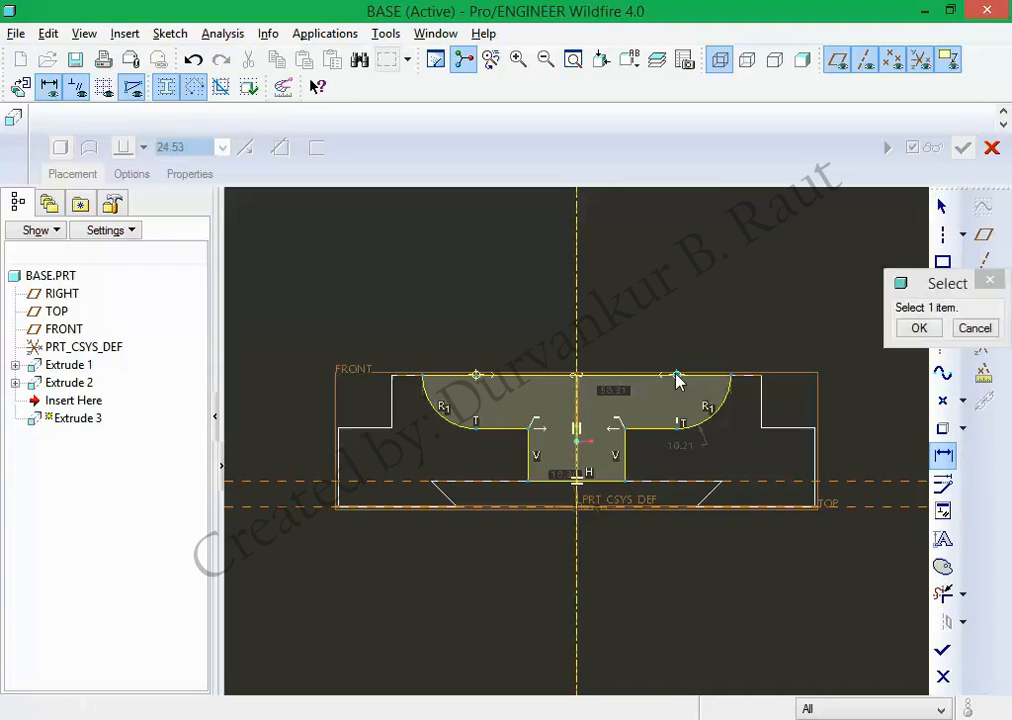
{"action": "left_click", "coordinate": [476, 377]}
{"action": "middle_click", "coordinate": [535, 319]}
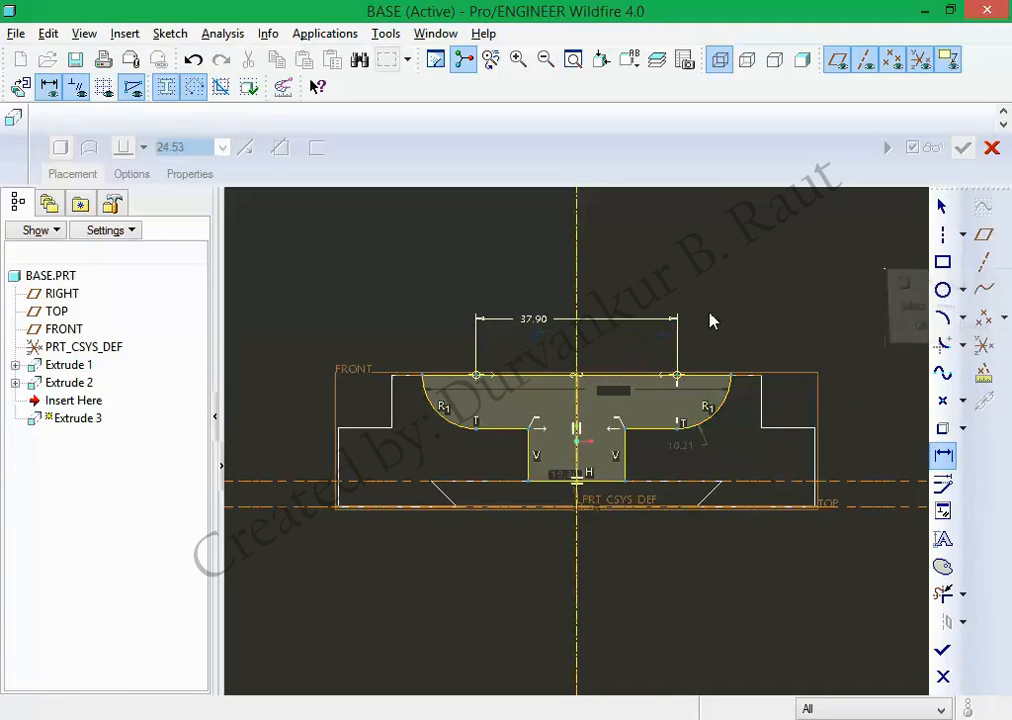
{"action": "middle_click", "coordinate": [738, 296]}
{"action": "left_click", "coordinate": [531, 319]}
{"action": "double_click", "coordinate": [531, 319]}
{"action": "type", "text": "35"}
{"action": "key", "text": "Return"}
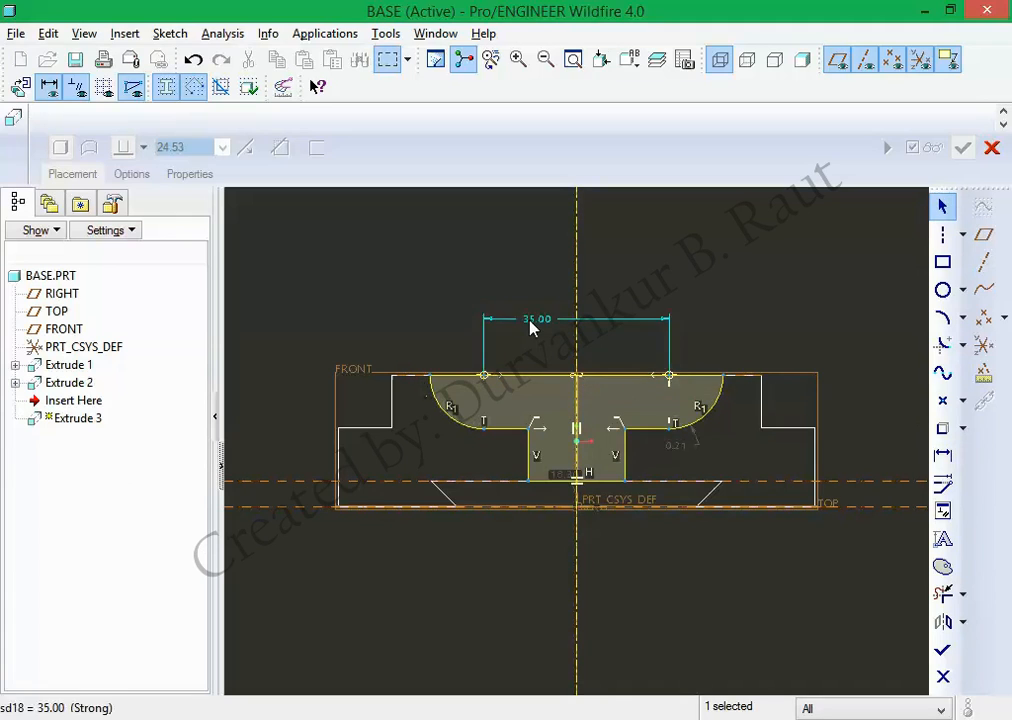
Check the stem width in the PDF and set the width of the sketched stem to 15.
{"action": "key", "text": "alt+Tab"}
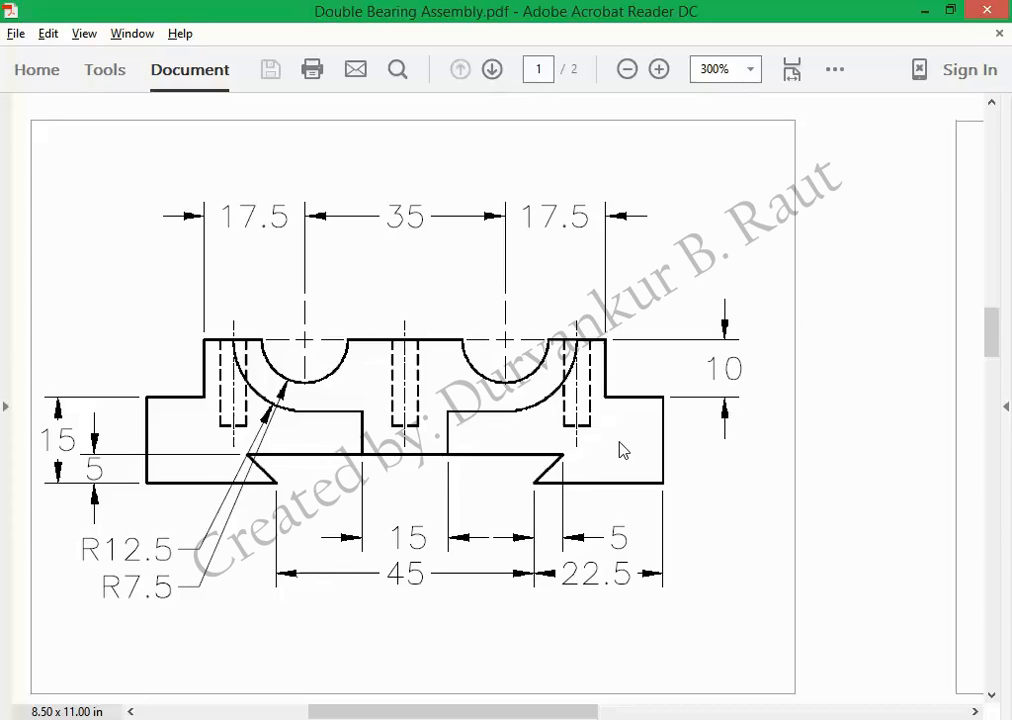
{"action": "key", "text": "alt+Tab"}
{"action": "left_click", "coordinate": [564, 476]}
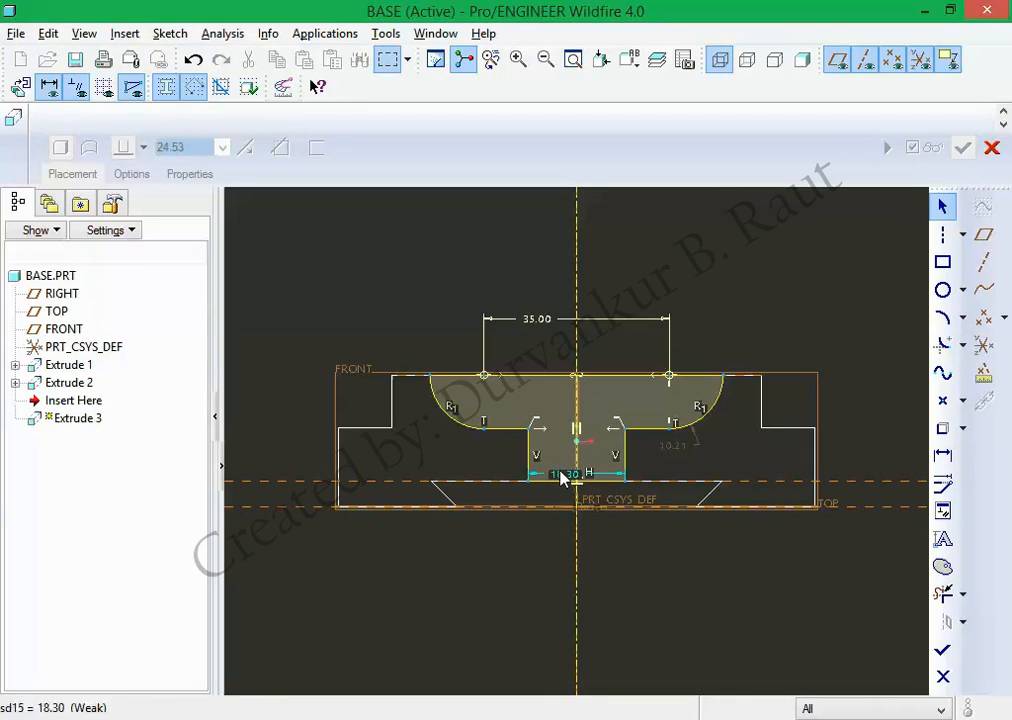
{"action": "middle_click", "coordinate": [570, 565]}
{"action": "type", "text": "15"}
{"action": "key", "text": "Return"}
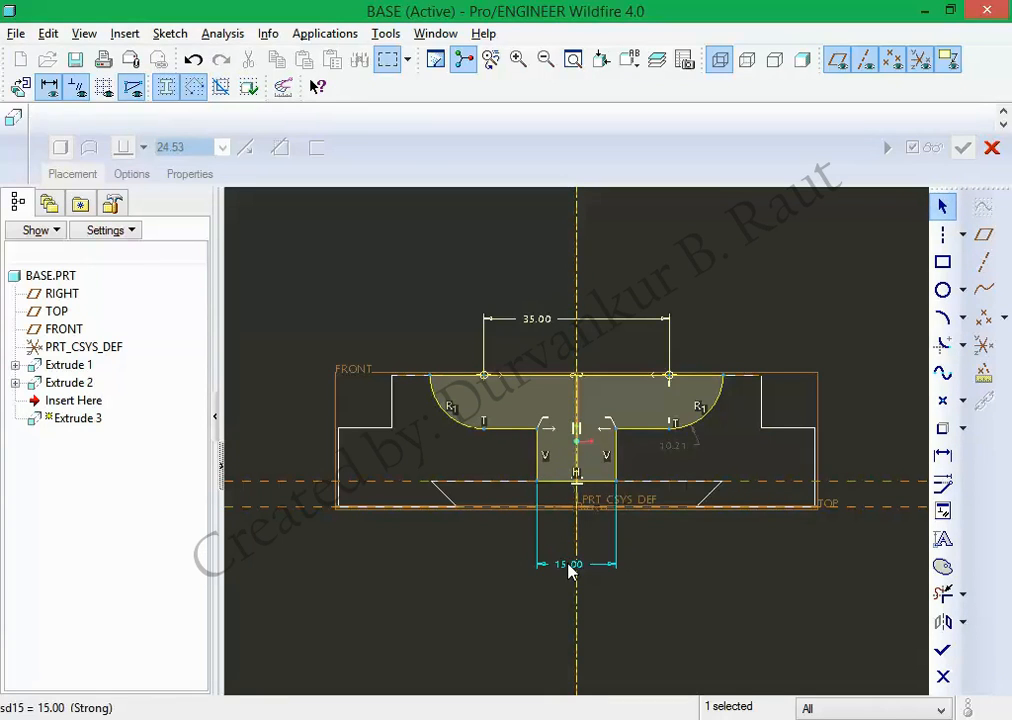
{"action": "left_click", "coordinate": [843, 595]}
Check the housing arc radius in the PDF, dimension the right arc's radius and set it to 12.5.
{"action": "key", "text": "alt+Tab"}
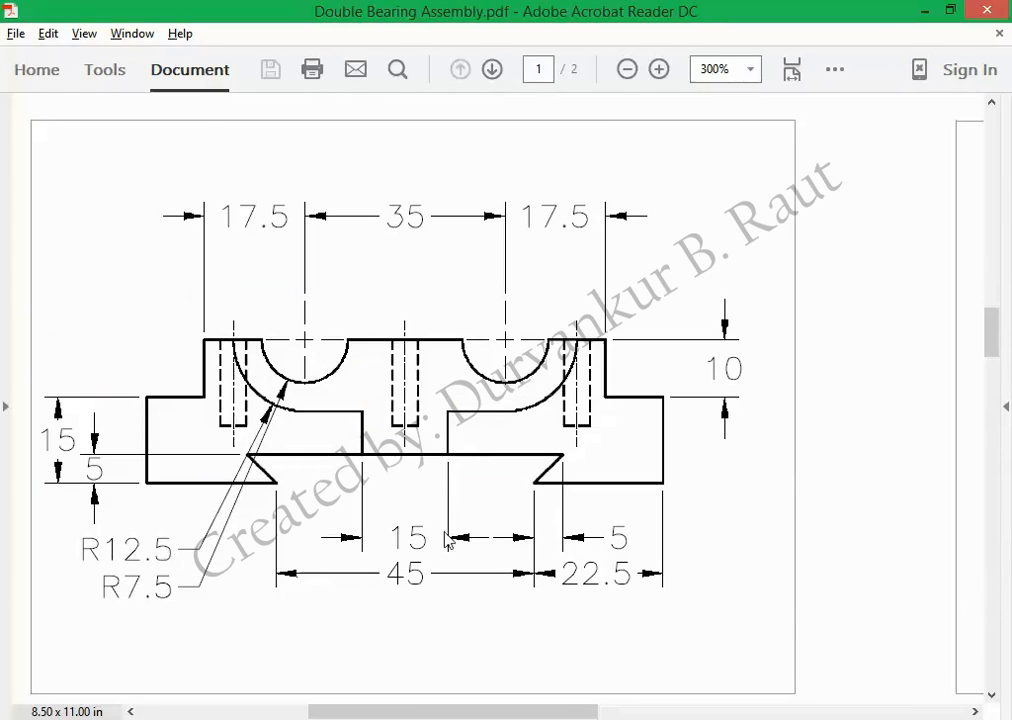
{"action": "key", "text": "alt+Tab"}
{"action": "left_click", "coordinate": [943, 457]}
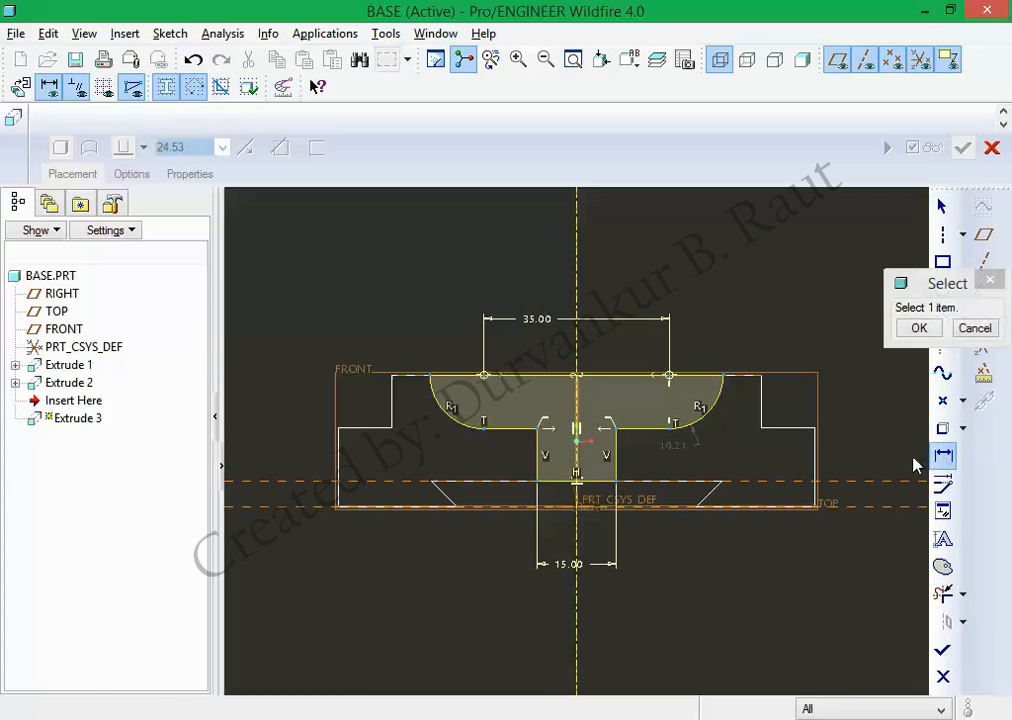
{"action": "left_click", "coordinate": [703, 413]}
{"action": "middle_click", "coordinate": [785, 558]}
{"action": "middle_click", "coordinate": [840, 603]}
{"action": "double_click", "coordinate": [800, 553]}
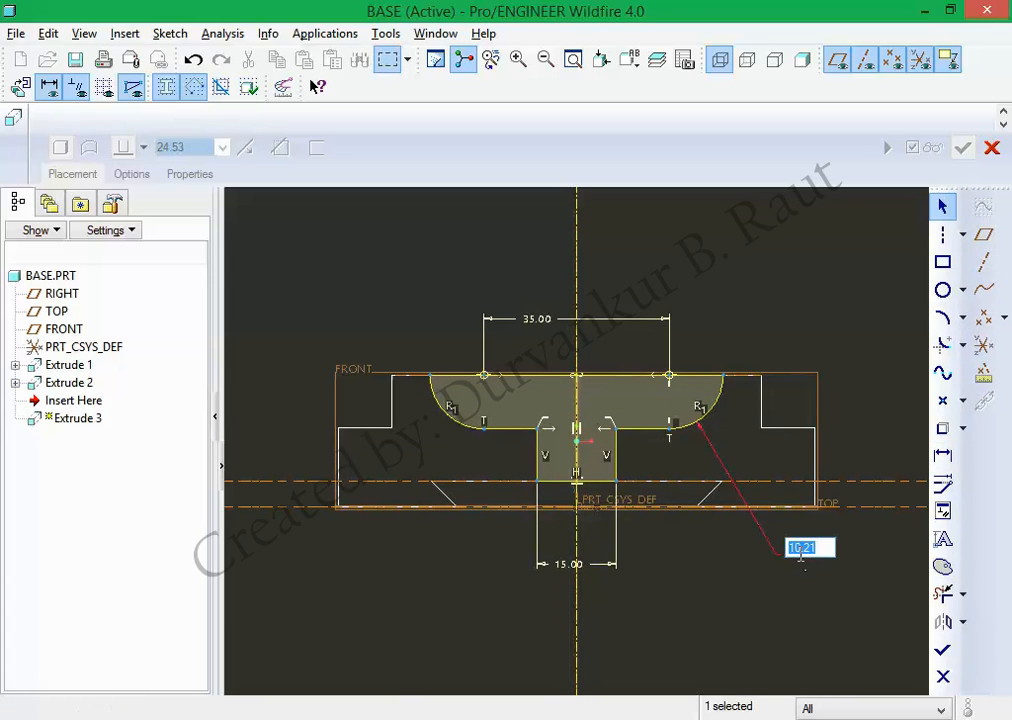
{"action": "key", "text": "Return"}
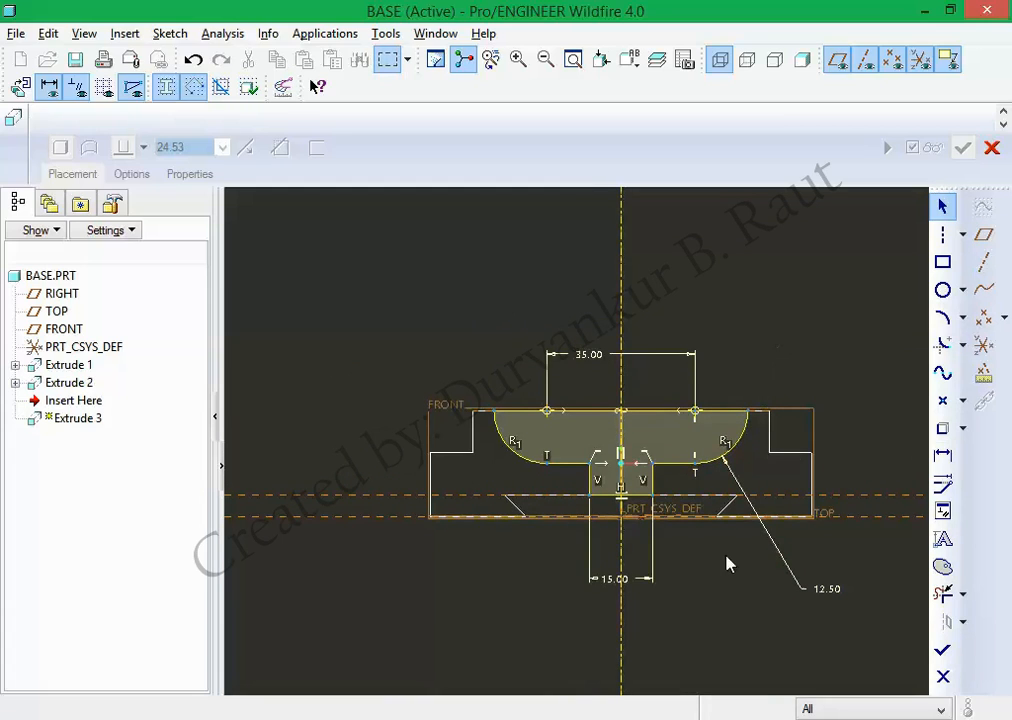
{"action": "scroll", "coordinate": [727, 562], "scroll_direction": "up", "scroll_amount": 1}
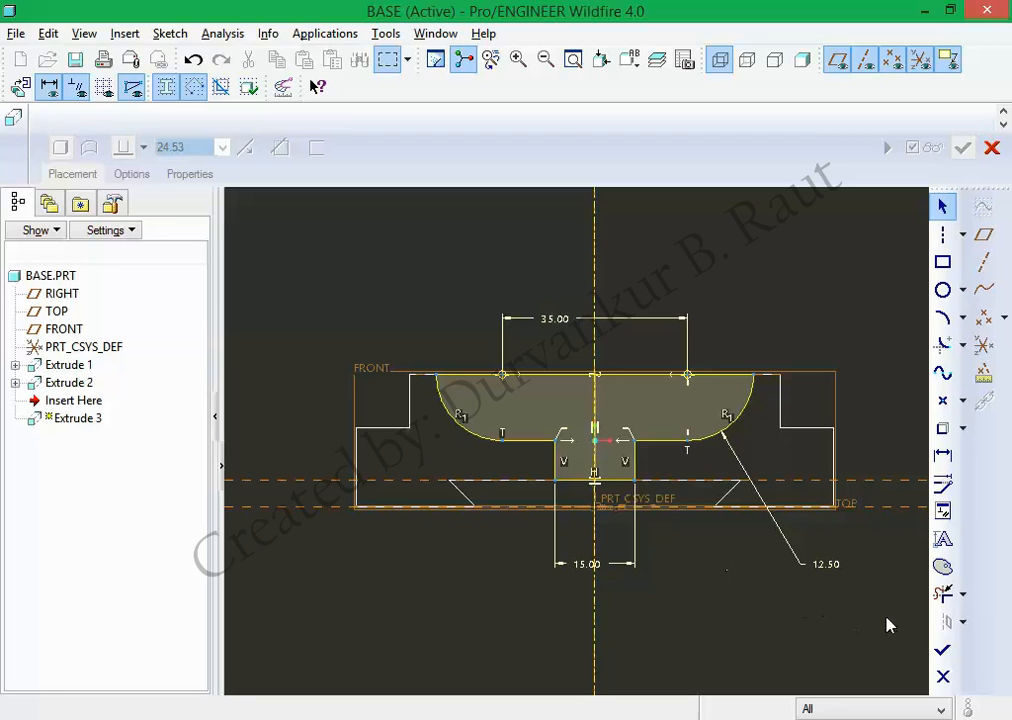
Finish the housing sketch and extrude it to a depth of 5.
{"action": "left_click", "coordinate": [942, 650]}
{"action": "double_click", "coordinate": [211, 147]}
{"action": "type", "text": "5"}
{"action": "key", "text": "Return"}
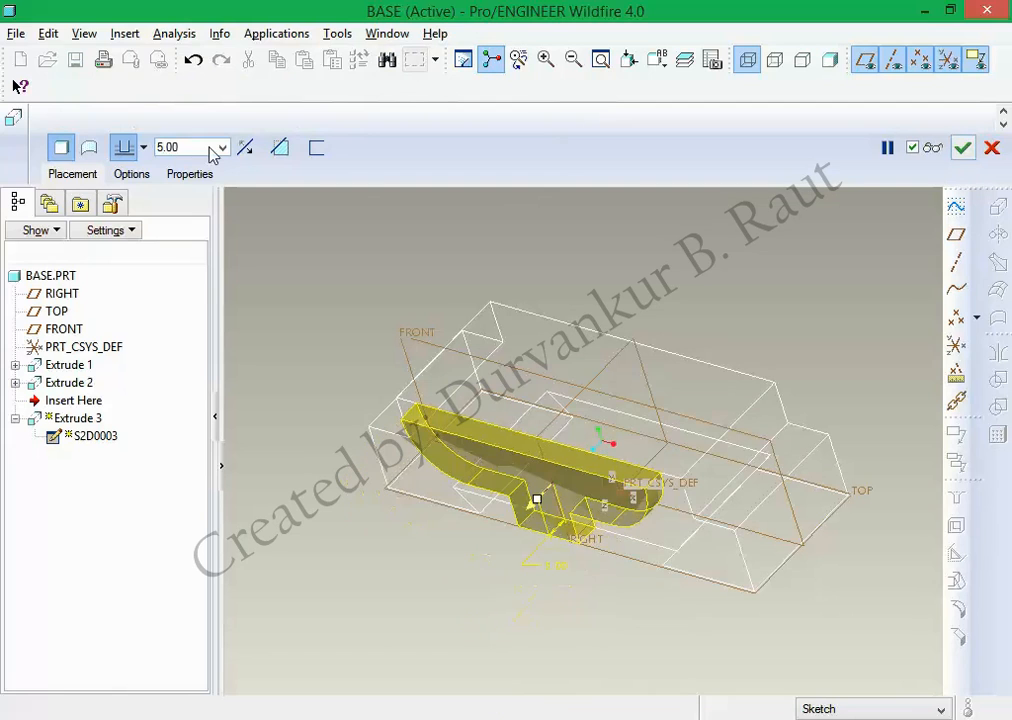
{"action": "middle_click_drag", "start_coordinate": [600, 327], "coordinate": [581, 343]}
{"action": "left_click", "coordinate": [963, 148]}
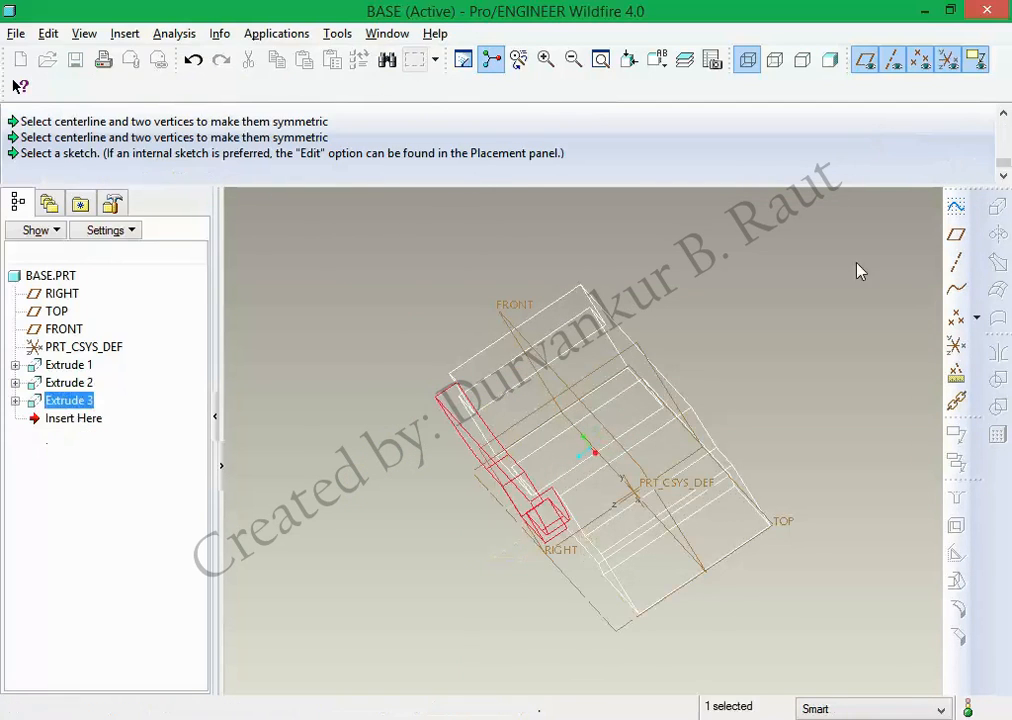
Switch the model display to shaded and inspect the extruded housing profile.
{"action": "left_click", "coordinate": [820, 388]}
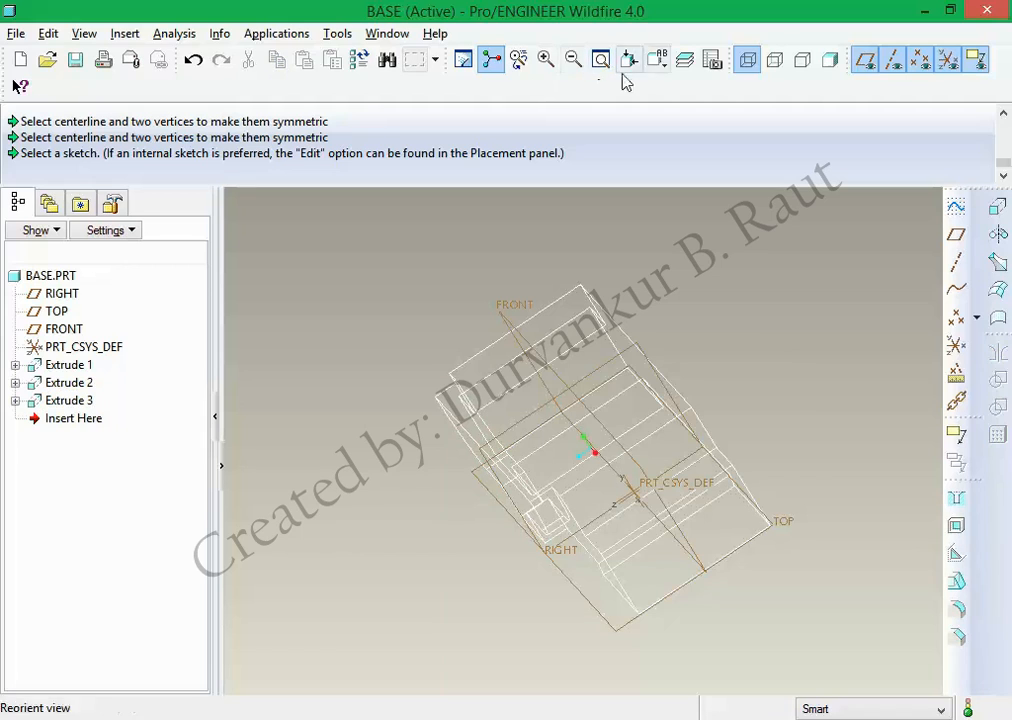
{"action": "left_click", "coordinate": [831, 60]}
{"action": "middle_click_drag", "start_coordinate": [750, 390], "coordinate": [735, 442]}
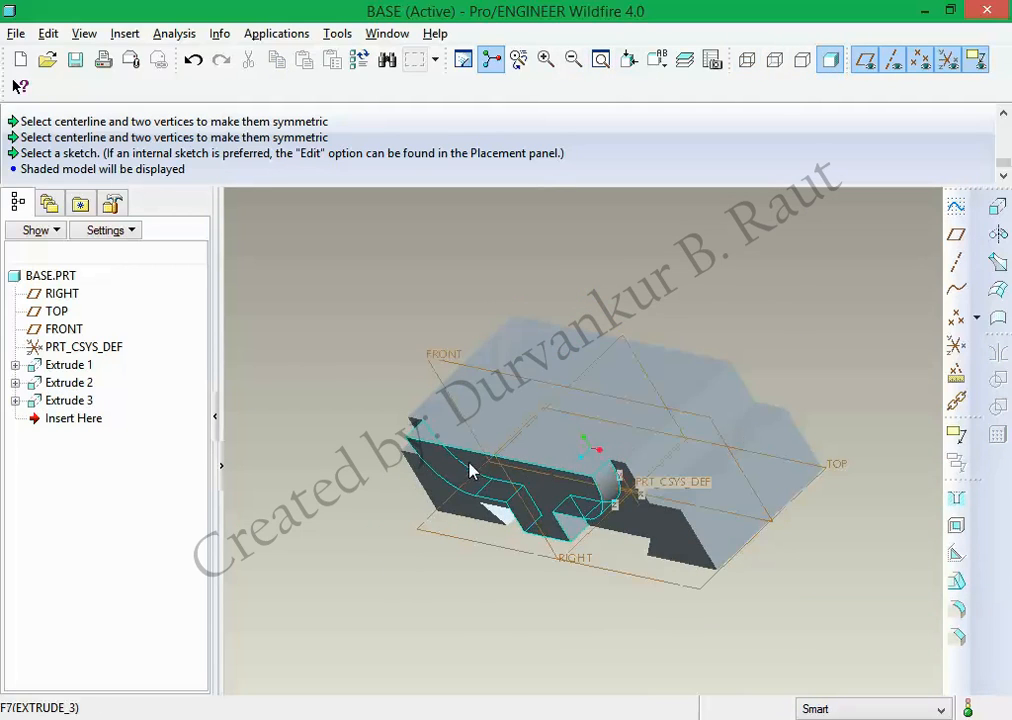
Mirror the housing extrusion about the FRONT datum plane to the opposite side of the base.
{"action": "left_click", "coordinate": [433, 463]}
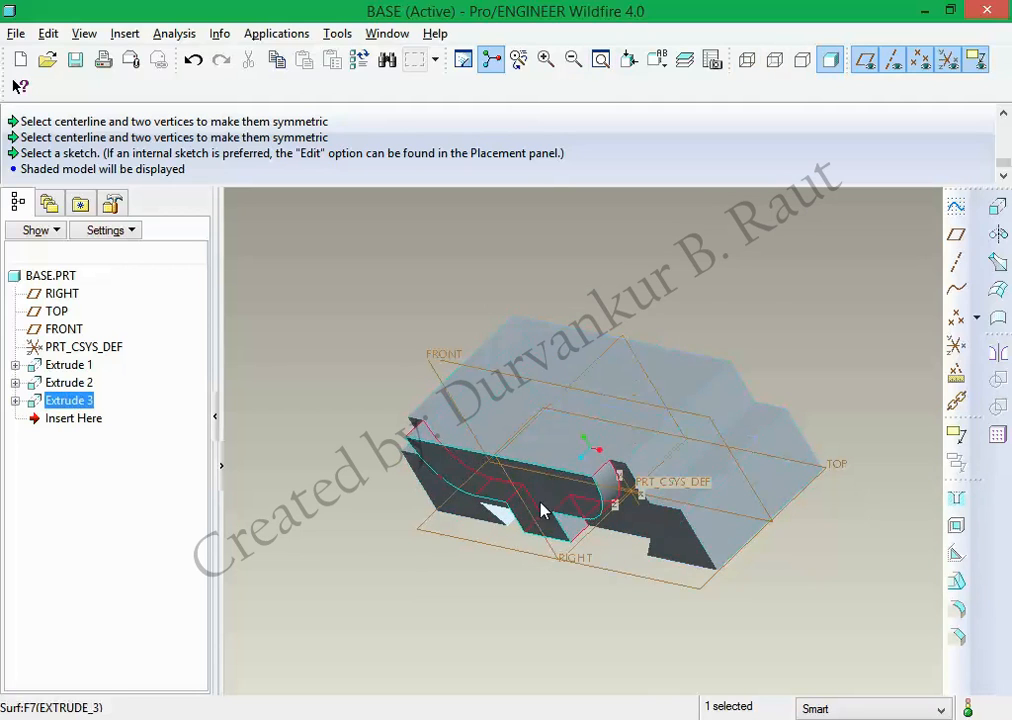
{"action": "mouse_move", "coordinate": [716, 343]}
{"action": "middle_mouse_down"}
{"action": "mouse_move", "coordinate": [732, 350]}
{"action": "mouse_move", "coordinate": [622, 342]}
{"action": "middle_mouse_up"}
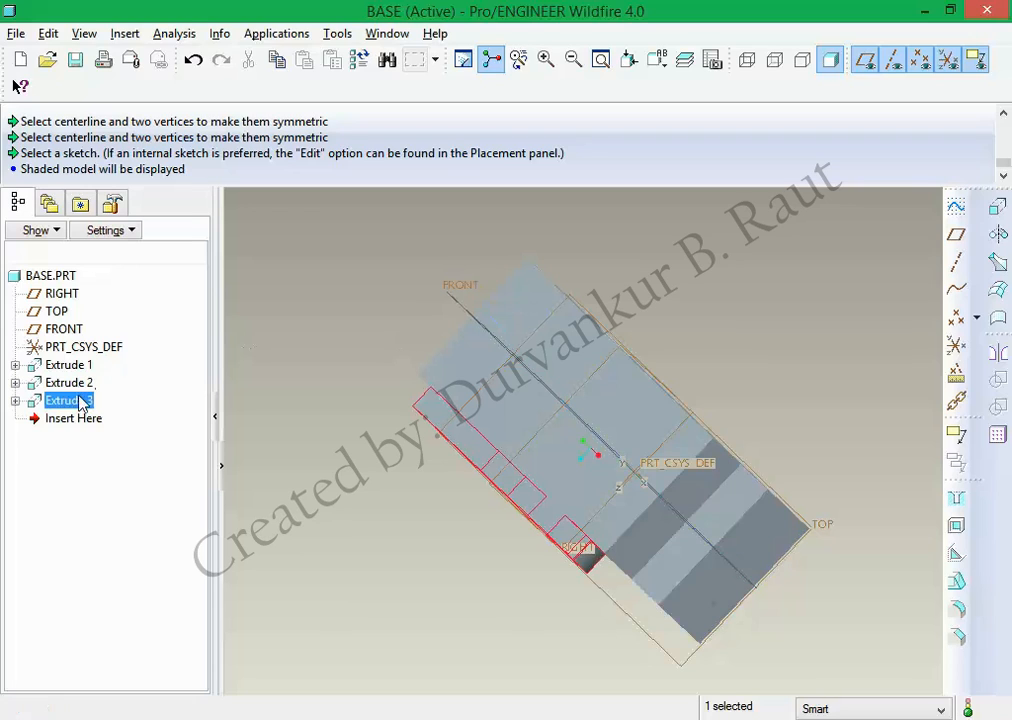
{"action": "left_click", "coordinate": [997, 353]}
{"action": "left_click", "coordinate": [452, 283]}
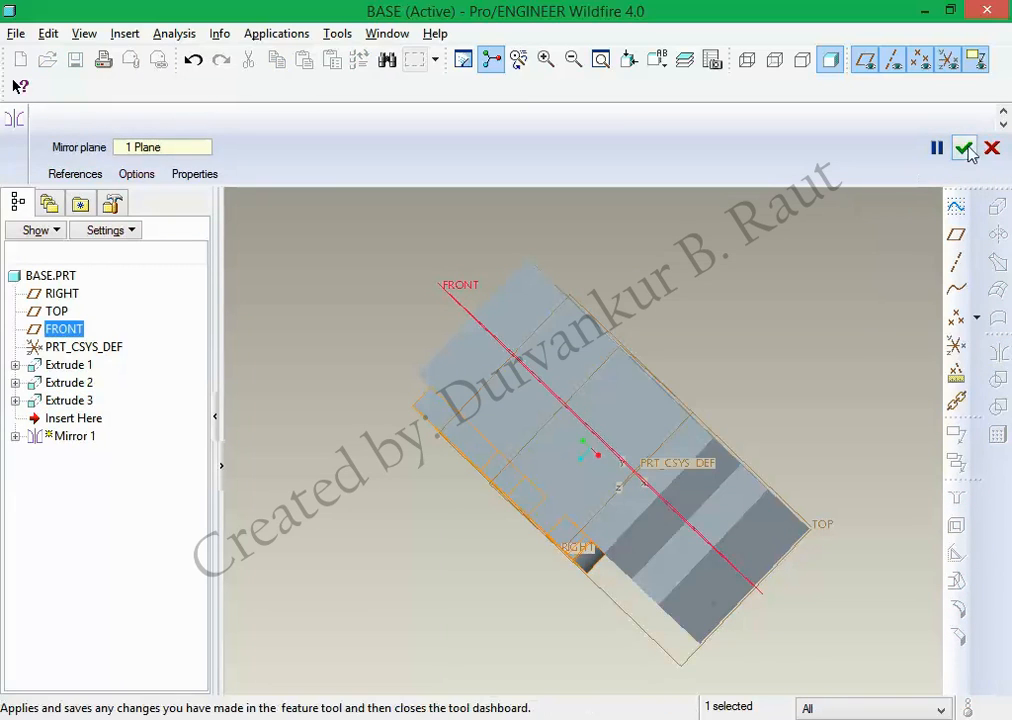
{"action": "left_click", "coordinate": [968, 149]}
{"action": "middle_click_drag", "start_coordinate": [811, 322], "coordinate": [713, 294]}
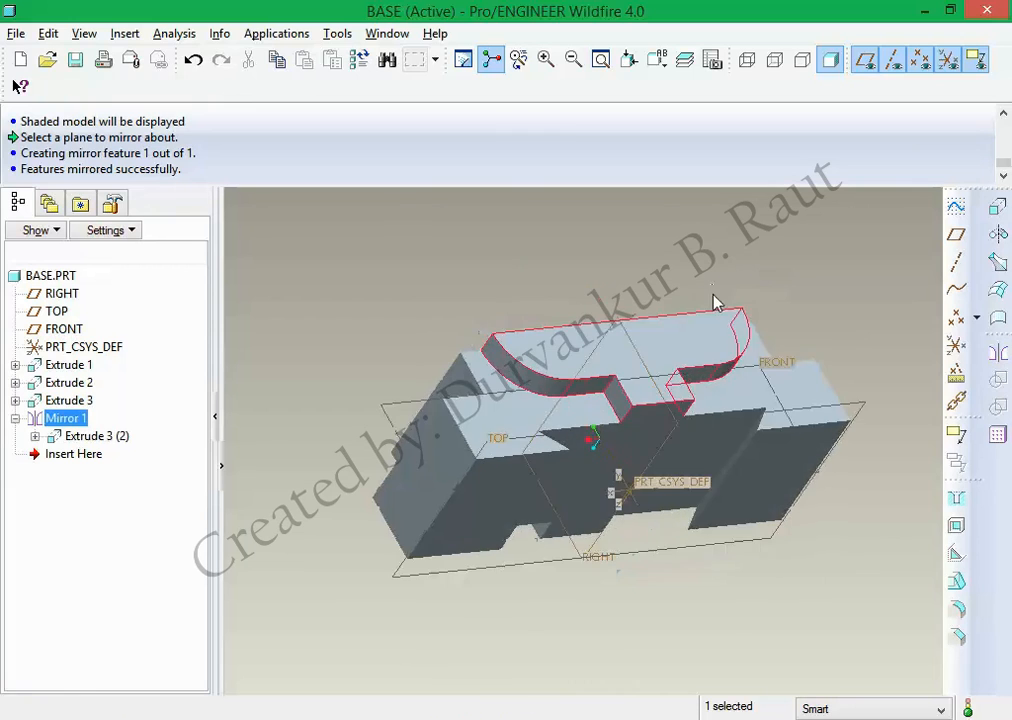
{"action": "left_click", "coordinate": [549, 294]}
{"action": "middle_click_drag", "start_coordinate": [549, 294], "coordinate": [660, 702]}
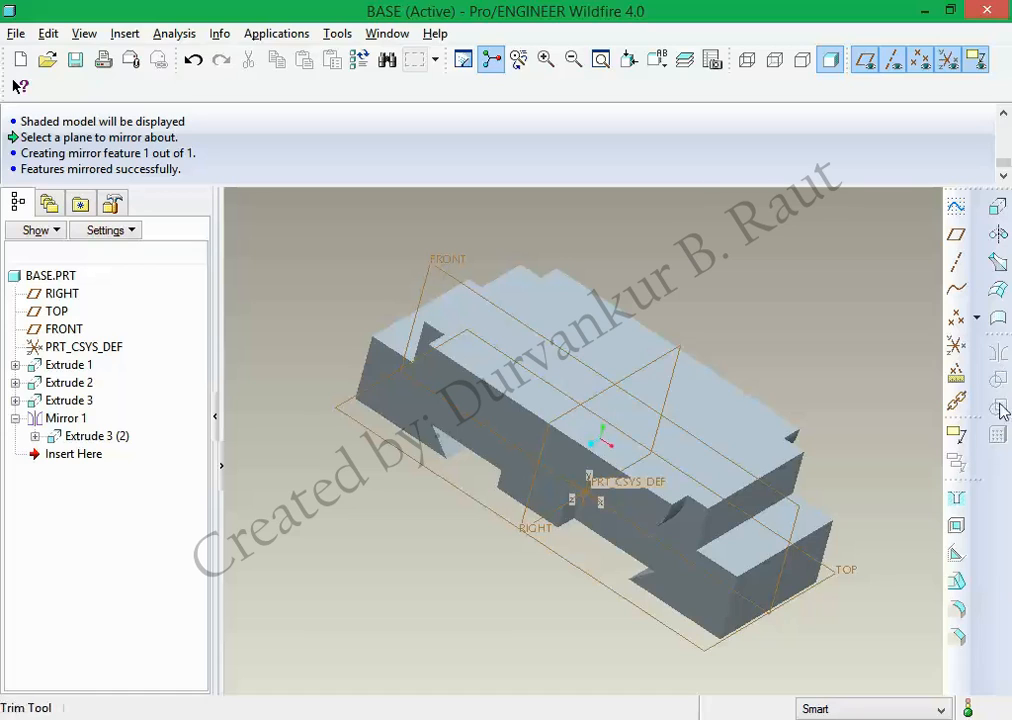
{"action": "left_click", "coordinate": [66, 385]}
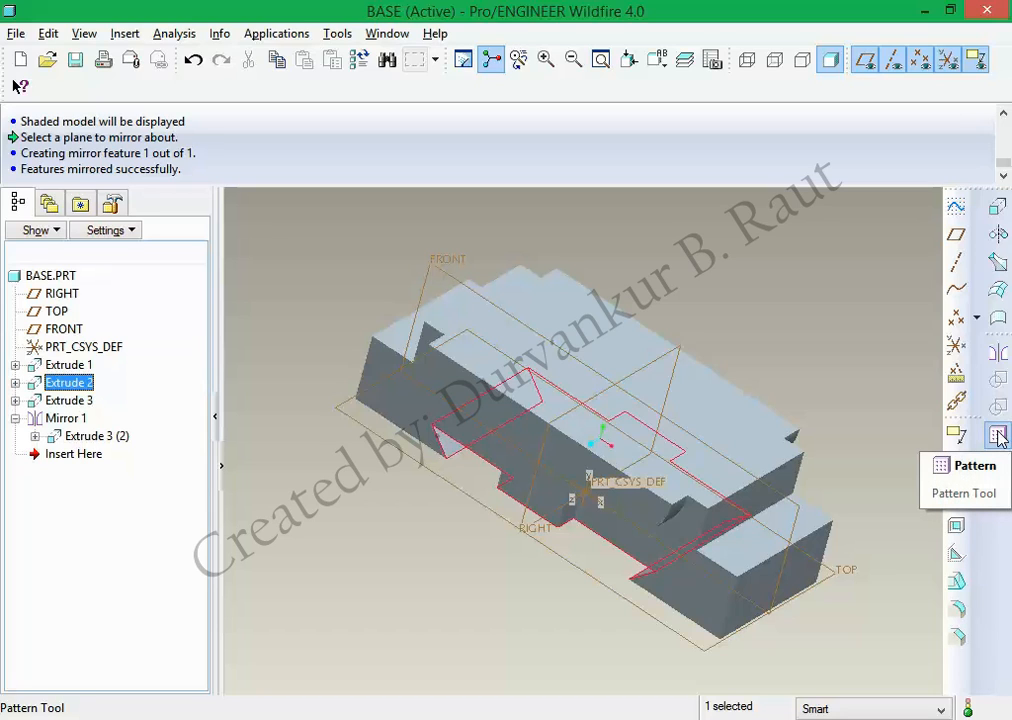
{"action": "left_click", "coordinate": [827, 348]}
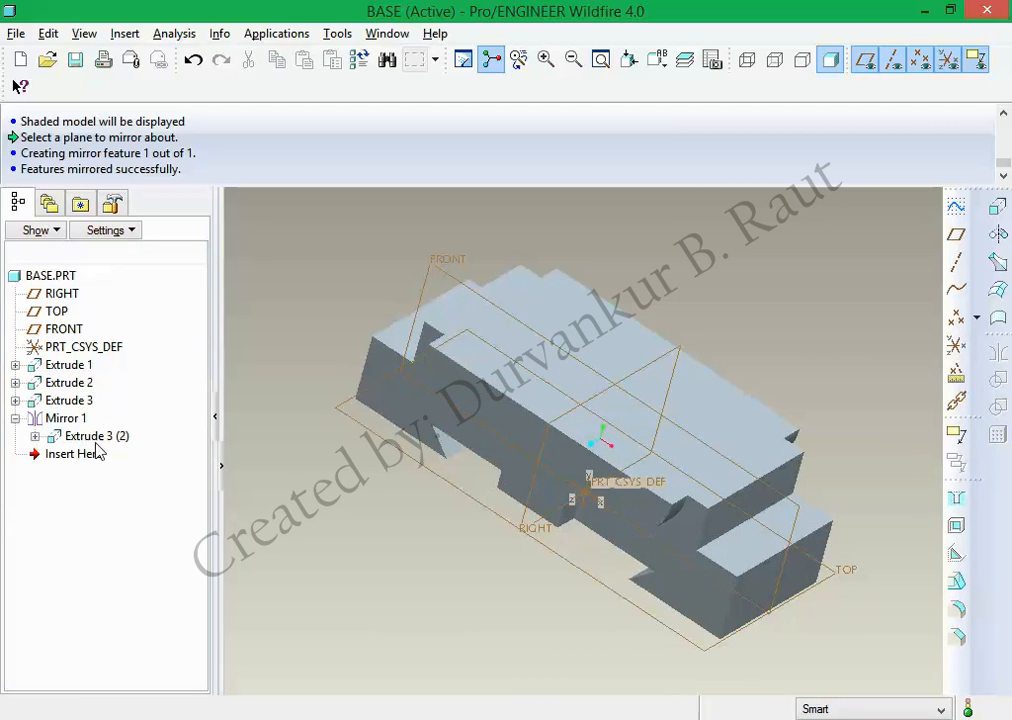
Start a new extrude sketch on the housing extrusion's front face with the RIGHT plane as reference, displaying the model without hidden lines.
{"action": "middle_click_drag", "start_coordinate": [459, 533], "coordinate": [458, 505]}
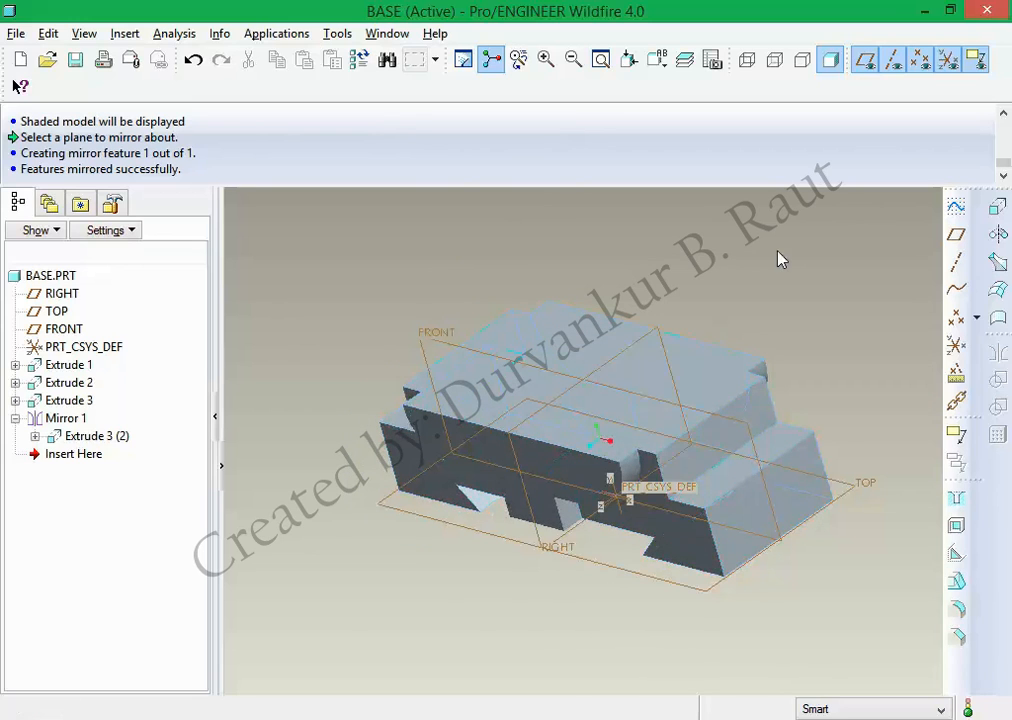
{"action": "left_click", "coordinate": [1005, 214]}
{"action": "left_click", "coordinate": [70, 176]}
{"action": "left_click", "coordinate": [203, 230]}
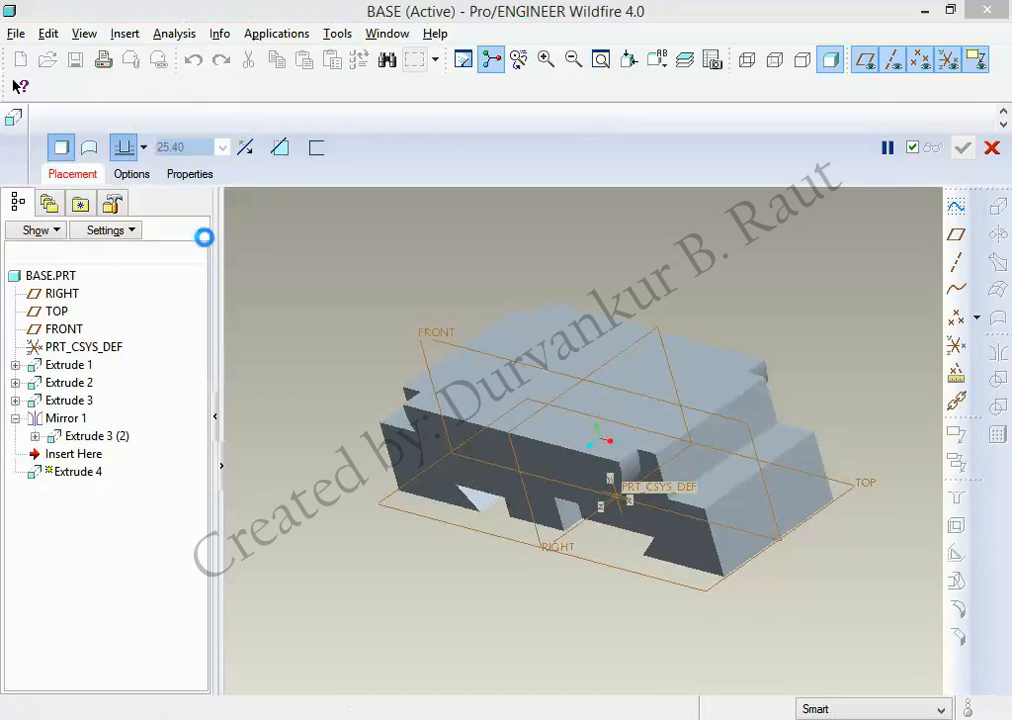
{"action": "left_click", "coordinate": [400, 410]}
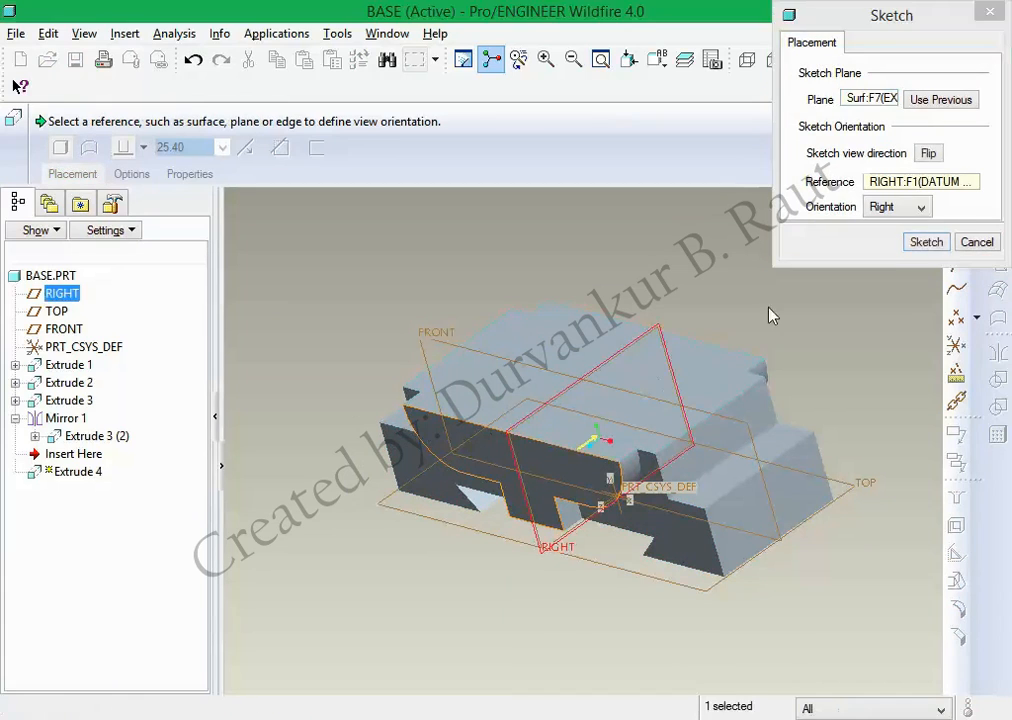
{"action": "left_click", "coordinate": [926, 242]}
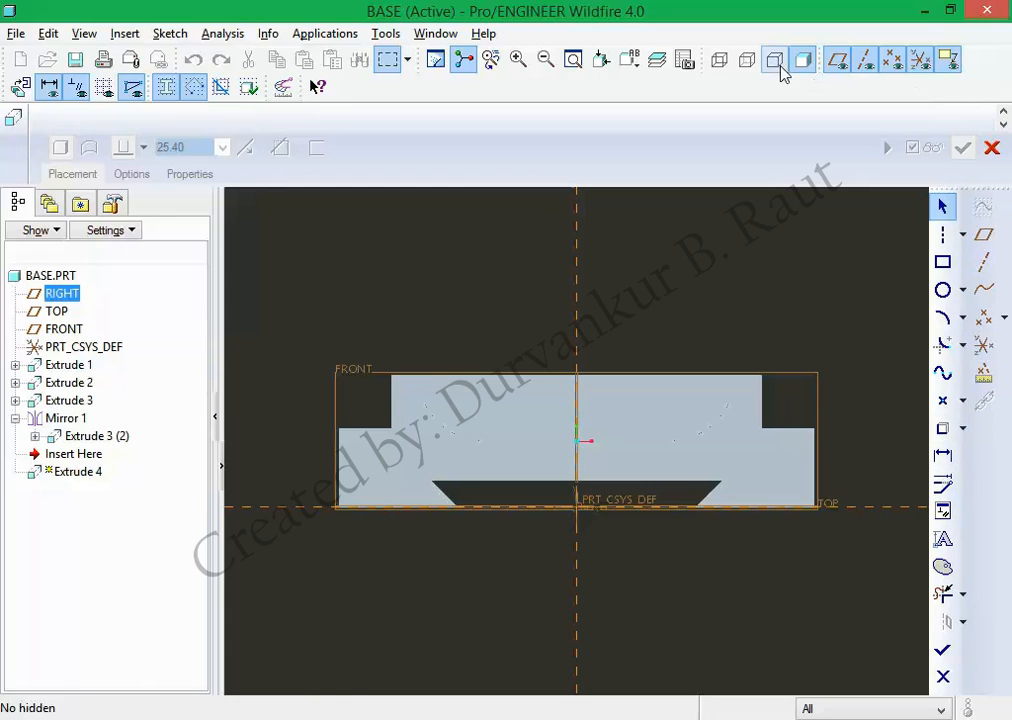
{"action": "left_click", "coordinate": [776, 62]}
{"action": "scroll", "coordinate": [662, 305], "scroll_direction": "down", "scroll_amount": 3}
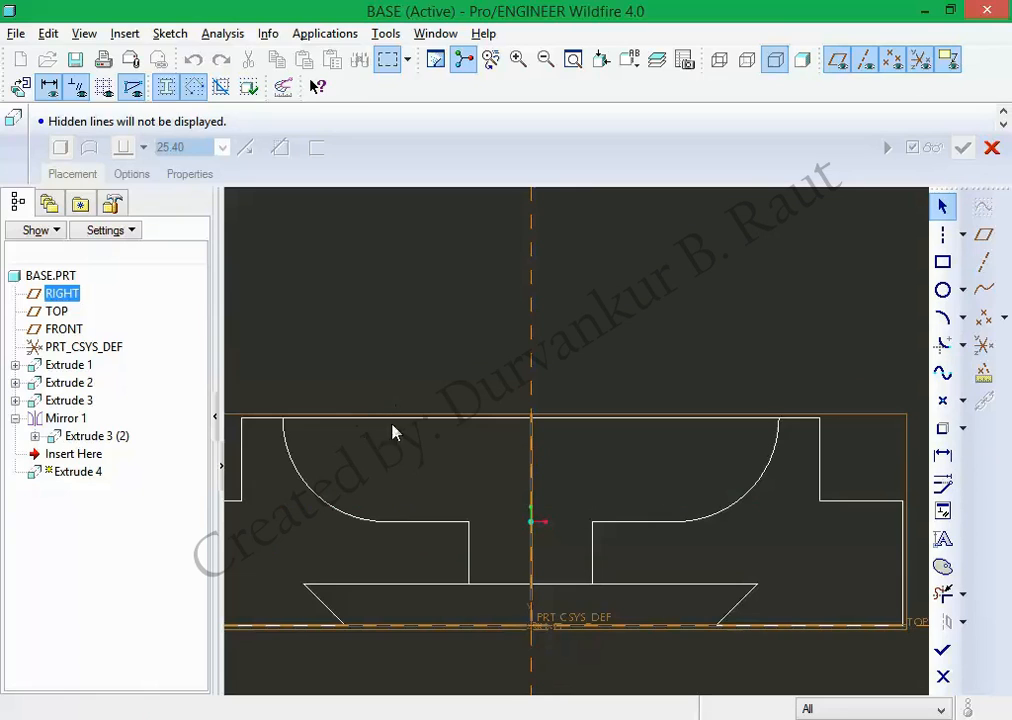
Check the bearing bores in the PDF and add the housing's two rounded arc surfaces as sketch references.
{"action": "key", "text": "alt+Tab"}
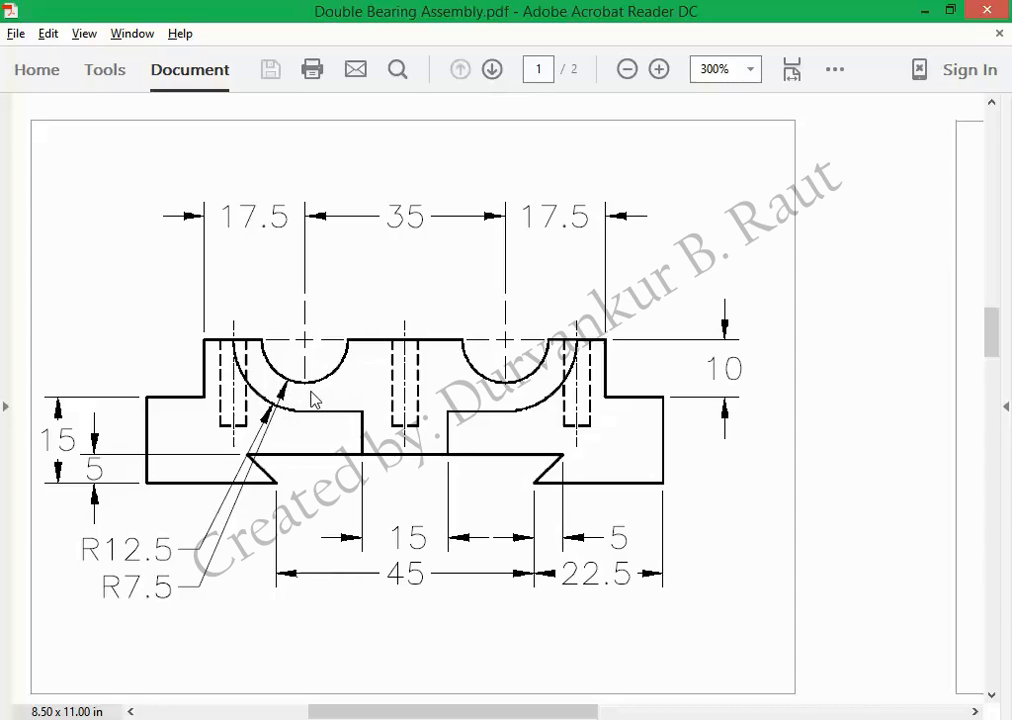
{"action": "key", "text": "alt+Tab"}
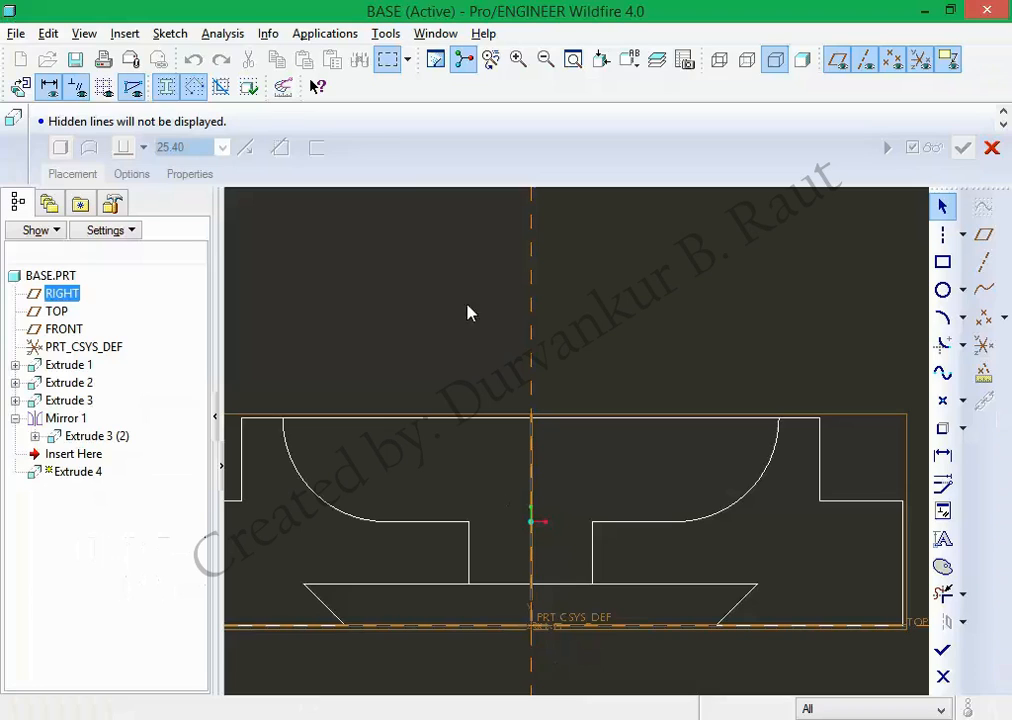
{"action": "left_click", "coordinate": [170, 33]}
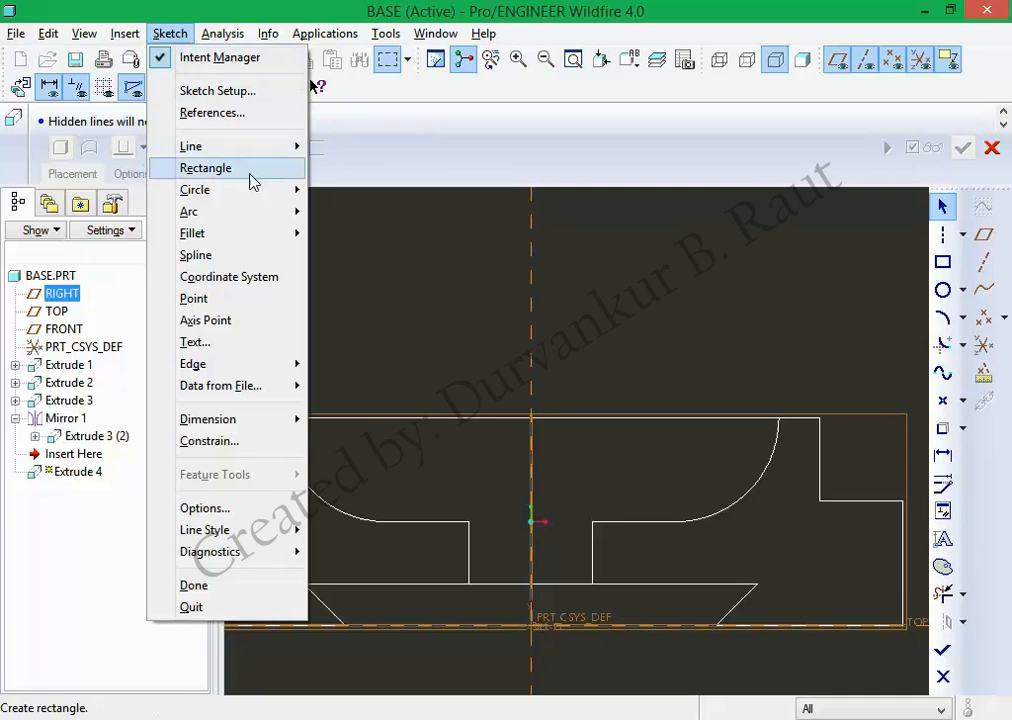
{"action": "left_click", "coordinate": [242, 118]}
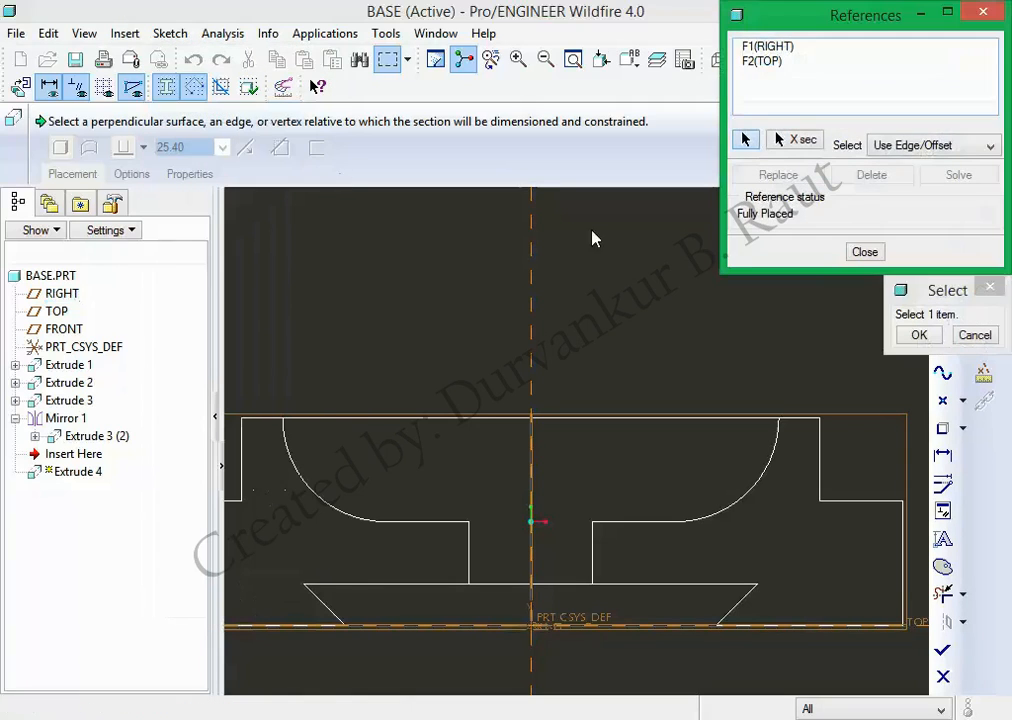
{"action": "left_click", "coordinate": [307, 492]}
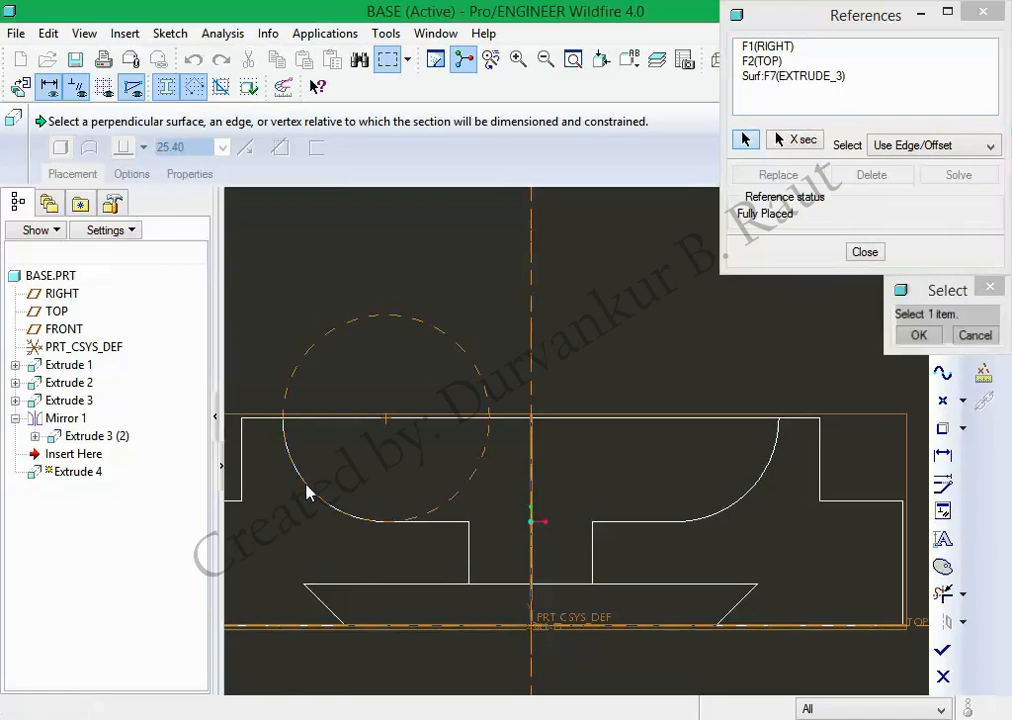
{"action": "left_click", "coordinate": [755, 487]}
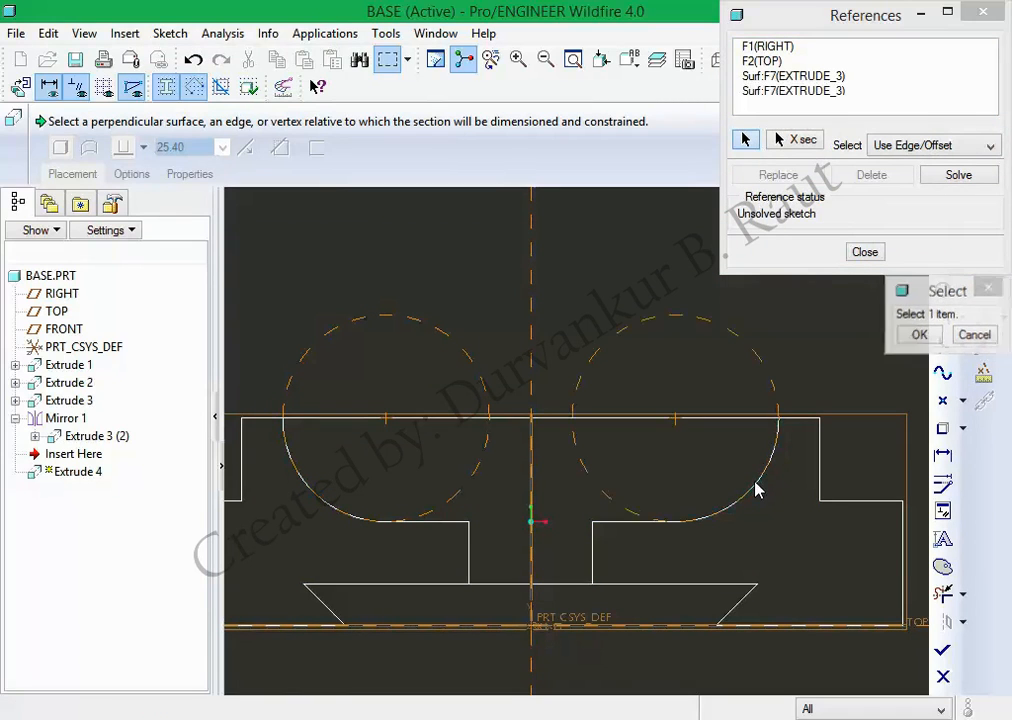
{"action": "left_click", "coordinate": [935, 175]}
{"action": "left_click", "coordinate": [865, 252]}
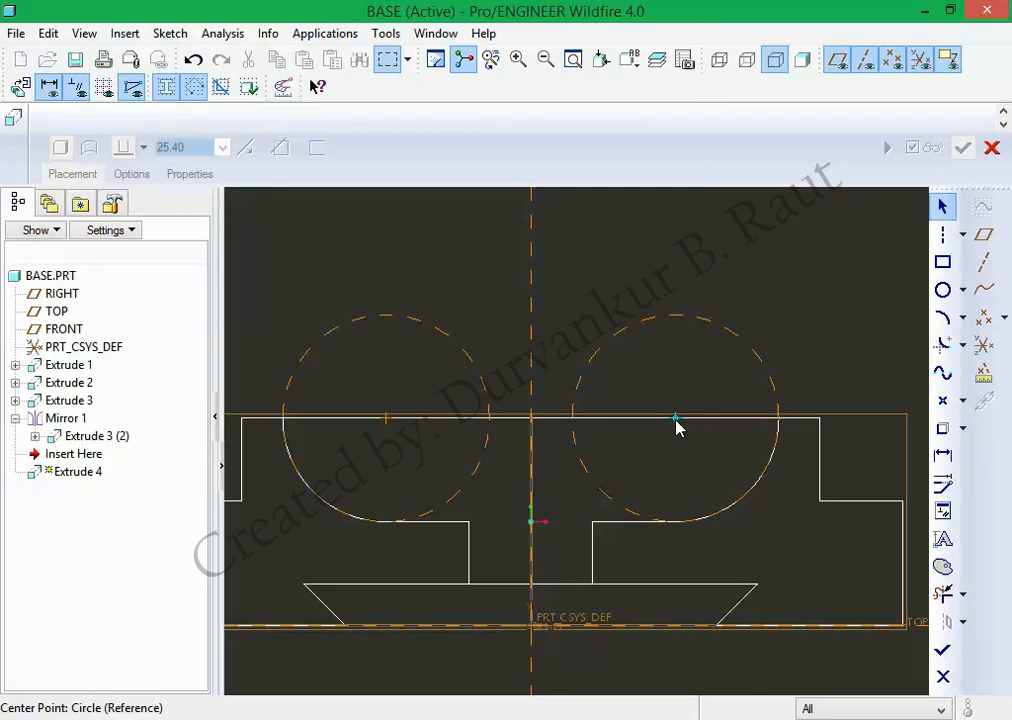
Draw two equal circles about 12.6 in diameter, centred on the two reference arc centres, and move their diameter dimension clear of the sketch.
{"action": "left_click", "coordinate": [942, 290]}
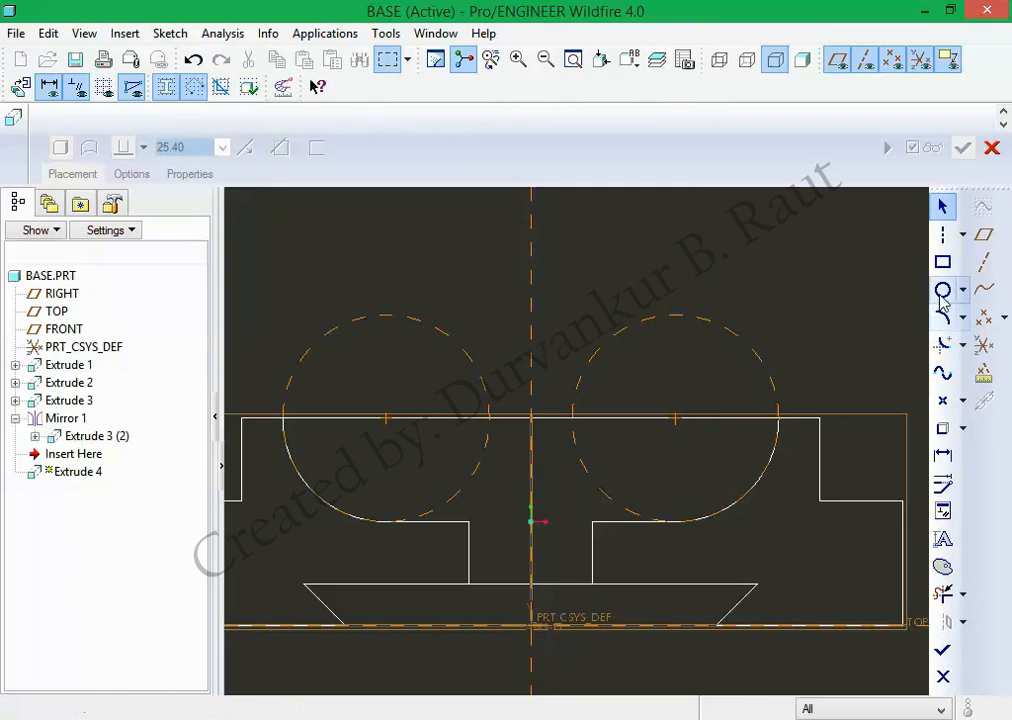
{"action": "left_click", "coordinate": [676, 419]}
{"action": "left_click", "coordinate": [693, 465]}
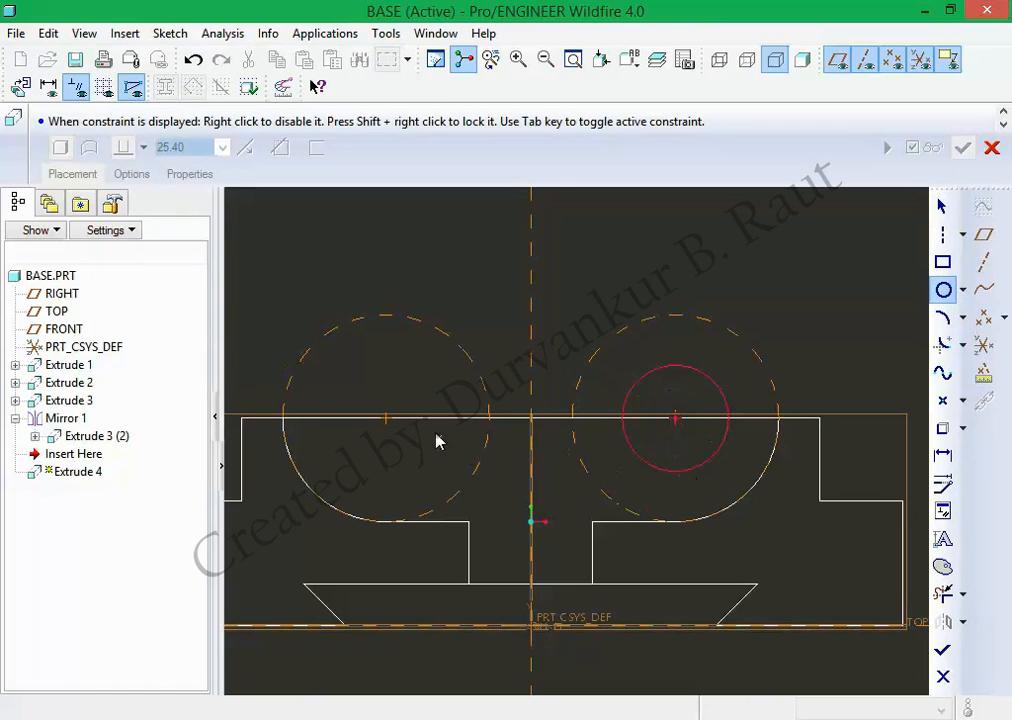
{"action": "left_click", "coordinate": [386, 418]}
{"action": "left_click", "coordinate": [409, 475]}
{"action": "middle_click", "coordinate": [480, 272]}
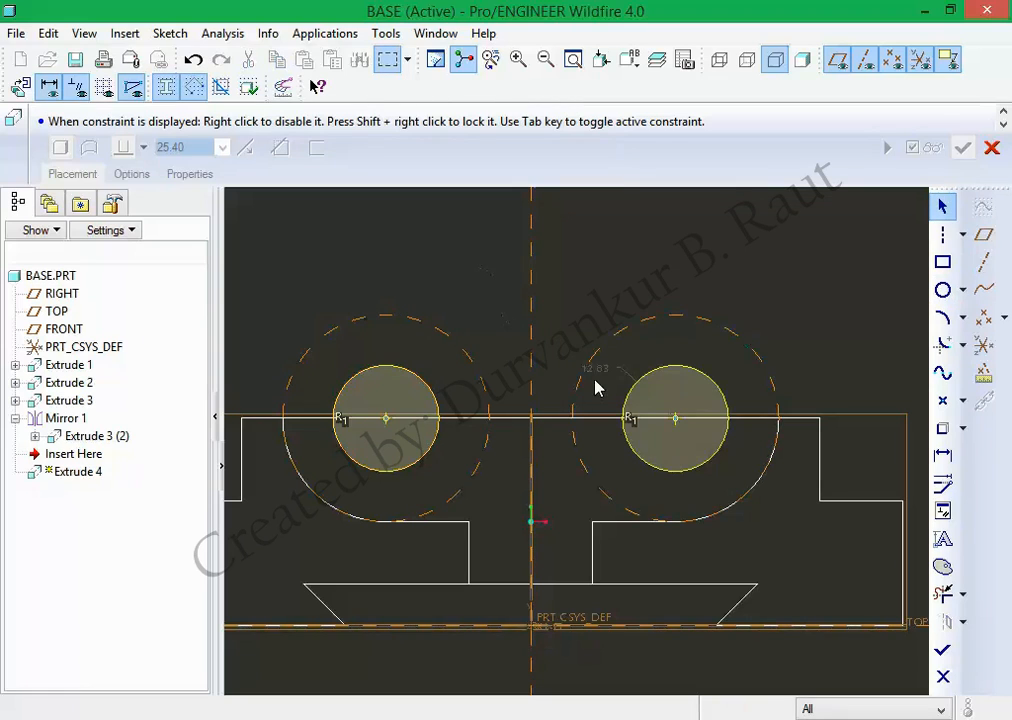
{"action": "left_click_drag", "start_coordinate": [716, 250], "coordinate": [758, 260]}
Check the bore radius in the PDF's base front view and dimension the bore circles with a radius of 7.5.
{"action": "key", "text": "alt+Tab"}
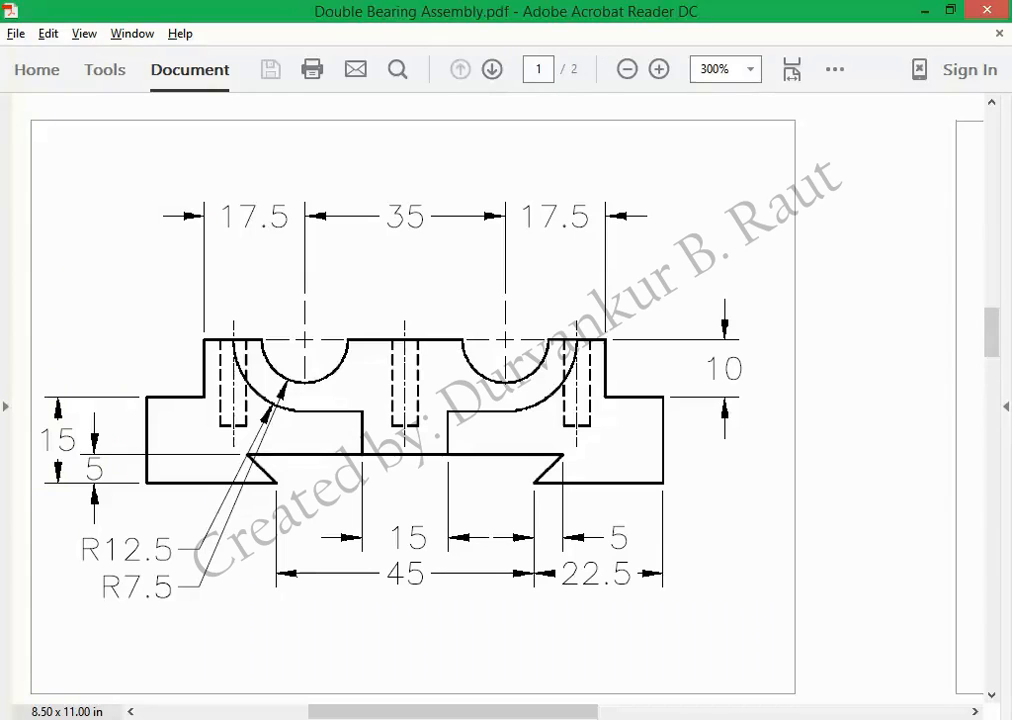
{"action": "key", "text": "alt+Tab"}
{"action": "left_click", "coordinate": [943, 429]}
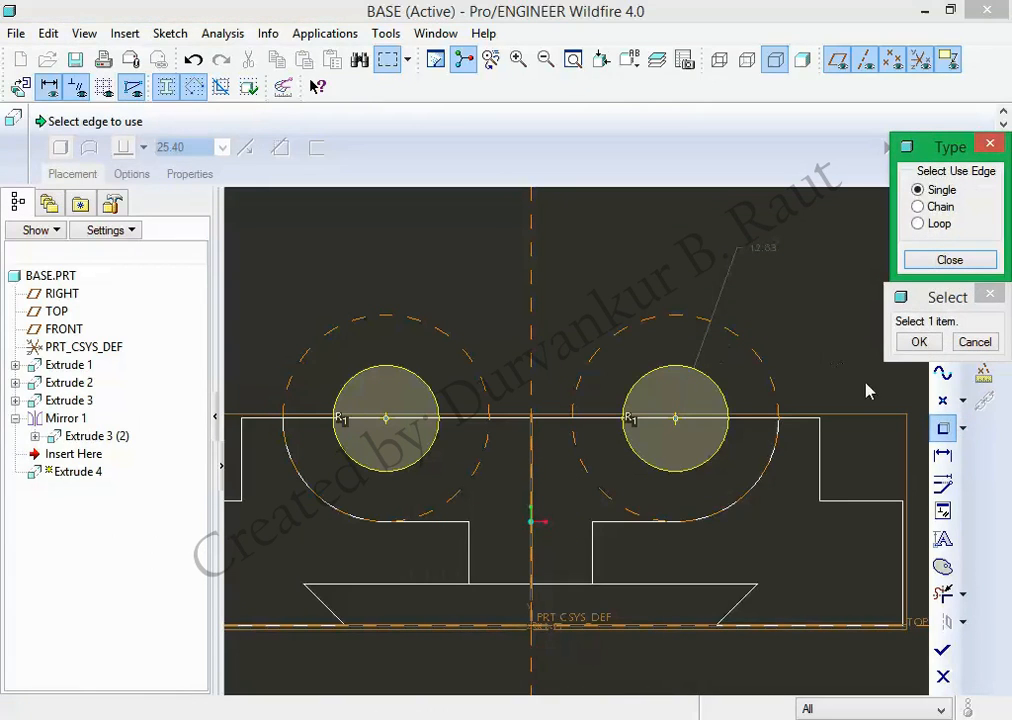
{"action": "left_click", "coordinate": [950, 260]}
{"action": "left_click", "coordinate": [724, 396]}
{"action": "middle_click", "coordinate": [786, 354]}
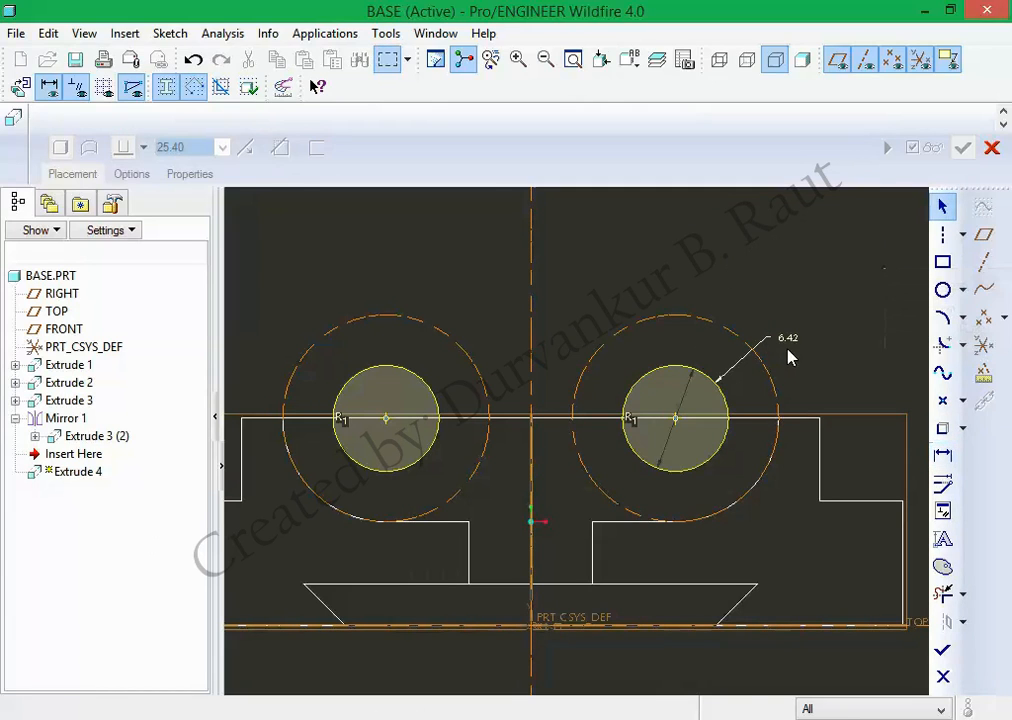
{"action": "double_click", "coordinate": [789, 345]}
{"action": "type", "text": "7.5"}
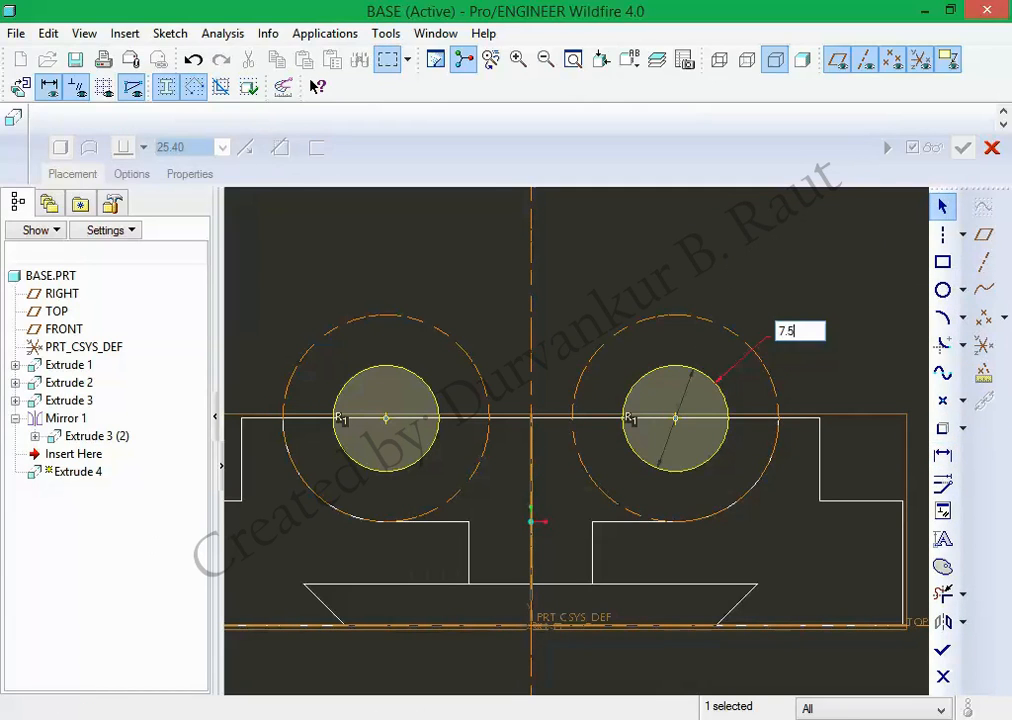
{"action": "key", "text": "Return"}
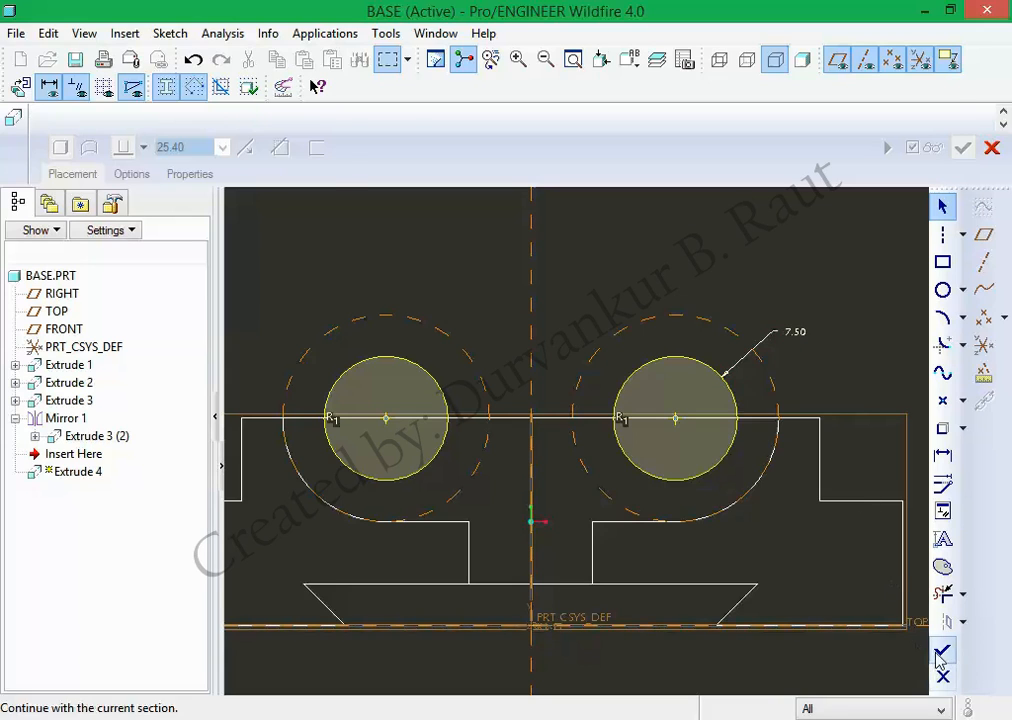
Finish the sketch and extrude the two circles as a cut through all of the base, displaying the model shaded.
{"action": "left_click", "coordinate": [942, 650]}
{"action": "middle_click_drag", "start_coordinate": [712, 264], "coordinate": [519, 492]}
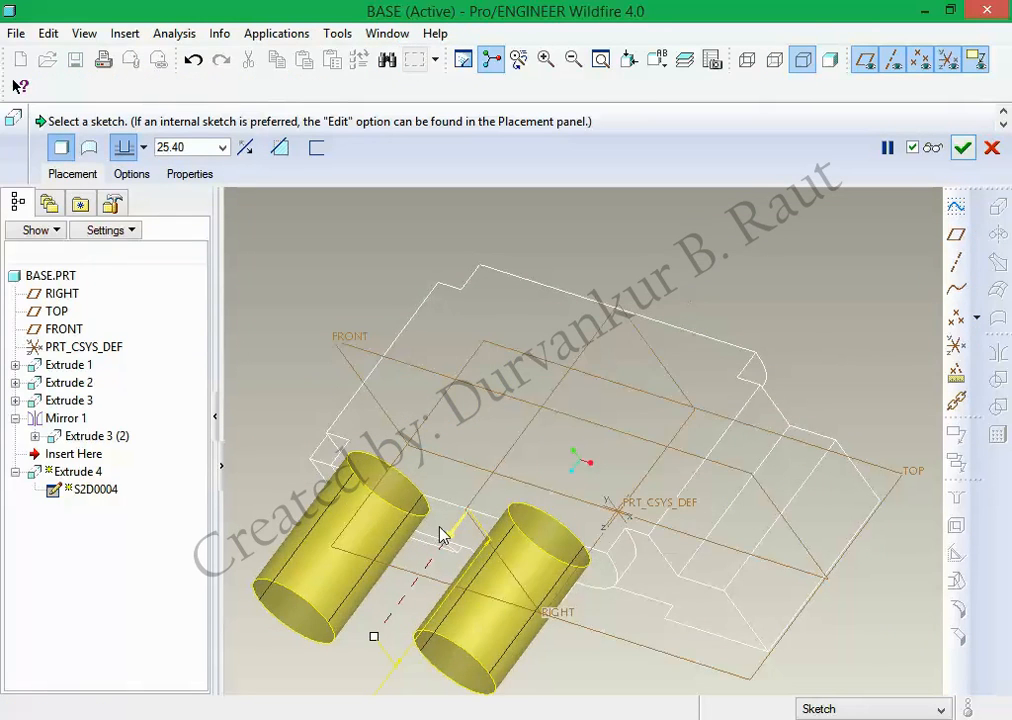
{"action": "left_click", "coordinate": [448, 536]}
{"action": "left_click", "coordinate": [280, 147]}
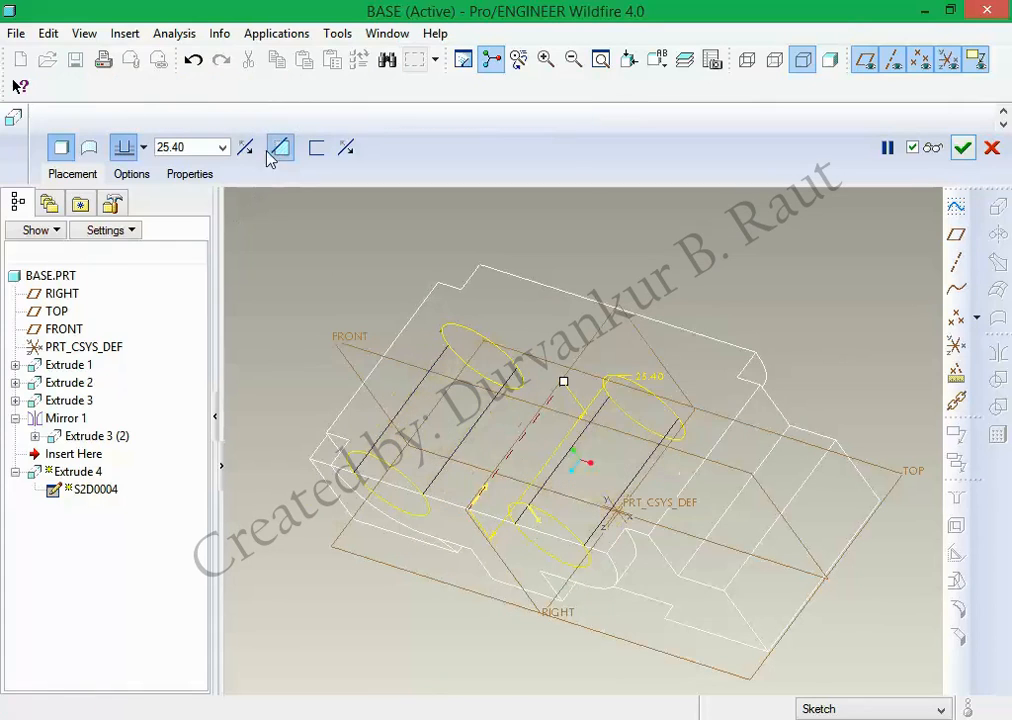
{"action": "left_click", "coordinate": [143, 147]}
{"action": "left_click", "coordinate": [122, 263]}
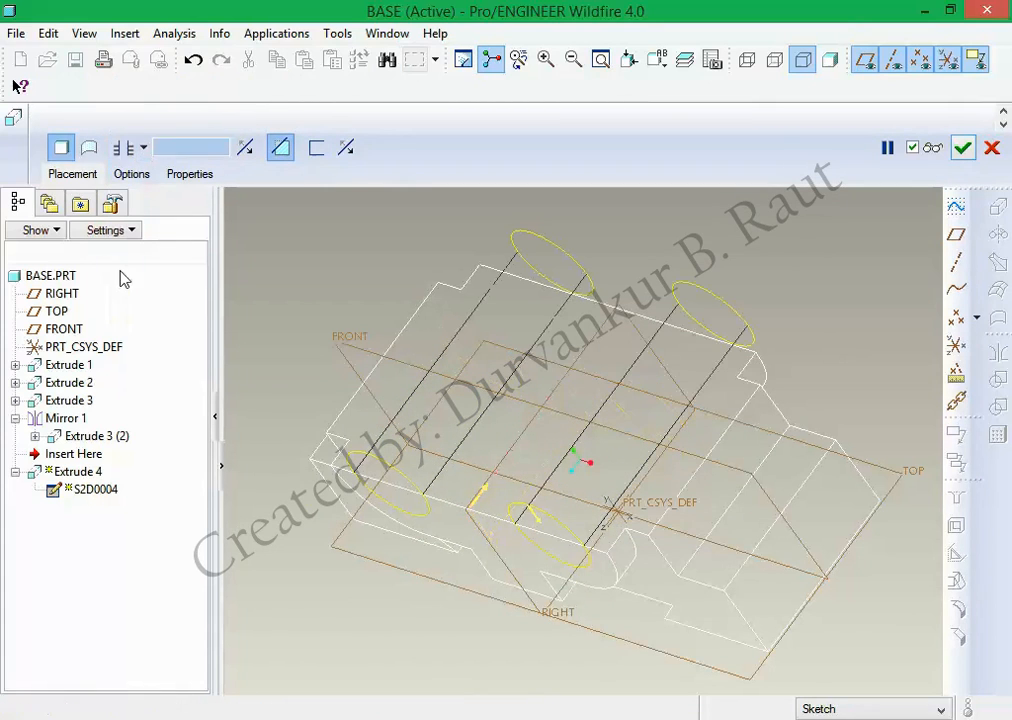
{"action": "left_click", "coordinate": [962, 150]}
{"action": "left_click", "coordinate": [878, 229]}
{"action": "middle_click_drag", "start_coordinate": [878, 229], "coordinate": [844, 93]}
{"action": "left_click", "coordinate": [830, 60]}
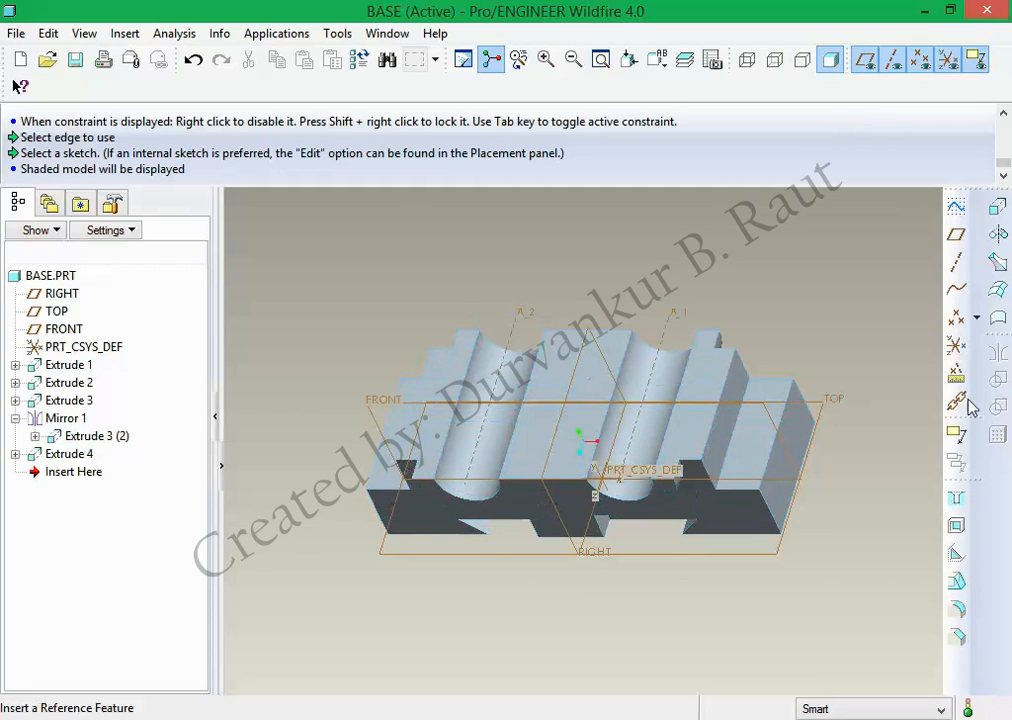
Start a new extrude feature with an internal sketch on the base's flat upper face.
{"action": "left_click", "coordinate": [997, 205]}
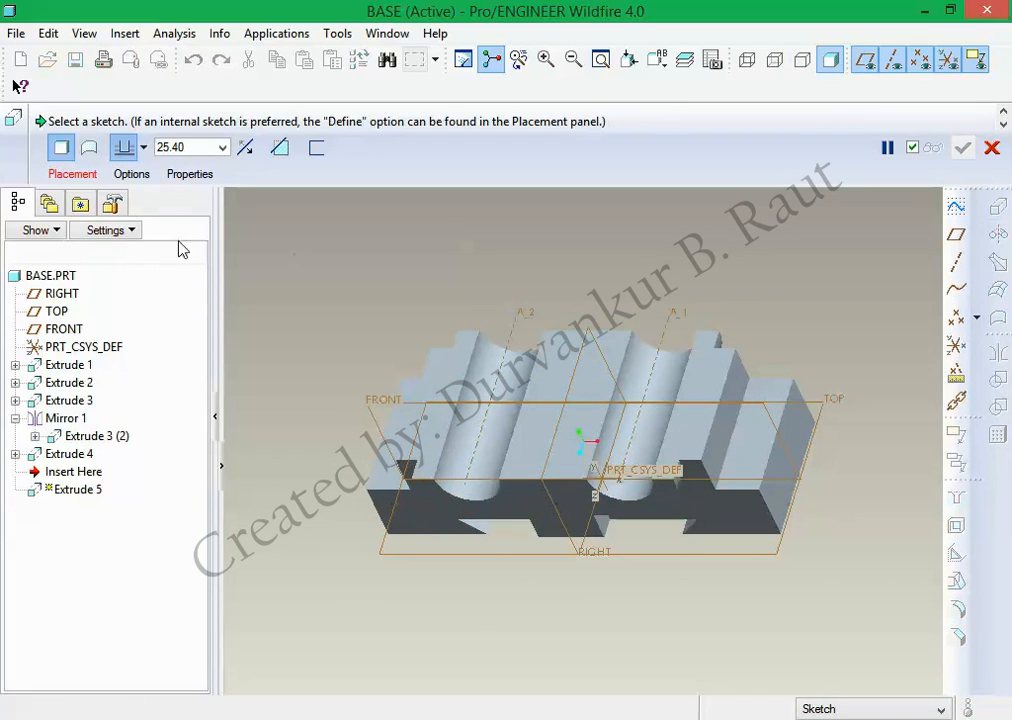
{"action": "left_click", "coordinate": [78, 178]}
{"action": "left_click", "coordinate": [212, 222]}
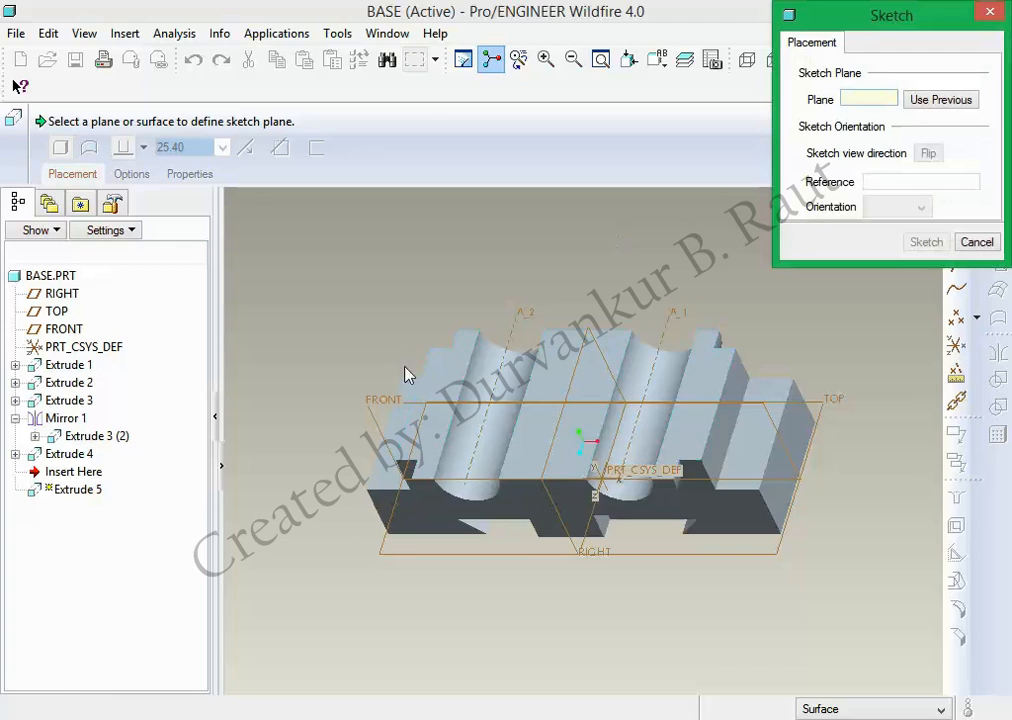
{"action": "left_click", "coordinate": [453, 372]}
{"action": "left_click", "coordinate": [926, 241]}
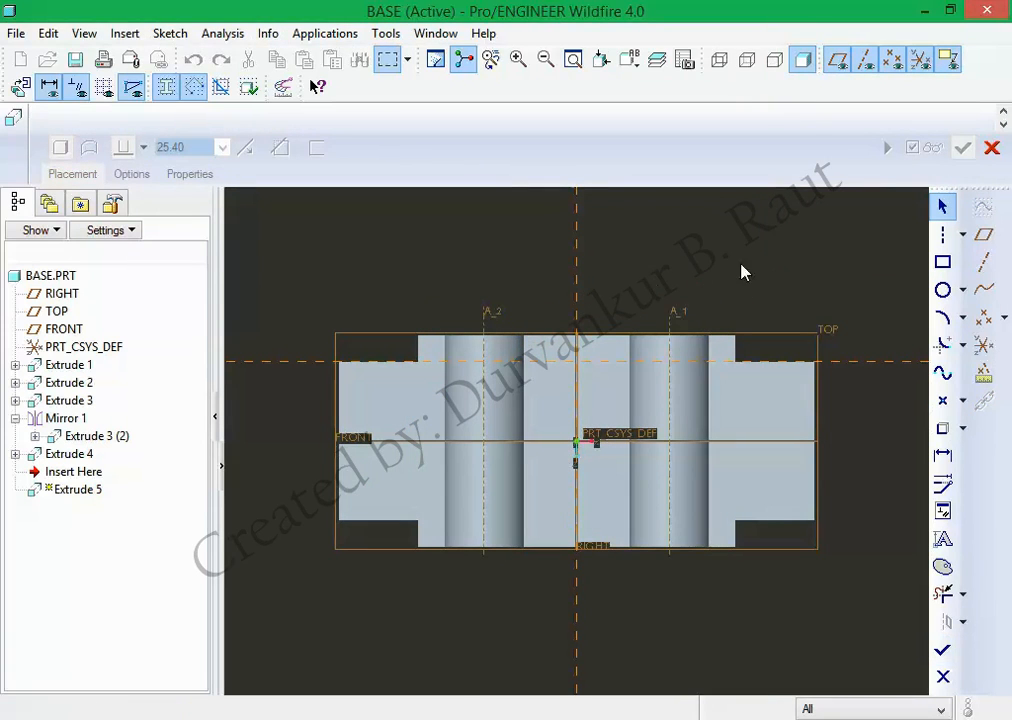
Draw two equal circles about 7.2 in diameter on the vertical centre reference, at the base's upper and lower edges.
{"action": "left_click", "coordinate": [943, 290]}
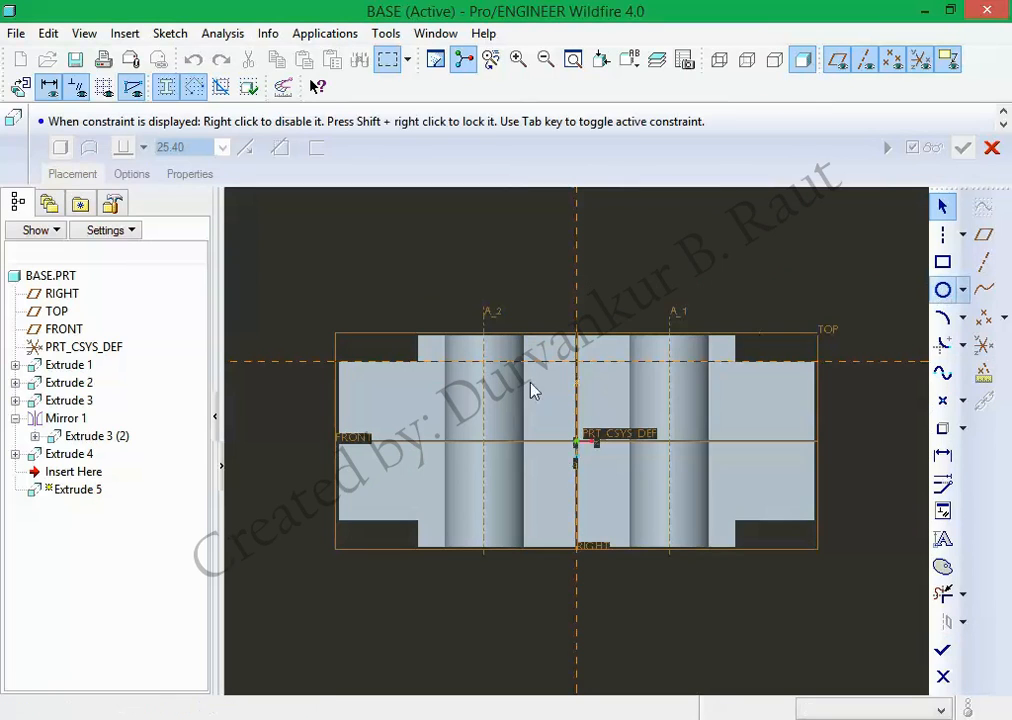
{"action": "left_click", "coordinate": [576, 361]}
{"action": "left_click", "coordinate": [582, 381]}
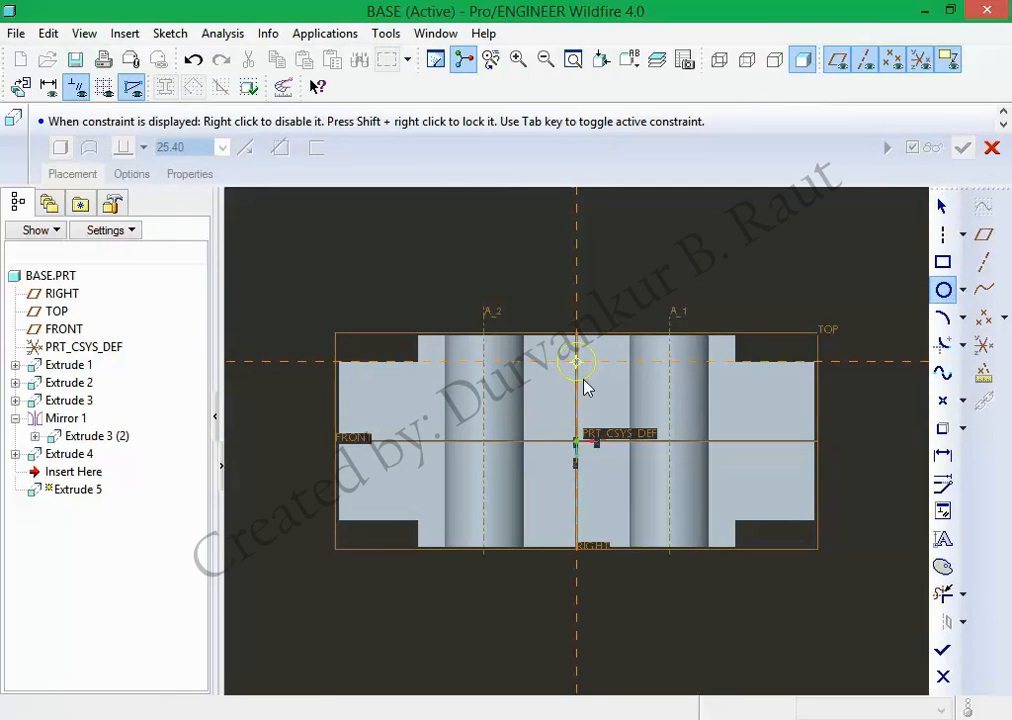
{"action": "left_click", "coordinate": [576, 521]}
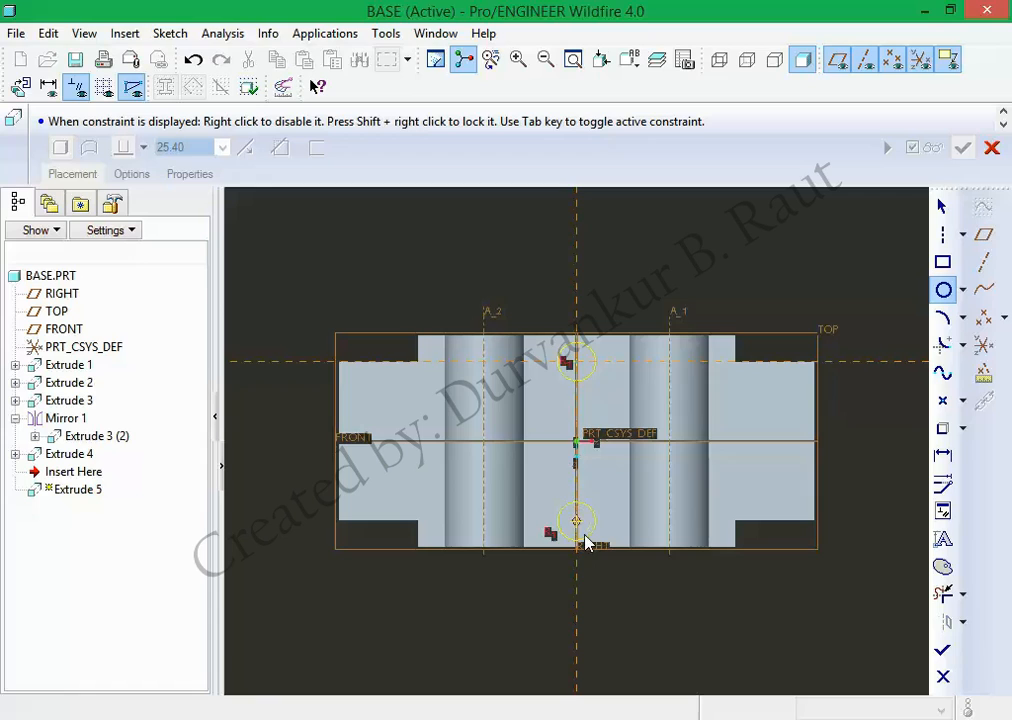
{"action": "left_click", "coordinate": [587, 542]}
Draw four more hole circles, two near each end about 30 from the centre reference, and show the model's hidden lines in grey.
{"action": "left_click", "coordinate": [735, 397]}
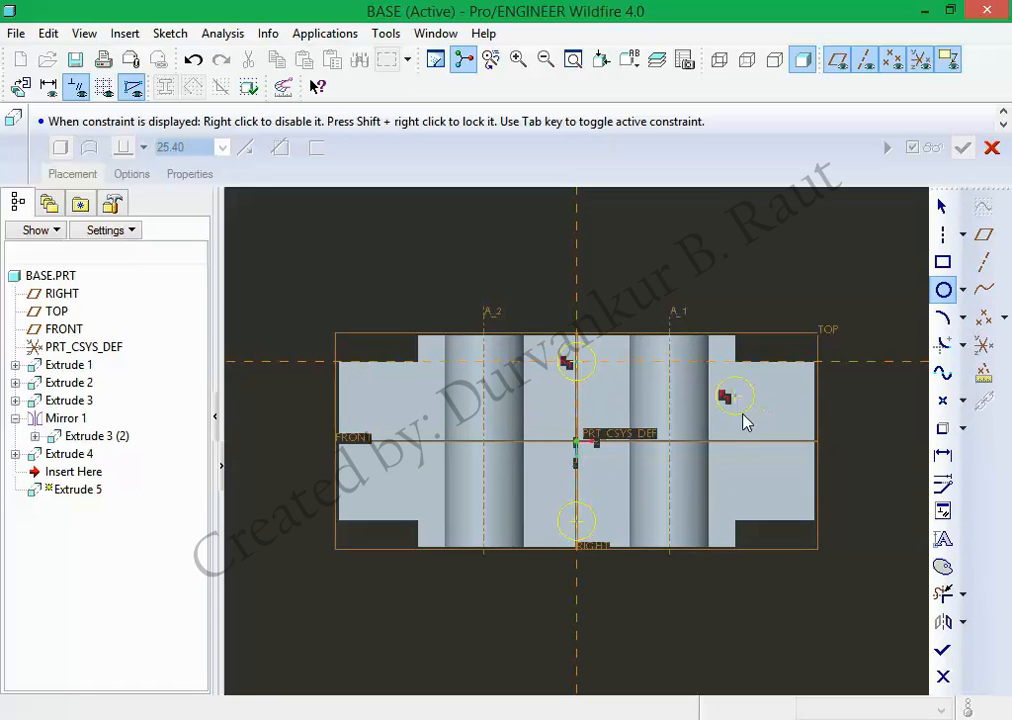
{"action": "left_click", "coordinate": [745, 419]}
{"action": "left_click", "coordinate": [737, 483]}
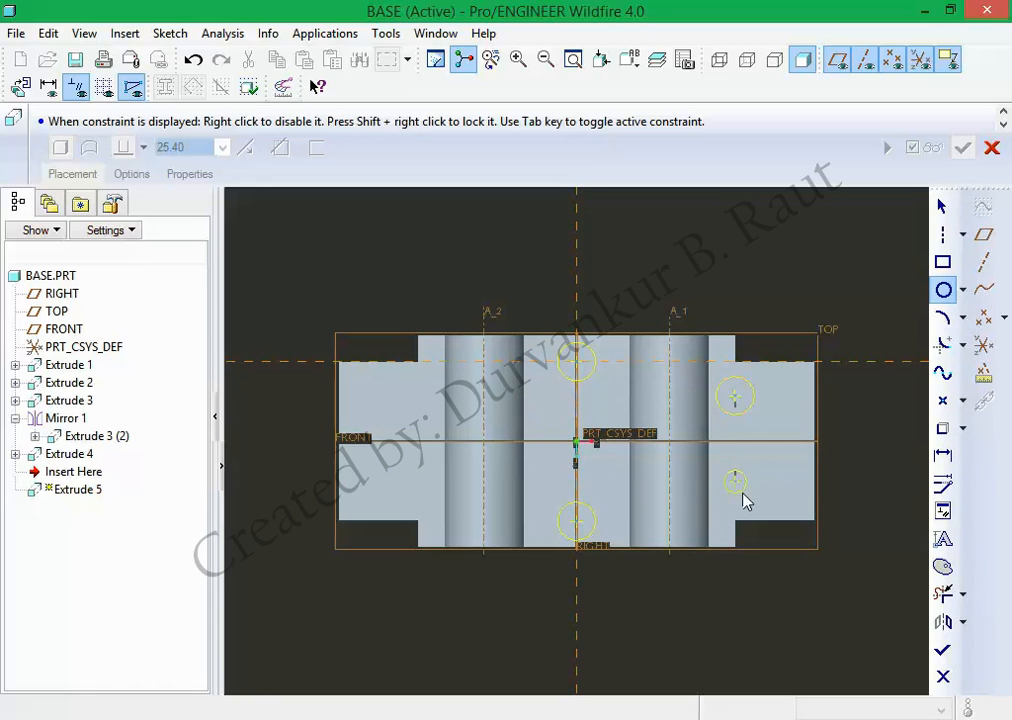
{"action": "left_click", "coordinate": [745, 505]}
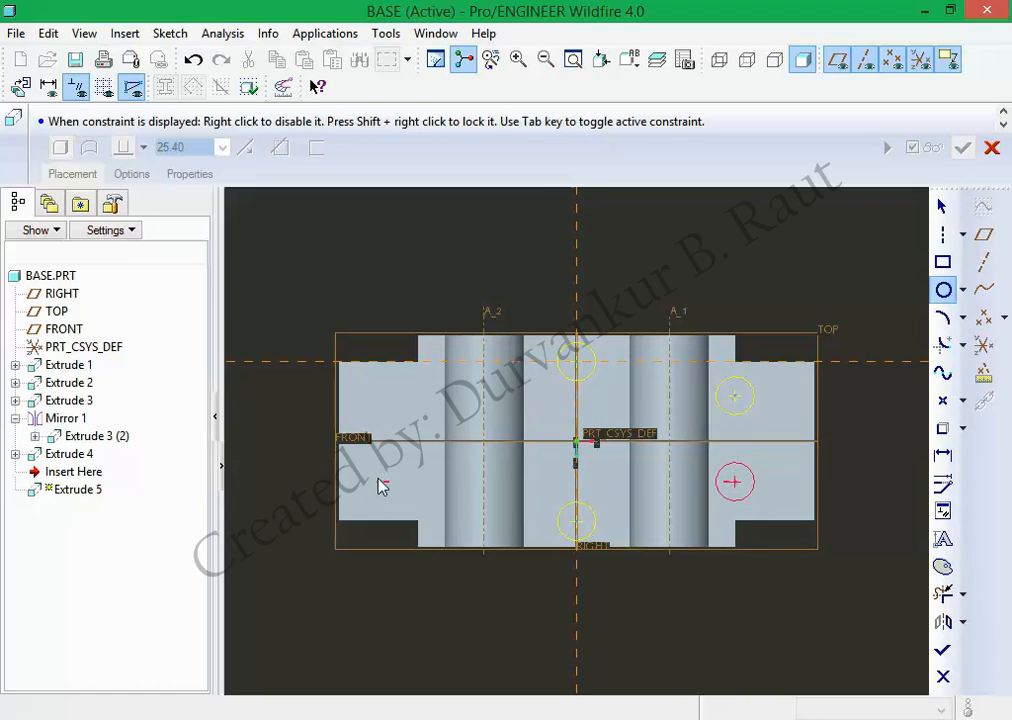
{"action": "left_click", "coordinate": [415, 495]}
{"action": "left_click", "coordinate": [422, 514]}
{"action": "left_click", "coordinate": [419, 398]}
{"action": "left_click", "coordinate": [421, 411]}
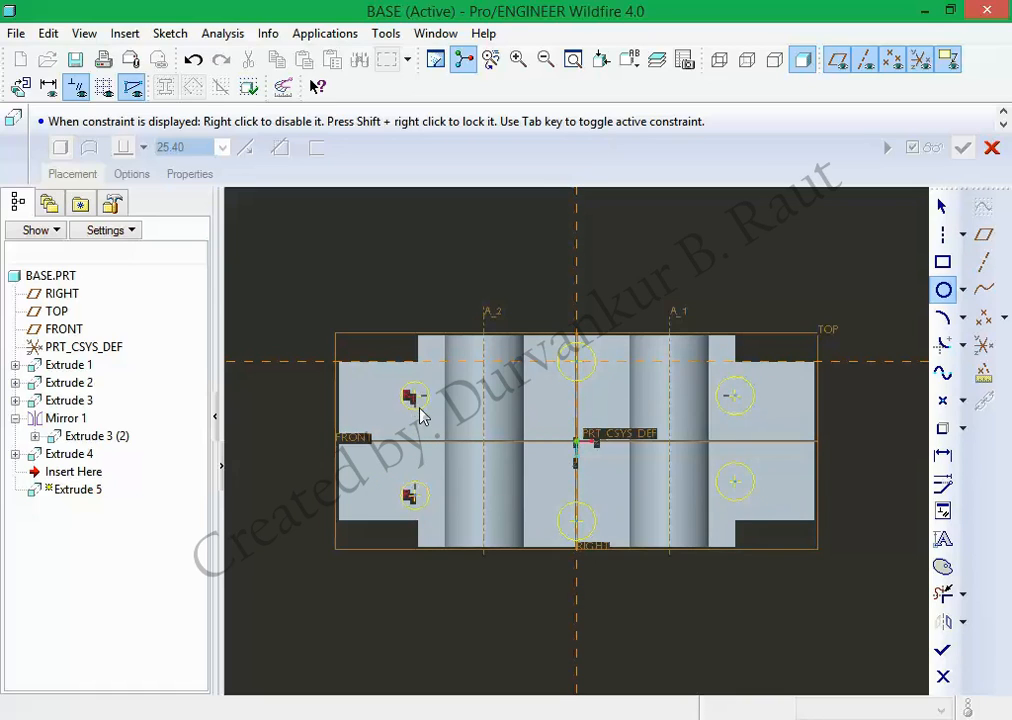
{"action": "middle_click", "coordinate": [423, 430]}
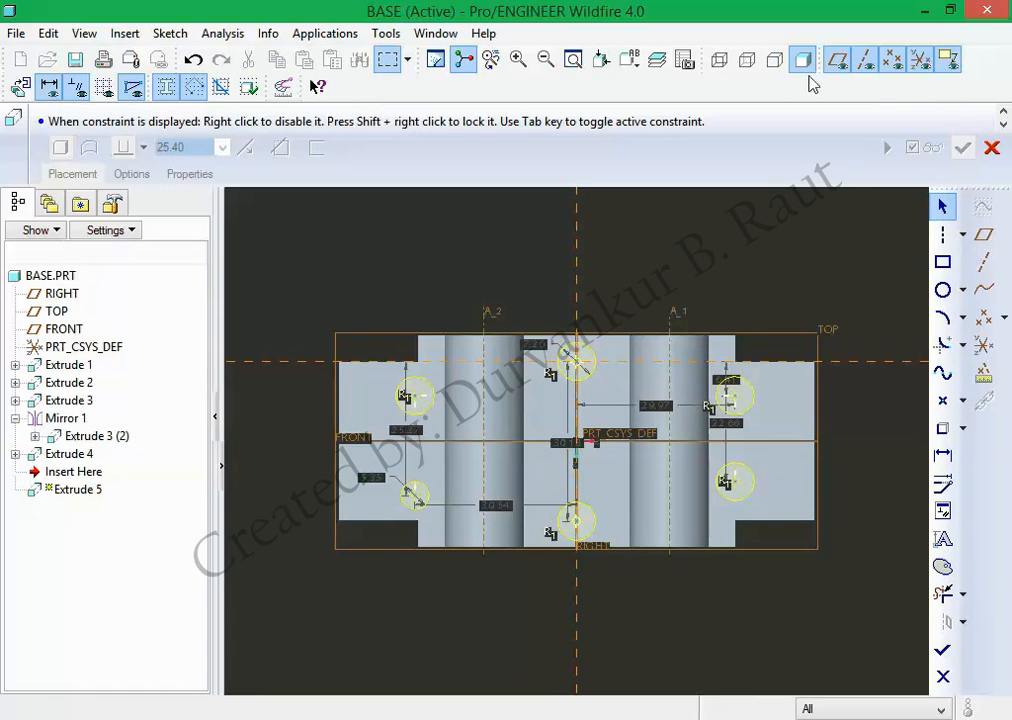
{"action": "left_click", "coordinate": [747, 60]}
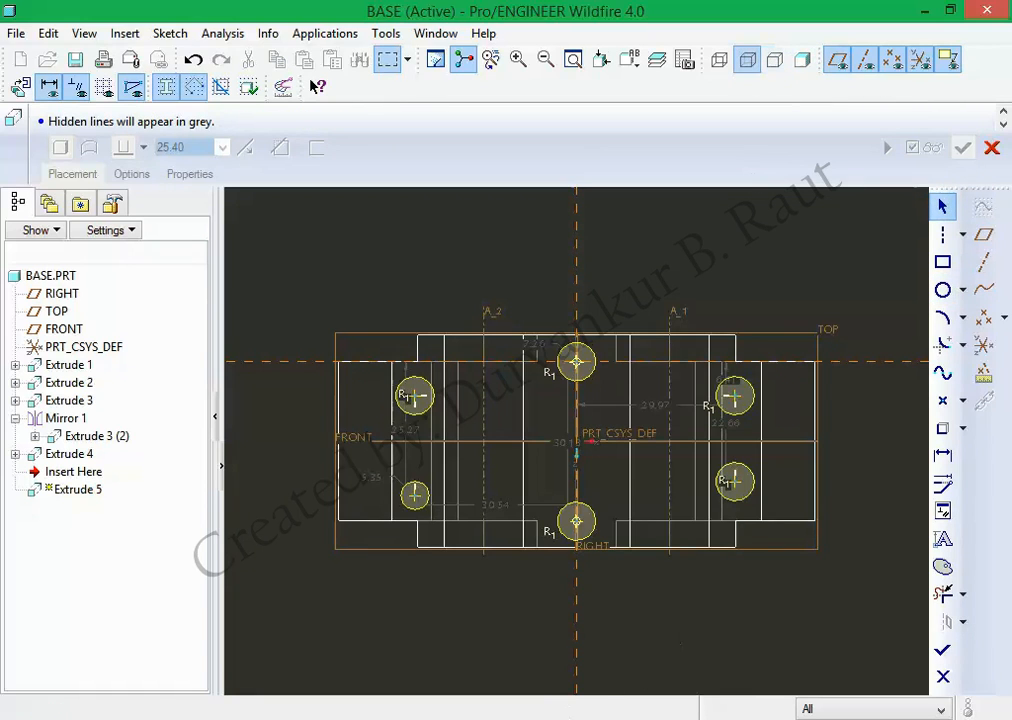
Examine the base's top and front views in the PDF for the six holes' positions, diameter and depth.
{"action": "key", "text": "alt+Tab"}
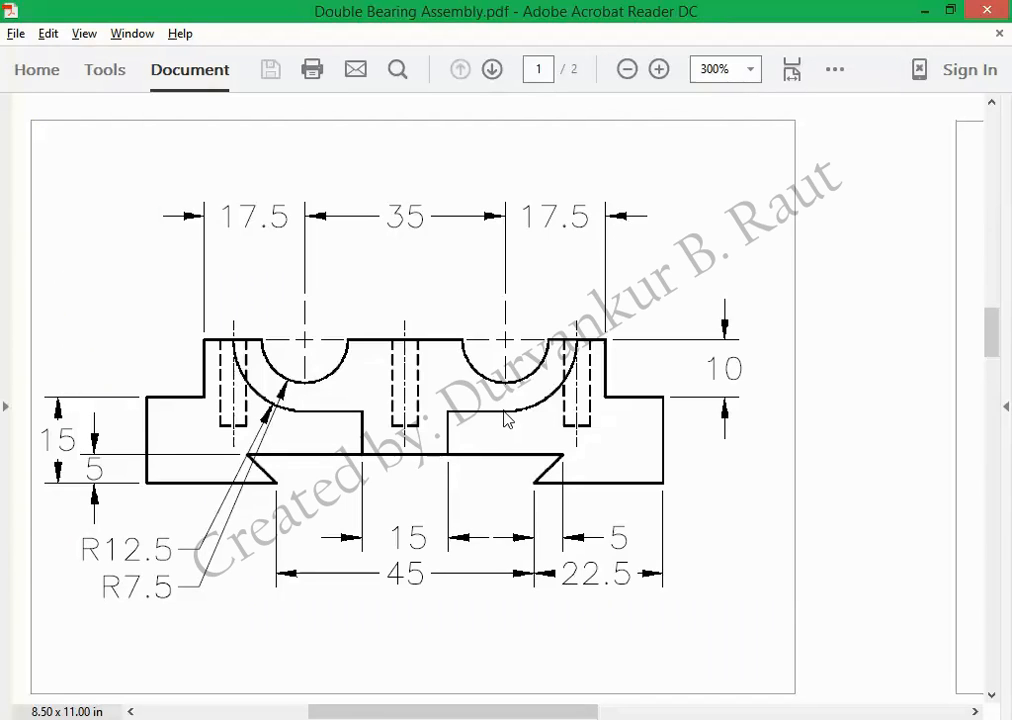
{"action": "scroll", "coordinate": [505, 420], "scroll_direction": "up", "scroll_amount": 1, "text": "ctrl"}
{"action": "scroll", "coordinate": [505, 420], "scroll_direction": "down", "scroll_amount": 2, "text": "ctrl"}
{"action": "scroll", "coordinate": [504, 225], "scroll_direction": "up", "scroll_amount": 3}
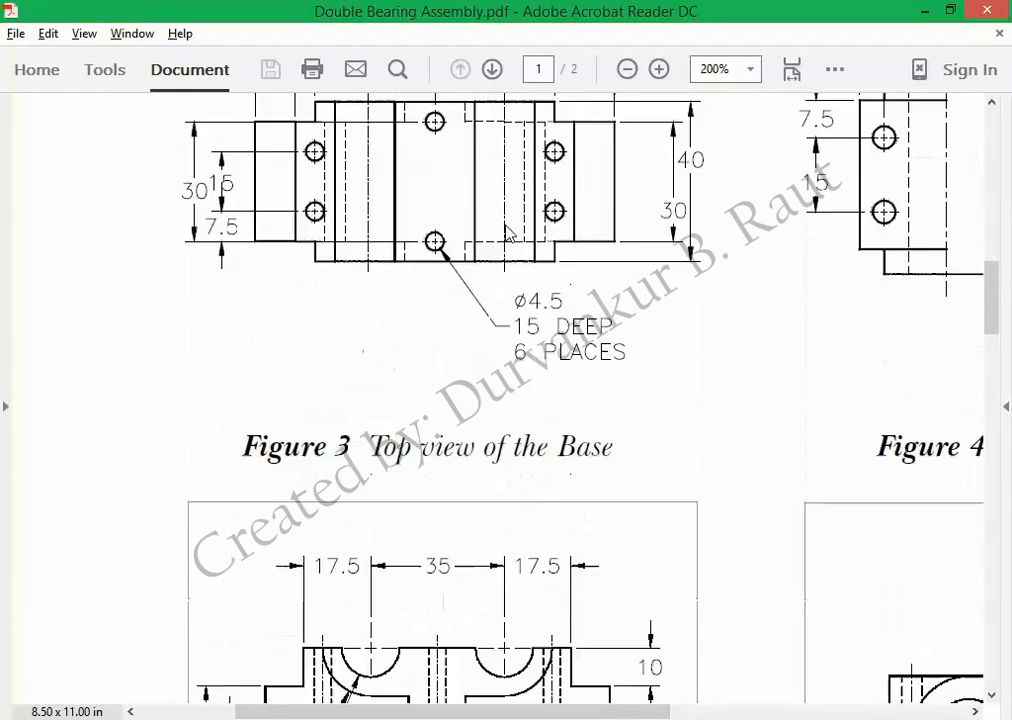
{"action": "scroll", "coordinate": [507, 232], "scroll_direction": "up", "scroll_amount": 3}
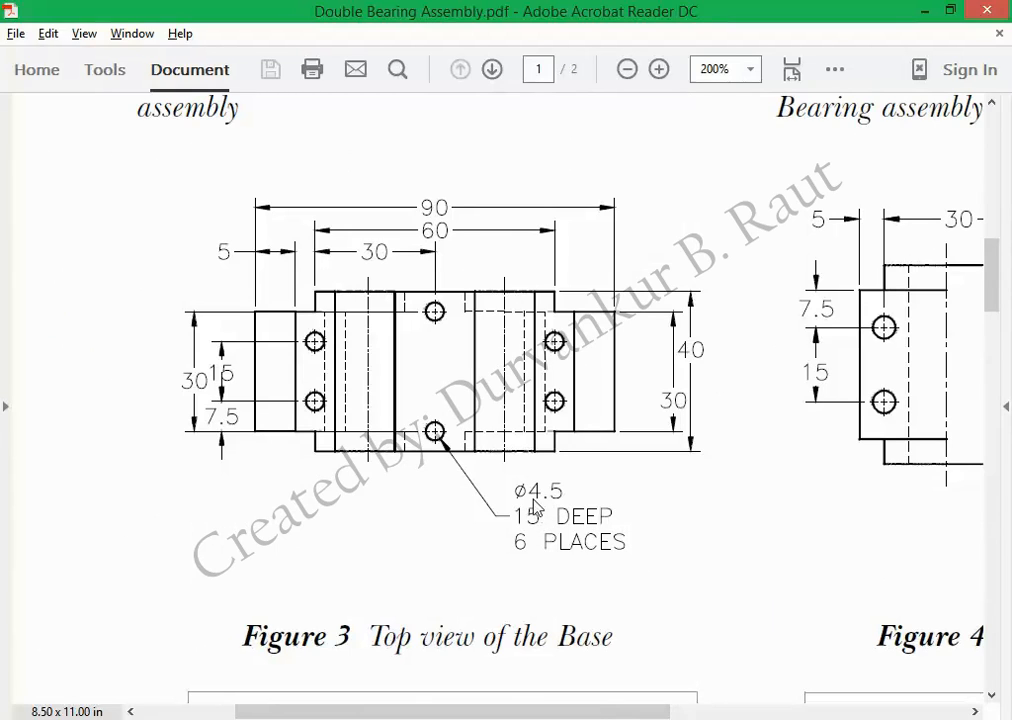
{"action": "scroll", "coordinate": [535, 508], "scroll_direction": "down", "scroll_amount": 5}
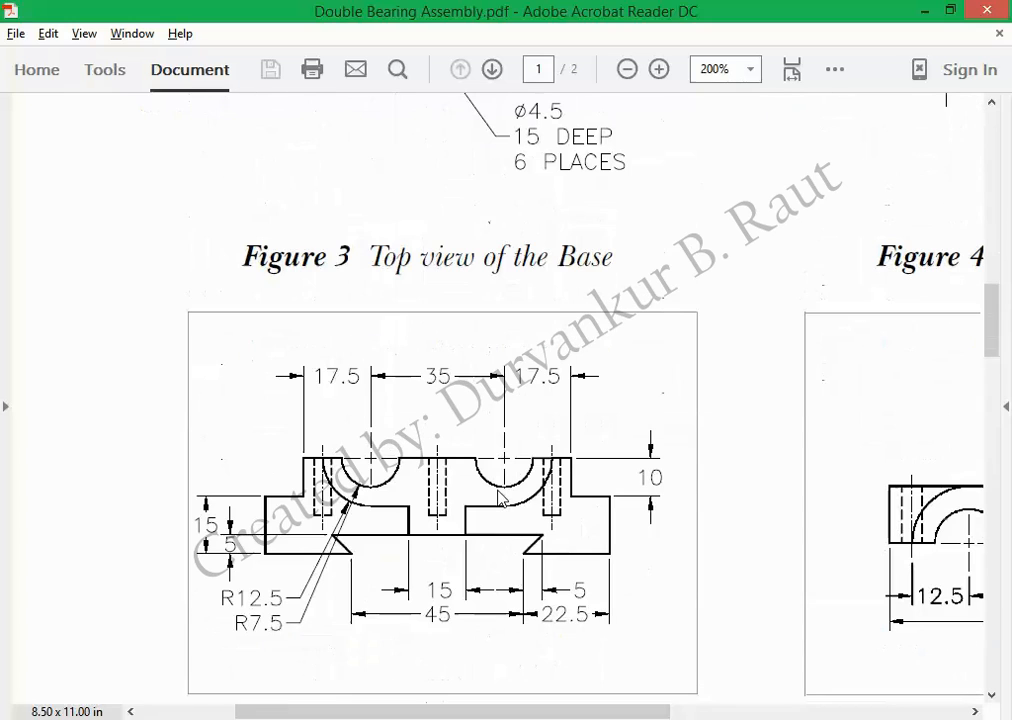
{"action": "scroll", "coordinate": [562, 486], "scroll_direction": "up", "scroll_amount": 5}
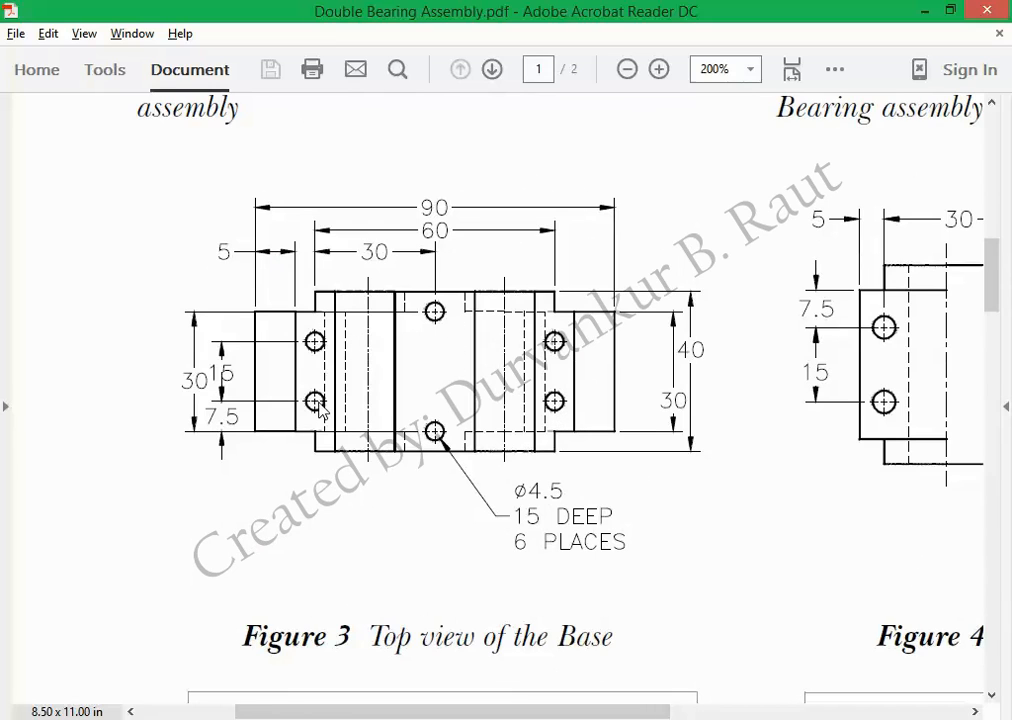
{"action": "scroll", "coordinate": [375, 332], "scroll_direction": "down", "scroll_amount": 2}
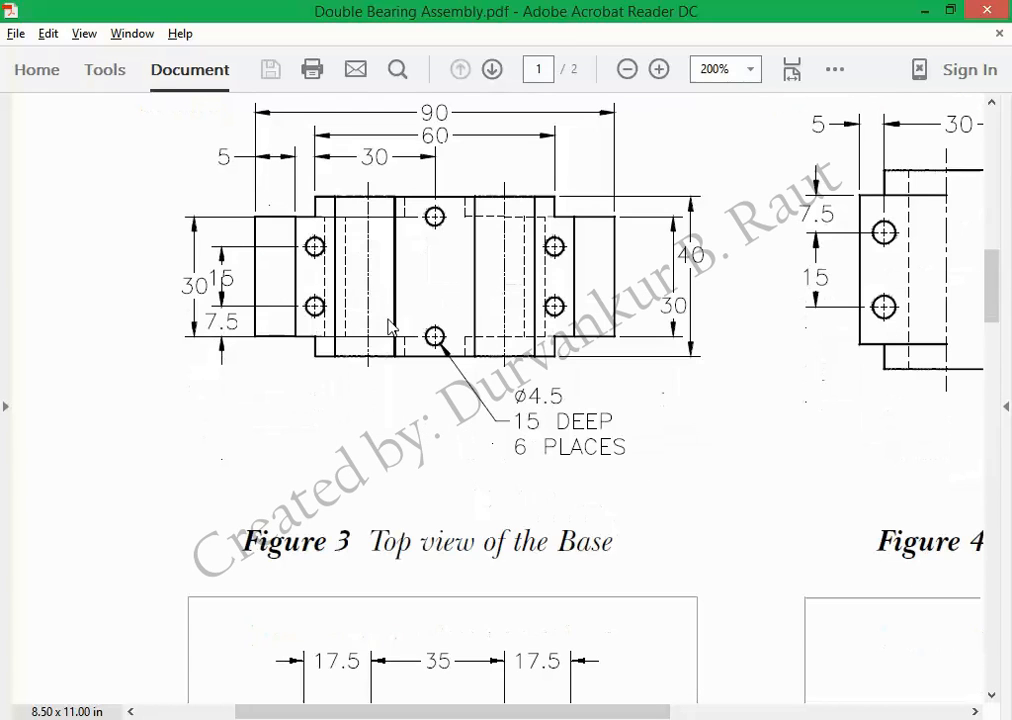
{"action": "key", "text": "alt+Tab"}
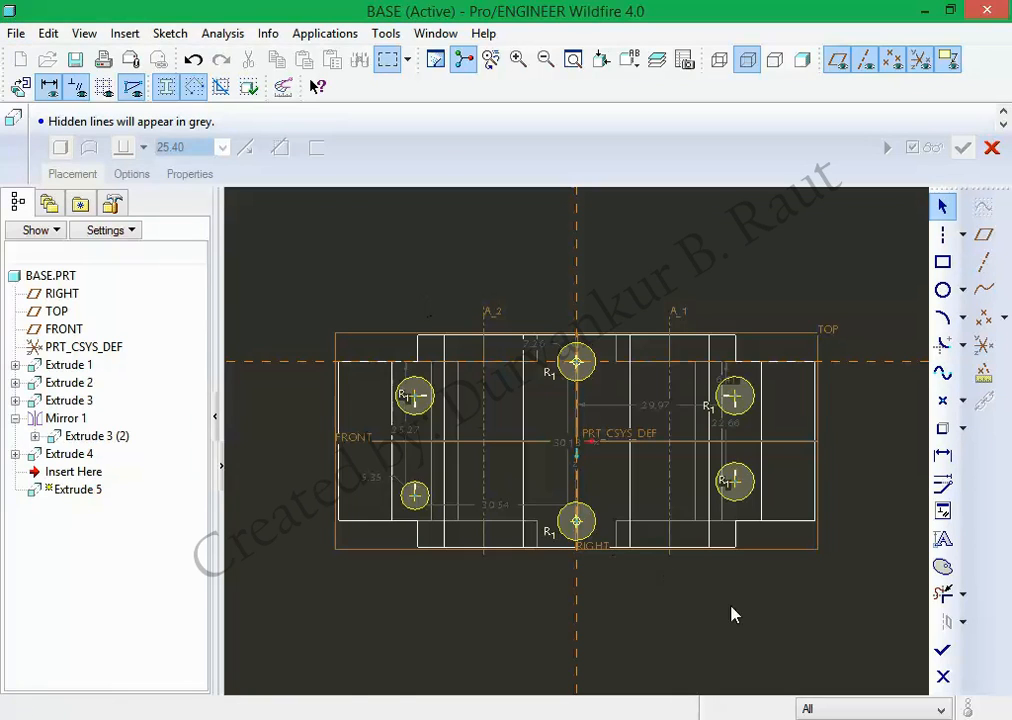
{"action": "key", "text": "alt+Tab"}
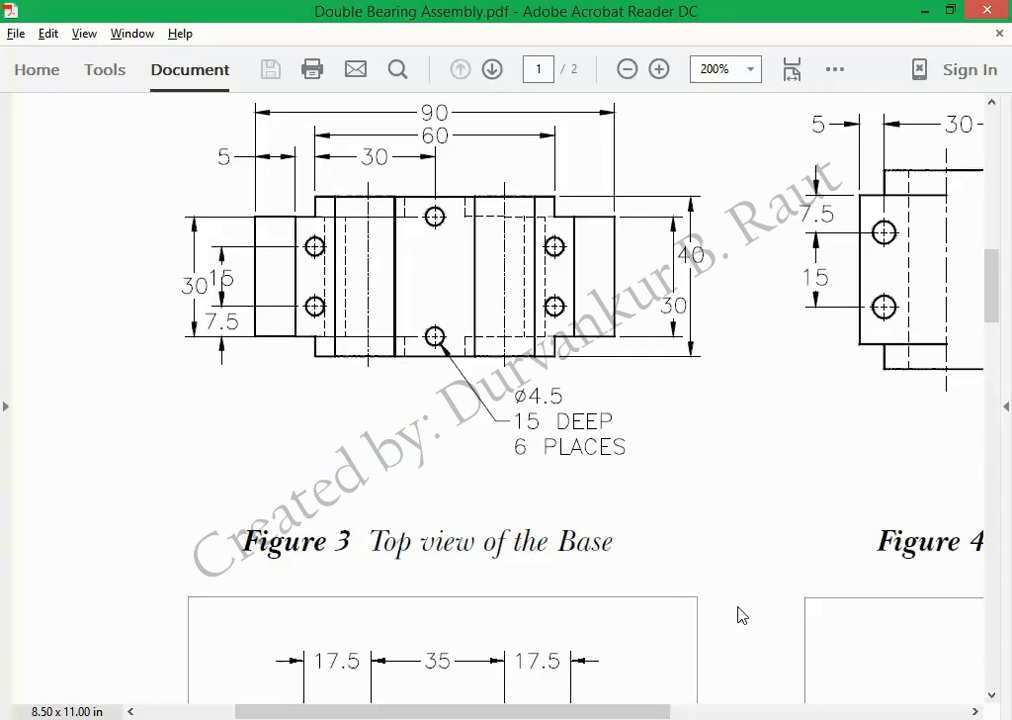
{"action": "key", "text": "alt+Tab"}
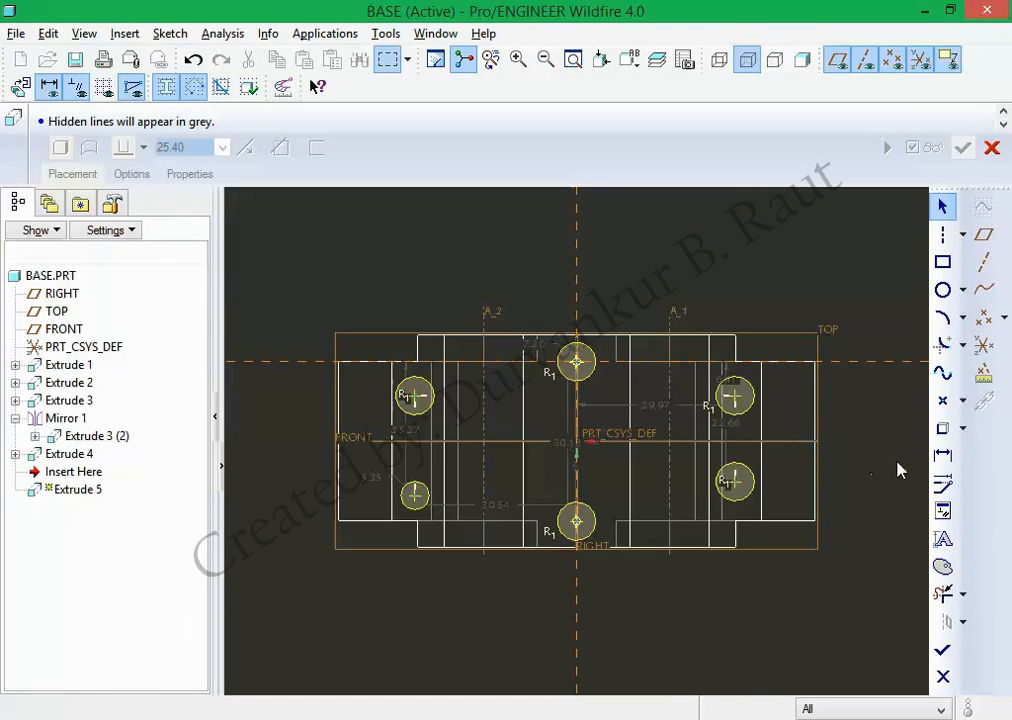
Draw a vertical centerline on the vertical centre reference and a horizontal centerline slightly above the FRONT datum plane.
{"action": "left_click", "coordinate": [945, 233]}
{"action": "left_click", "coordinate": [576, 246]}
{"action": "left_click", "coordinate": [577, 361]}
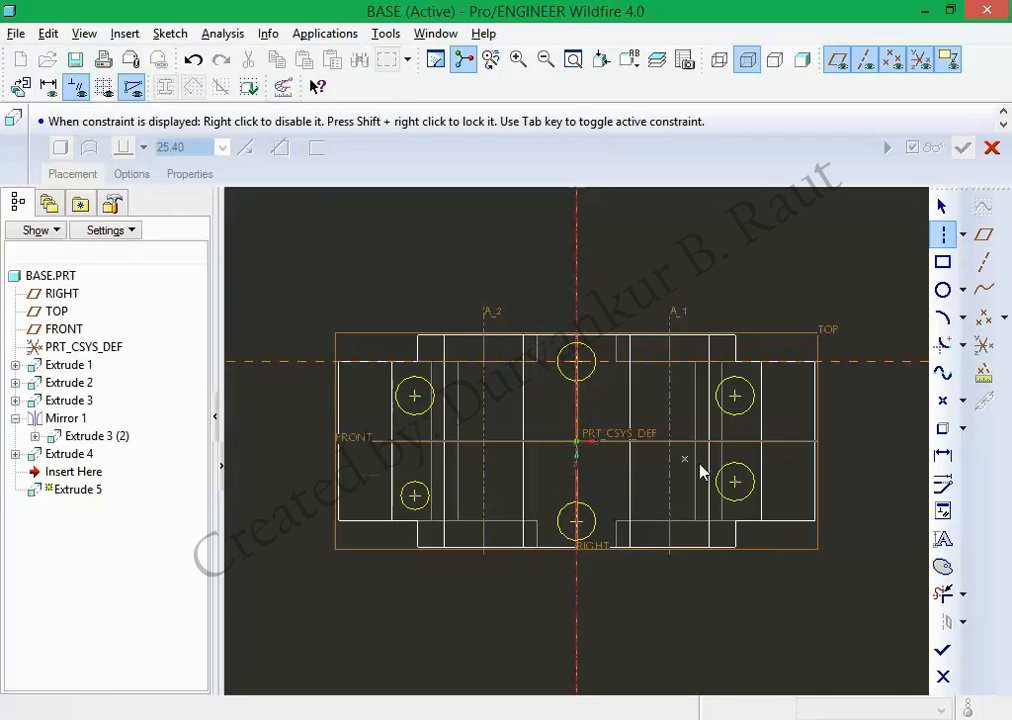
{"action": "left_click", "coordinate": [861, 427]}
{"action": "left_click", "coordinate": [813, 433]}
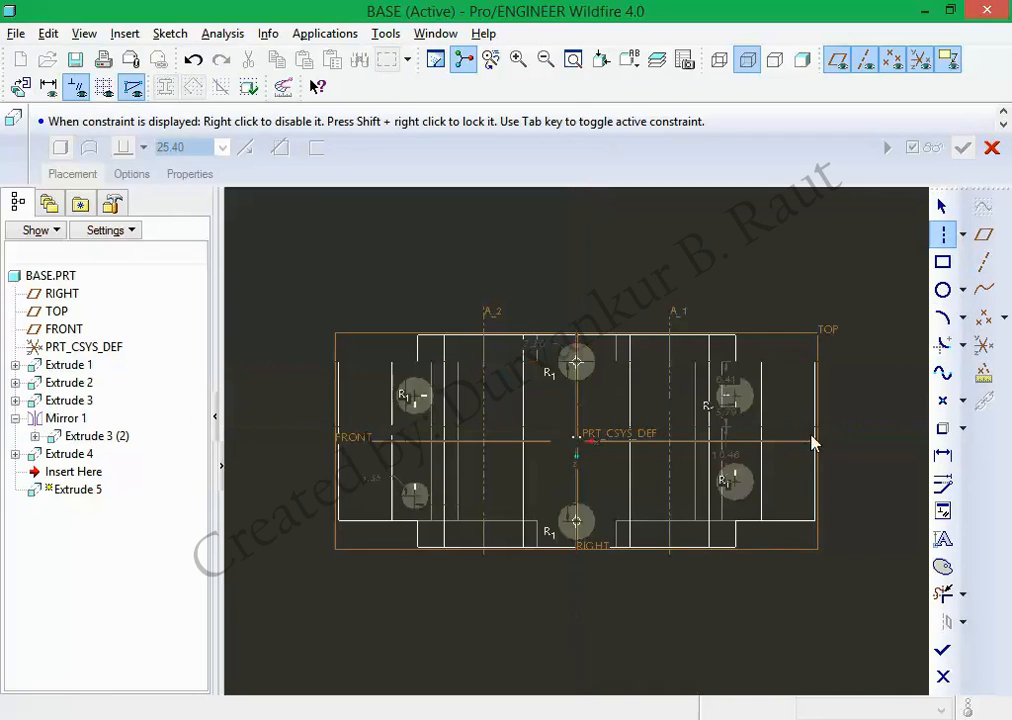
Constrain the horizontal centerline to coincide with the FRONT datum plane and return to the PDF's top view of the base.
{"action": "left_click", "coordinate": [943, 511]}
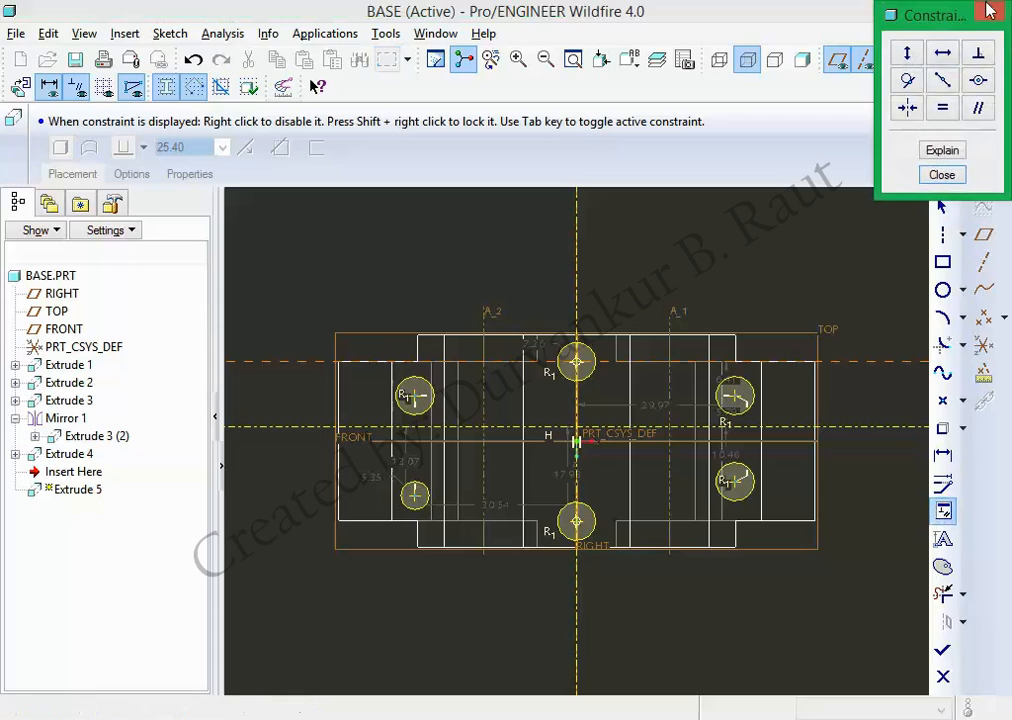
{"action": "left_click", "coordinate": [978, 80]}
{"action": "left_click", "coordinate": [870, 426]}
{"action": "left_click", "coordinate": [803, 440]}
{"action": "middle_click", "coordinate": [844, 478]}
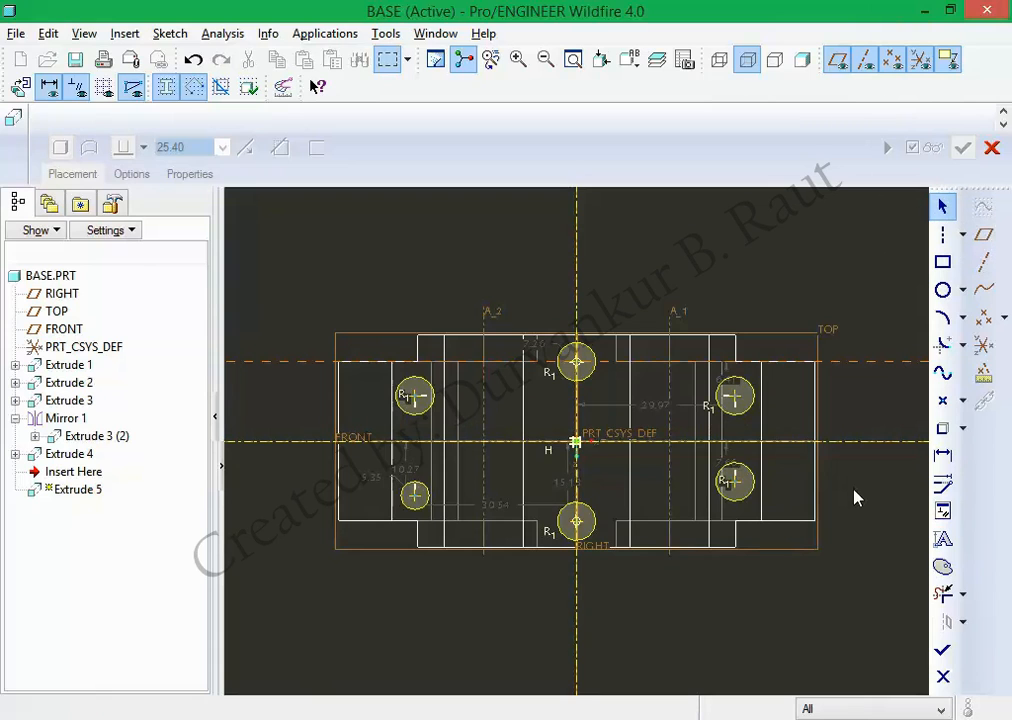
{"action": "key", "text": "alt+Tab"}
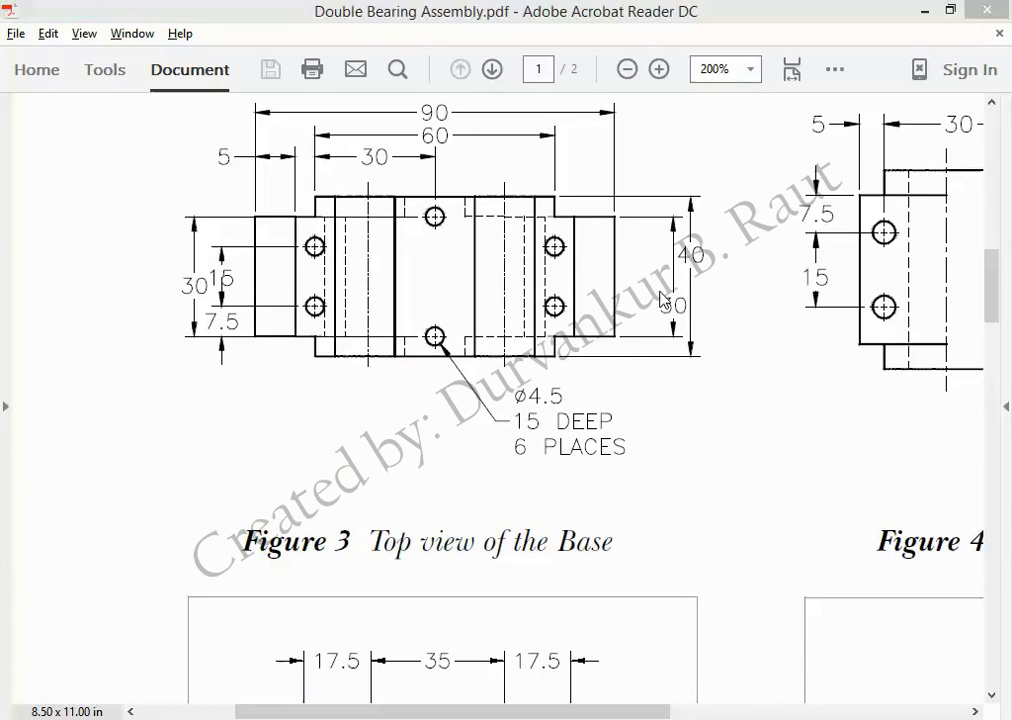
Return to the base sketch and constrain the two right-end hole circles' centres symmetric about the horizontal centerline.
{"action": "key", "text": "alt+Tab"}
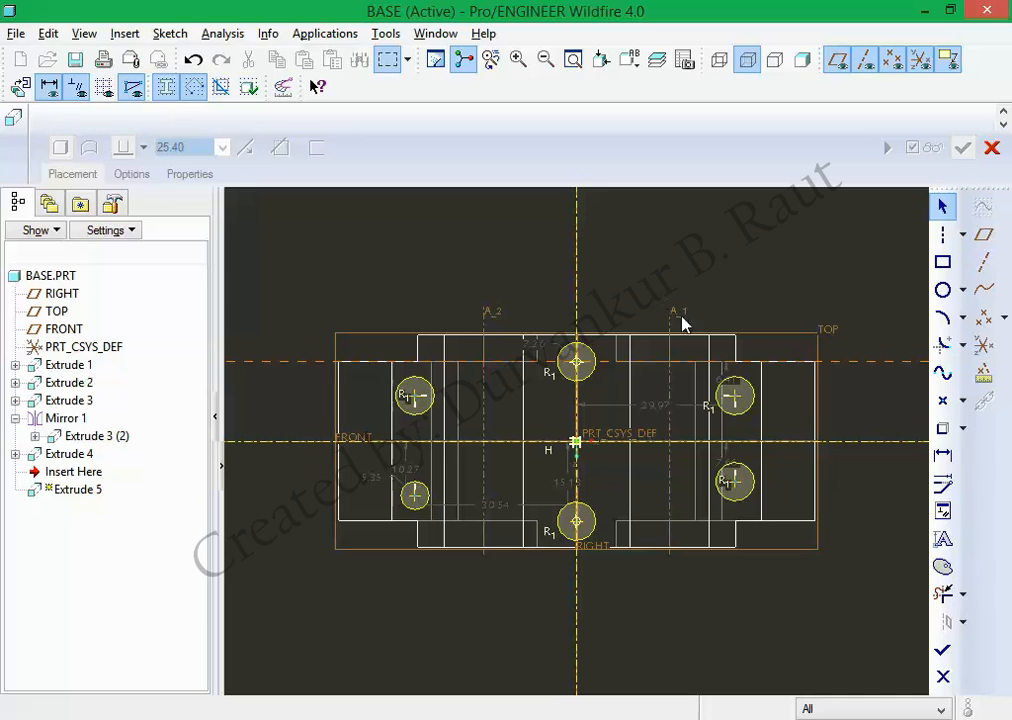
{"action": "left_click", "coordinate": [942, 511]}
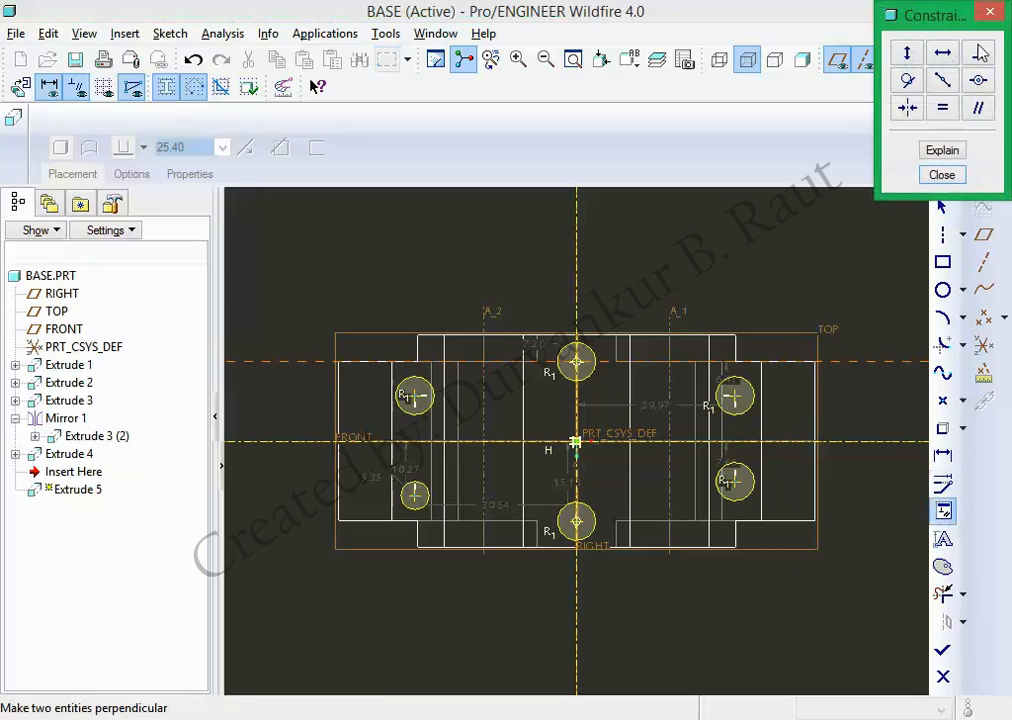
{"action": "left_click", "coordinate": [907, 107]}
{"action": "left_click", "coordinate": [736, 399]}
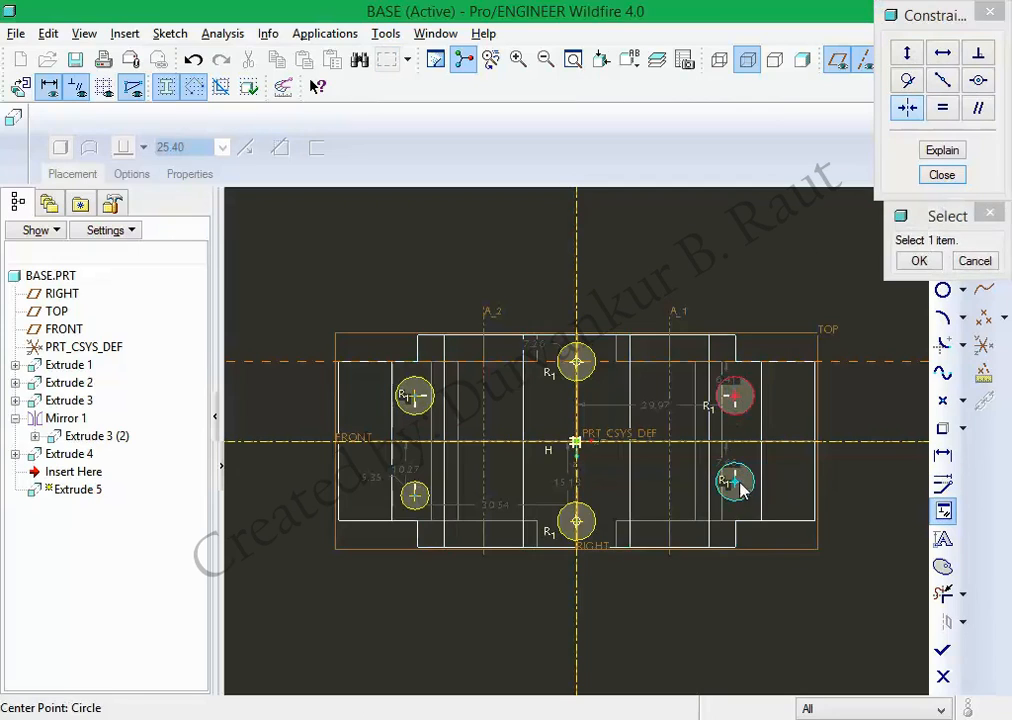
{"action": "left_click", "coordinate": [739, 482]}
{"action": "left_click", "coordinate": [777, 446]}
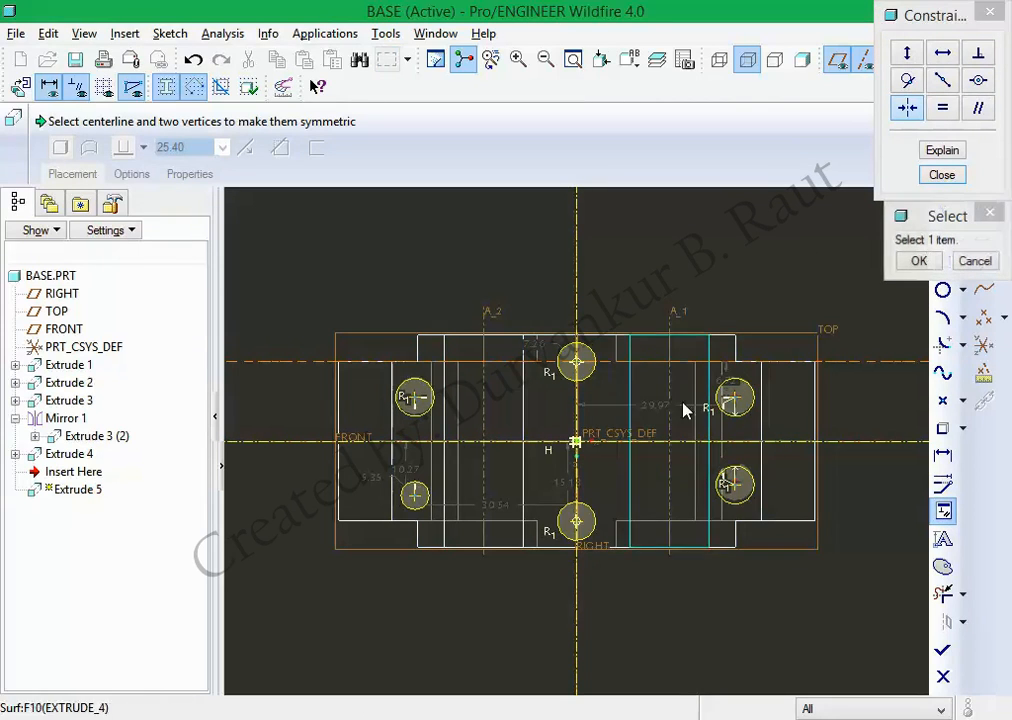
Constrain the two upper end circles' centres symmetric about the vertical centerline and shift the pair slightly inward.
{"action": "left_click", "coordinate": [412, 399]}
{"action": "left_click", "coordinate": [736, 400]}
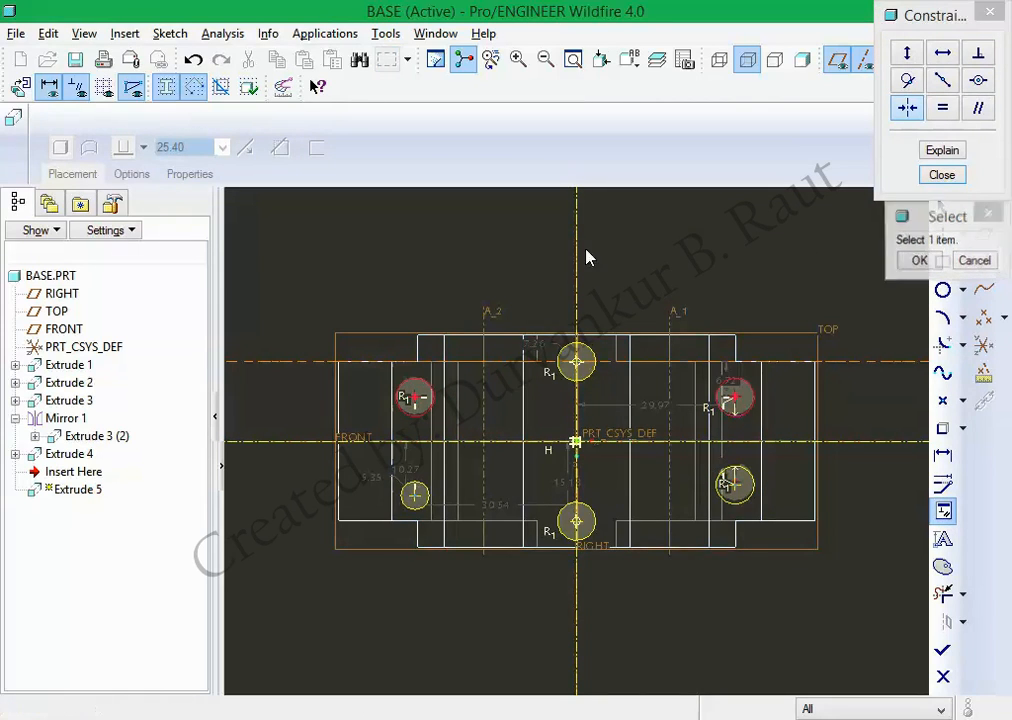
{"action": "left_click", "coordinate": [576, 290]}
{"action": "middle_click", "coordinate": [676, 286]}
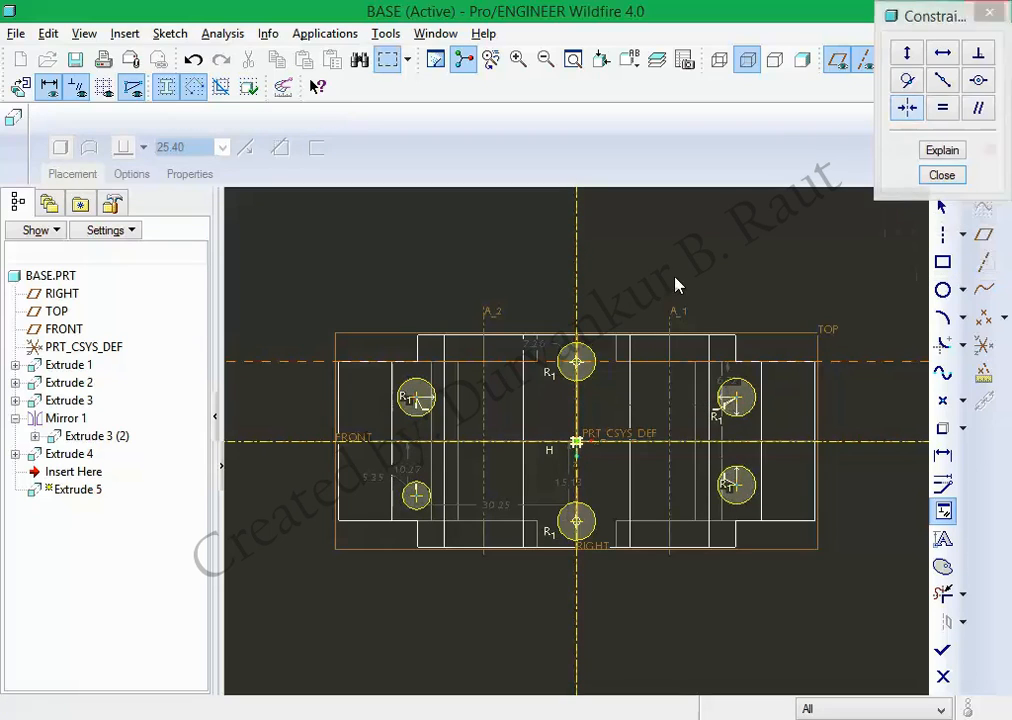
{"action": "mouse_move", "coordinate": [736, 400]}
{"action": "left_mouse_down"}
{"action": "mouse_move", "coordinate": [733, 368]}
{"action": "mouse_move", "coordinate": [736, 405]}
{"action": "left_mouse_up"}
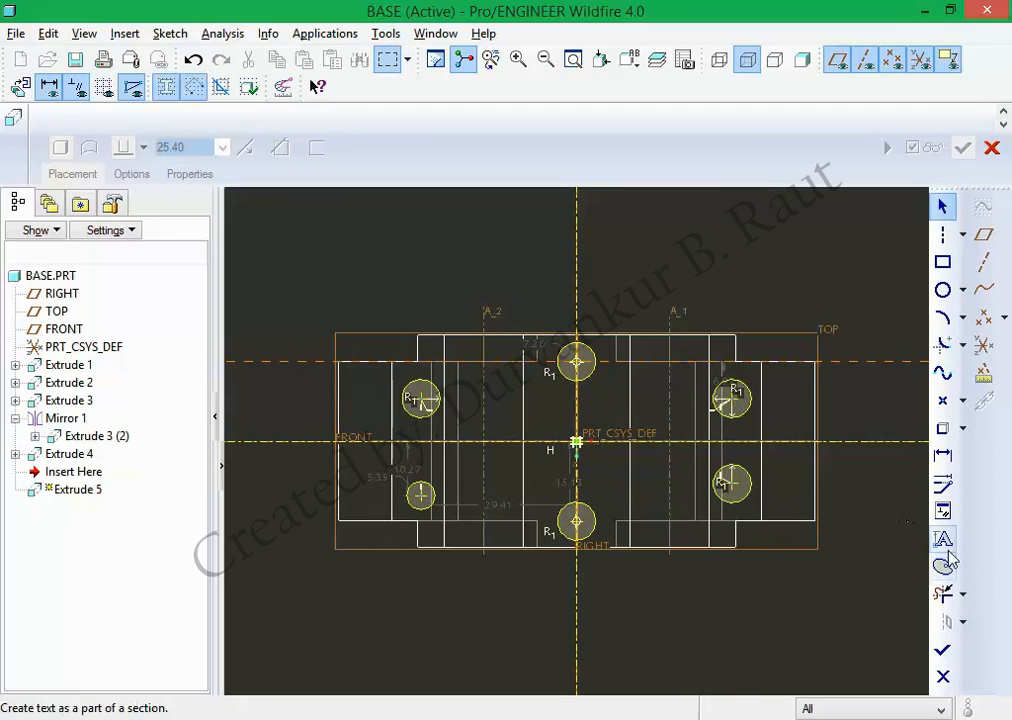
Constrain the two lower end circles' centres symmetric about the vertical centerline.
{"action": "left_click", "coordinate": [943, 512]}
{"action": "left_click", "coordinate": [907, 107]}
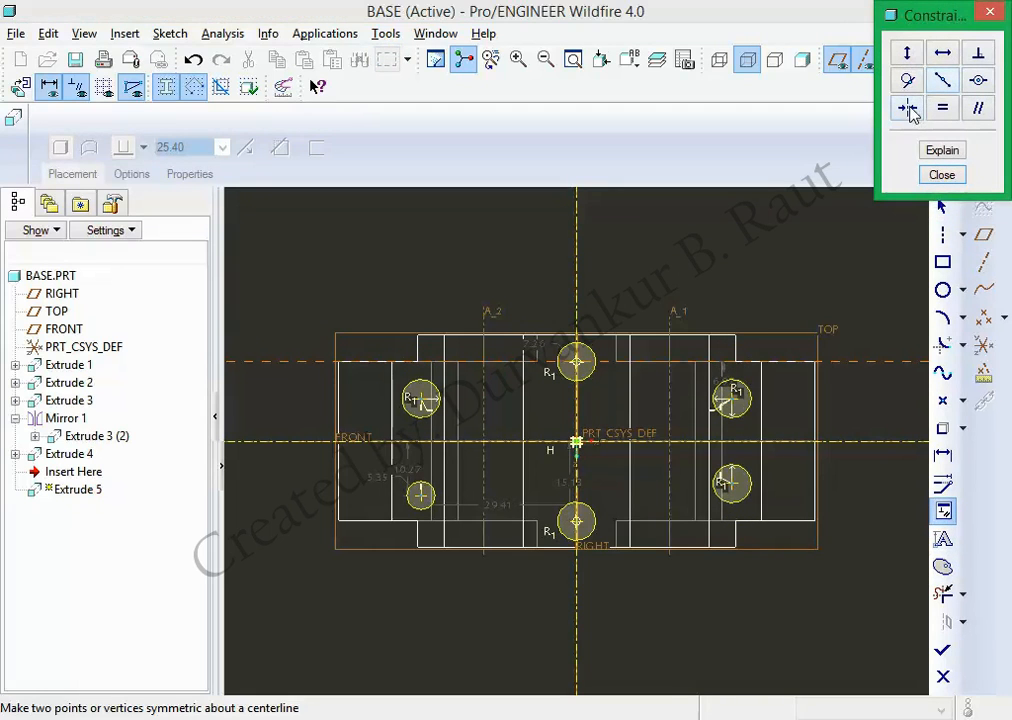
{"action": "left_click", "coordinate": [731, 483]}
{"action": "left_click", "coordinate": [421, 495]}
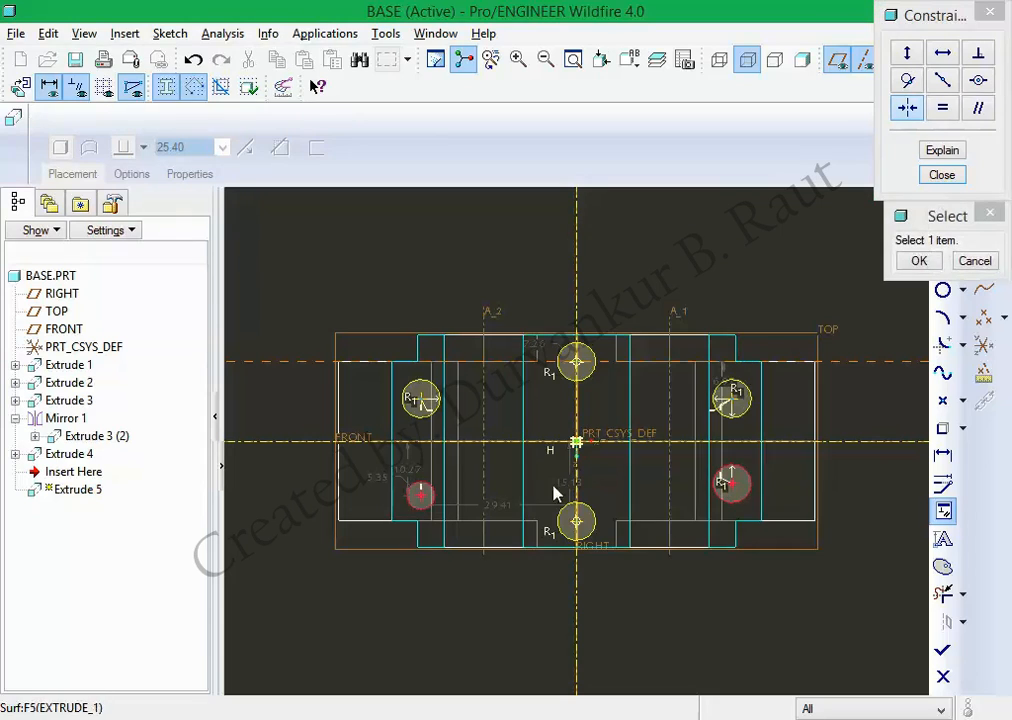
{"action": "left_click", "coordinate": [575, 490]}
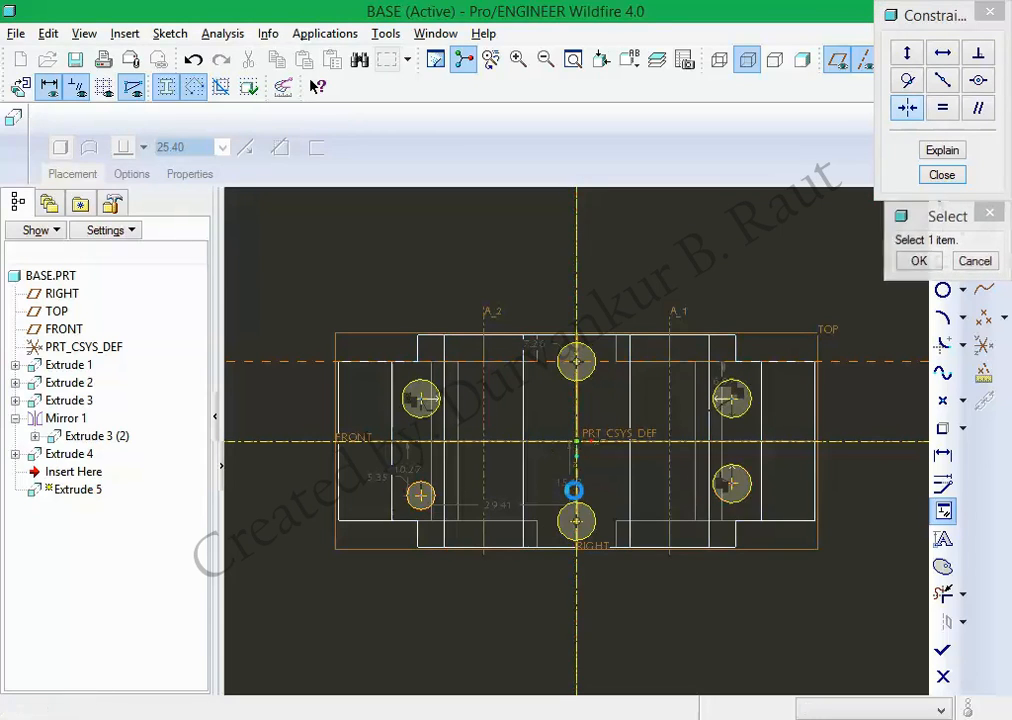
Try to constrain the two left-end circles' centres symmetric about the horizontal centerline.
{"action": "left_click", "coordinate": [421, 487]}
{"action": "left_click", "coordinate": [422, 397]}
{"action": "left_click", "coordinate": [459, 443]}
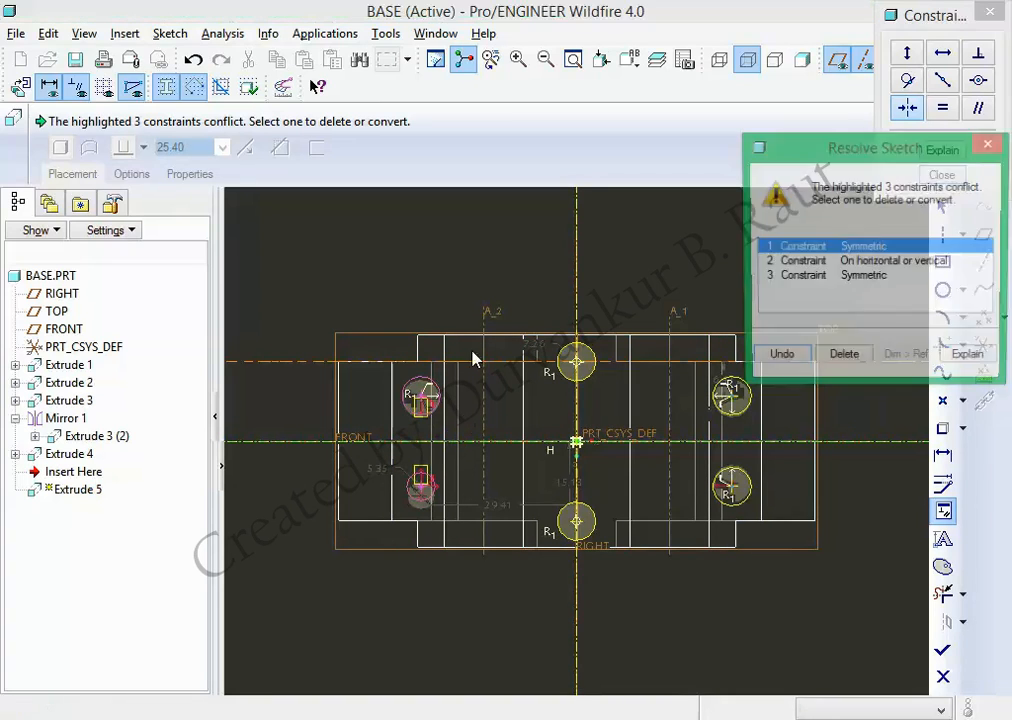
{"action": "left_click", "coordinate": [778, 360]}
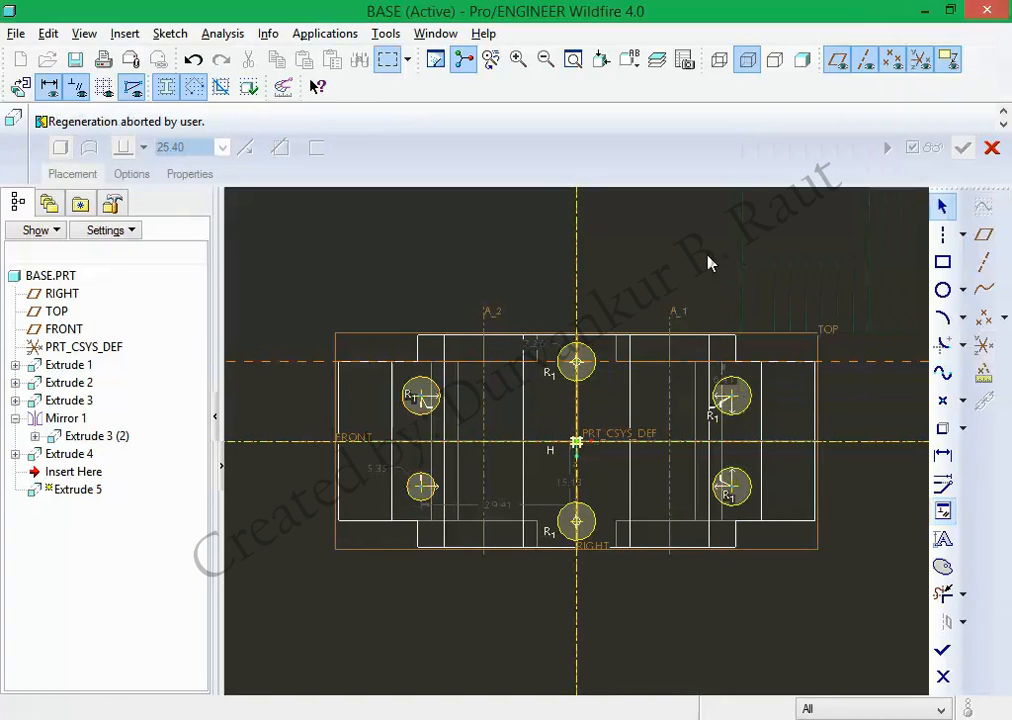
Set the upper-right circle's vertical distance from the upper horizontal reference to 7.5, with its dimension placed outside the model.
{"action": "mouse_move", "coordinate": [733, 401]}
{"action": "left_mouse_down"}
{"action": "mouse_move", "coordinate": [777, 332]}
{"action": "mouse_move", "coordinate": [727, 395]}
{"action": "mouse_move", "coordinate": [712, 298]}
{"action": "mouse_move", "coordinate": [748, 396]}
{"action": "mouse_move", "coordinate": [847, 398]}
{"action": "mouse_move", "coordinate": [761, 398]}
{"action": "mouse_move", "coordinate": [756, 283]}
{"action": "mouse_move", "coordinate": [736, 386]}
{"action": "mouse_move", "coordinate": [707, 392]}
{"action": "mouse_move", "coordinate": [666, 312]}
{"action": "mouse_move", "coordinate": [544, 255]}
{"action": "mouse_move", "coordinate": [492, 262]}
{"action": "mouse_move", "coordinate": [705, 289]}
{"action": "mouse_move", "coordinate": [737, 410]}
{"action": "left_mouse_up"}
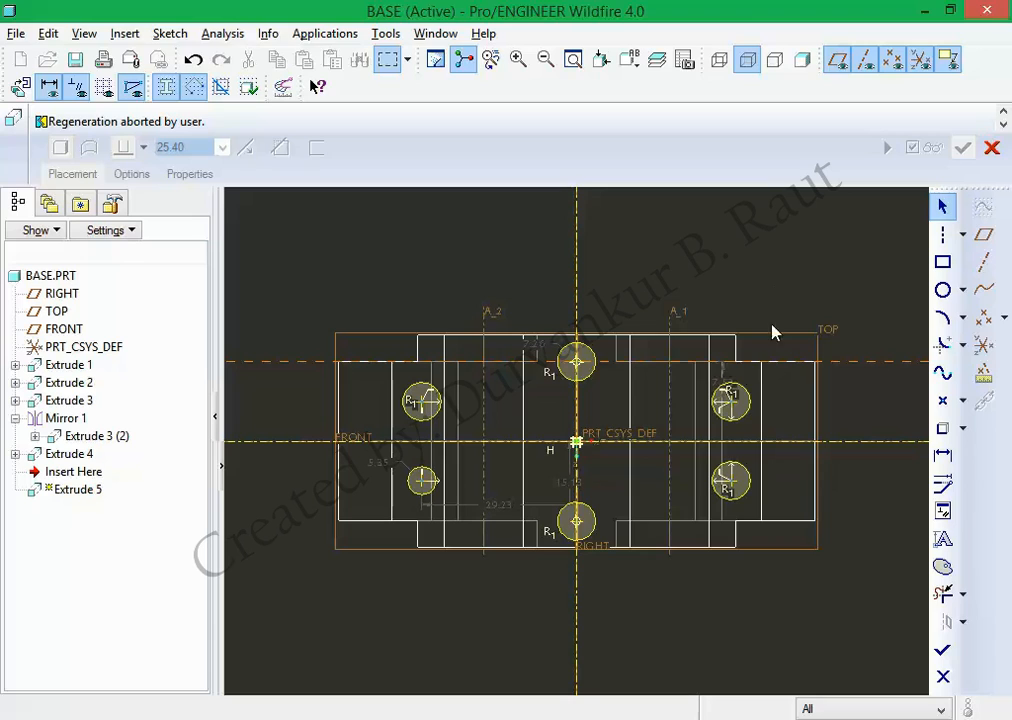
{"action": "left_click_drag", "start_coordinate": [724, 393], "coordinate": [827, 390]}
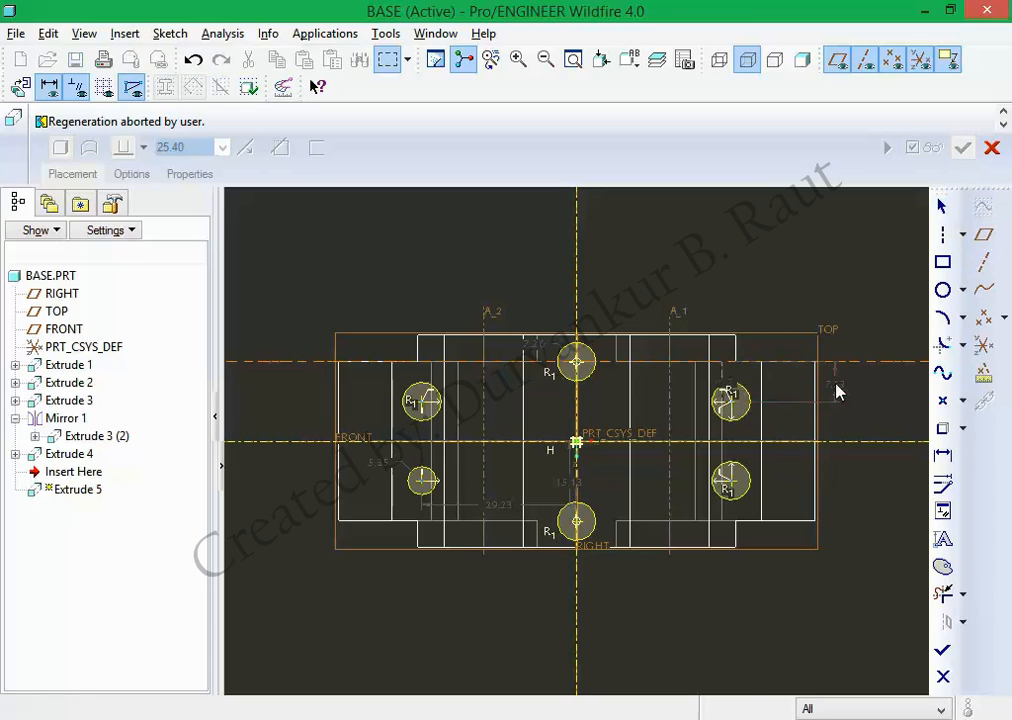
{"action": "double_click", "coordinate": [840, 382]}
{"action": "type", "text": "75"}
{"action": "key", "text": "Return"}
{"action": "double_click", "coordinate": [833, 580]}
{"action": "type", "text": "7.5"}
{"action": "key", "text": "Return"}
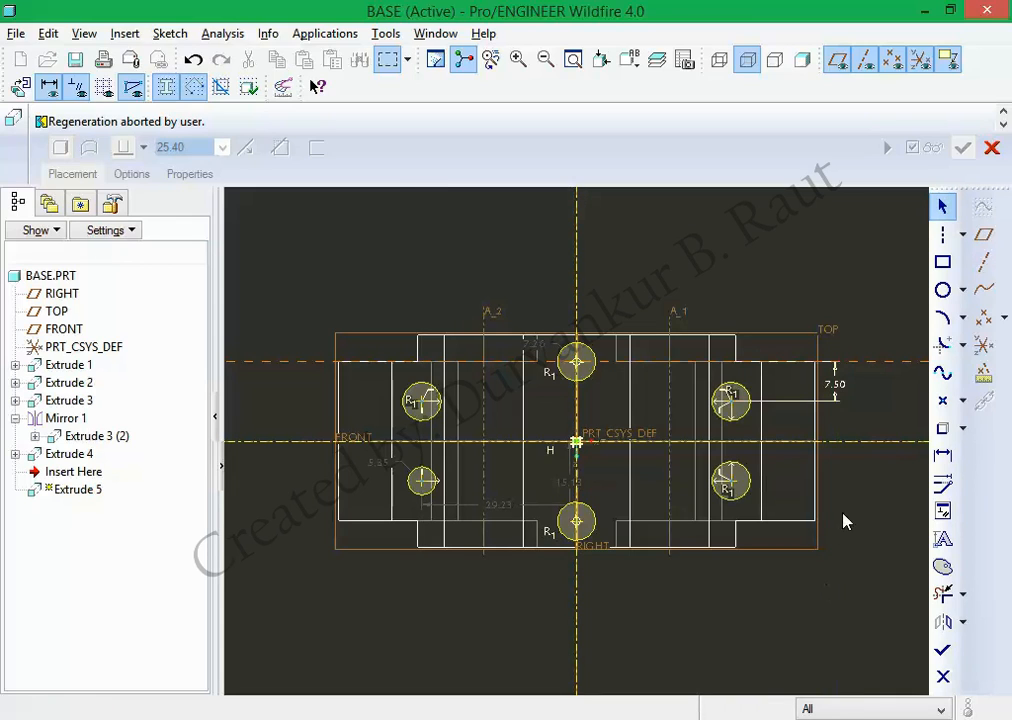
Try to dimension the spacing between the two right-end circles and check the hole spacing in the PDF's top view.
{"action": "left_click", "coordinate": [943, 455]}
{"action": "left_click", "coordinate": [730, 400]}
{"action": "left_click", "coordinate": [734, 486]}
{"action": "middle_click", "coordinate": [849, 467]}
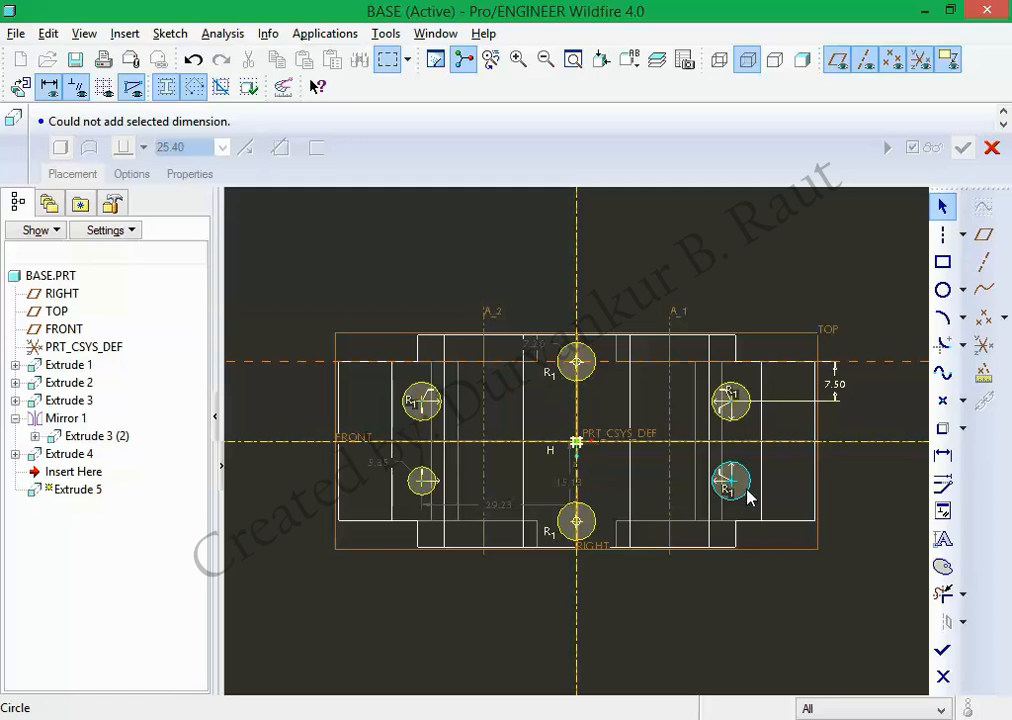
{"action": "left_click", "coordinate": [667, 717]}
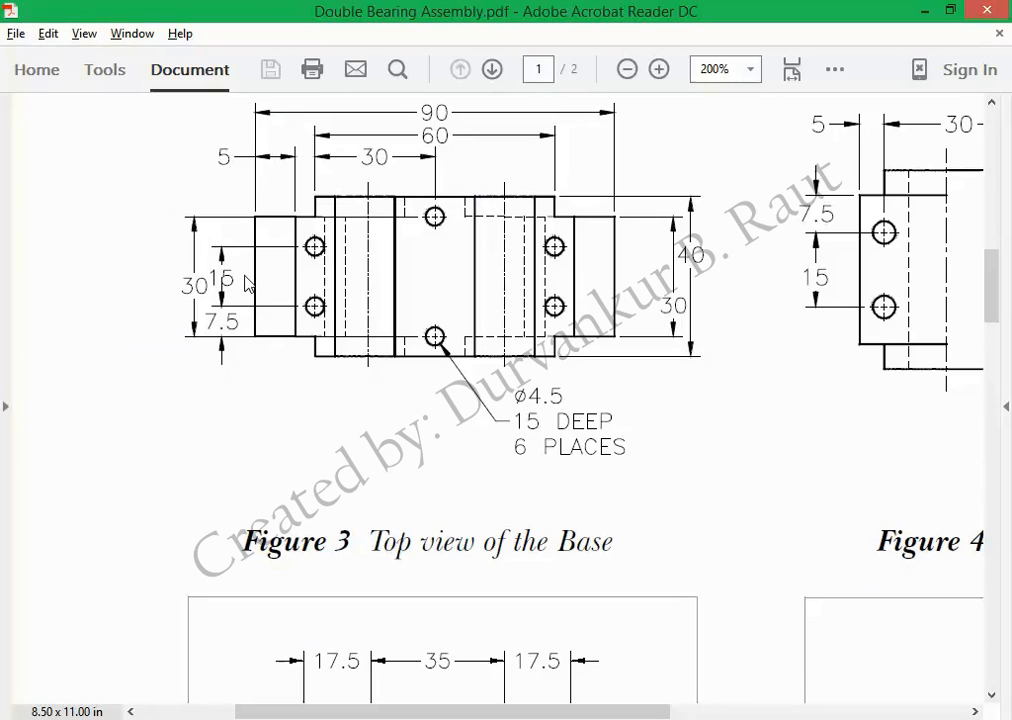
{"action": "key", "text": "alt+Tab"}
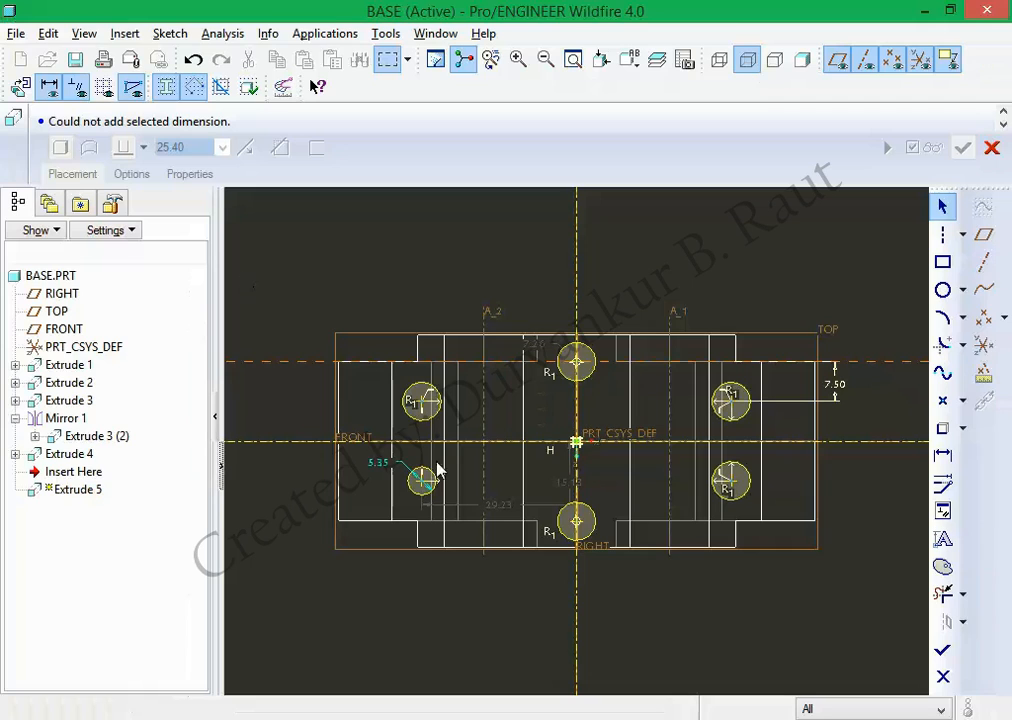
Set the upper middle circle's diameter to 4.5 and make the lower-left circle's radius equal to the others.
{"action": "double_click", "coordinate": [534, 344]}
{"action": "type", "text": "4.5"}
{"action": "key", "text": "Return"}
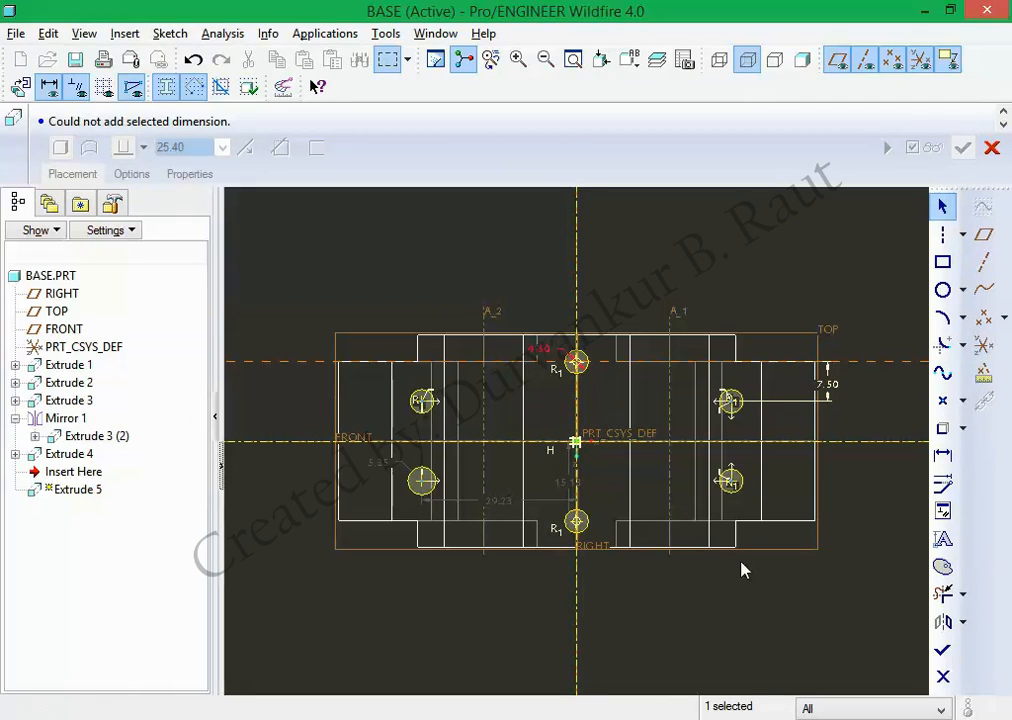
{"action": "left_click", "coordinate": [942, 511]}
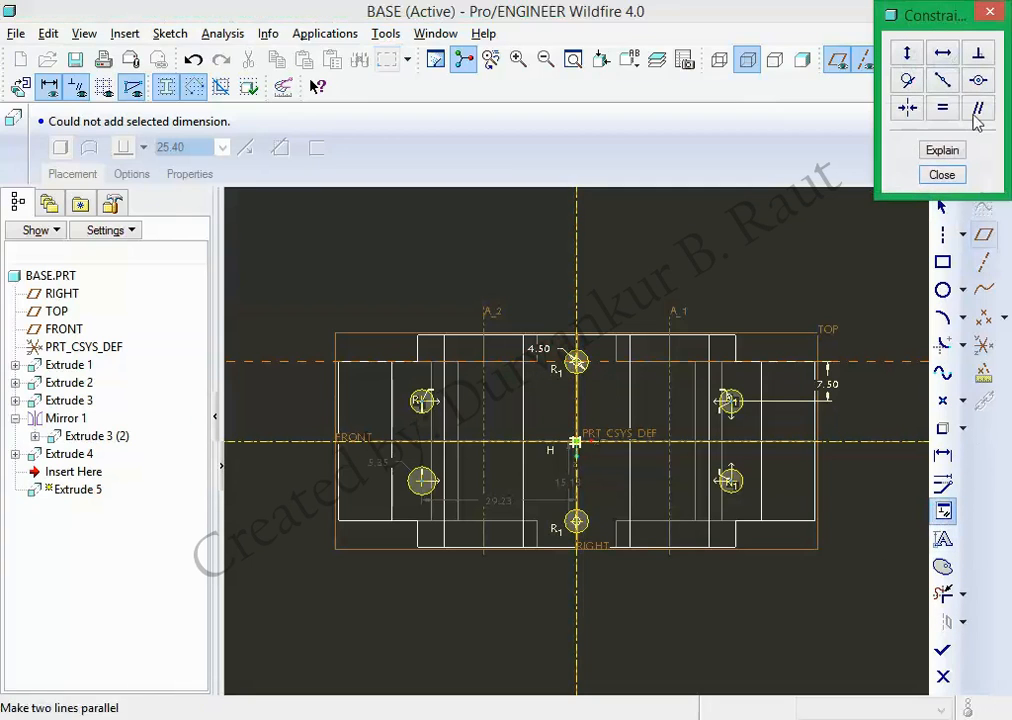
{"action": "left_click", "coordinate": [942, 107]}
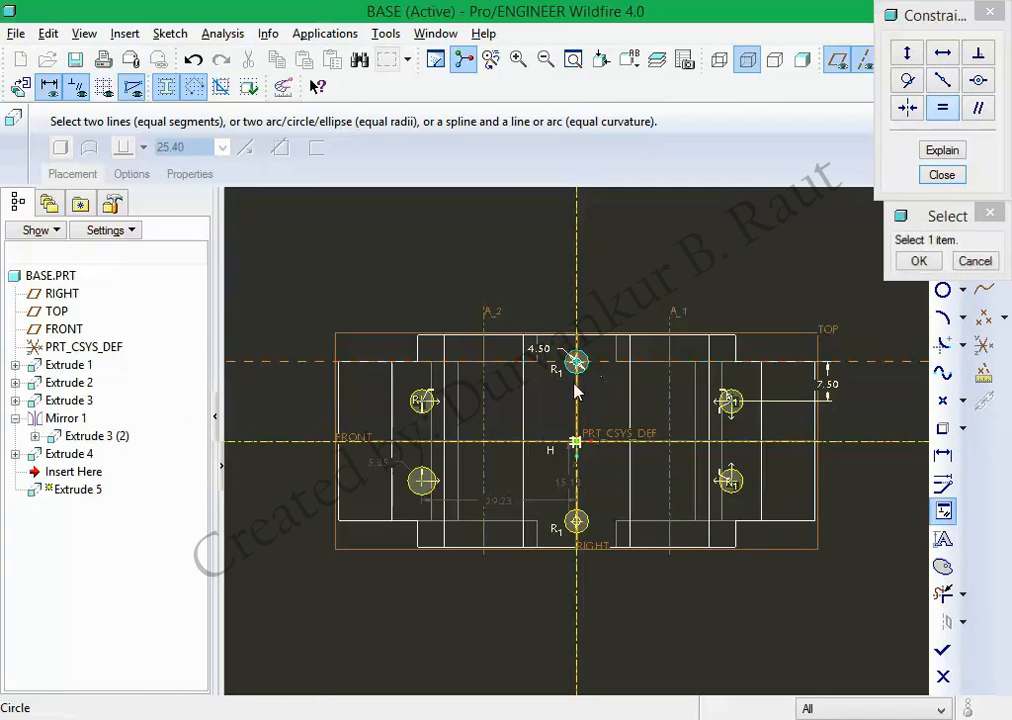
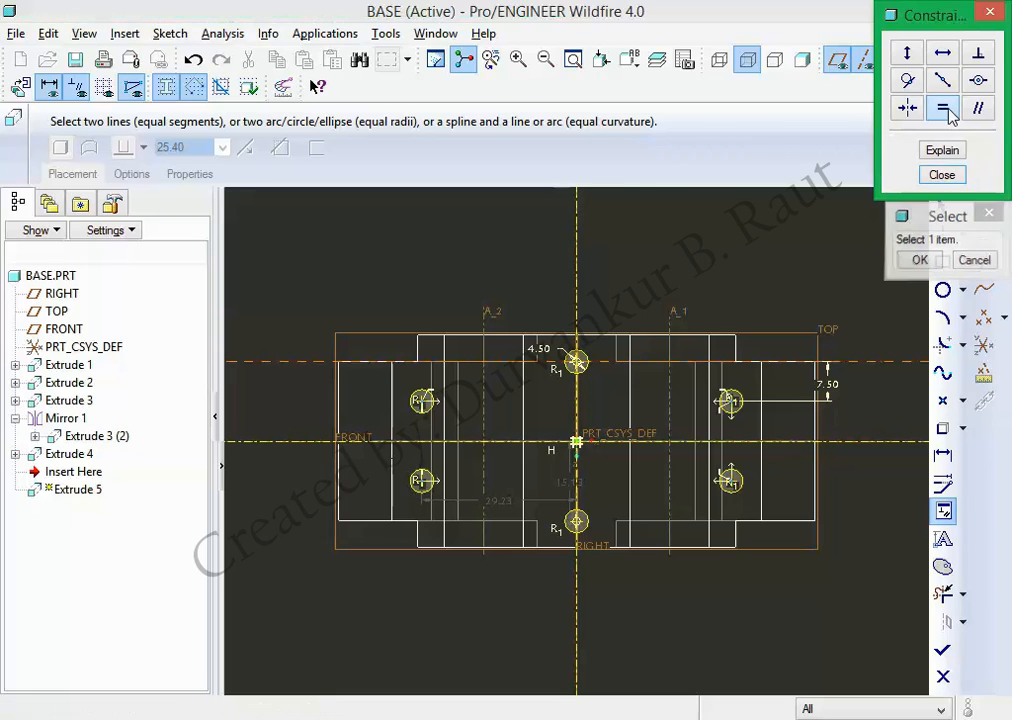
{"action": "left_click", "coordinate": [944, 176]}
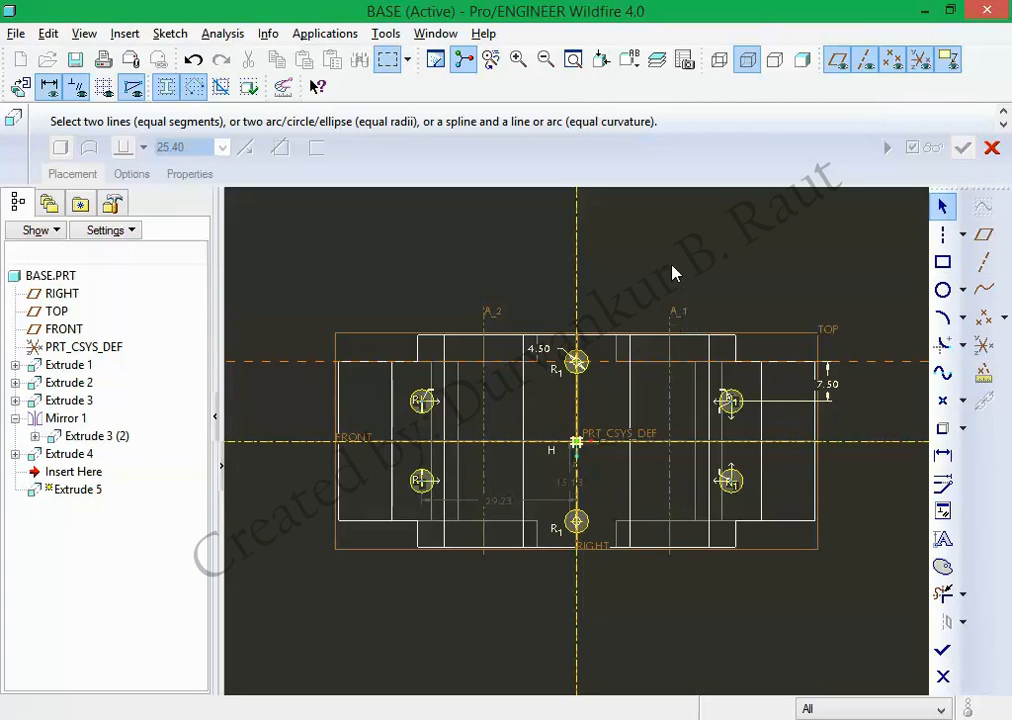
Dimension the upper-right circle's centre horizontally from the vertical edge just outside it and set the distance to 5.
{"action": "scroll", "coordinate": [542, 413], "scroll_direction": "up", "scroll_amount": 5}
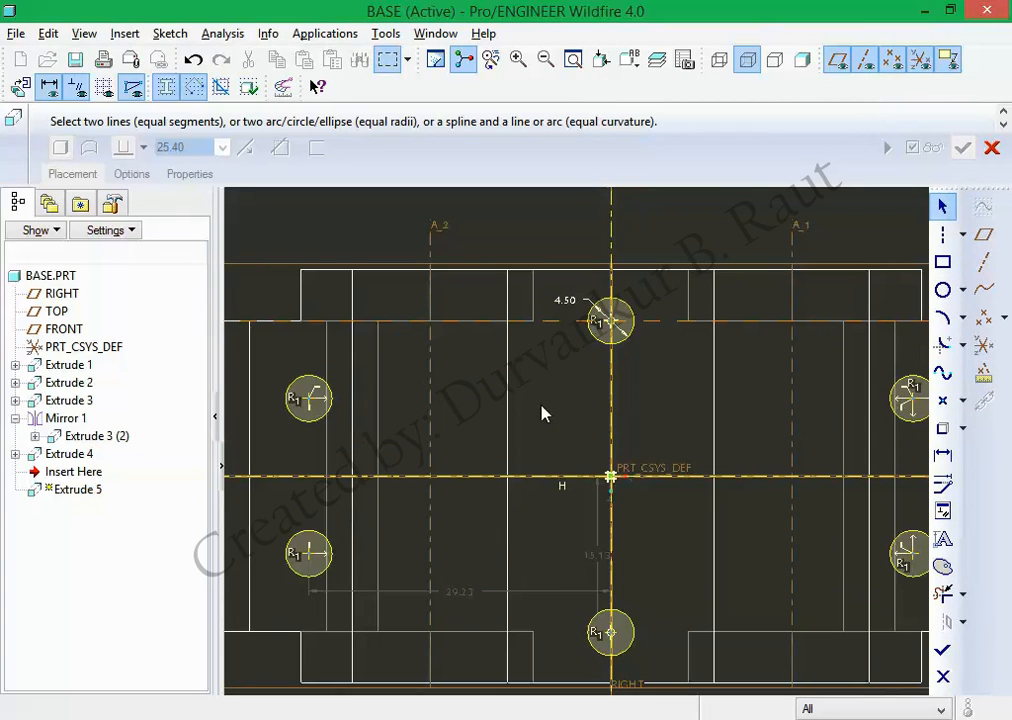
{"action": "scroll", "coordinate": [542, 413], "scroll_direction": "down", "scroll_amount": 1}
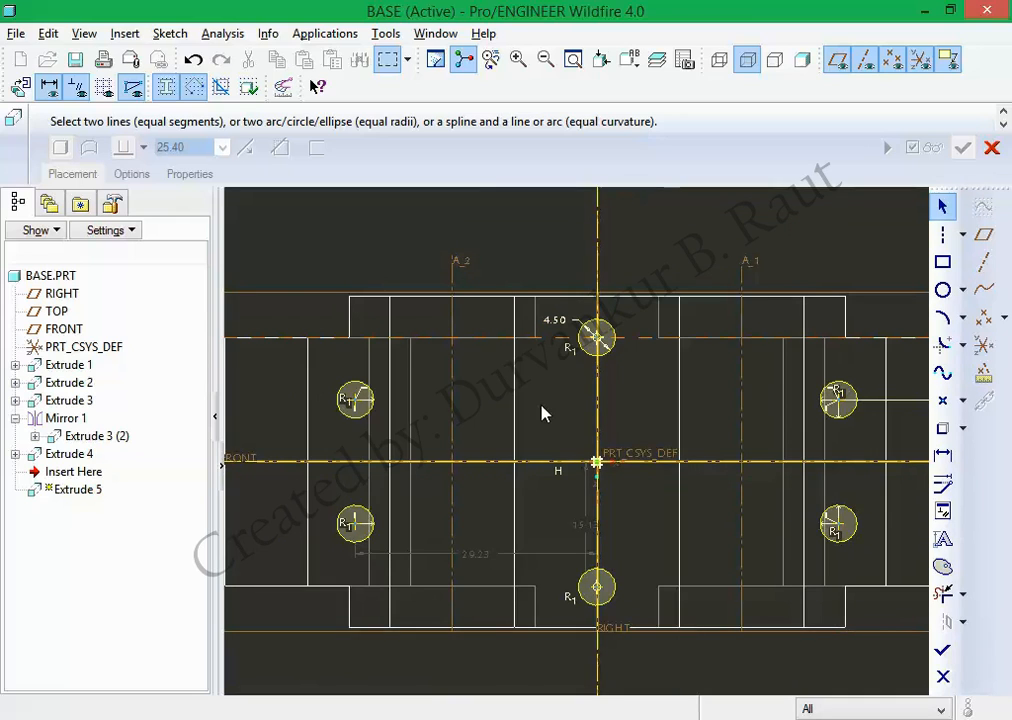
{"action": "scroll", "coordinate": [542, 413], "scroll_direction": "down", "scroll_amount": 1}
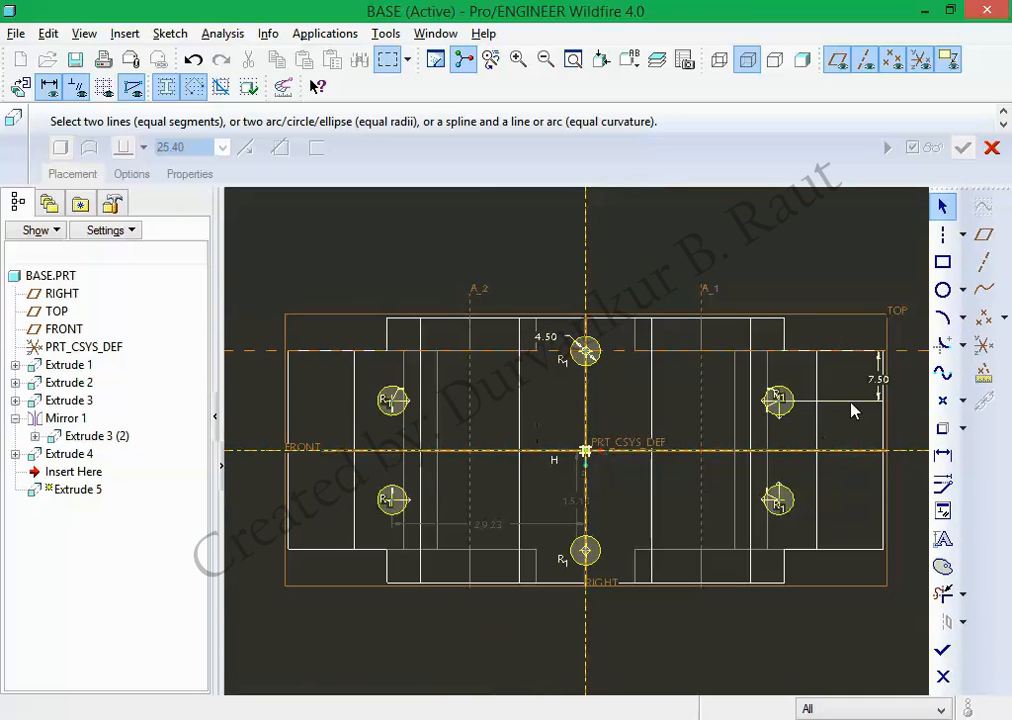
{"action": "left_click", "coordinate": [943, 454]}
{"action": "left_click", "coordinate": [780, 402]}
{"action": "left_click", "coordinate": [818, 380]}
{"action": "middle_click", "coordinate": [784, 251]}
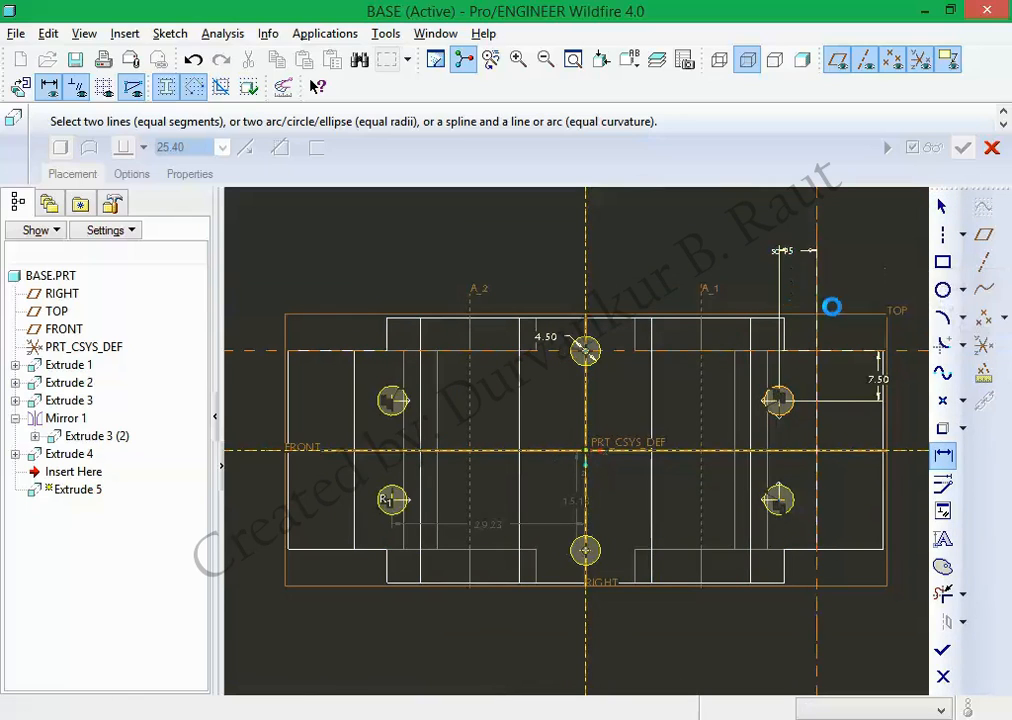
{"action": "middle_click", "coordinate": [850, 305]}
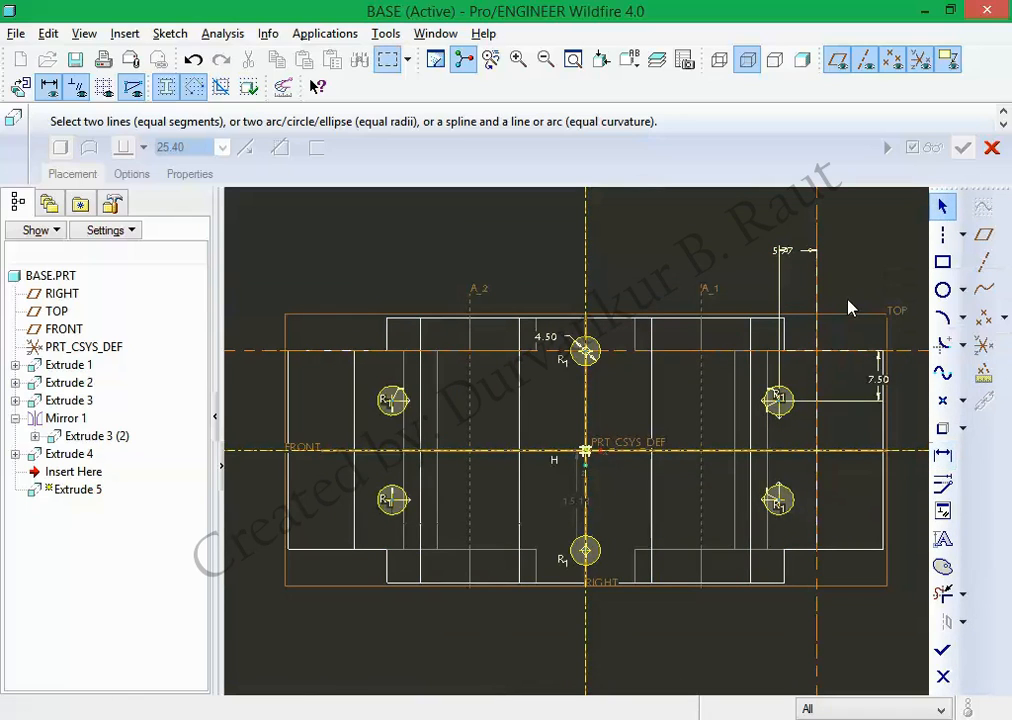
{"action": "double_click", "coordinate": [784, 251]}
{"action": "type", "text": "5"}
{"action": "key", "text": "Return"}
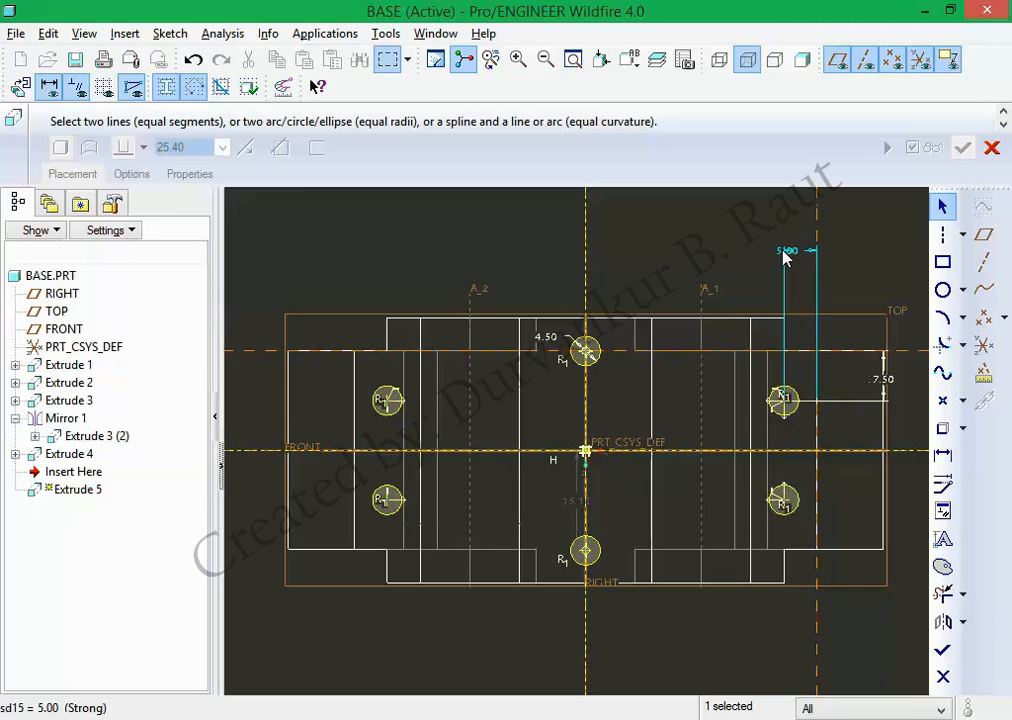
Examine the base's top and front views in the PDF for the end holes' position relative to the nearby edges.
{"action": "key", "text": "alt+Tab"}
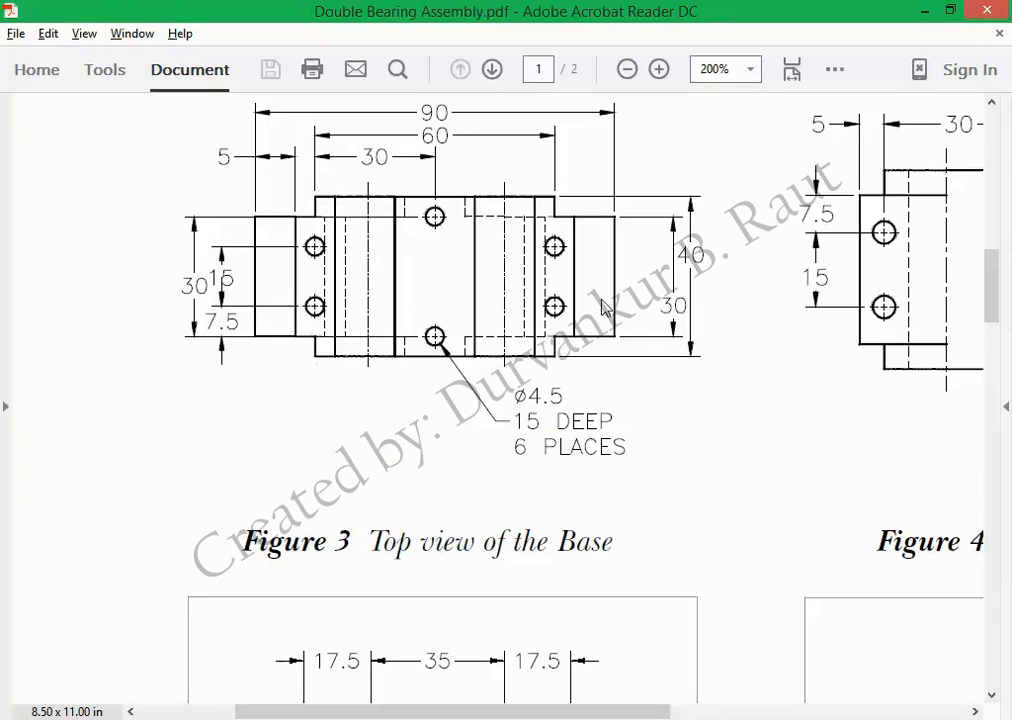
{"action": "scroll", "coordinate": [555, 357], "scroll_direction": "up", "scroll_amount": 3}
{"action": "scroll", "coordinate": [555, 360], "scroll_direction": "down", "scroll_amount": 8}
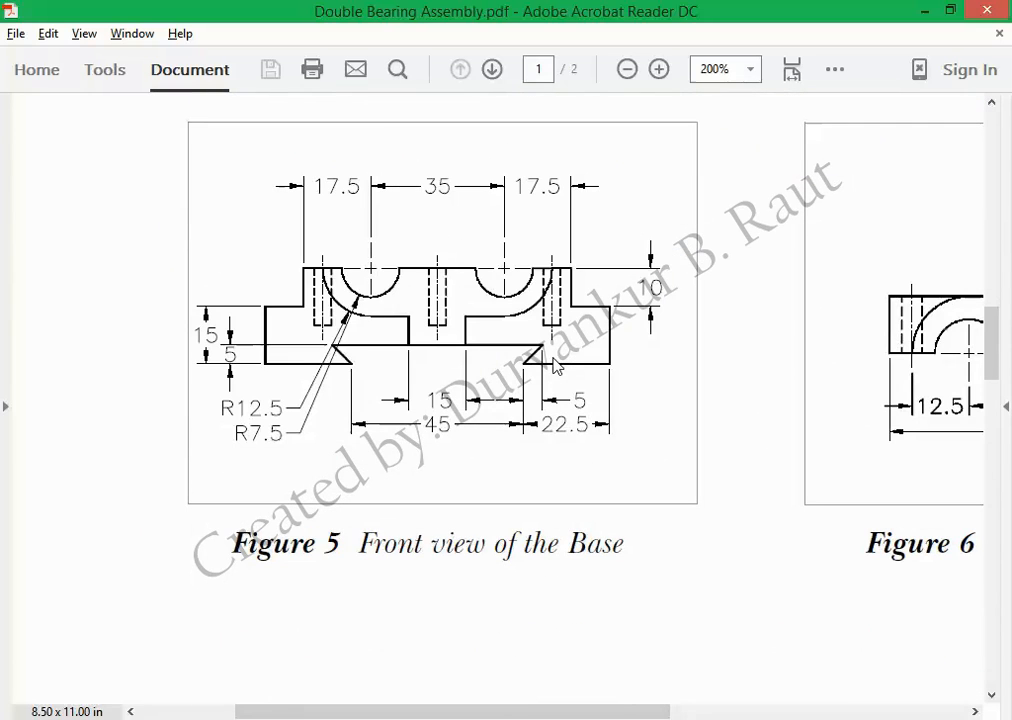
{"action": "scroll", "coordinate": [555, 365], "scroll_direction": "up", "scroll_amount": 6}
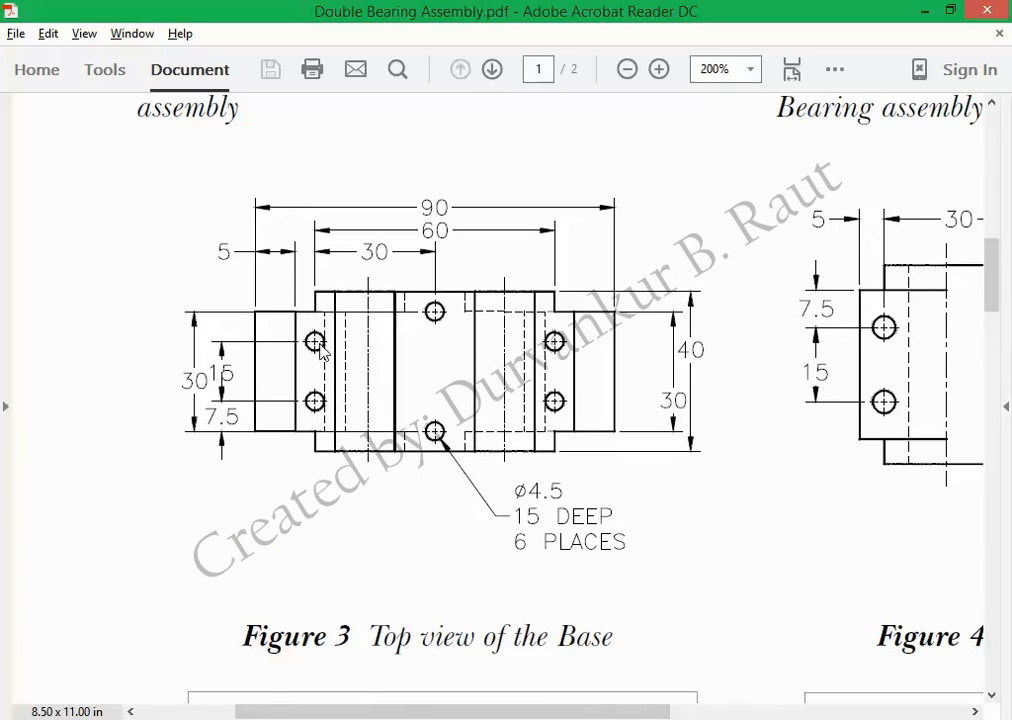
{"action": "scroll", "coordinate": [319, 348], "scroll_direction": "up", "scroll_amount": 3, "text": "ctrl"}
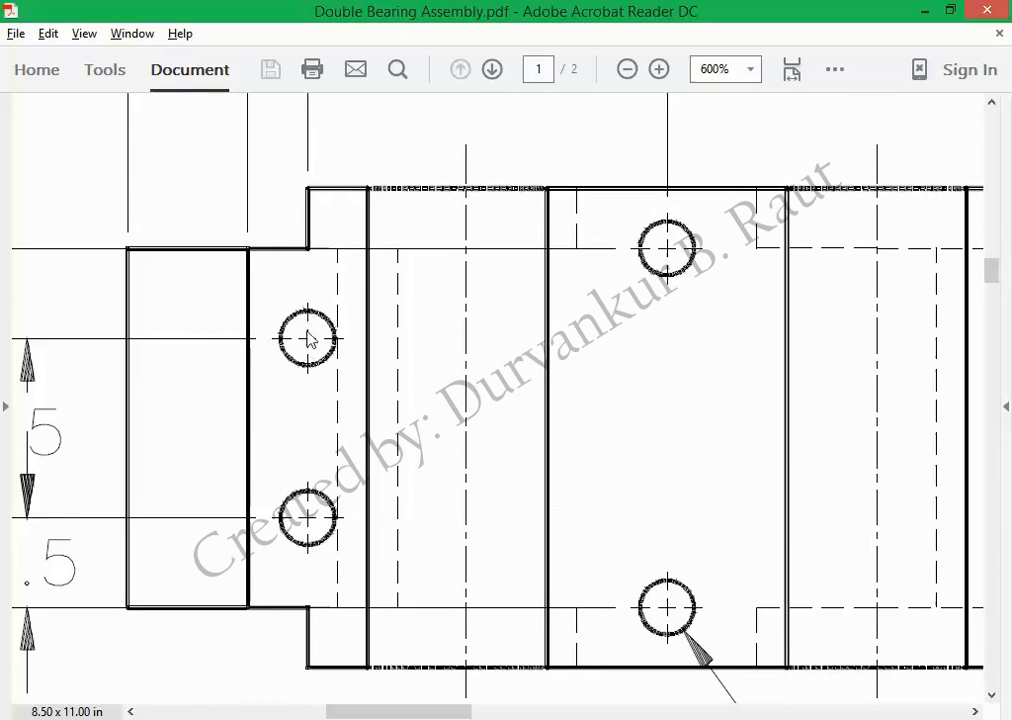
{"action": "scroll", "coordinate": [310, 340], "scroll_direction": "up", "scroll_amount": 2, "text": "ctrl"}
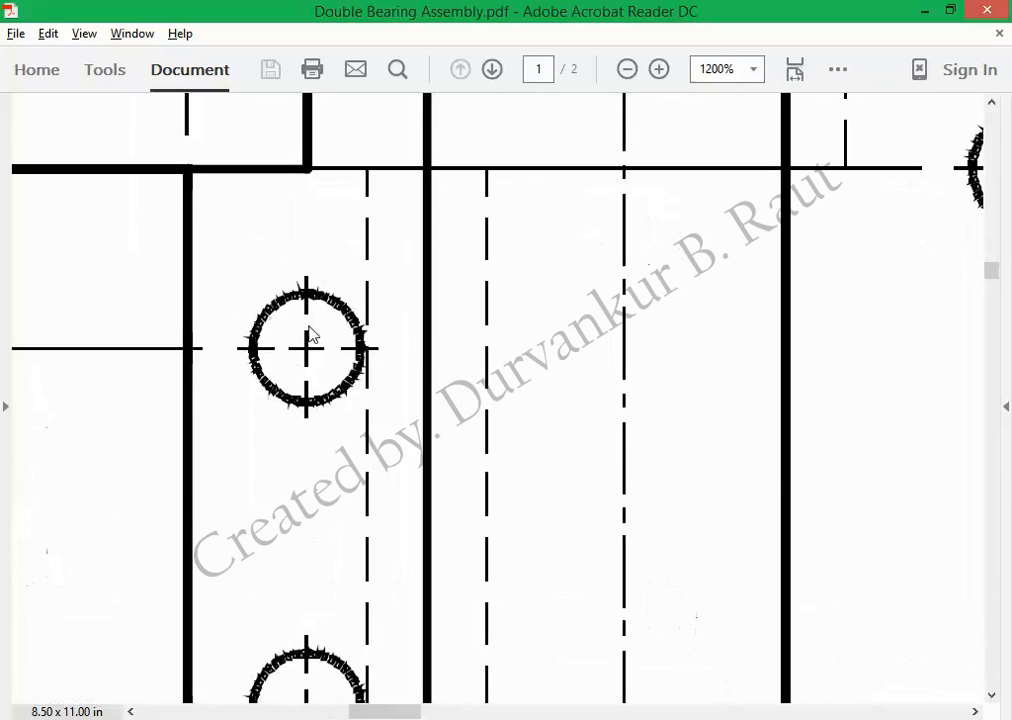
{"action": "scroll", "coordinate": [300, 313], "scroll_direction": "down", "scroll_amount": 3, "text": "ctrl"}
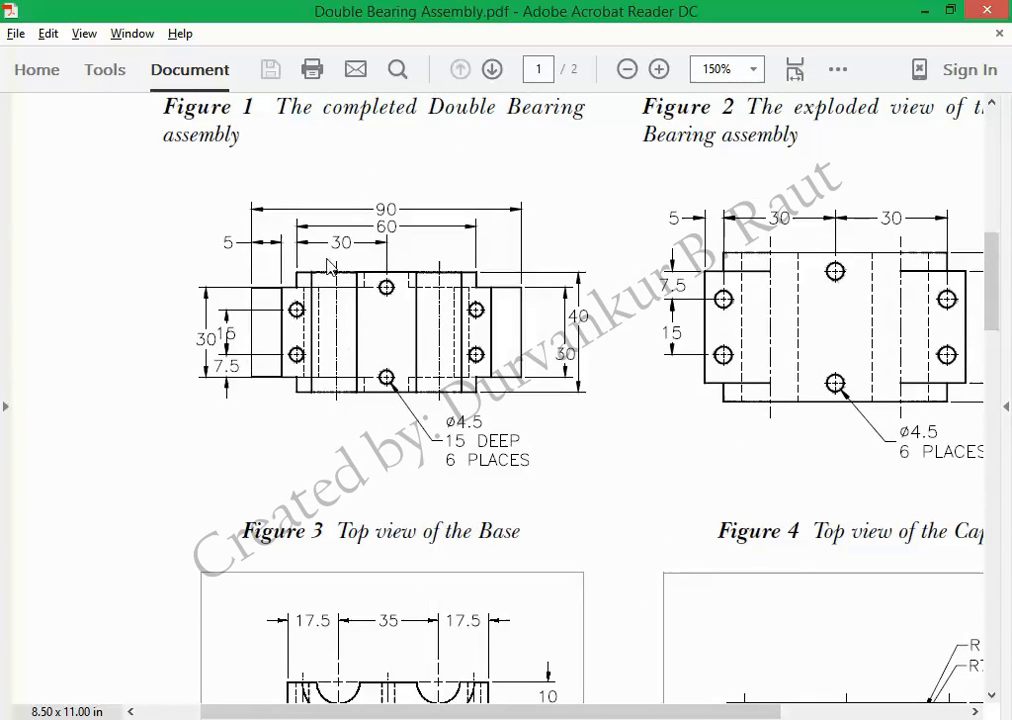
Switch back to the base sketch in Pro/ENGINEER and move the 5.00 dimension text outside its extension lines.
{"action": "key", "text": "alt+Tab"}
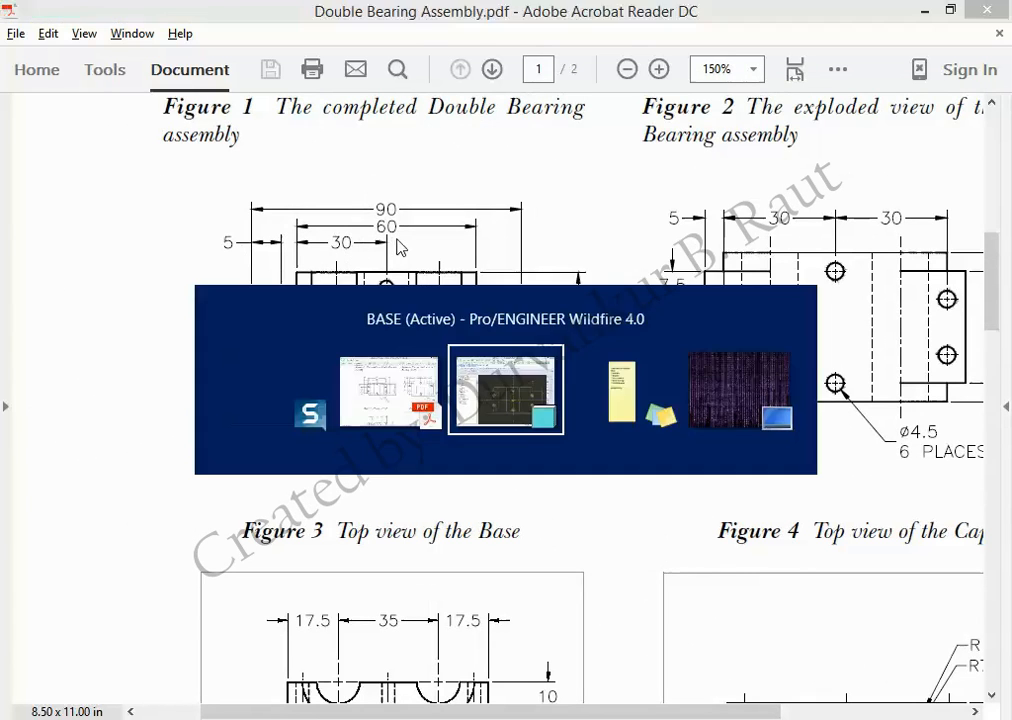
{"action": "key", "text": "alt+Tab"}
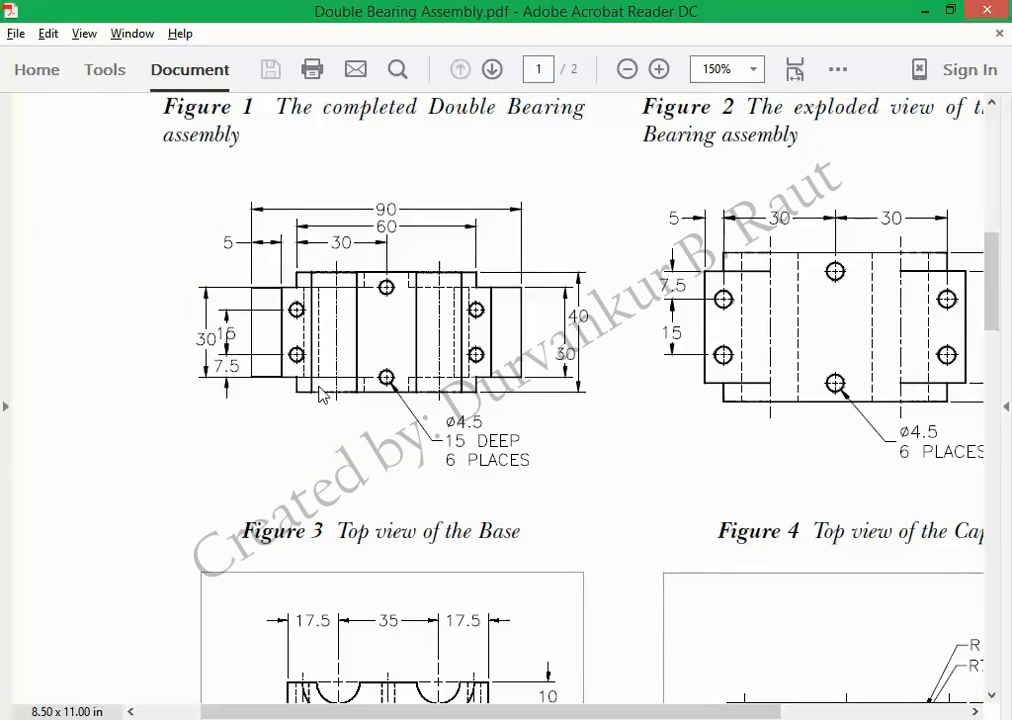
{"action": "key", "text": "alt+Tab"}
{"action": "mouse_move", "coordinate": [461, 477]}
{"action": "middle_mouse_down"}
{"action": "mouse_move", "coordinate": [452, 409]}
{"action": "mouse_move", "coordinate": [475, 407]}
{"action": "middle_mouse_up"}
{"action": "left_click", "coordinate": [781, 248]}
{"action": "left_click_drag", "start_coordinate": [783, 255], "coordinate": [843, 266]}
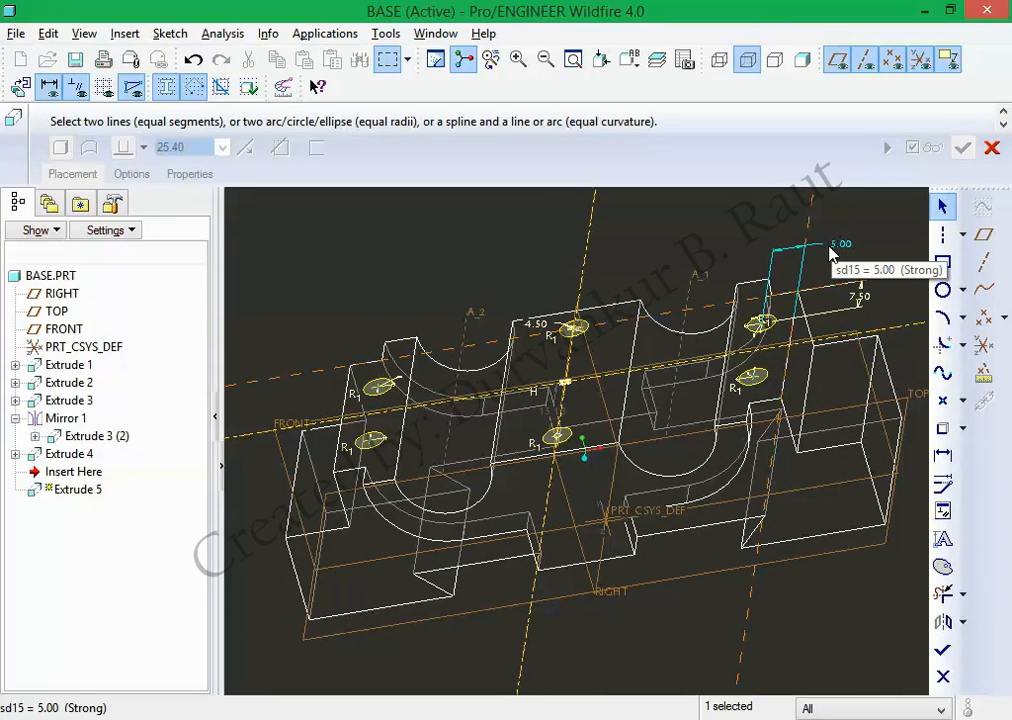
{"action": "left_click", "coordinate": [703, 230]}
{"action": "middle_click_drag", "start_coordinate": [702, 230], "coordinate": [688, 305]}
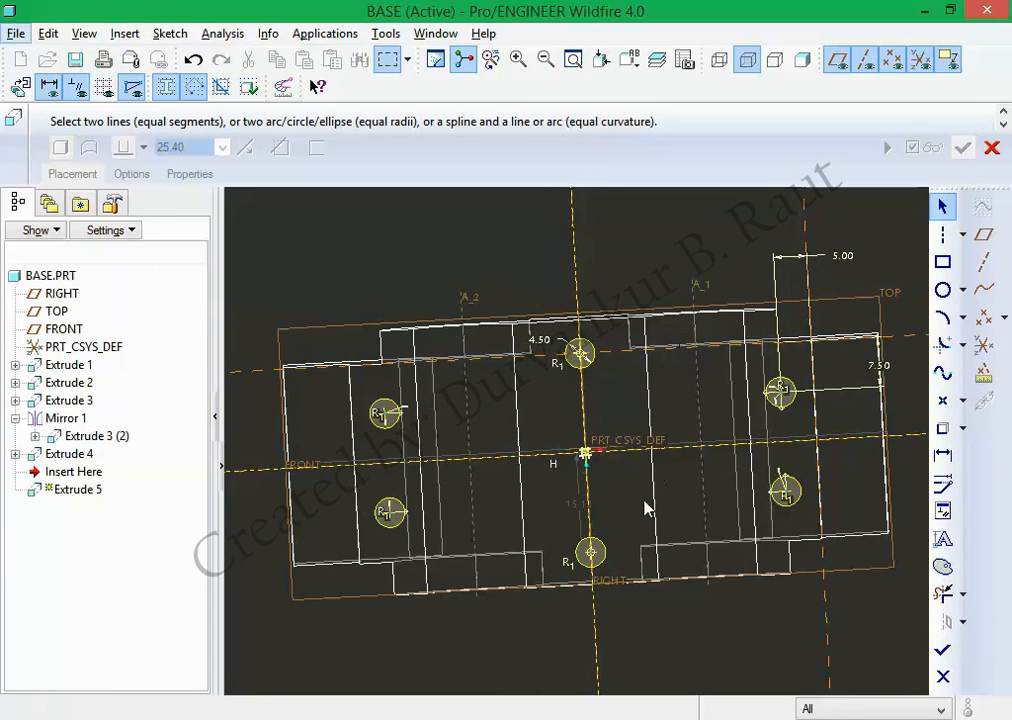
Make the centres of the two middle circles symmetric about the horizontal centreline and finish the hole sketch.
{"action": "left_click", "coordinate": [945, 510]}
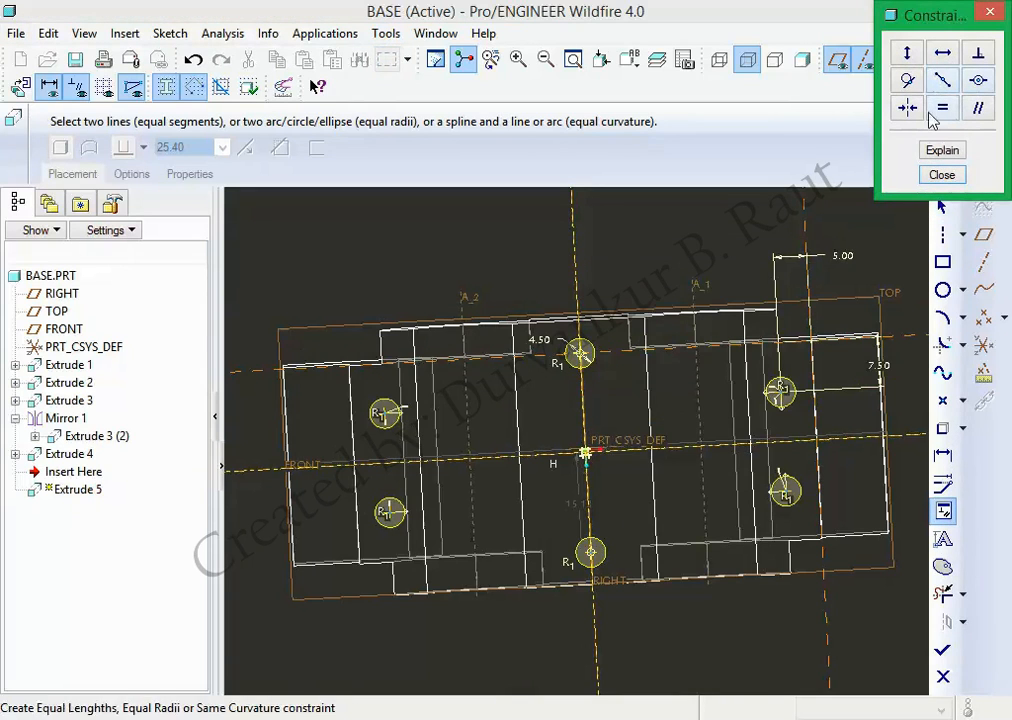
{"action": "left_click", "coordinate": [907, 107]}
{"action": "left_click", "coordinate": [580, 352]}
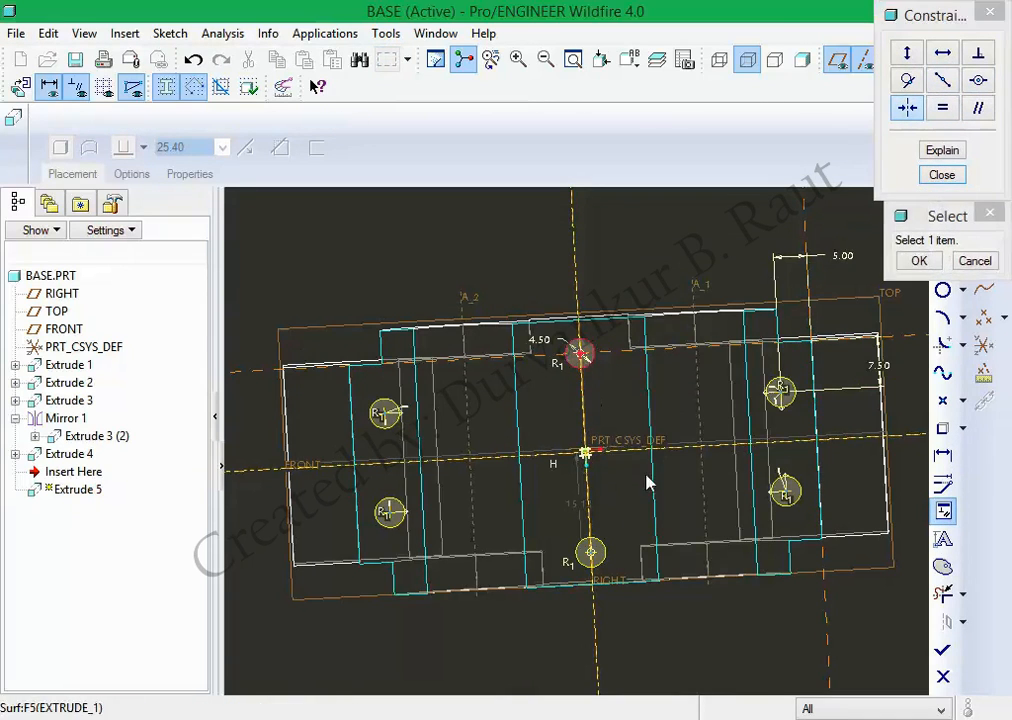
{"action": "left_click", "coordinate": [655, 453]}
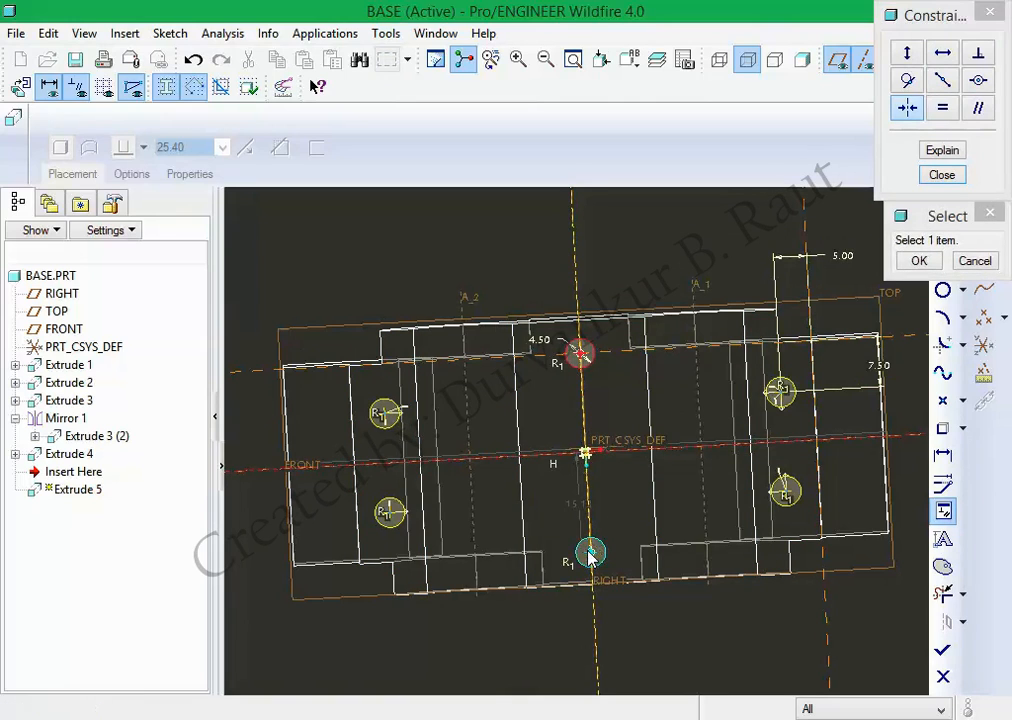
{"action": "left_click", "coordinate": [590, 555]}
{"action": "middle_click", "coordinate": [617, 510]}
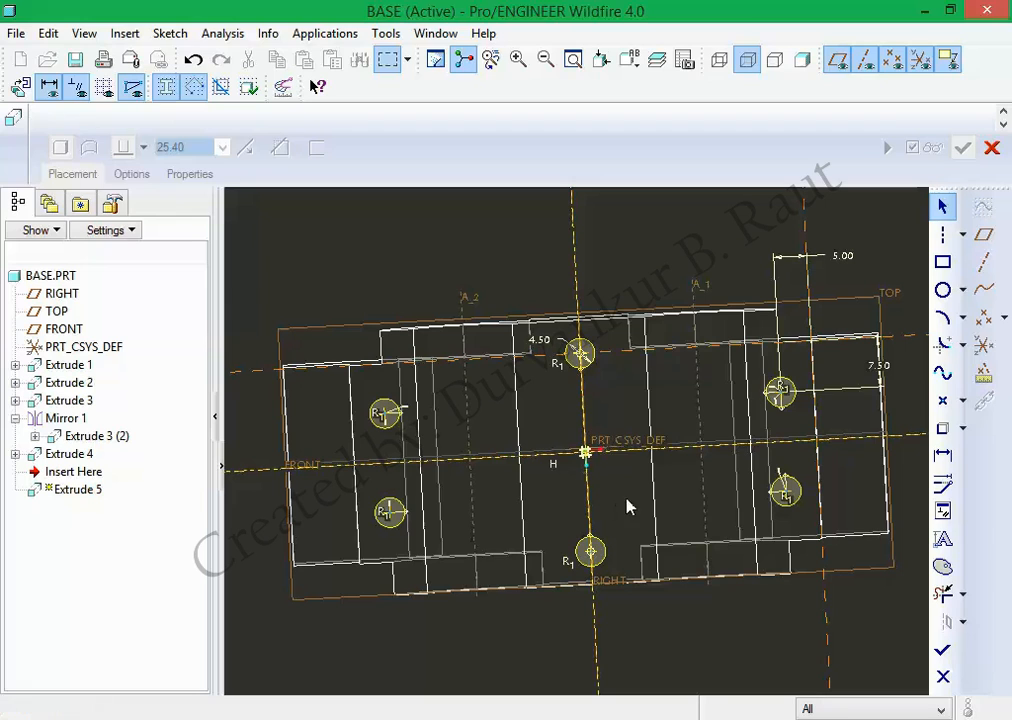
{"action": "middle_click_drag", "start_coordinate": [662, 505], "coordinate": [648, 487]}
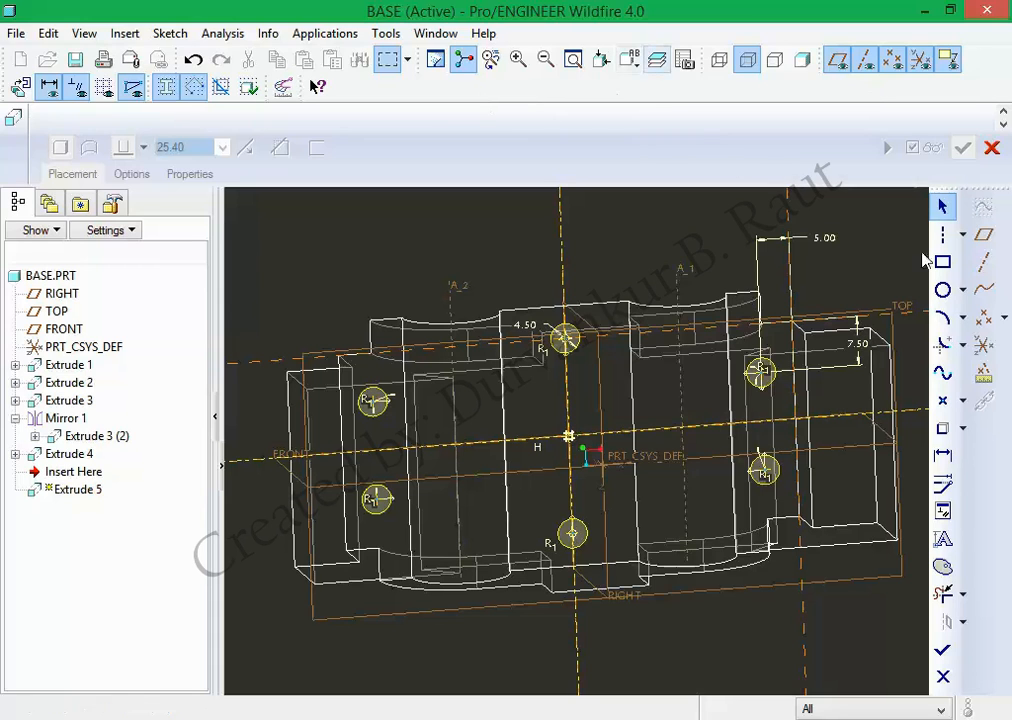
{"action": "mouse_move", "coordinate": [884, 461]}
{"action": "middle_mouse_down"}
{"action": "mouse_move", "coordinate": [863, 458]}
{"action": "mouse_move", "coordinate": [870, 490]}
{"action": "middle_mouse_up"}
{"action": "left_click", "coordinate": [946, 652]}
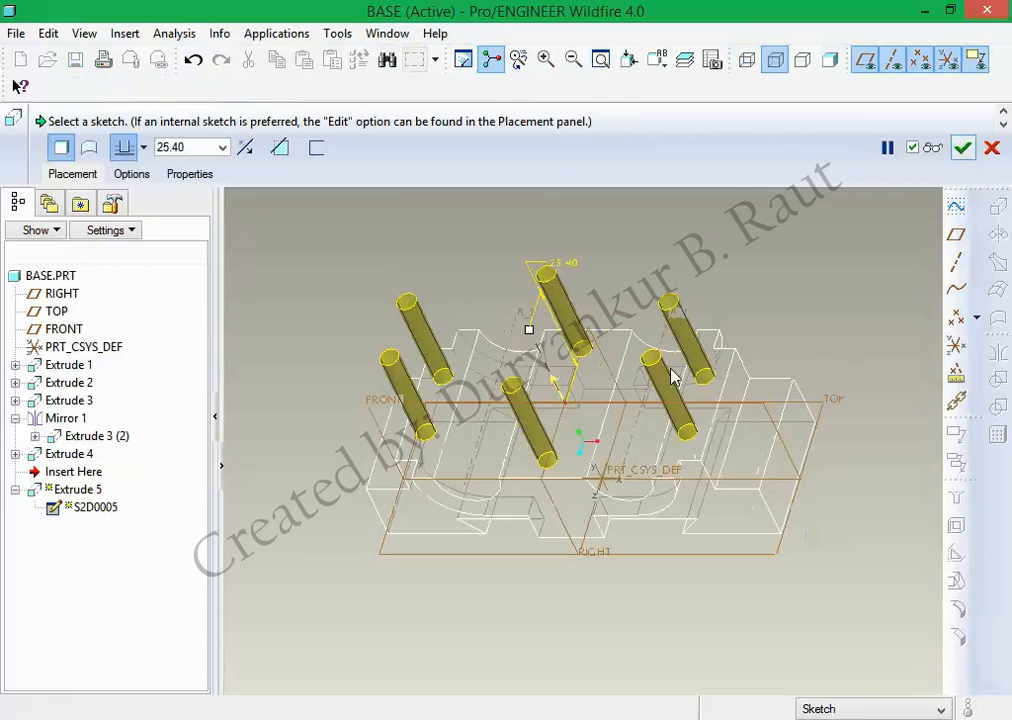
Extrude the six circles downward into the base as a 15 mm deep material-removing cut.
{"action": "left_click", "coordinate": [555, 387]}
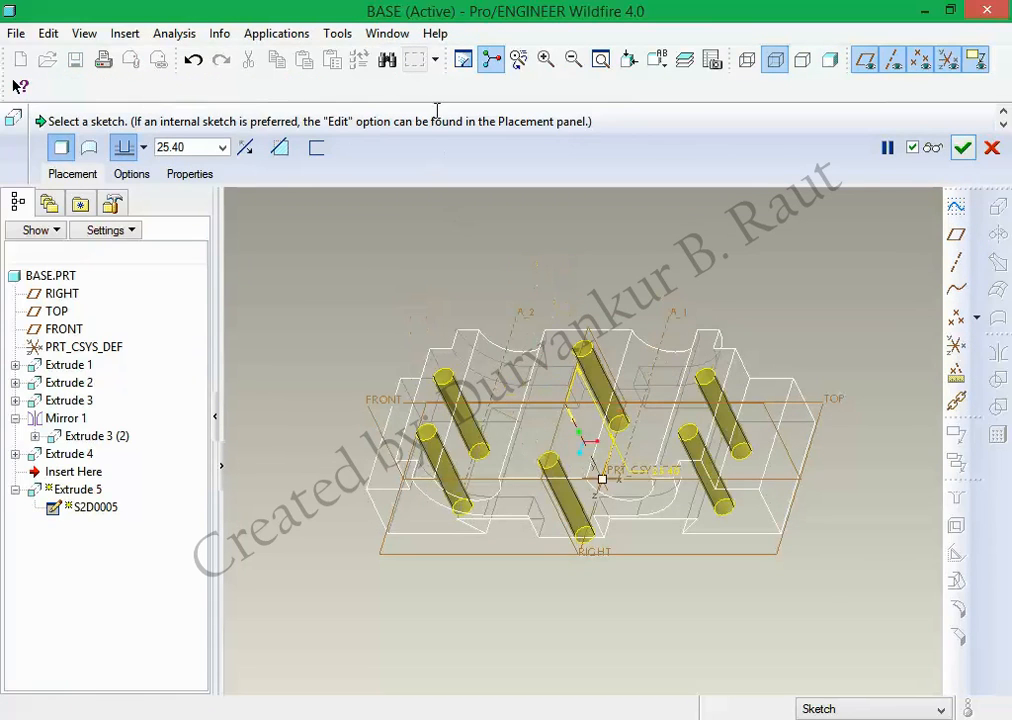
{"action": "left_click", "coordinate": [280, 147]}
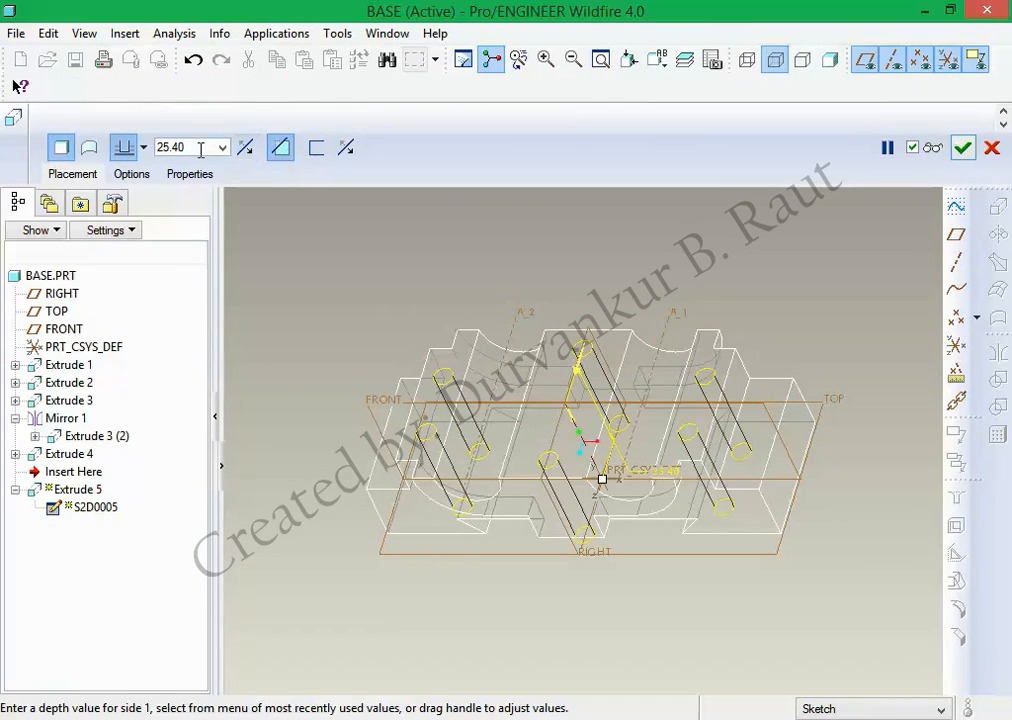
{"action": "double_click", "coordinate": [200, 149]}
{"action": "type", "text": "15"}
{"action": "key", "text": "Return"}
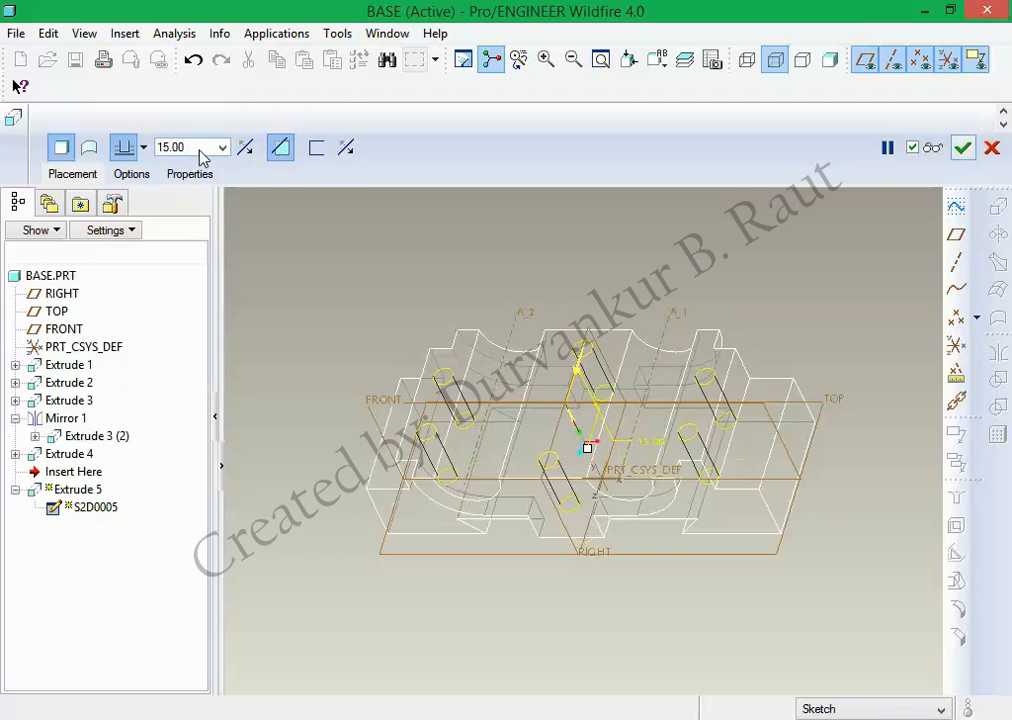
{"action": "middle_click_drag", "start_coordinate": [535, 535], "coordinate": [538, 466]}
{"action": "middle_click", "coordinate": [595, 270]}
{"action": "left_click", "coordinate": [597, 268]}
Display the base shaded and inspect the six holes of the new cut from several sides.
{"action": "left_click", "coordinate": [831, 62]}
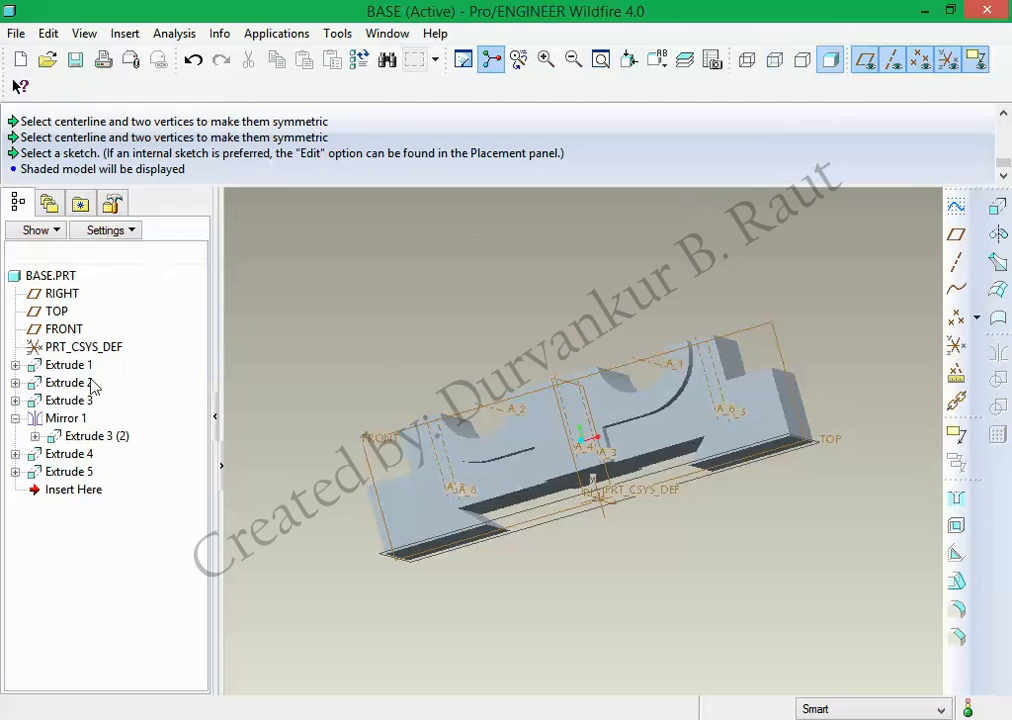
{"action": "left_click", "coordinate": [69, 471]}
{"action": "middle_click_drag", "start_coordinate": [402, 350], "coordinate": [460, 428]}
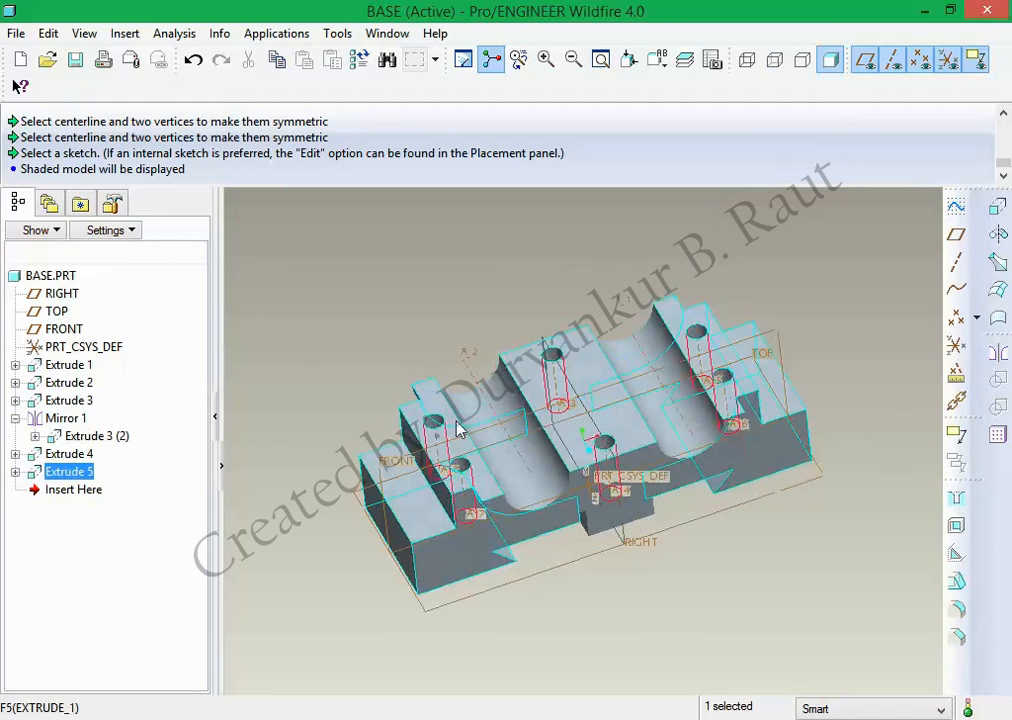
{"action": "scroll", "coordinate": [475, 555], "scroll_direction": "down", "scroll_amount": 3}
{"action": "scroll", "coordinate": [475, 555], "scroll_direction": "up", "scroll_amount": 2}
{"action": "middle_click_drag", "start_coordinate": [477, 563], "coordinate": [508, 352]}
{"action": "left_click", "coordinate": [335, 406]}
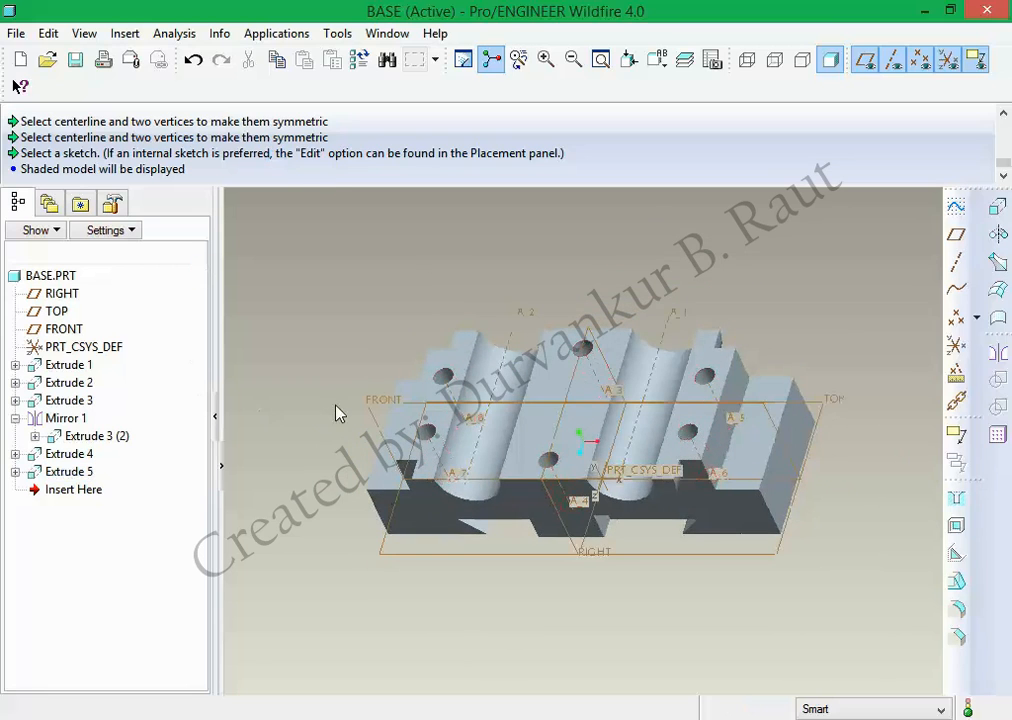
Save BASE.PRT in the Double_Bearing folder and close its window.
{"action": "key", "text": "ctrl+s"}
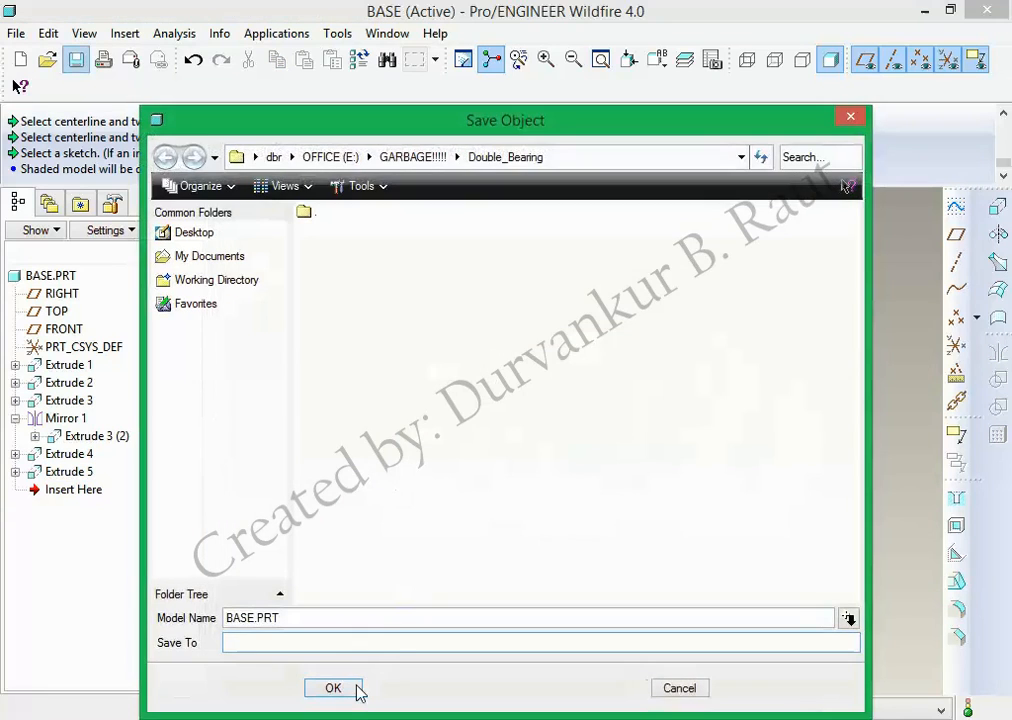
{"action": "left_click", "coordinate": [356, 690]}
{"action": "left_click", "coordinate": [387, 33]}
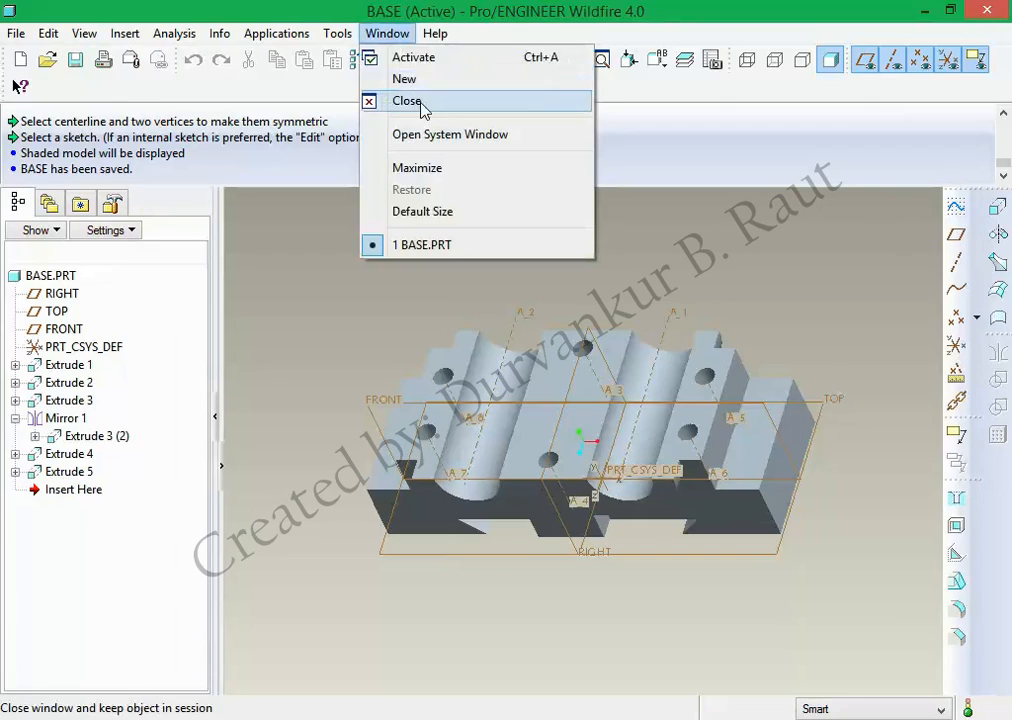
{"action": "left_click", "coordinate": [410, 101]}
Create a new solid part named cap using the mmns_part_solid template instead of the default one.
{"action": "left_click", "coordinate": [21, 59]}
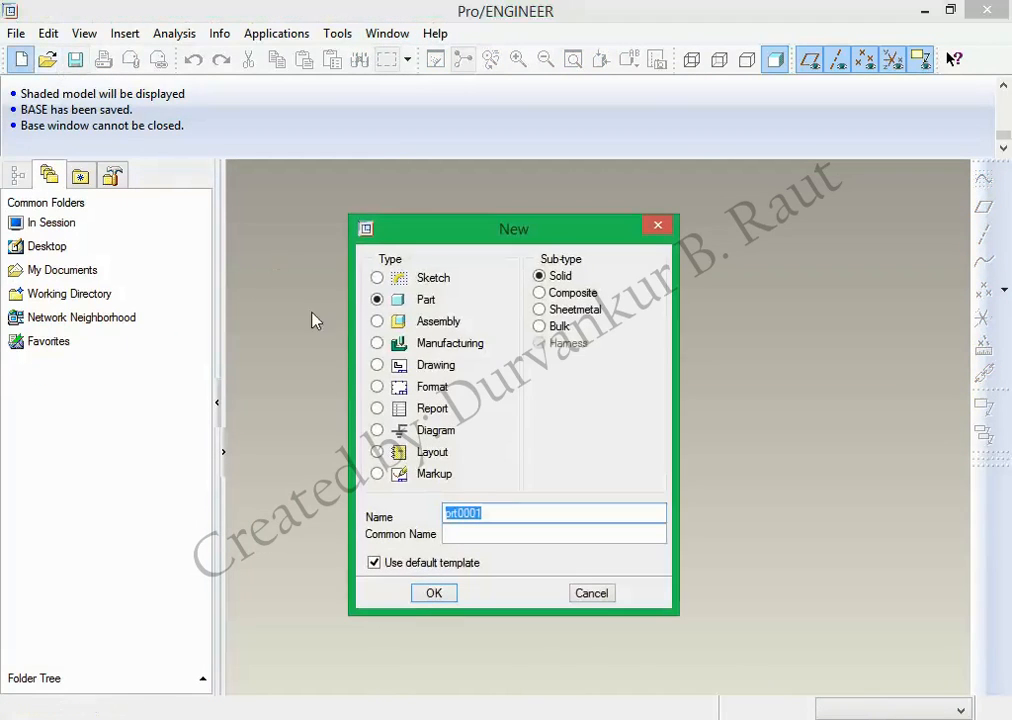
{"action": "type", "text": "cap"}
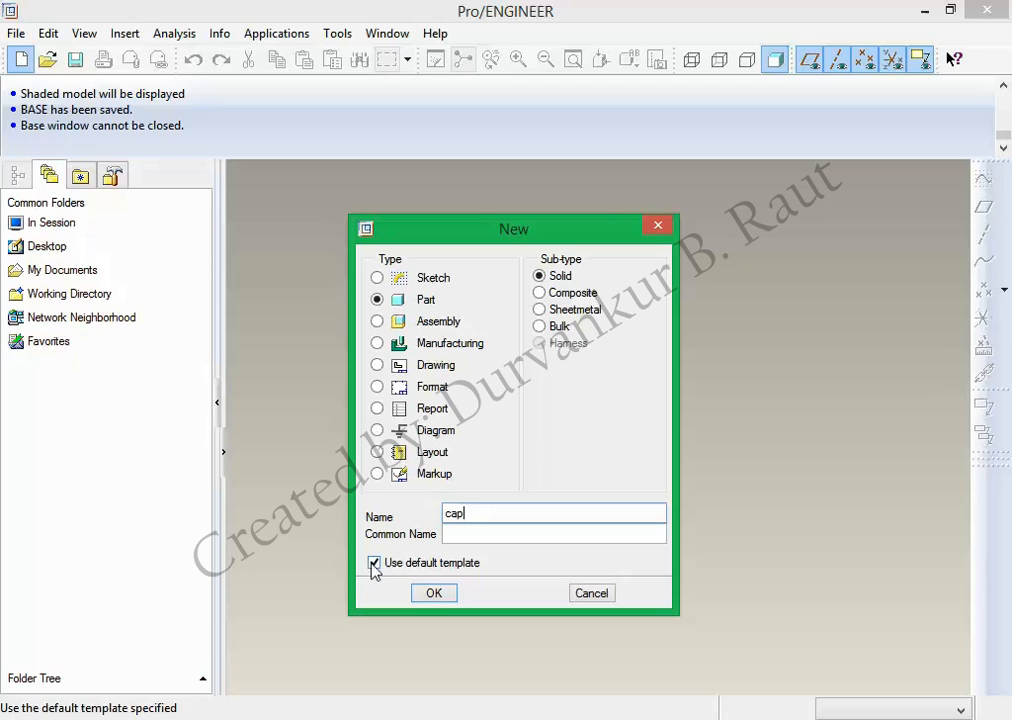
{"action": "left_click", "coordinate": [374, 564]}
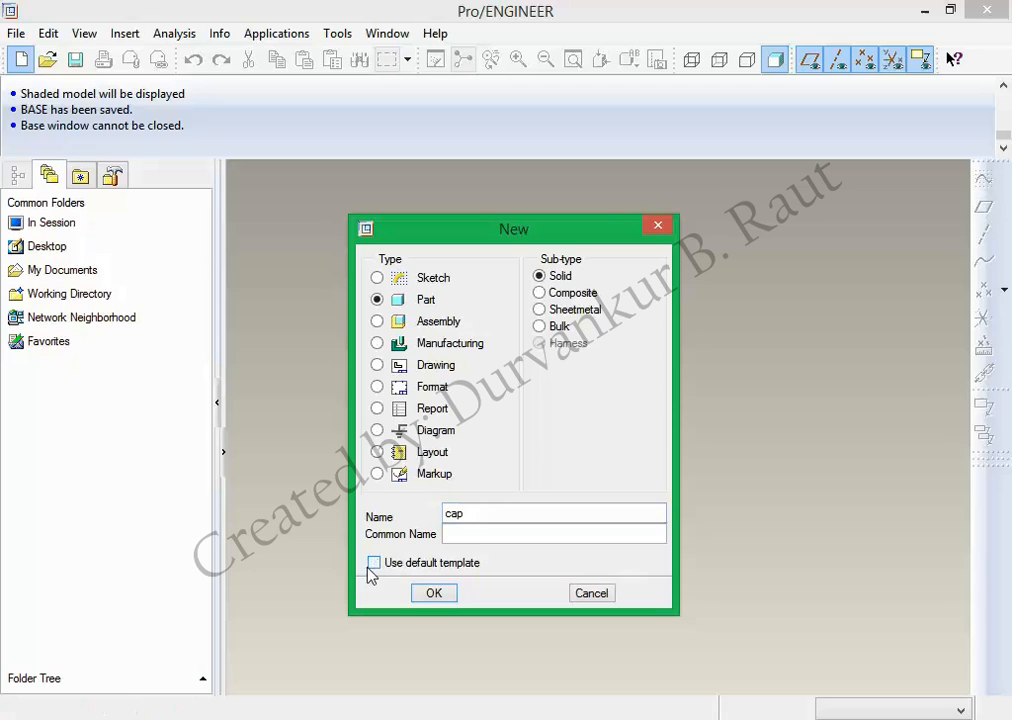
{"action": "left_click", "coordinate": [428, 593]}
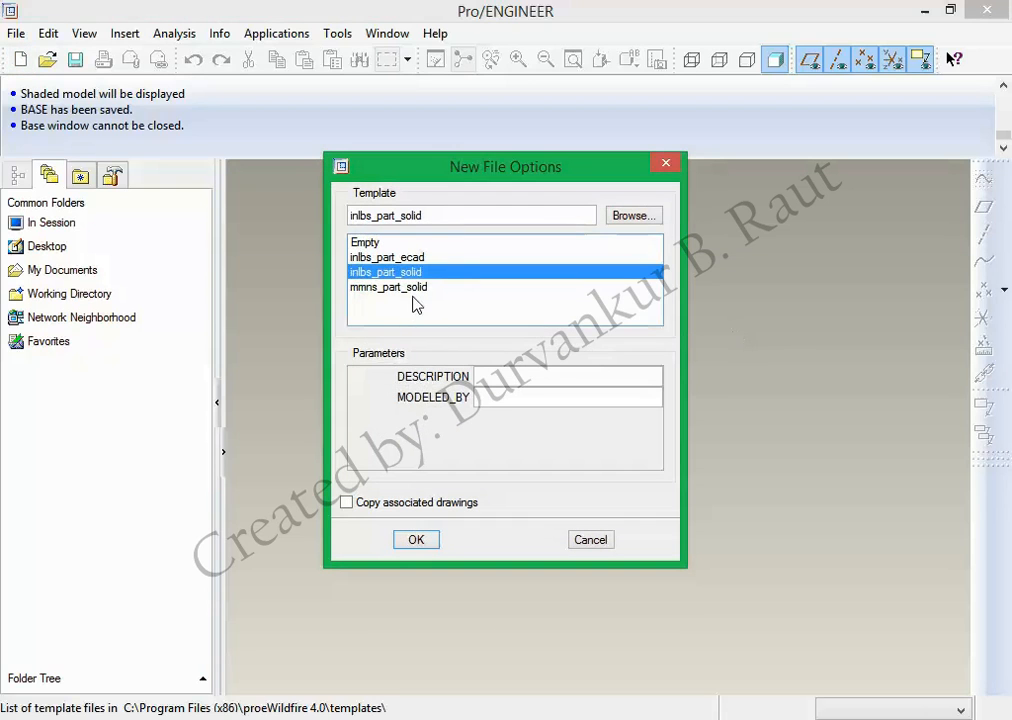
{"action": "left_click", "coordinate": [416, 290]}
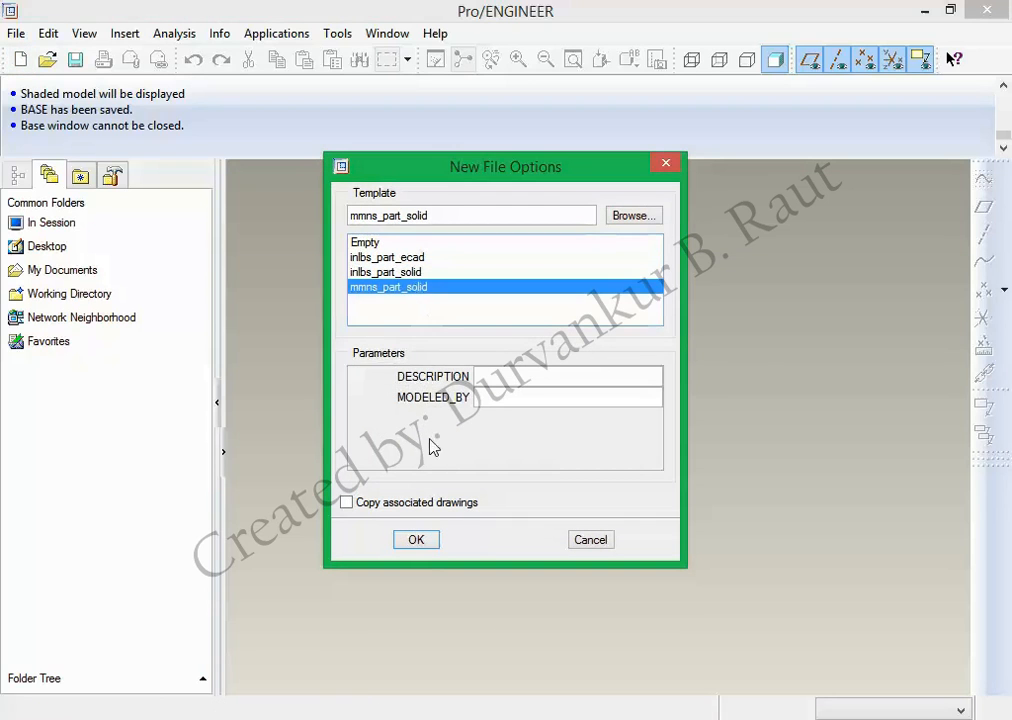
{"action": "left_click", "coordinate": [418, 541]}
Switch to the PDF in Adobe Acrobat Reader and examine the dimensions in the cap's top and front views.
{"action": "key", "text": "alt+Tab"}
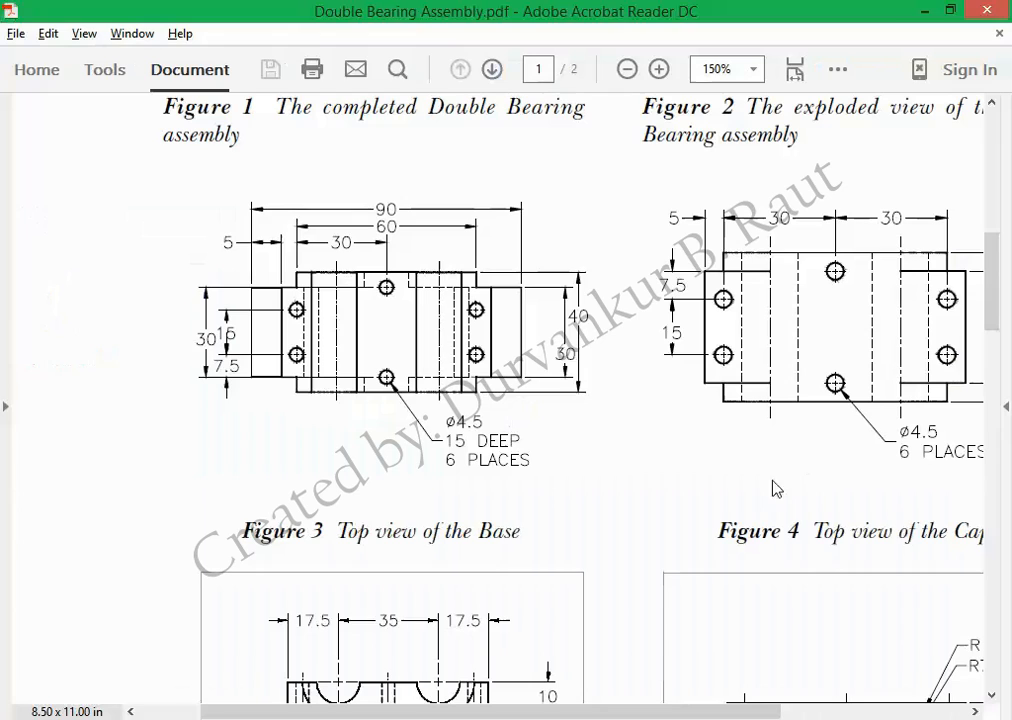
{"action": "middle_click_drag", "start_coordinate": [785, 478], "coordinate": [688, 577]}
{"action": "right_click", "coordinate": [650, 425]}
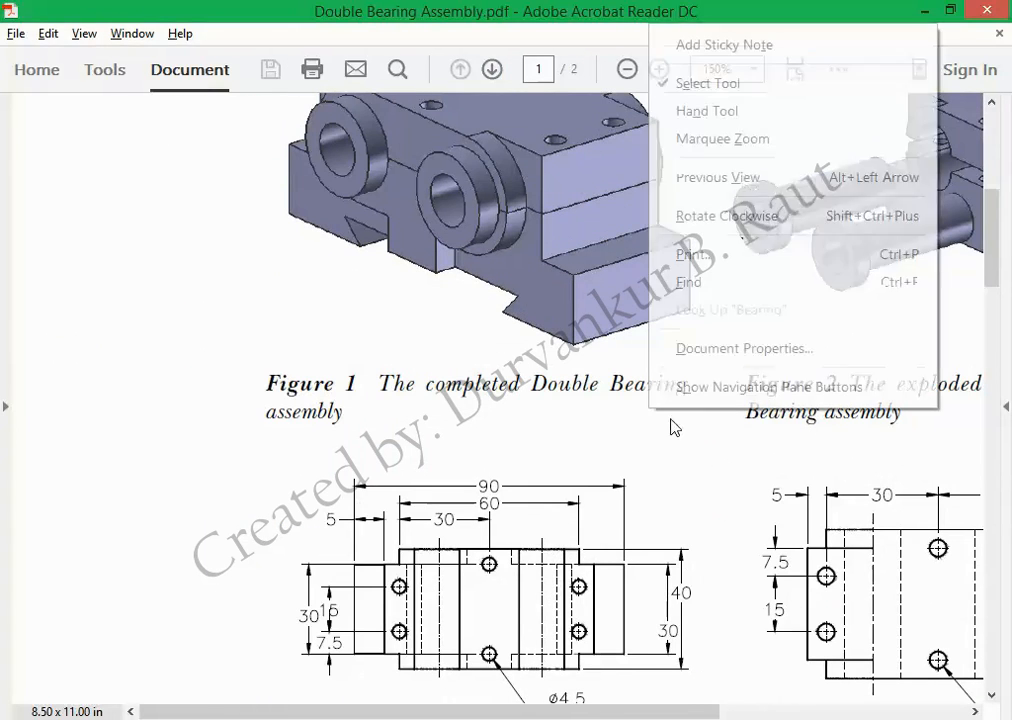
{"action": "left_click", "coordinate": [705, 112]}
{"action": "left_click_drag", "start_coordinate": [752, 528], "coordinate": [316, 214]}
{"action": "left_click_drag", "start_coordinate": [437, 362], "coordinate": [422, 234]}
{"action": "scroll", "coordinate": [427, 298], "scroll_direction": "down", "scroll_amount": 1, "text": "ctrl"}
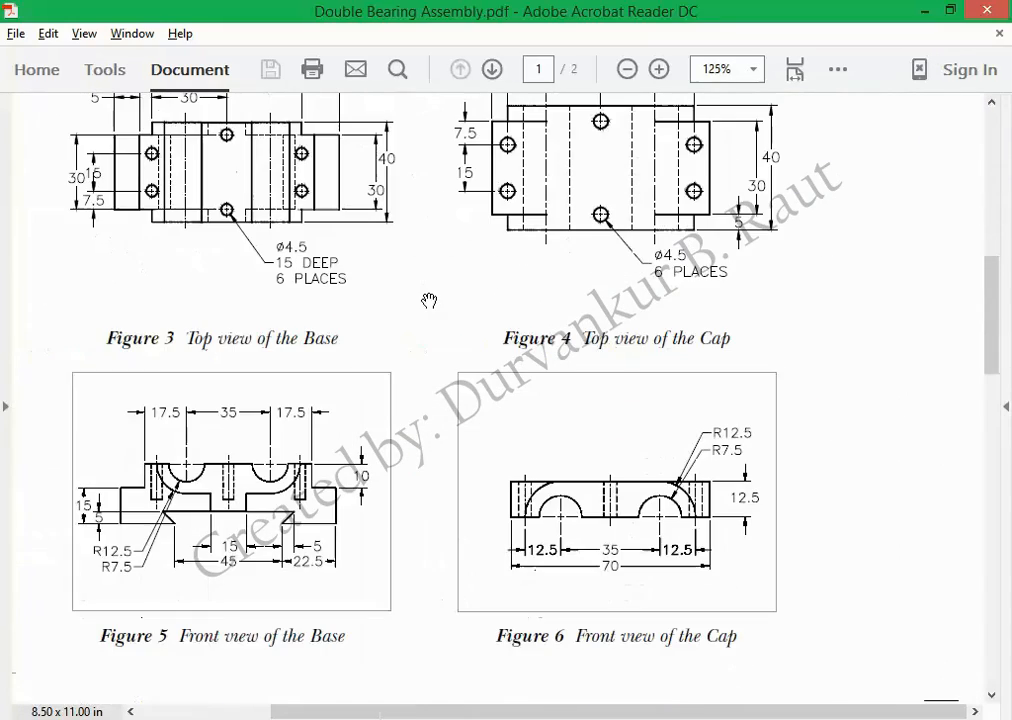
{"action": "left_click_drag", "start_coordinate": [528, 351], "coordinate": [494, 419]}
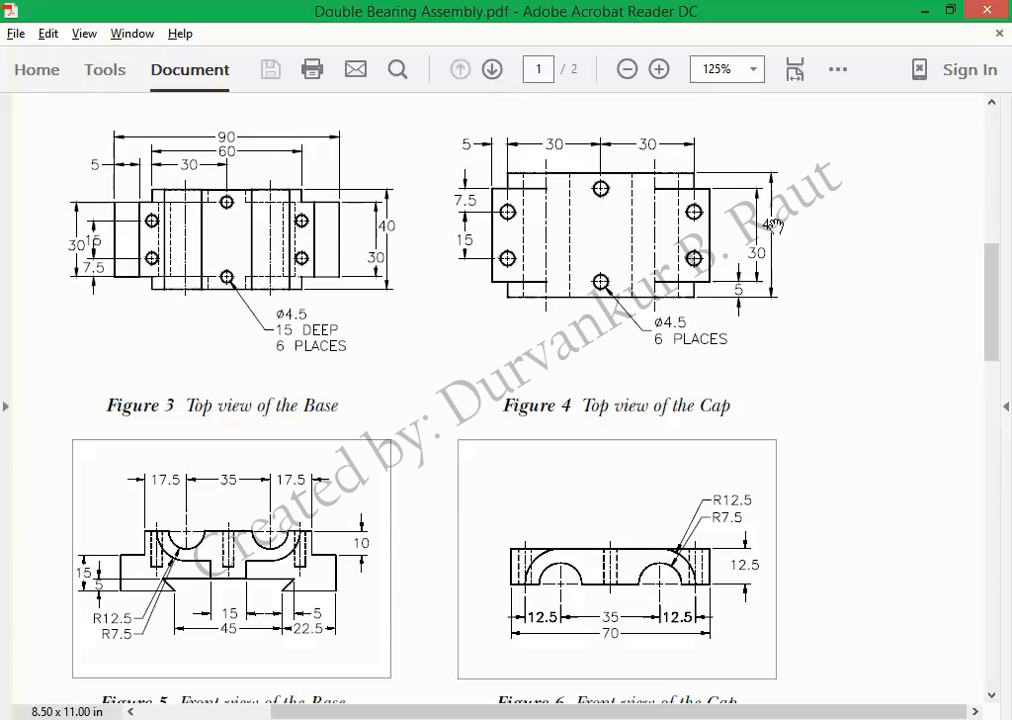
{"action": "scroll", "coordinate": [590, 458], "scroll_direction": "down", "scroll_amount": 2}
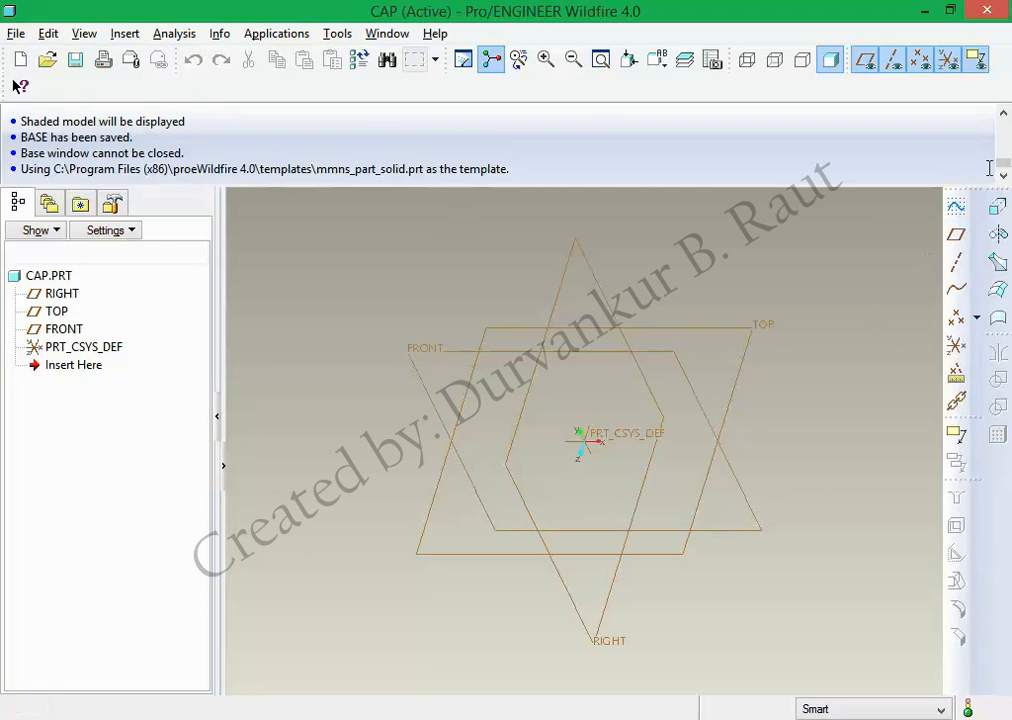
Start an Extrude feature in the cap part and open its internal sketch on the FRONT plane.
{"action": "left_click", "coordinate": [997, 205]}
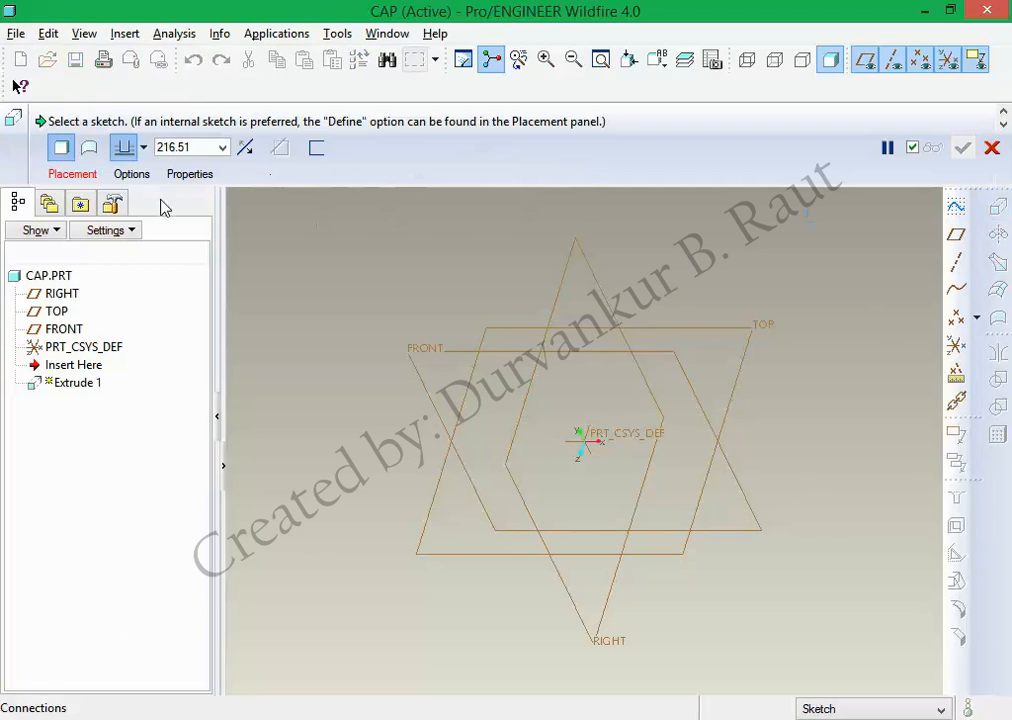
{"action": "left_click", "coordinate": [76, 176]}
{"action": "left_click", "coordinate": [210, 229]}
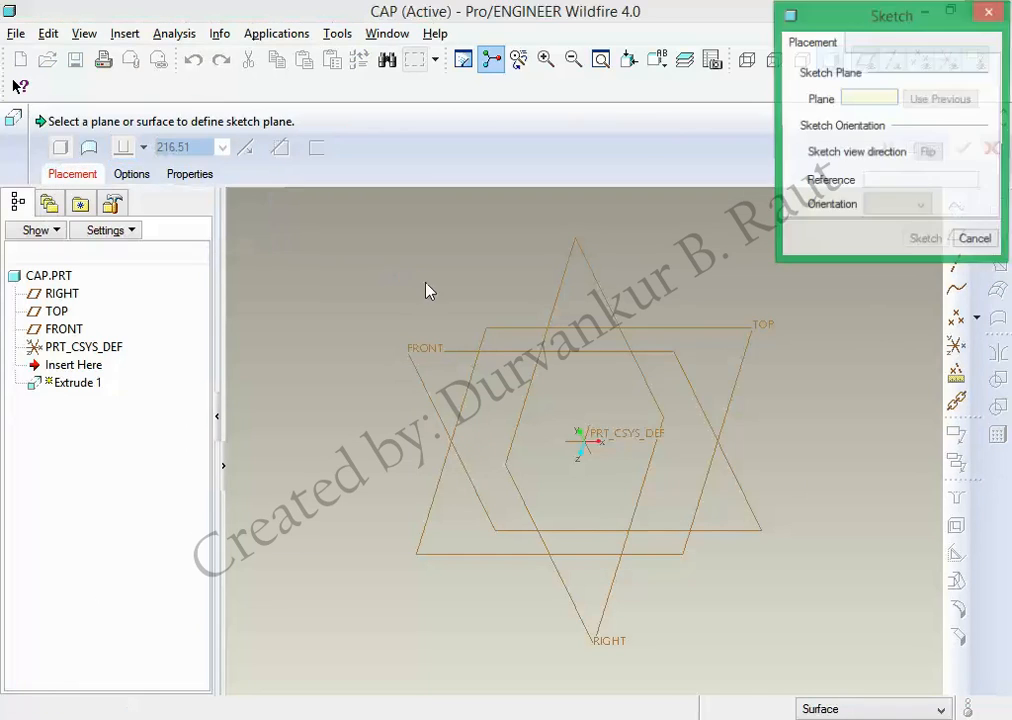
{"action": "left_click", "coordinate": [436, 352]}
{"action": "left_click", "coordinate": [926, 242]}
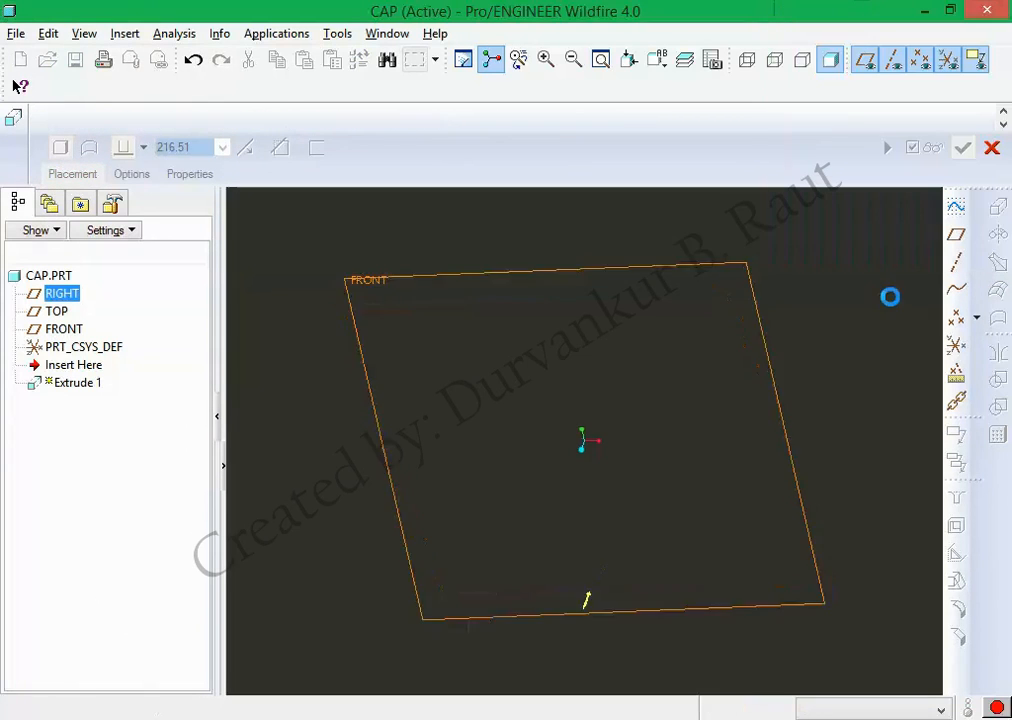
Check the cap's top and front views in the PDF, and sketch vertical and horizontal centerlines through the origin of the cap sketch.
{"action": "key", "text": "alt+Tab"}
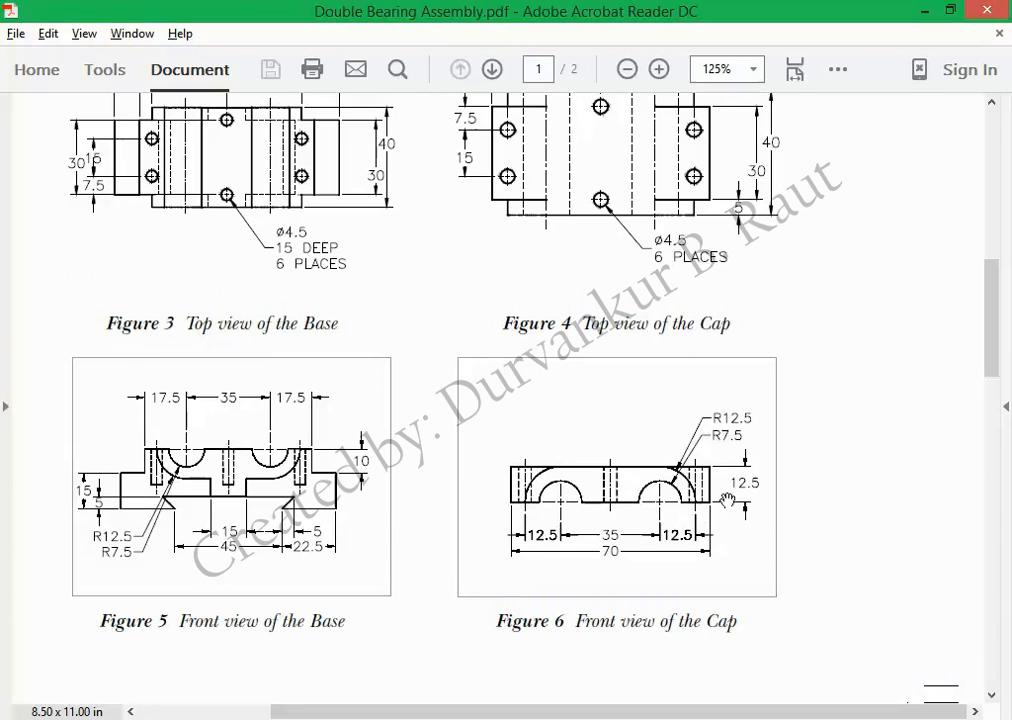
{"action": "scroll", "coordinate": [546, 245], "scroll_direction": "up", "scroll_amount": 1}
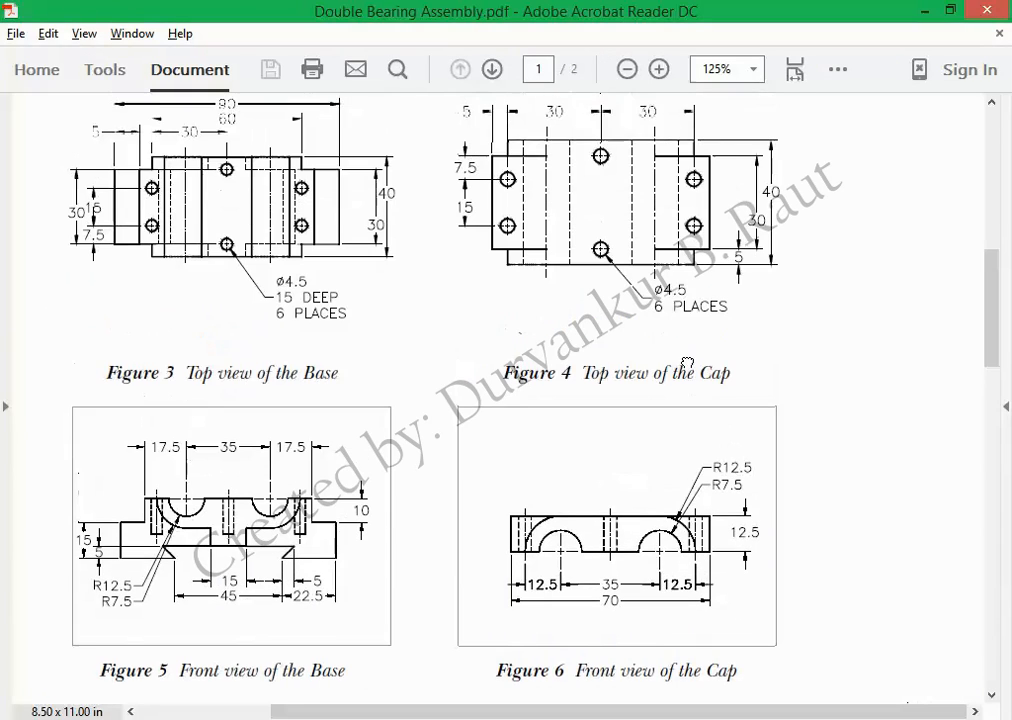
{"action": "key", "text": "alt+Tab"}
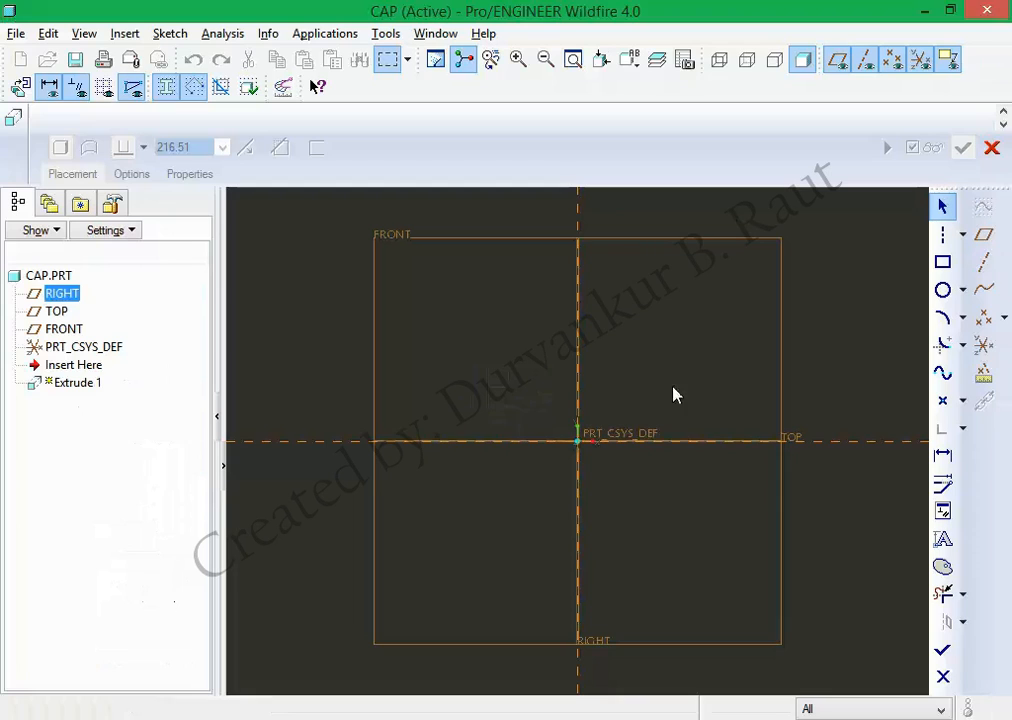
{"action": "left_click", "coordinate": [943, 234]}
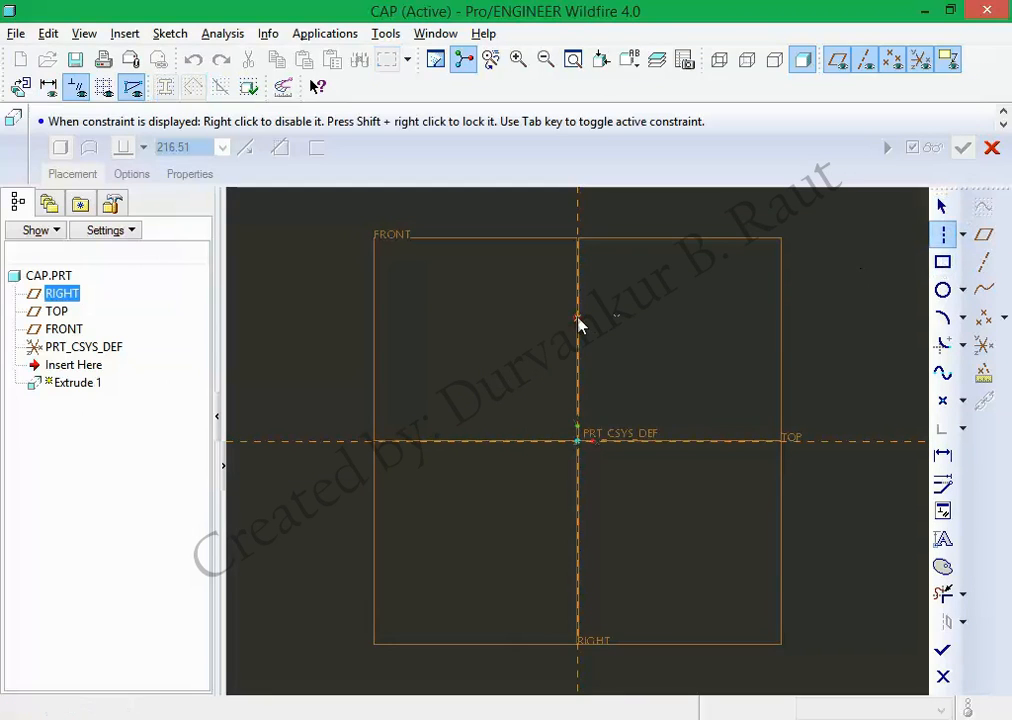
{"action": "left_click", "coordinate": [572, 400]}
{"action": "left_click", "coordinate": [711, 440]}
{"action": "left_click", "coordinate": [644, 441]}
{"action": "middle_click", "coordinate": [691, 347]}
{"action": "left_click", "coordinate": [691, 347]}
Sketch a rectangle about 412 mm wide and 84 mm high, symmetric about the vertical centerline with its lower edge on the horizontal centerline.
{"action": "left_click", "coordinate": [943, 262]}
{"action": "left_click", "coordinate": [742, 441]}
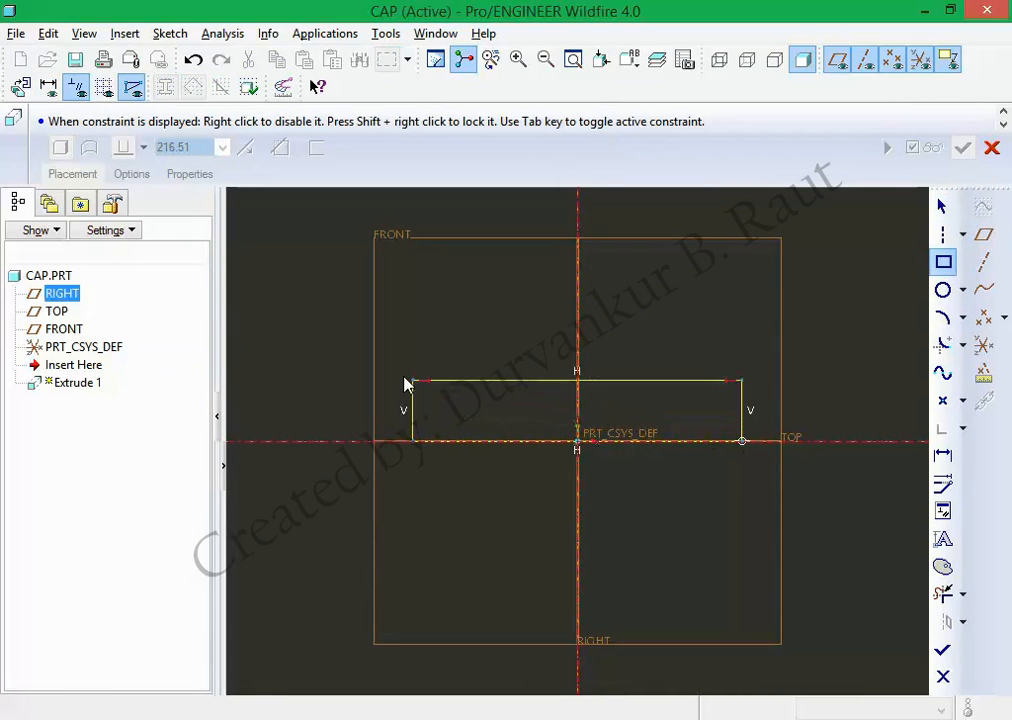
{"action": "left_click", "coordinate": [412, 375]}
{"action": "middle_click", "coordinate": [443, 330]}
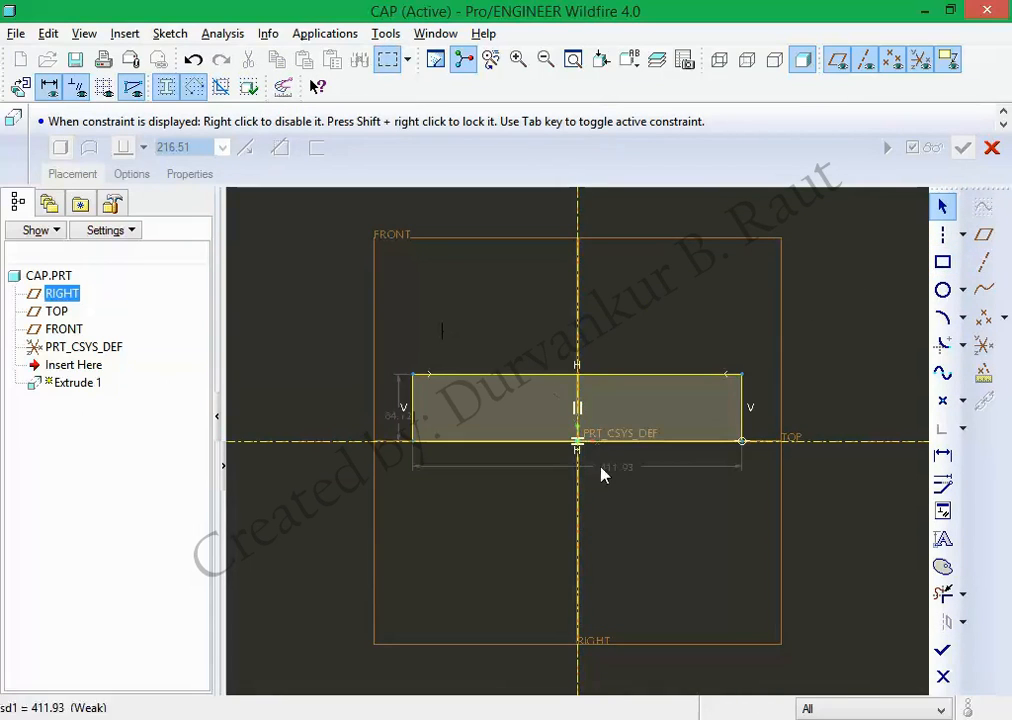
{"action": "double_click", "coordinate": [395, 422]}
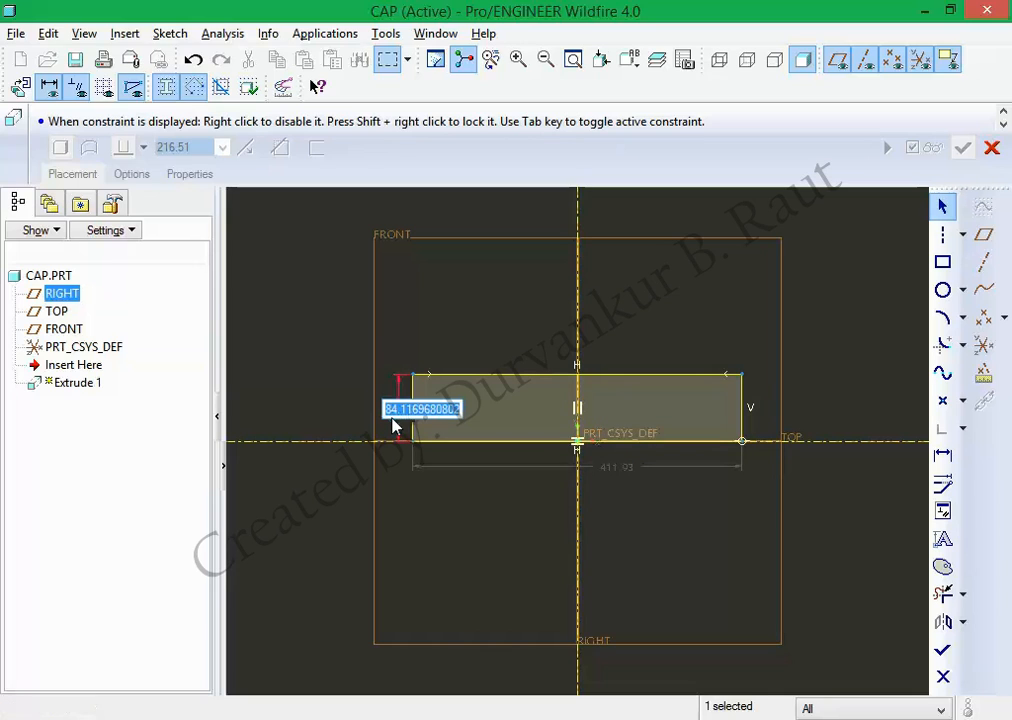
{"action": "type", "text": "1"}
{"action": "key", "text": "Return"}
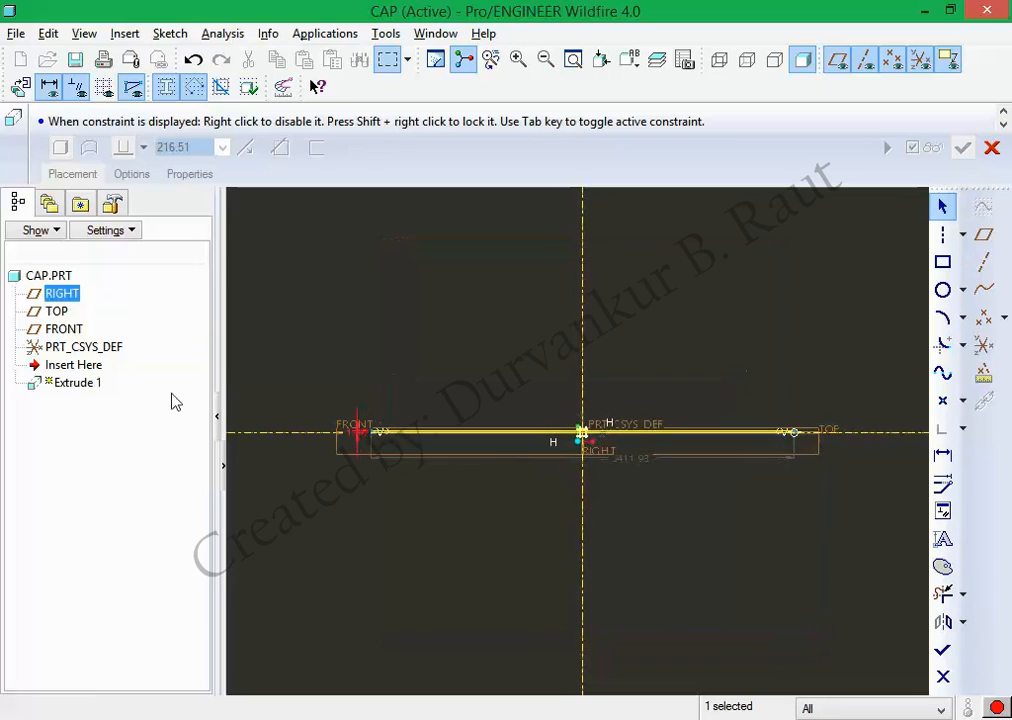
Move the rectangle's height dimension clear of the sketch and set the height to 12.5 mm.
{"action": "left_click_drag", "start_coordinate": [363, 436], "coordinate": [341, 328]}
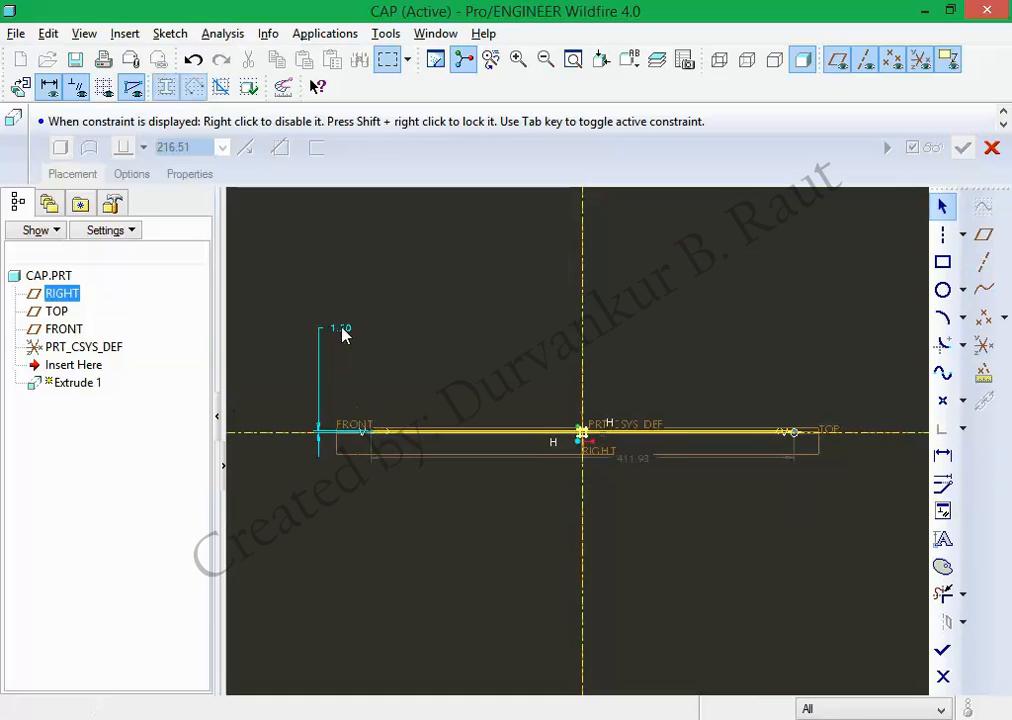
{"action": "double_click", "coordinate": [341, 328]}
{"action": "type", "text": "12.5"}
{"action": "key", "text": "Return"}
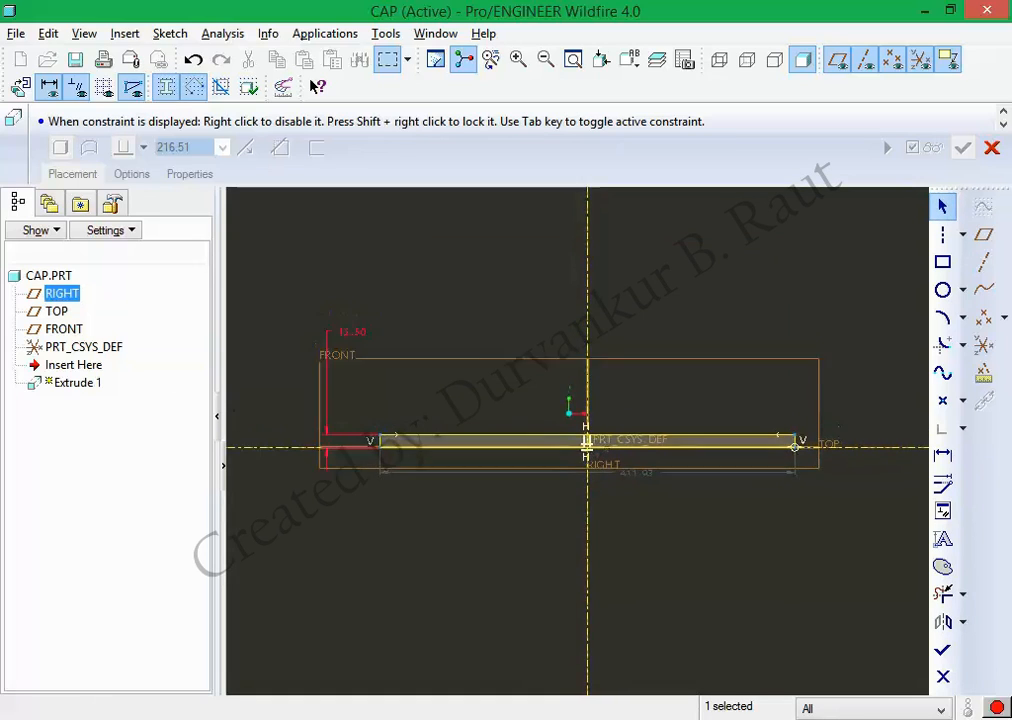
Set the rectangle's width to 70 mm.
{"action": "double_click", "coordinate": [645, 500]}
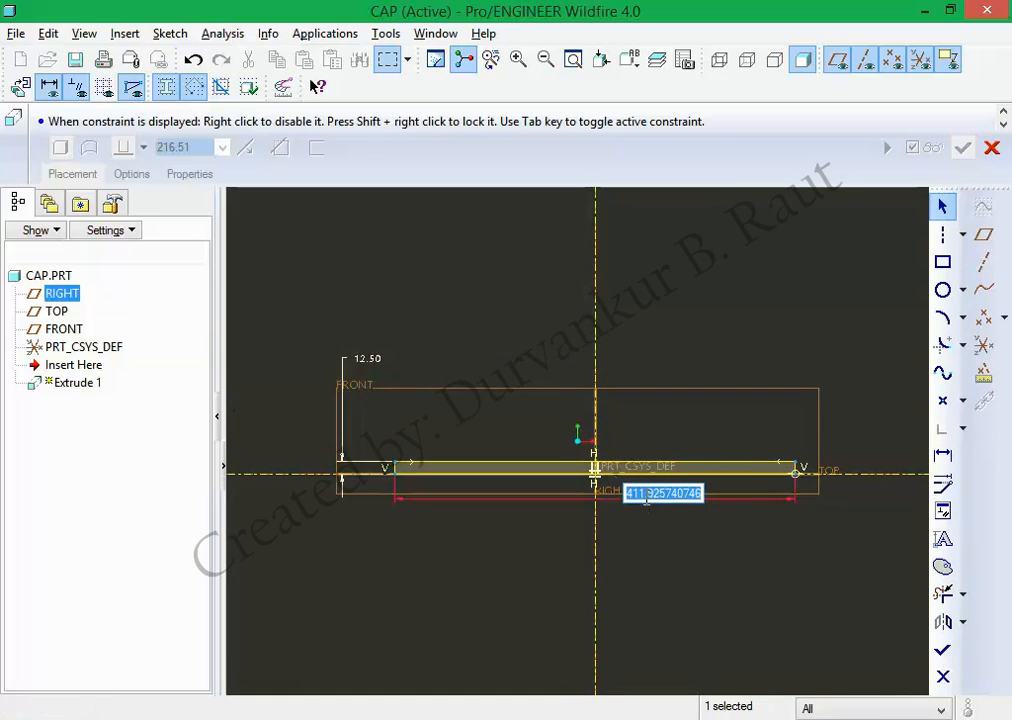
{"action": "key", "text": "alt"}
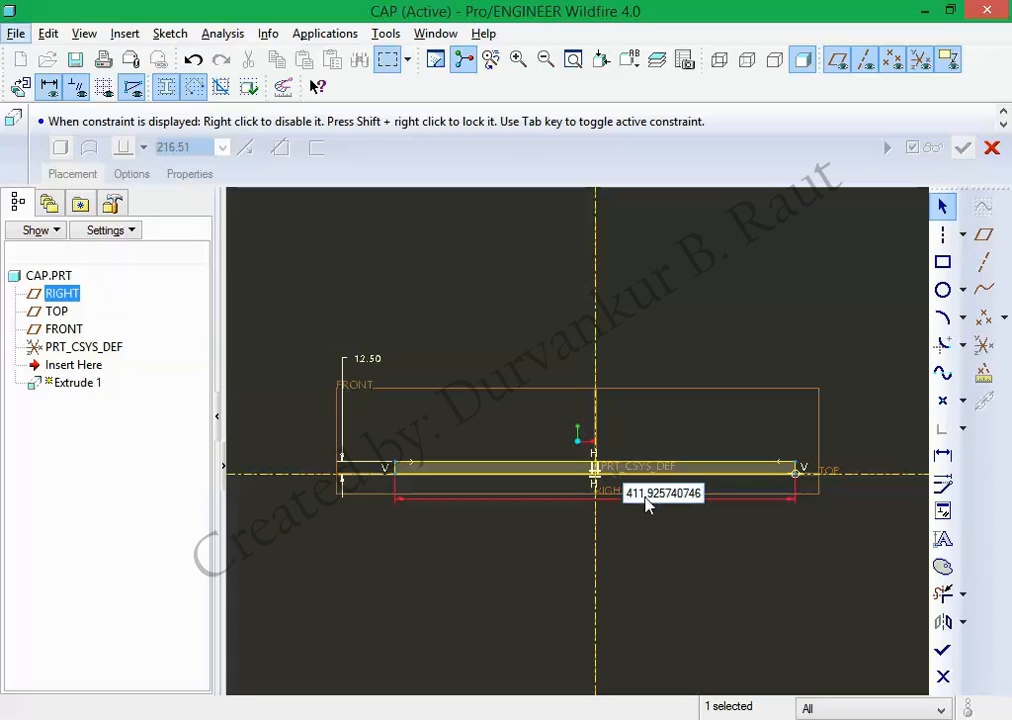
{"action": "key", "text": "Escape"}
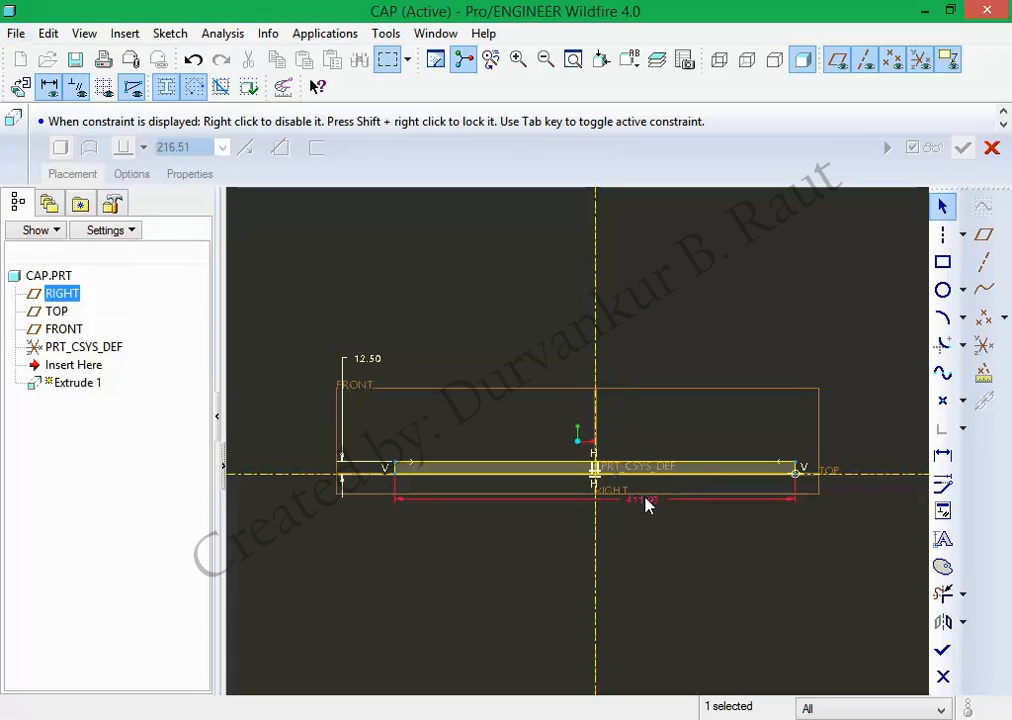
{"action": "double_click", "coordinate": [640, 508]}
{"action": "type", "text": "7"}
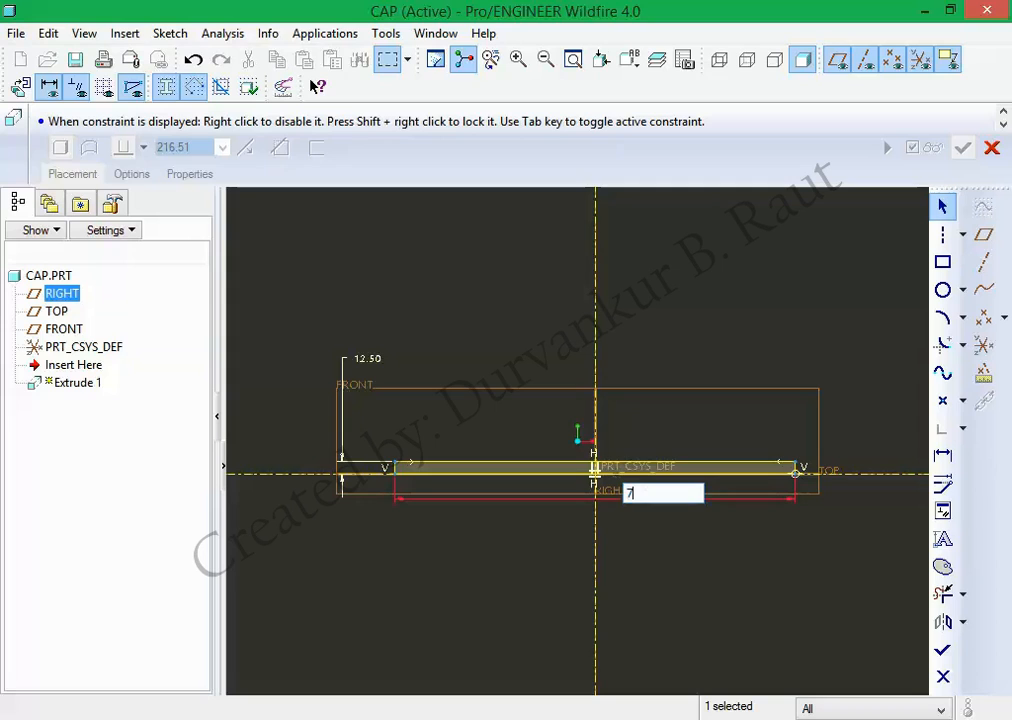
{"action": "type", "text": "0"}
{"action": "key", "text": "Return"}
Switch to the PDF in Adobe Acrobat Reader, check the cap's front view dimensions, and return to the Pro/ENGINEER sketch.
{"action": "key", "text": "alt"}
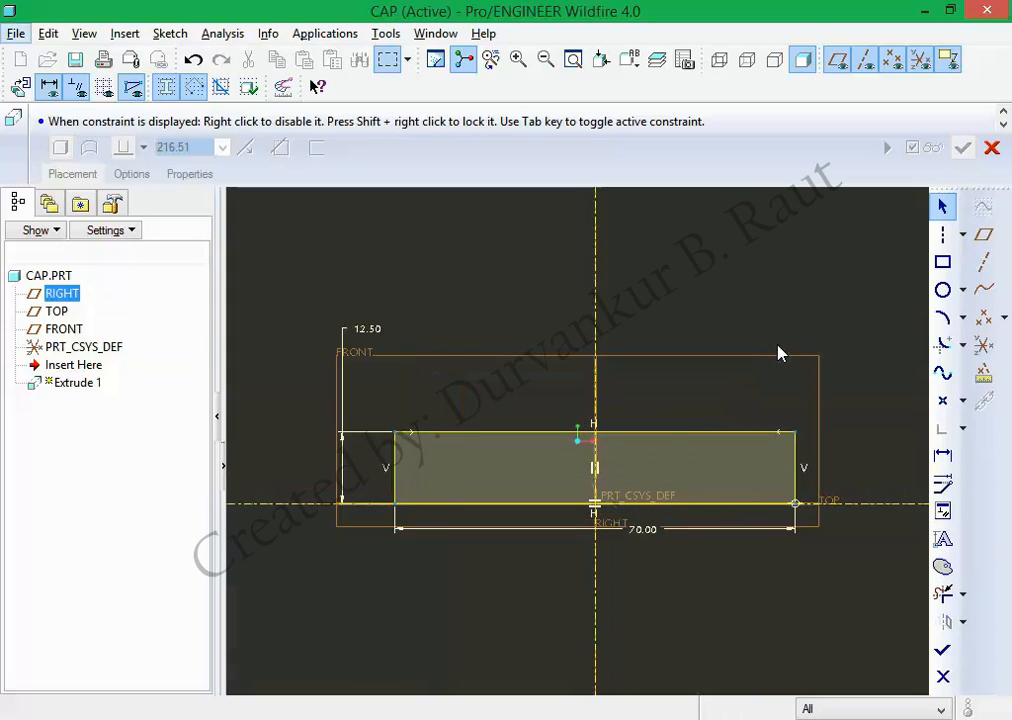
{"action": "key", "text": "alt+Tab"}
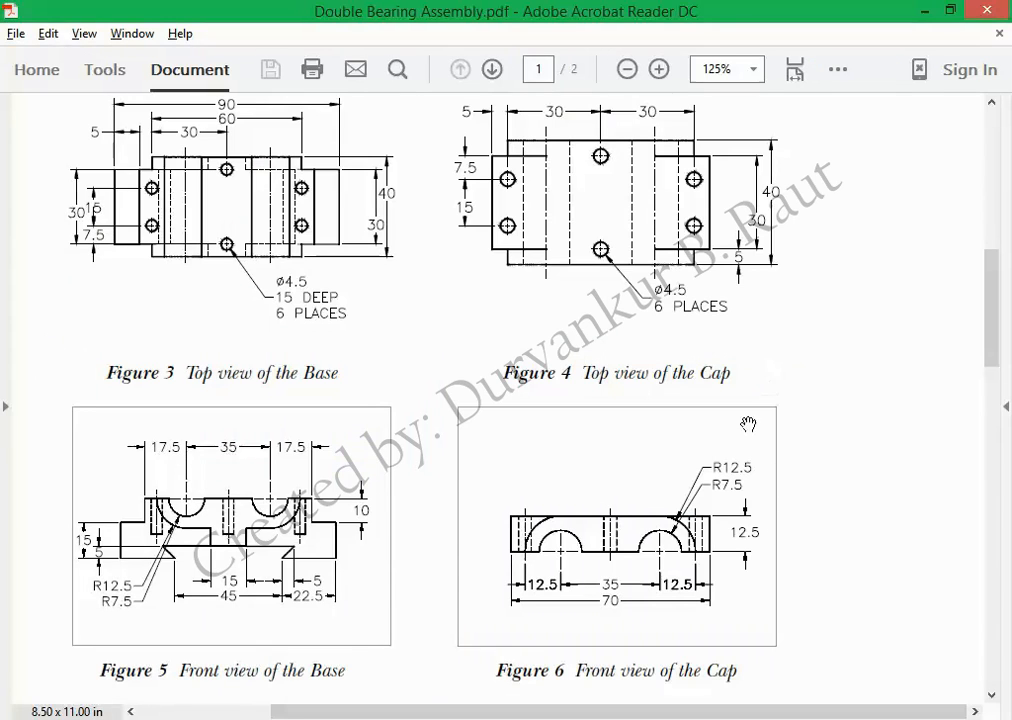
{"action": "left_click_drag", "start_coordinate": [719, 459], "coordinate": [709, 489]}
{"action": "key", "text": "alt+Tab"}
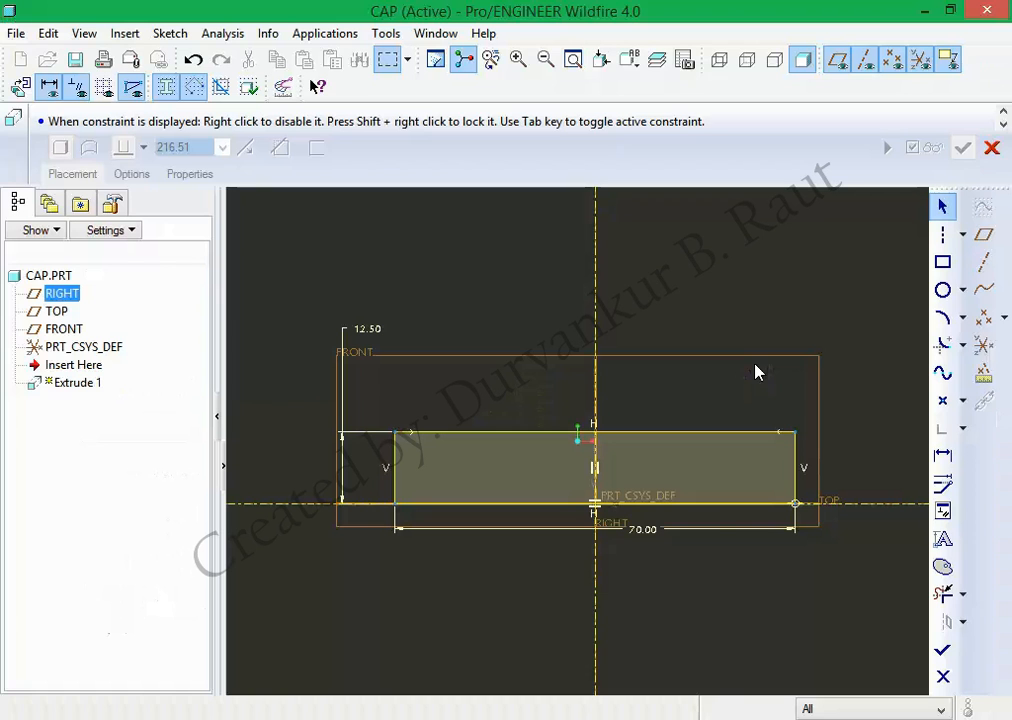
Finish the rectangle sketch and extrude it symmetrically about the sketch plane with a total depth of 30.
{"action": "left_click", "coordinate": [942, 650]}
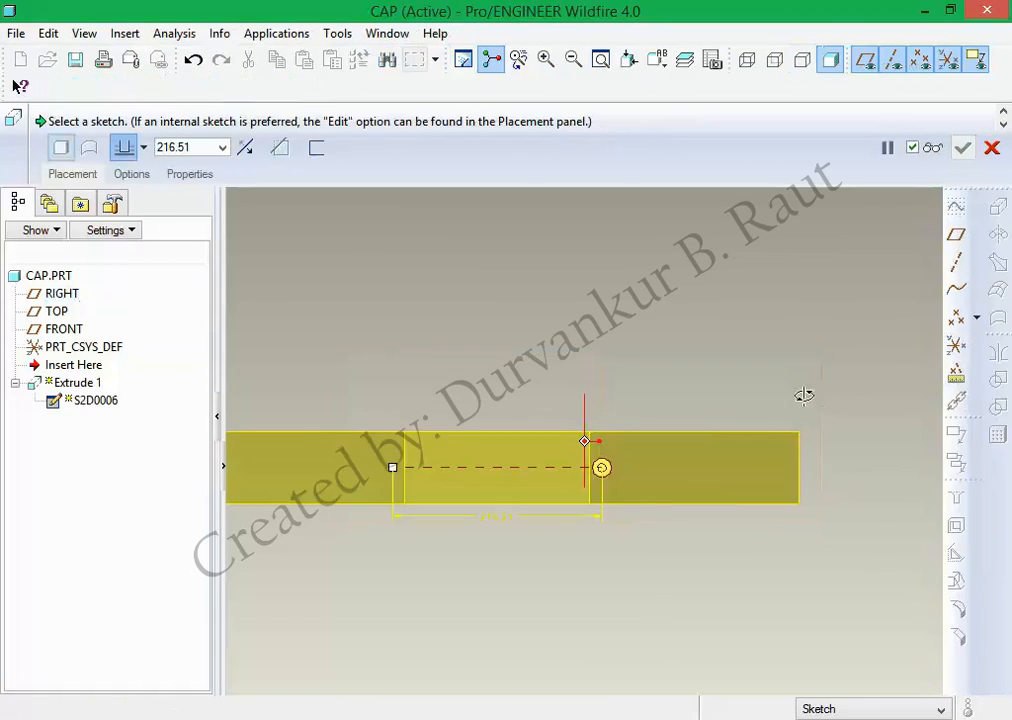
{"action": "left_click", "coordinate": [143, 148]}
{"action": "left_click", "coordinate": [132, 206]}
{"action": "double_click", "coordinate": [205, 147]}
{"action": "type", "text": "30"}
{"action": "key", "text": "Return"}
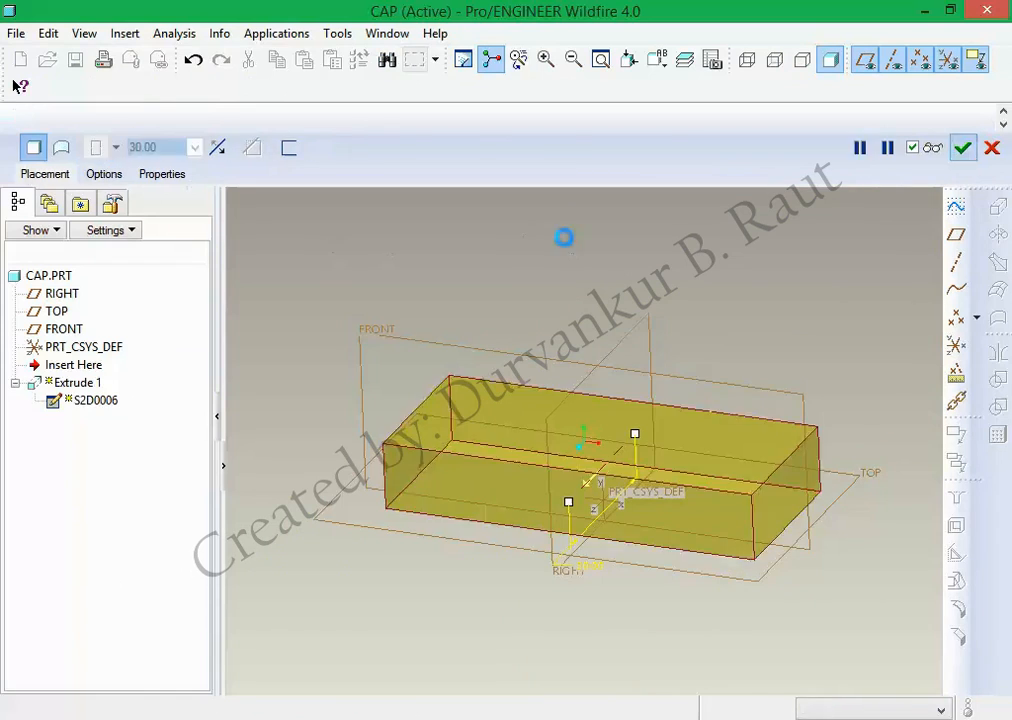
{"action": "middle_click", "coordinate": [570, 248]}
Start a second extrusion with a sketch on the block's long front face, and display hidden lines in grey.
{"action": "left_click", "coordinate": [993, 208]}
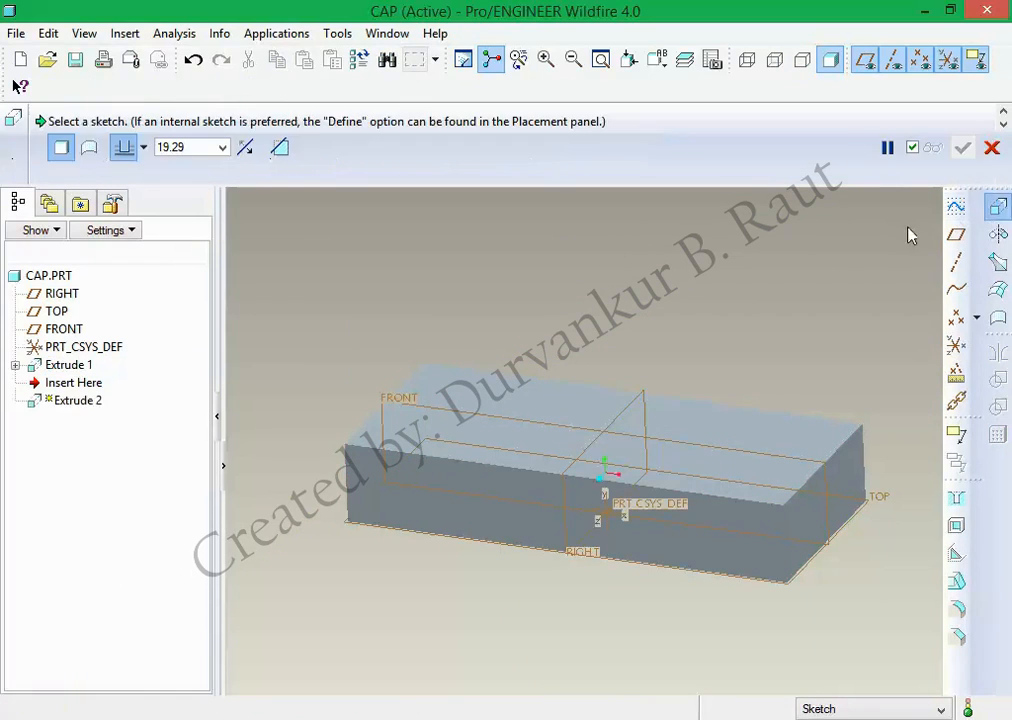
{"action": "left_click", "coordinate": [78, 176]}
{"action": "left_click", "coordinate": [225, 230]}
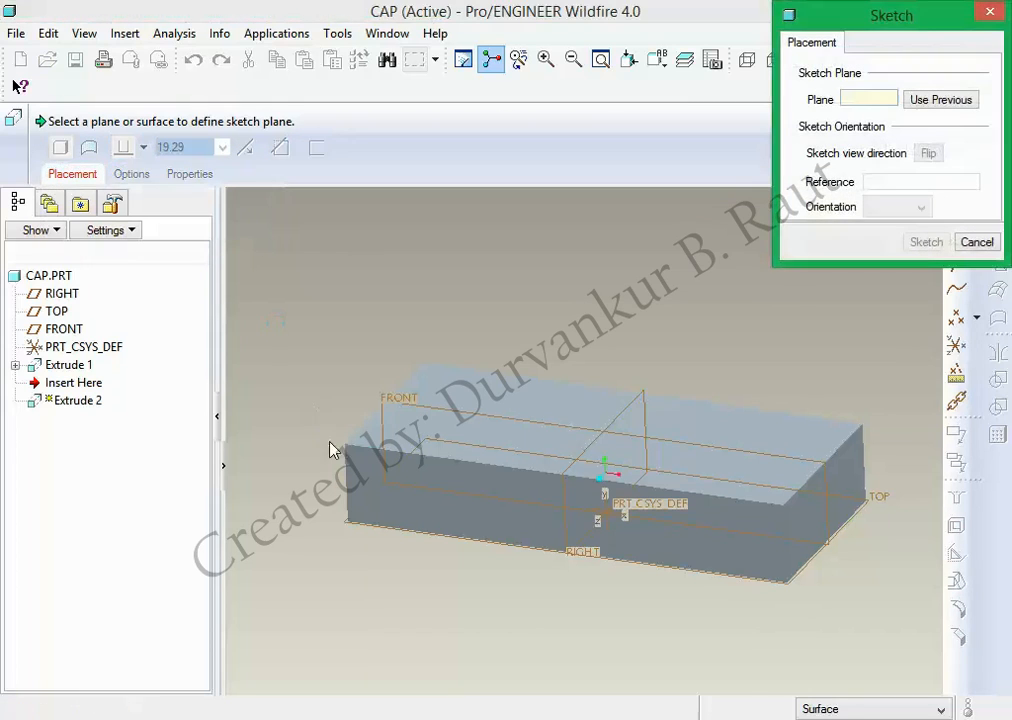
{"action": "left_click", "coordinate": [361, 470]}
{"action": "left_click", "coordinate": [925, 243]}
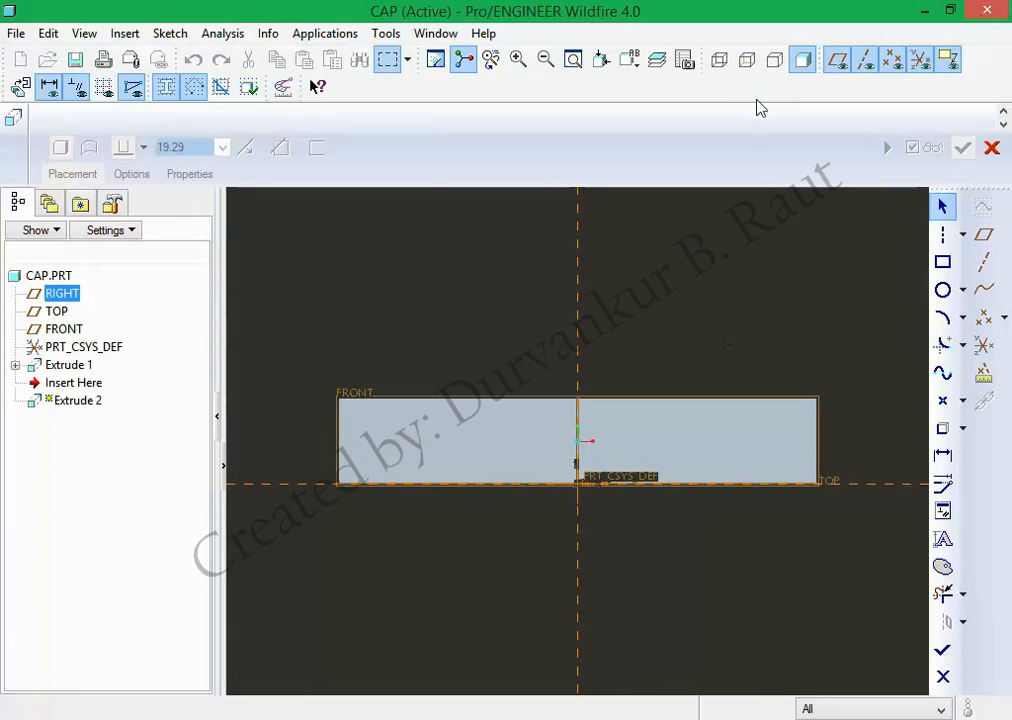
{"action": "left_click", "coordinate": [746, 60]}
Check the cap's front view in Double Bearing Assembly.pdf and reuse the block's top and bottom edges as lines in the Pro/ENGINEER sketch.
{"action": "key", "text": "alt+Tab"}
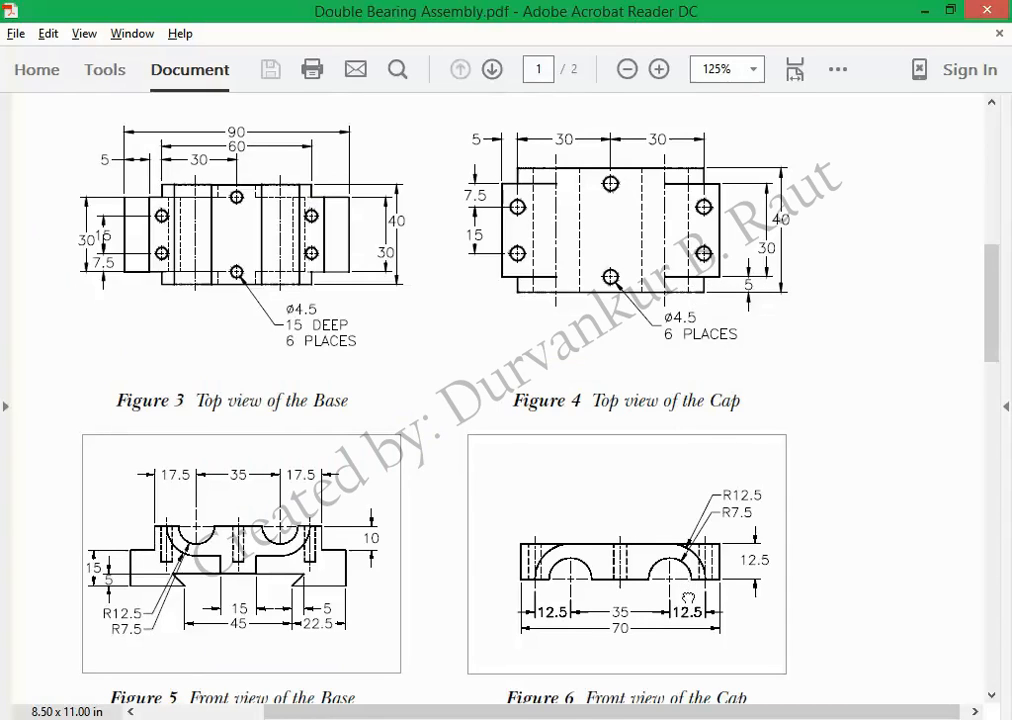
{"action": "left_click_drag", "start_coordinate": [688, 598], "coordinate": [669, 429]}
{"action": "scroll", "coordinate": [662, 407], "scroll_direction": "up", "scroll_amount": 3, "text": "ctrl"}
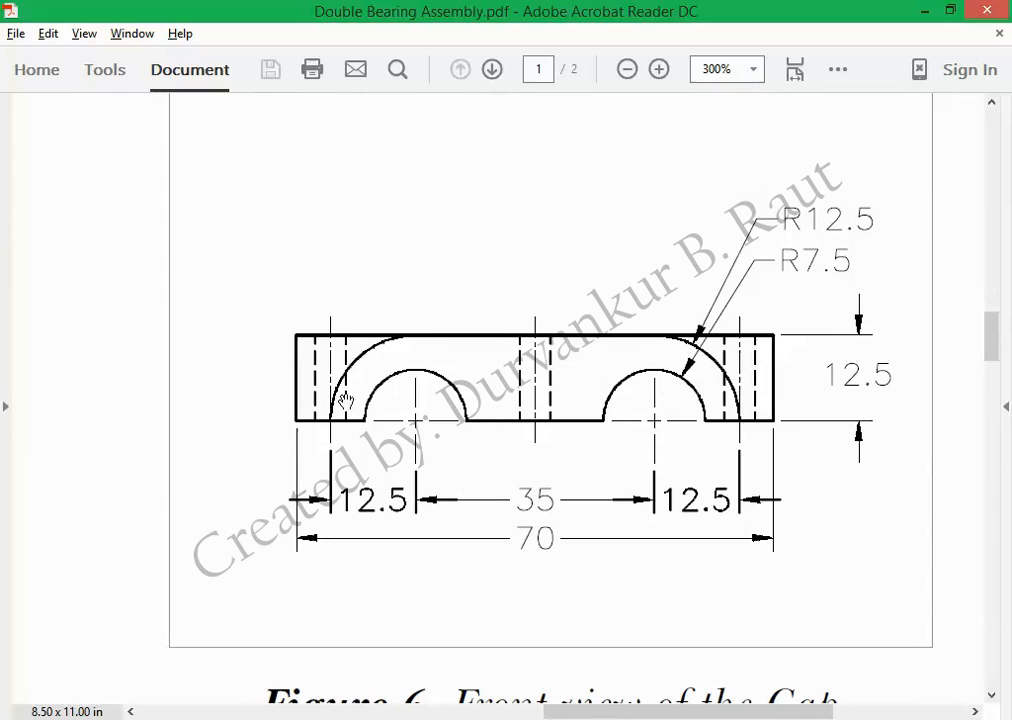
{"action": "key", "text": "alt+Tab"}
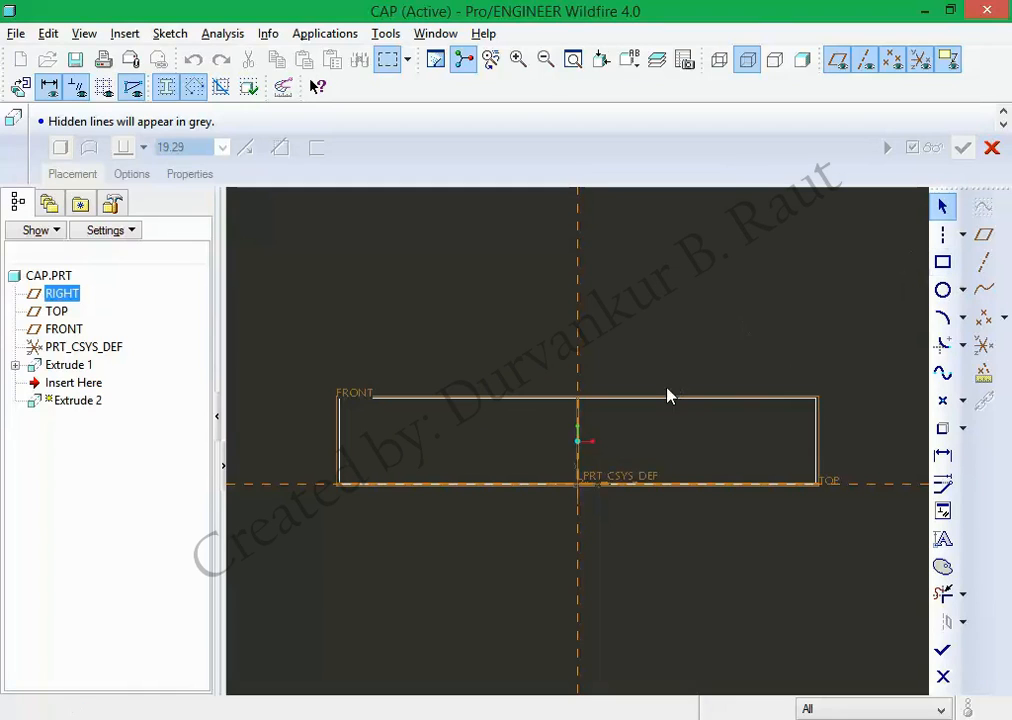
{"action": "left_click", "coordinate": [943, 428]}
{"action": "left_click", "coordinate": [727, 397]}
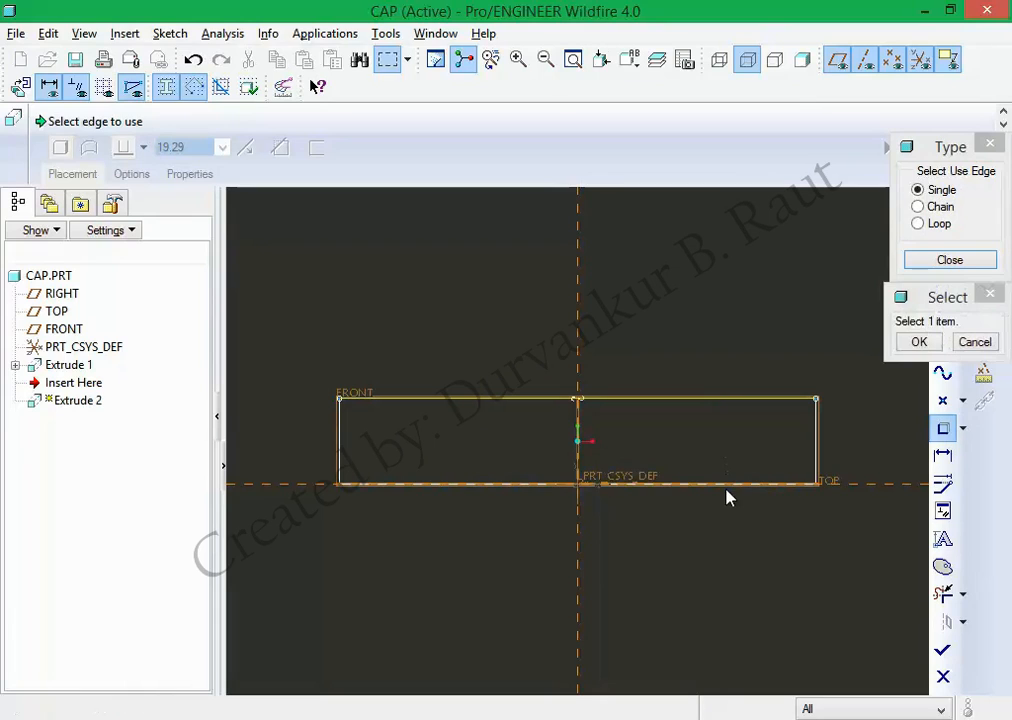
{"action": "left_click", "coordinate": [727, 493]}
{"action": "middle_click", "coordinate": [713, 352]}
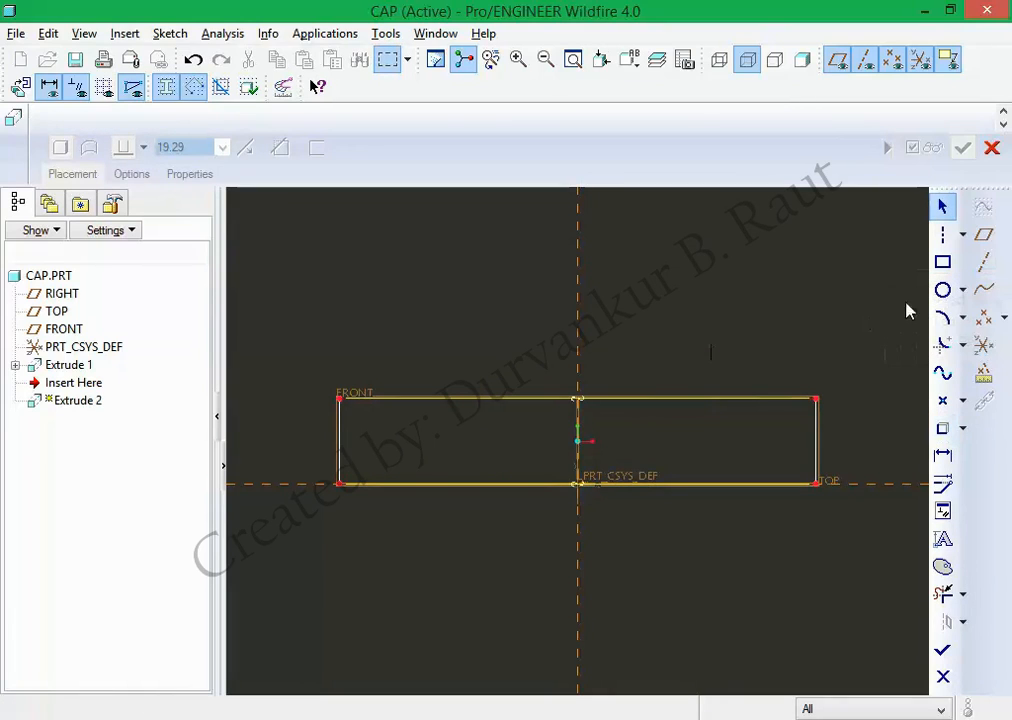
Sketch two circles centred on the bottom edge, one on each side of the vertical reference, both tangent to the top edge.
{"action": "left_click", "coordinate": [943, 290]}
{"action": "left_click", "coordinate": [708, 484]}
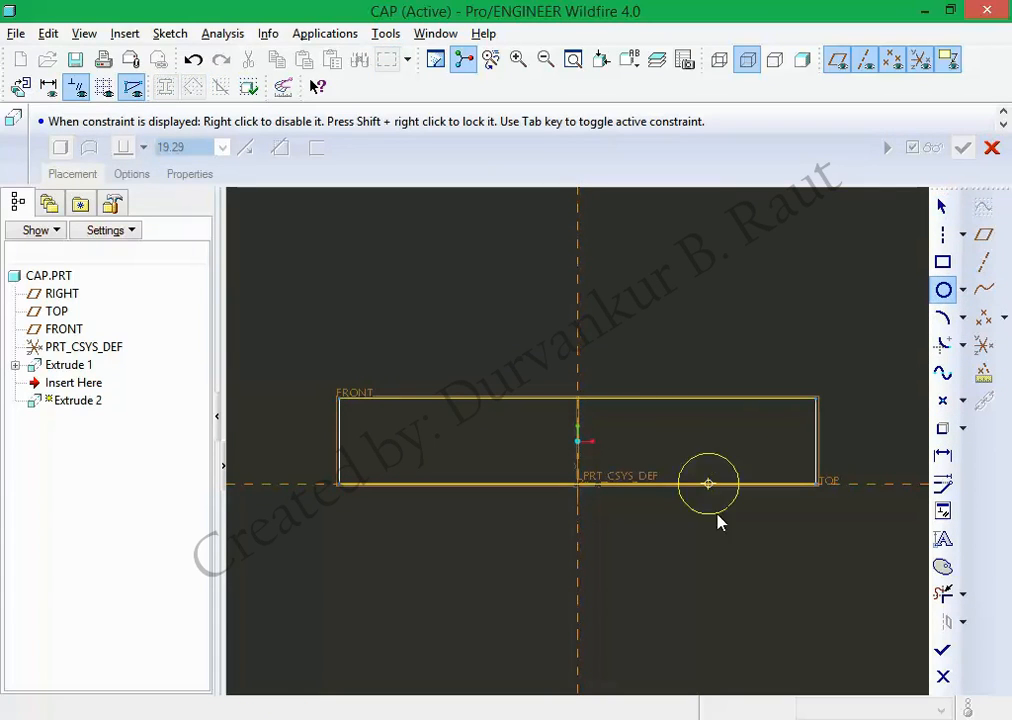
{"action": "left_click", "coordinate": [735, 572]}
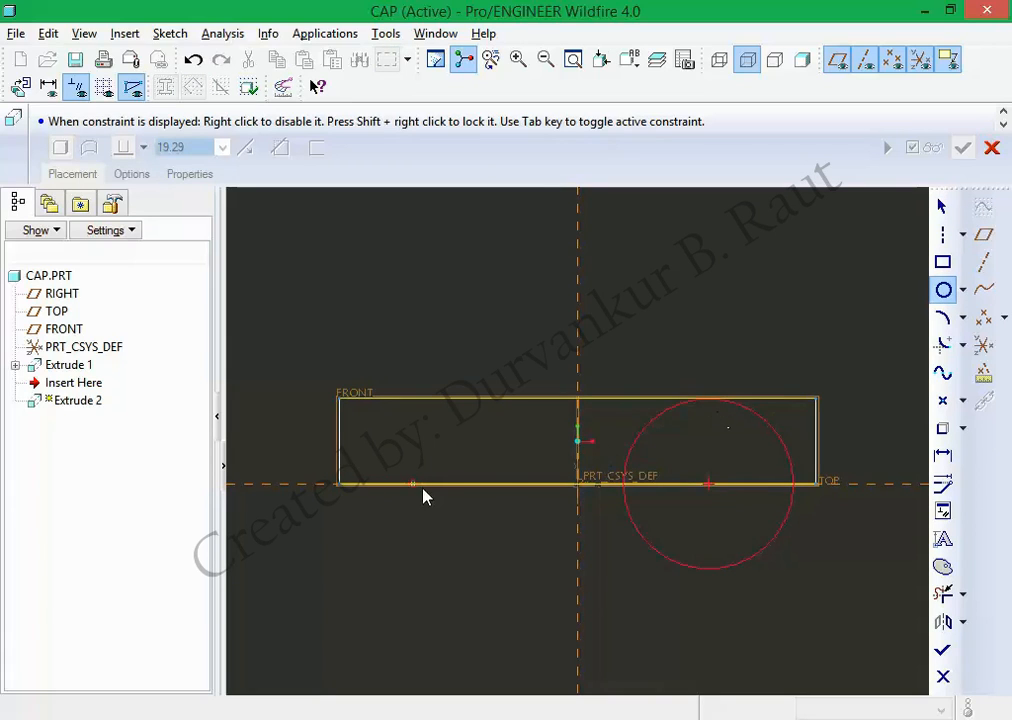
{"action": "left_click", "coordinate": [447, 485]}
{"action": "left_click", "coordinate": [459, 576]}
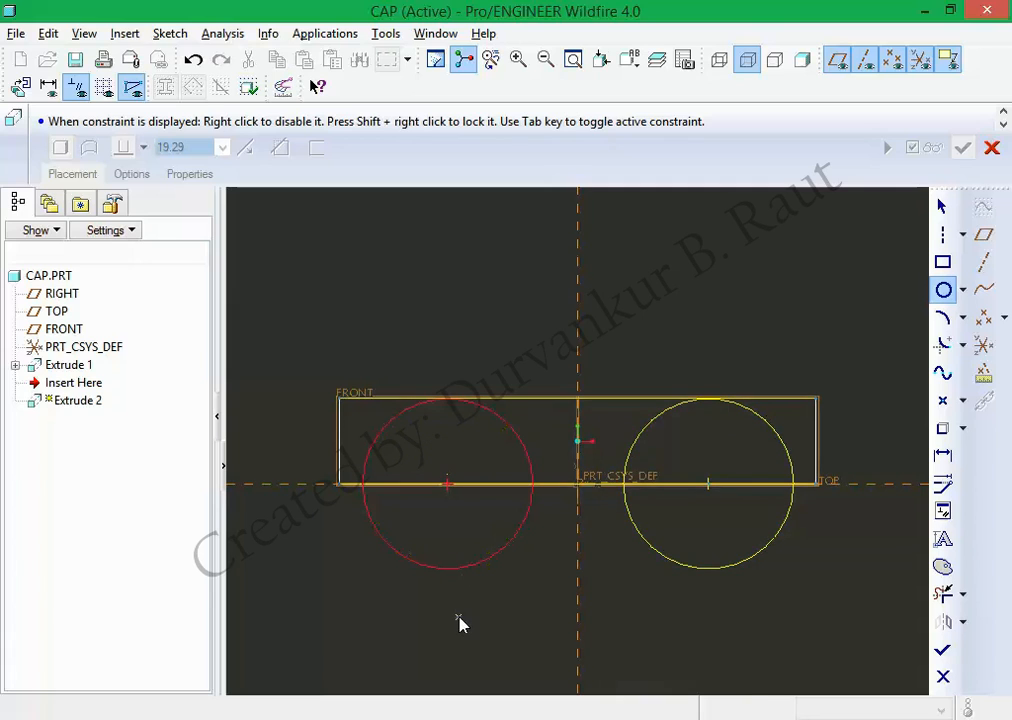
{"action": "middle_click", "coordinate": [461, 621]}
{"action": "left_click", "coordinate": [461, 626]}
{"action": "left_click", "coordinate": [942, 511]}
{"action": "left_click", "coordinate": [907, 107]}
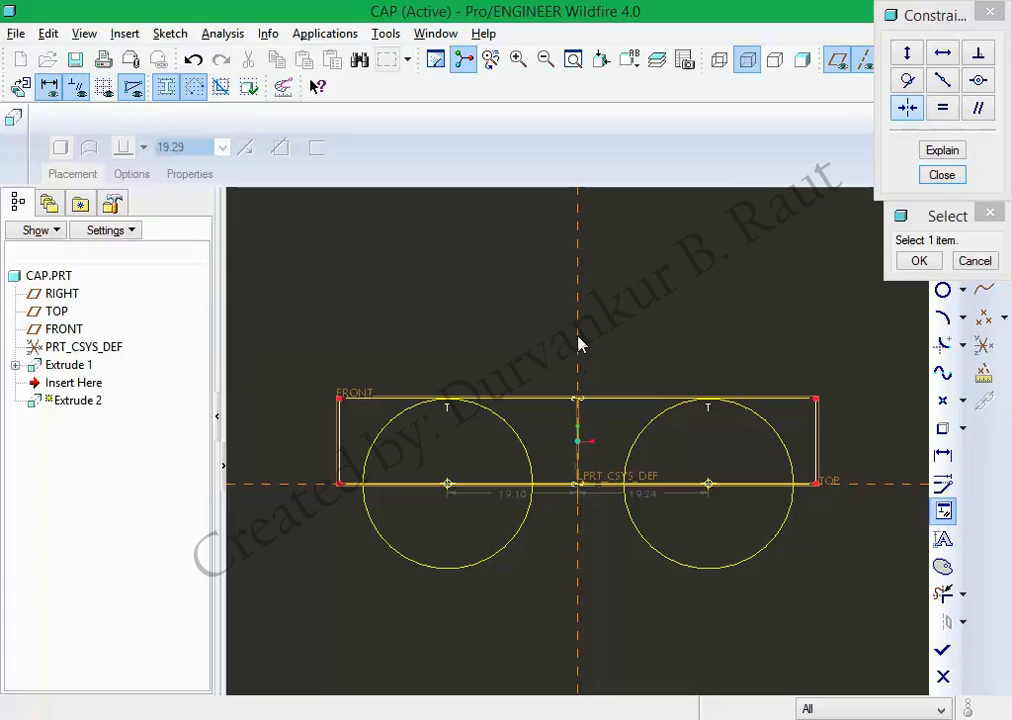
{"action": "middle_click", "coordinate": [657, 292]}
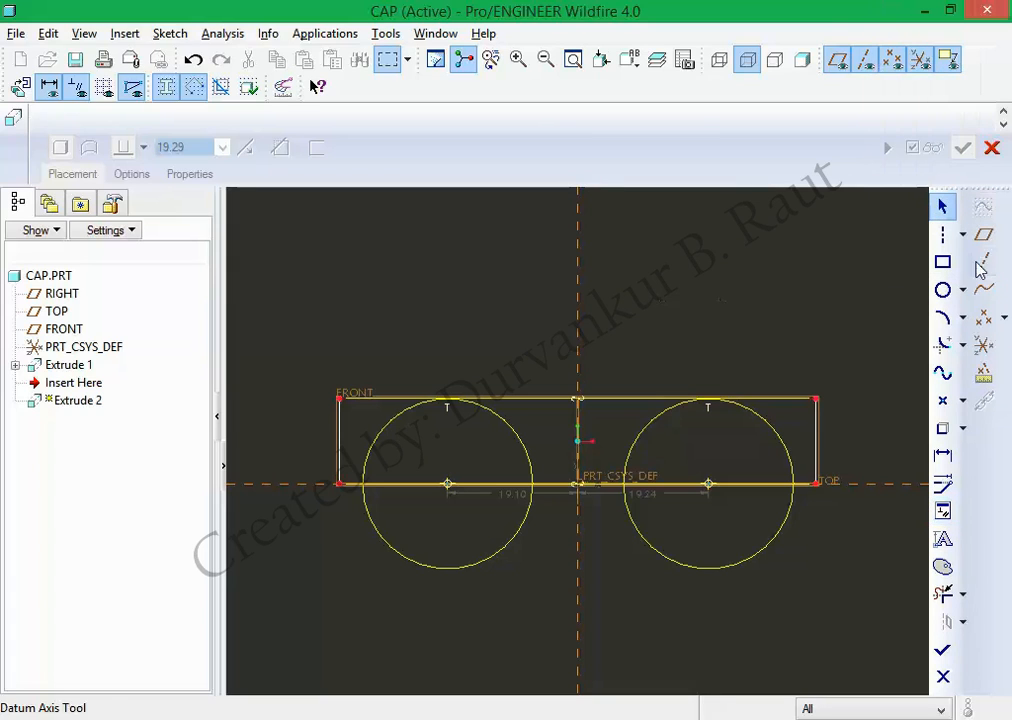
Draw a vertical centerline along the sketch's middle reference.
{"action": "left_click", "coordinate": [963, 234]}
{"action": "left_click", "coordinate": [929, 234]}
{"action": "left_click", "coordinate": [576, 232]}
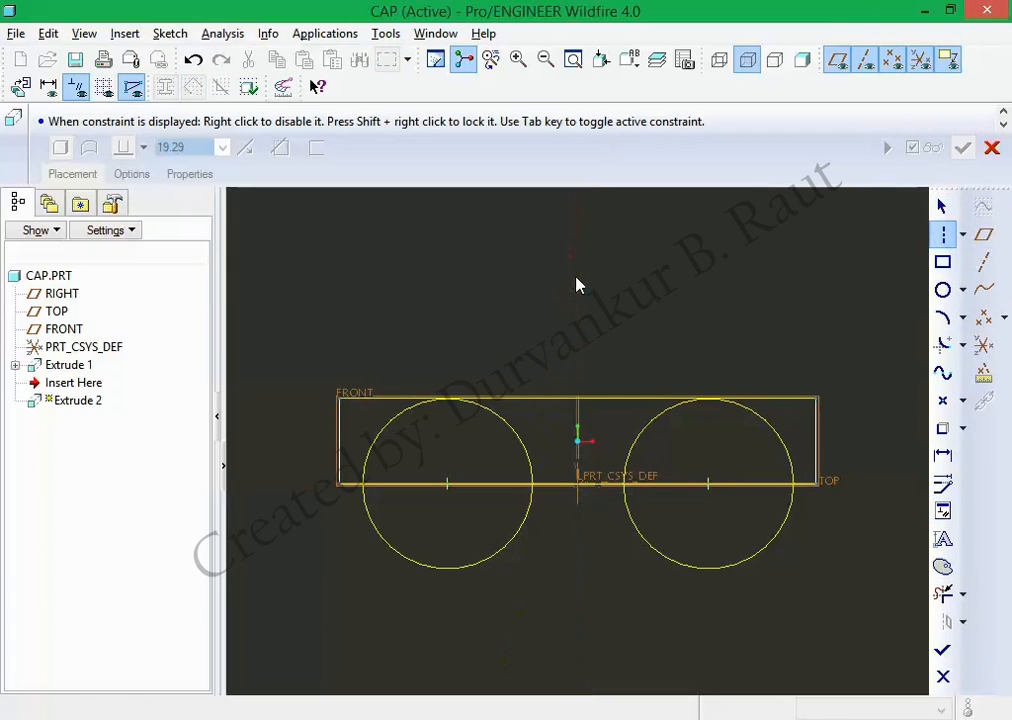
{"action": "left_click", "coordinate": [578, 285]}
Constrain the two circle centres to be symmetric about the vertical centerline.
{"action": "left_click", "coordinate": [942, 511]}
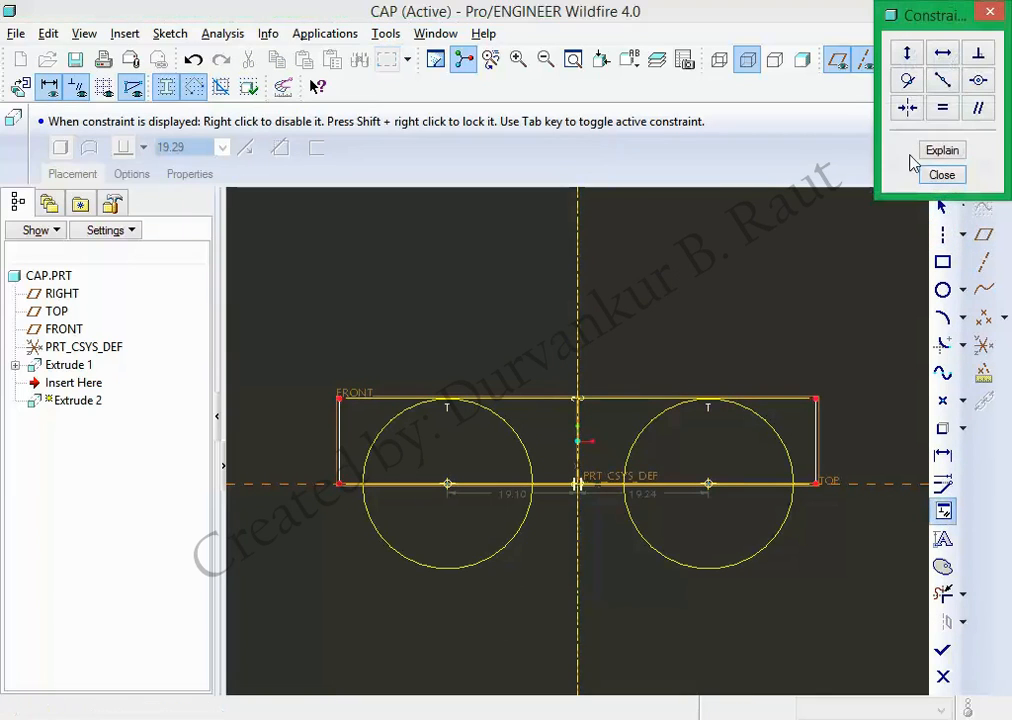
{"action": "left_click", "coordinate": [907, 108]}
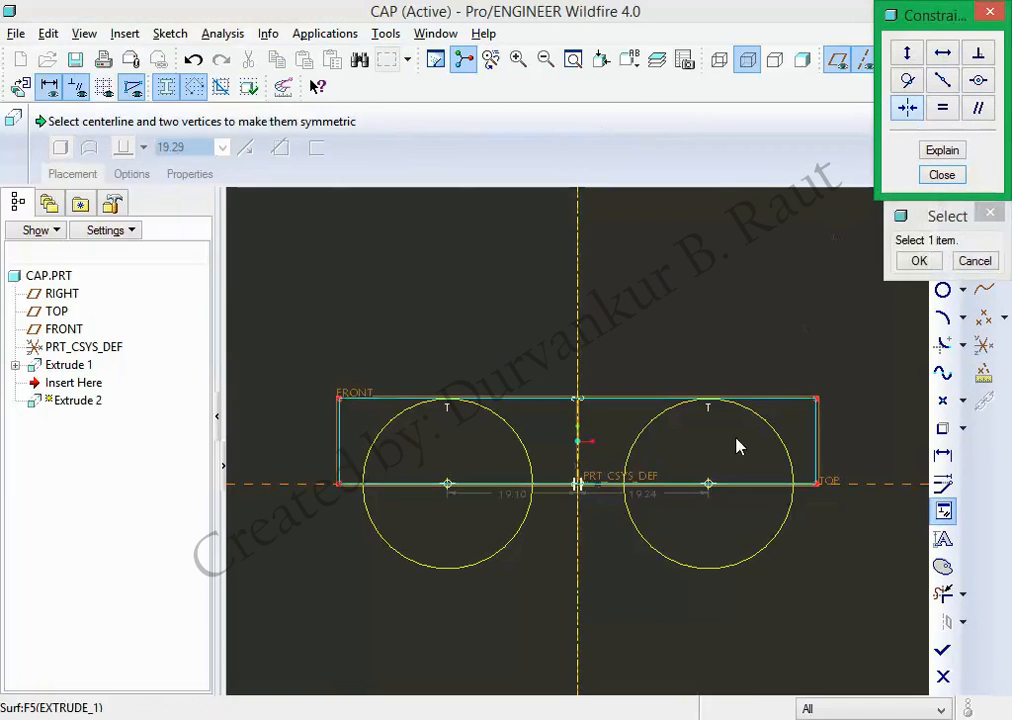
{"action": "left_click", "coordinate": [708, 485]}
{"action": "left_click", "coordinate": [452, 486]}
{"action": "left_click", "coordinate": [578, 336]}
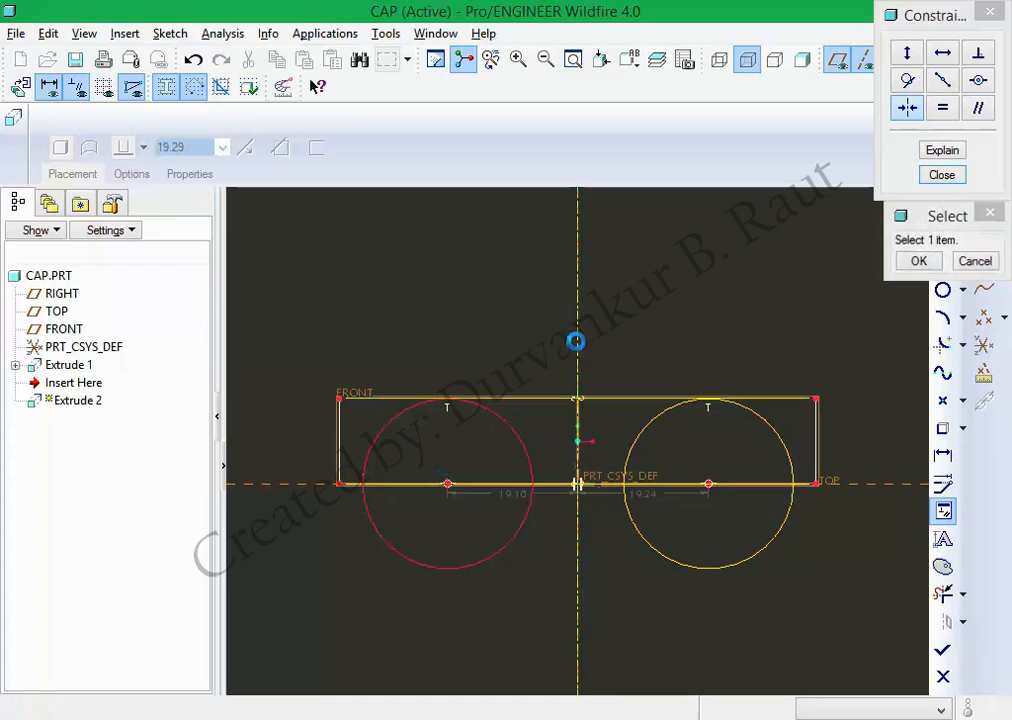
{"action": "middle_click", "coordinate": [643, 325]}
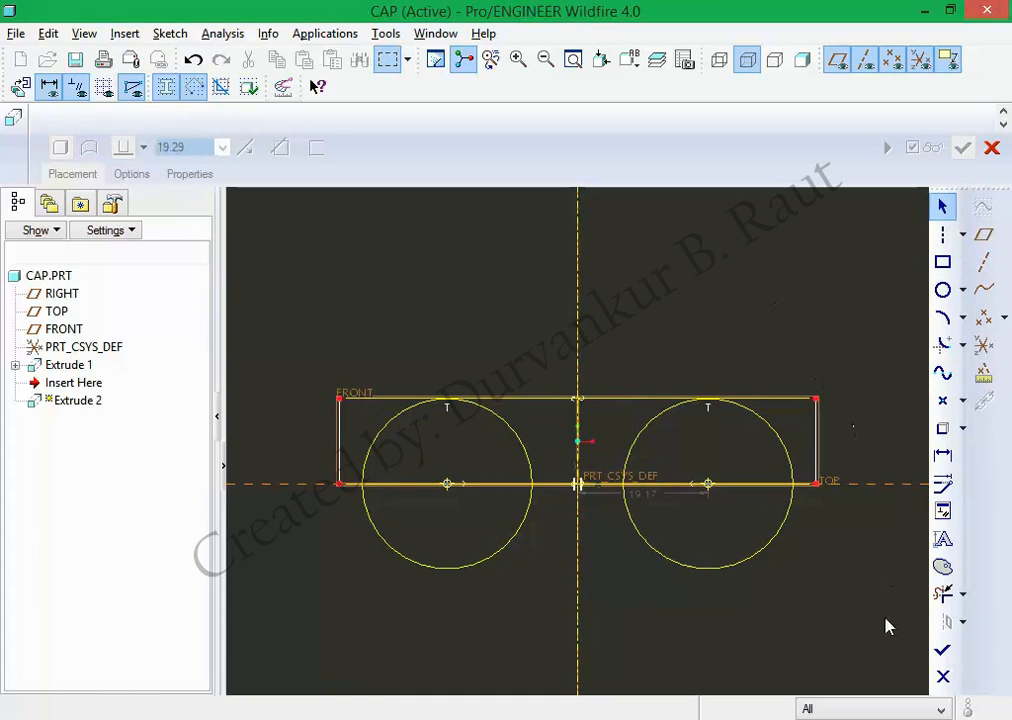
Trim the lower half circles, inner arcs and outer edge ends to leave one closed profile with rounded upper corners.
{"action": "left_click", "coordinate": [942, 594]}
{"action": "mouse_move", "coordinate": [820, 524]}
{"action": "left_mouse_down"}
{"action": "mouse_move", "coordinate": [372, 548]}
{"action": "mouse_move", "coordinate": [331, 520]}
{"action": "left_mouse_up"}
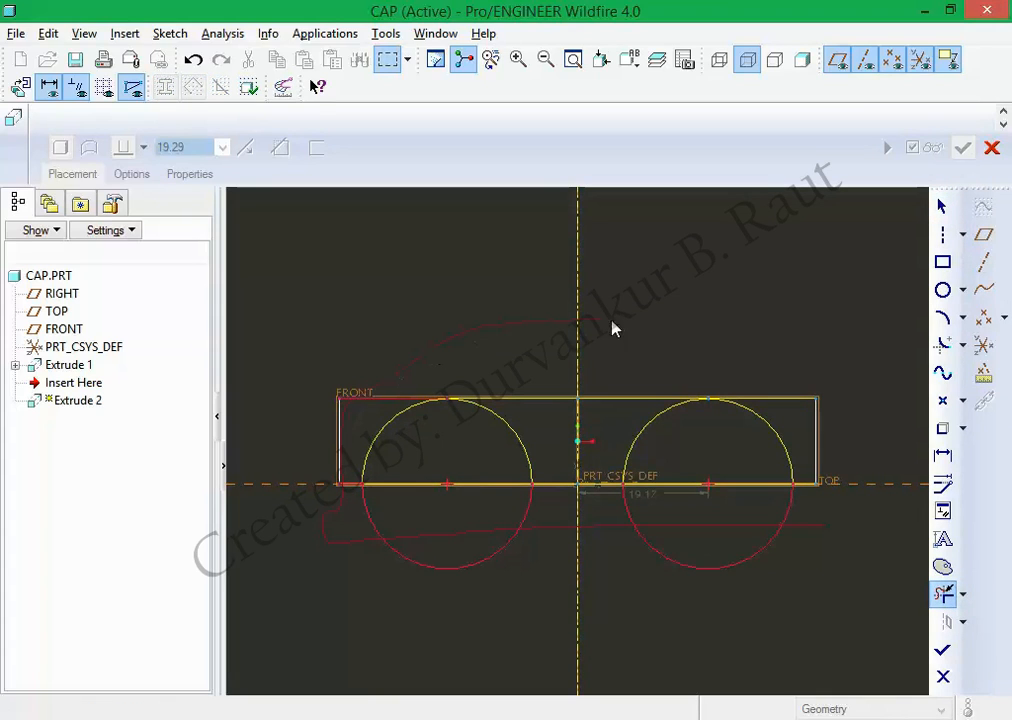
{"action": "left_click_drag", "start_coordinate": [812, 516], "coordinate": [700, 515]}
{"action": "left_click_drag", "start_coordinate": [628, 441], "coordinate": [490, 436]}
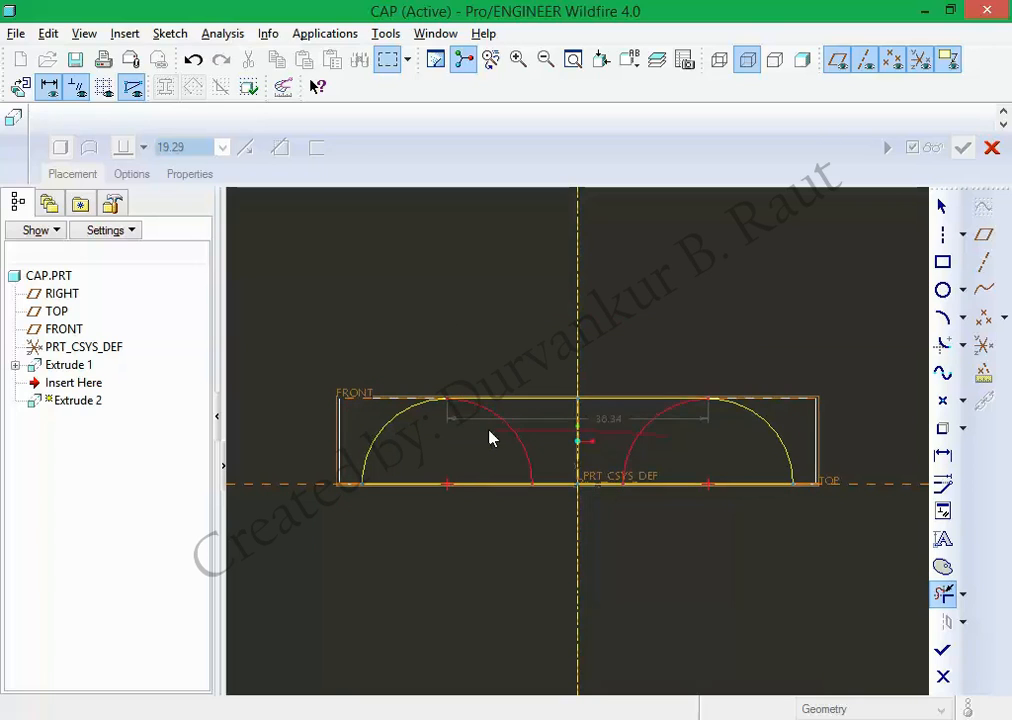
{"action": "middle_click", "coordinate": [600, 447]}
Check the cap drawing and dimension the distance between the two arc centres in the sketch as 35.
{"action": "key", "text": "ctrl+d"}
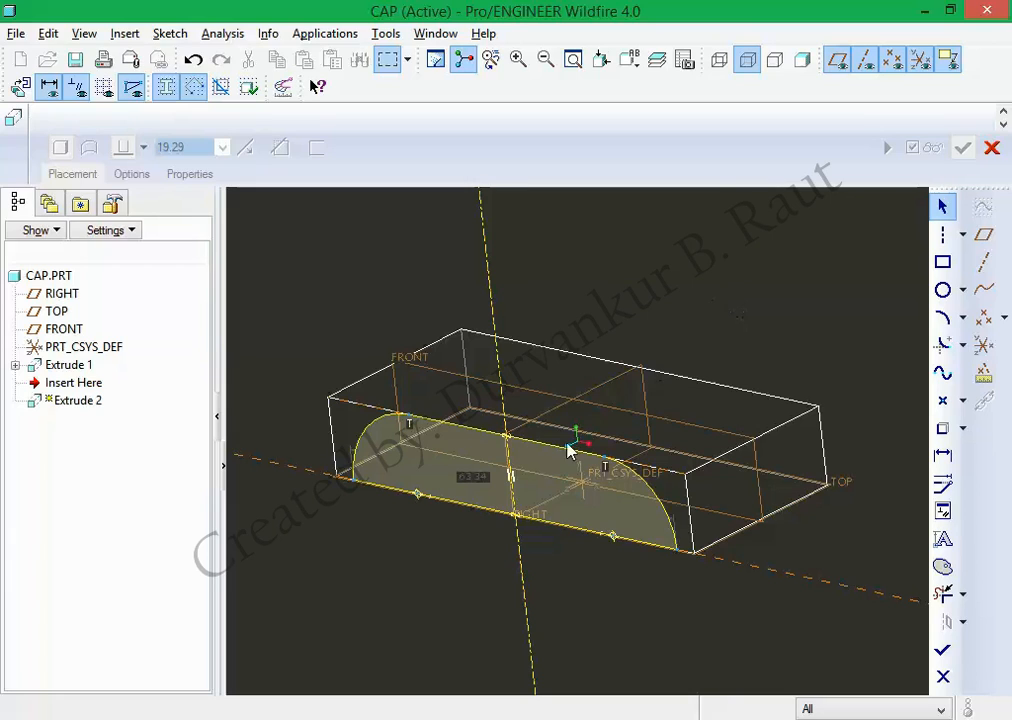
{"action": "key", "text": "alt+Tab"}
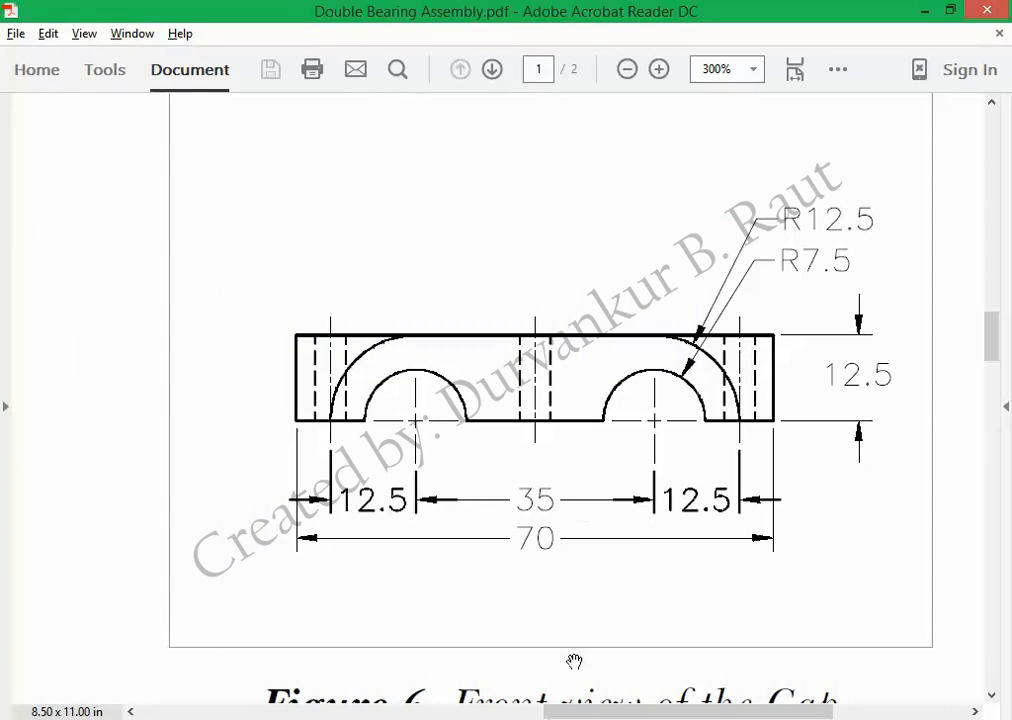
{"action": "key", "text": "alt+Tab"}
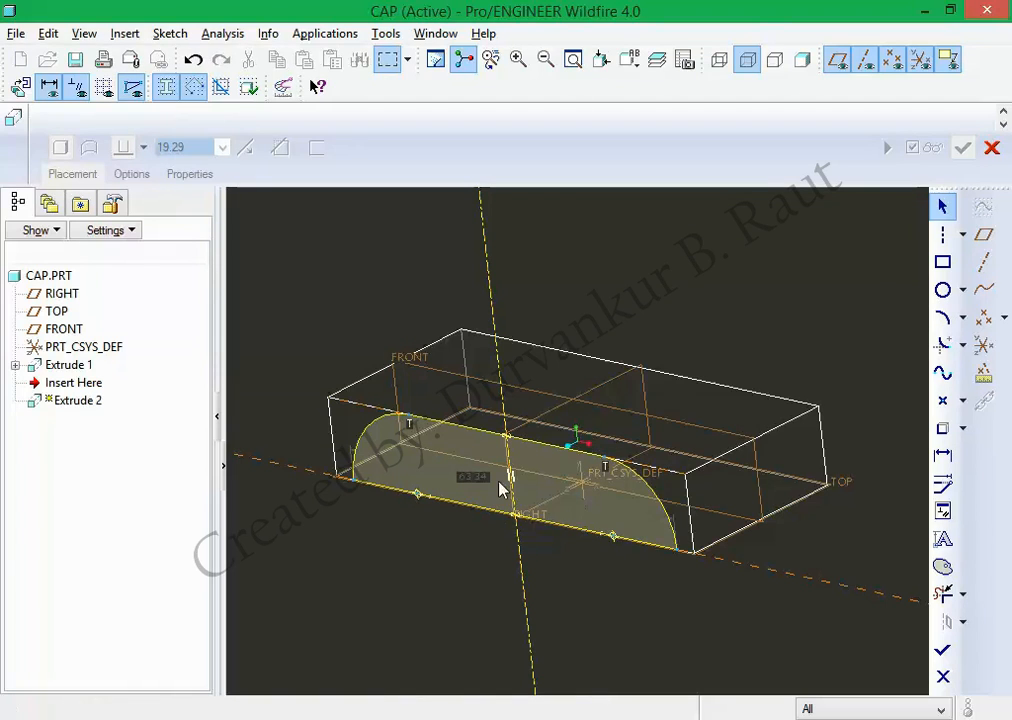
{"action": "left_click", "coordinate": [942, 455]}
{"action": "left_click", "coordinate": [614, 537]}
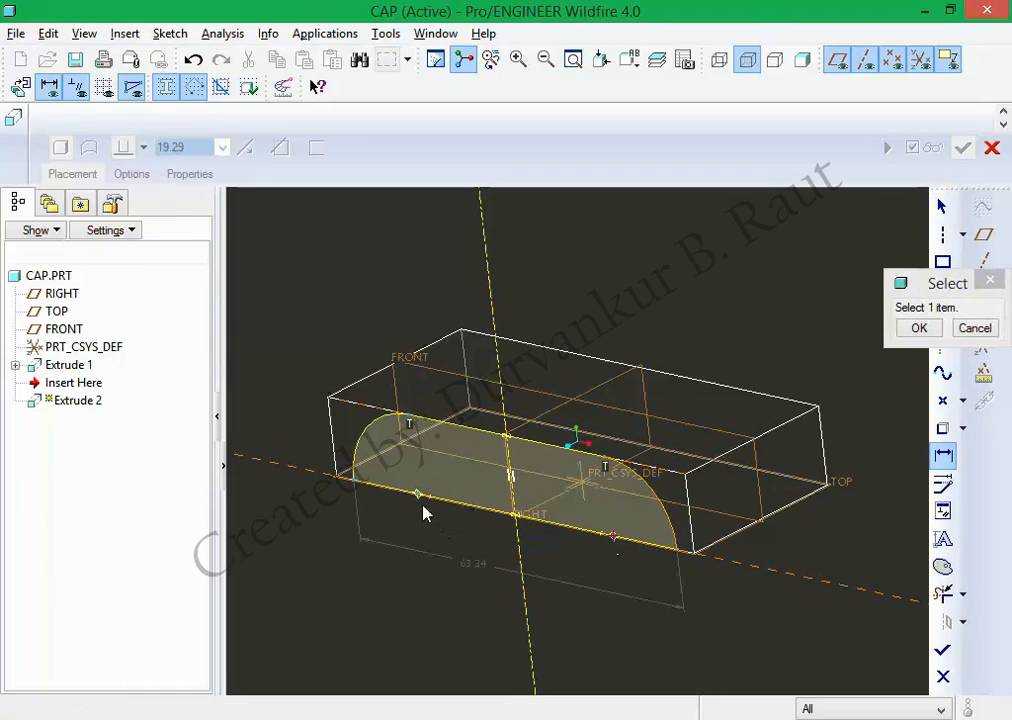
{"action": "left_click", "coordinate": [418, 495]}
{"action": "middle_click", "coordinate": [515, 553]}
{"action": "middle_click", "coordinate": [565, 587]}
{"action": "double_click", "coordinate": [476, 543]}
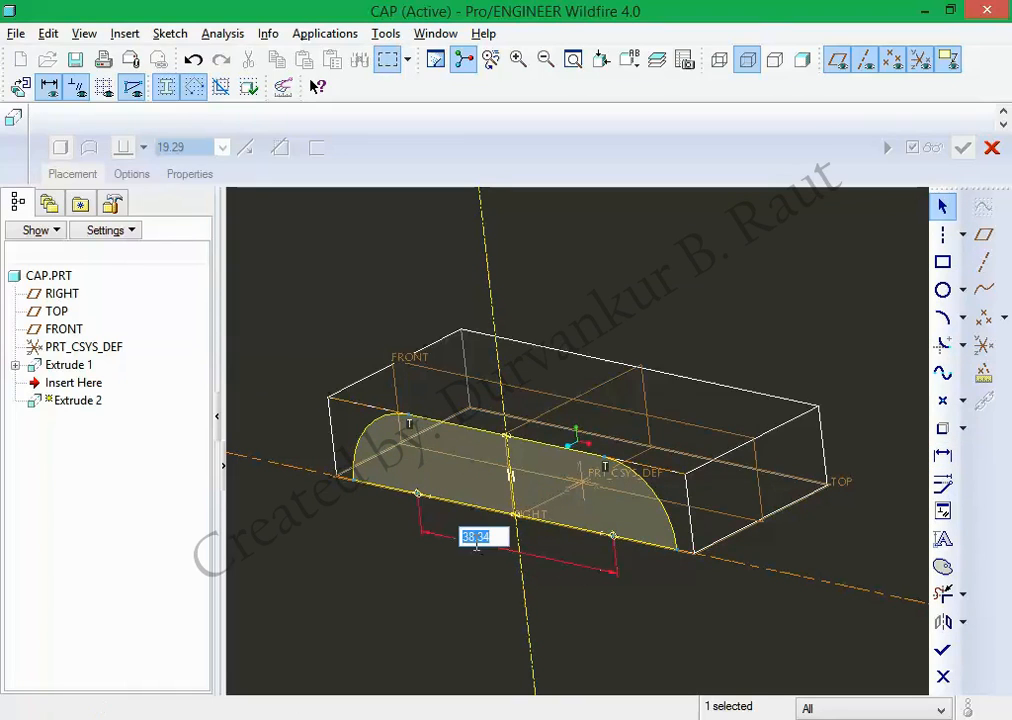
{"action": "type", "text": "35"}
{"action": "key", "text": "Return"}
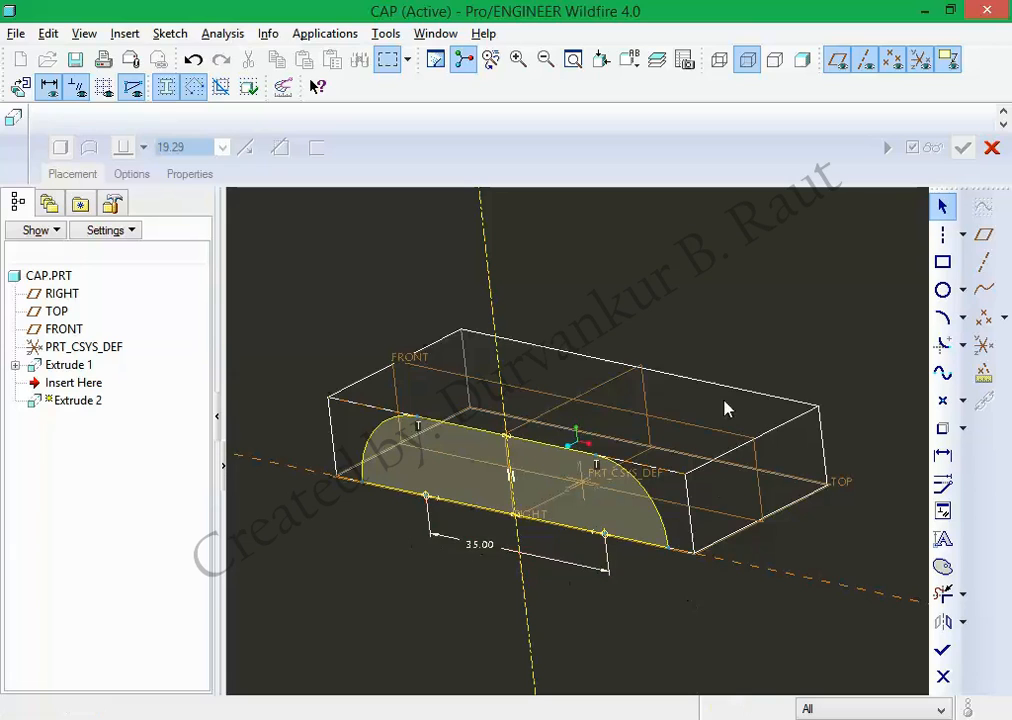
Finish the rounded profile sketch and extrude it outward from the block's front face to a depth of 5.
{"action": "middle_click_drag", "start_coordinate": [638, 592], "coordinate": [698, 585]}
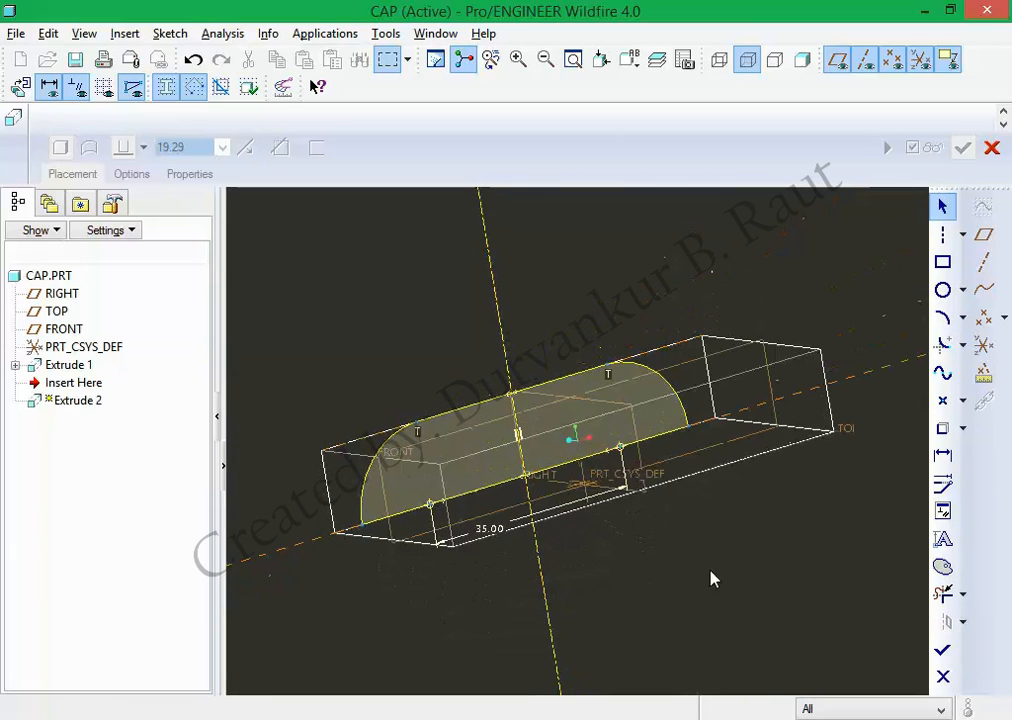
{"action": "left_click", "coordinate": [20, 86]}
{"action": "left_click", "coordinate": [941, 650]}
{"action": "mouse_move", "coordinate": [834, 529]}
{"action": "middle_mouse_down"}
{"action": "mouse_move", "coordinate": [795, 512]}
{"action": "mouse_move", "coordinate": [739, 537]}
{"action": "middle_mouse_up"}
{"action": "double_click", "coordinate": [201, 147]}
{"action": "type", "text": "5"}
{"action": "key", "text": "Return"}
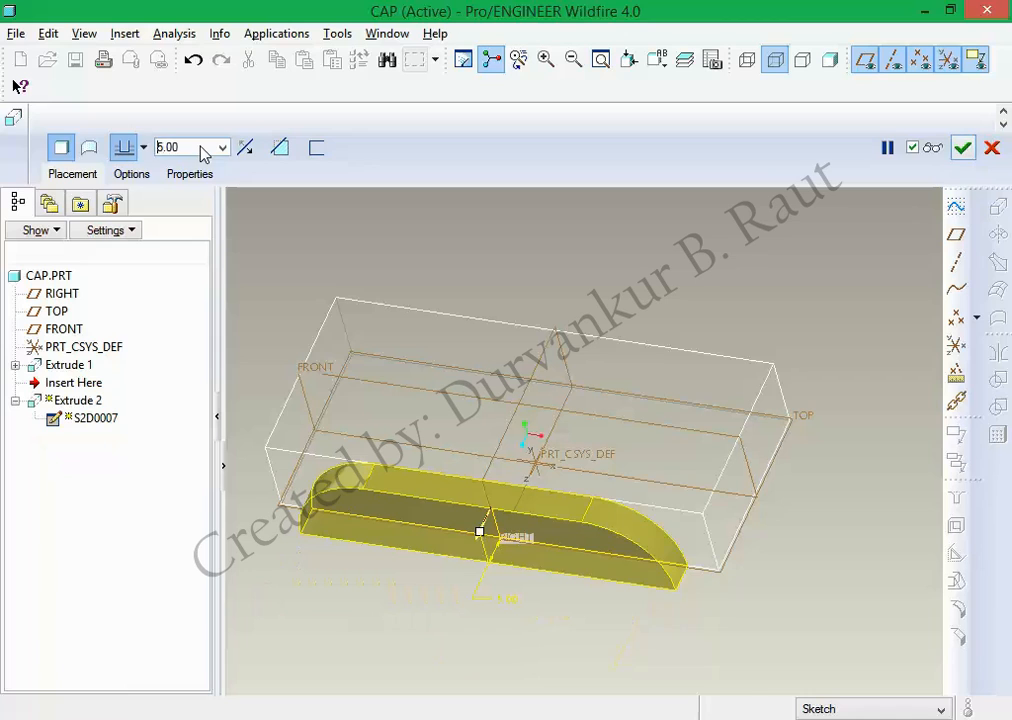
{"action": "middle_click", "coordinate": [585, 258]}
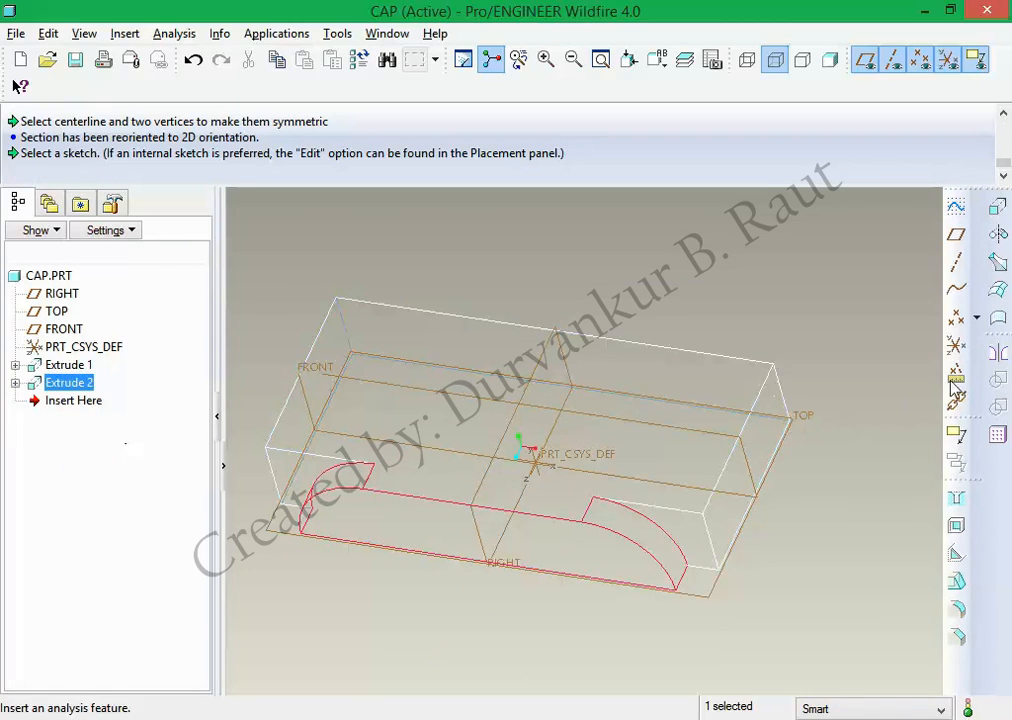
Mirror the rounded extrusion about the FRONT datum plane onto the opposite side of the block.
{"action": "left_click", "coordinate": [998, 353]}
{"action": "left_click", "coordinate": [317, 374]}
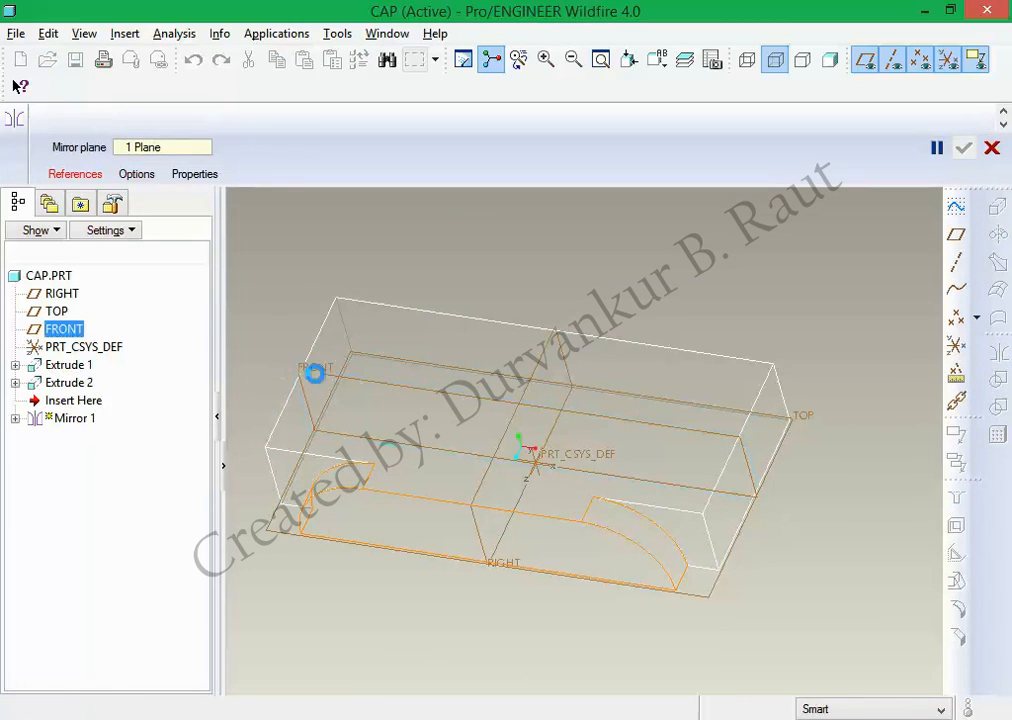
{"action": "left_click", "coordinate": [963, 148]}
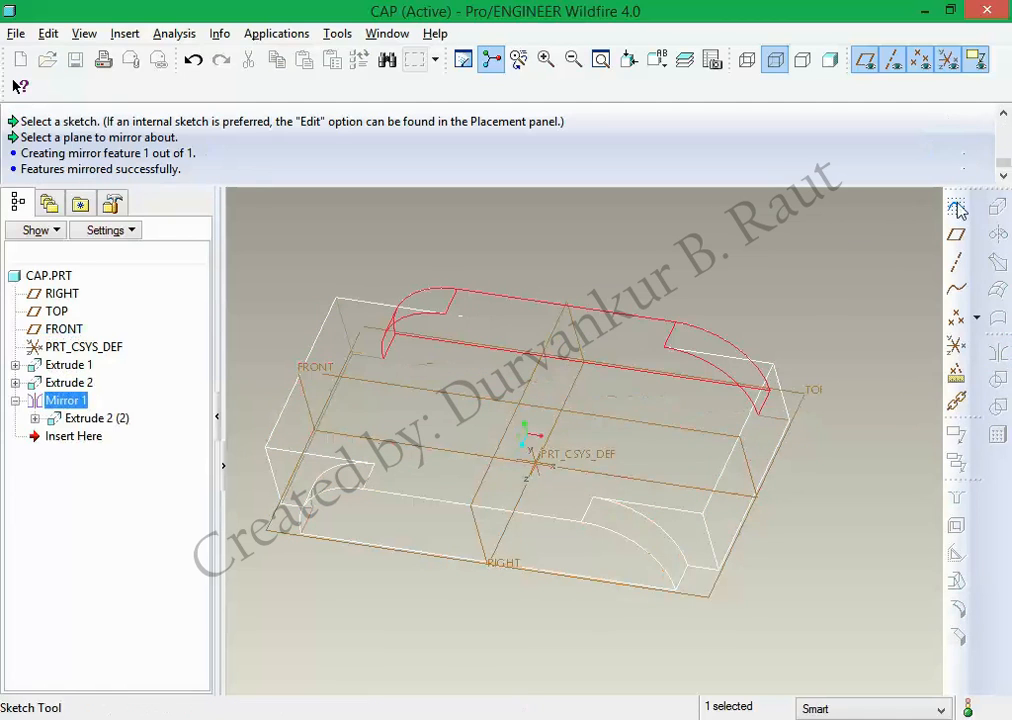
{"action": "left_click", "coordinate": [860, 301]}
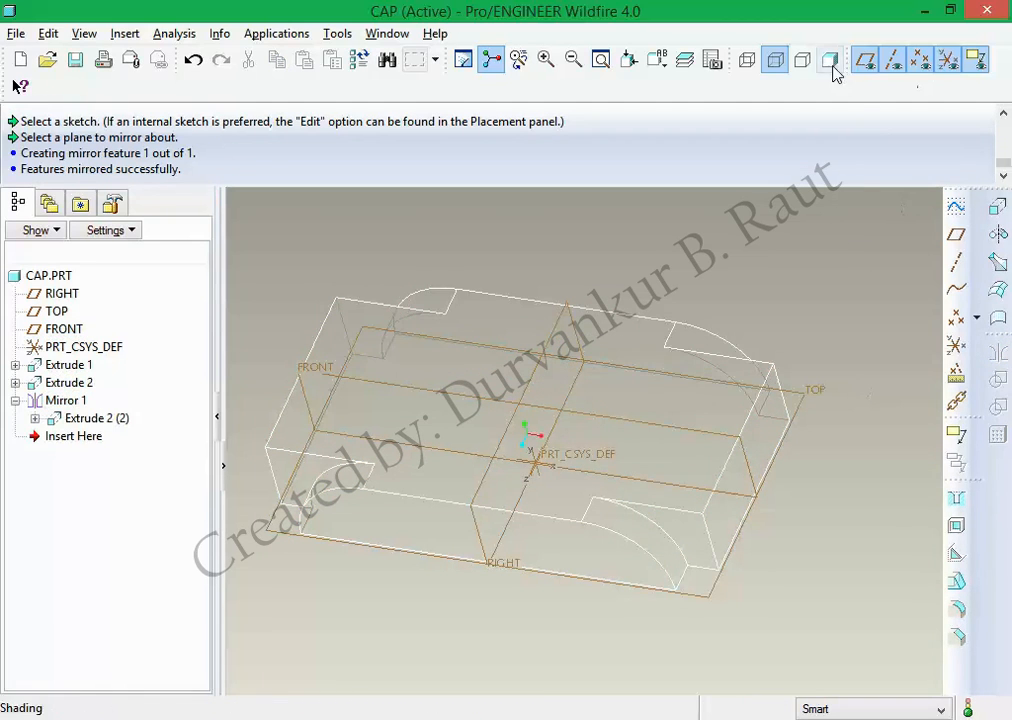
Start a new extrude sketch on the front face of the rounded extension, oriented by the RIGHT plane, with hidden lines displayed.
{"action": "left_click", "coordinate": [830, 60]}
{"action": "left_click", "coordinate": [998, 205]}
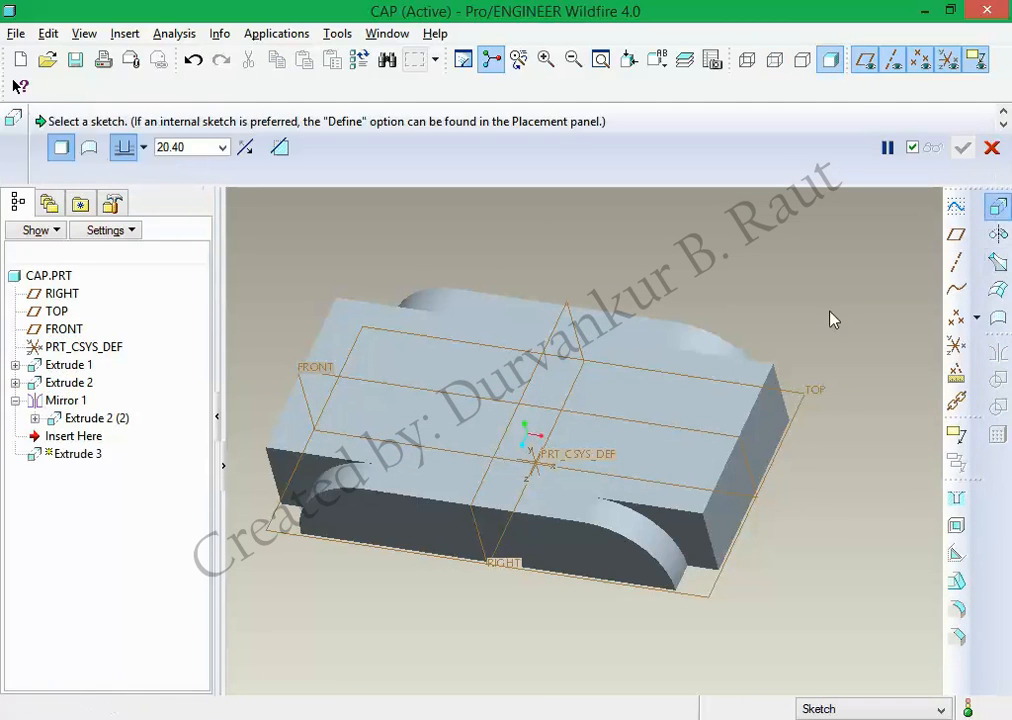
{"action": "left_click", "coordinate": [90, 177]}
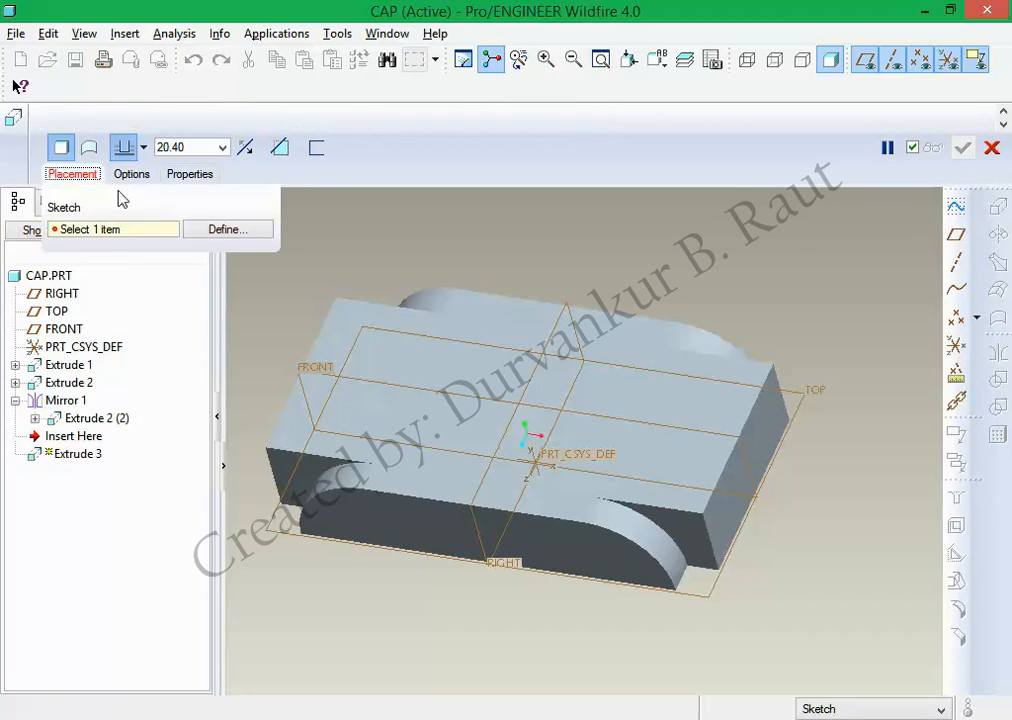
{"action": "left_click", "coordinate": [215, 228]}
{"action": "left_click", "coordinate": [358, 530]}
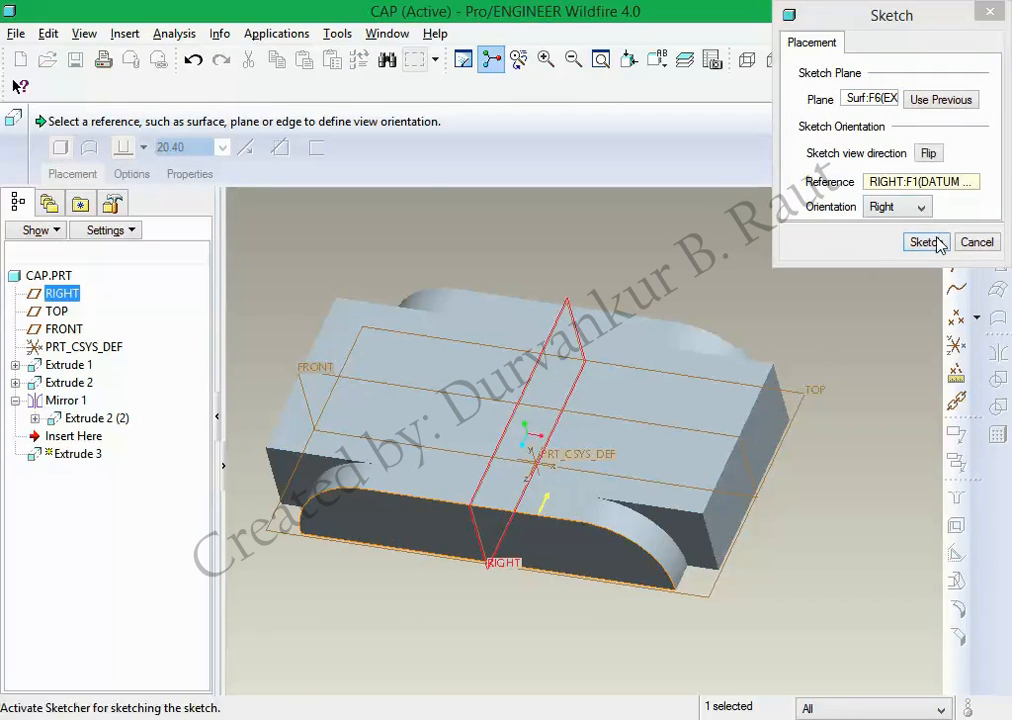
{"action": "left_click", "coordinate": [922, 242]}
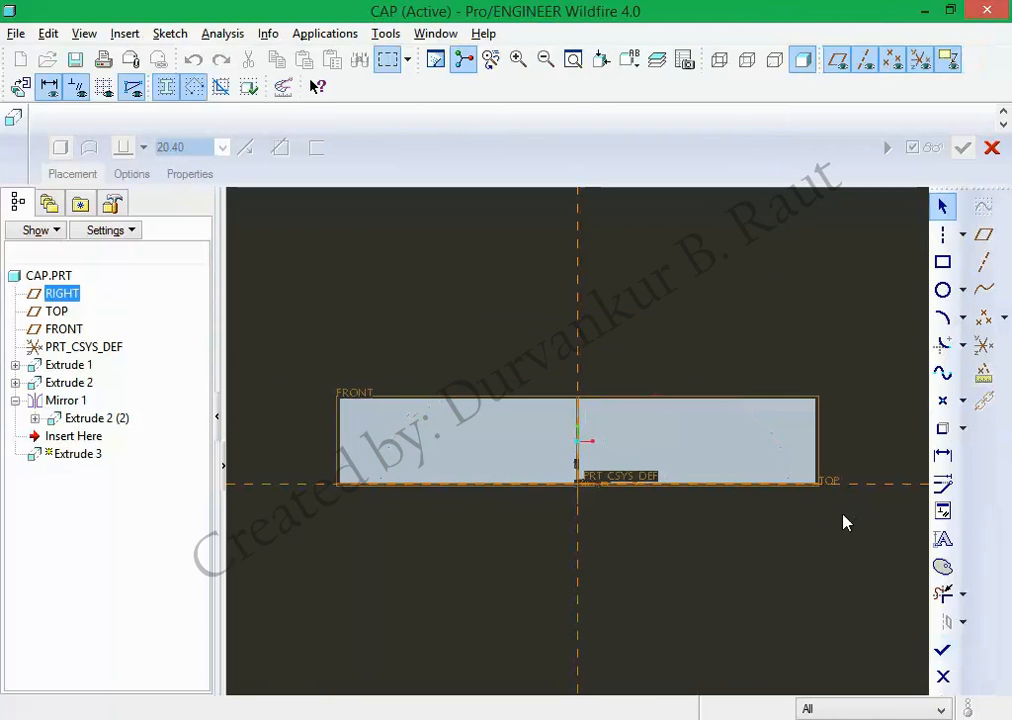
{"action": "left_click", "coordinate": [747, 60]}
{"action": "left_click", "coordinate": [170, 34]}
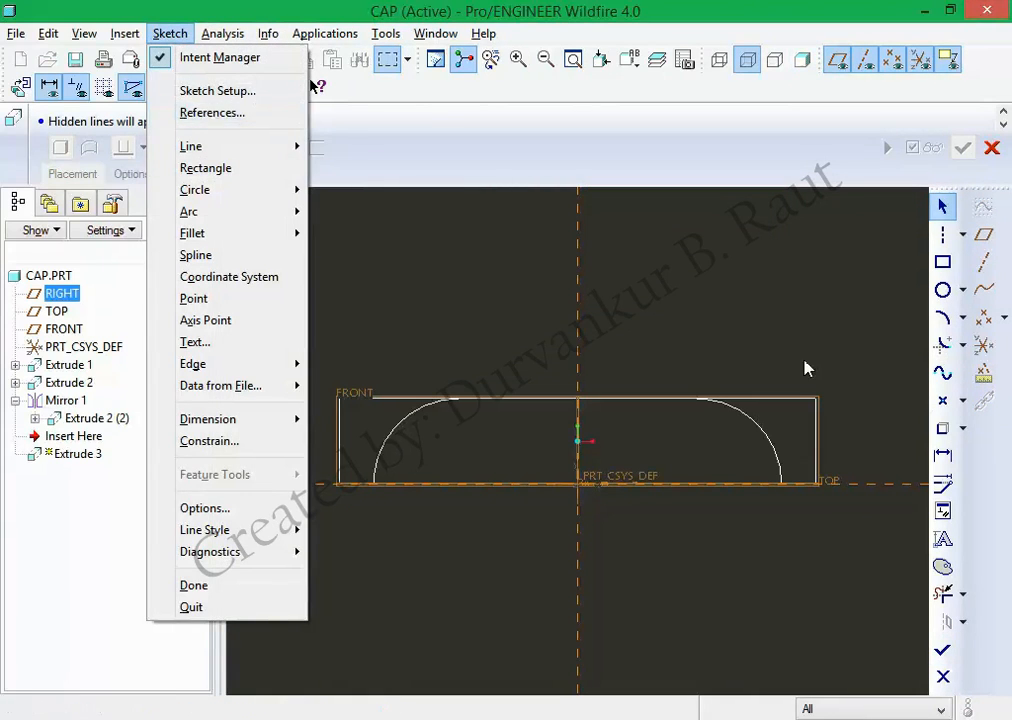
{"action": "left_click", "coordinate": [808, 358]}
Project the two rounded corner arcs into the sketch and trim them away so that only their references and centres remain.
{"action": "left_click", "coordinate": [943, 430]}
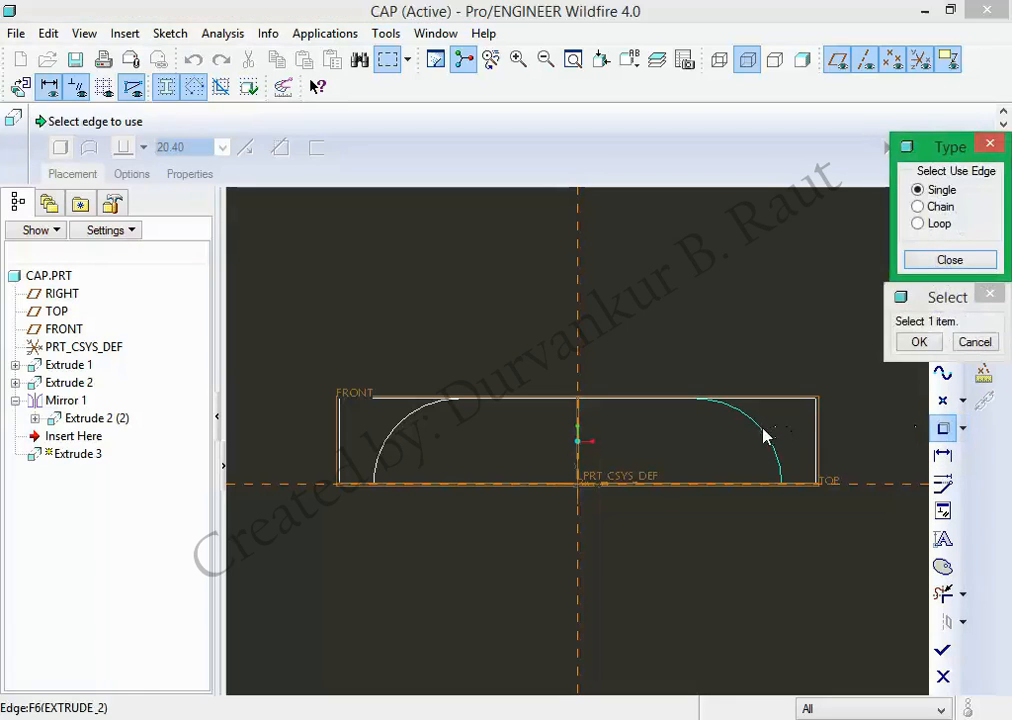
{"action": "left_click", "coordinate": [763, 431]}
{"action": "left_click", "coordinate": [433, 415]}
{"action": "middle_click", "coordinate": [500, 370]}
{"action": "middle_click", "coordinate": [505, 358]}
{"action": "left_click", "coordinate": [941, 594]}
{"action": "left_click_drag", "start_coordinate": [788, 429], "coordinate": [588, 443]}
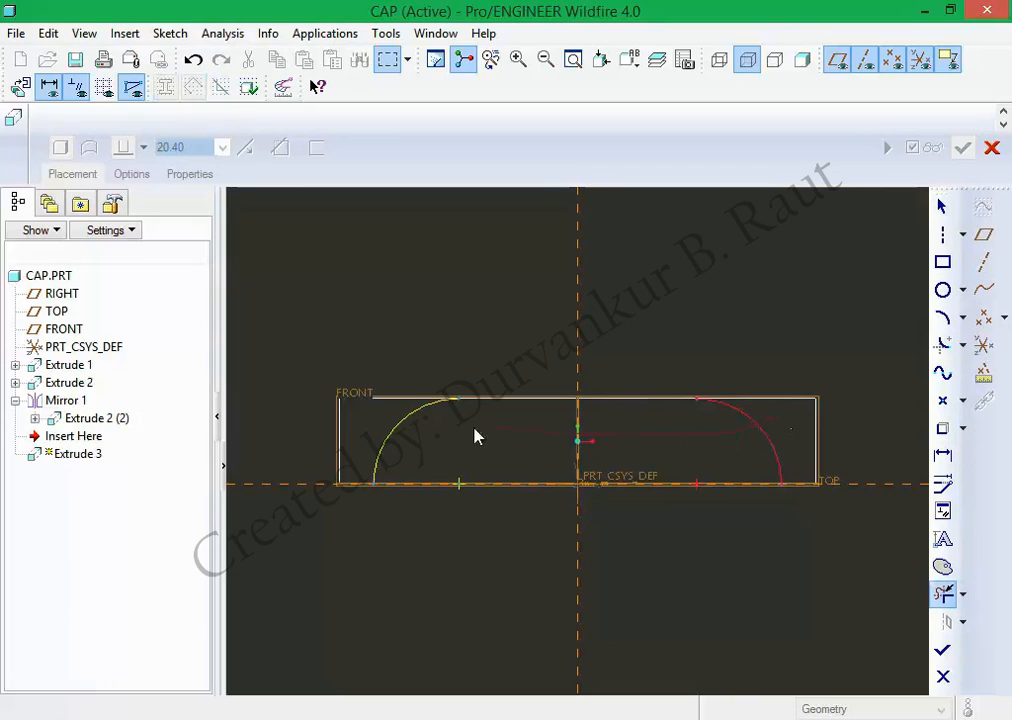
{"action": "left_click_drag", "start_coordinate": [381, 412], "coordinate": [371, 410]}
{"action": "middle_click", "coordinate": [411, 292]}
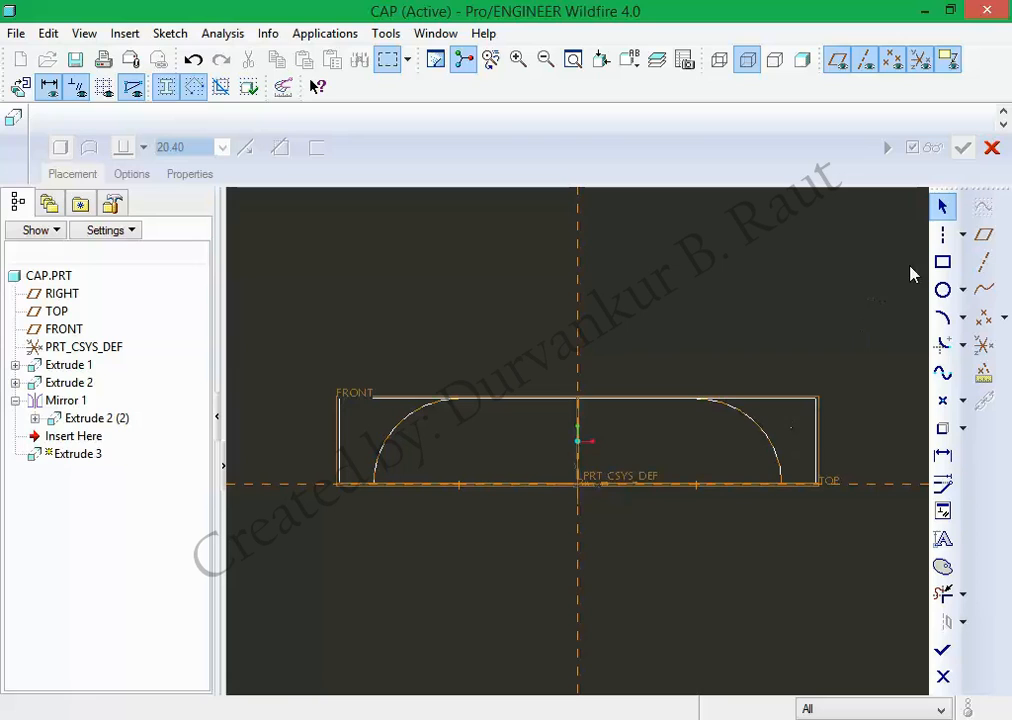
Sketch two equal circles of about 18 diameter, each centred on one of the rounded corners' arc centres.
{"action": "left_click", "coordinate": [942, 289]}
{"action": "left_click", "coordinate": [697, 485]}
{"action": "left_click", "coordinate": [721, 540]}
{"action": "left_click", "coordinate": [459, 485]}
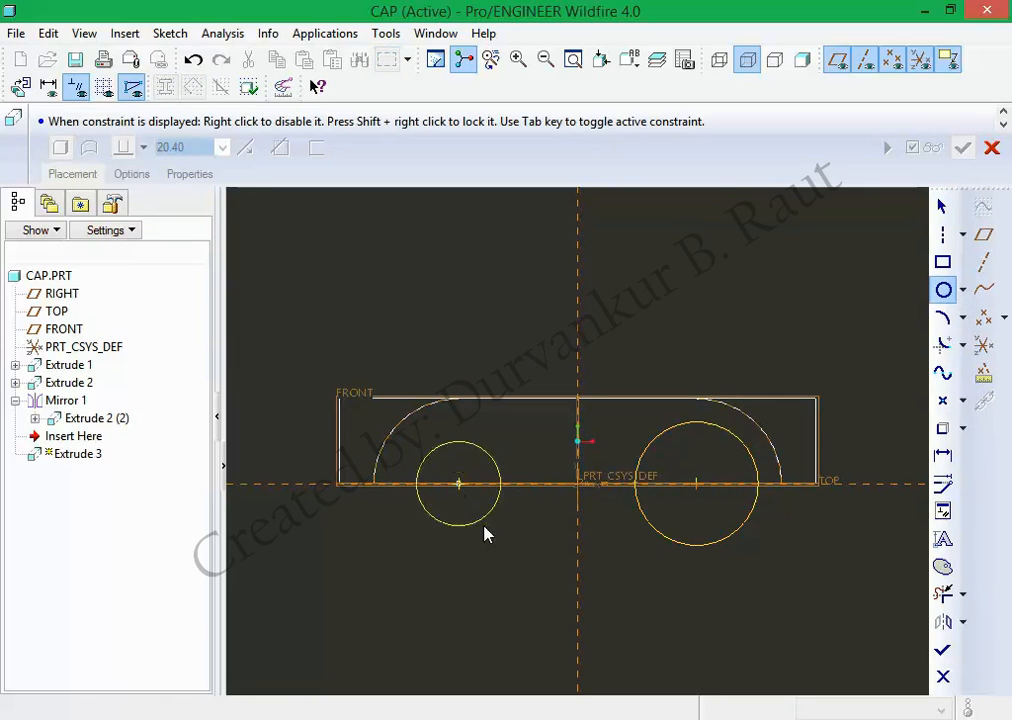
{"action": "left_click", "coordinate": [495, 570]}
{"action": "middle_click", "coordinate": [599, 549]}
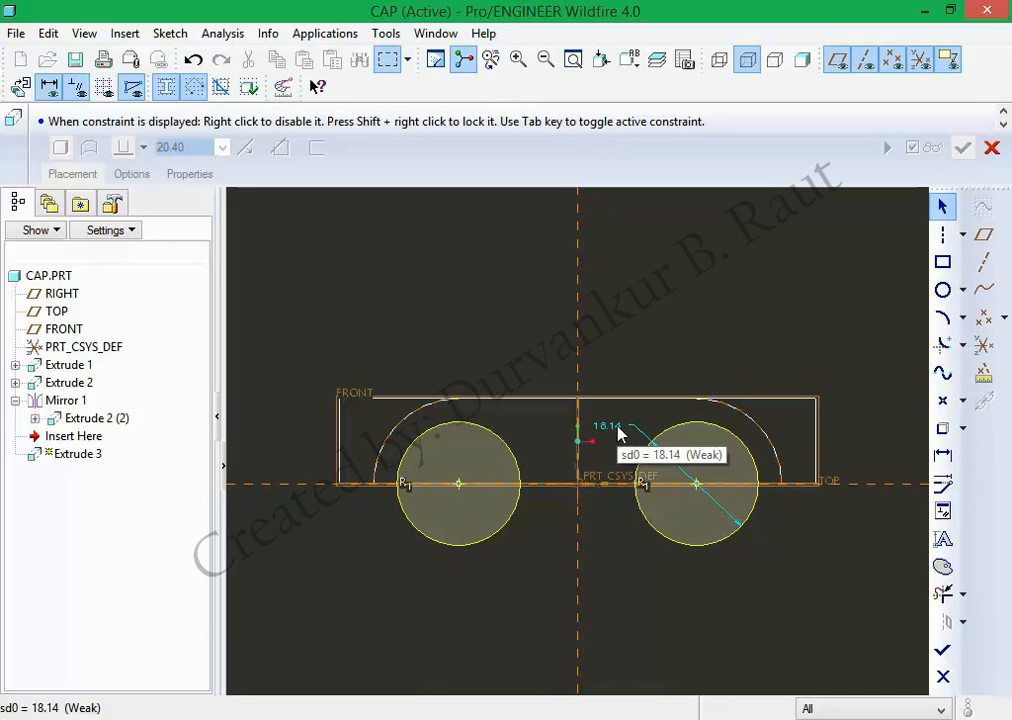
Dimension the circle around the A_1 side's arc centre by its radius and set it to 7.5.
{"action": "left_click", "coordinate": [941, 458]}
{"action": "left_click", "coordinate": [749, 523]}
{"action": "middle_click", "coordinate": [760, 536]}
{"action": "middle_click", "coordinate": [789, 559]}
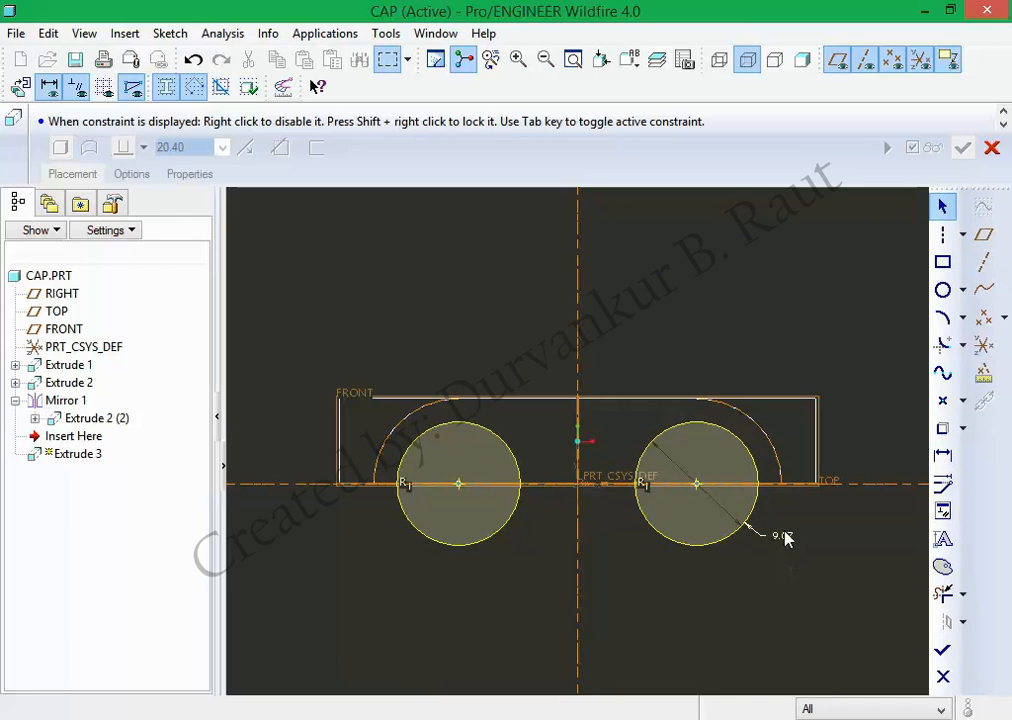
{"action": "double_click", "coordinate": [782, 531]}
{"action": "type", "text": "7"}
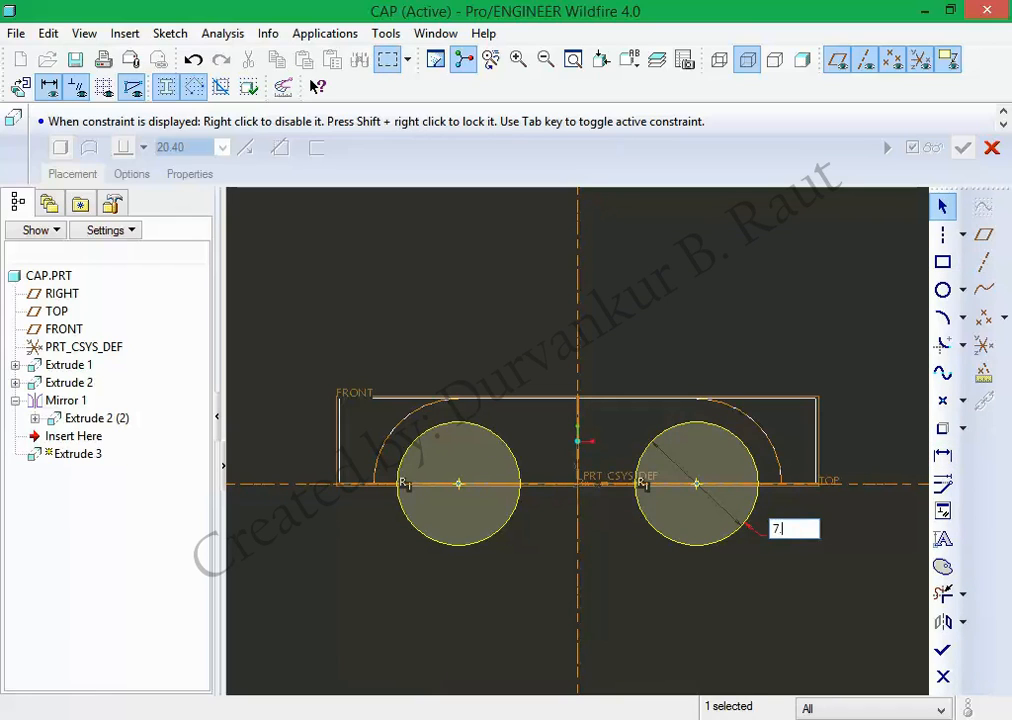
{"action": "type", "text": ".5"}
{"action": "key", "text": "Return"}
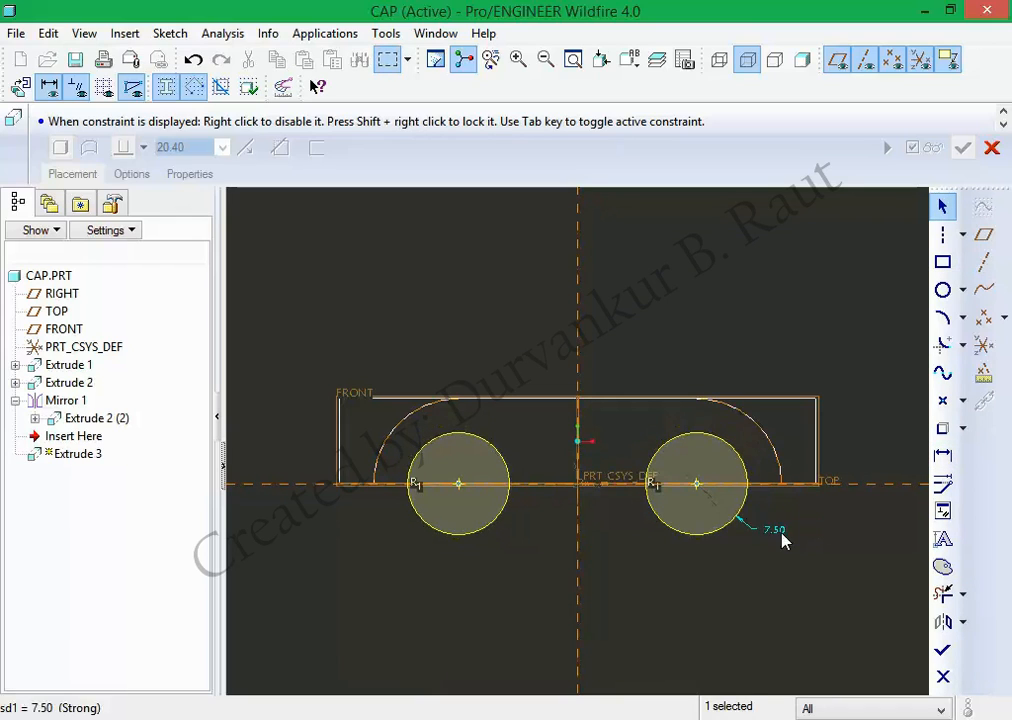
Finish the circle sketch and extrude it into the block as a material-removing cut through the whole part.
{"action": "left_click", "coordinate": [943, 651]}
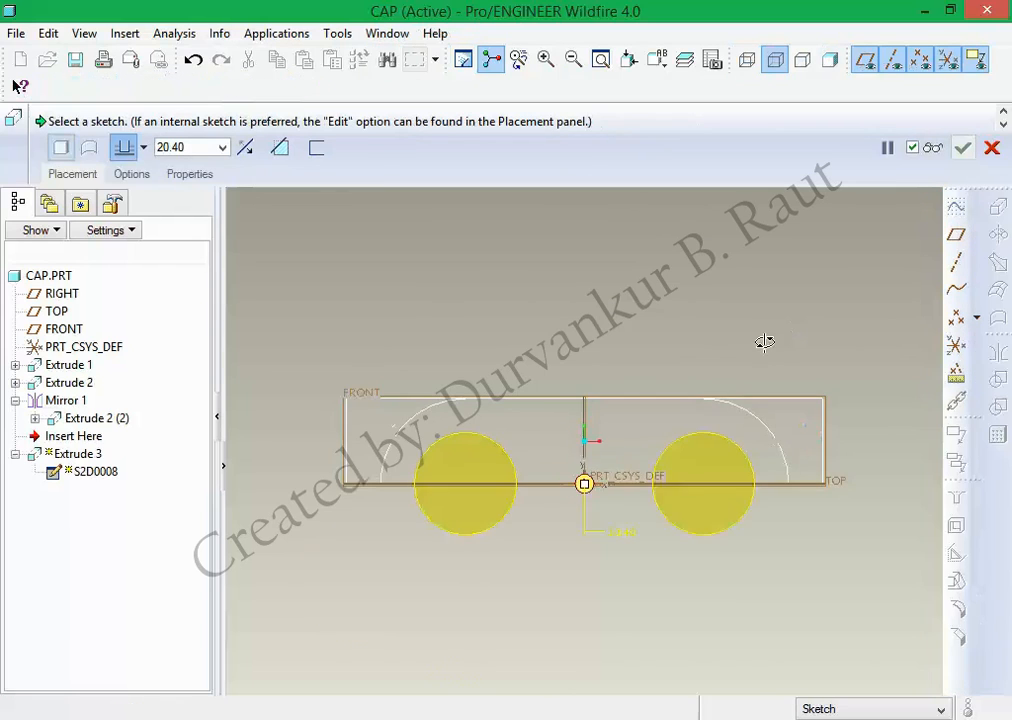
{"action": "left_click", "coordinate": [245, 147]}
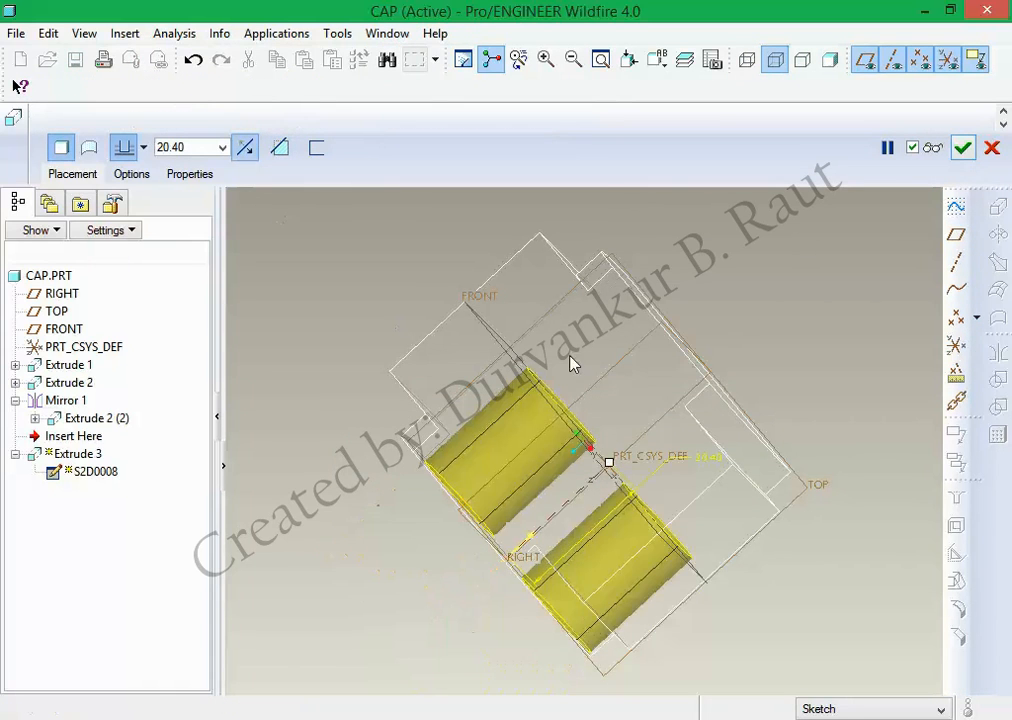
{"action": "left_click", "coordinate": [280, 147]}
{"action": "left_click", "coordinate": [142, 147]}
{"action": "left_click", "coordinate": [117, 248]}
{"action": "middle_click", "coordinate": [296, 314]}
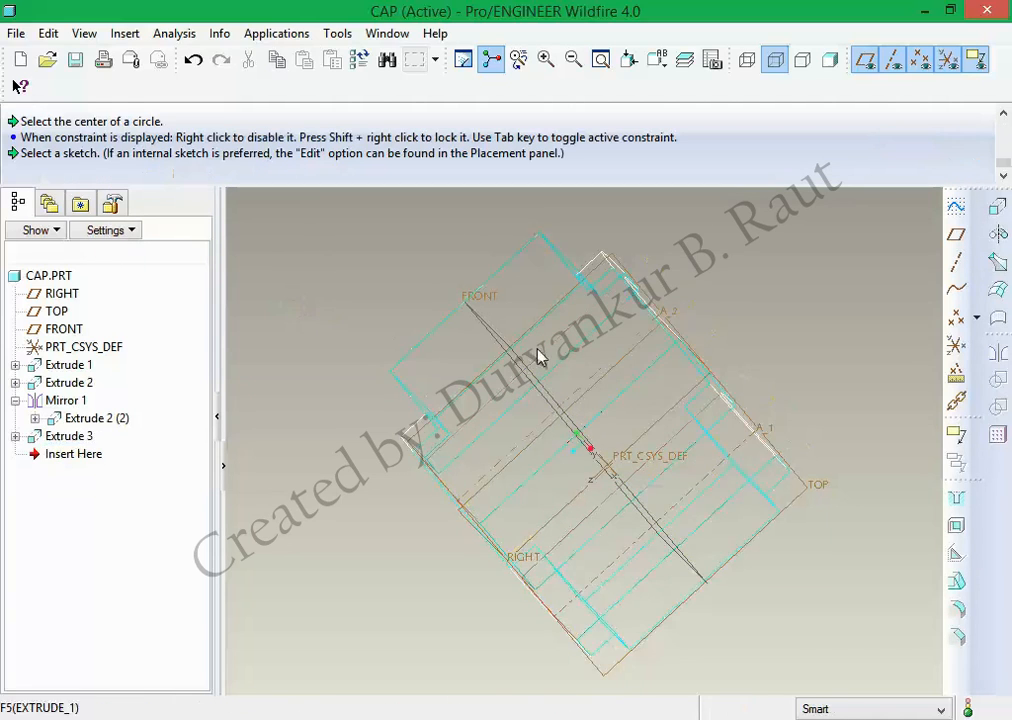
Shade the model in its default orientation and start a new extrude sketch on the block's top face.
{"action": "key", "text": "ctrl+d"}
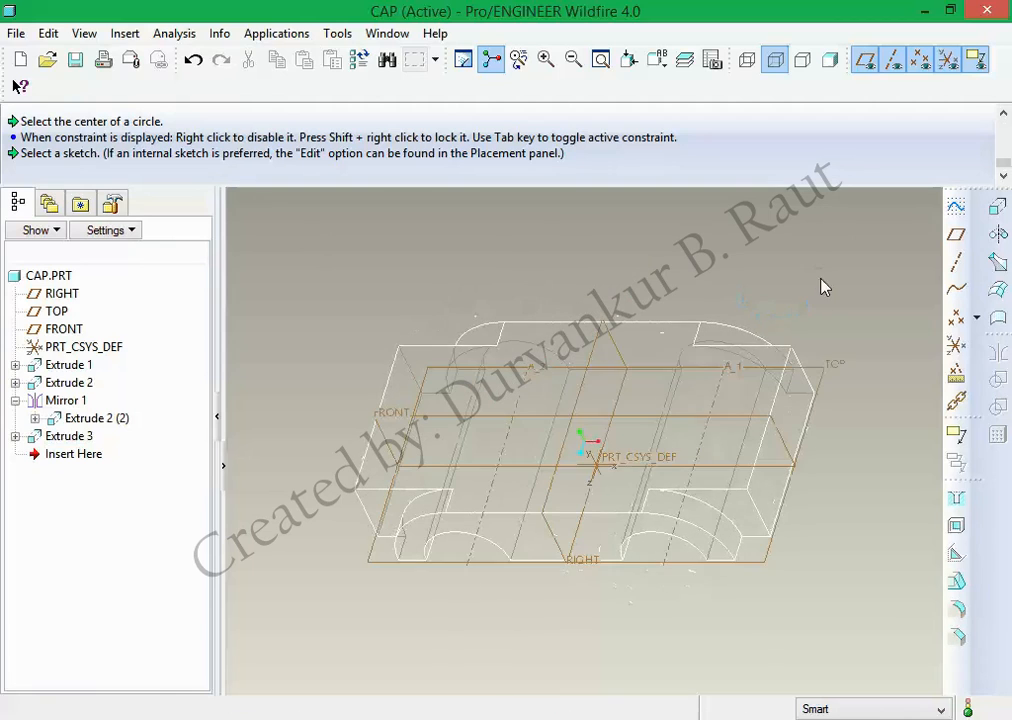
{"action": "left_click", "coordinate": [830, 60]}
{"action": "mouse_move", "coordinate": [722, 432]}
{"action": "middle_mouse_down"}
{"action": "mouse_move", "coordinate": [680, 262]}
{"action": "mouse_move", "coordinate": [673, 422]}
{"action": "mouse_move", "coordinate": [689, 420]}
{"action": "middle_mouse_up"}
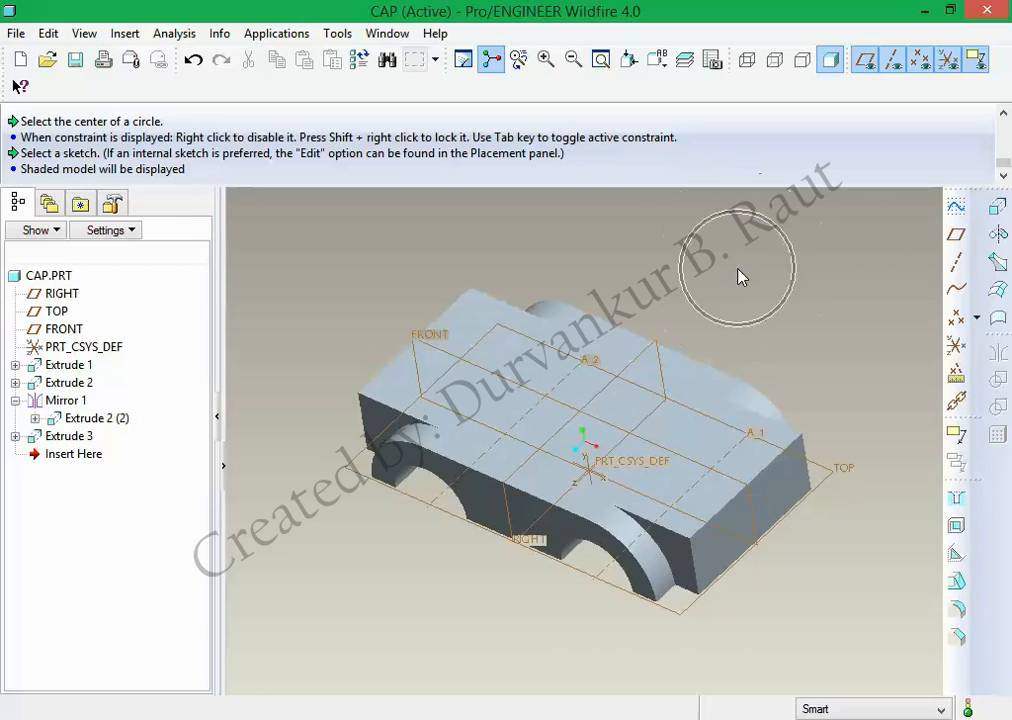
{"action": "left_click", "coordinate": [998, 206]}
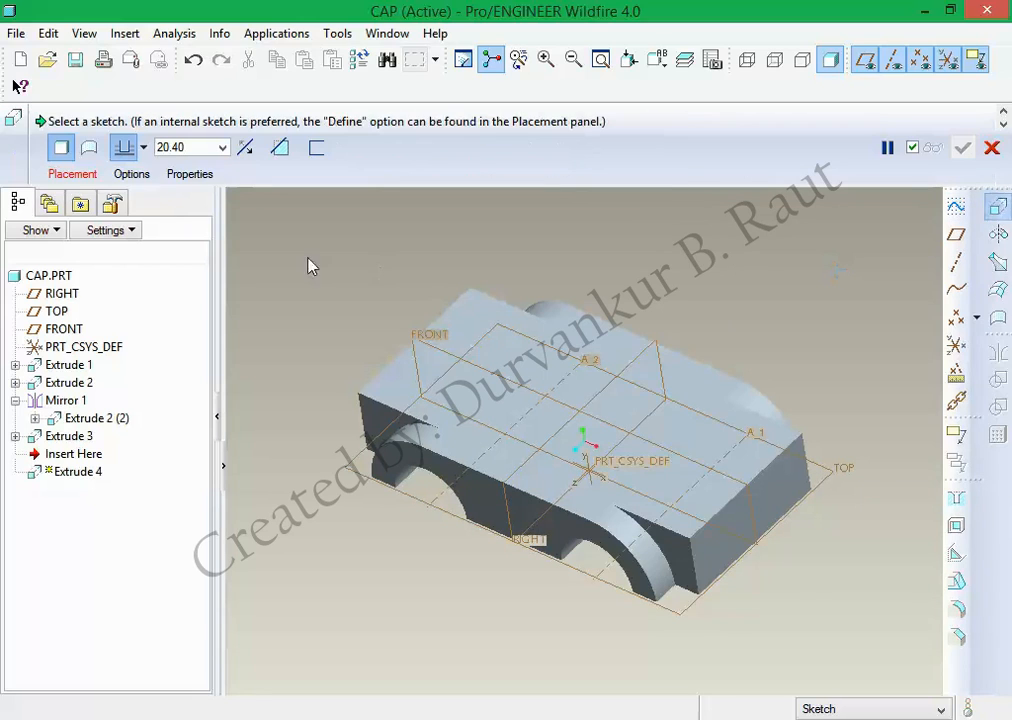
{"action": "left_click", "coordinate": [82, 174]}
{"action": "left_click", "coordinate": [214, 232]}
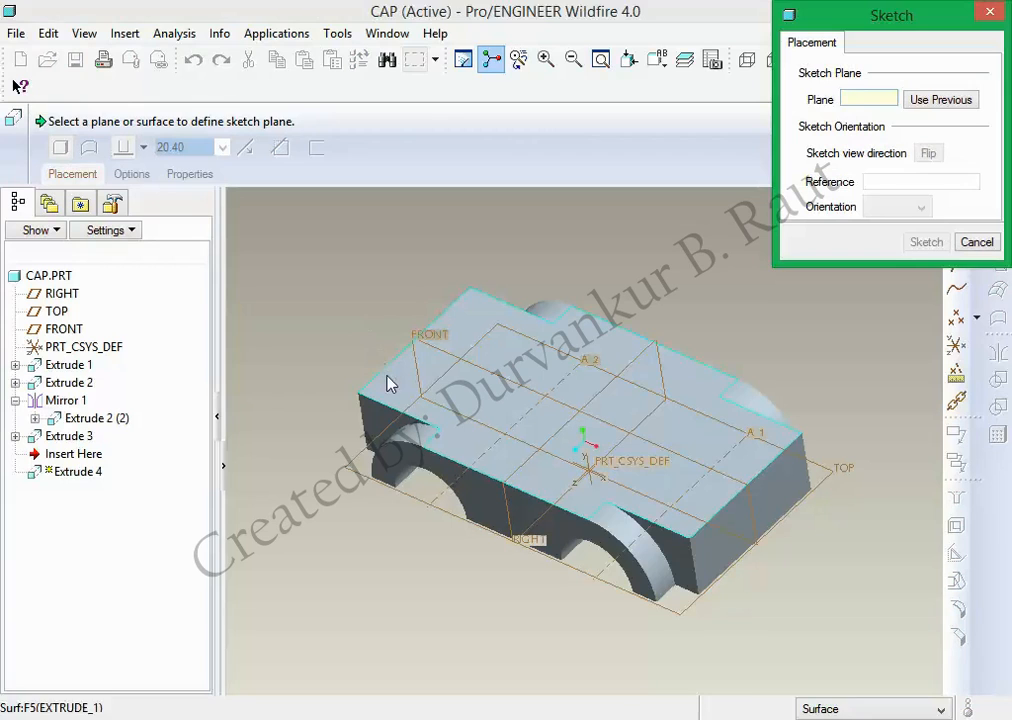
{"action": "left_click", "coordinate": [389, 384]}
{"action": "left_click", "coordinate": [924, 243]}
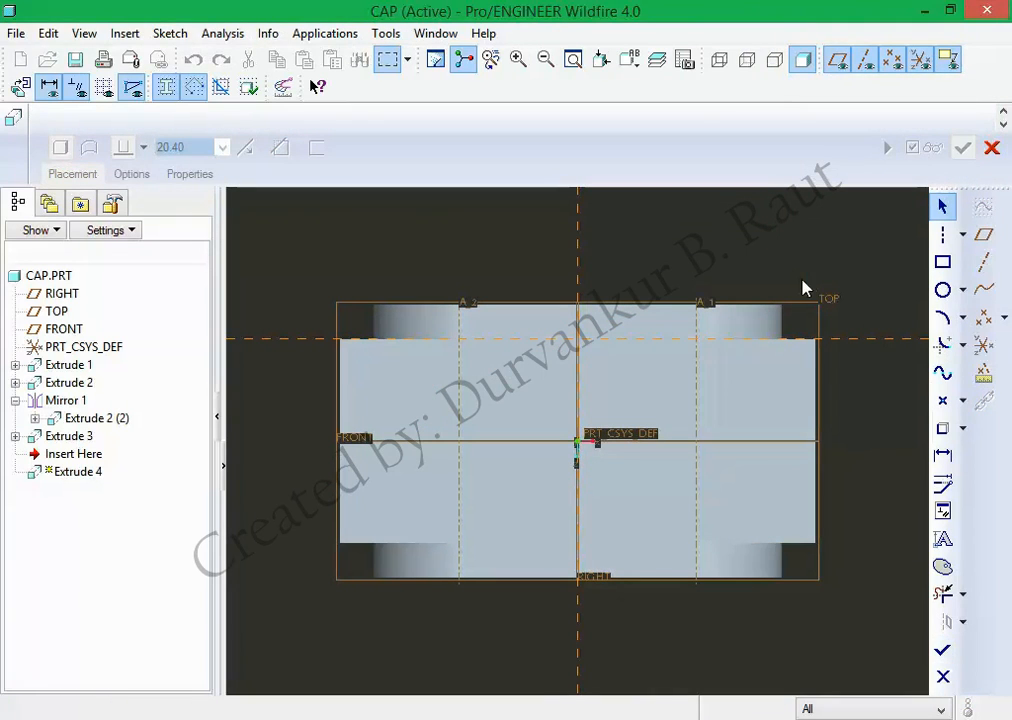
Draw a vertical centreline along the RIGHT plane and a horizontal centreline slightly off the FRONT plane, with hidden lines displayed.
{"action": "left_click", "coordinate": [942, 234]}
{"action": "left_click", "coordinate": [577, 257]}
{"action": "left_click", "coordinate": [578, 430]}
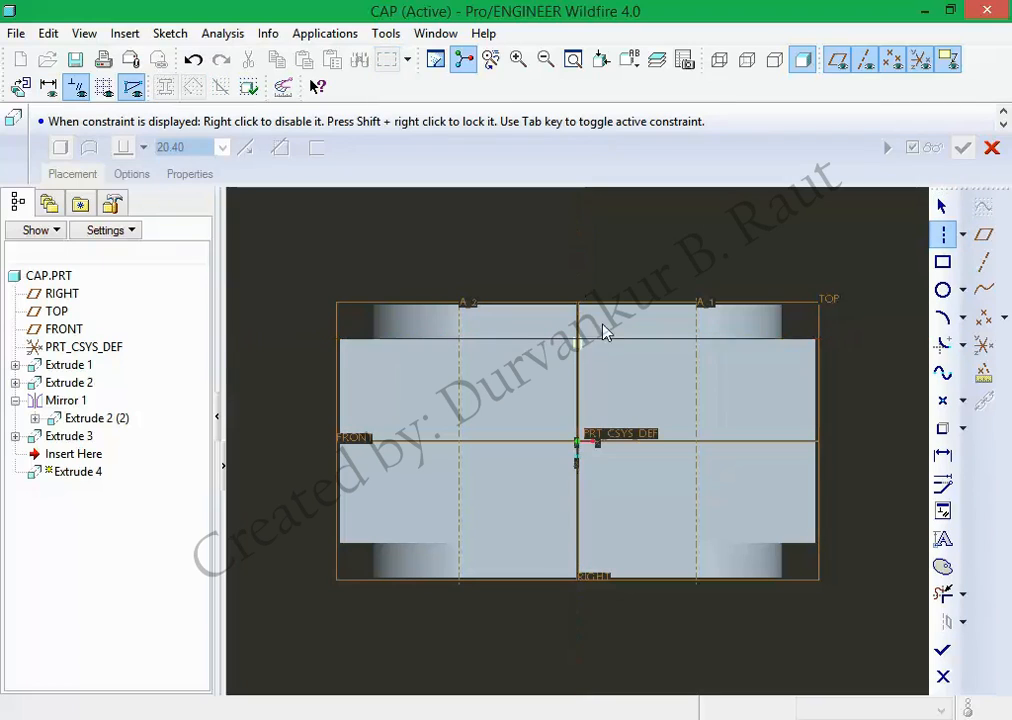
{"action": "left_click", "coordinate": [853, 456]}
{"action": "left_click", "coordinate": [753, 459]}
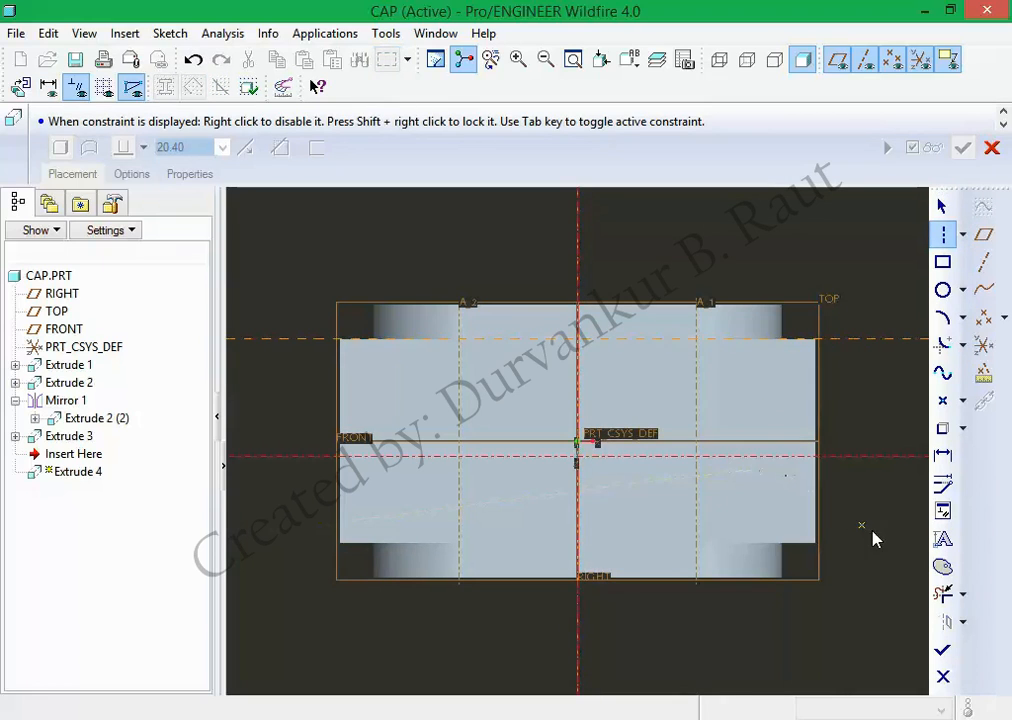
{"action": "middle_click", "coordinate": [873, 531]}
{"action": "left_click", "coordinate": [874, 531]}
{"action": "left_click", "coordinate": [747, 62]}
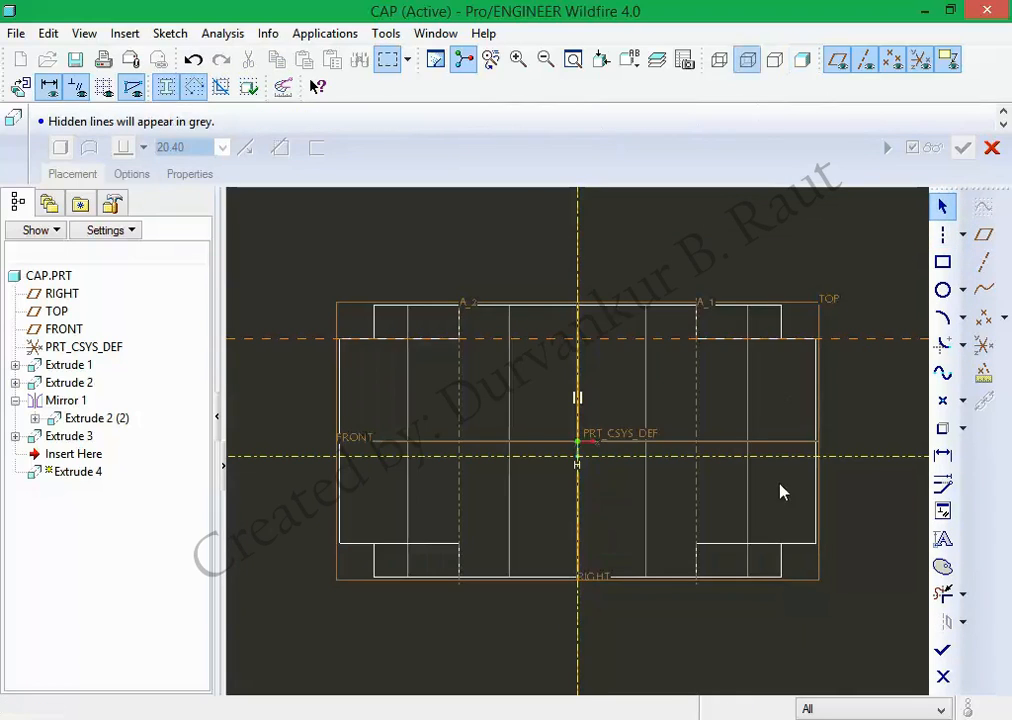
Draw an extra horizontal centreline along the FRONT plane and delete it.
{"action": "left_click", "coordinate": [805, 456]}
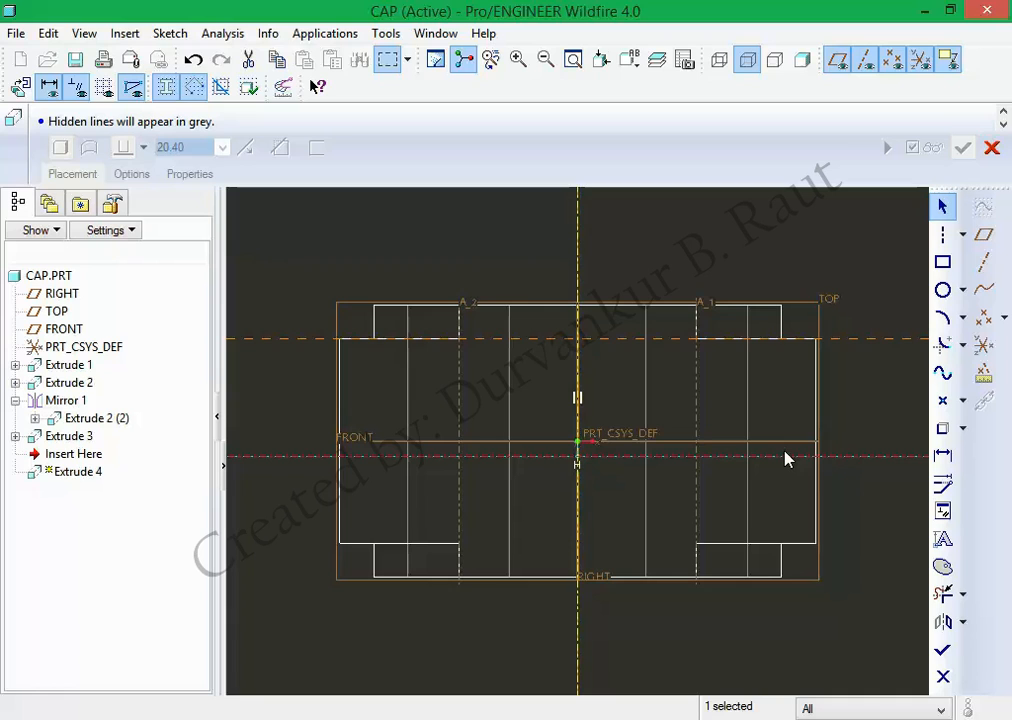
{"action": "scroll", "coordinate": [786, 459], "scroll_direction": "down", "scroll_amount": 1}
{"action": "left_click", "coordinate": [942, 233]}
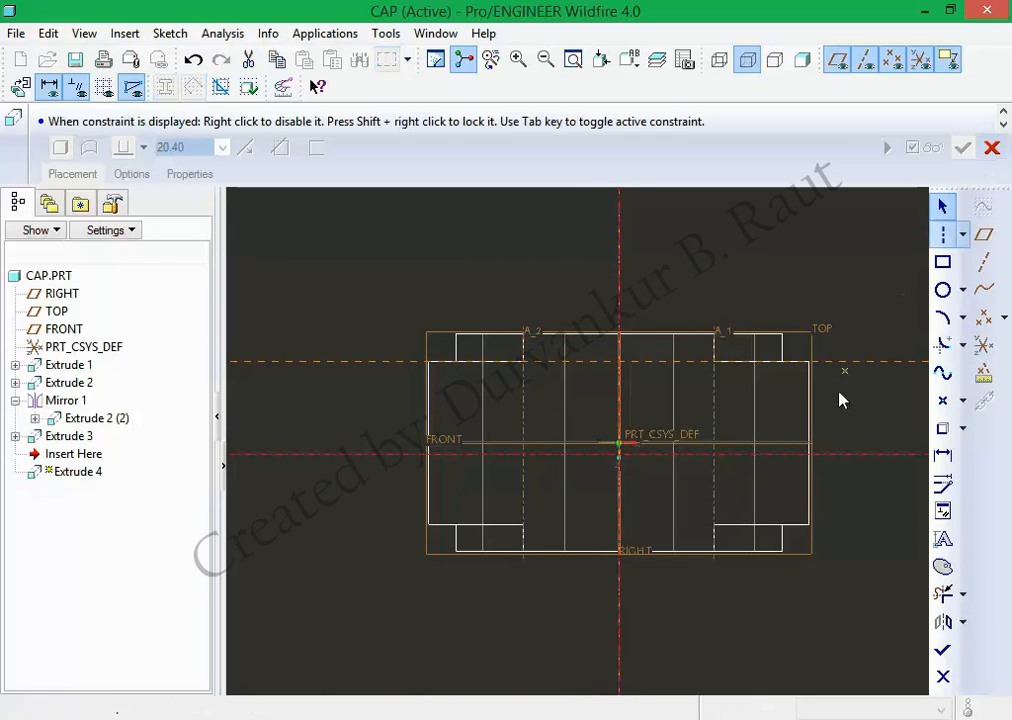
{"action": "scroll", "coordinate": [784, 452], "scroll_direction": "up", "scroll_amount": 3}
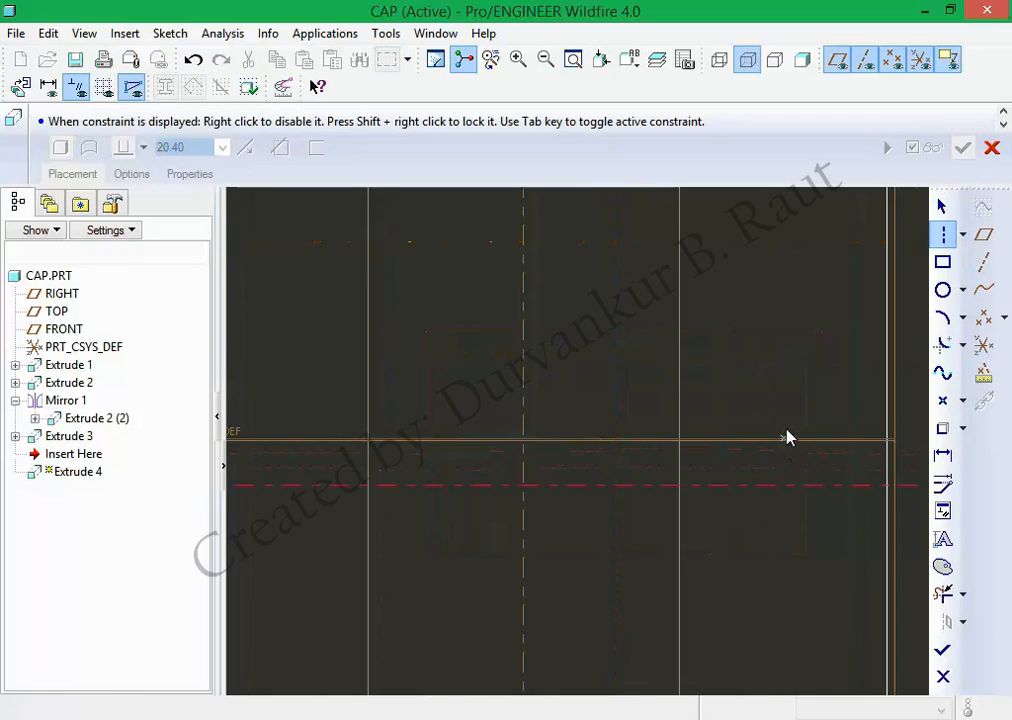
{"action": "left_click", "coordinate": [788, 440]}
{"action": "left_click", "coordinate": [723, 440]}
{"action": "middle_click", "coordinate": [736, 409]}
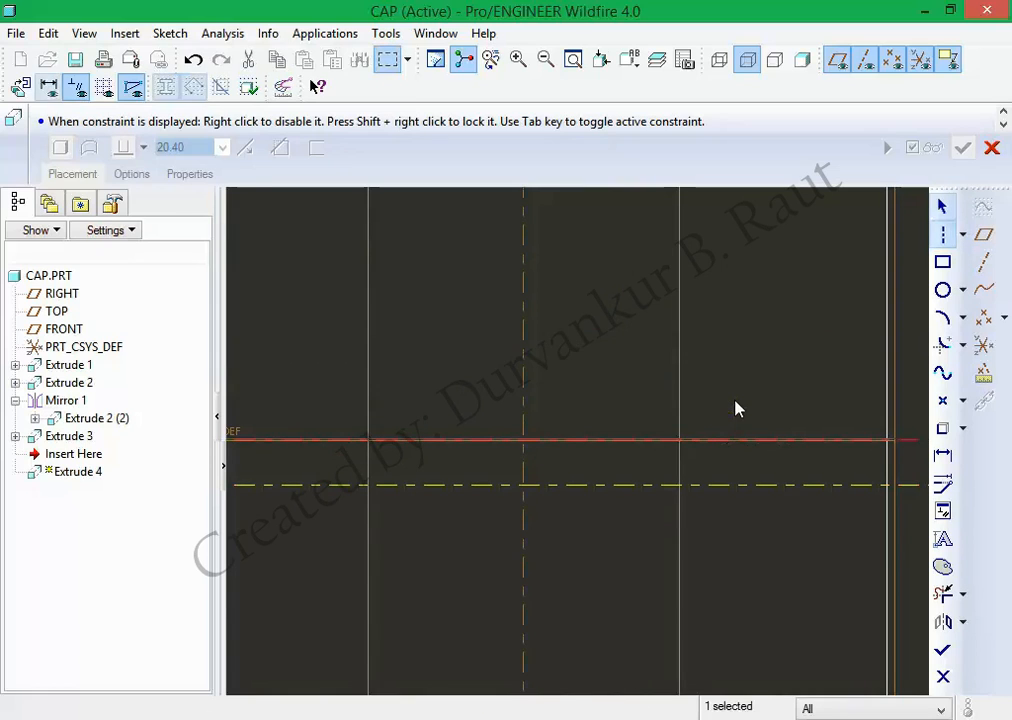
{"action": "scroll", "coordinate": [736, 409], "scroll_direction": "down", "scroll_amount": 3}
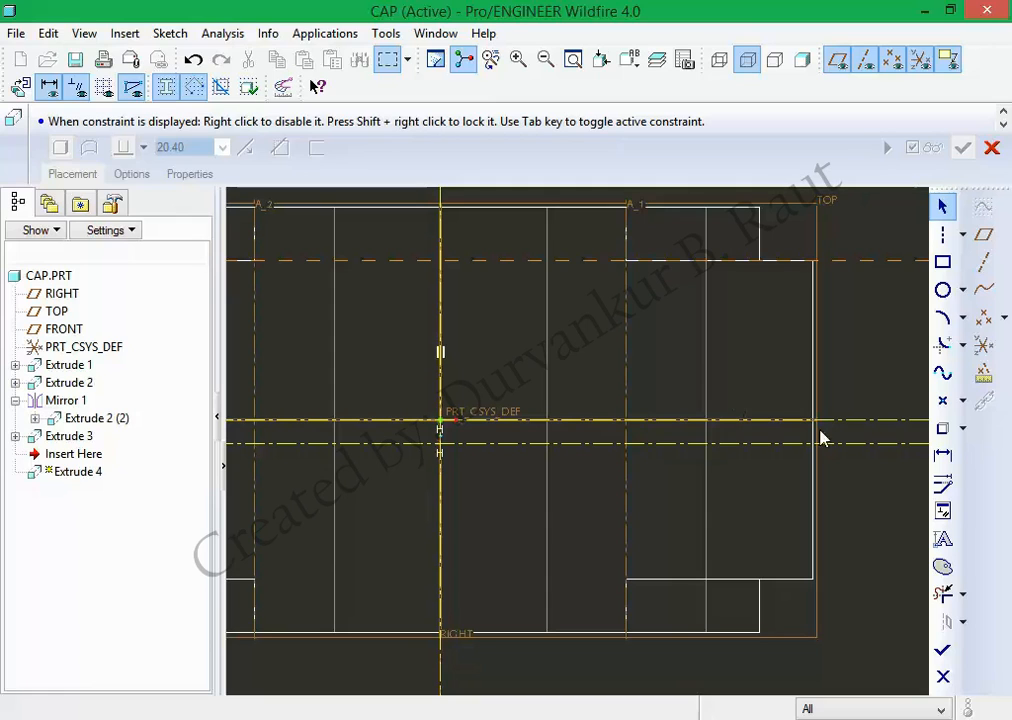
{"action": "left_click", "coordinate": [868, 424]}
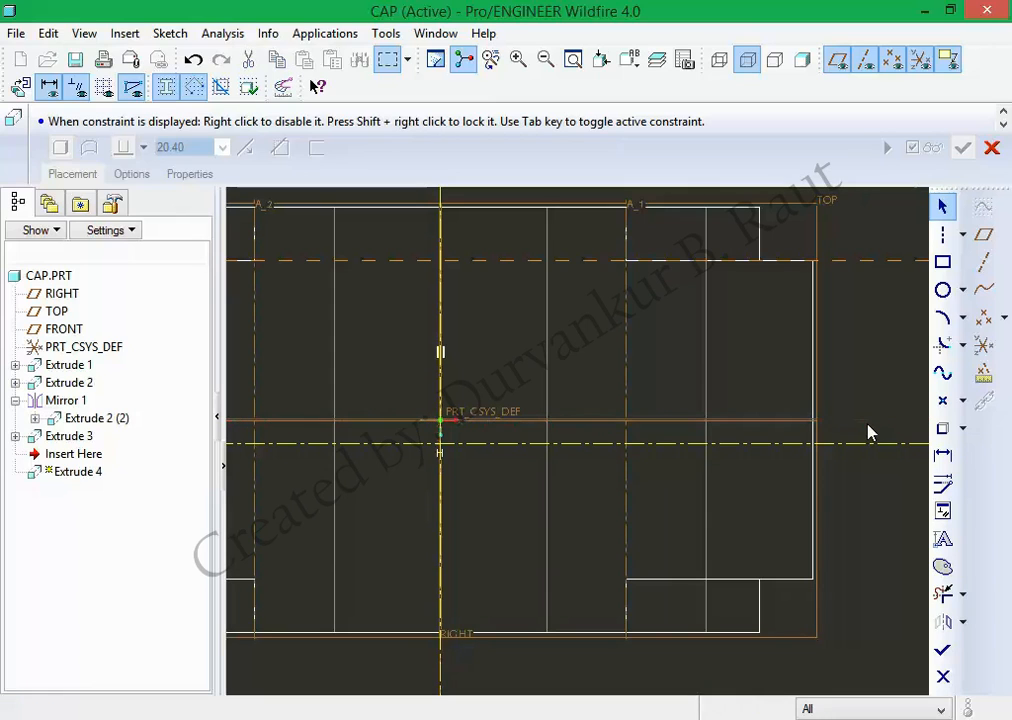
Constrain the horizontal centreline to be aligned with the FRONT datum plane.
{"action": "left_click", "coordinate": [944, 511]}
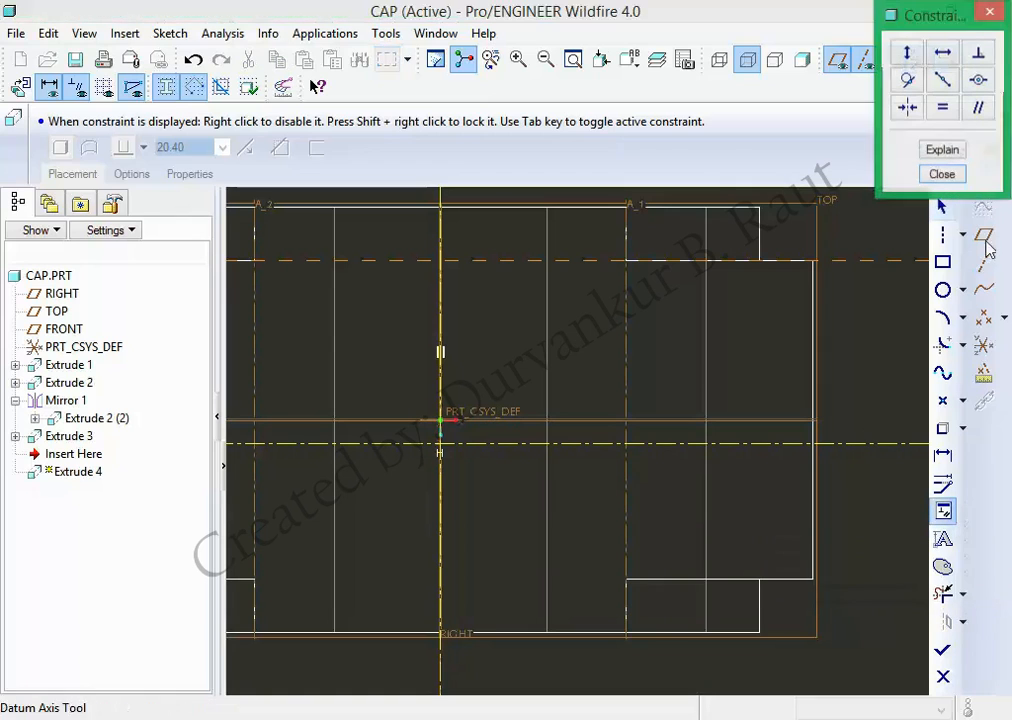
{"action": "left_click", "coordinate": [978, 80]}
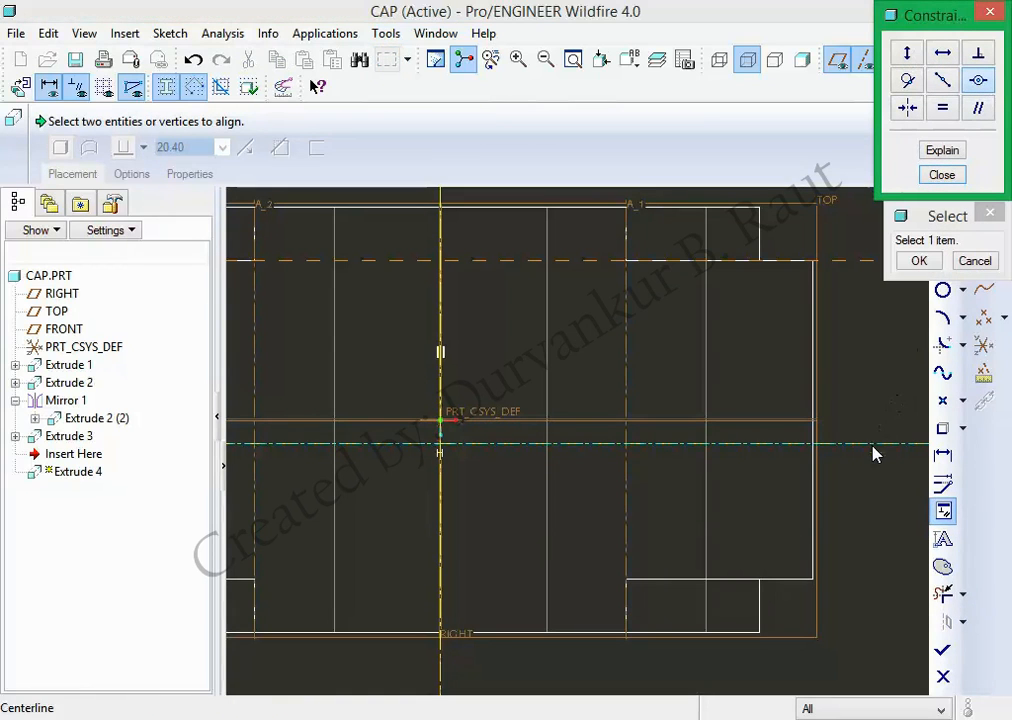
{"action": "left_click", "coordinate": [791, 420]}
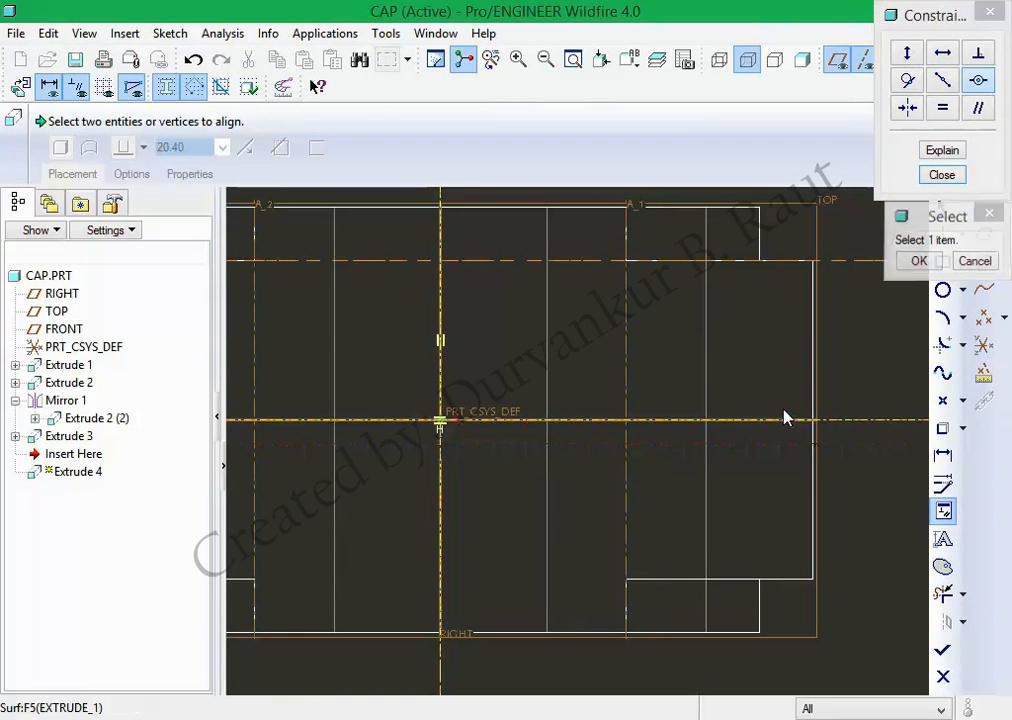
{"action": "middle_click", "coordinate": [866, 376]}
{"action": "middle_click", "coordinate": [866, 376]}
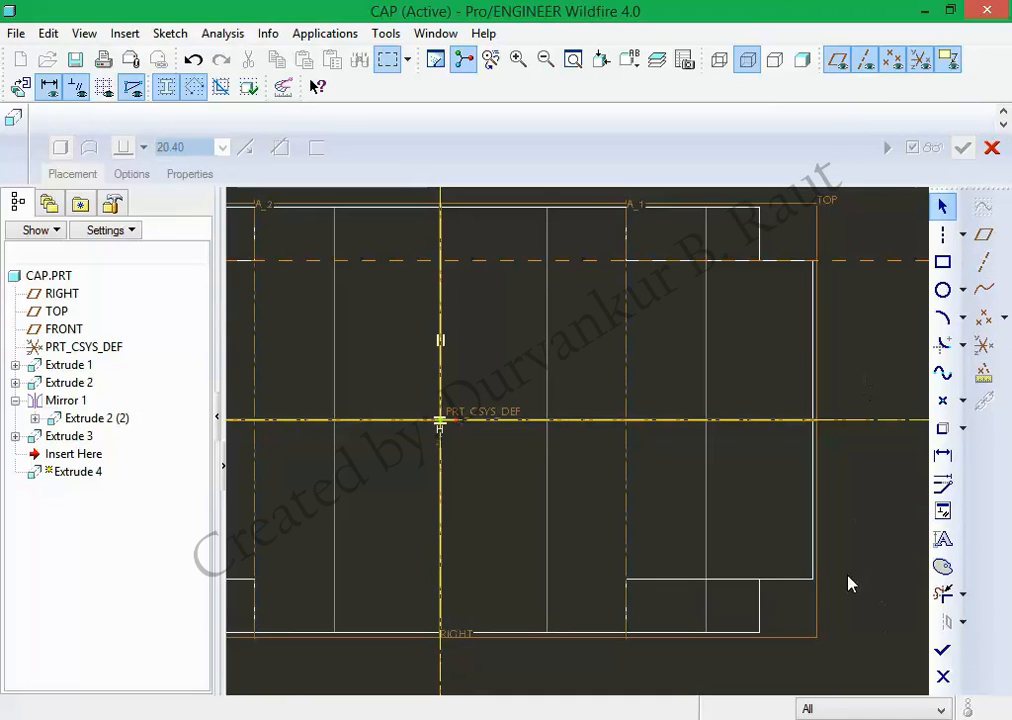
Sketch two equal circles about 6.5 mm in diameter on the vertical centreline, one above and one below the horizontal centreline.
{"action": "scroll", "coordinate": [785, 465], "scroll_direction": "down", "scroll_amount": 3}
{"action": "left_click", "coordinate": [942, 289]}
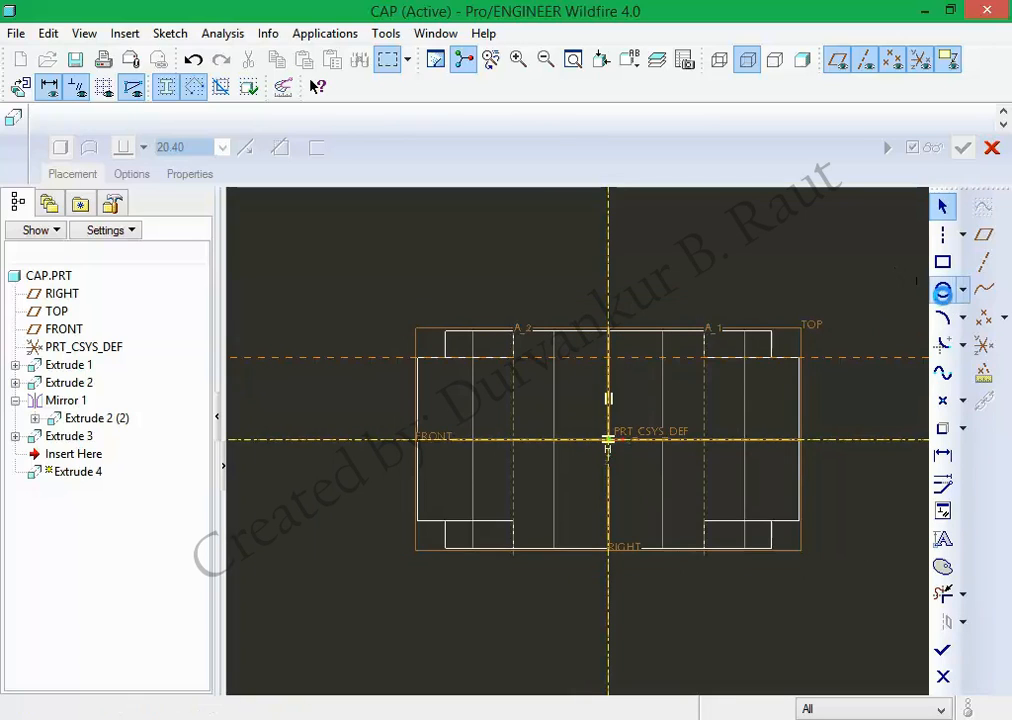
{"action": "left_click", "coordinate": [618, 380]}
{"action": "left_click", "coordinate": [618, 380]}
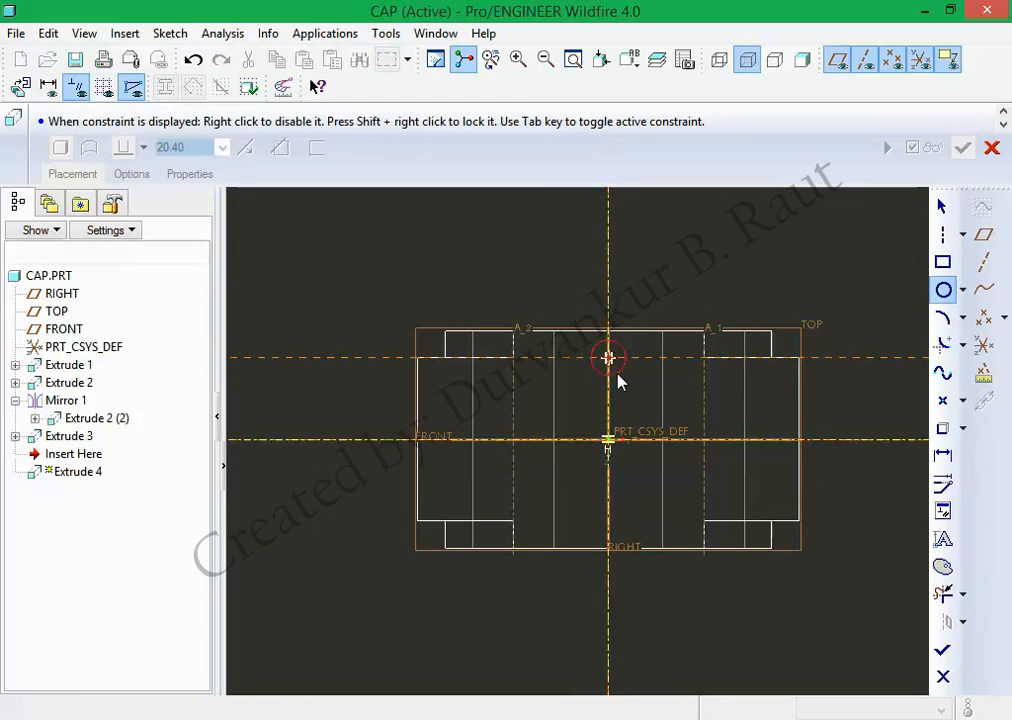
{"action": "left_click", "coordinate": [620, 532]}
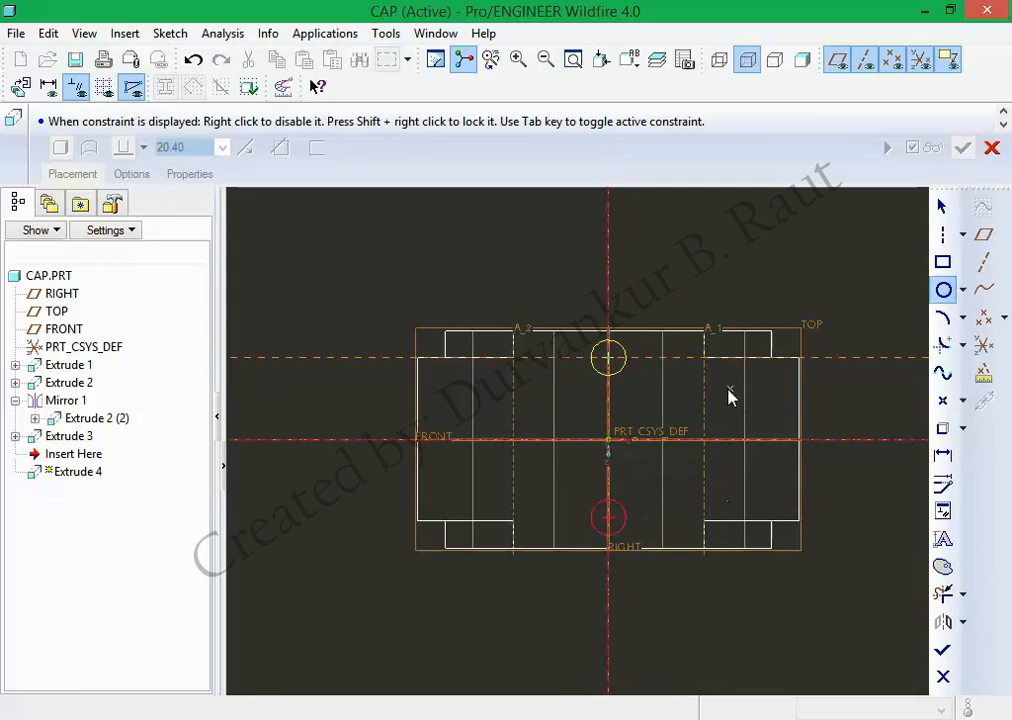
Add four circles of the same radius near the block's corners, two on each side of the vertical centreline.
{"action": "left_click", "coordinate": [737, 415]}
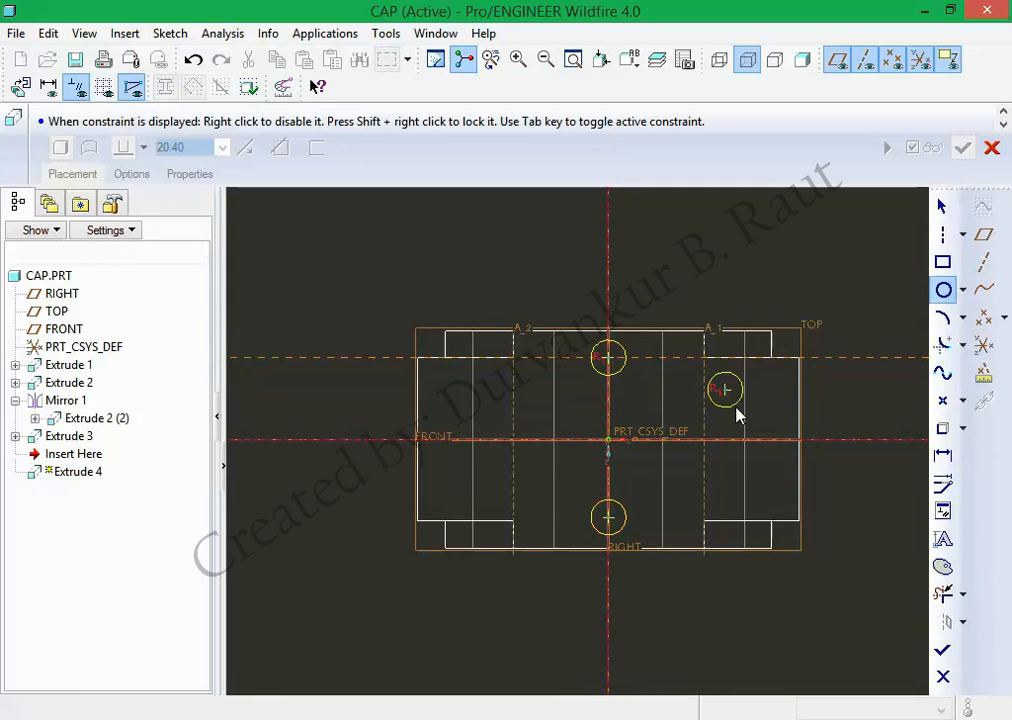
{"action": "left_click", "coordinate": [725, 490]}
{"action": "left_click", "coordinate": [735, 514]}
{"action": "left_click", "coordinate": [477, 492]}
{"action": "left_click", "coordinate": [486, 506]}
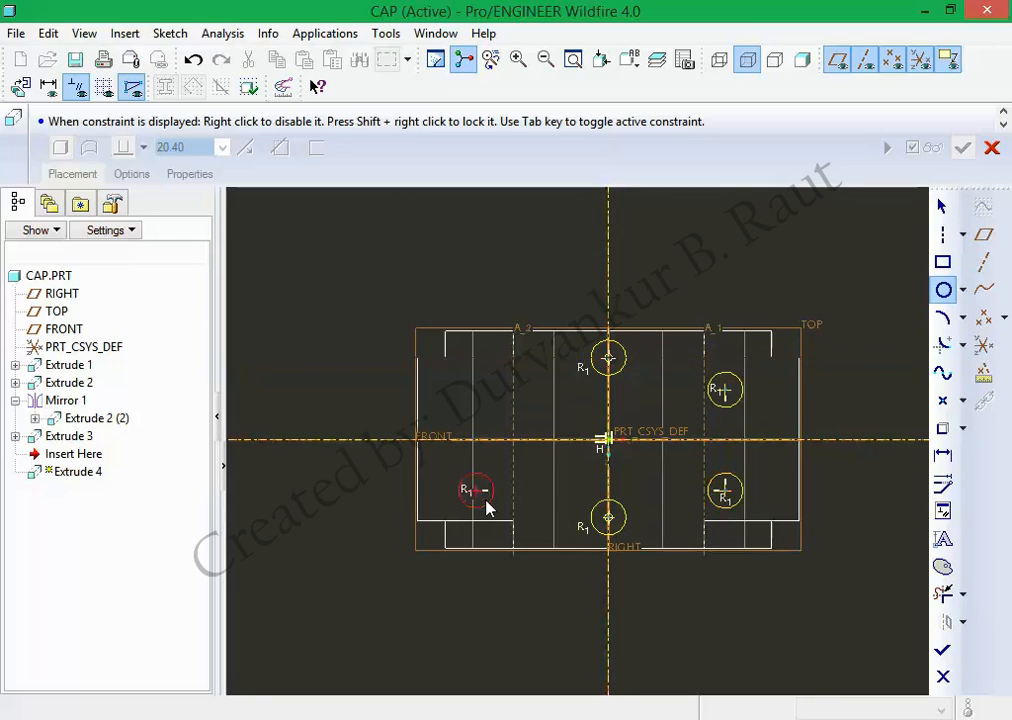
{"action": "left_click", "coordinate": [487, 416]}
{"action": "middle_click", "coordinate": [513, 429]}
{"action": "middle_click", "coordinate": [513, 431]}
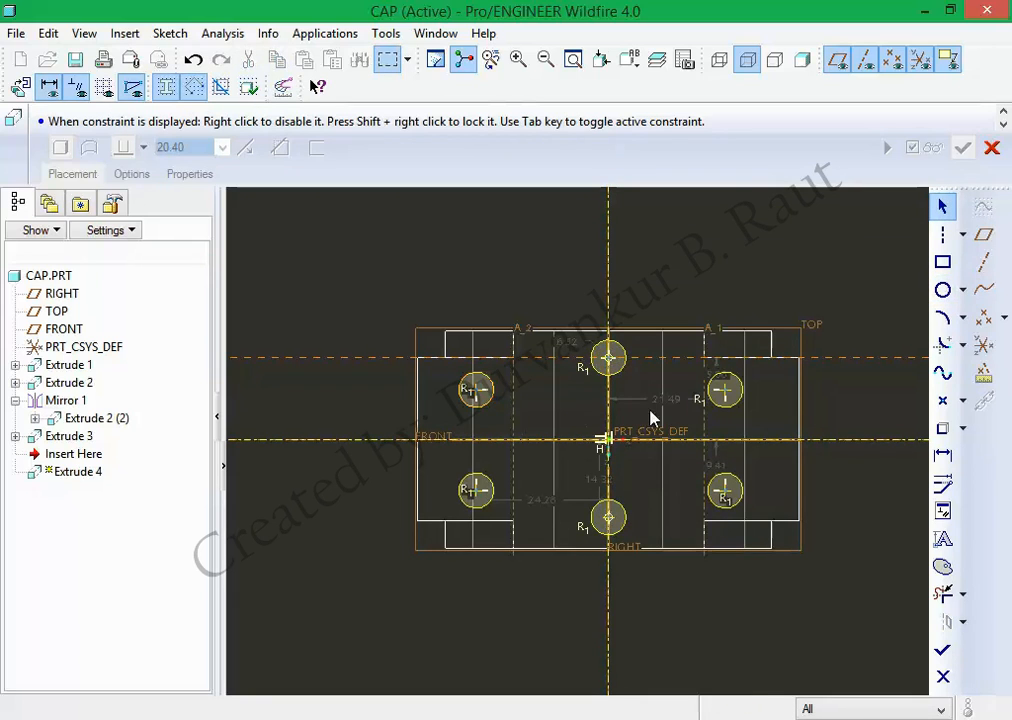
Make the centres of the right, middle and left circle pairs symmetric about the horizontal centreline.
{"action": "left_click", "coordinate": [942, 511]}
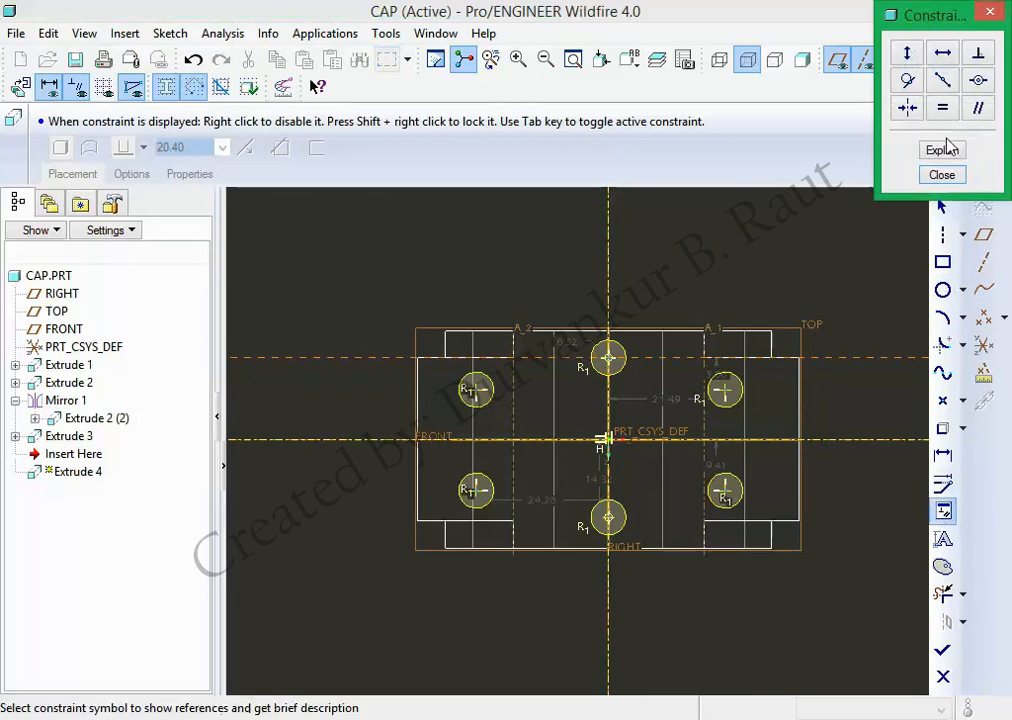
{"action": "left_click", "coordinate": [907, 107]}
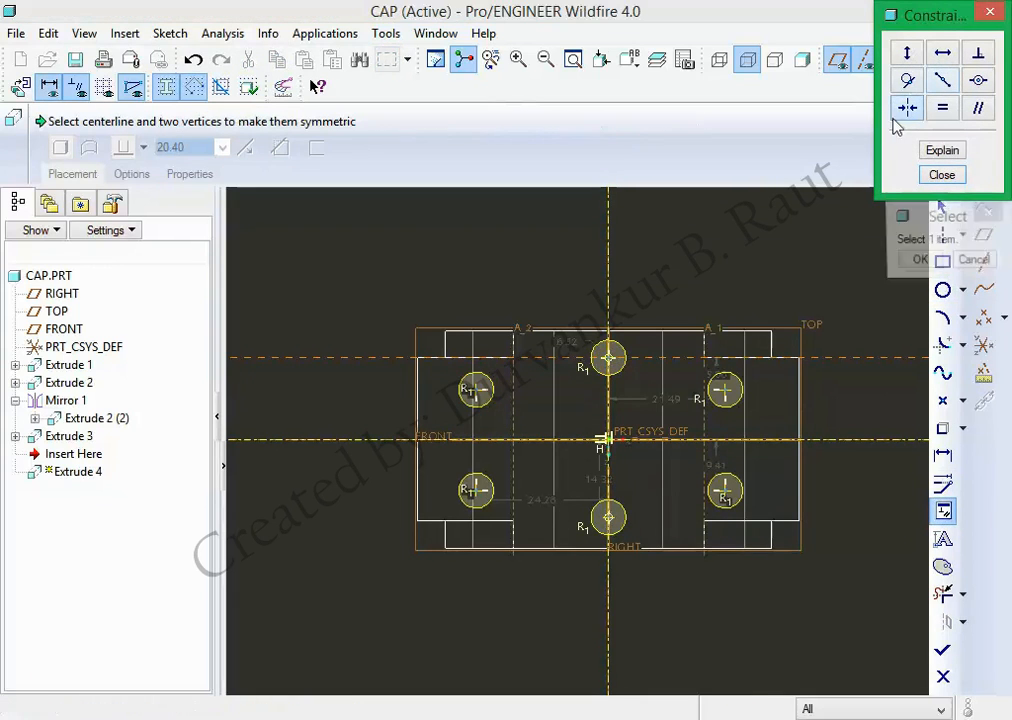
{"action": "left_click", "coordinate": [830, 441]}
{"action": "left_click", "coordinate": [724, 392]}
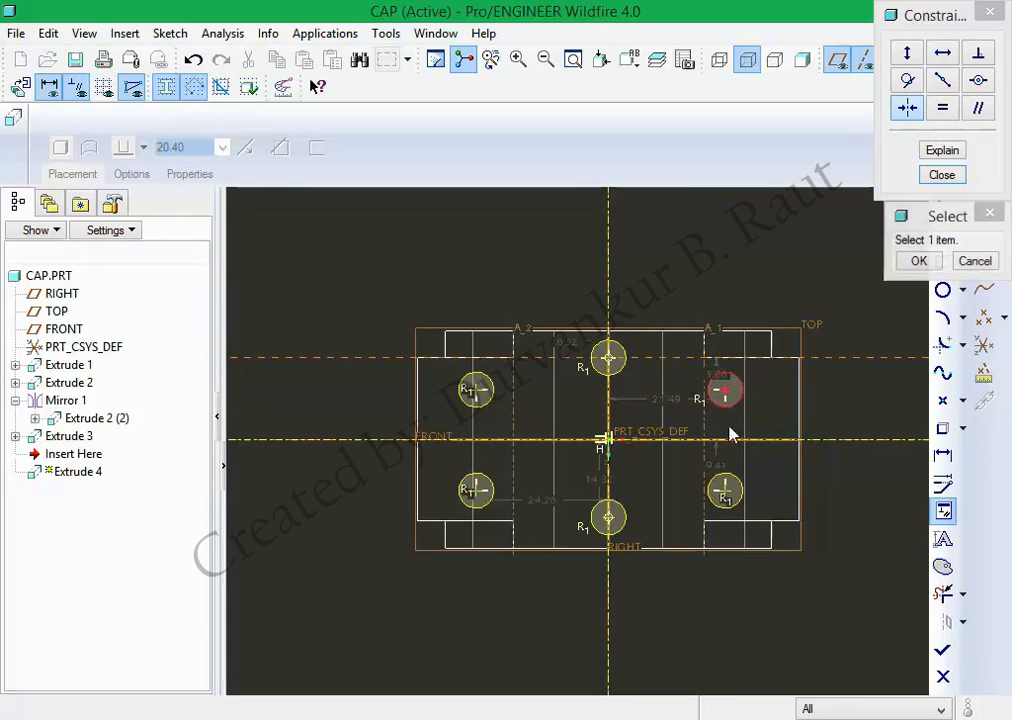
{"action": "left_click", "coordinate": [724, 489]}
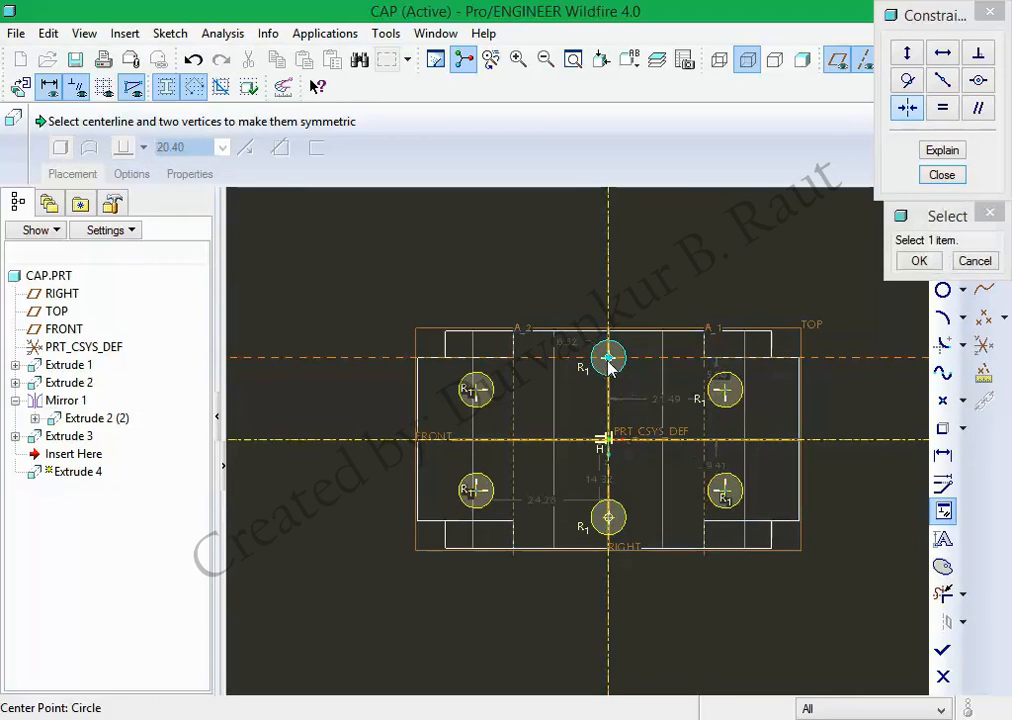
{"action": "left_click", "coordinate": [637, 442]}
{"action": "left_click", "coordinate": [476, 390]}
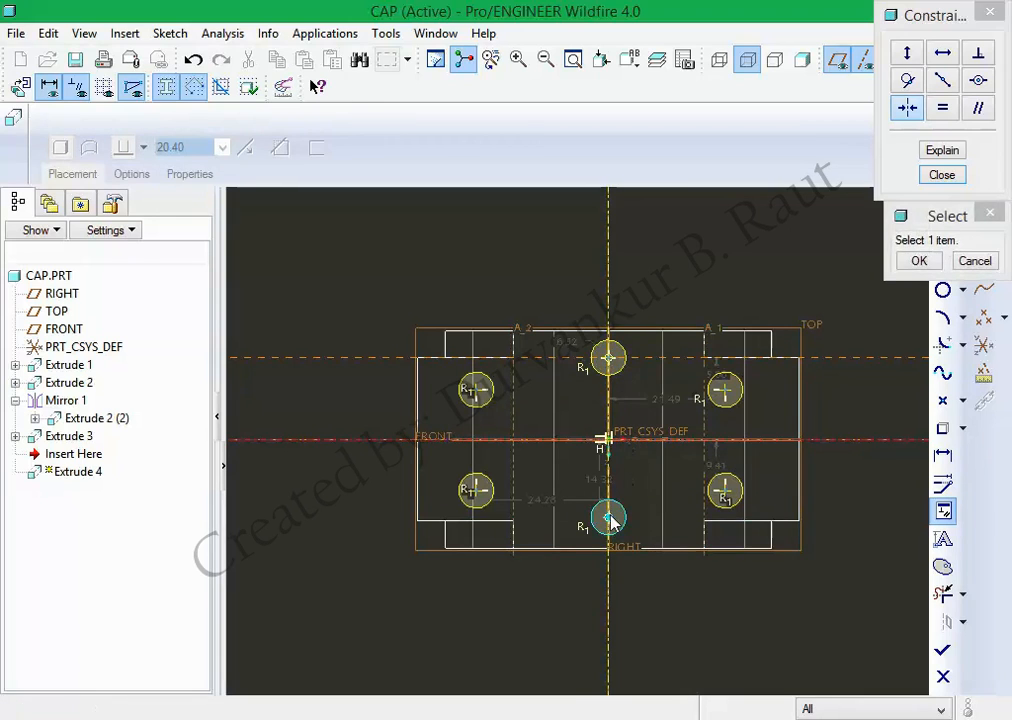
{"action": "left_click", "coordinate": [476, 489]}
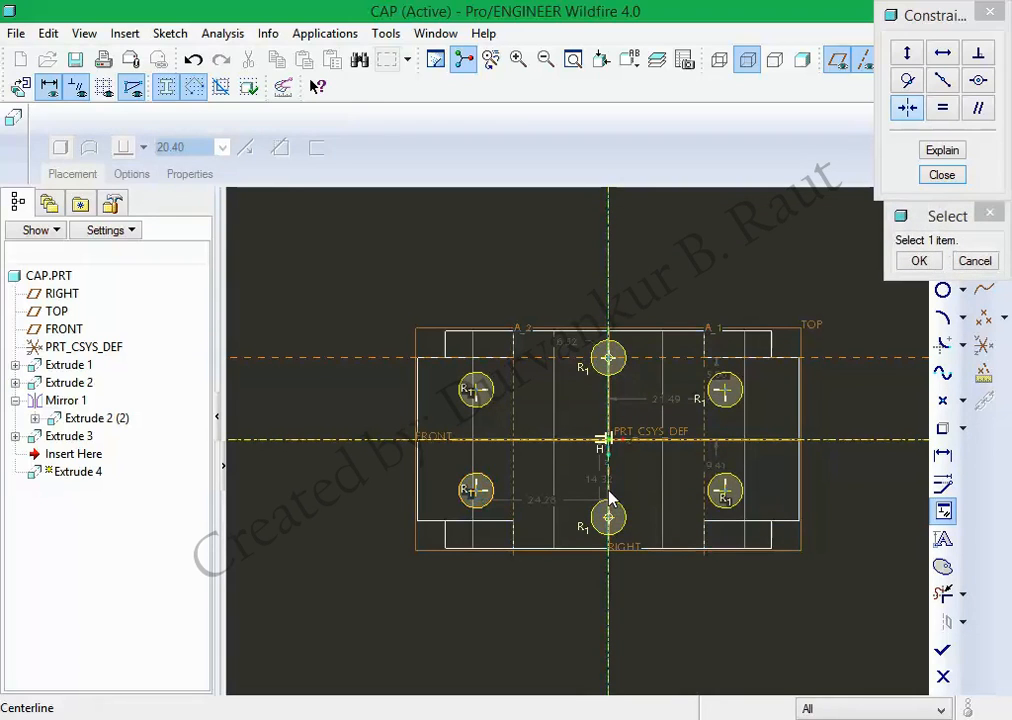
Make the centres of the lower and upper corner circle pairs symmetric about the vertical centreline.
{"action": "left_click", "coordinate": [609, 494]}
{"action": "left_click", "coordinate": [725, 491]}
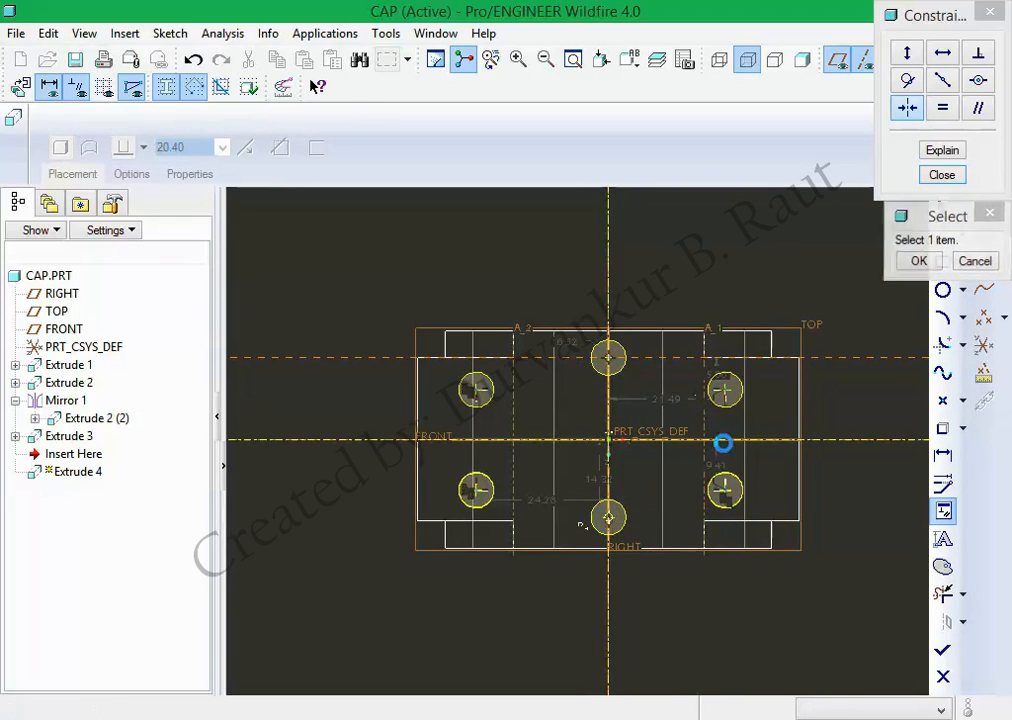
{"action": "left_click", "coordinate": [732, 390]}
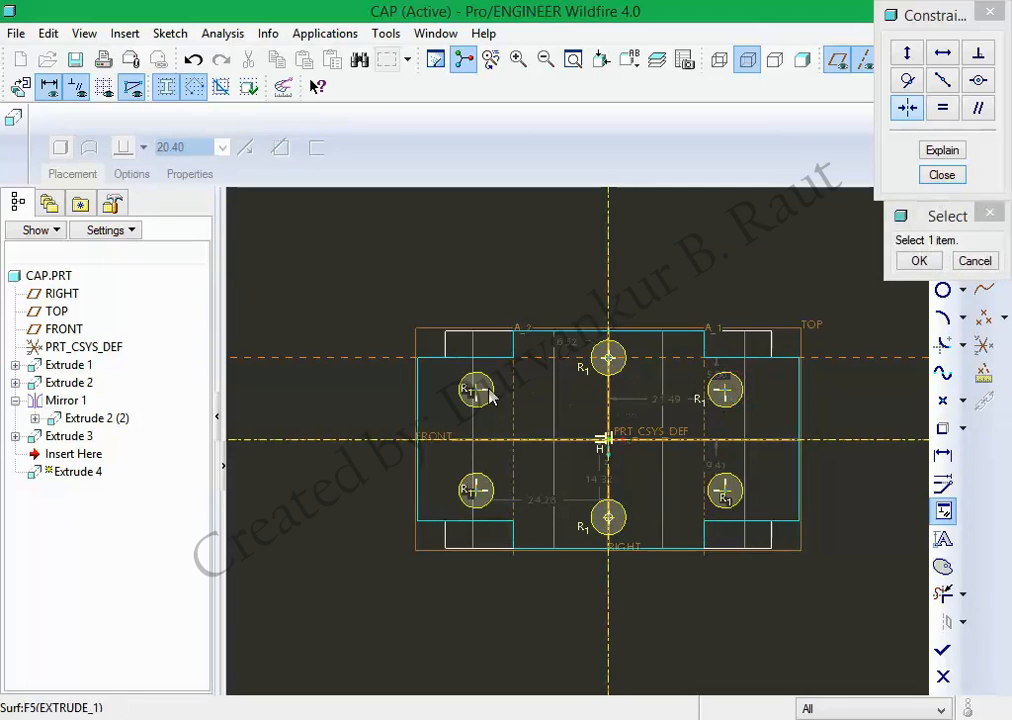
{"action": "left_click", "coordinate": [476, 390]}
{"action": "left_click", "coordinate": [609, 287]}
{"action": "middle_click", "coordinate": [657, 307]}
{"action": "middle_click", "coordinate": [657, 307]}
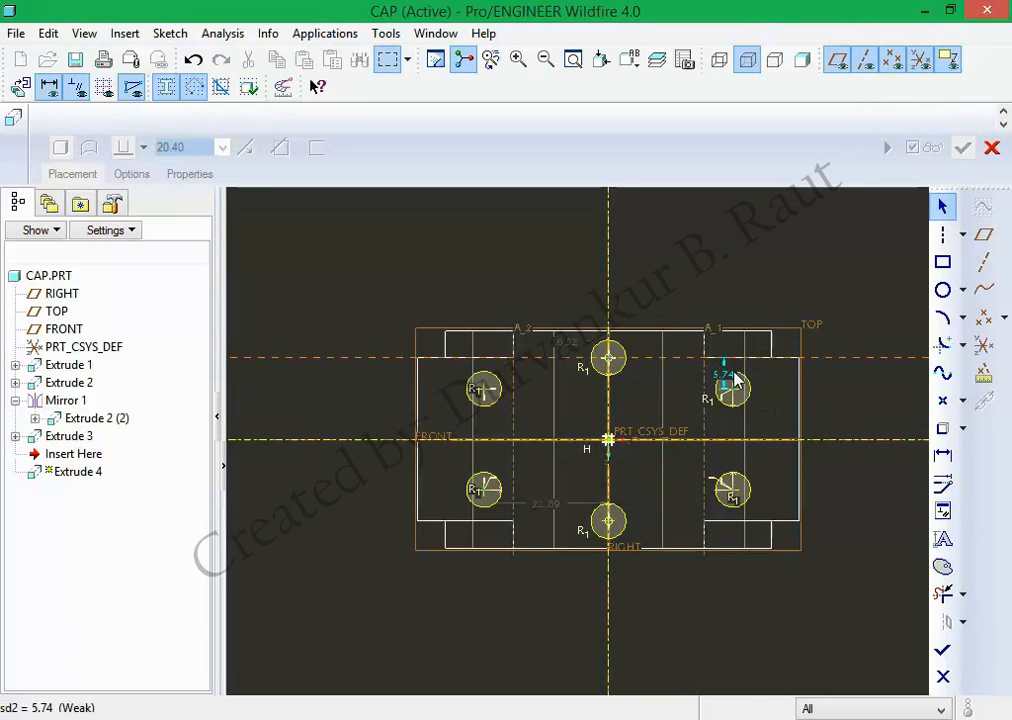
Set the upper-right circle's vertical distance from the dashed horizontal reference to 7.5 and the circle diameter to 4.5.
{"action": "double_click", "coordinate": [825, 384]}
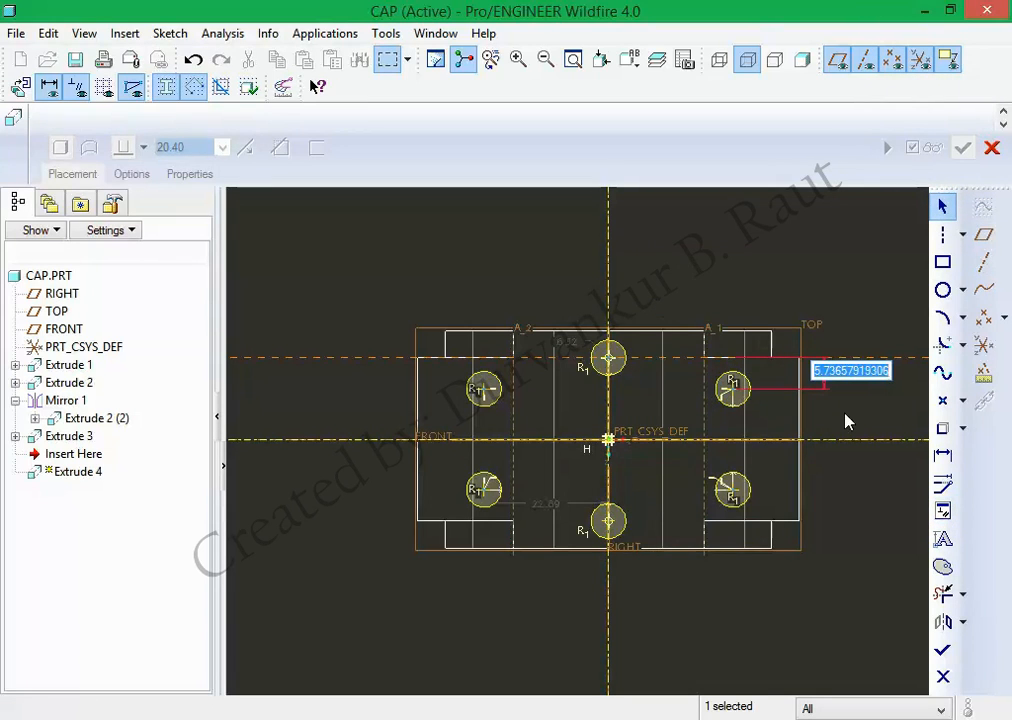
{"action": "type", "text": "7.5"}
{"action": "key", "text": "Return"}
{"action": "left_click", "coordinate": [857, 402]}
{"action": "double_click", "coordinate": [575, 346]}
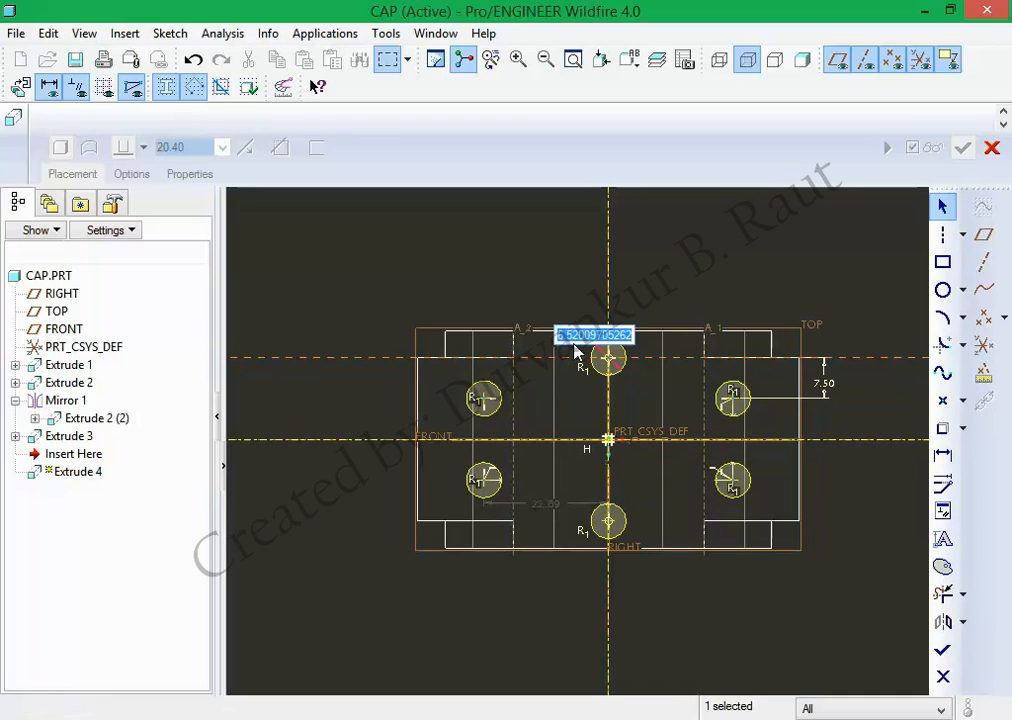
{"action": "type", "text": "4.5"}
{"action": "key", "text": "Return"}
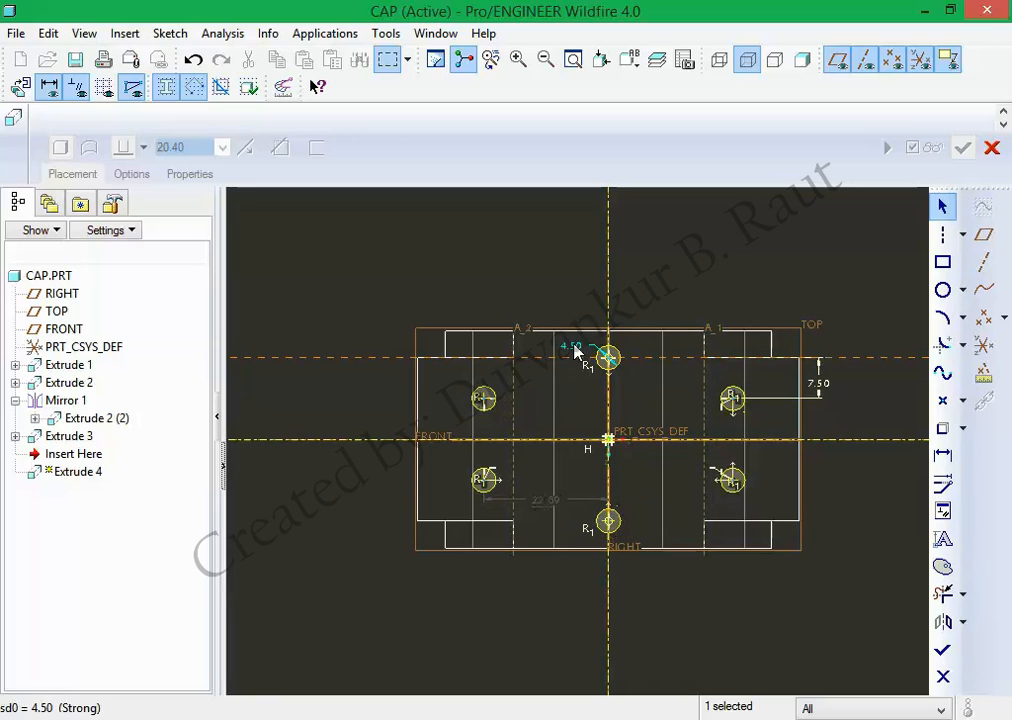
{"action": "left_click", "coordinate": [555, 524]}
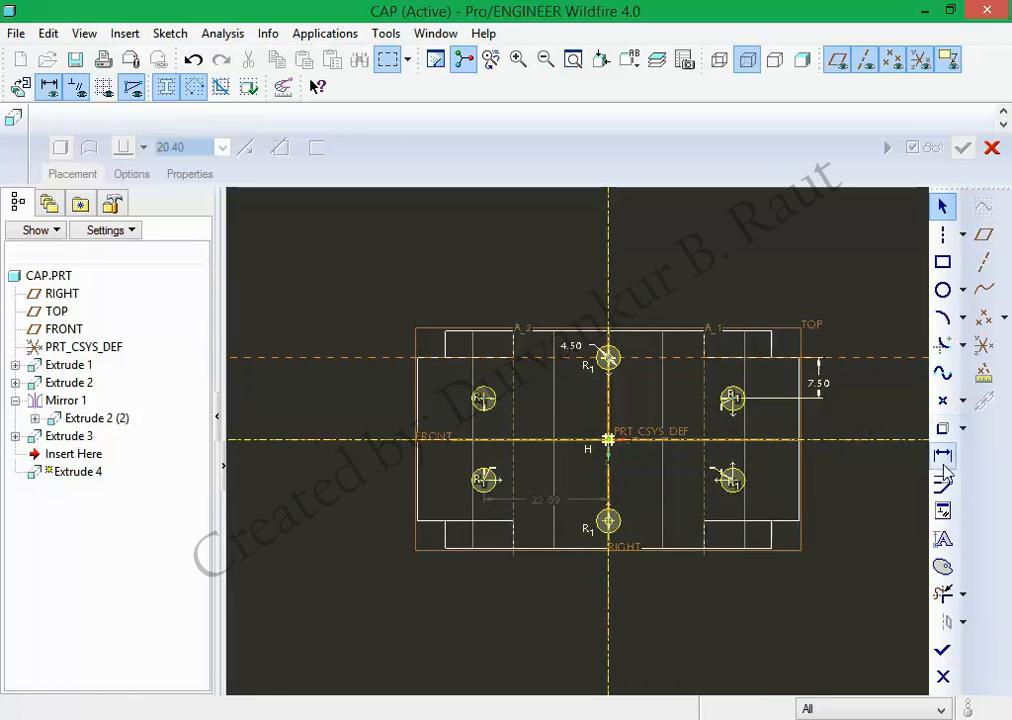
Dimension the upper-right circle's centre from the block's right end face and set the distance to 5.
{"action": "left_click", "coordinate": [943, 457]}
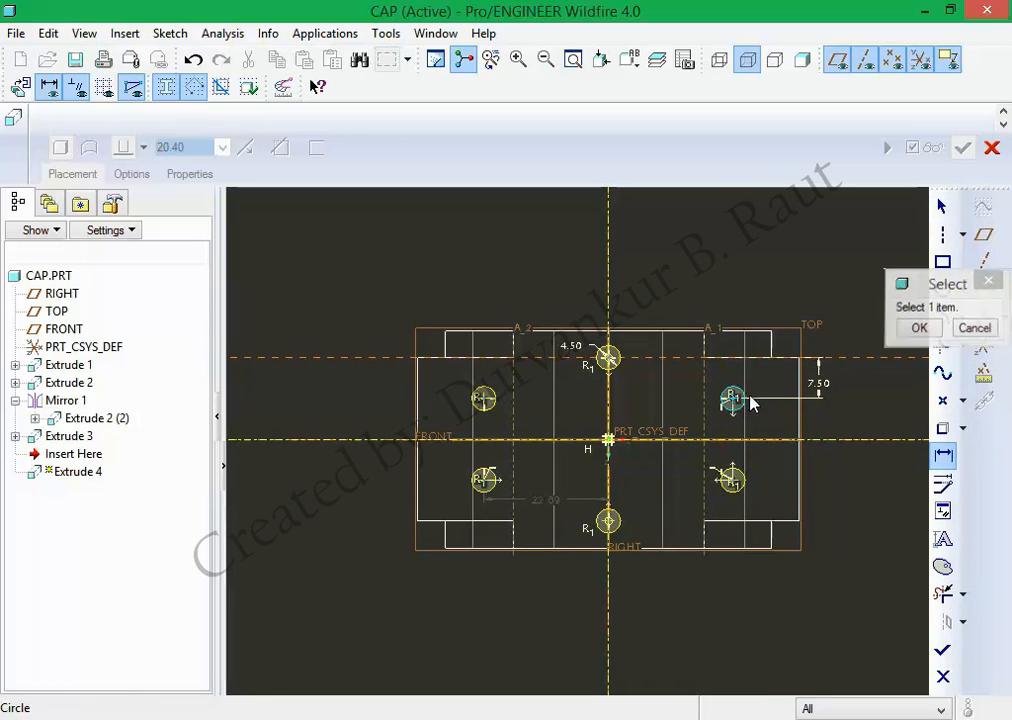
{"action": "middle_click_drag", "start_coordinate": [748, 544], "coordinate": [736, 476]}
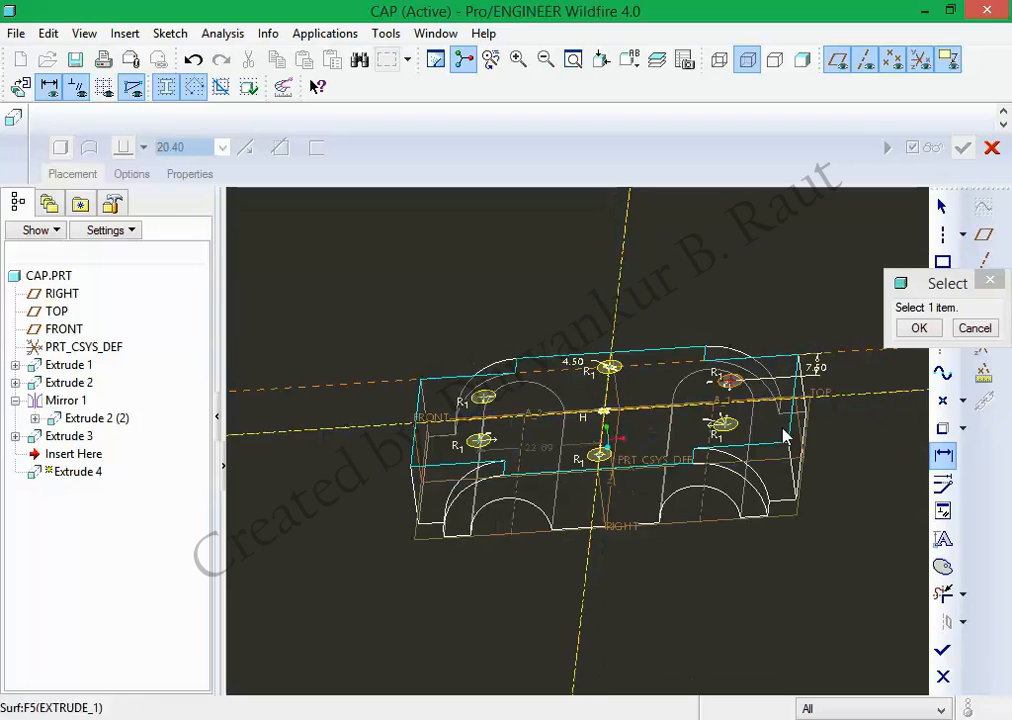
{"action": "left_click", "coordinate": [786, 332]}
{"action": "middle_click", "coordinate": [771, 285]}
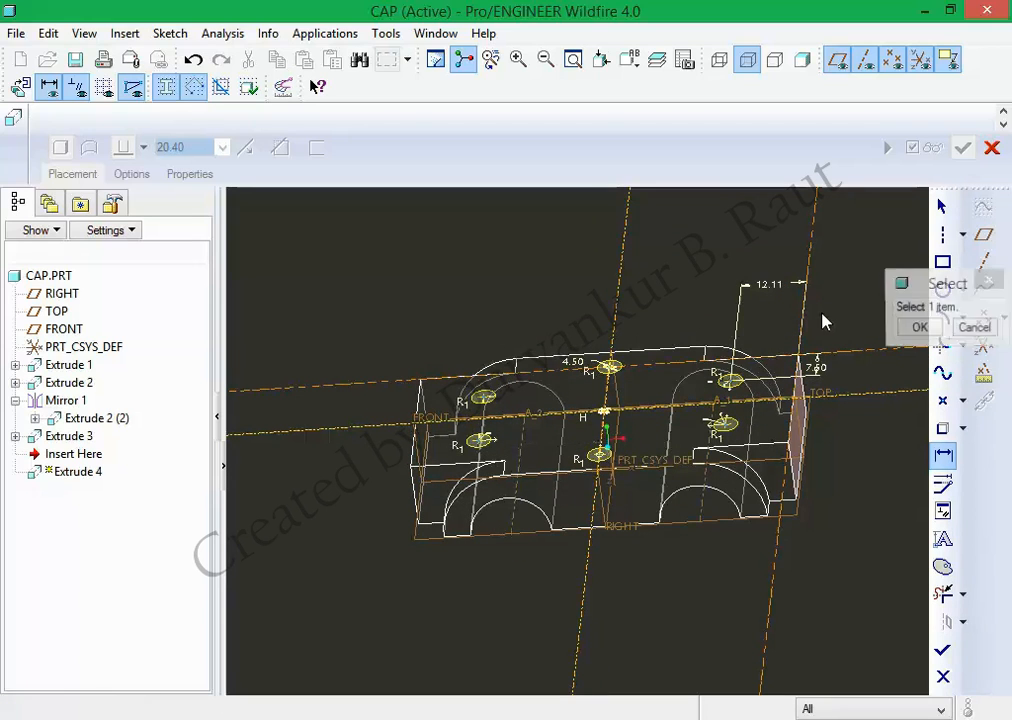
{"action": "double_click", "coordinate": [770, 284]}
{"action": "type", "text": "5"}
{"action": "key", "text": "Return"}
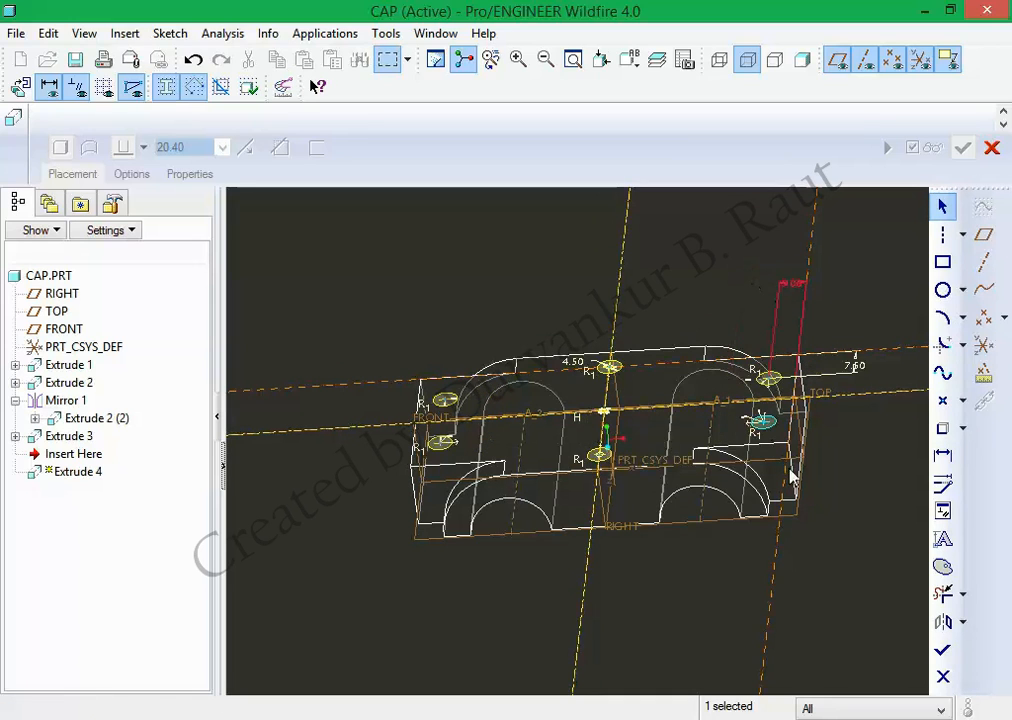
Finish the sketch and extrude the six circles downward as a material-removing cut all the way through the block.
{"action": "left_click", "coordinate": [942, 650]}
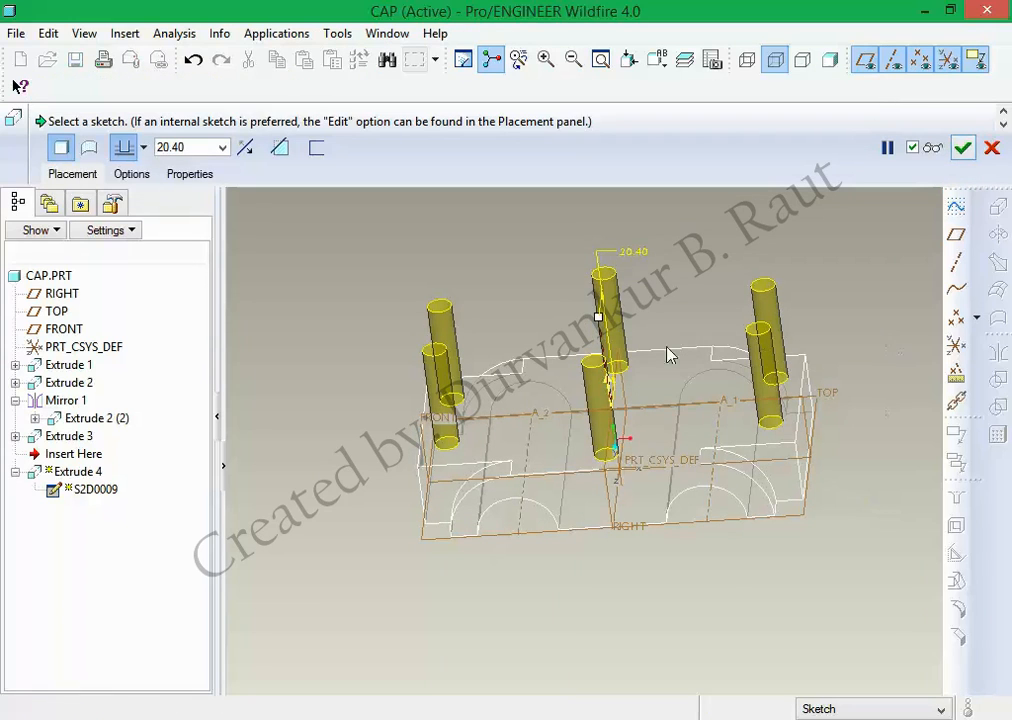
{"action": "left_click", "coordinate": [612, 386]}
{"action": "left_click", "coordinate": [280, 147]}
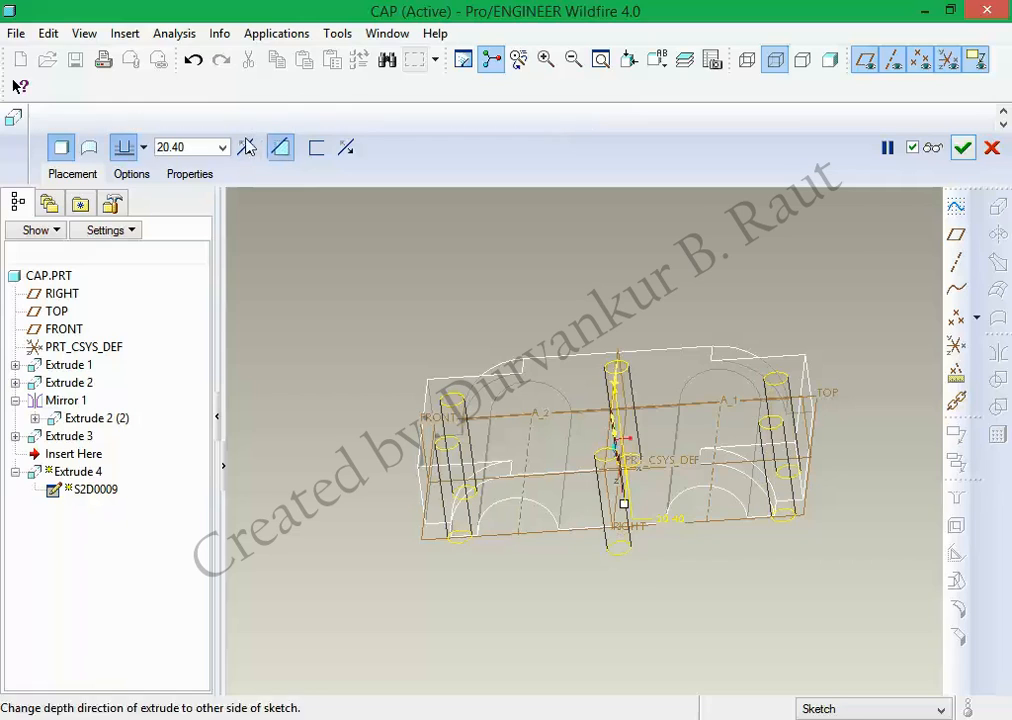
{"action": "left_click", "coordinate": [143, 147]}
{"action": "left_click", "coordinate": [97, 226]}
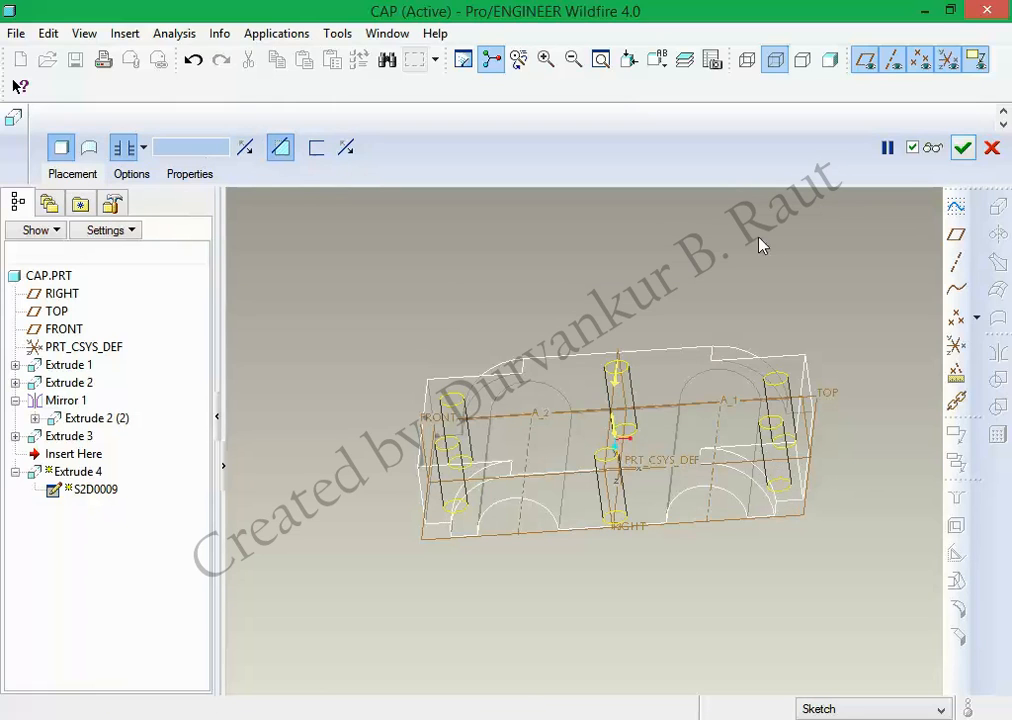
{"action": "left_click", "coordinate": [962, 148]}
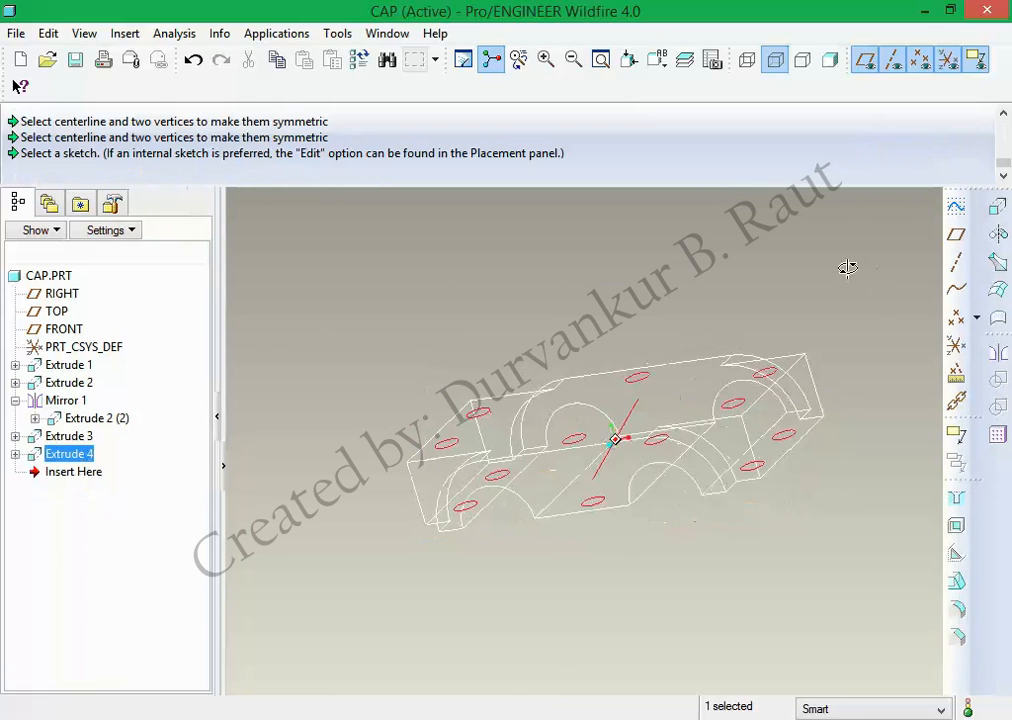
Return the cap to its default orientation with shaded display and view the holes in the top face.
{"action": "key", "text": "ctrl+d"}
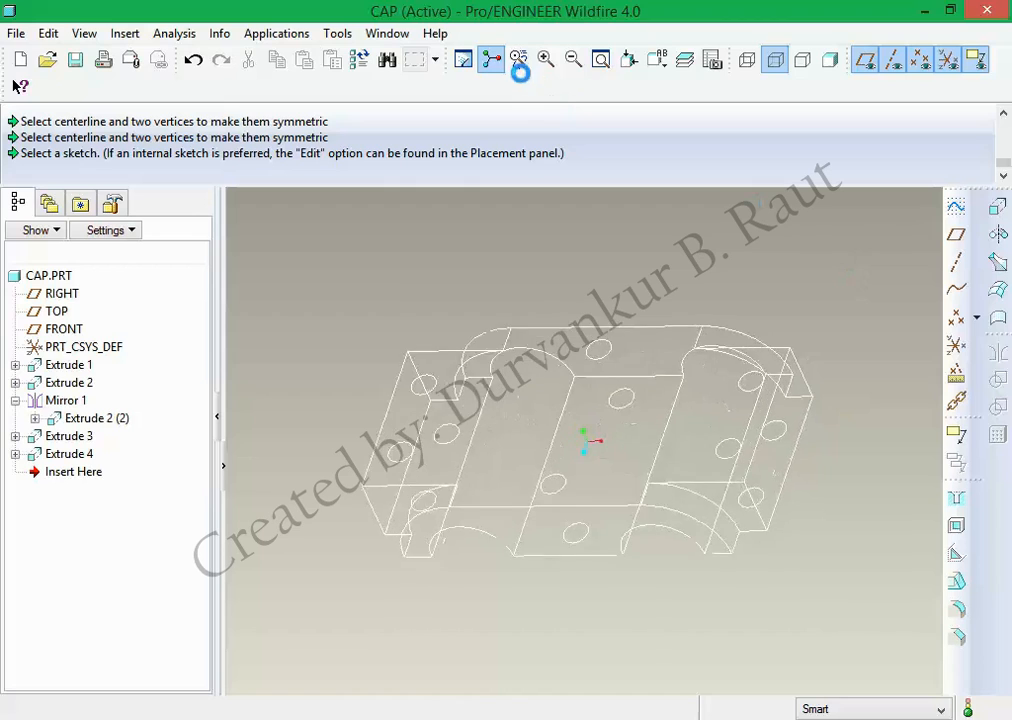
{"action": "left_click", "coordinate": [830, 60]}
{"action": "mouse_move", "coordinate": [779, 248]}
{"action": "middle_mouse_down"}
{"action": "mouse_move", "coordinate": [791, 287]}
{"action": "mouse_move", "coordinate": [778, 224]}
{"action": "mouse_move", "coordinate": [773, 337]}
{"action": "mouse_move", "coordinate": [800, 407]}
{"action": "mouse_move", "coordinate": [800, 346]}
{"action": "middle_mouse_up"}
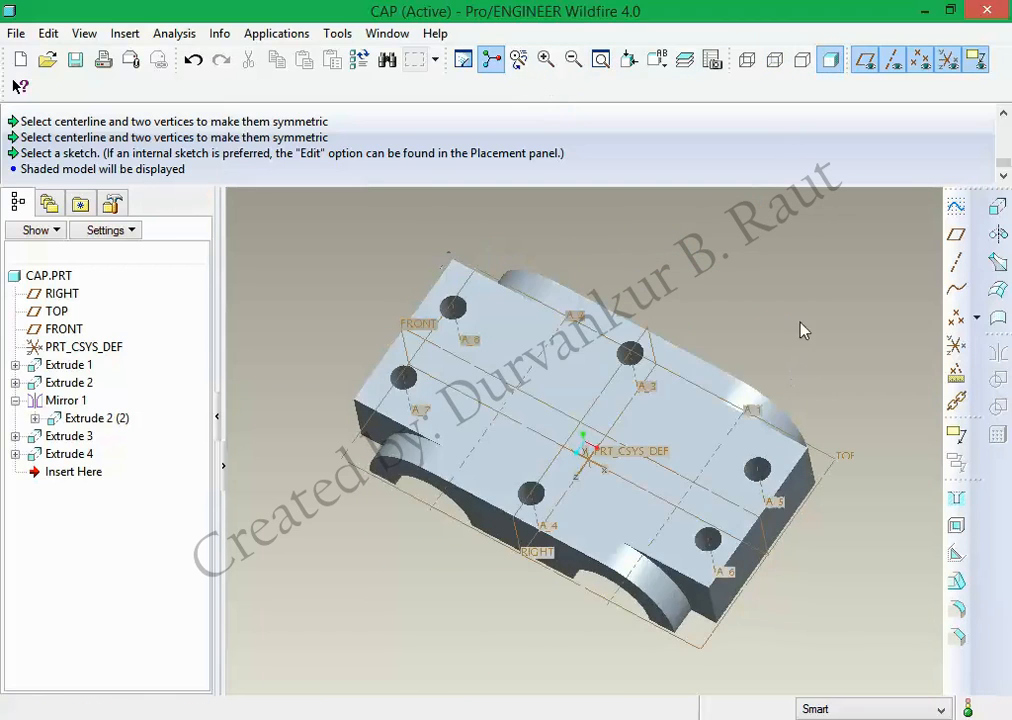
Save the CAP part and close its model.
{"action": "left_click", "coordinate": [75, 60]}
{"action": "key", "text": "Return"}
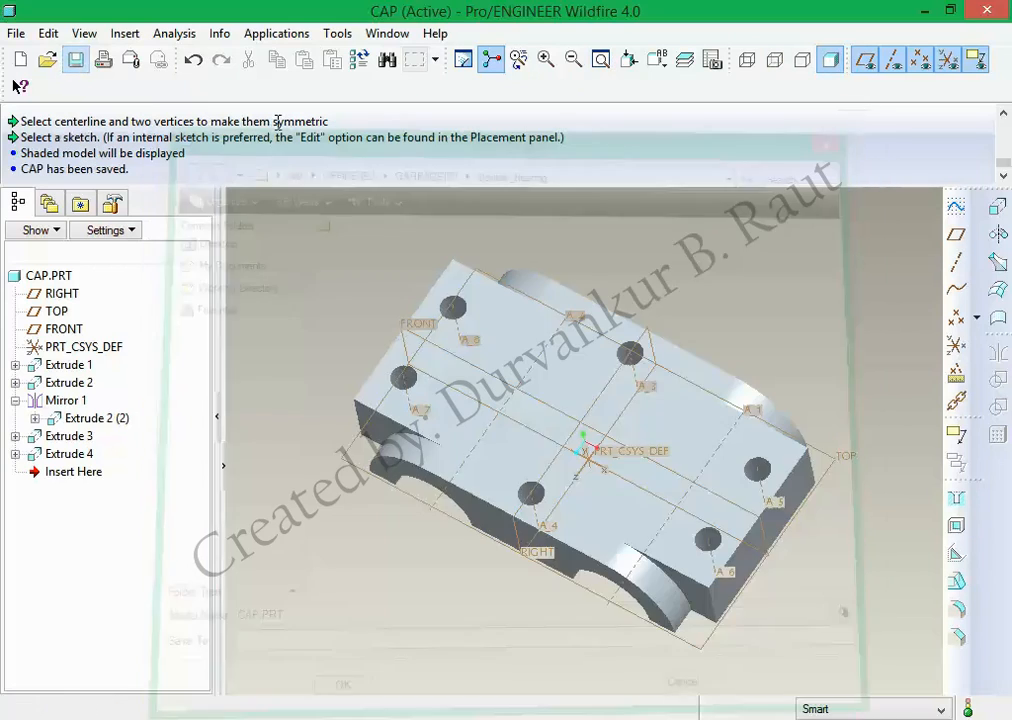
{"action": "left_click", "coordinate": [388, 33]}
{"action": "left_click", "coordinate": [414, 99]}
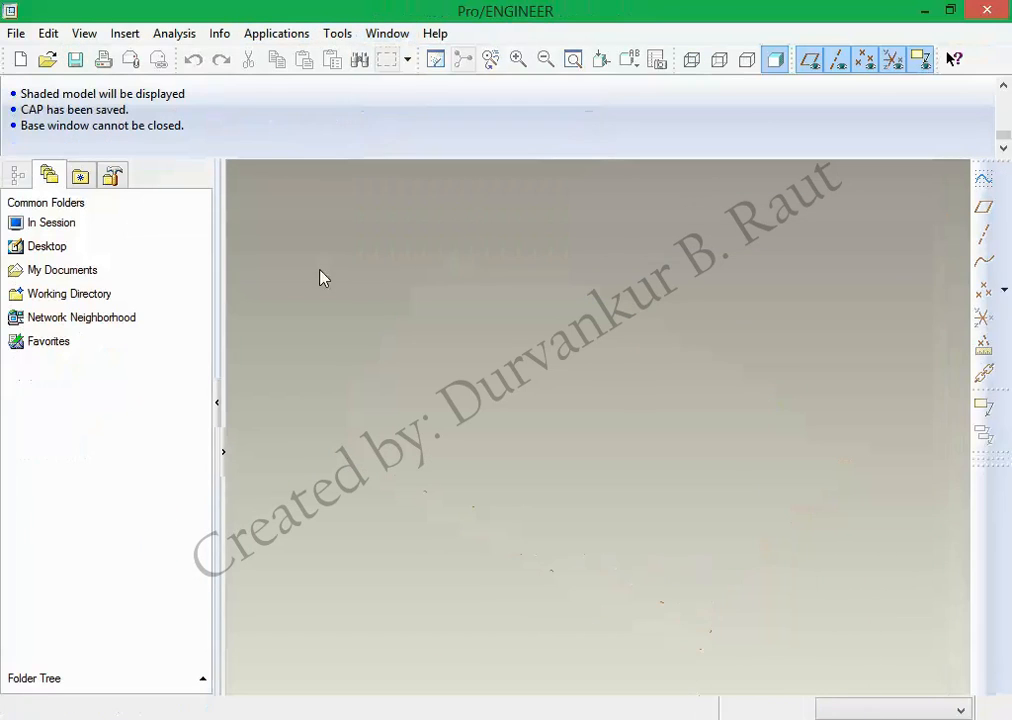
Create a solid part named bushing from the mmns_part_solid template instead of the default template.
{"action": "left_click", "coordinate": [20, 59]}
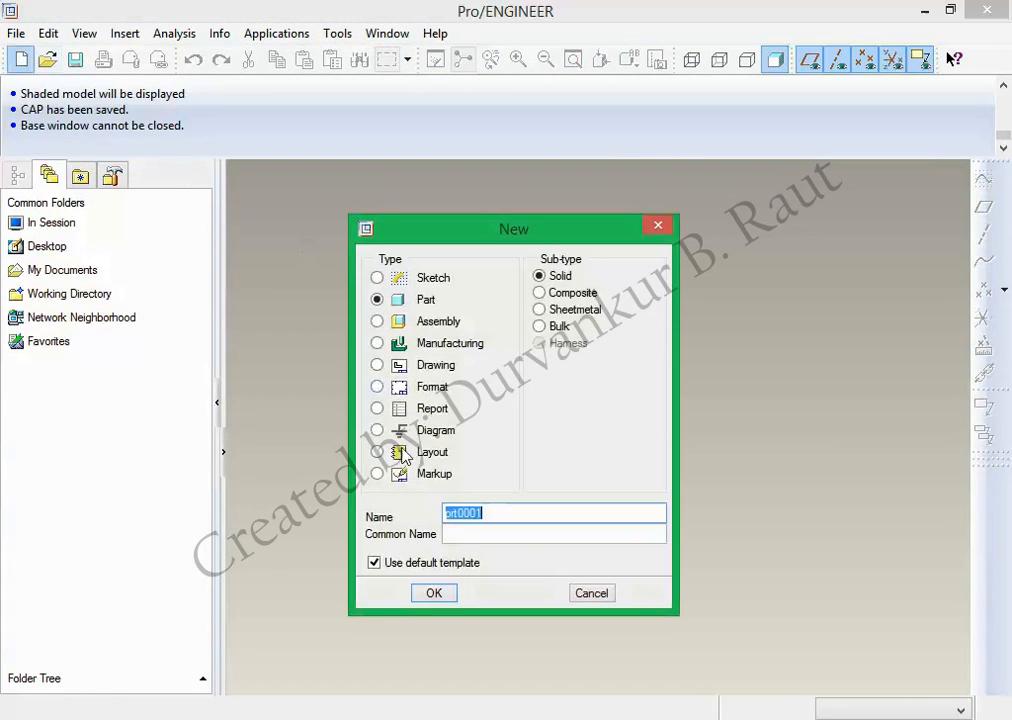
{"action": "left_click", "coordinate": [390, 563]}
{"action": "left_click_drag", "start_coordinate": [482, 514], "coordinate": [428, 517]}
{"action": "type", "text": "bushing"}
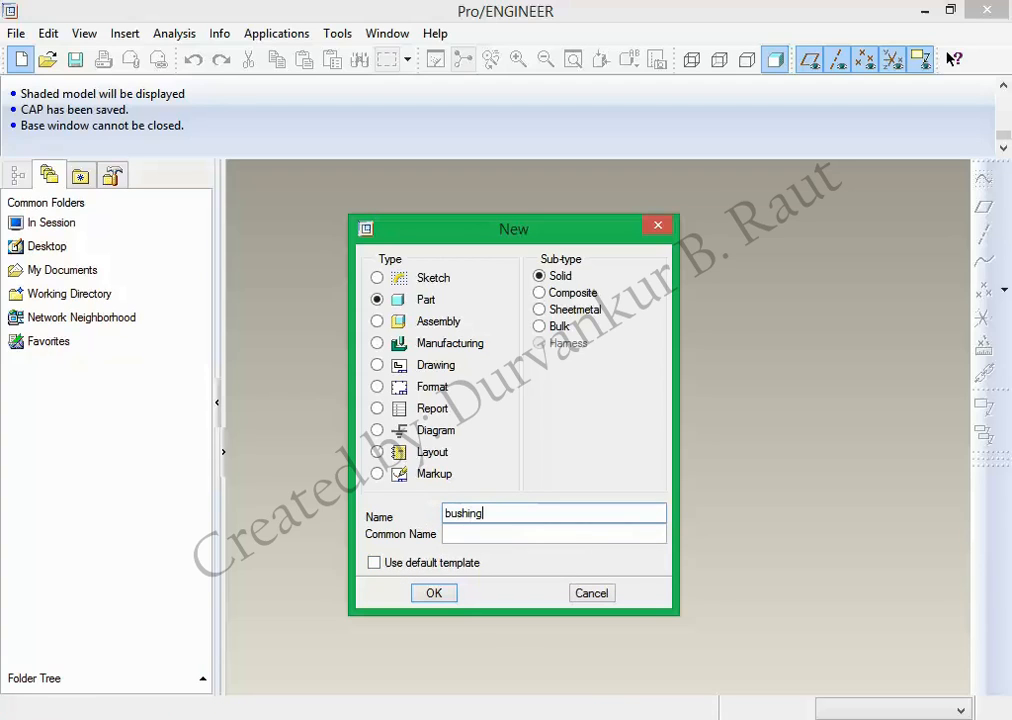
{"action": "left_click", "coordinate": [436, 593]}
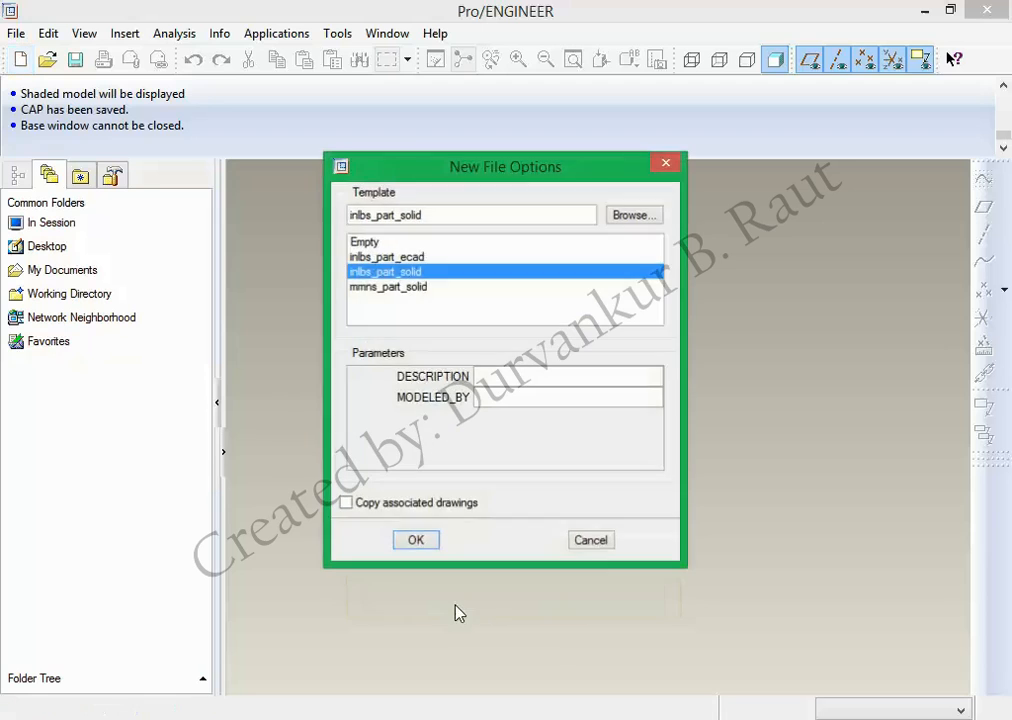
{"action": "left_click", "coordinate": [405, 312]}
{"action": "left_click", "coordinate": [412, 288]}
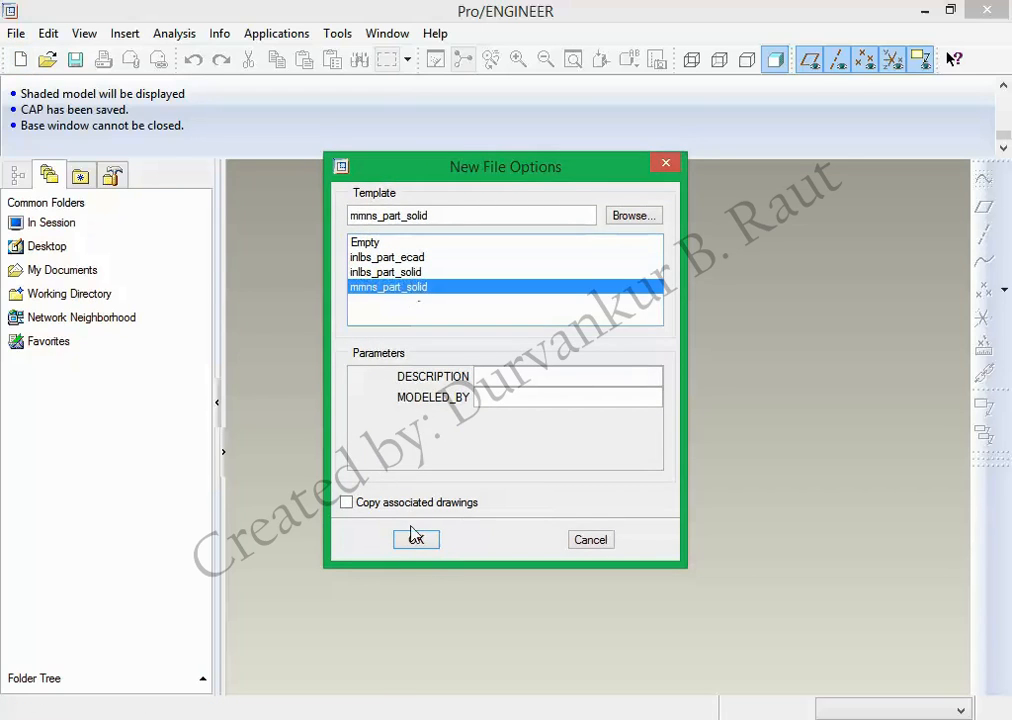
{"action": "left_click", "coordinate": [415, 539]}
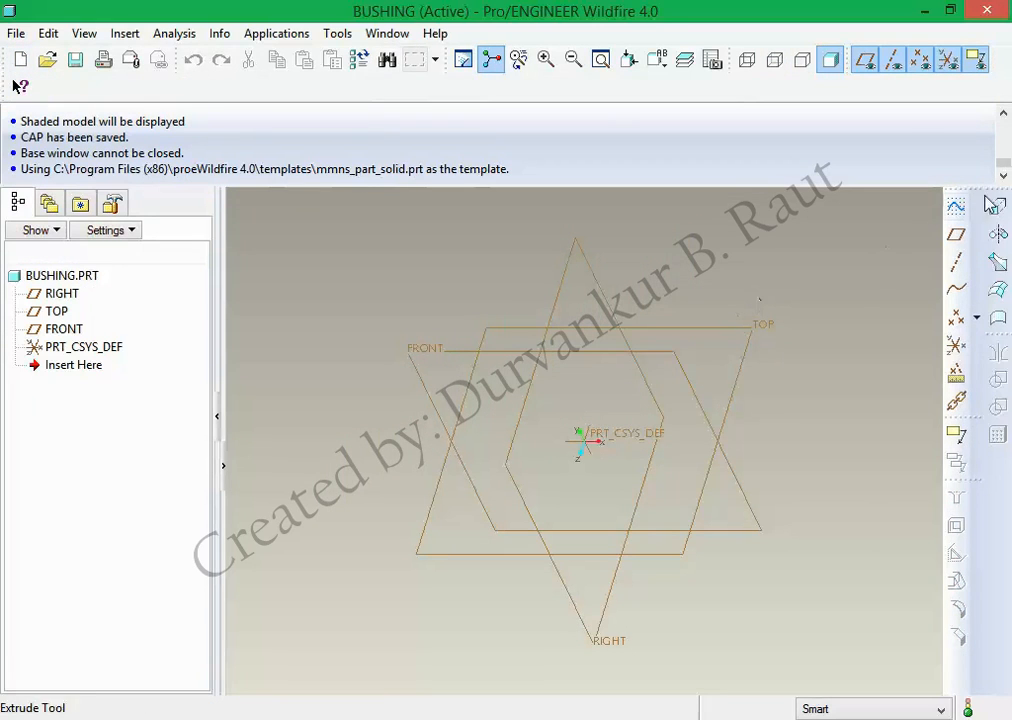
Start a 360° solid Revolve and define its internal sketch on the FRONT plane with RIGHT as the right-facing reference.
{"action": "left_click", "coordinate": [998, 206]}
{"action": "left_click", "coordinate": [992, 149]}
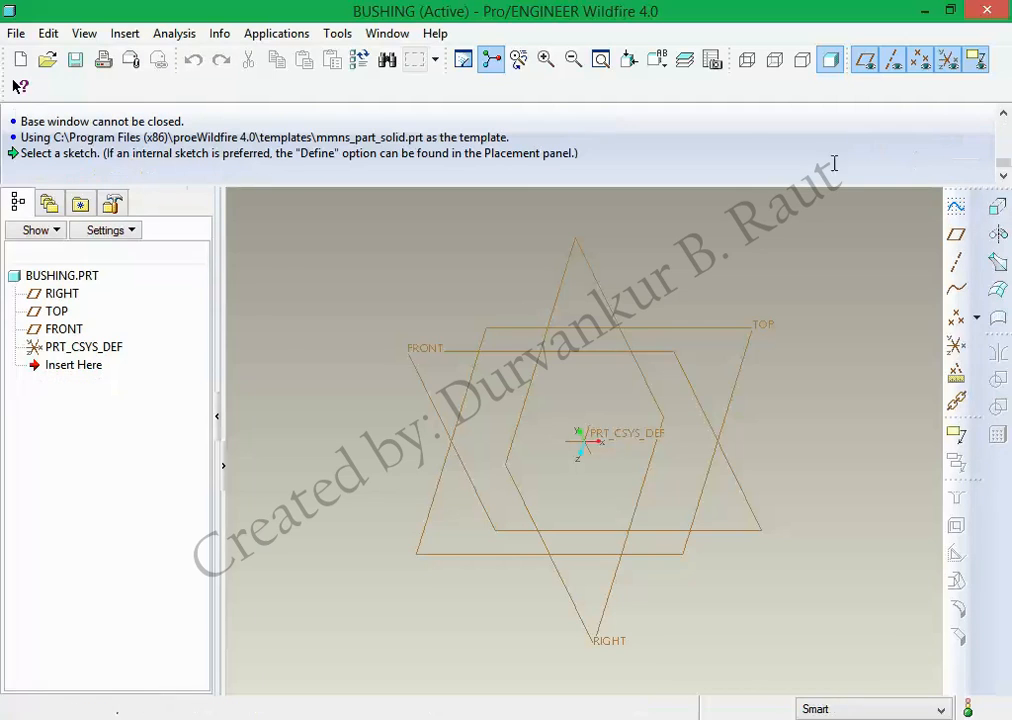
{"action": "left_click", "coordinate": [998, 236]}
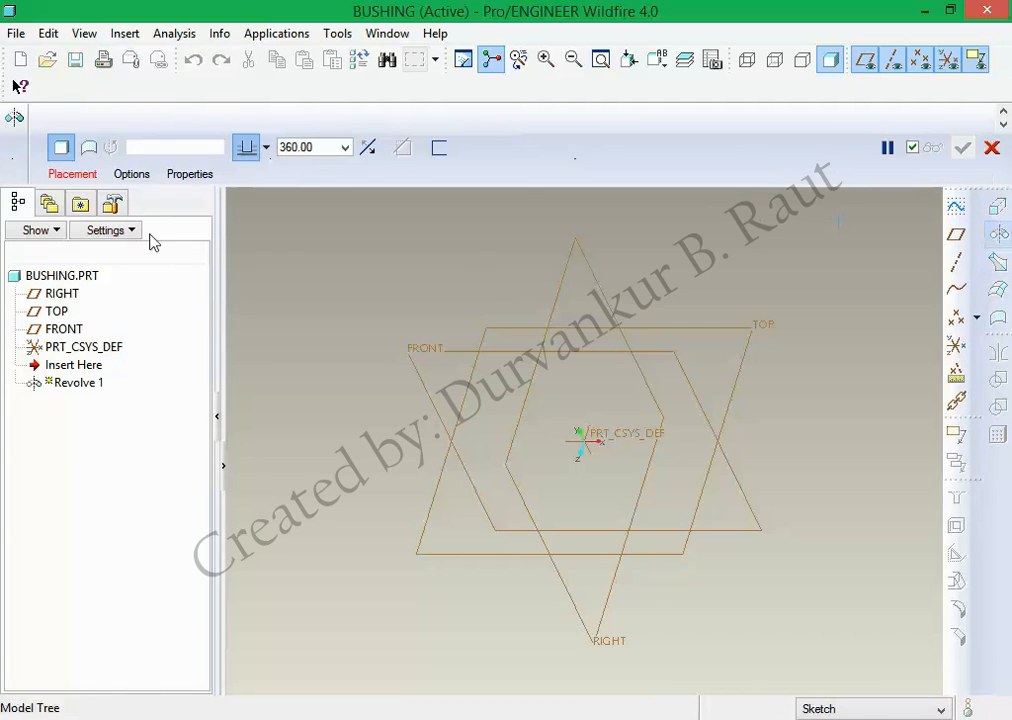
{"action": "left_click", "coordinate": [72, 174]}
{"action": "left_click", "coordinate": [176, 229]}
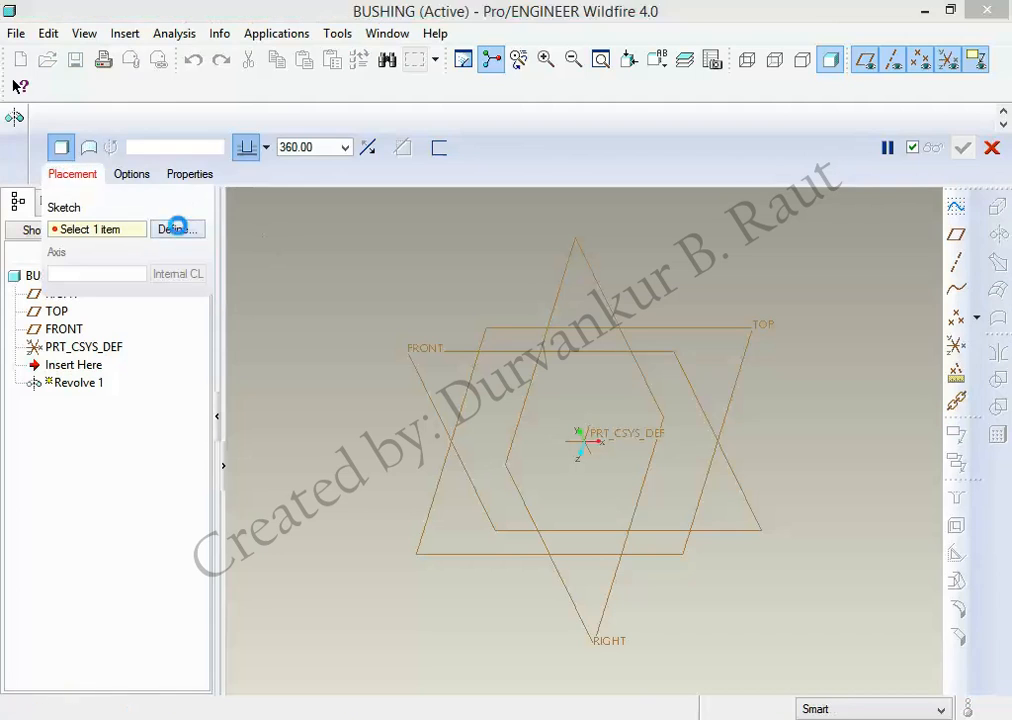
{"action": "left_click", "coordinate": [445, 360]}
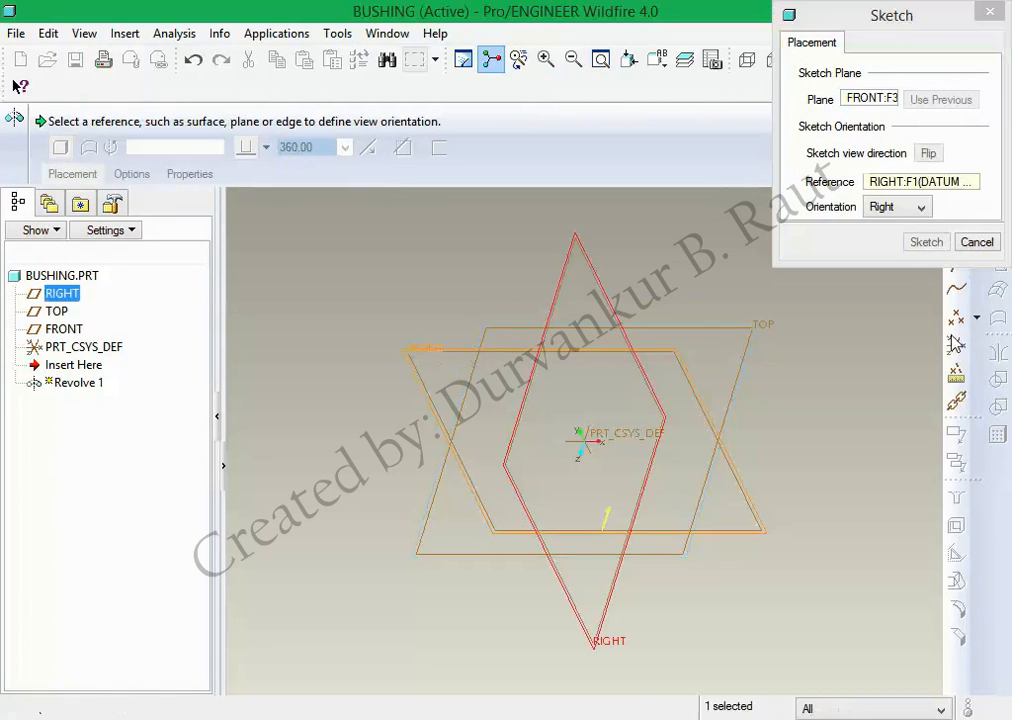
{"action": "left_click", "coordinate": [926, 242]}
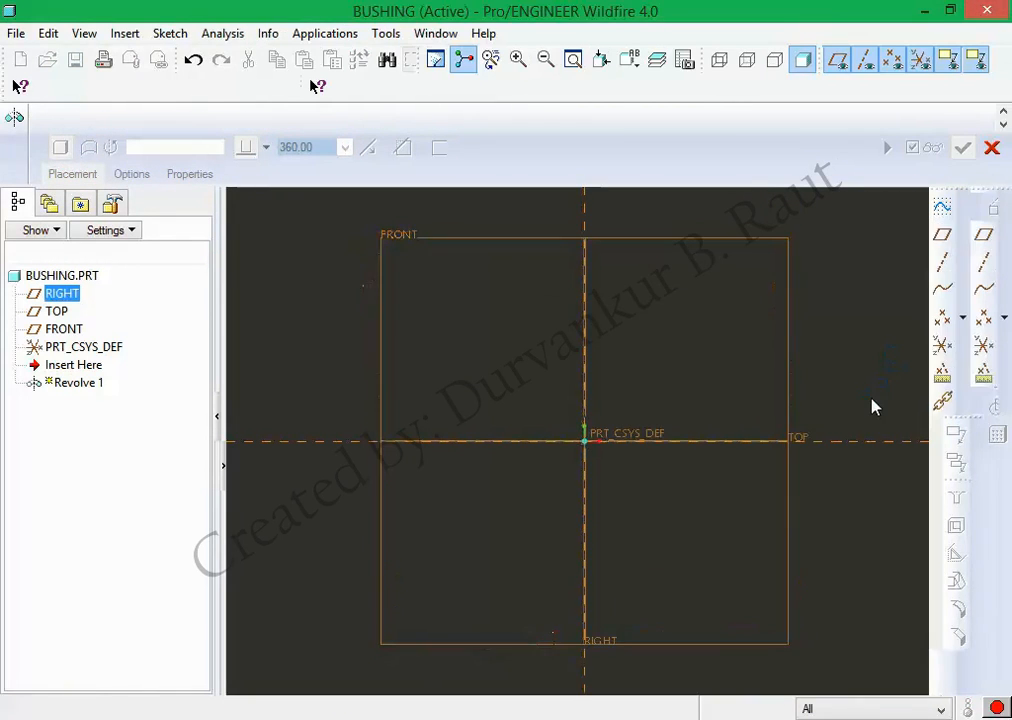
Draw a vertical centreline through the origin along the RIGHT plane as the axis of revolution.
{"action": "left_click", "coordinate": [942, 234]}
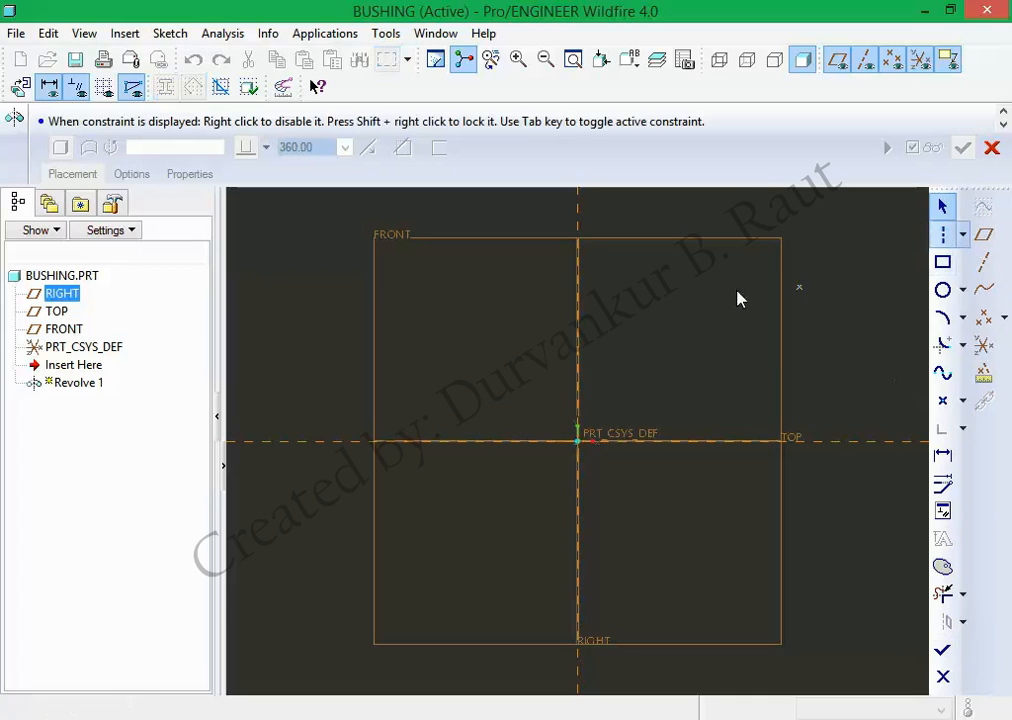
{"action": "left_click", "coordinate": [578, 365]}
{"action": "left_click", "coordinate": [580, 416]}
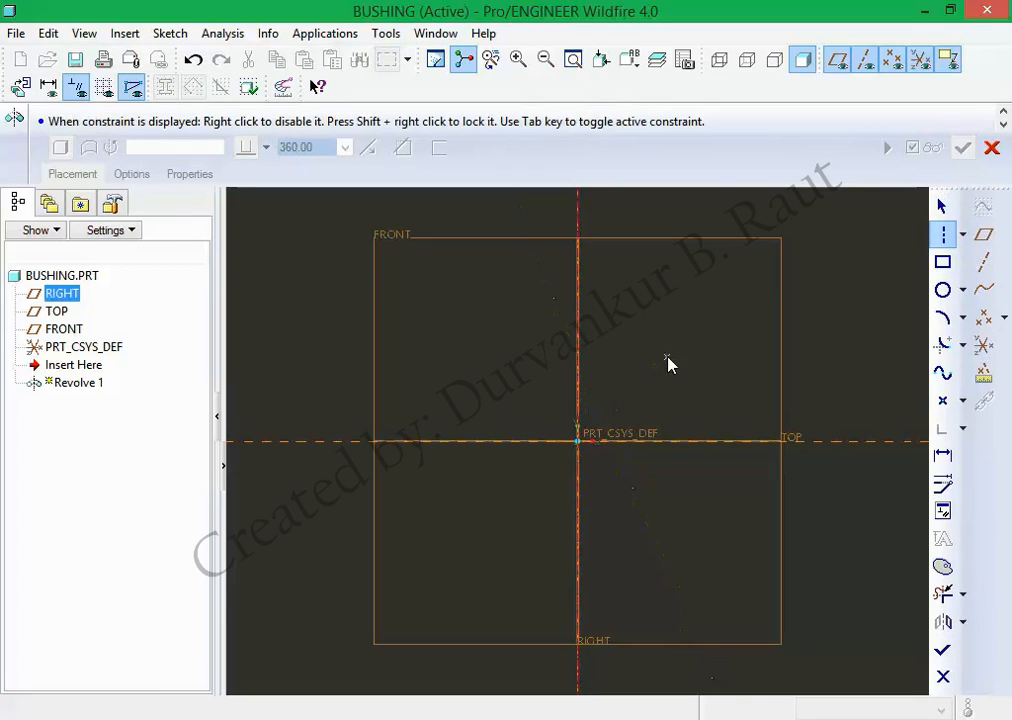
{"action": "middle_click", "coordinate": [668, 358]}
{"action": "left_click", "coordinate": [668, 358]}
Sketch three overlapping rectangles against the centreline: about 93 by 210 for the sleeve, 161 by 64 for the flange above, and 51 by 275 for the bore.
{"action": "left_click", "coordinate": [942, 262]}
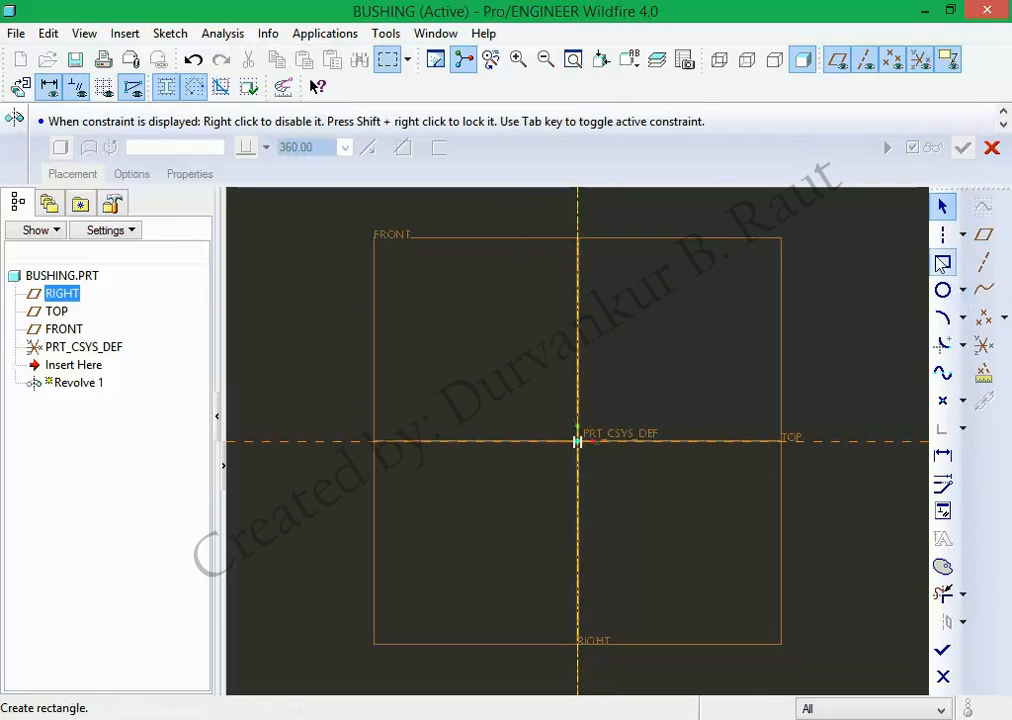
{"action": "left_click", "coordinate": [578, 441]}
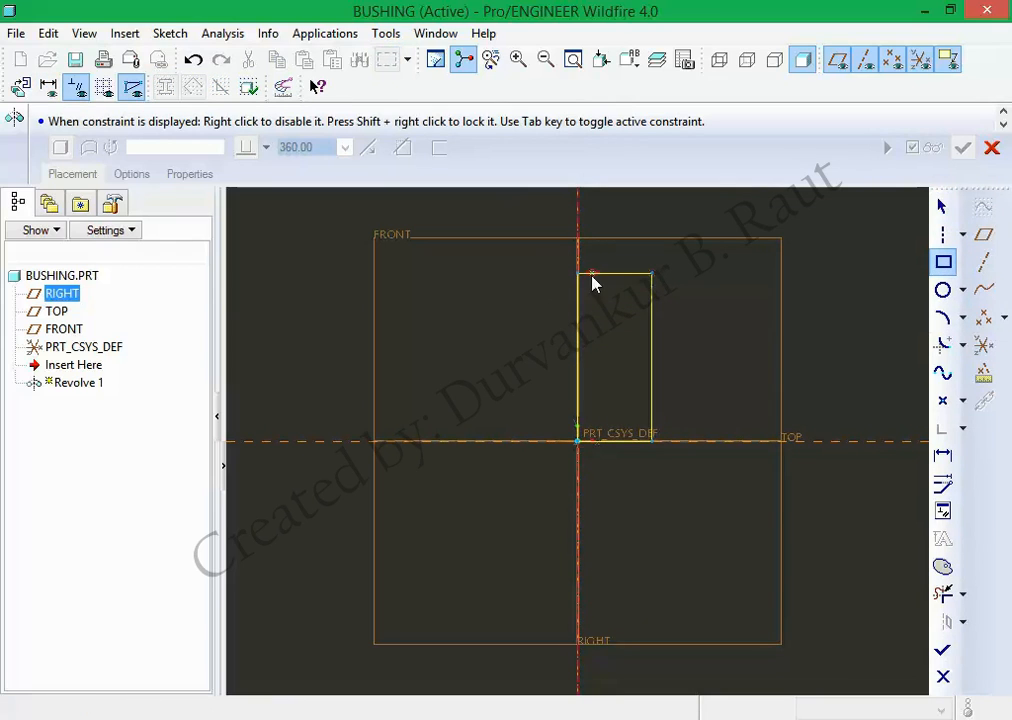
{"action": "left_click", "coordinate": [578, 276]}
{"action": "left_click", "coordinate": [707, 226]}
{"action": "left_click", "coordinate": [619, 223]}
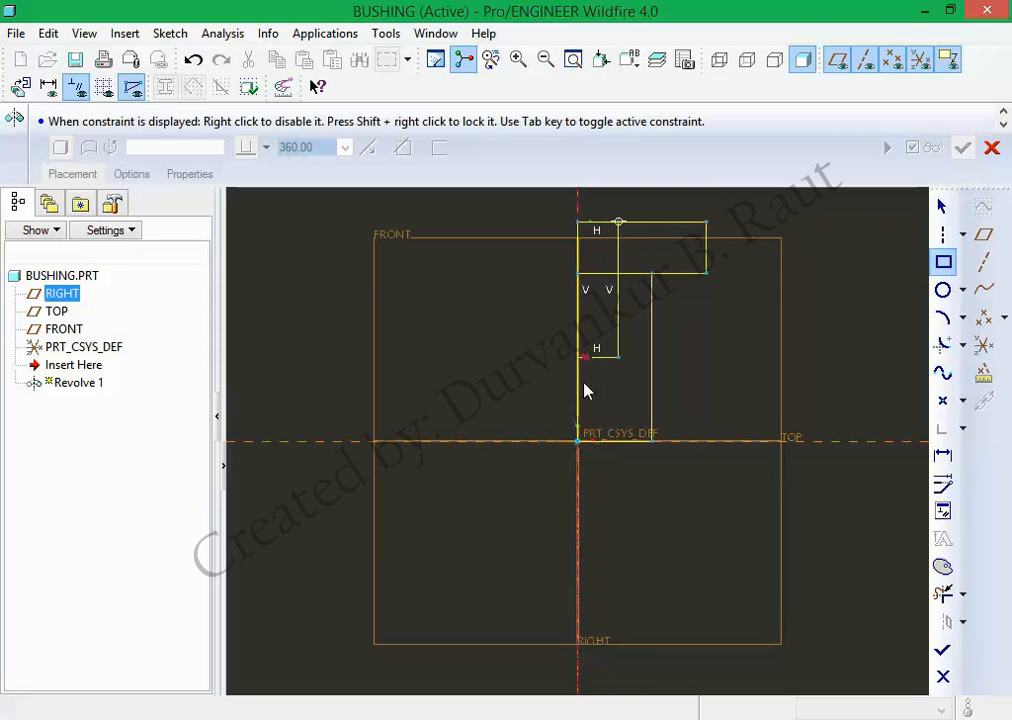
{"action": "left_click", "coordinate": [580, 448]}
{"action": "middle_click", "coordinate": [580, 448]}
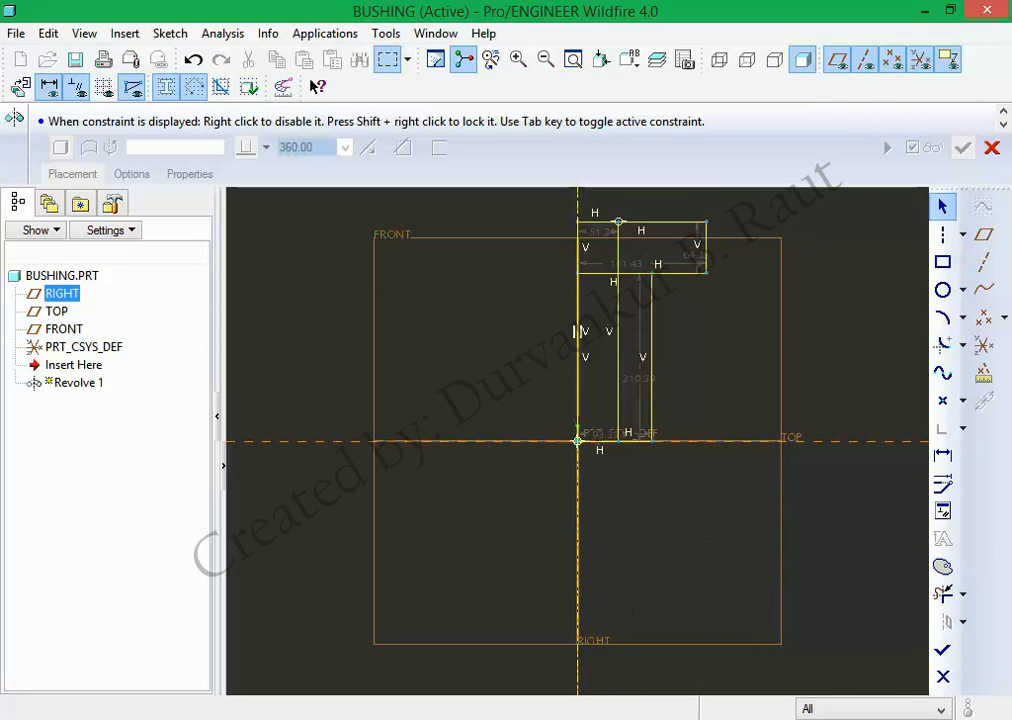
Switch to the Double Bearing Assembly PDF and examine the bushing's diameters and lengths in Figure 7, then return to the sketch.
{"action": "key", "text": "alt+Tab"}
{"action": "scroll", "coordinate": [504, 448], "scroll_direction": "down", "scroll_amount": 14}
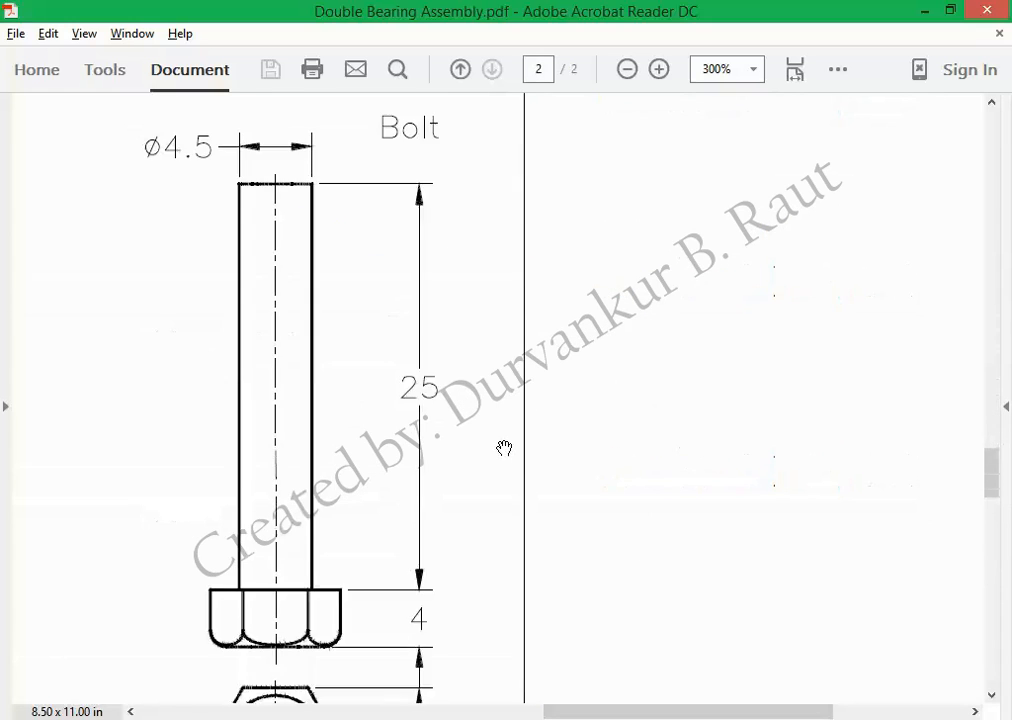
{"action": "scroll", "coordinate": [504, 448], "scroll_direction": "down", "scroll_amount": 4}
{"action": "left_click_drag", "start_coordinate": [406, 452], "coordinate": [989, 512]}
{"action": "scroll", "coordinate": [523, 353], "scroll_direction": "down", "scroll_amount": 1, "text": "ctrl"}
{"action": "left_click", "coordinate": [523, 353]}
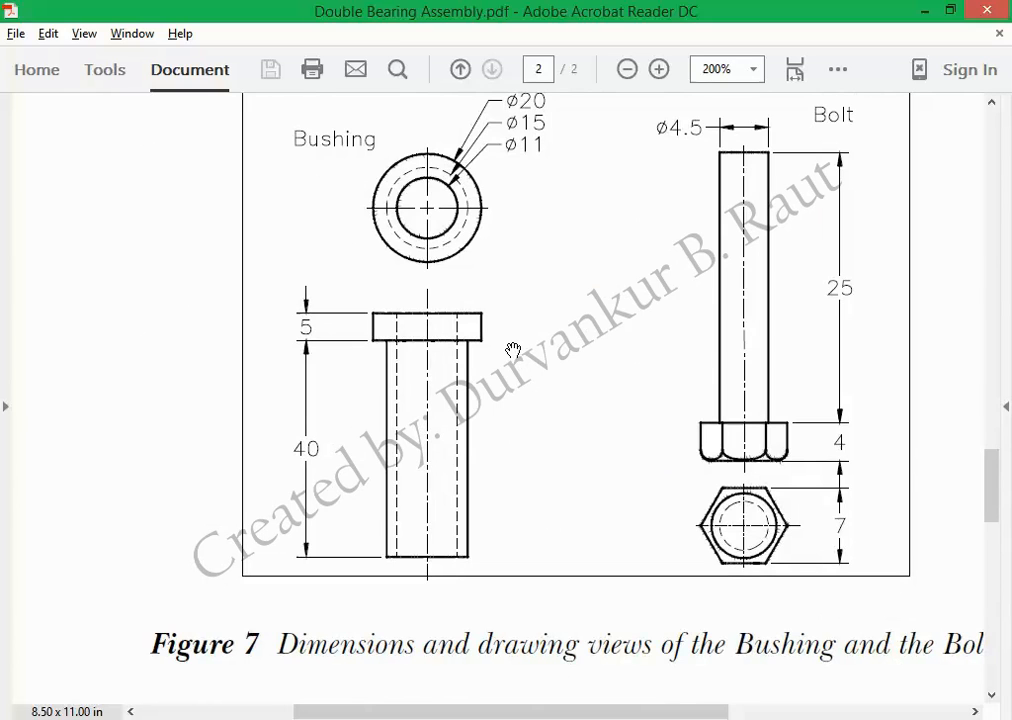
{"action": "left_click_drag", "start_coordinate": [555, 258], "coordinate": [570, 292]}
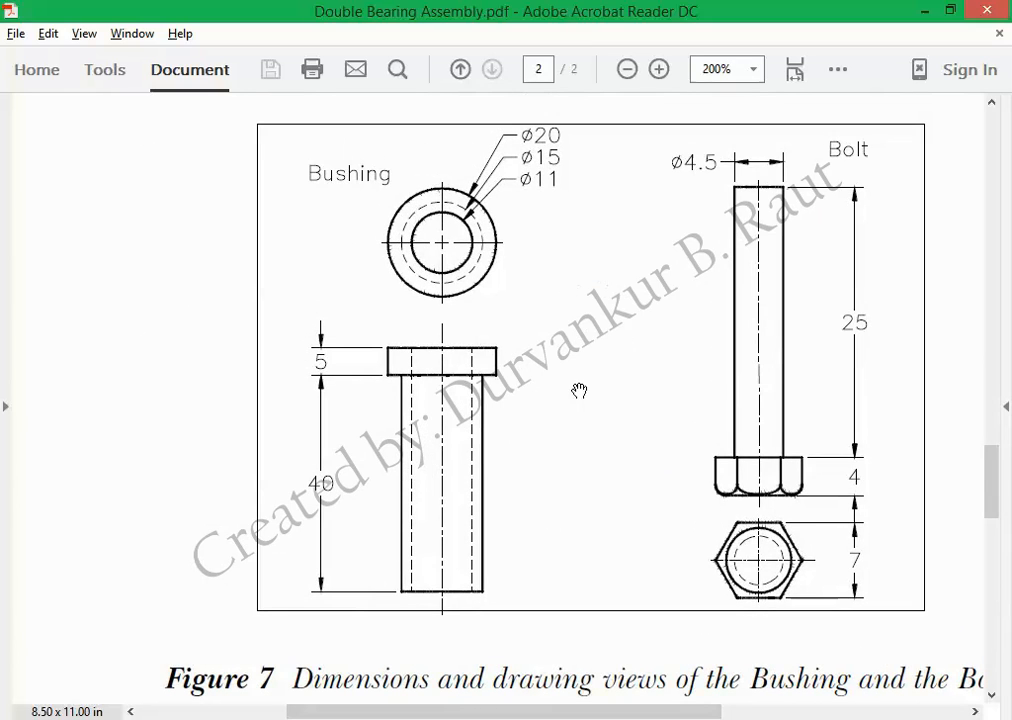
{"action": "key", "text": "alt+Tab"}
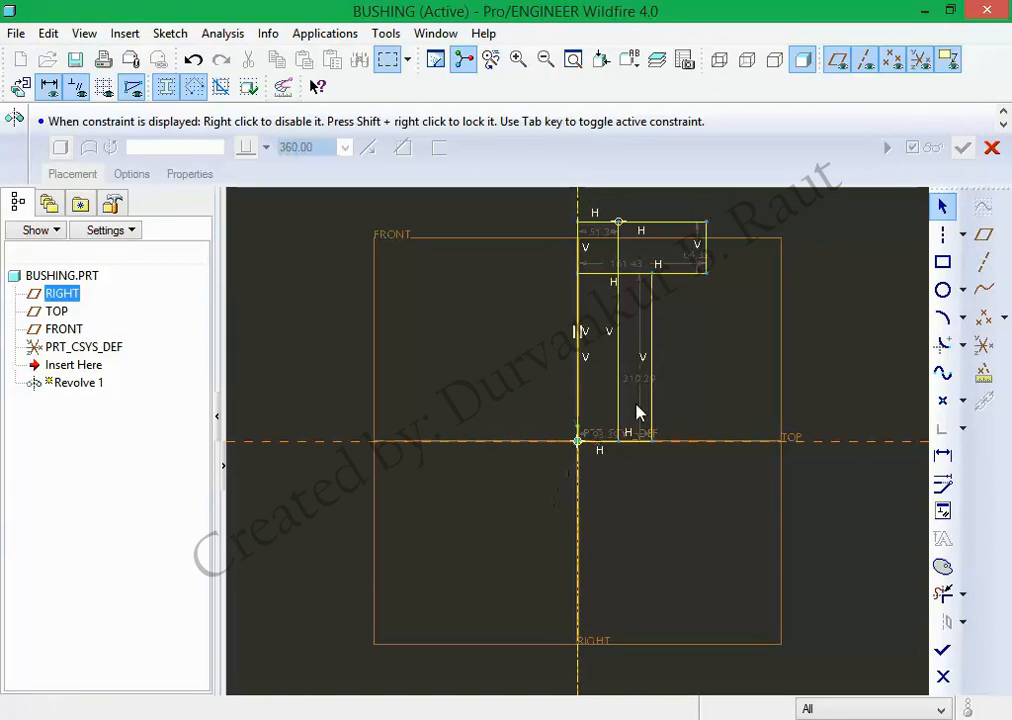
Trim the bore rectangle's surplus segments and the line between sleeve and flange, leaving one closed L-shaped profile offset from the axis.
{"action": "left_click", "coordinate": [942, 593]}
{"action": "left_click_drag", "start_coordinate": [613, 546], "coordinate": [603, 462]}
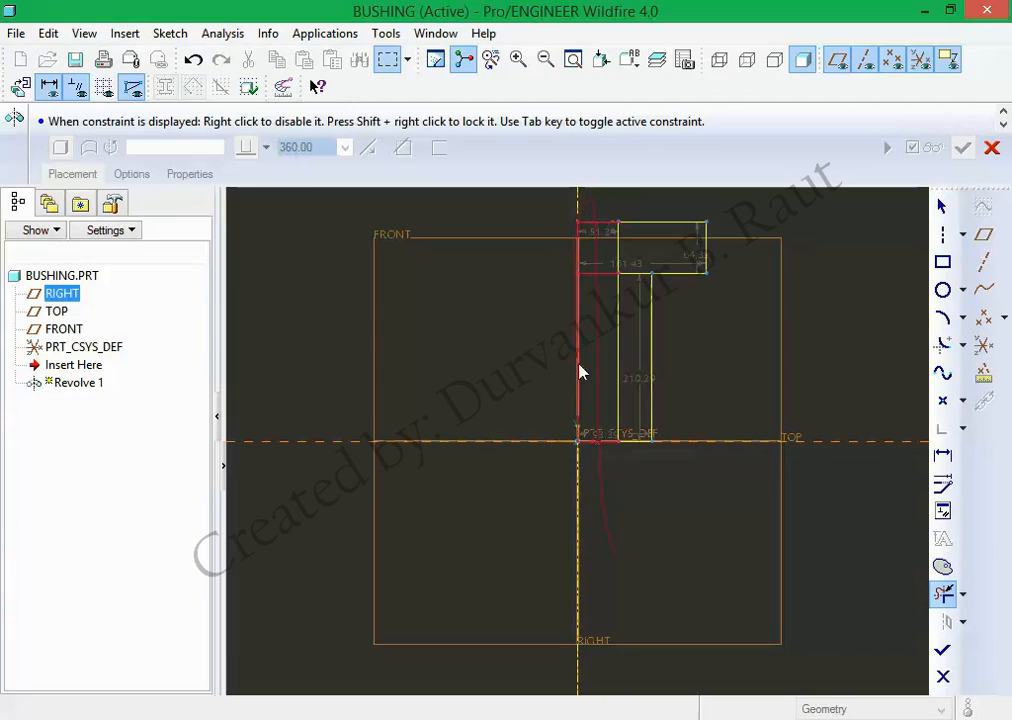
{"action": "left_click_drag", "start_coordinate": [557, 471], "coordinate": [610, 532]}
{"action": "left_click_drag", "start_coordinate": [640, 282], "coordinate": [639, 294]}
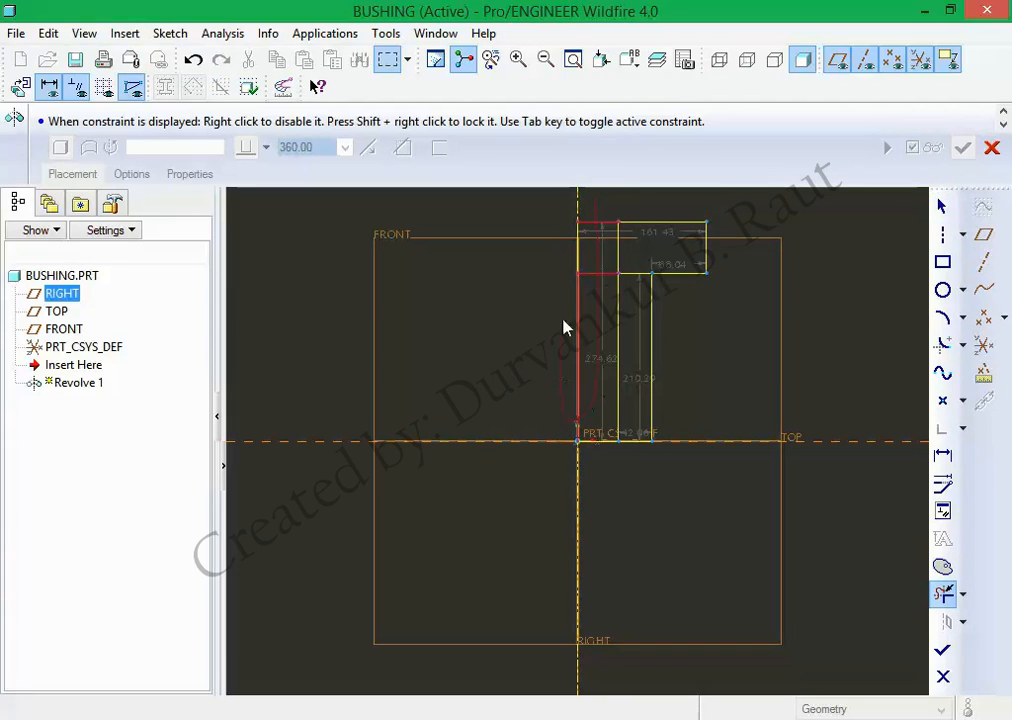
{"action": "left_click_drag", "start_coordinate": [587, 251], "coordinate": [576, 305]}
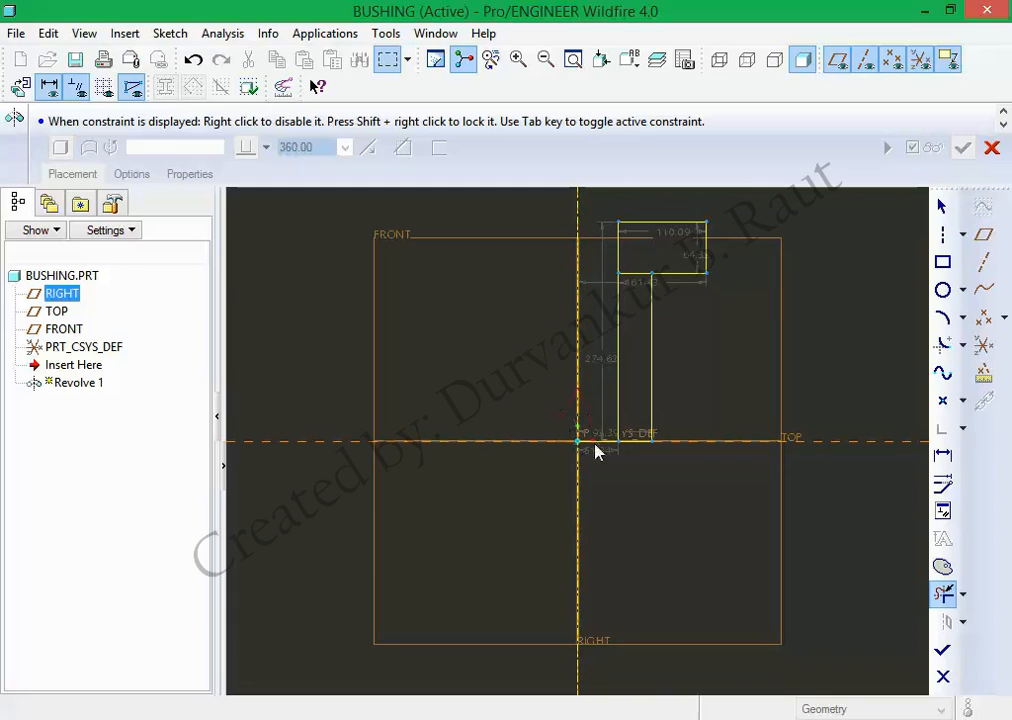
{"action": "middle_click", "coordinate": [533, 339]}
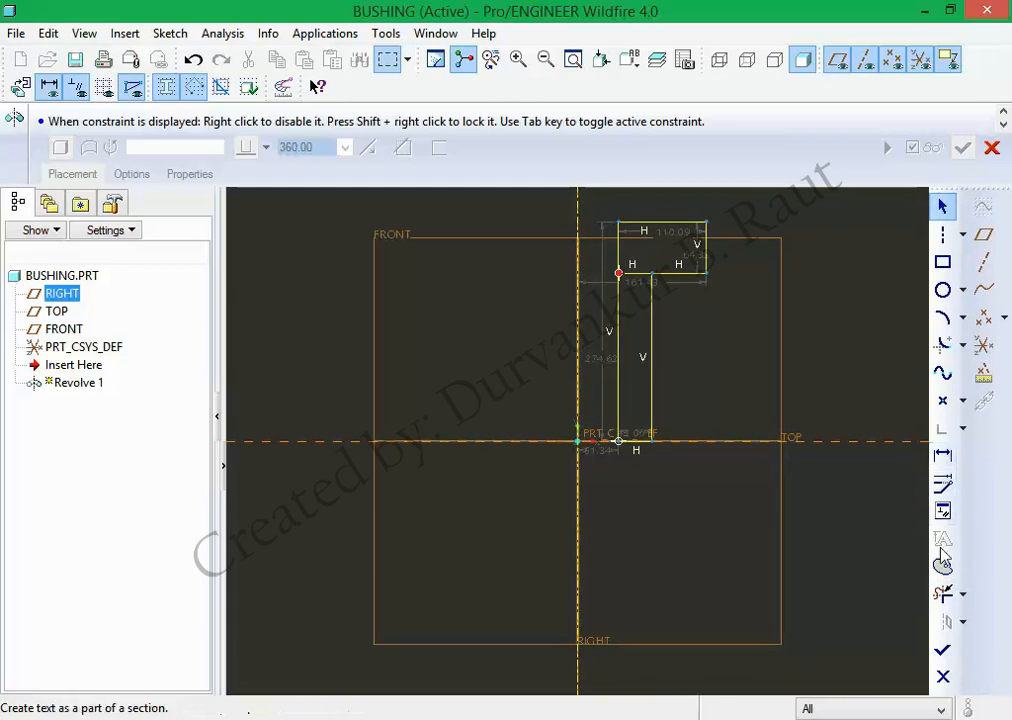
{"action": "left_click", "coordinate": [942, 594]}
{"action": "middle_click", "coordinate": [639, 285]}
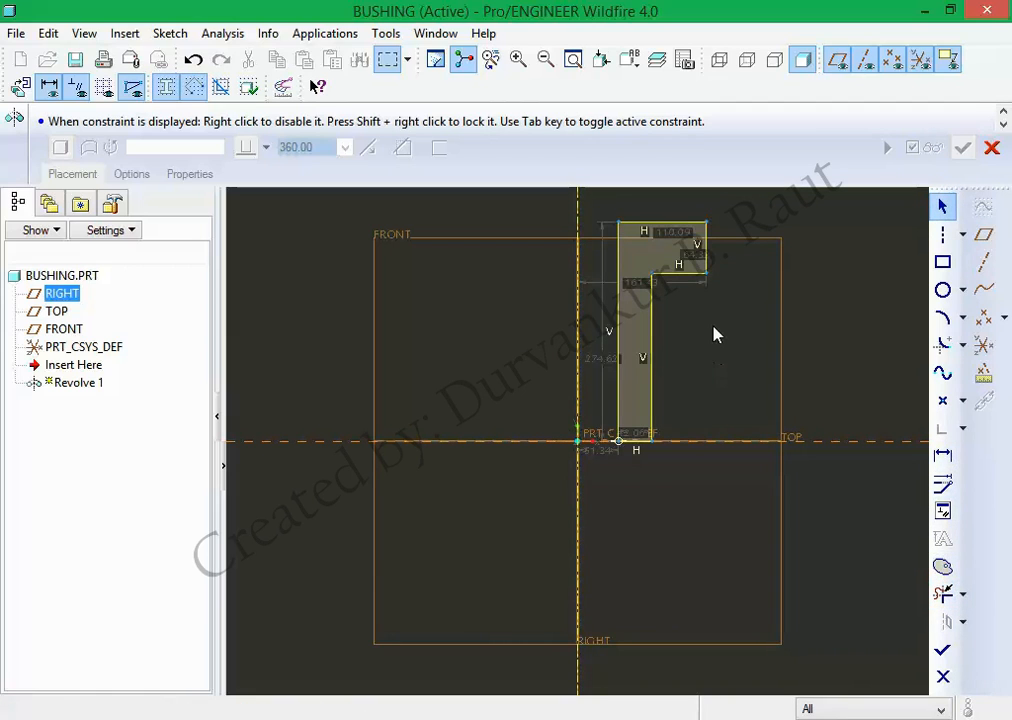
Check the bore diameter in the PDF drawing and set the offset between the centreline and the profile's inner edge to 5.5.
{"action": "key", "text": "alt+Tab"}
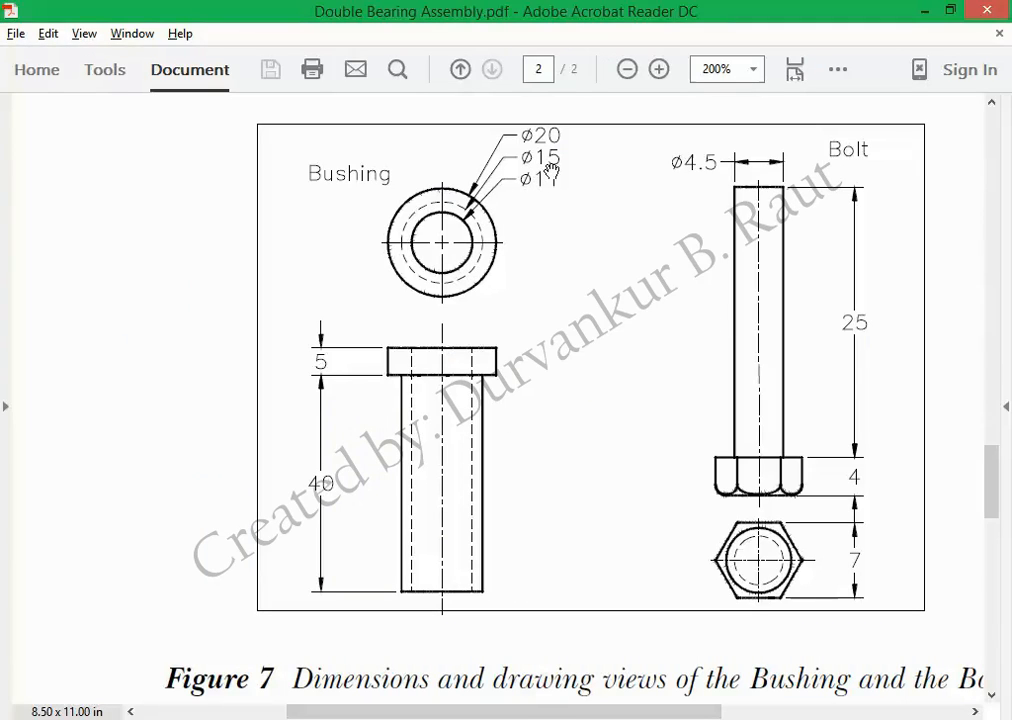
{"action": "key", "text": "alt+Tab"}
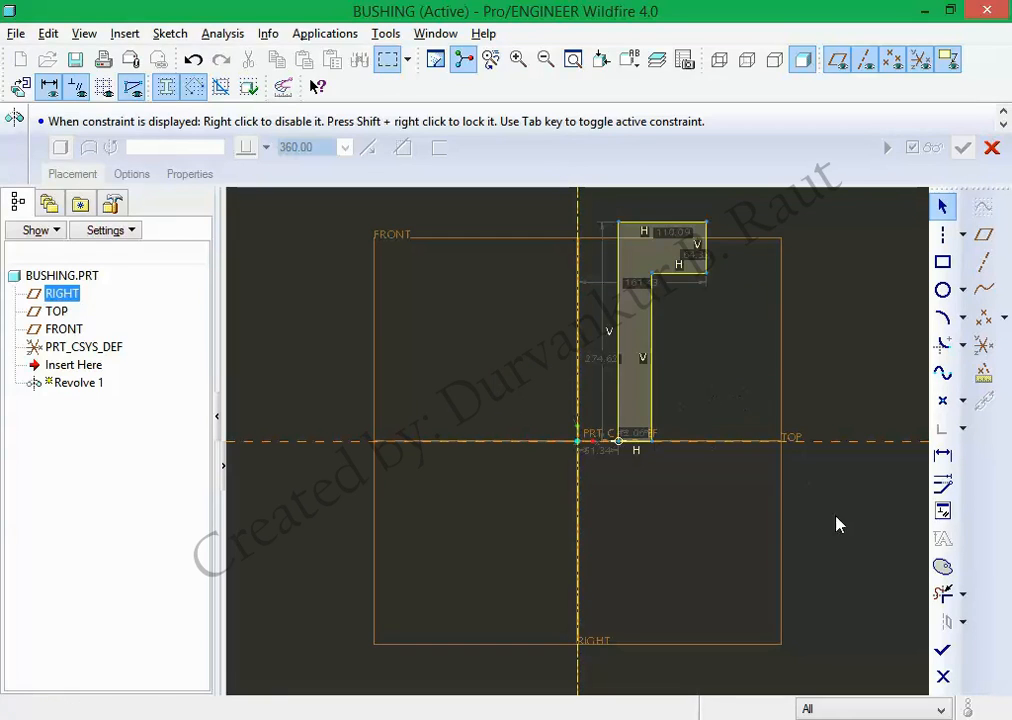
{"action": "double_click", "coordinate": [595, 452]}
{"action": "type", "text": "5.5"}
{"action": "key", "text": "Return"}
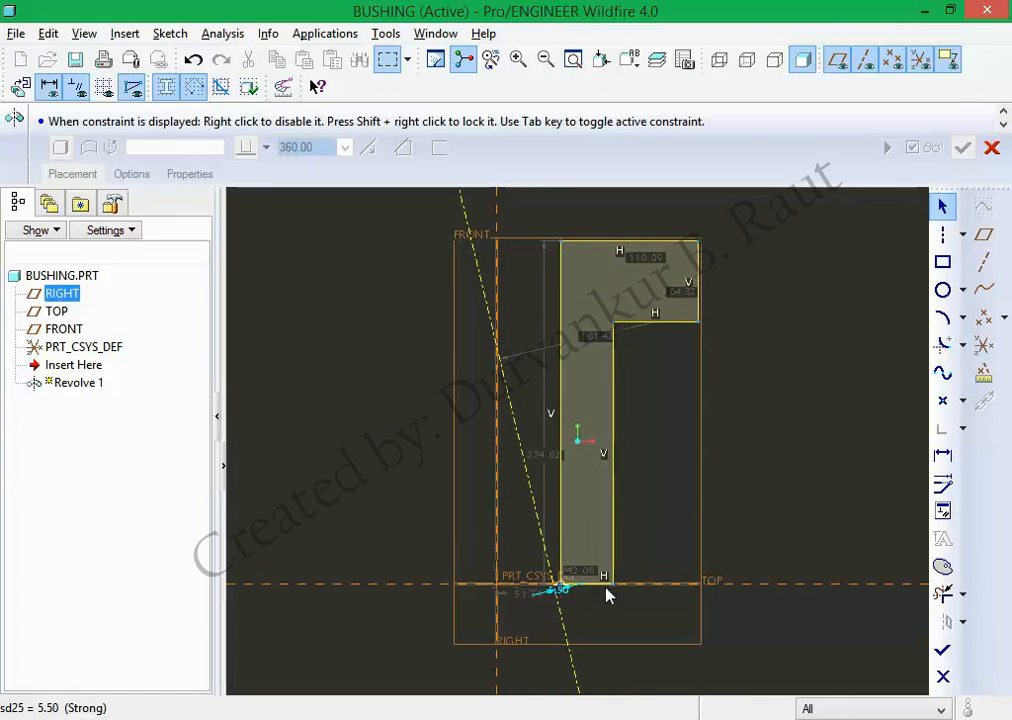
Constrain the tilted centreline to be coincident with the vertical RIGHT reference.
{"action": "left_click", "coordinate": [943, 511]}
{"action": "left_click", "coordinate": [978, 80]}
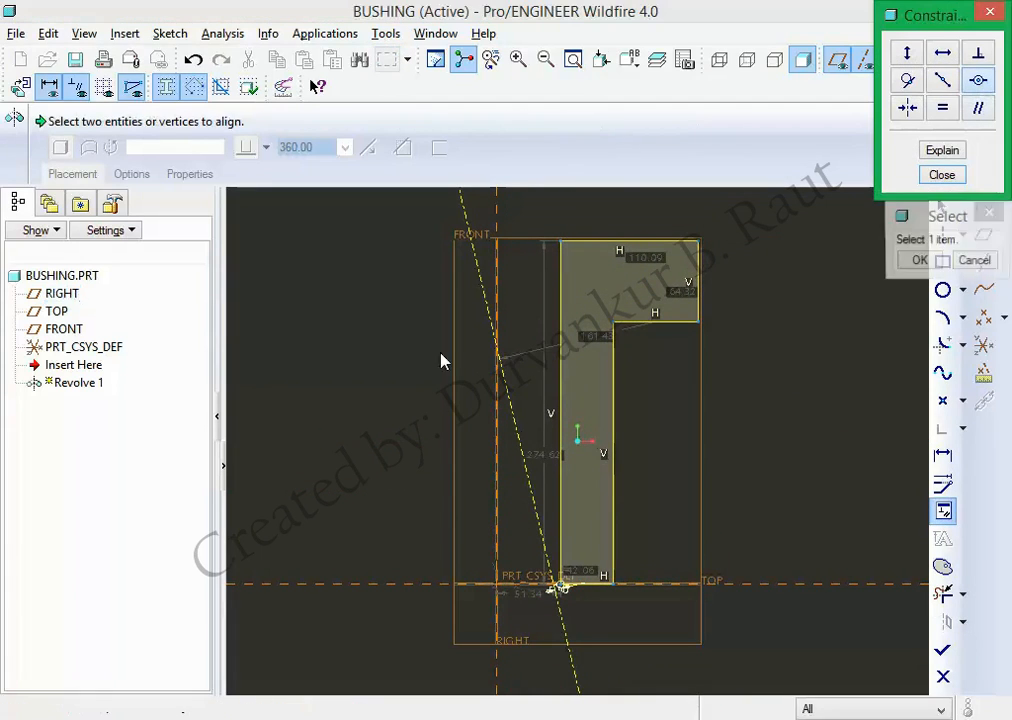
{"action": "left_click", "coordinate": [517, 424]}
{"action": "left_click", "coordinate": [499, 428]}
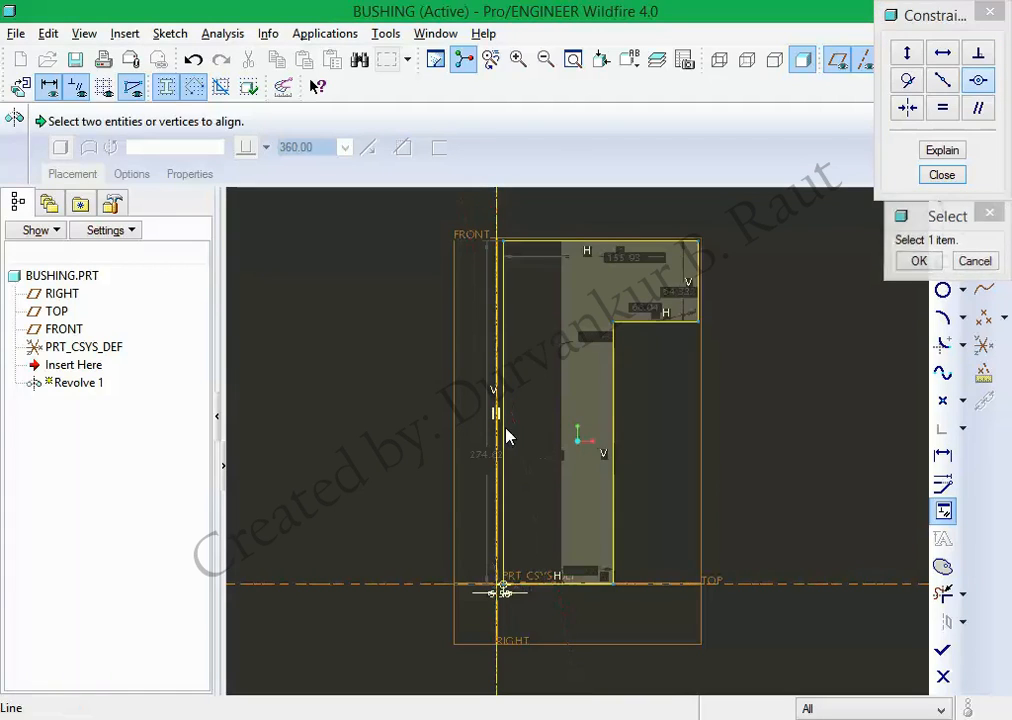
{"action": "middle_click", "coordinate": [806, 442]}
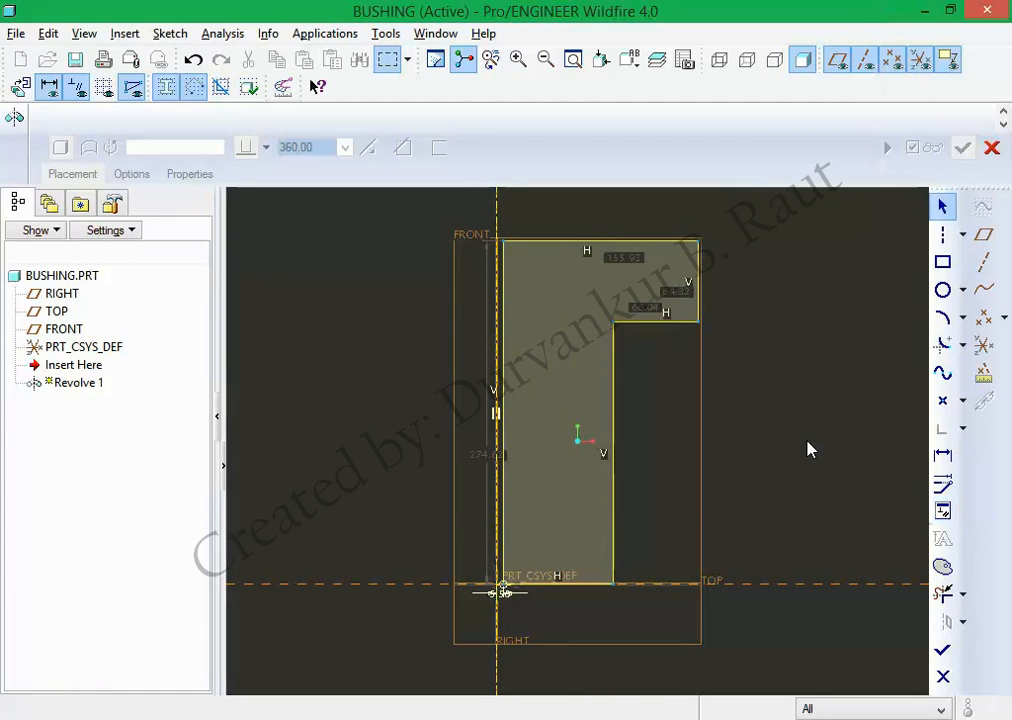
Dimension the sleeve's outer edge from the centreline and set the distance to 7.5.
{"action": "left_click", "coordinate": [944, 458]}
{"action": "left_click", "coordinate": [612, 490]}
{"action": "left_click", "coordinate": [499, 512]}
{"action": "middle_click", "coordinate": [565, 630]}
{"action": "middle_click", "coordinate": [580, 637]}
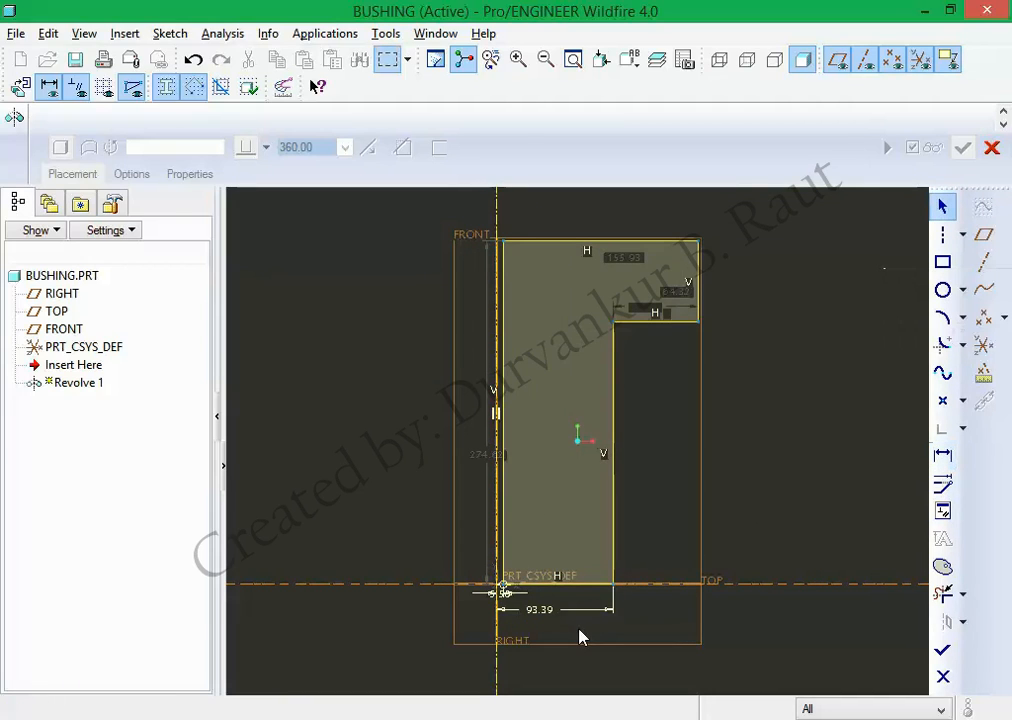
{"action": "double_click", "coordinate": [541, 609]}
{"action": "type", "text": "7"}
{"action": "key", "text": "Return"}
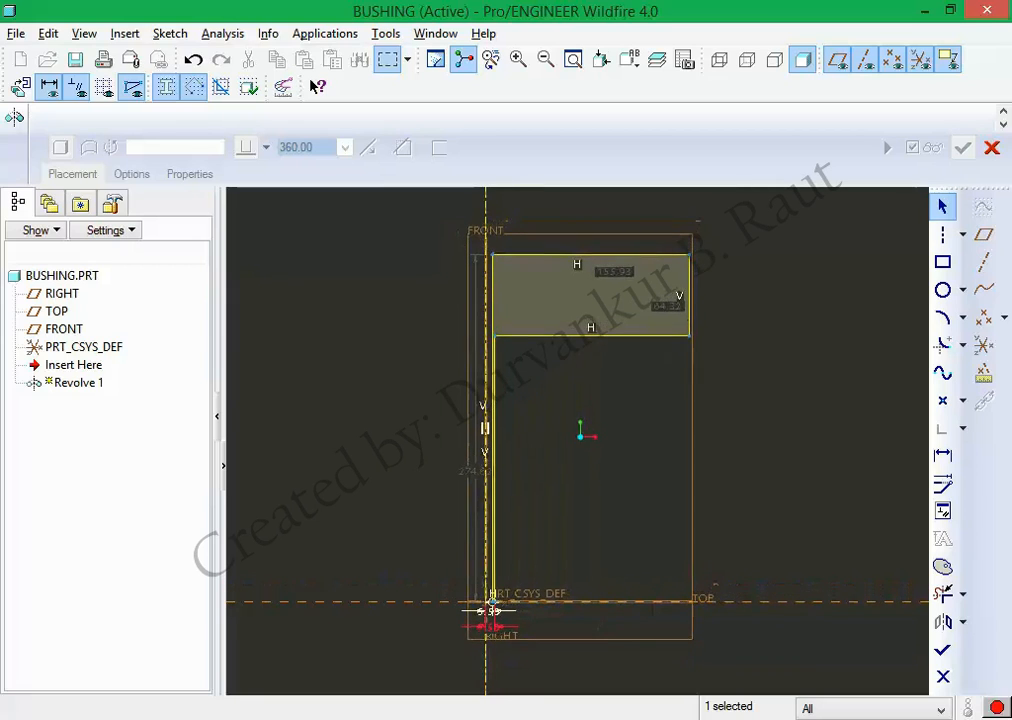
Dimension the flange's outer edge from the centreline, placing the dimension above the profile.
{"action": "left_click", "coordinate": [943, 454]}
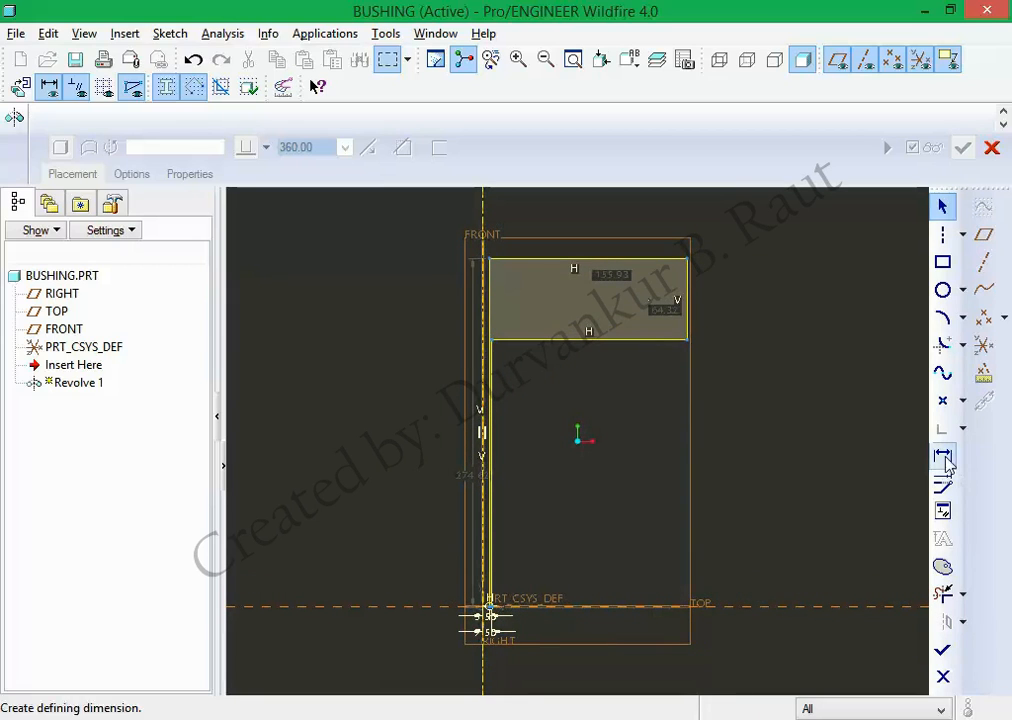
{"action": "left_click", "coordinate": [689, 287]}
{"action": "left_click", "coordinate": [483, 208]}
{"action": "middle_click", "coordinate": [518, 215]}
{"action": "middle_click", "coordinate": [607, 480]}
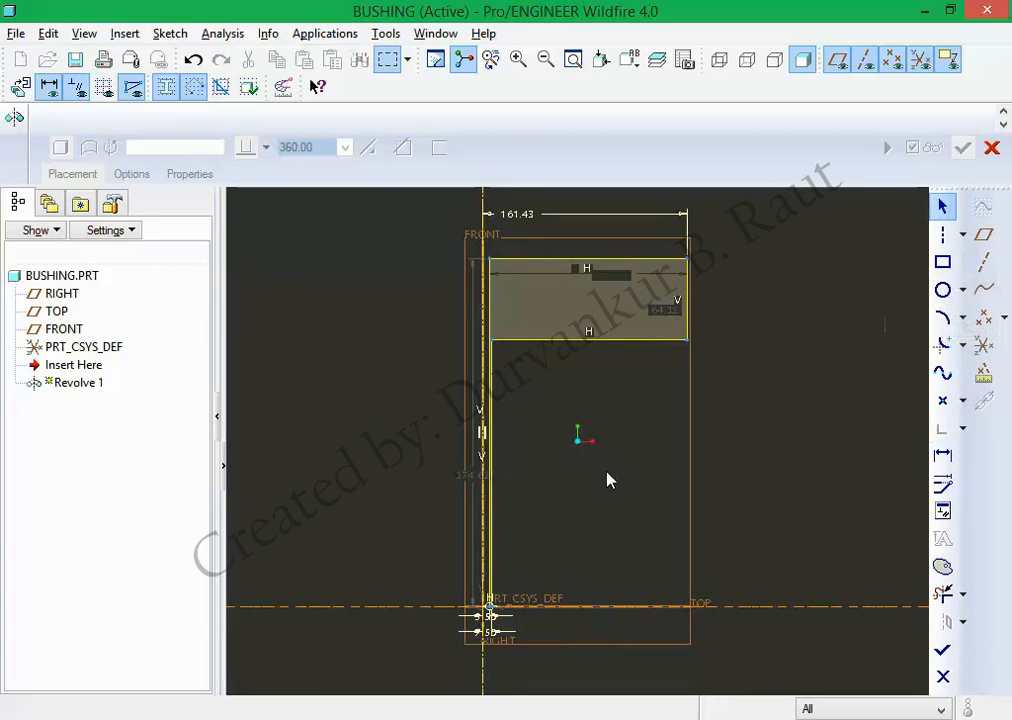
Check the flange diameter in the PDF drawing and set the flange's outer edge distance from the centreline to 10.
{"action": "double_click", "coordinate": [520, 216]}
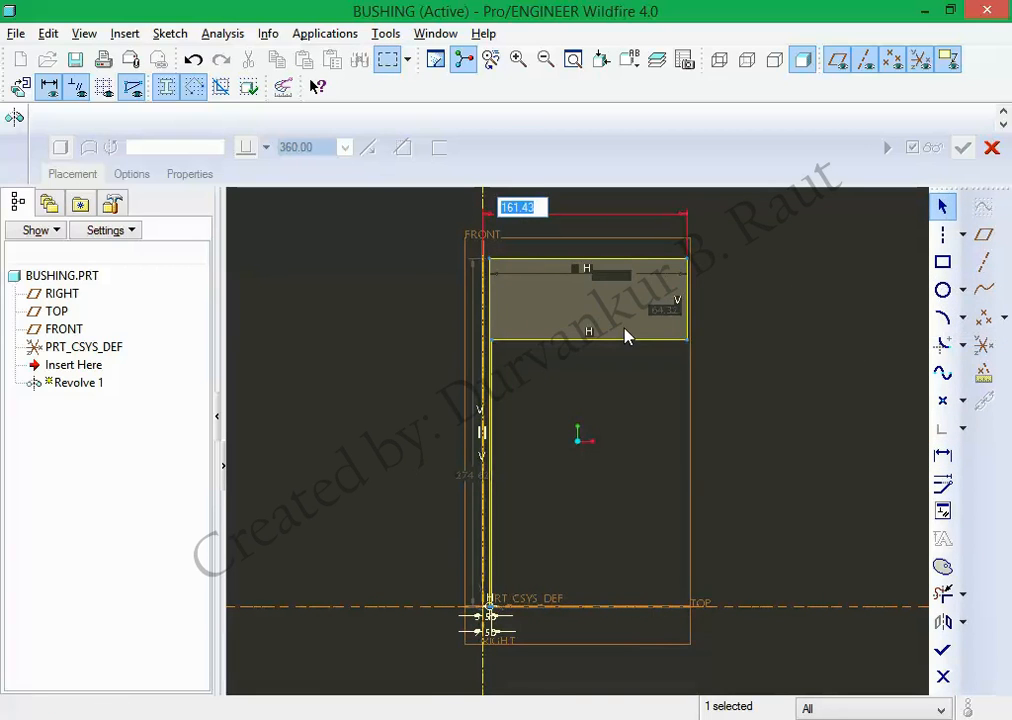
{"action": "key", "text": "alt+Tab"}
{"action": "key", "text": "alt+Tab"}
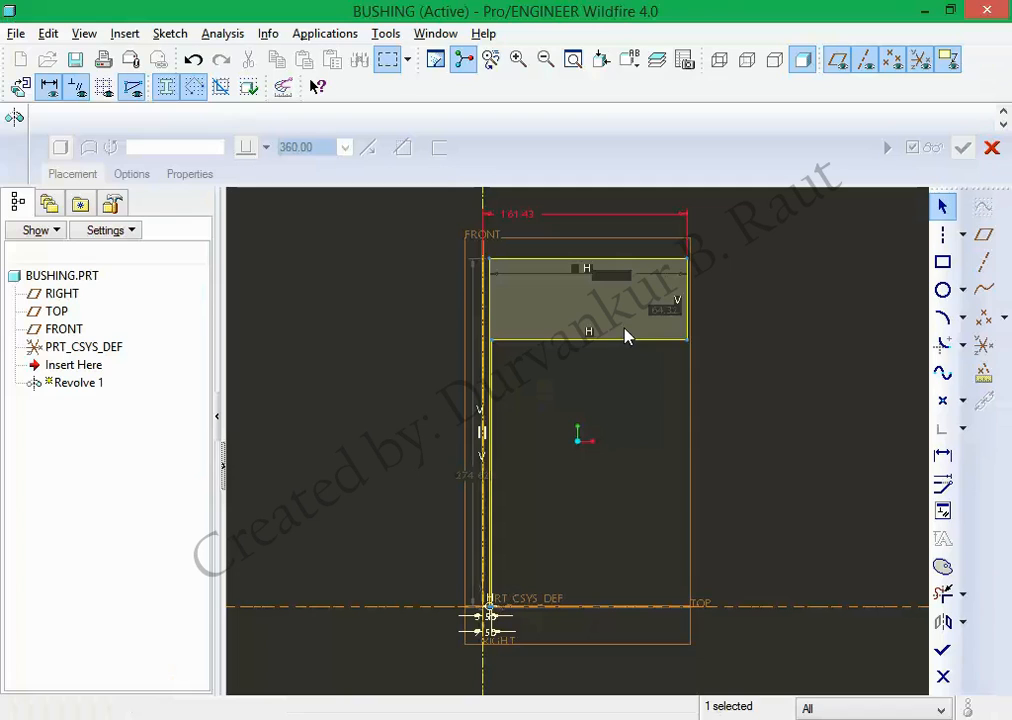
{"action": "double_click", "coordinate": [521, 216]}
{"action": "type", "text": "10"}
{"action": "key", "text": "Return"}
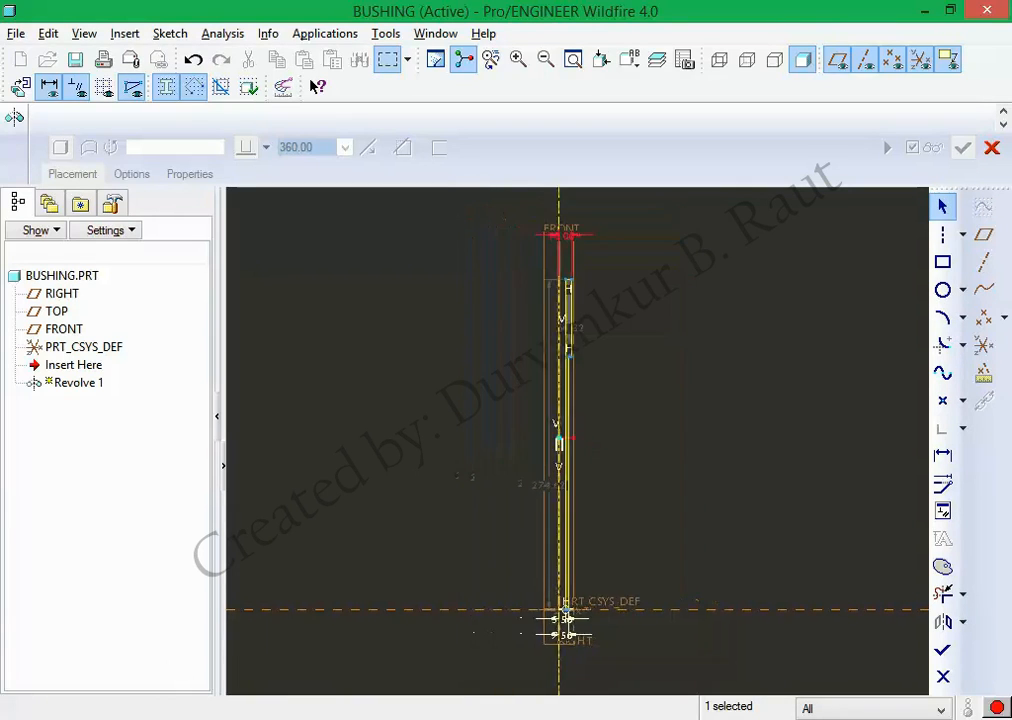
Check the flange thickness in the PDF drawing and set the flange's height in the sketch to 5.
{"action": "key", "text": "alt+Tab"}
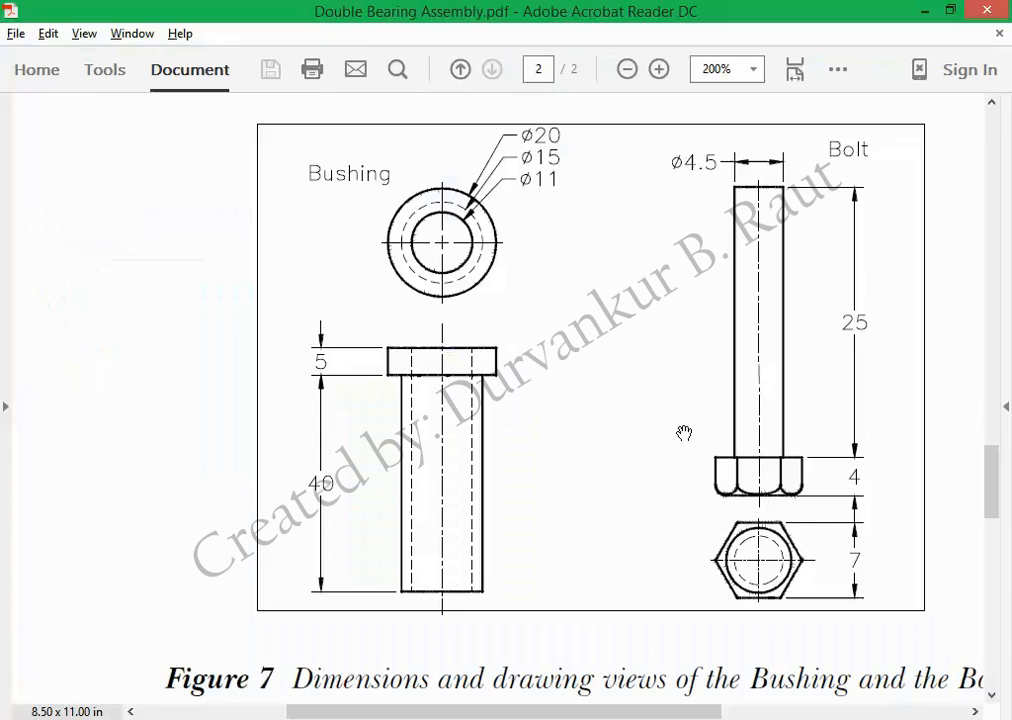
{"action": "key", "text": "alt+Tab"}
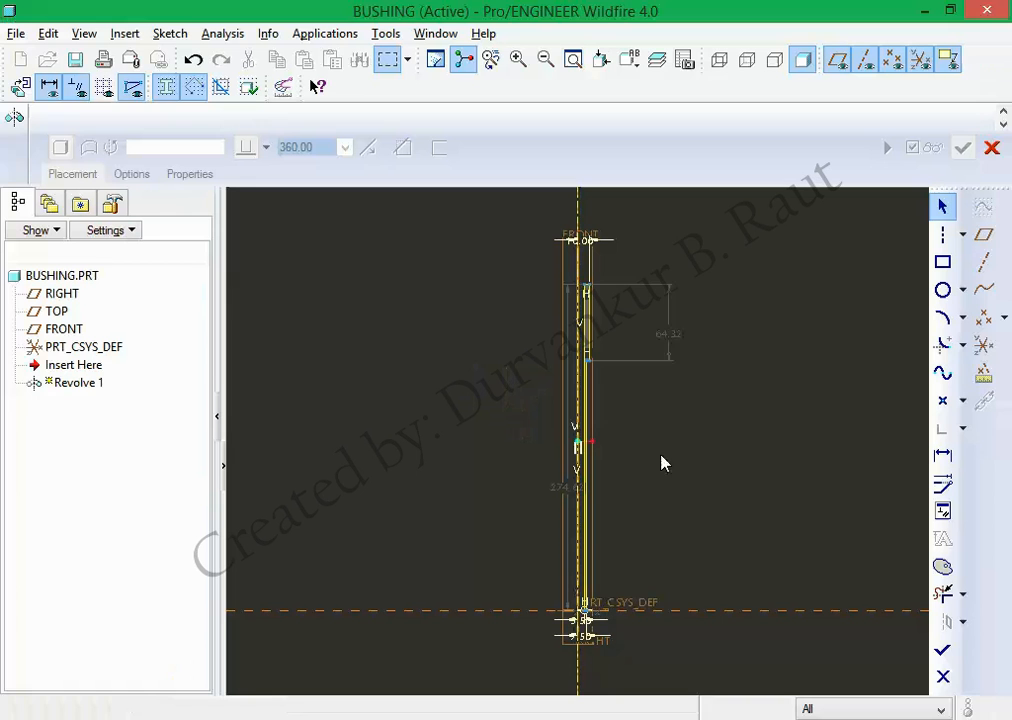
{"action": "double_click", "coordinate": [671, 337]}
{"action": "type", "text": "5"}
{"action": "key", "text": "Return"}
Dimension the sleeve's length from the TOP reference to the flange's underside and set it to 40.
{"action": "scroll", "coordinate": [565, 304], "scroll_direction": "up", "scroll_amount": 5}
{"action": "left_click", "coordinate": [943, 454]}
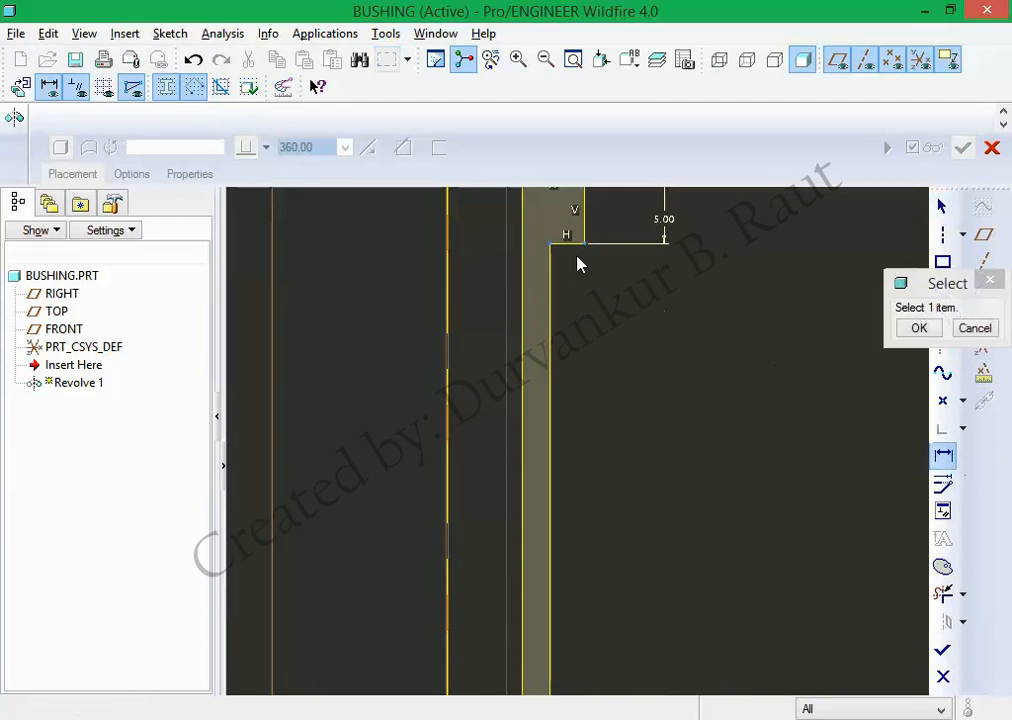
{"action": "scroll", "coordinate": [572, 274], "scroll_direction": "down", "scroll_amount": 5}
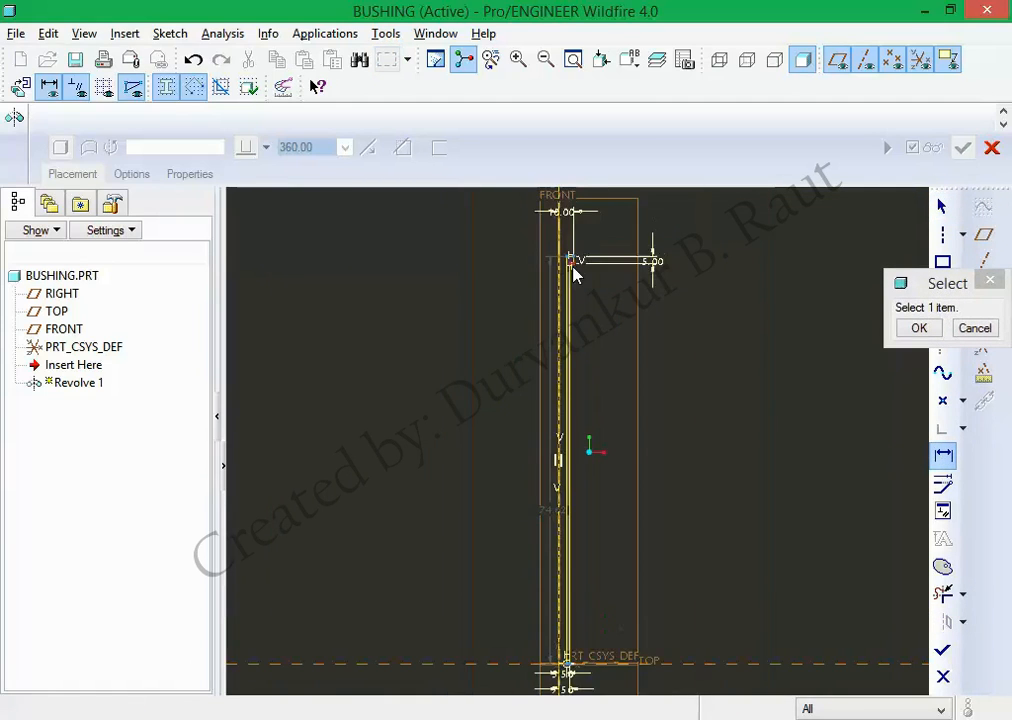
{"action": "left_click", "coordinate": [720, 670]}
{"action": "middle_click", "coordinate": [702, 456]}
{"action": "middle_click", "coordinate": [735, 516]}
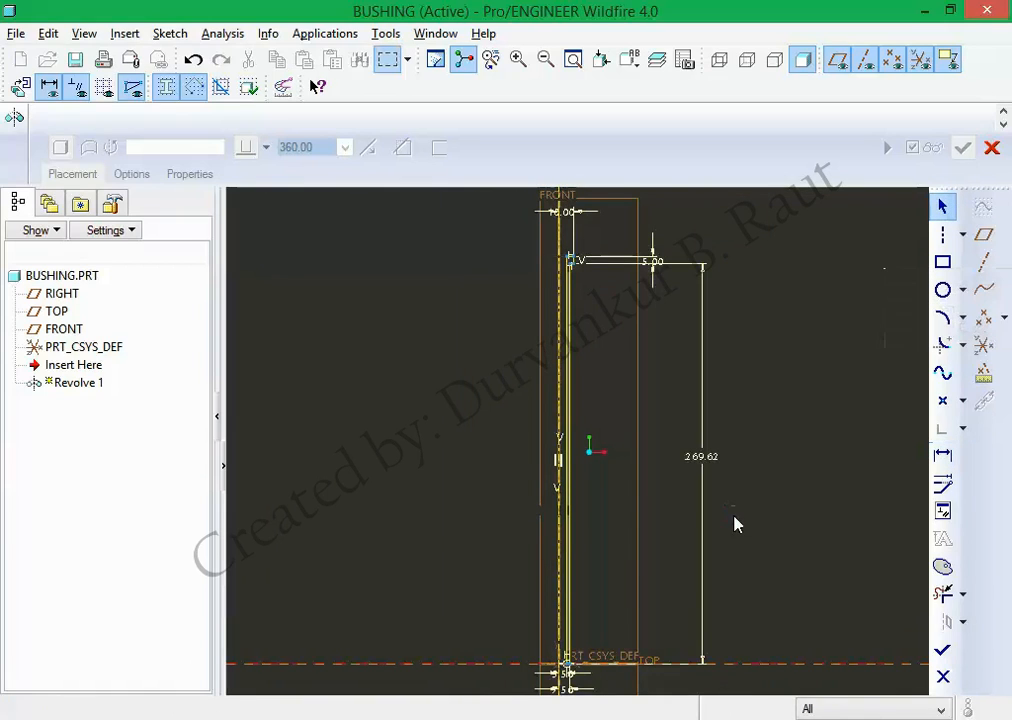
{"action": "double_click", "coordinate": [703, 456]}
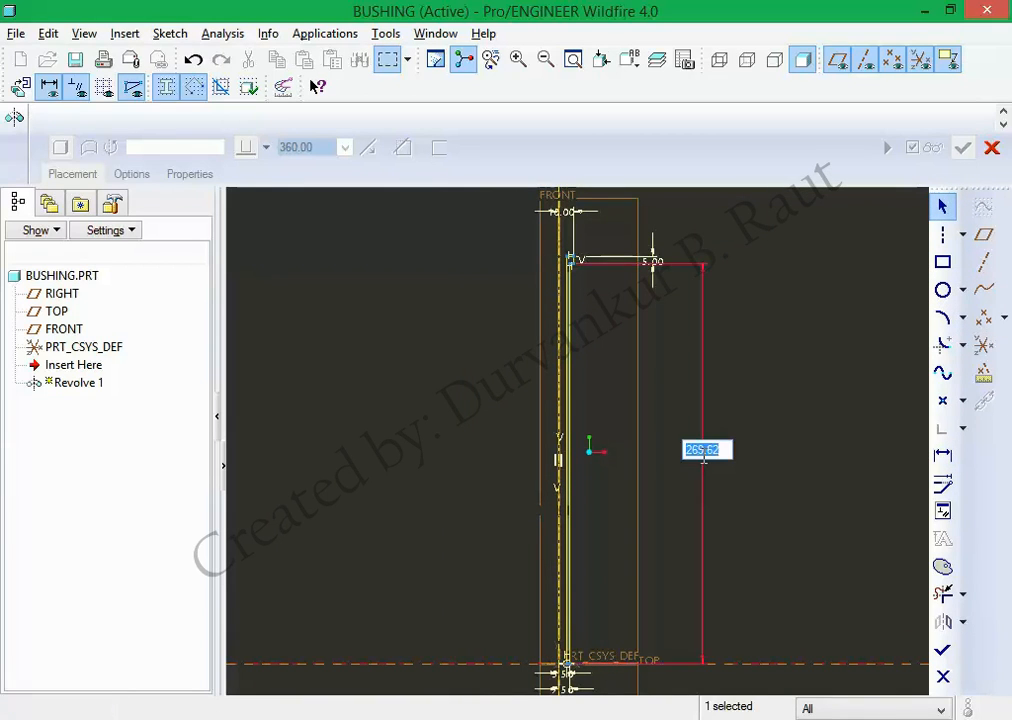
{"action": "type", "text": "40"}
{"action": "key", "text": "Return"}
{"action": "scroll", "coordinate": [691, 432], "scroll_direction": "up", "scroll_amount": 4}
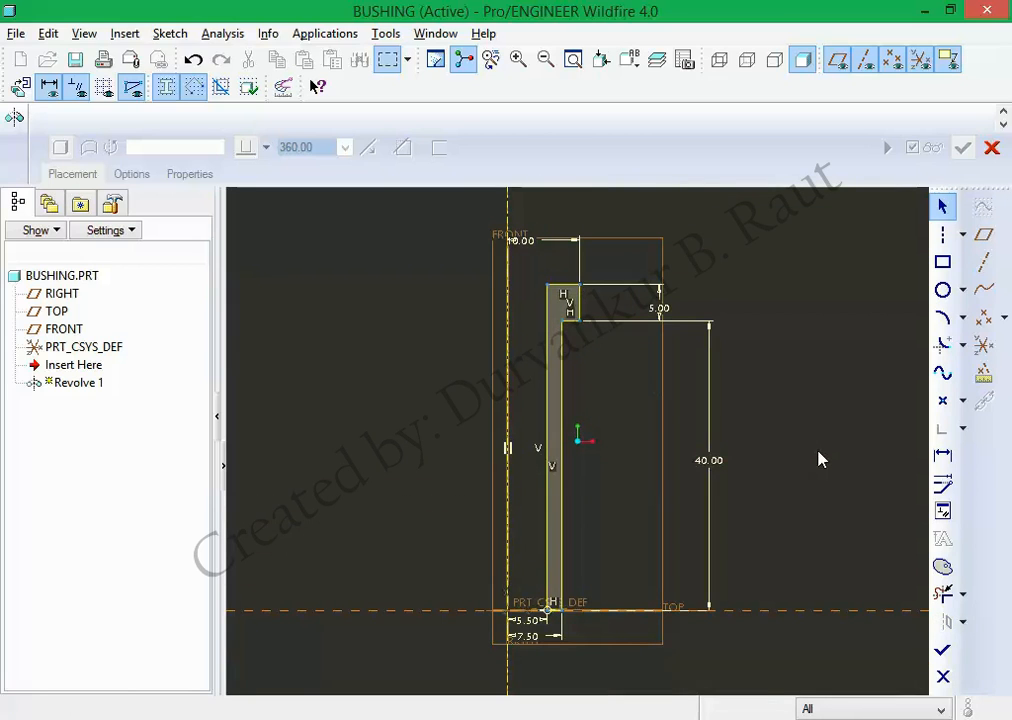
Finish the bushing sketch and accept the 360-degree revolve around the centreline.
{"action": "left_click", "coordinate": [942, 650]}
{"action": "middle_click_drag", "start_coordinate": [836, 431], "coordinate": [791, 420]}
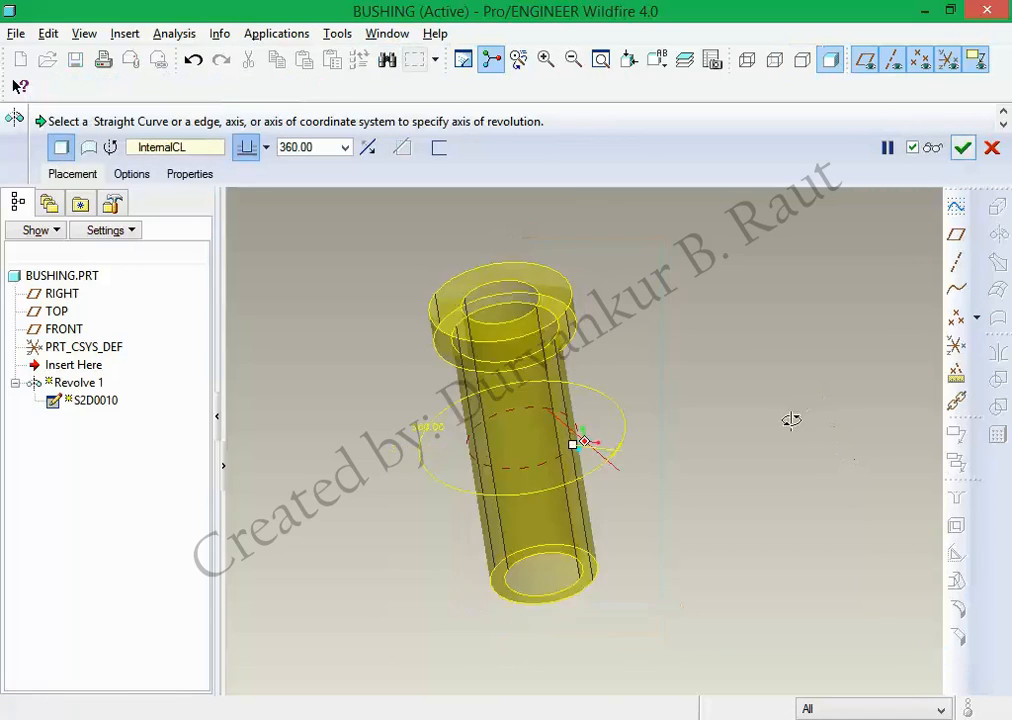
{"action": "middle_click", "coordinate": [792, 422]}
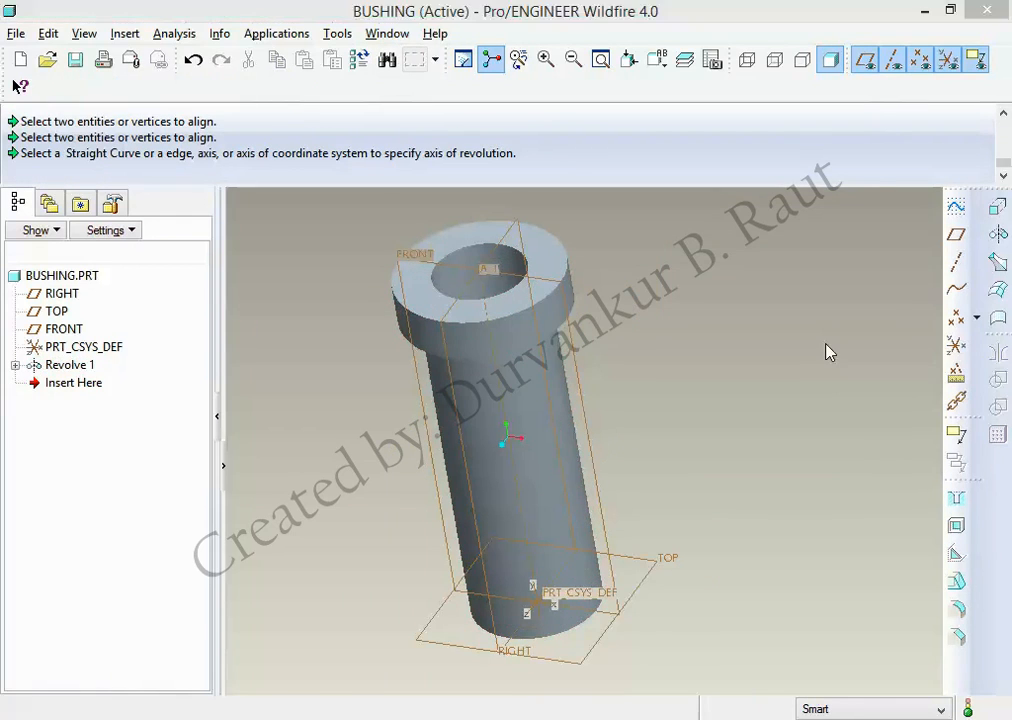
Save the bushing part and close its model.
{"action": "key", "text": "ctrl+s"}
{"action": "key", "text": "Return"}
{"action": "left_click", "coordinate": [387, 33]}
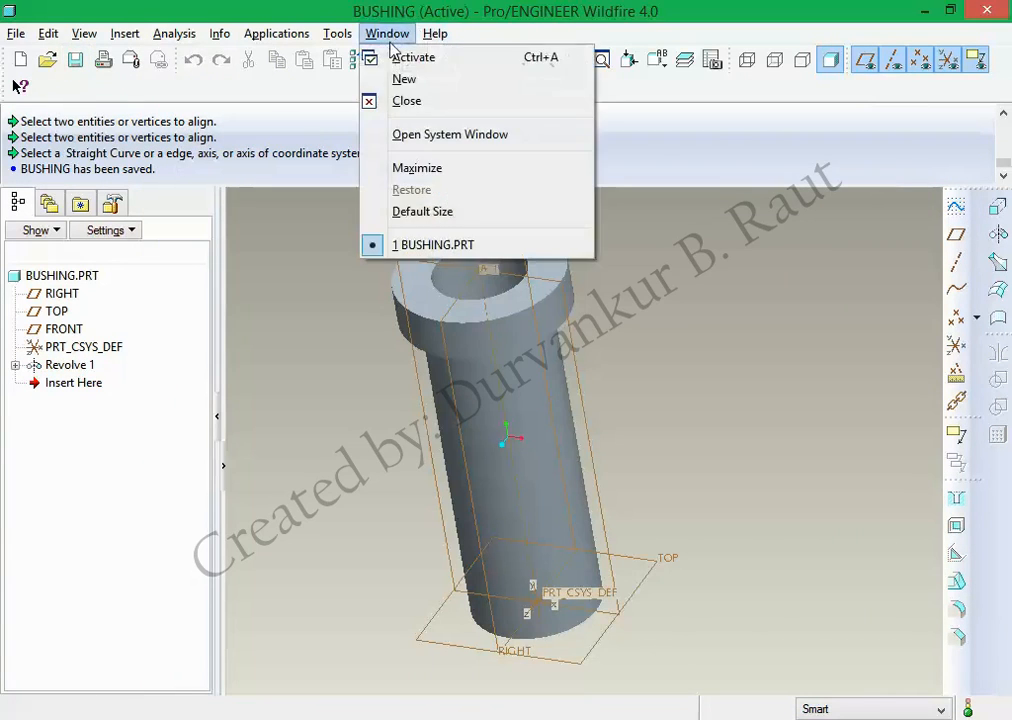
{"action": "left_click", "coordinate": [404, 101]}
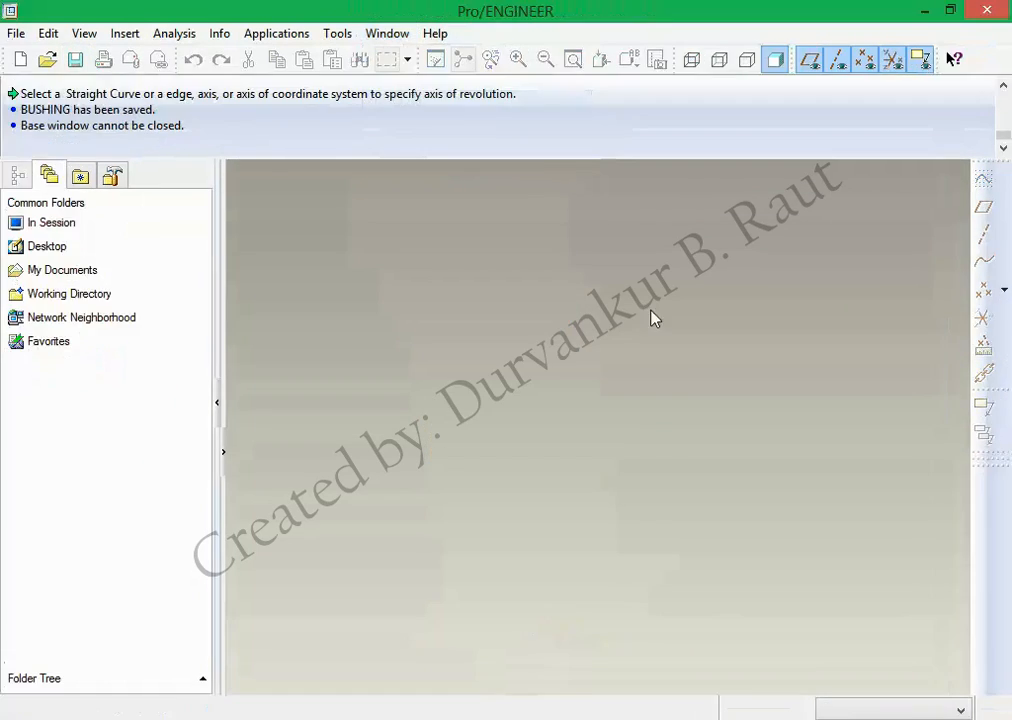
Create a new solid part named bolt using the default template.
{"action": "left_click", "coordinate": [19, 61]}
{"action": "type", "text": "bolt"}
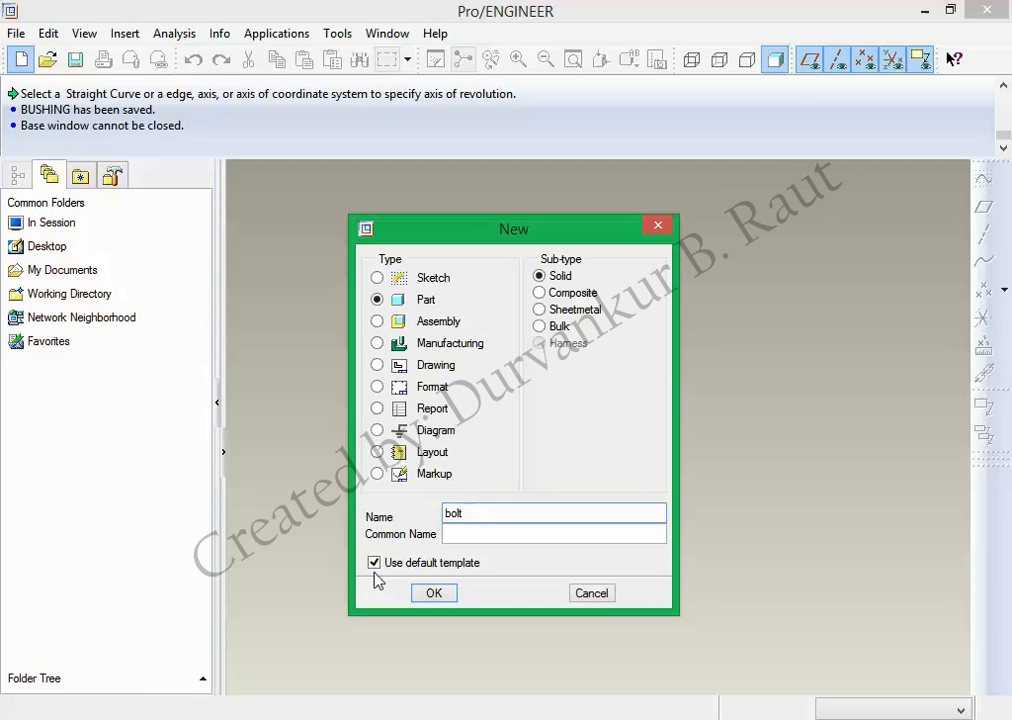
{"action": "left_click", "coordinate": [447, 592]}
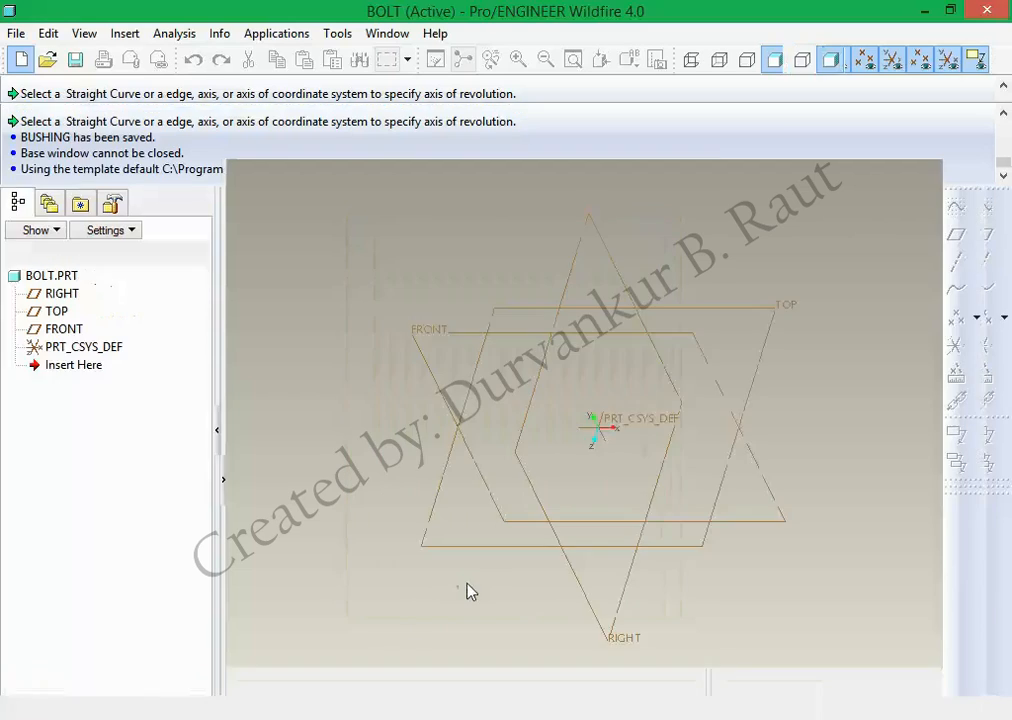
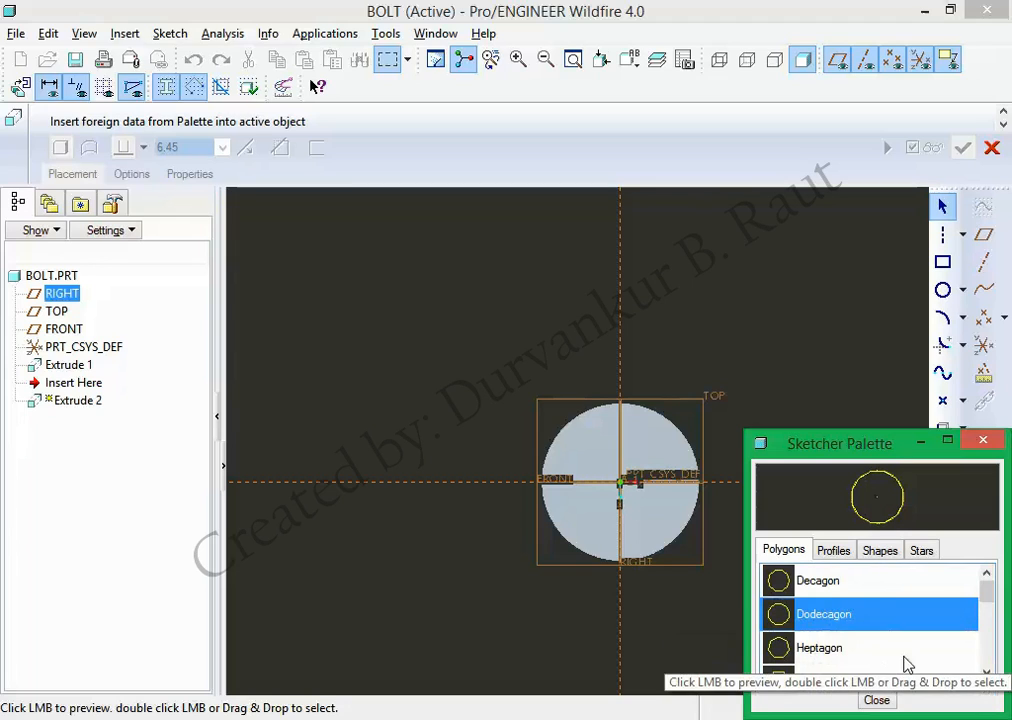
Insert a hexagon from the sketcher's polygon palette, placing it freely above the circular shank face.
{"action": "left_click", "coordinate": [988, 673]}
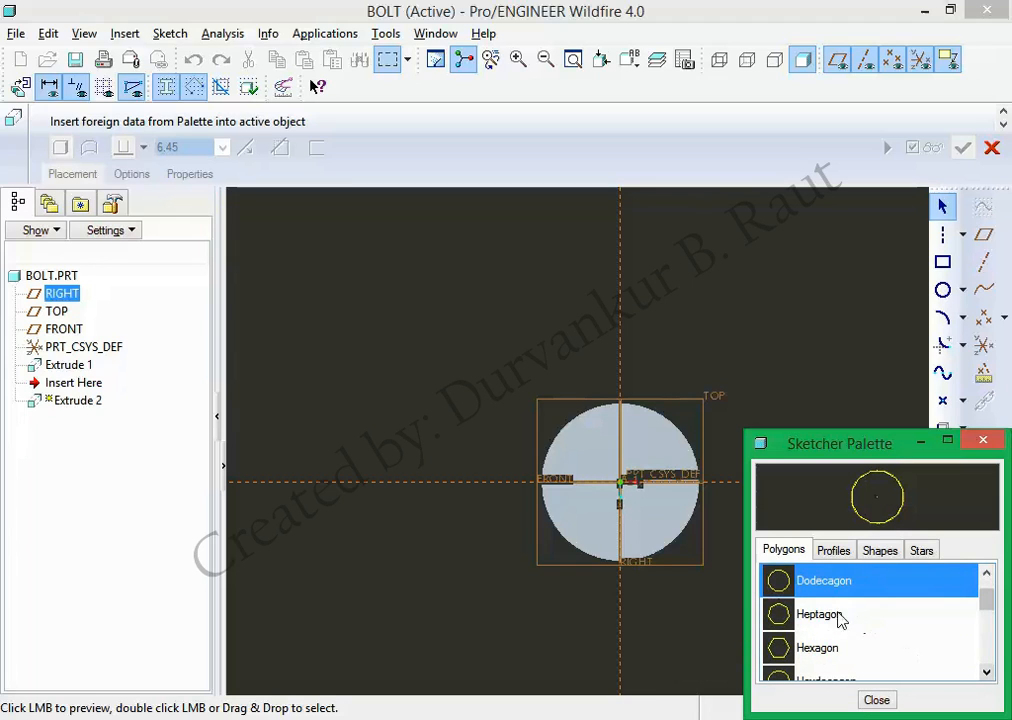
{"action": "left_click", "coordinate": [779, 650]}
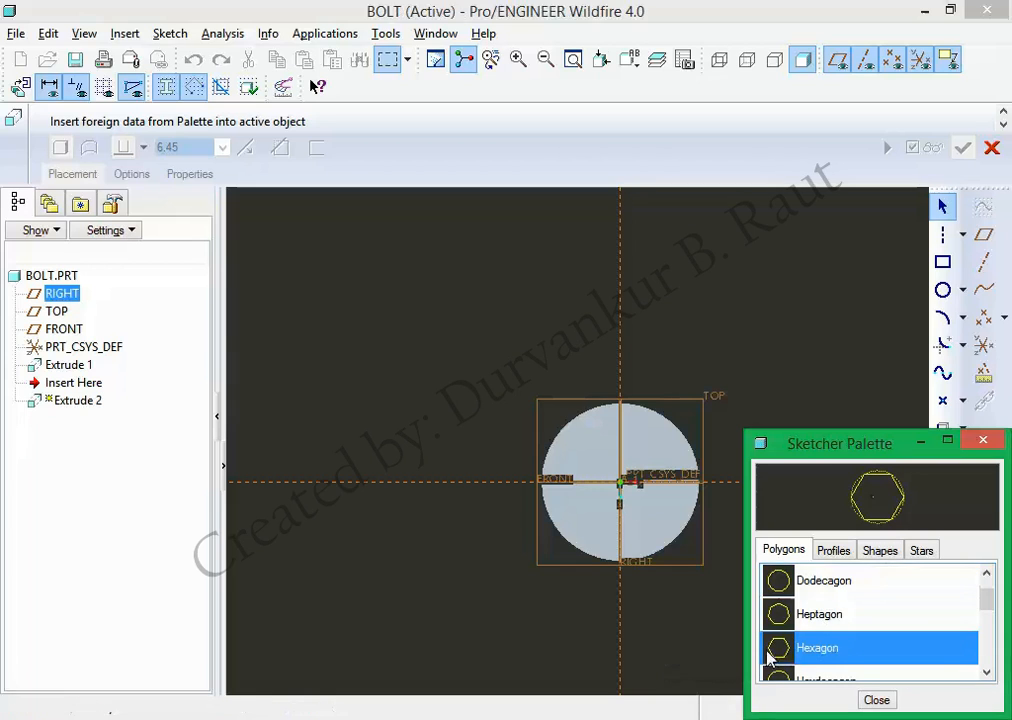
{"action": "left_click_drag", "start_coordinate": [779, 650], "coordinate": [570, 408]}
{"action": "left_click_drag", "start_coordinate": [507, 312], "coordinate": [507, 312]}
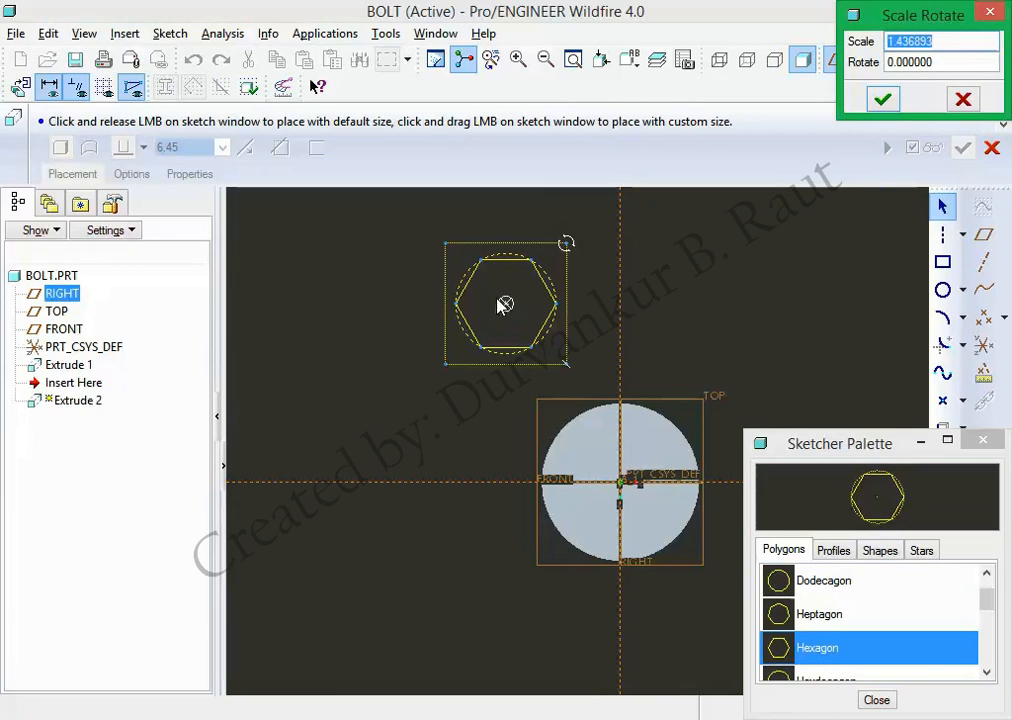
Move the hexagon so its centre lies on the intersection of the sketch references at the shank's centre.
{"action": "left_click", "coordinate": [506, 306]}
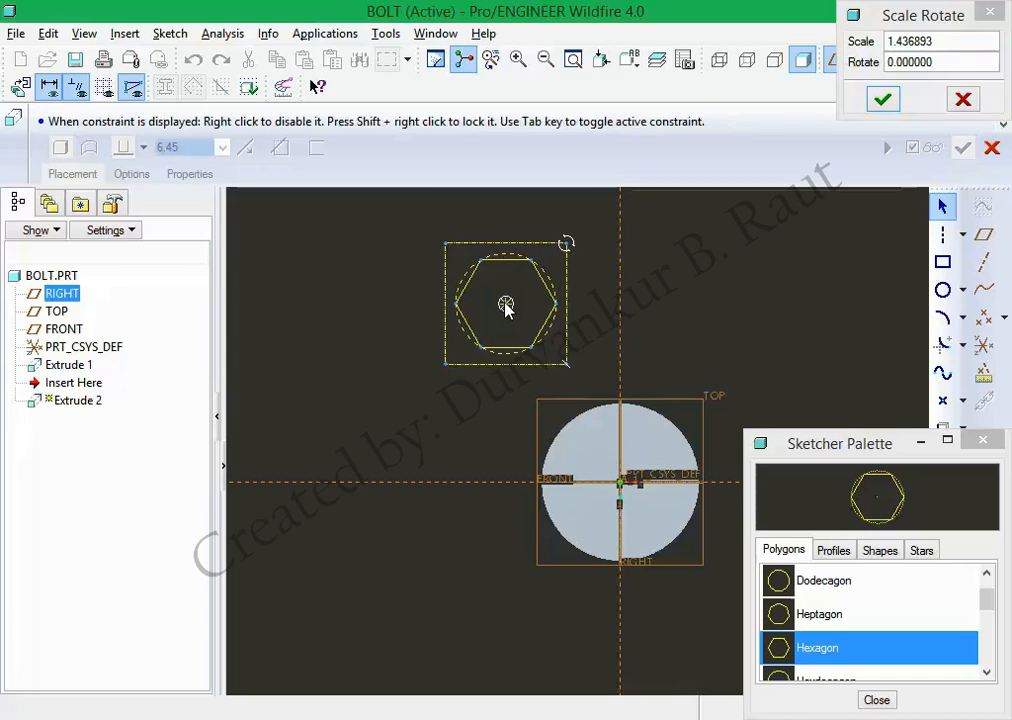
{"action": "mouse_move", "coordinate": [517, 323]}
{"action": "left_mouse_down"}
{"action": "mouse_move", "coordinate": [470, 352]}
{"action": "mouse_move", "coordinate": [450, 262]}
{"action": "mouse_move", "coordinate": [574, 294]}
{"action": "mouse_move", "coordinate": [560, 328]}
{"action": "left_mouse_up"}
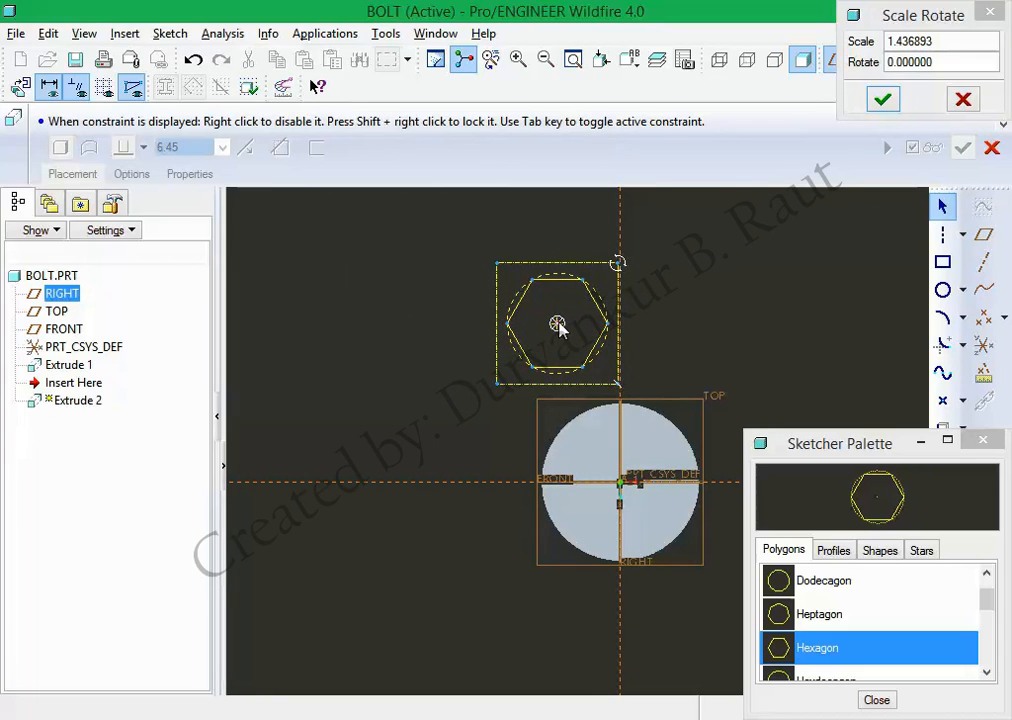
{"action": "mouse_move", "coordinate": [558, 326]}
{"action": "left_mouse_down"}
{"action": "mouse_move", "coordinate": [593, 390]}
{"action": "mouse_move", "coordinate": [620, 483]}
{"action": "left_mouse_up"}
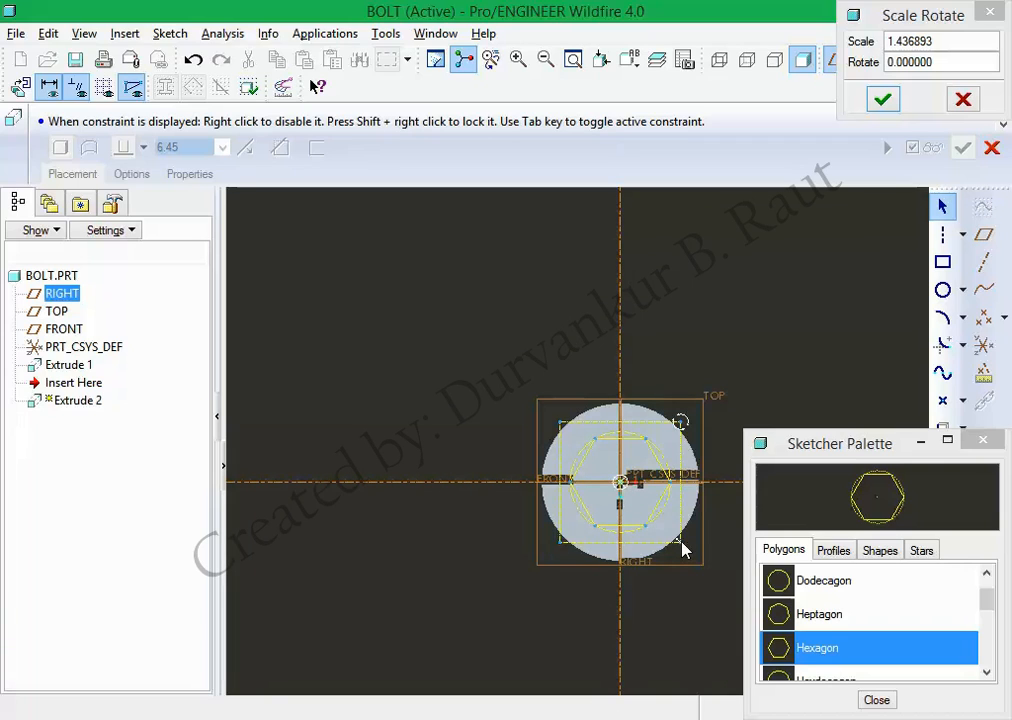
Enlarge the hexagon around the shank's circle to a scale of about 4.36.
{"action": "left_click_drag", "start_coordinate": [681, 543], "coordinate": [699, 561]}
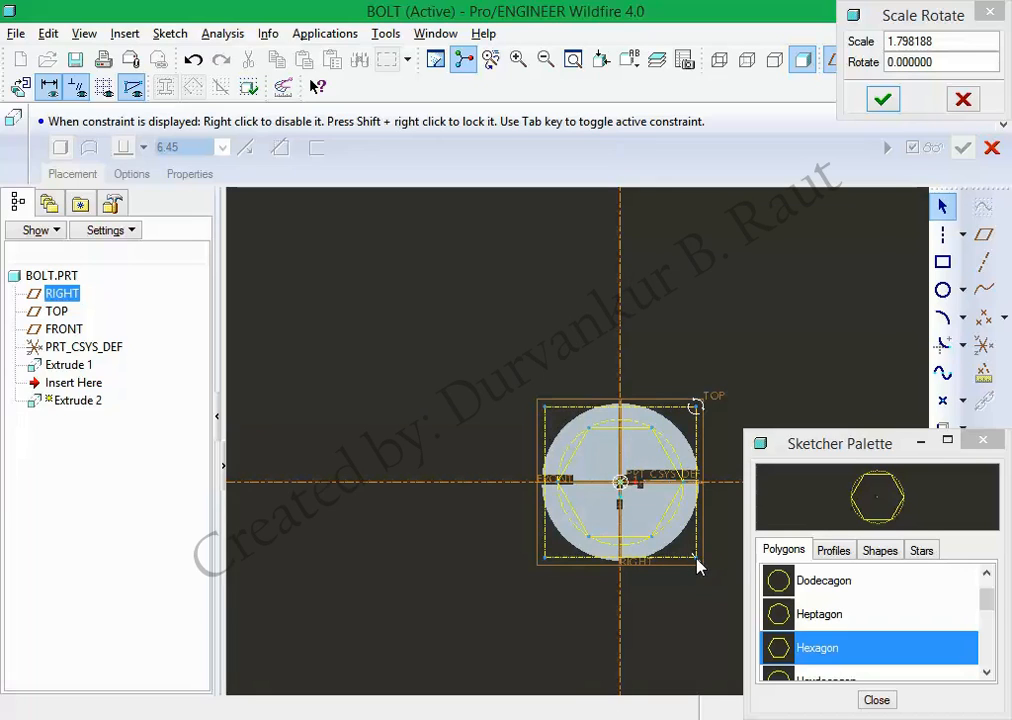
{"action": "left_click_drag", "start_coordinate": [700, 565], "coordinate": [750, 640]}
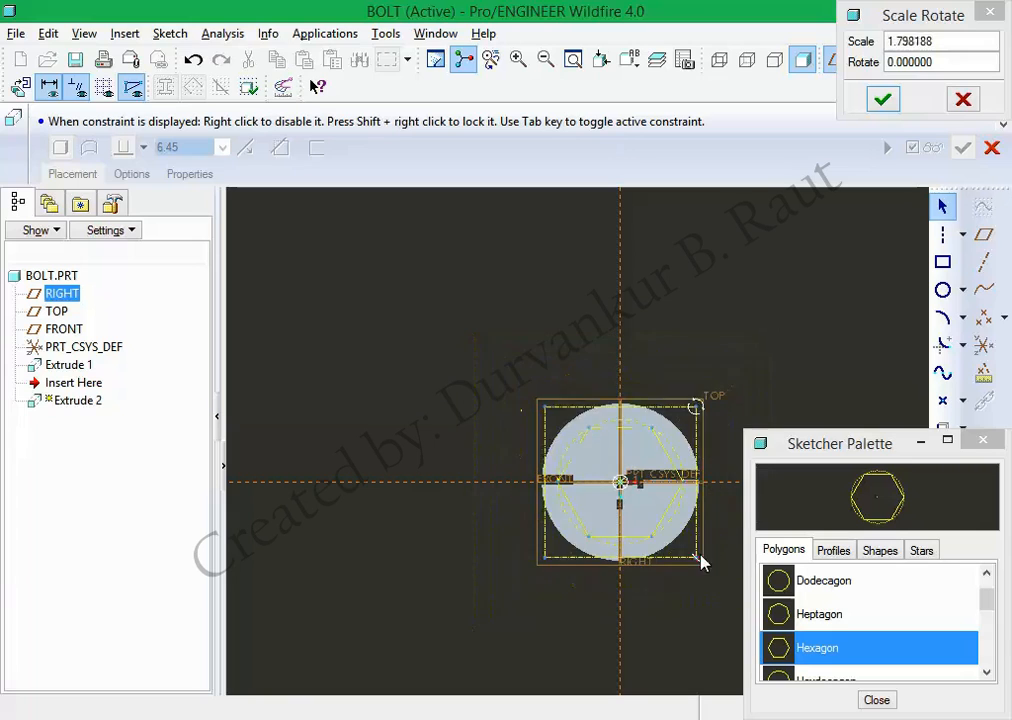
{"action": "left_click_drag", "start_coordinate": [700, 563], "coordinate": [765, 707]}
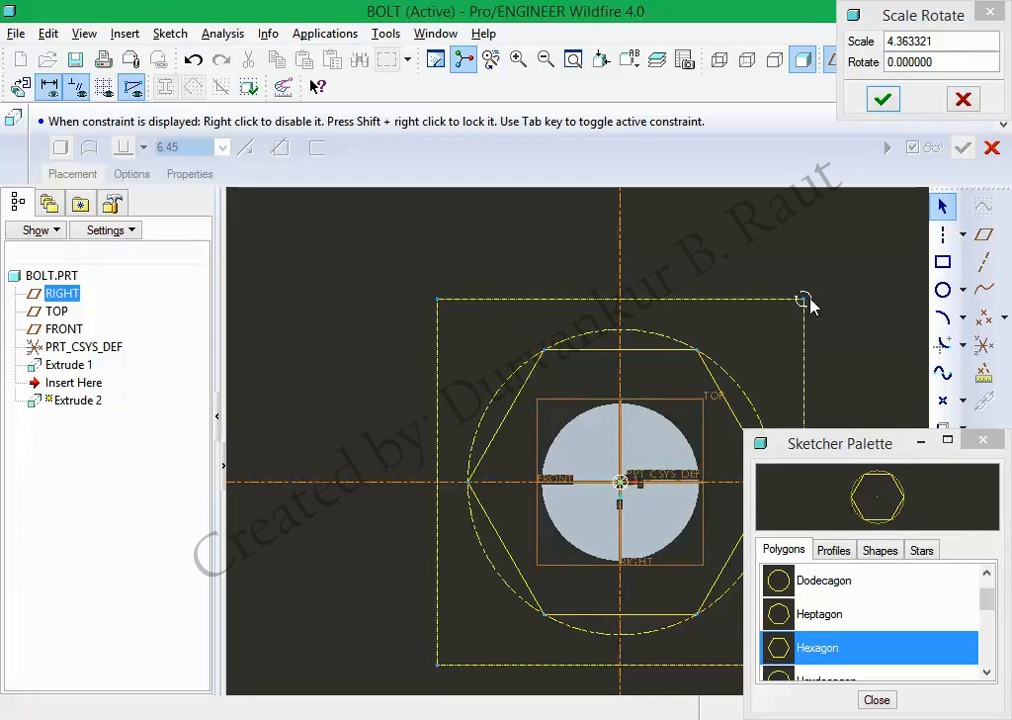
Rotate the hexagon freehand by about -19 degrees and reset its rotation angle to 0.
{"action": "left_click_drag", "start_coordinate": [805, 302], "coordinate": [817, 396]}
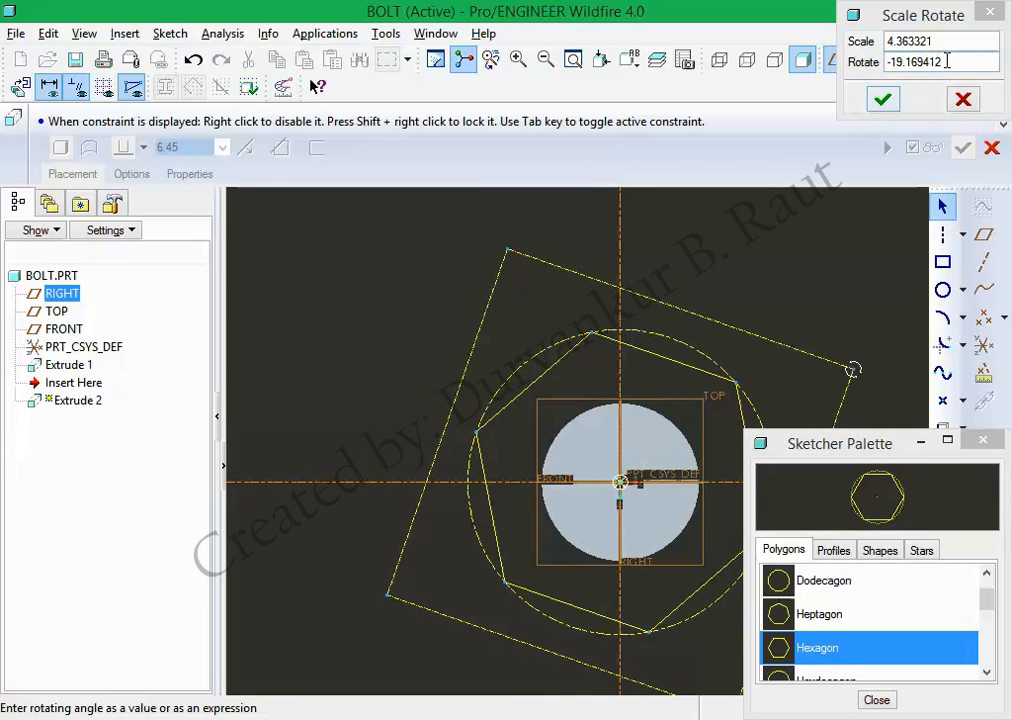
{"action": "left_click_drag", "start_coordinate": [910, 29], "coordinate": [397, 248]}
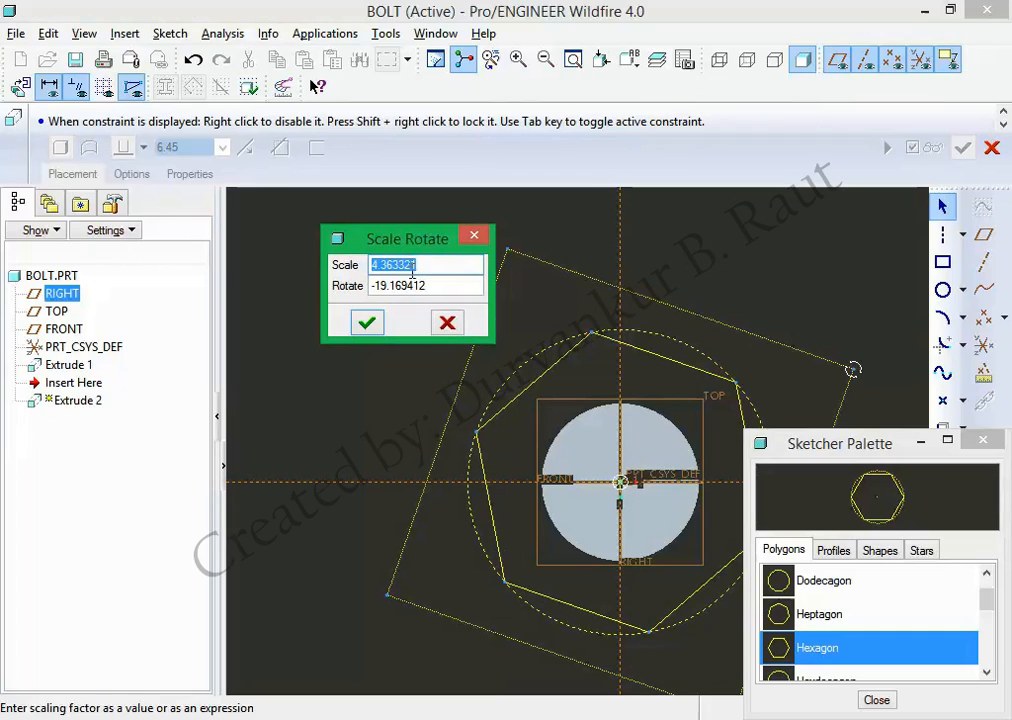
{"action": "double_click", "coordinate": [436, 287]}
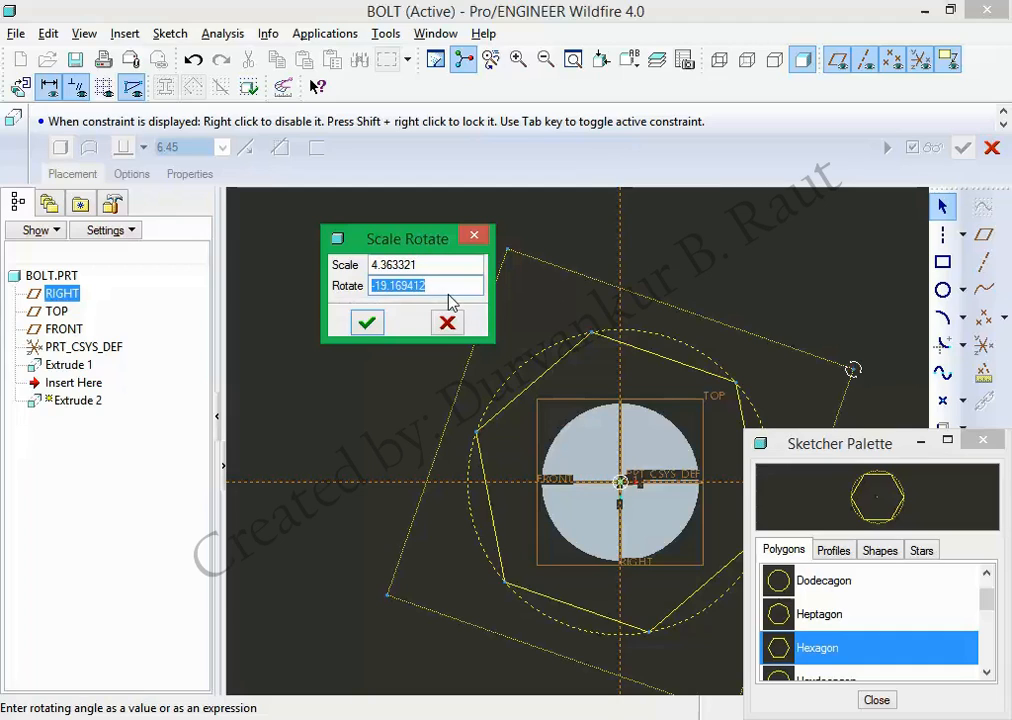
{"action": "type", "text": "0"}
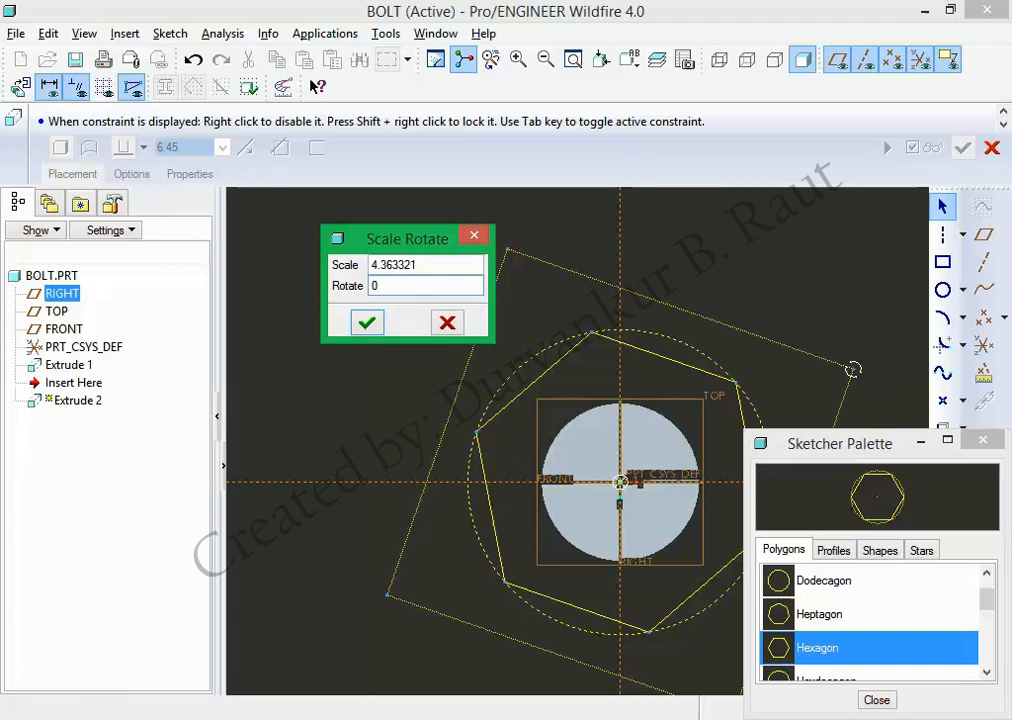
{"action": "left_click", "coordinate": [433, 264]}
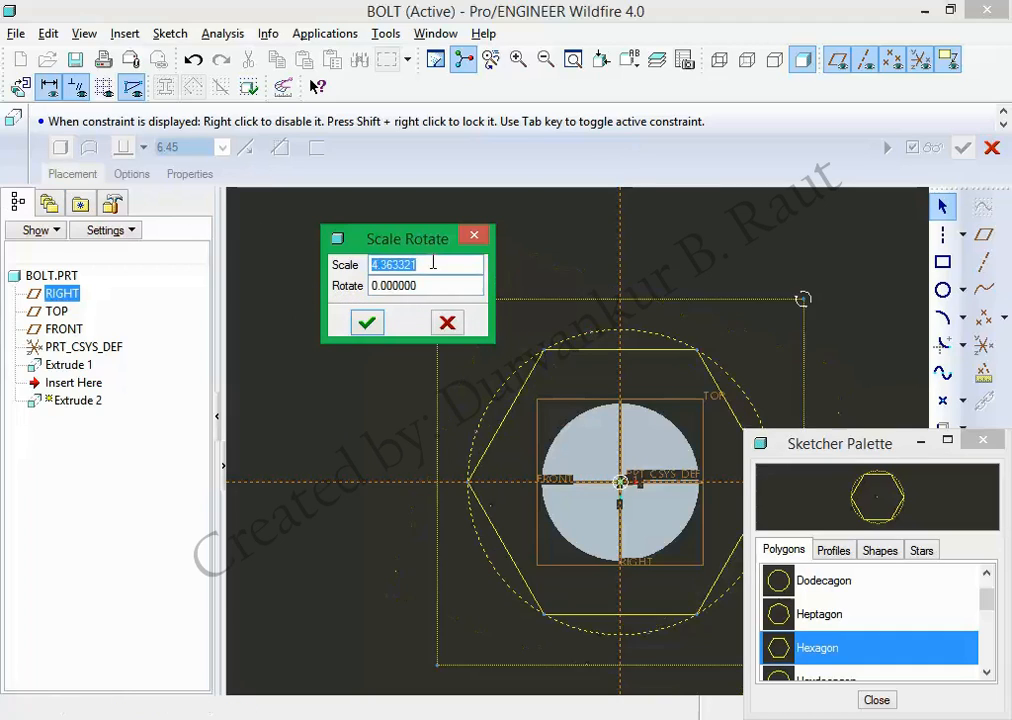
Accept the hexagon's scale and rotation and close the sketcher palette.
{"action": "left_click", "coordinate": [363, 322]}
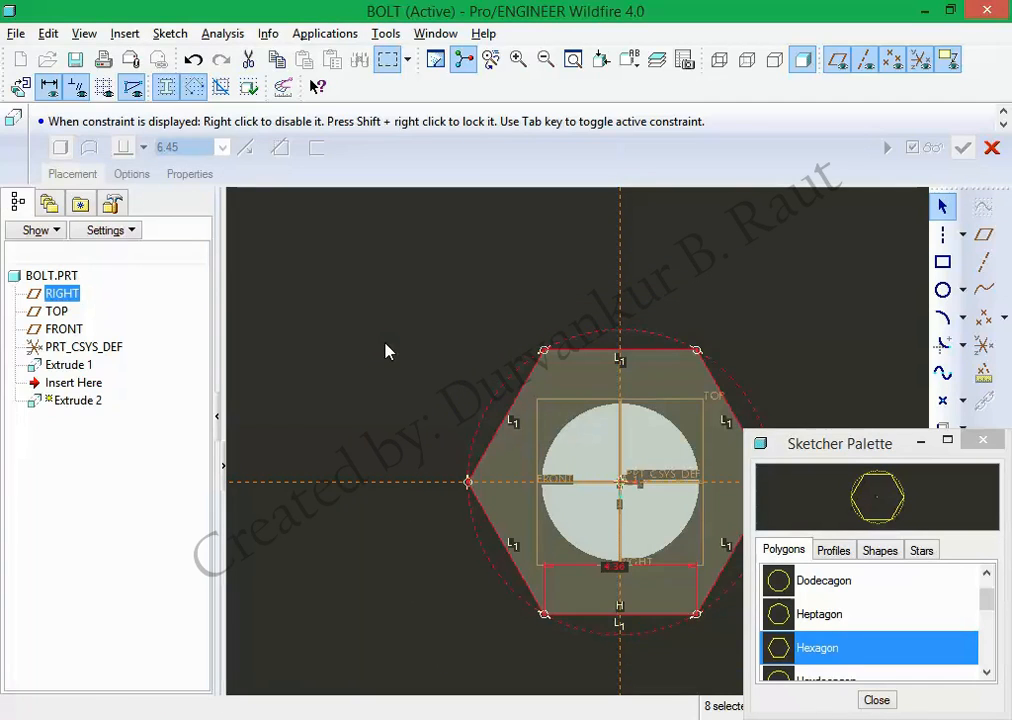
{"action": "left_click", "coordinate": [983, 440]}
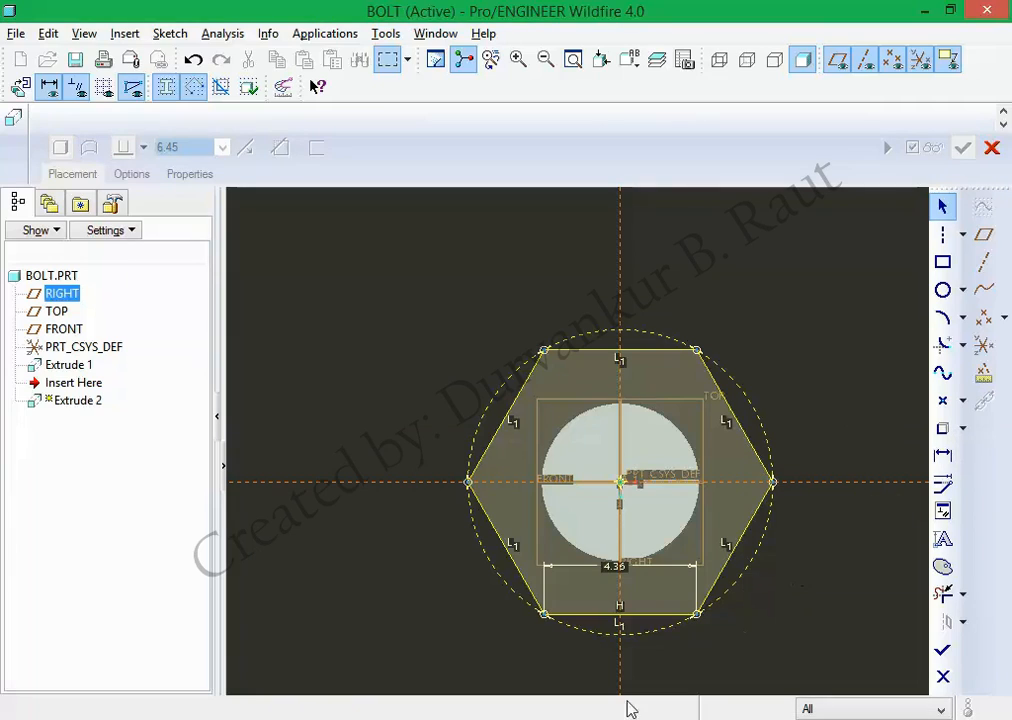
Check the bolt drawing in the PDF and dimension the hexagon between its two horizontal sides in place of the side-length dimension.
{"action": "left_click", "coordinate": [612, 571]}
{"action": "left_click", "coordinate": [732, 679]}
{"action": "key", "text": "alt+Tab"}
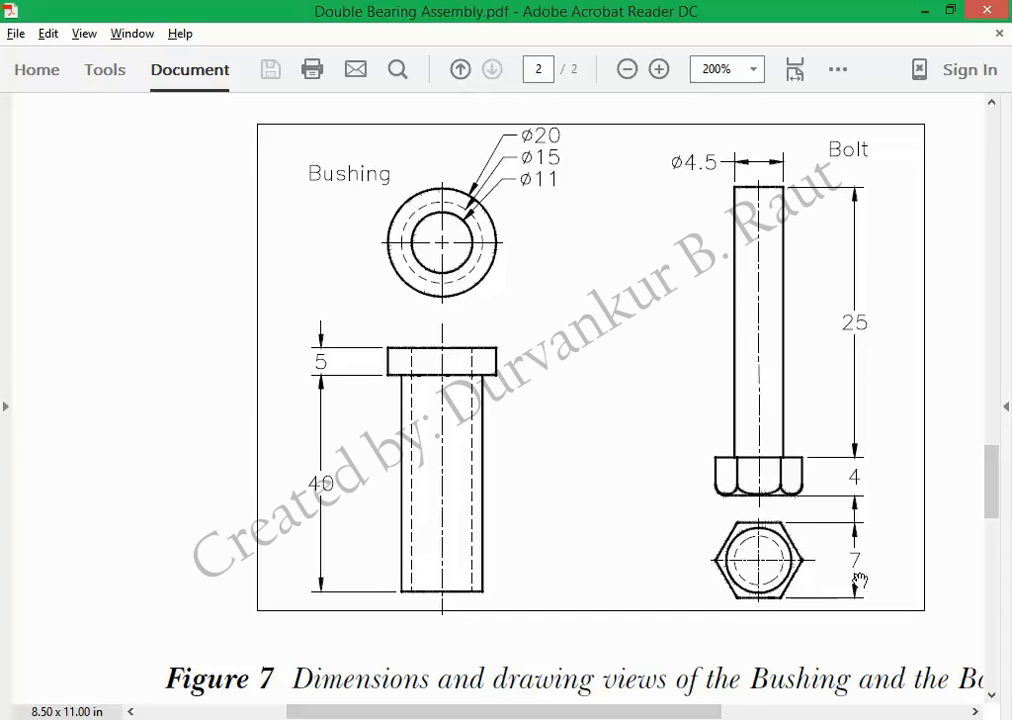
{"action": "key", "text": "alt+Tab"}
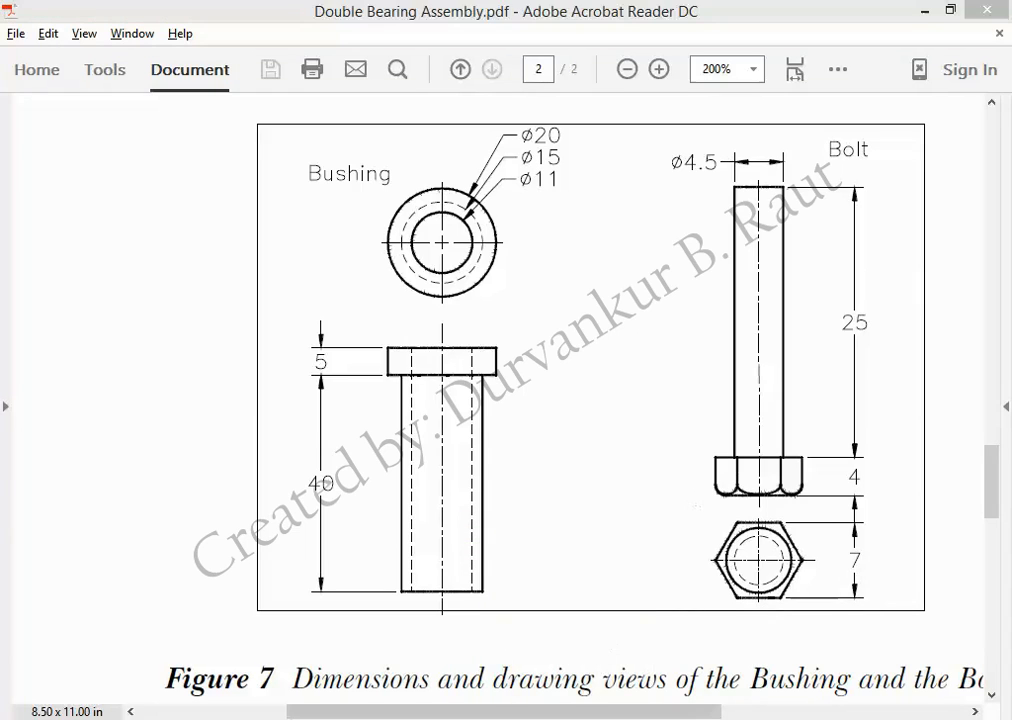
{"action": "left_click", "coordinate": [575, 716]}
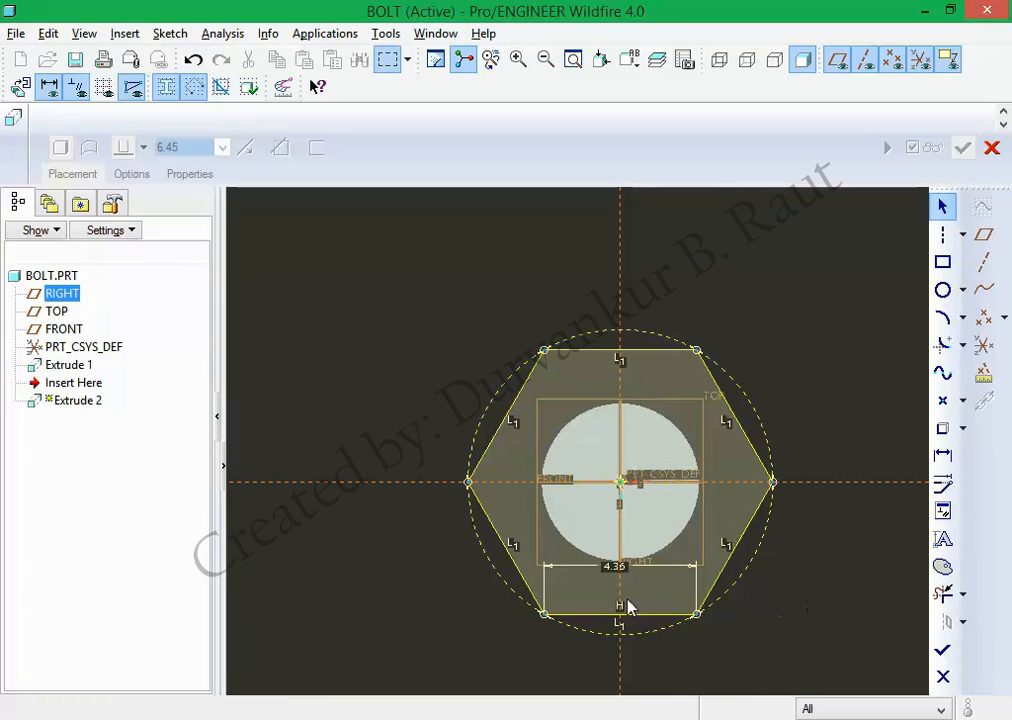
{"action": "left_click", "coordinate": [606, 568]}
{"action": "key", "text": "Delete"}
{"action": "left_click", "coordinate": [941, 457]}
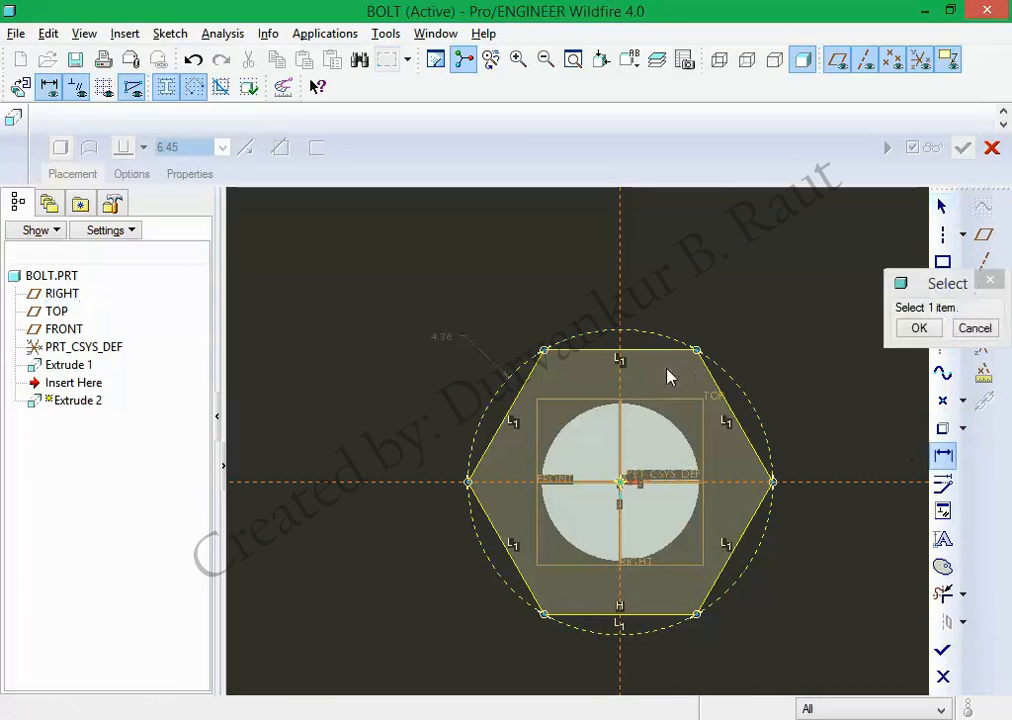
{"action": "left_click", "coordinate": [640, 351]}
{"action": "left_click", "coordinate": [655, 618]}
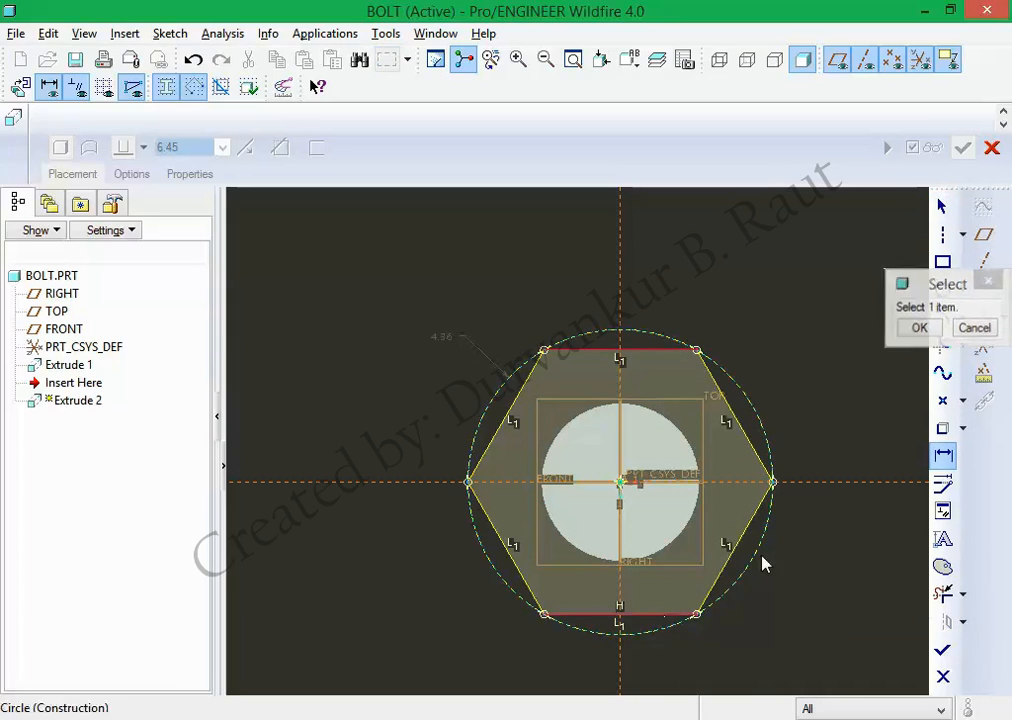
{"action": "middle_click", "coordinate": [813, 502]}
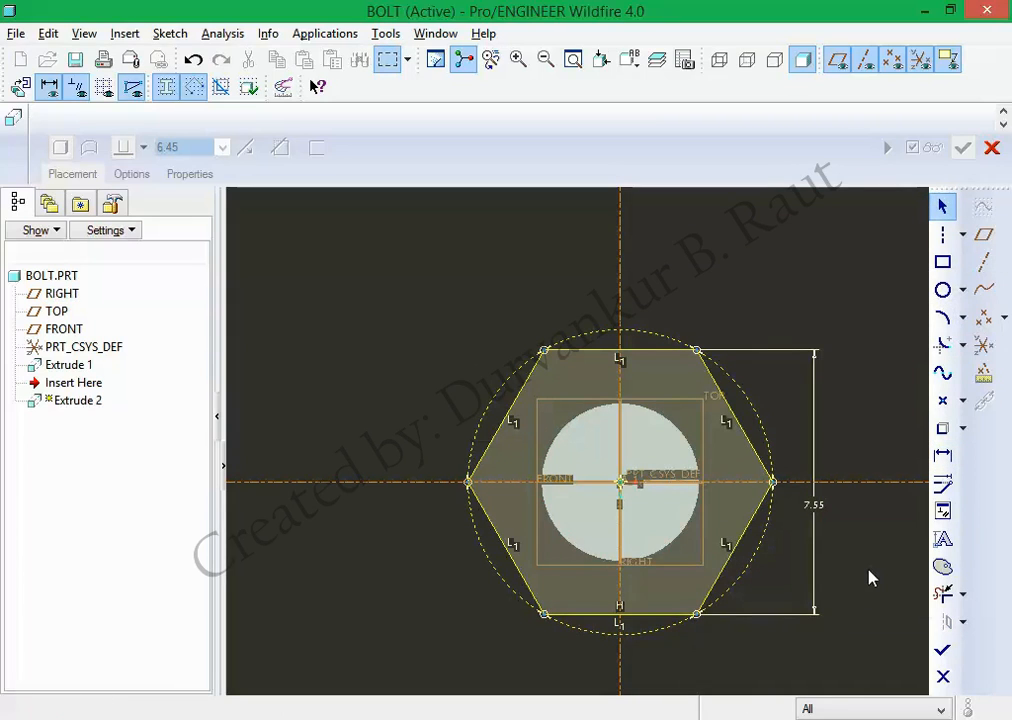
Set the hexagon's across-flats dimension to 7 and finish the sketch.
{"action": "double_click", "coordinate": [817, 506]}
{"action": "type", "text": "7"}
{"action": "key", "text": "Return"}
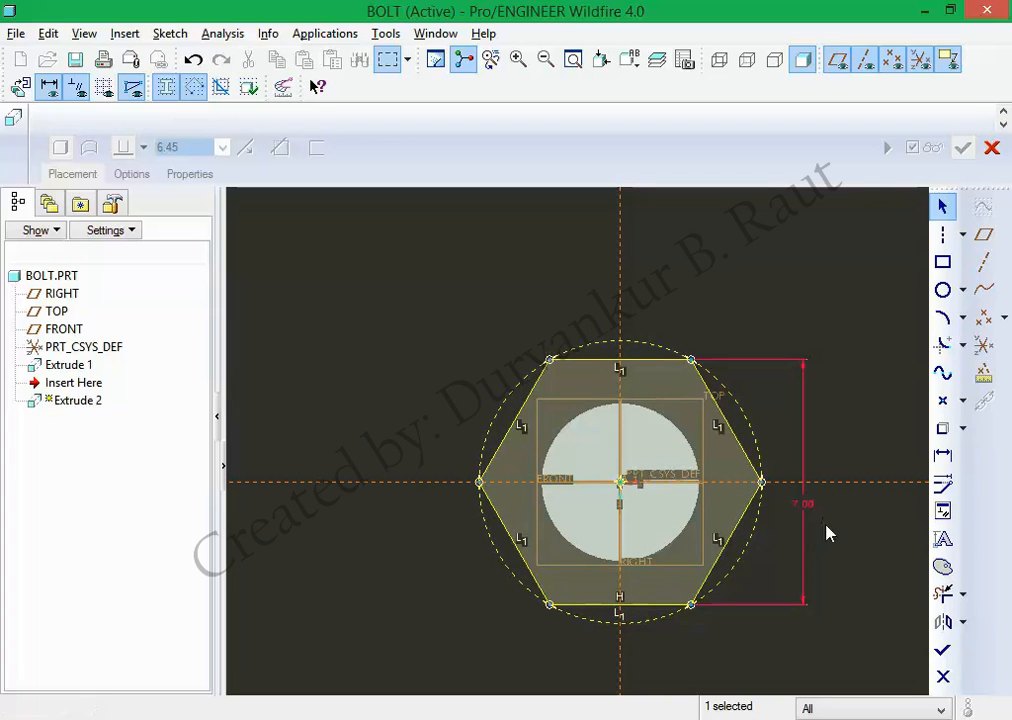
{"action": "left_click", "coordinate": [942, 650]}
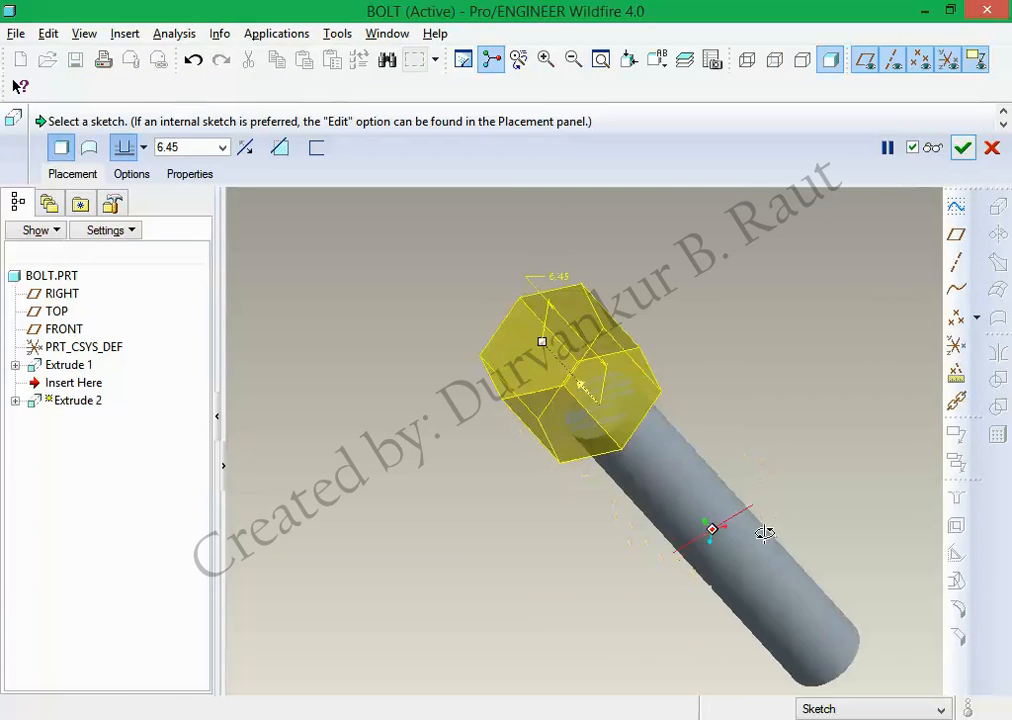
Look up the head height in the PDF and extrude the hexagonal bolt head to a depth of 4.
{"action": "key", "text": "alt+Tab"}
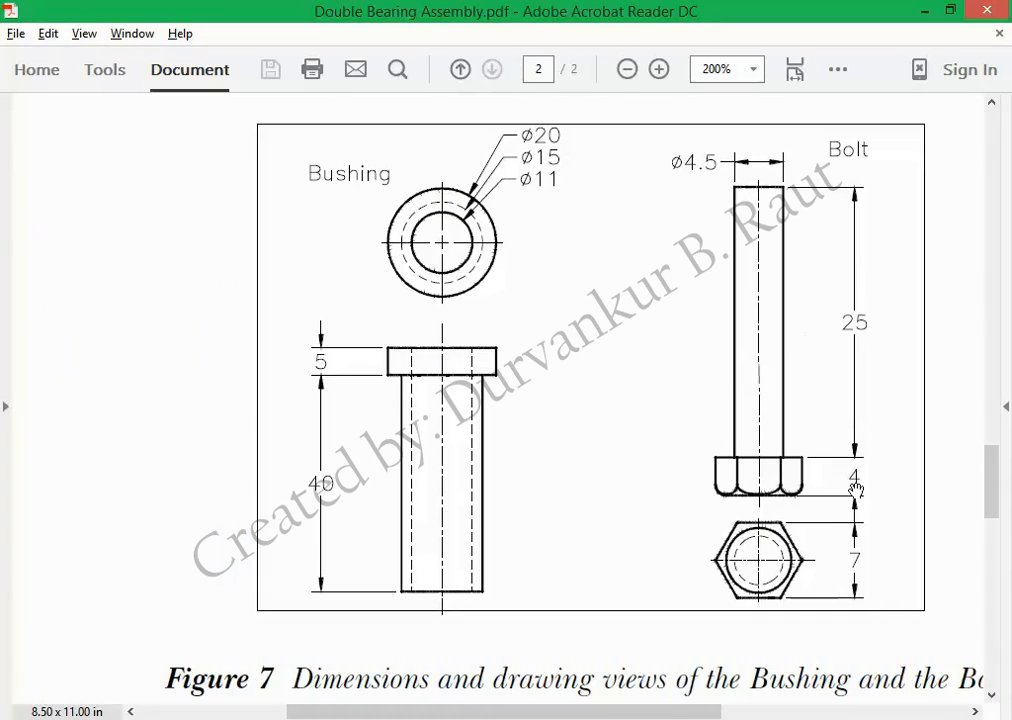
{"action": "key", "text": "alt+Tab"}
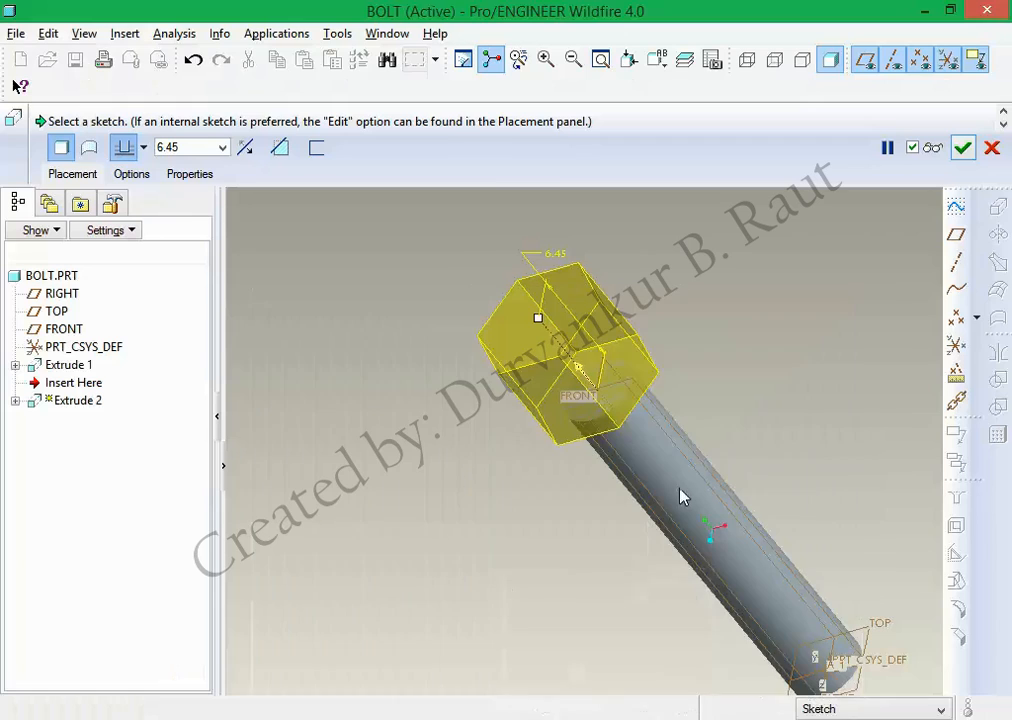
{"action": "double_click", "coordinate": [190, 153]}
{"action": "type", "text": "4"}
{"action": "key", "text": "Return"}
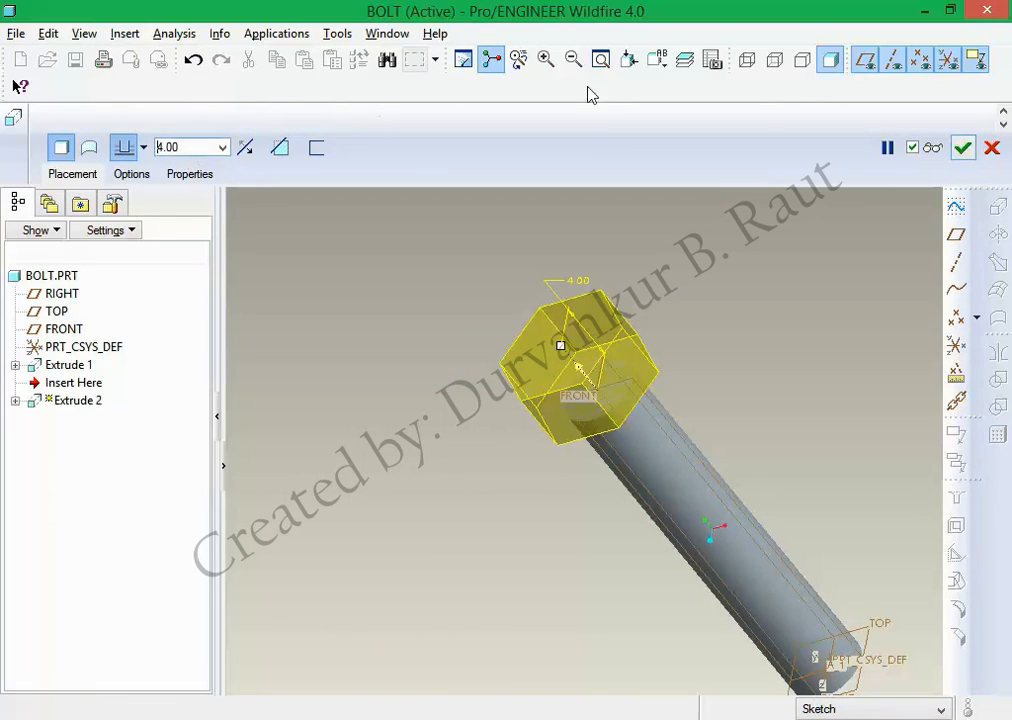
{"action": "left_click", "coordinate": [962, 147]}
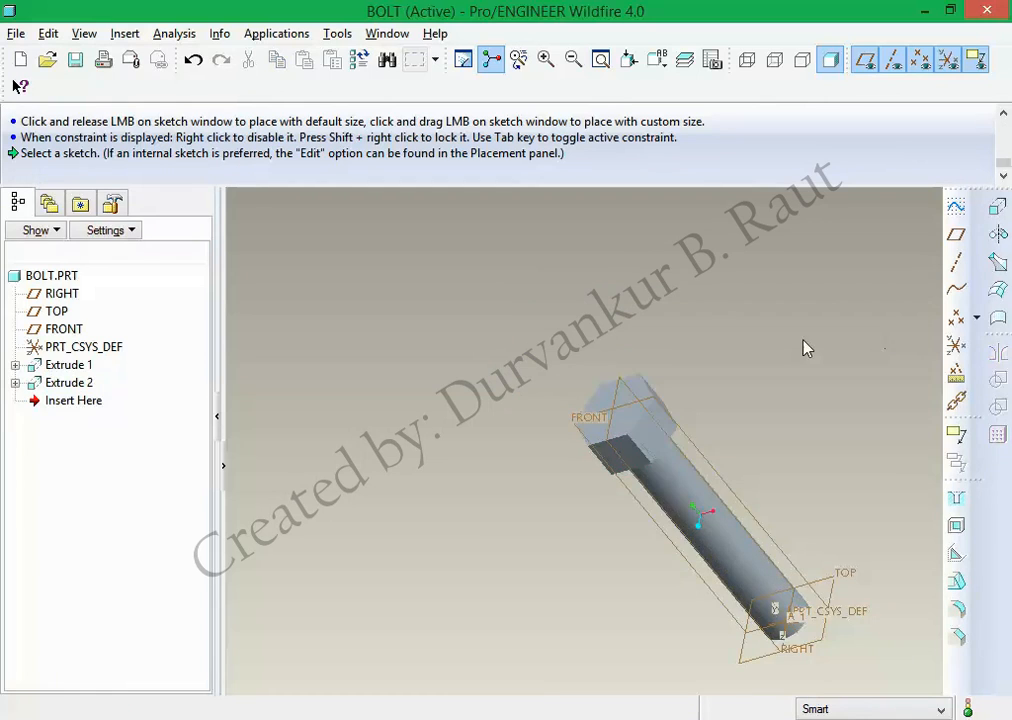
Save the finished bolt part in its default orientation and close its window.
{"action": "key", "text": "ctrl+d"}
{"action": "key", "text": "ctrl+s"}
{"action": "key", "text": "Return"}
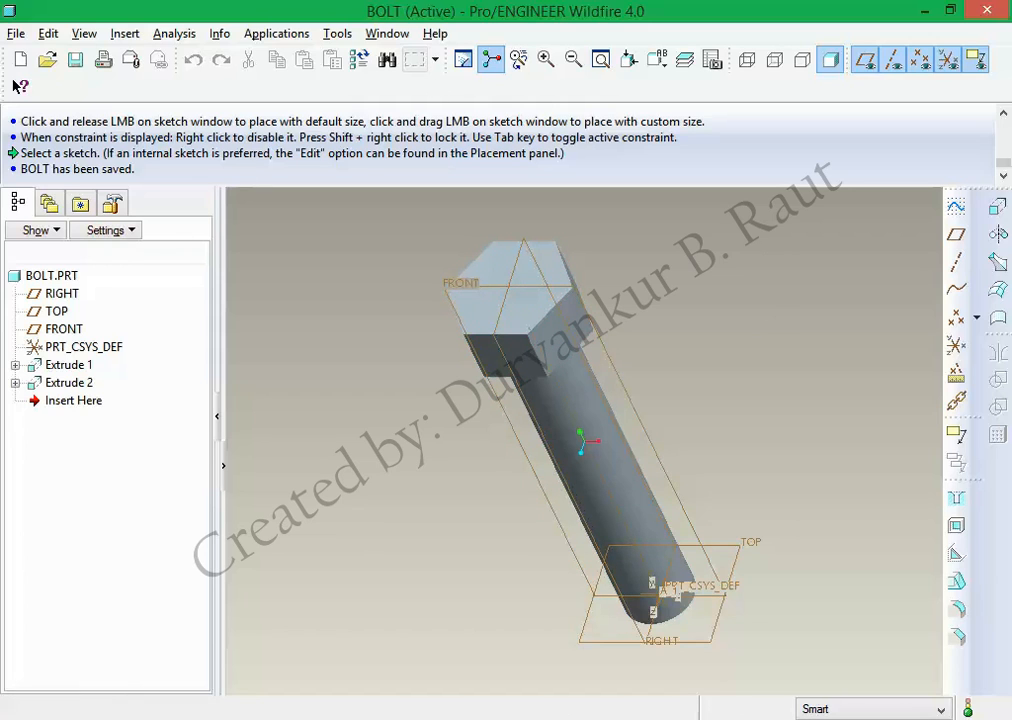
{"action": "key", "text": "alt+Tab"}
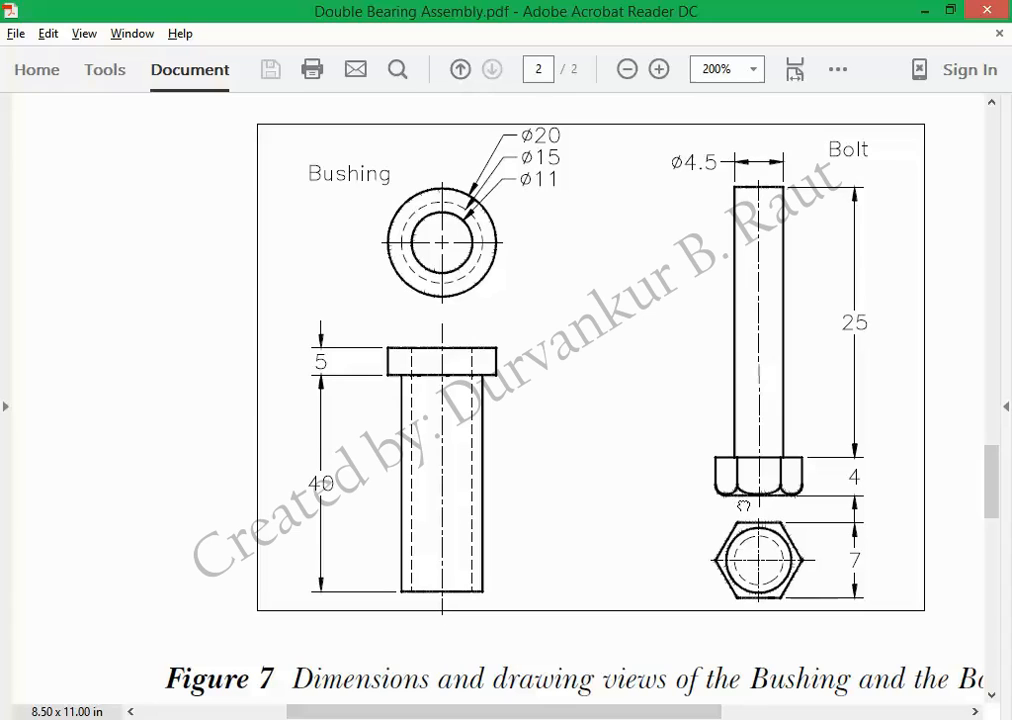
{"action": "left_click", "coordinate": [490, 719]}
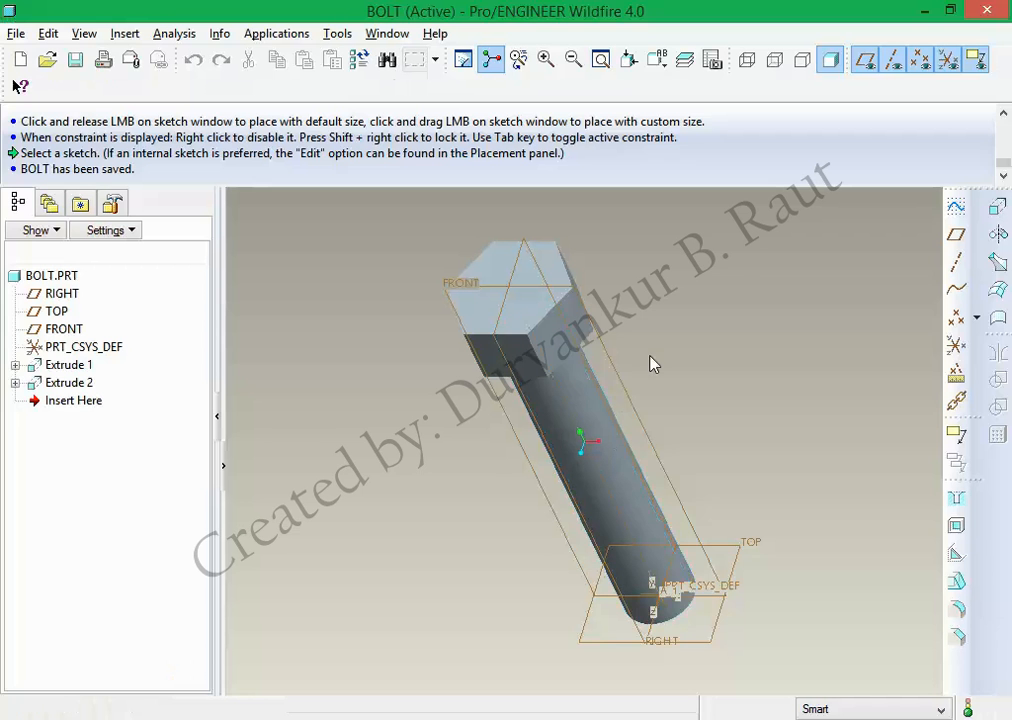
{"action": "scroll", "coordinate": [743, 305], "scroll_direction": "down", "scroll_amount": 3}
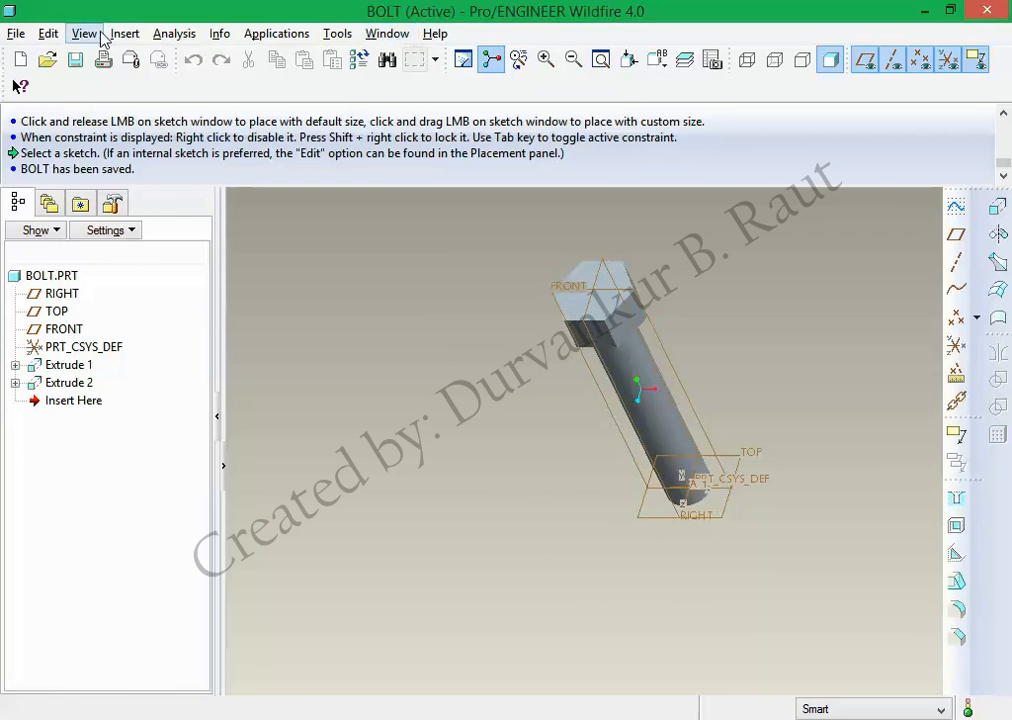
{"action": "left_click", "coordinate": [75, 60]}
{"action": "left_click", "coordinate": [355, 690]}
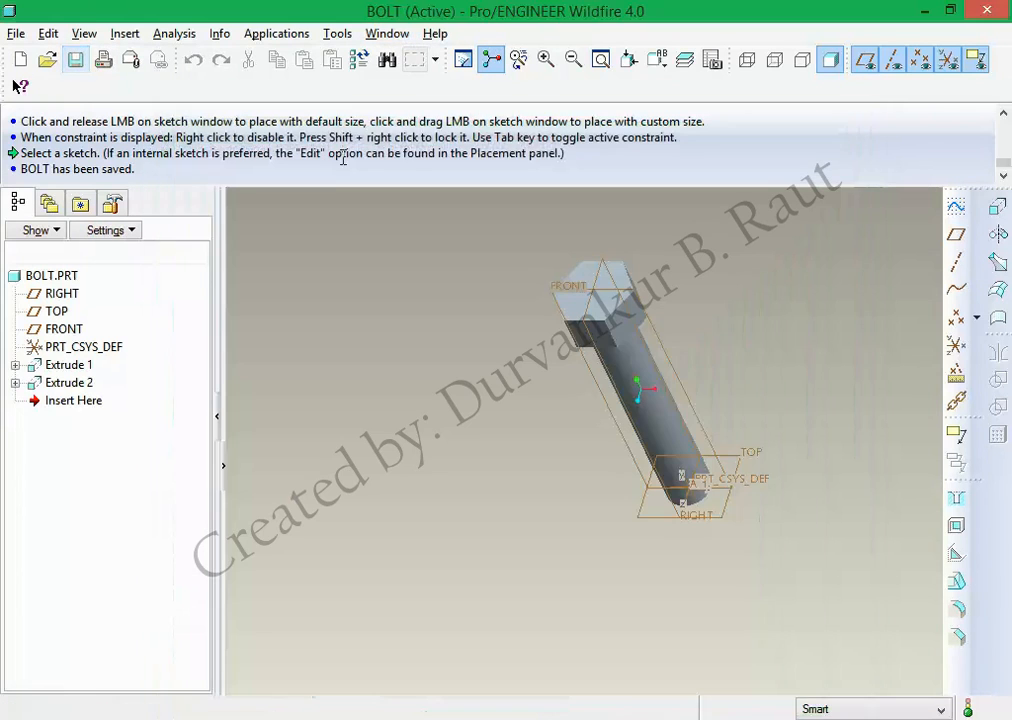
{"action": "left_click", "coordinate": [387, 33]}
{"action": "left_click", "coordinate": [407, 101]}
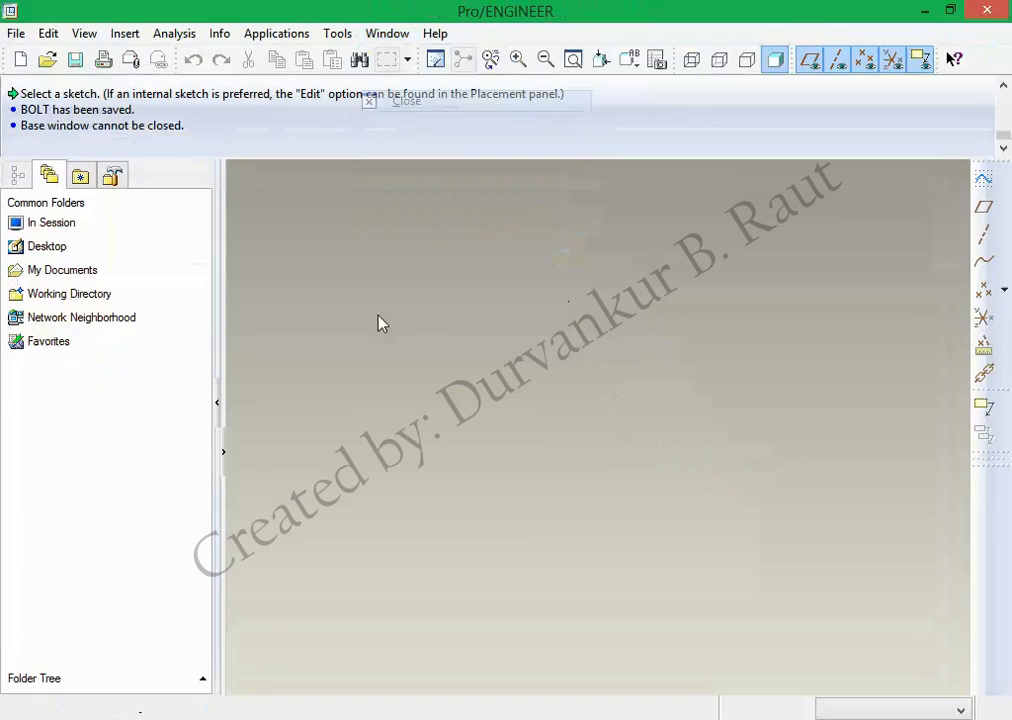
Start a new design assembly named dbl_brg without using the default template.
{"action": "left_click", "coordinate": [21, 60]}
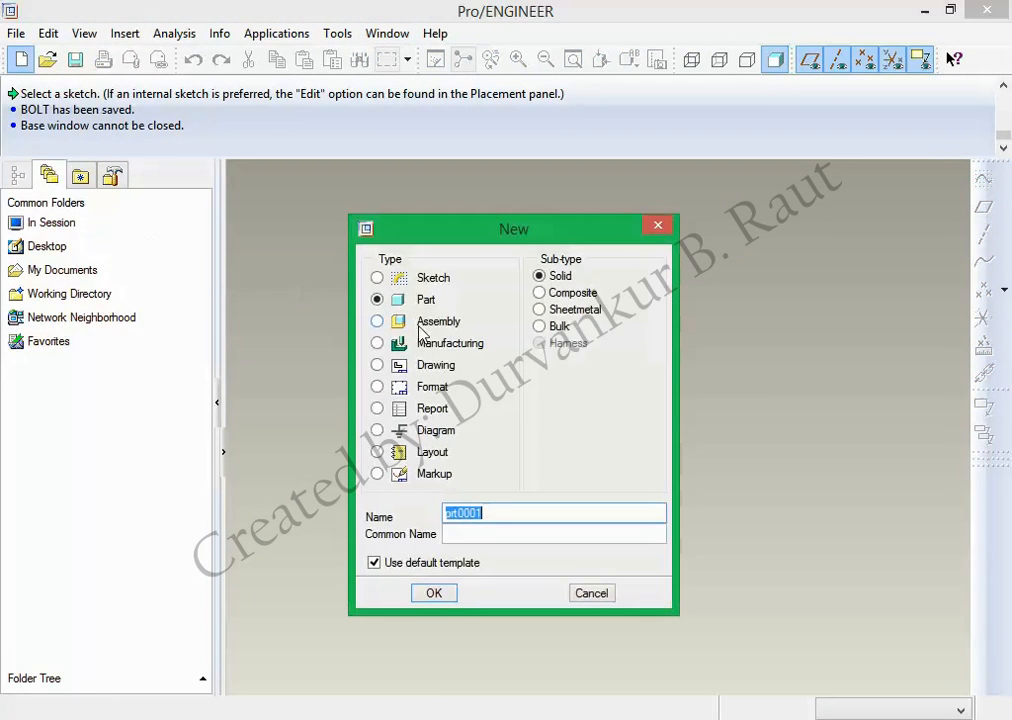
{"action": "left_click", "coordinate": [377, 321]}
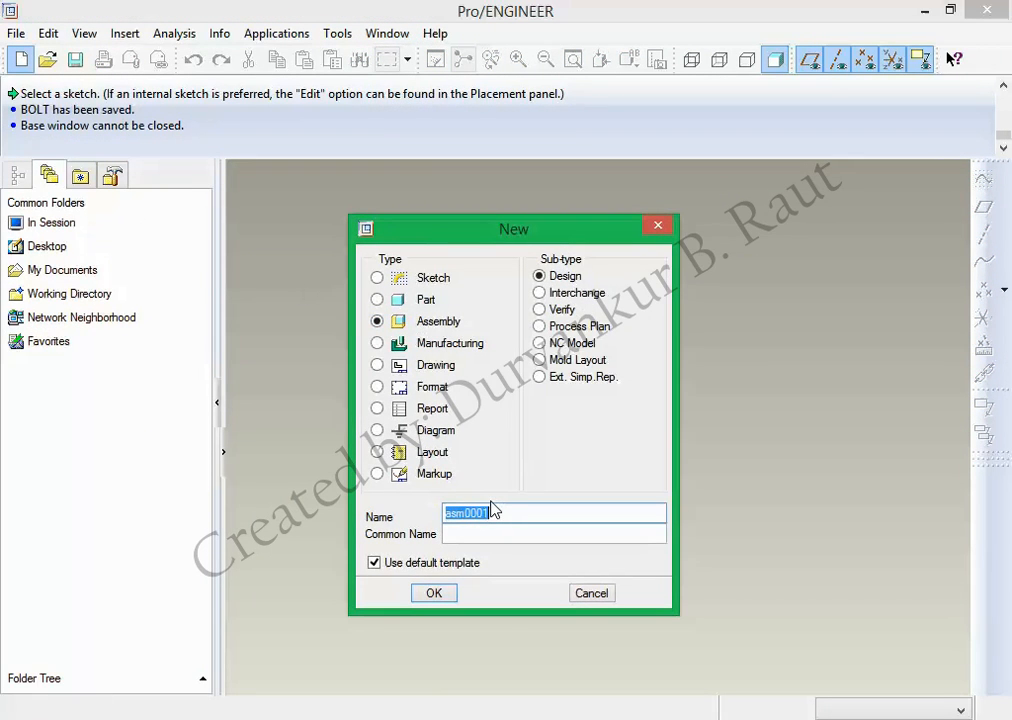
{"action": "type", "text": "b"}
{"action": "key", "text": "BackSpace"}
{"action": "type", "text": "dbl_brg"}
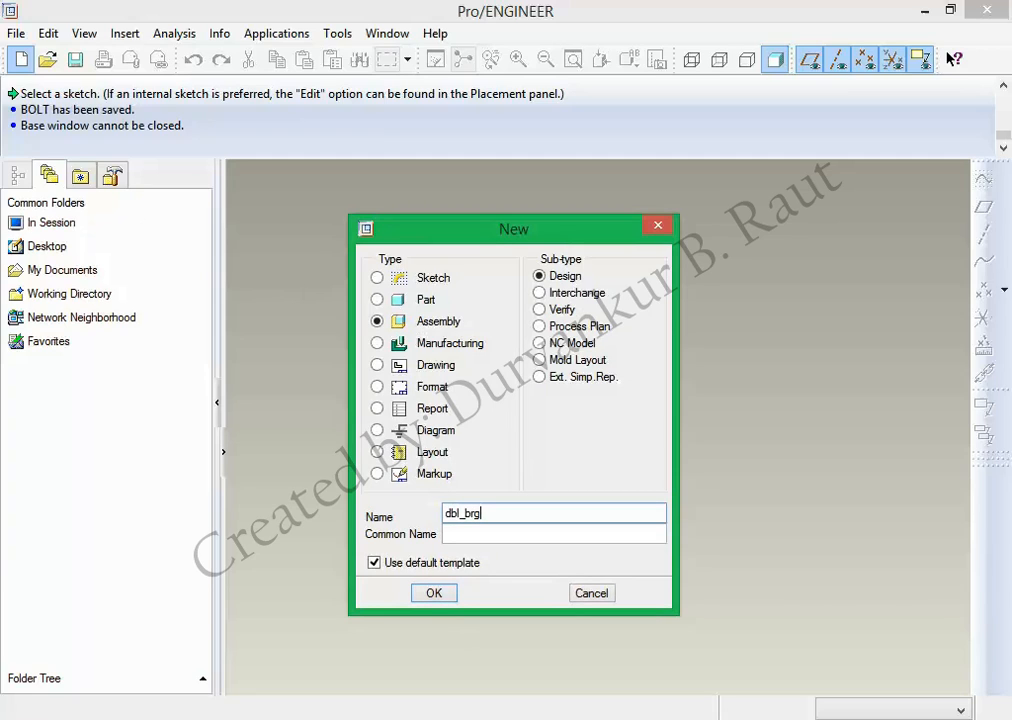
{"action": "left_click", "coordinate": [374, 564]}
{"action": "left_click", "coordinate": [374, 564]}
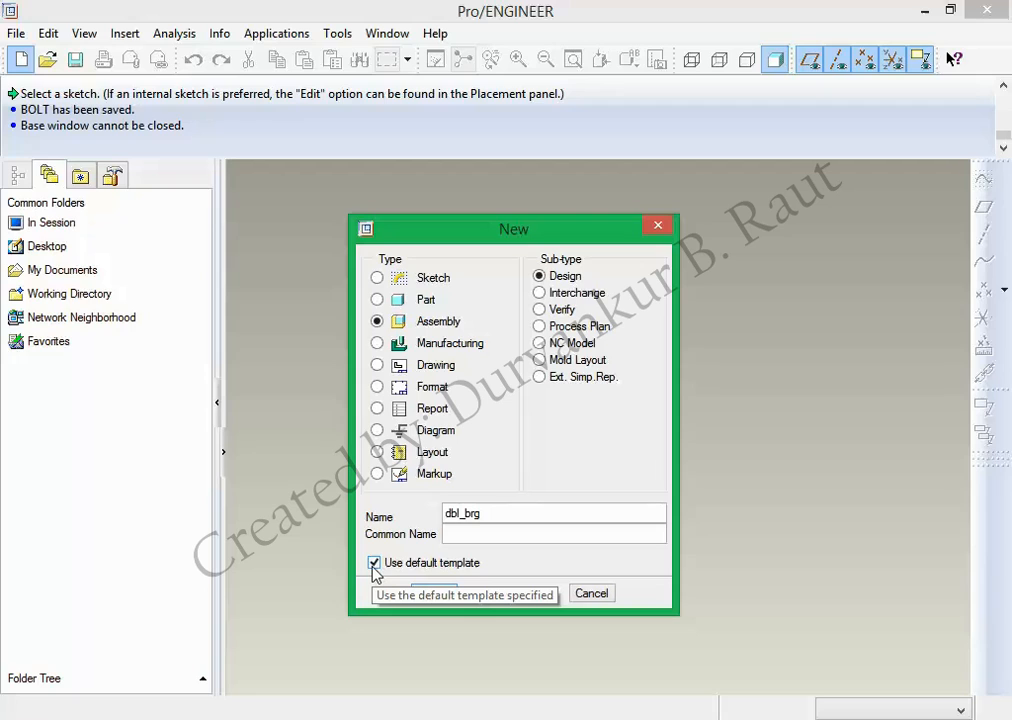
{"action": "left_click", "coordinate": [374, 564]}
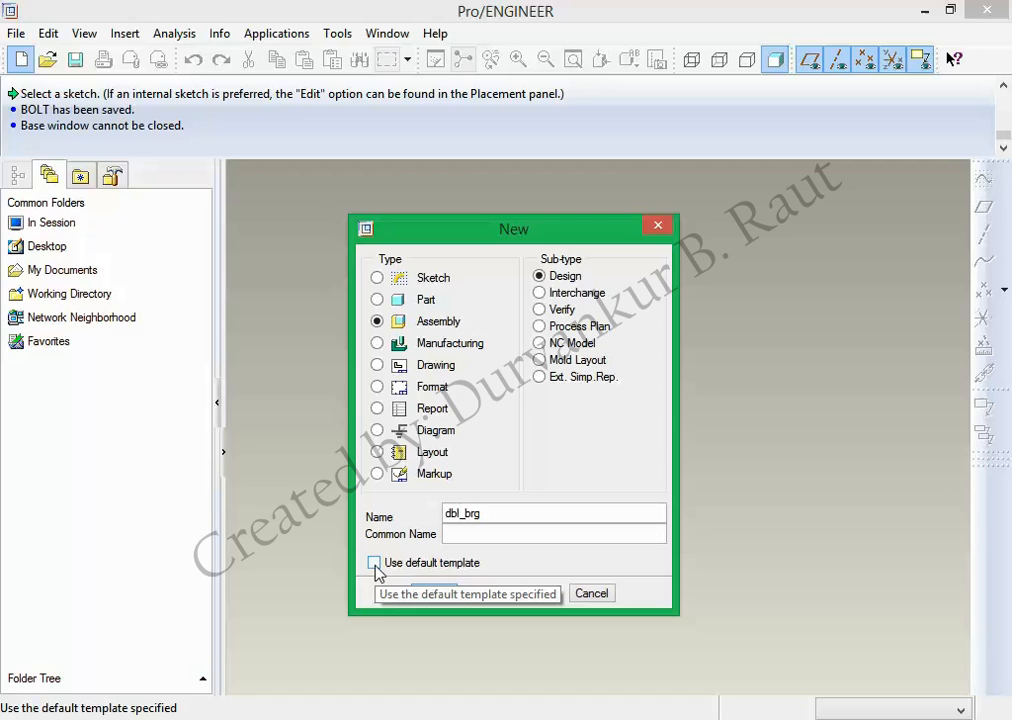
{"action": "left_click", "coordinate": [375, 564]}
{"action": "left_click", "coordinate": [375, 564]}
{"action": "left_click", "coordinate": [430, 594]}
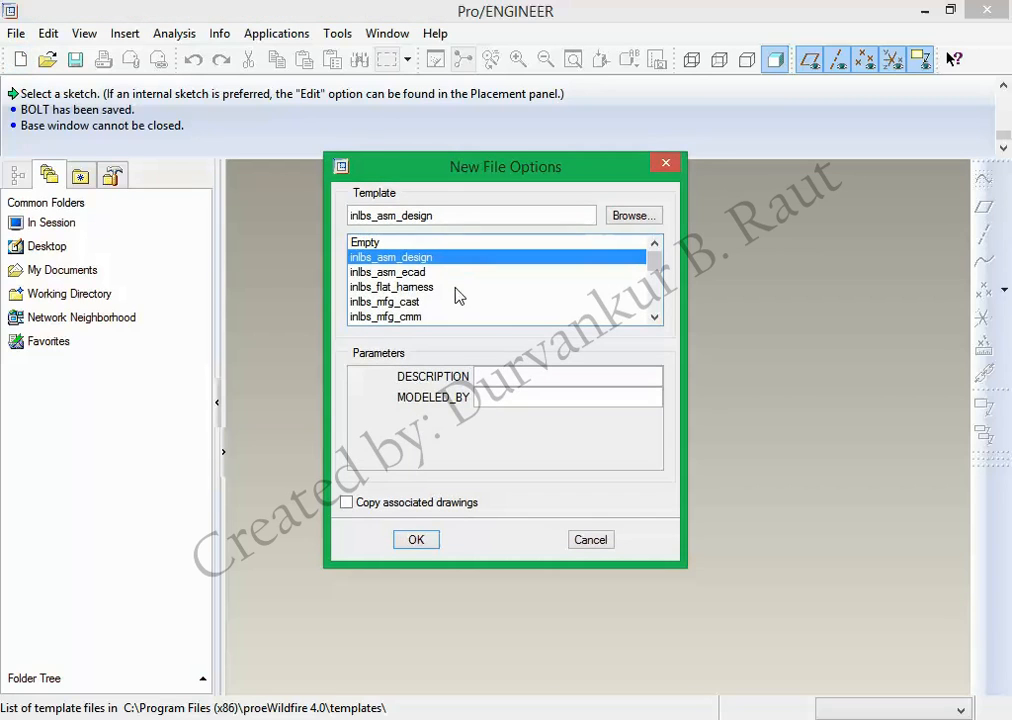
Choose the mmns_asm_design template and create the assembly.
{"action": "left_click", "coordinate": [655, 317]}
{"action": "left_click", "coordinate": [655, 317]}
{"action": "left_click", "coordinate": [655, 317]}
{"action": "left_click", "coordinate": [655, 317]}
{"action": "left_click", "coordinate": [655, 317]}
{"action": "left_click", "coordinate": [655, 317]}
{"action": "left_click", "coordinate": [655, 317]}
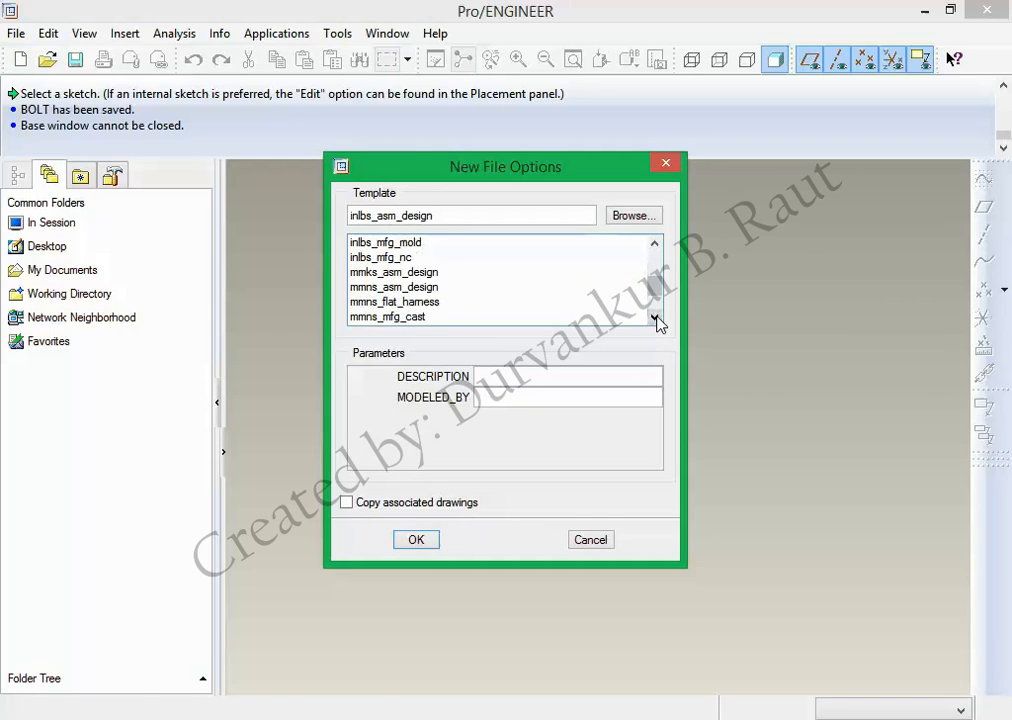
{"action": "left_click", "coordinate": [398, 289]}
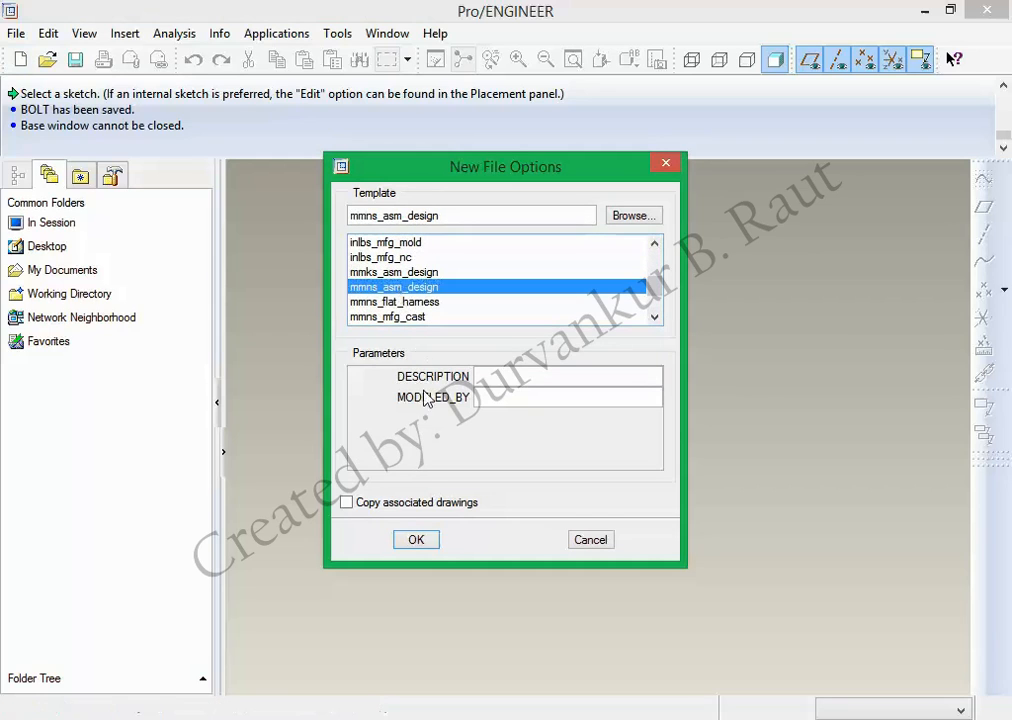
{"action": "left_click", "coordinate": [426, 546]}
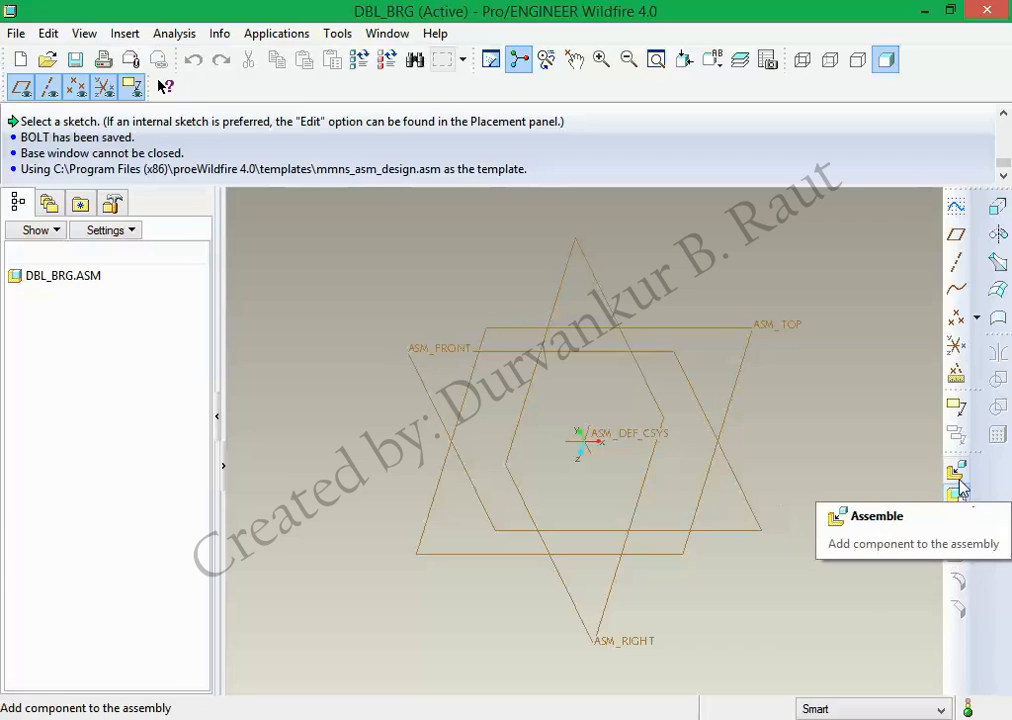
Consult the assembly overview on page 1 of the PDF and bring base.prt into the assembly as the first component.
{"action": "left_click", "coordinate": [957, 469]}
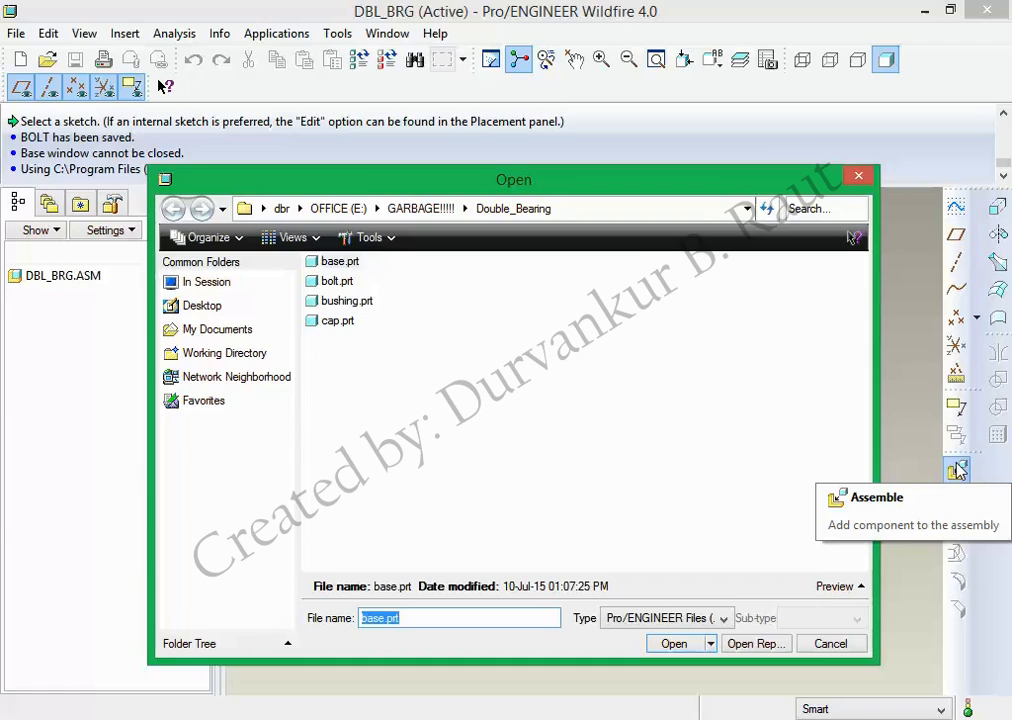
{"action": "left_click", "coordinate": [340, 264]}
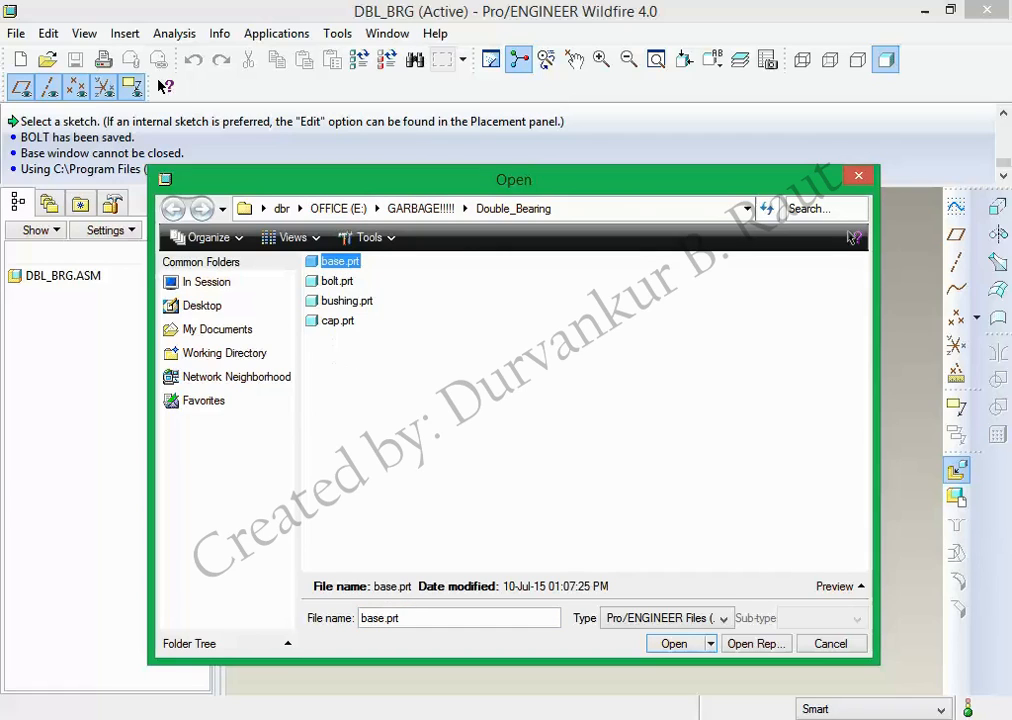
{"action": "key", "text": "alt+Tab"}
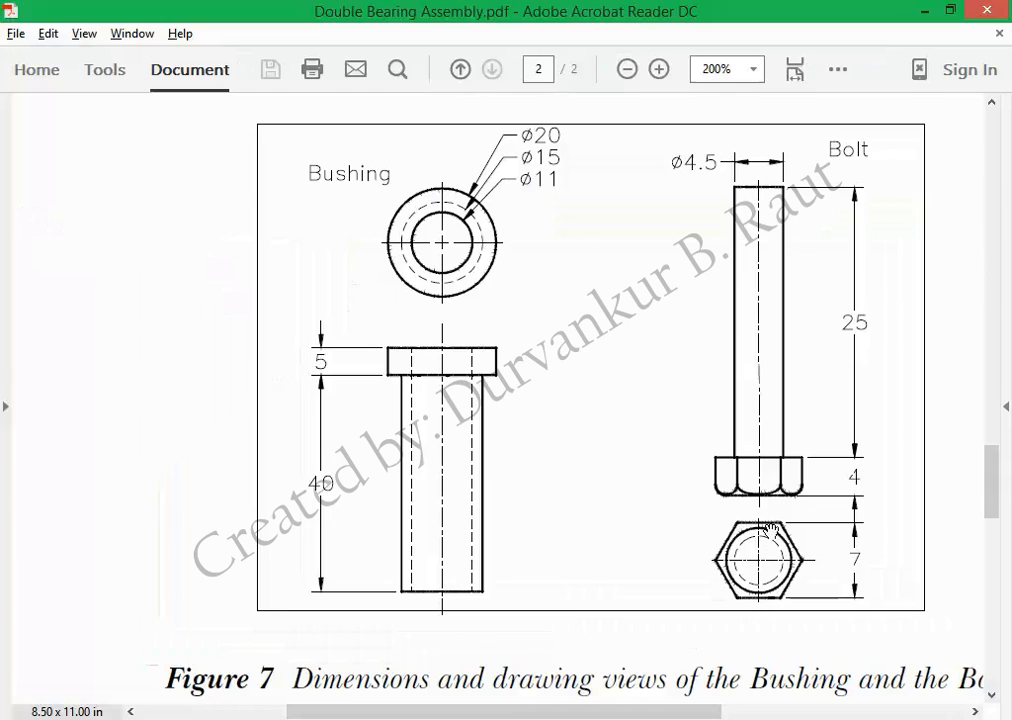
{"action": "scroll", "coordinate": [783, 499], "scroll_direction": "up", "scroll_amount": 5}
{"action": "scroll", "coordinate": [783, 499], "scroll_direction": "up", "scroll_amount": 10}
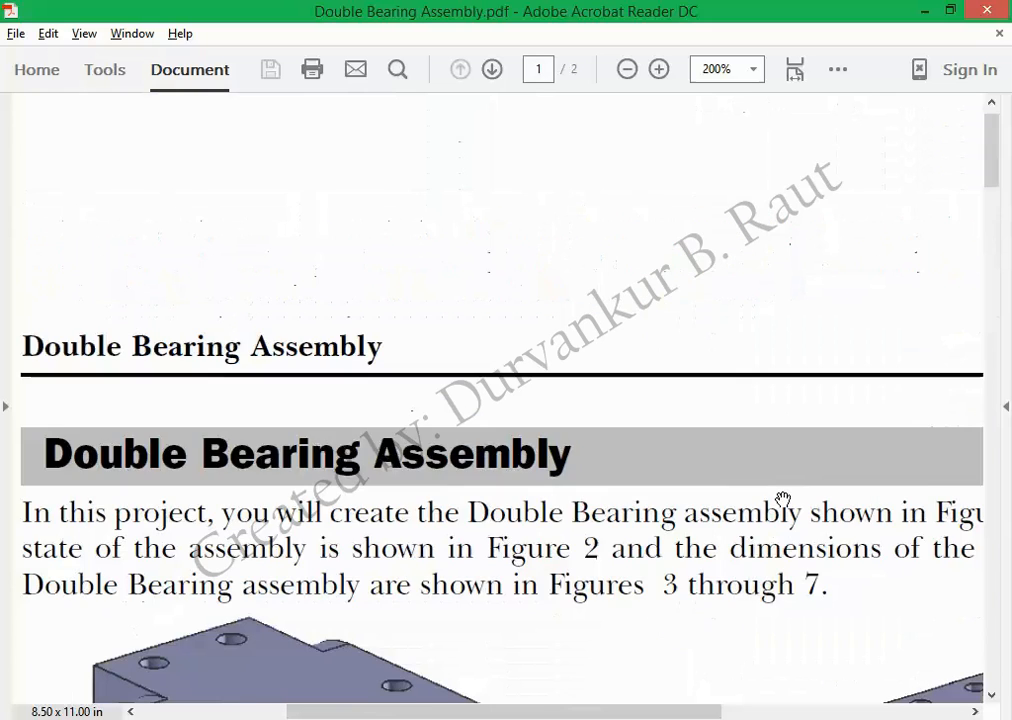
{"action": "scroll", "coordinate": [783, 499], "scroll_direction": "down", "scroll_amount": 4}
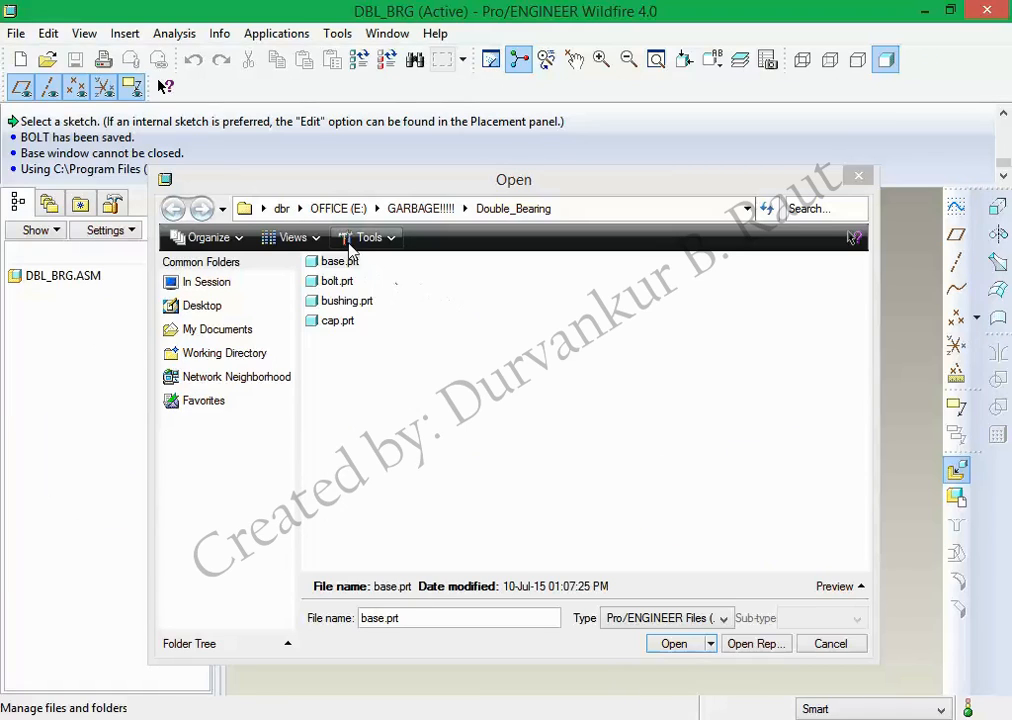
{"action": "left_click", "coordinate": [345, 262]}
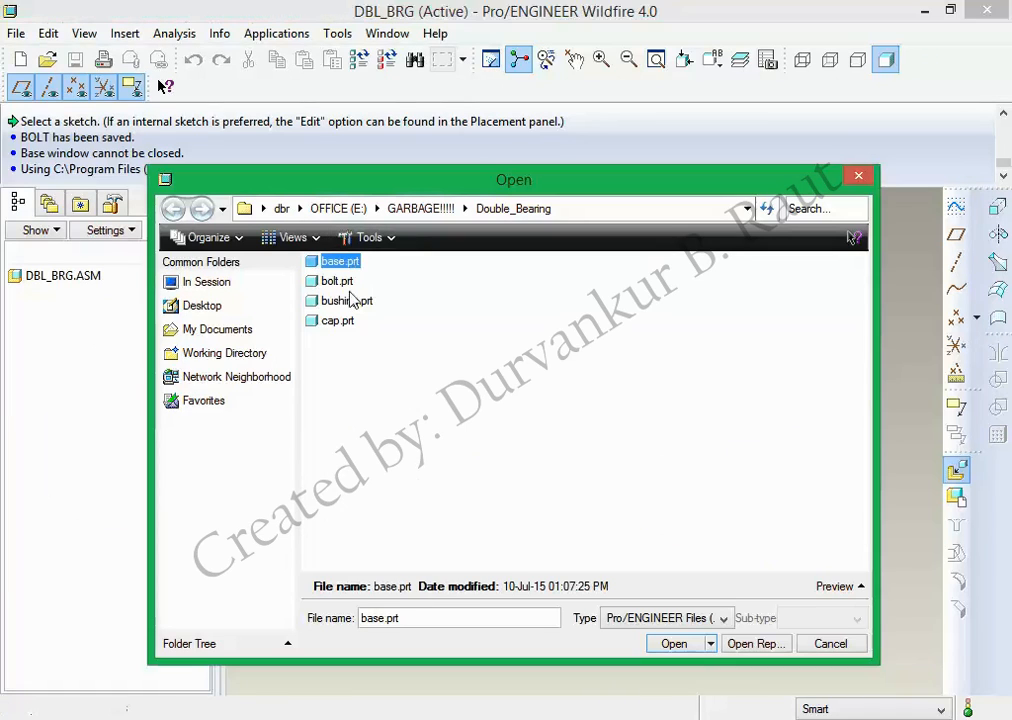
{"action": "left_click", "coordinate": [674, 644]}
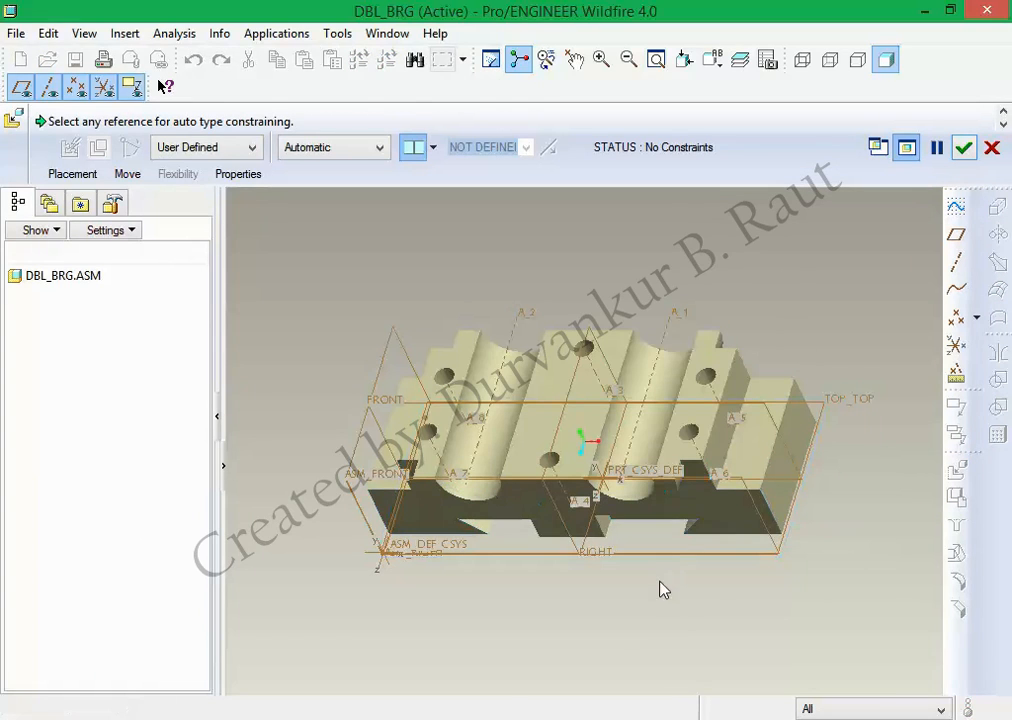
{"action": "scroll", "coordinate": [660, 589], "scroll_direction": "up", "scroll_amount": 2}
{"action": "scroll", "coordinate": [660, 589], "scroll_direction": "down", "scroll_amount": 4}
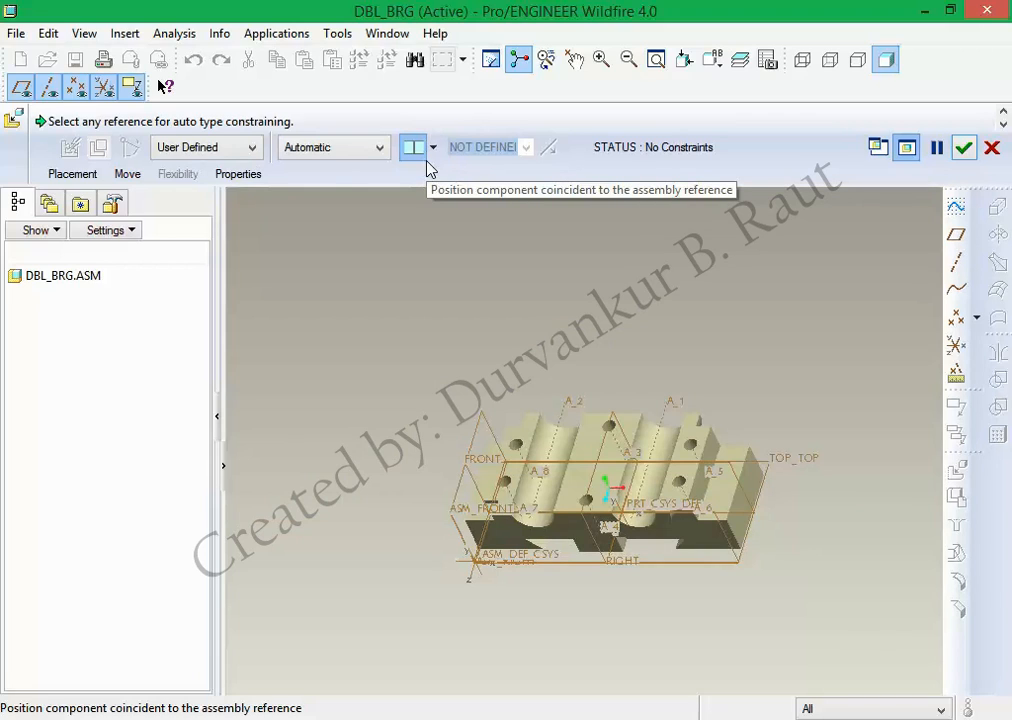
Fully constrain the base in the assembly with the Default constraint and accept its placement.
{"action": "left_click", "coordinate": [377, 149]}
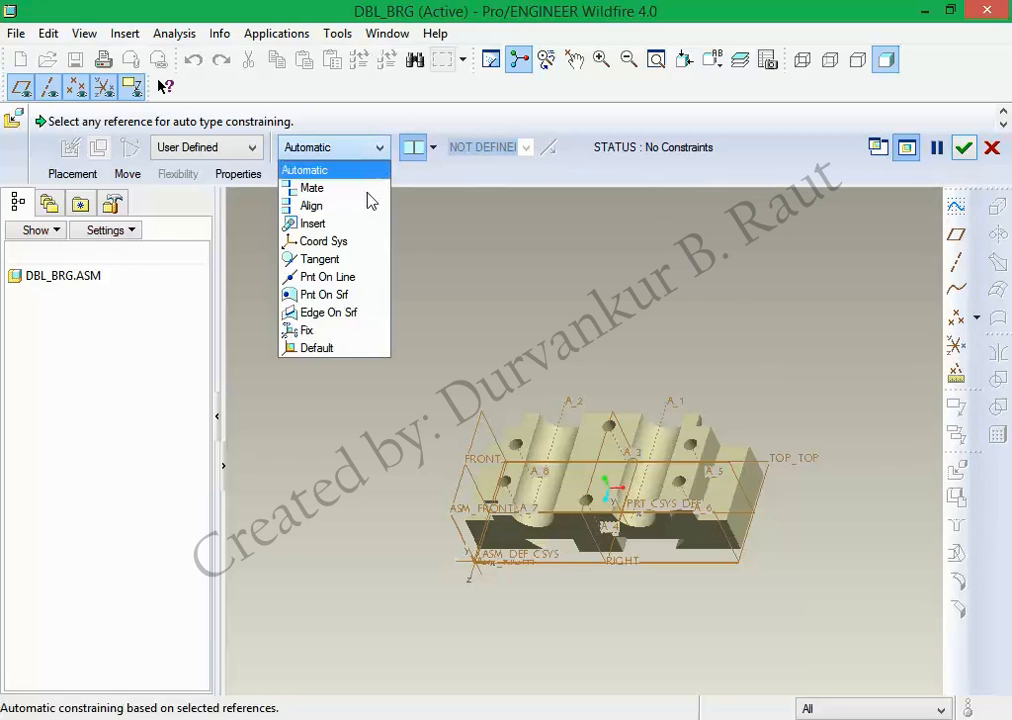
{"action": "left_click", "coordinate": [341, 349]}
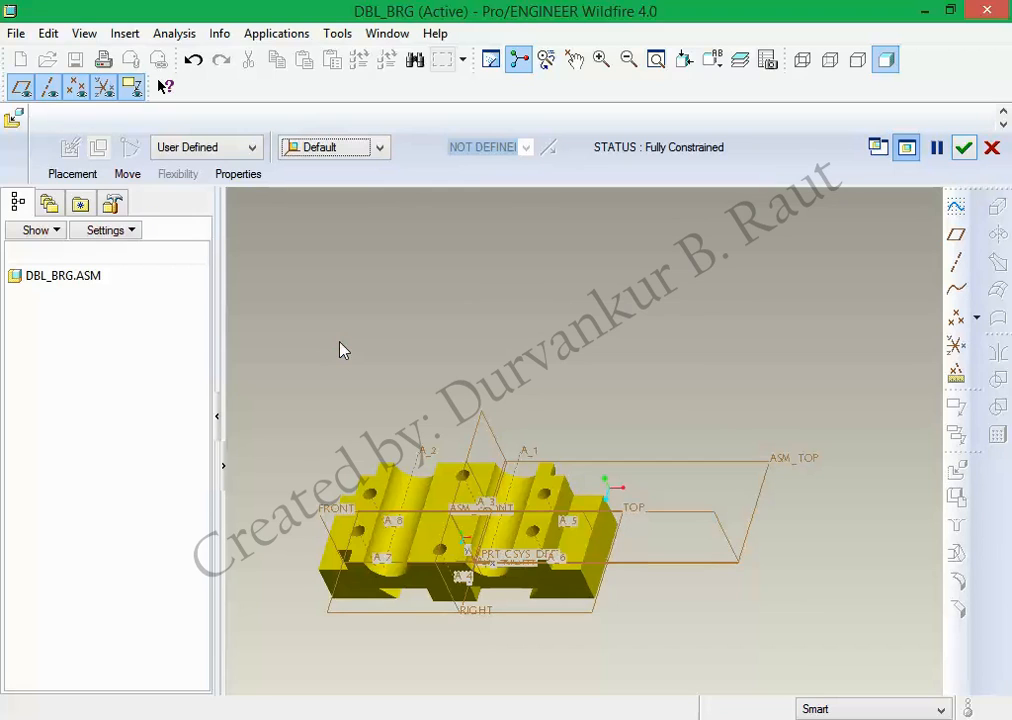
{"action": "left_click", "coordinate": [965, 149]}
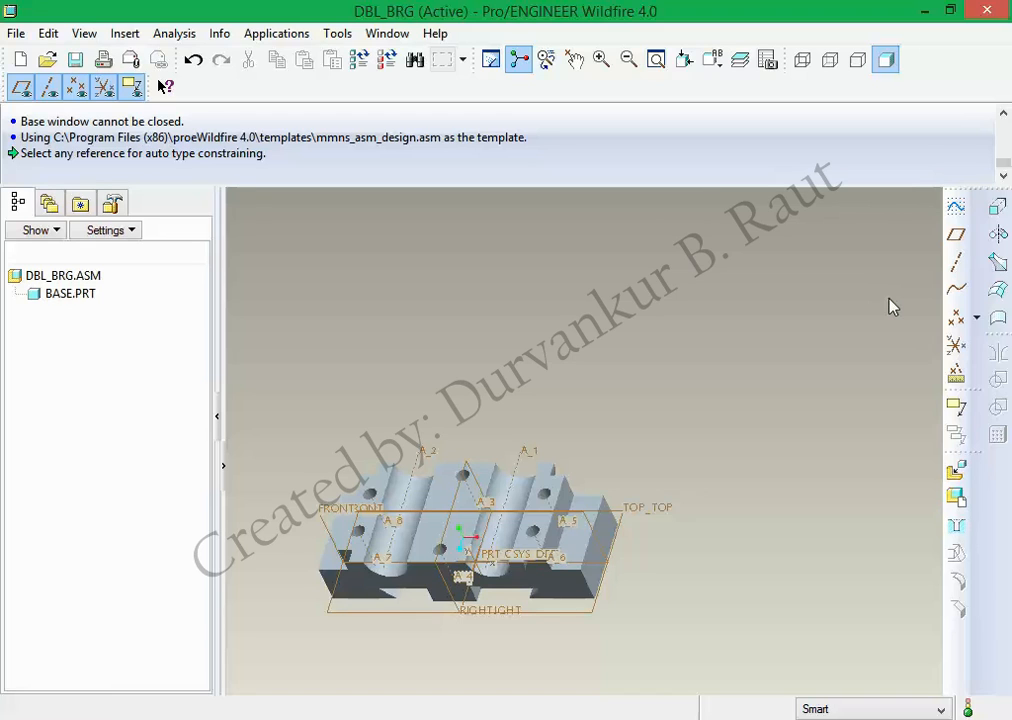
Bring cap.prt into the assembly as the second component.
{"action": "left_click", "coordinate": [957, 470]}
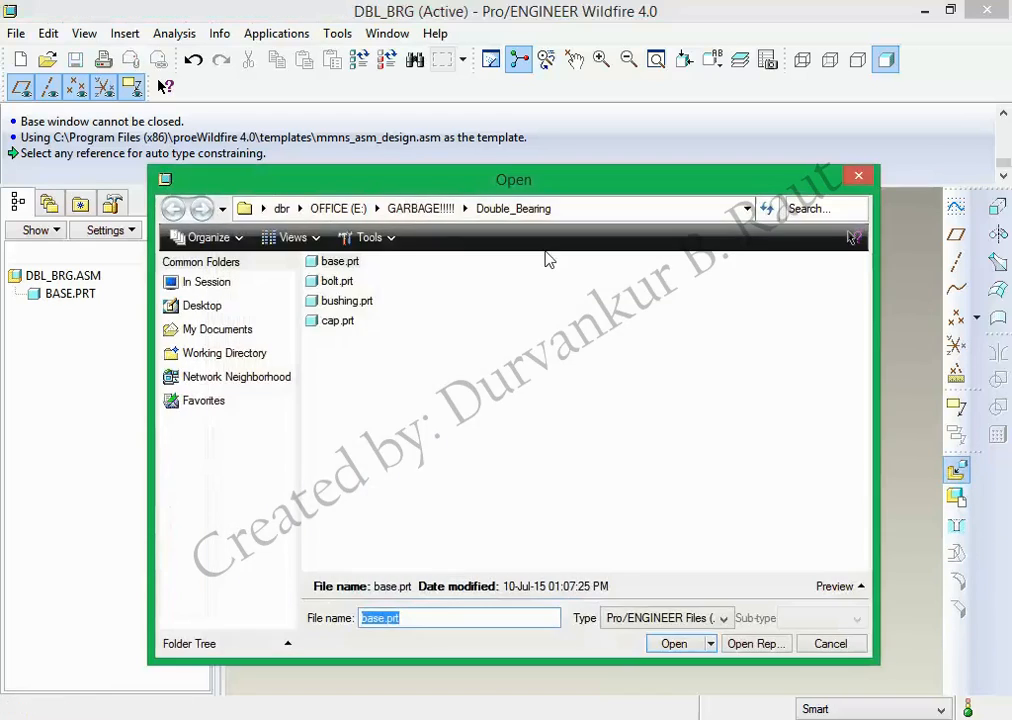
{"action": "left_click", "coordinate": [340, 322]}
{"action": "left_click", "coordinate": [674, 643]}
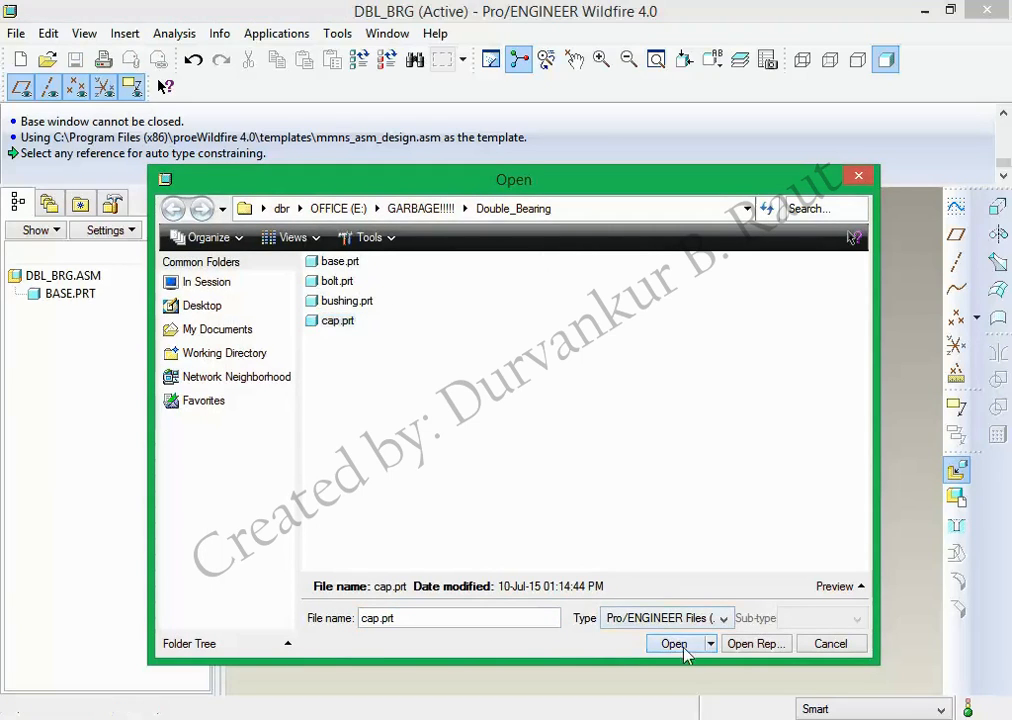
Examine the faces and hole axes of the base and the cap that can serve as placement references.
{"action": "scroll", "coordinate": [619, 589], "scroll_direction": "up", "scroll_amount": 4}
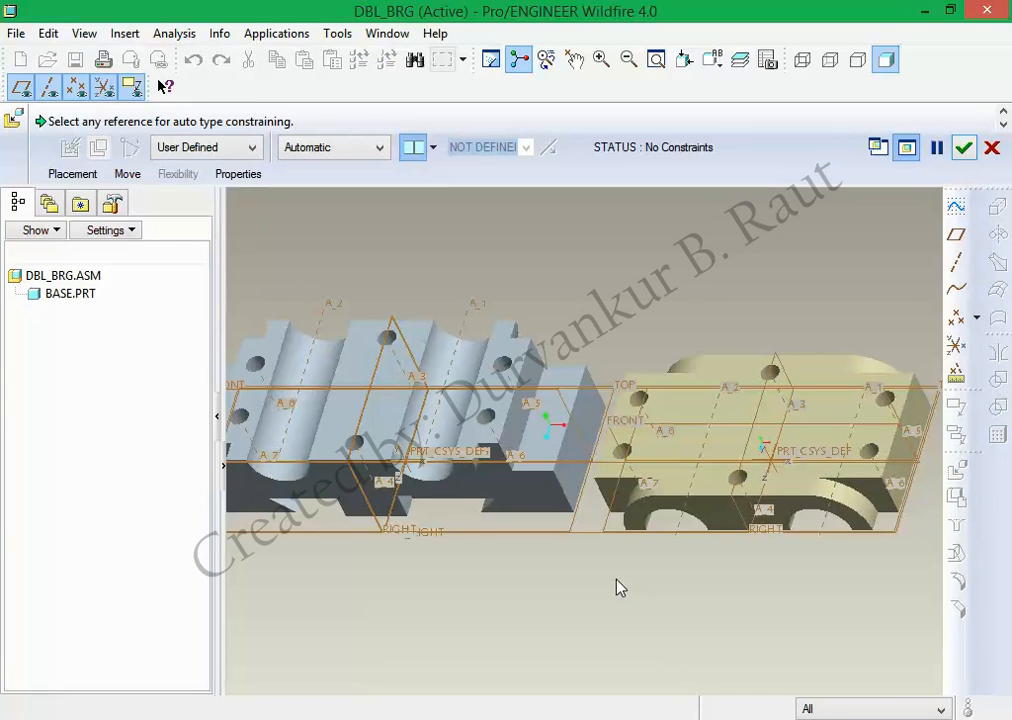
{"action": "scroll", "coordinate": [619, 589], "scroll_direction": "down", "scroll_amount": 2}
{"action": "middle_click_drag", "start_coordinate": [617, 590], "coordinate": [686, 472]}
{"action": "scroll", "coordinate": [686, 472], "scroll_direction": "up", "scroll_amount": 5}
{"action": "scroll", "coordinate": [738, 486], "scroll_direction": "down", "scroll_amount": 4}
{"action": "middle_click_drag", "start_coordinate": [739, 481], "coordinate": [575, 516]}
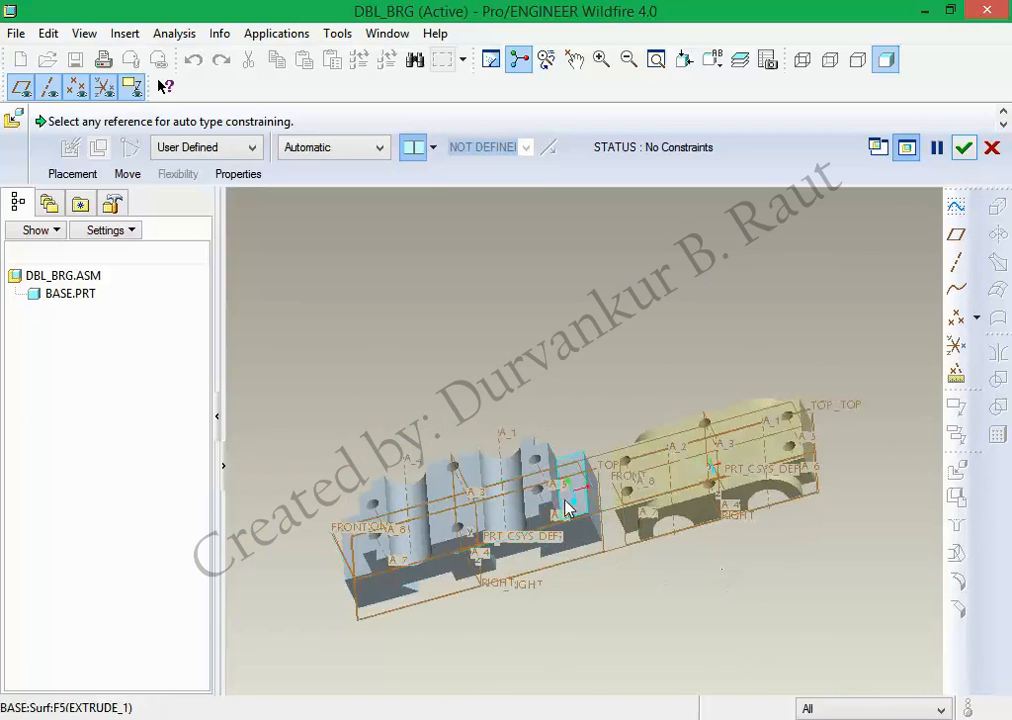
{"action": "scroll", "coordinate": [572, 515], "scroll_direction": "up", "scroll_amount": 5}
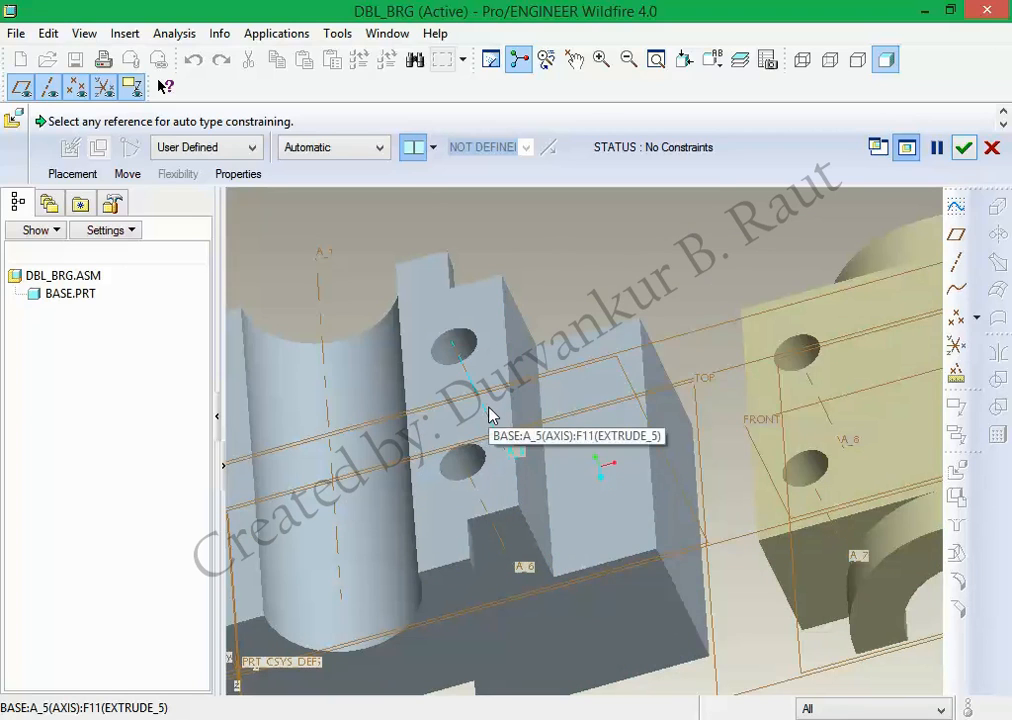
{"action": "scroll", "coordinate": [593, 412], "scroll_direction": "down", "scroll_amount": 3}
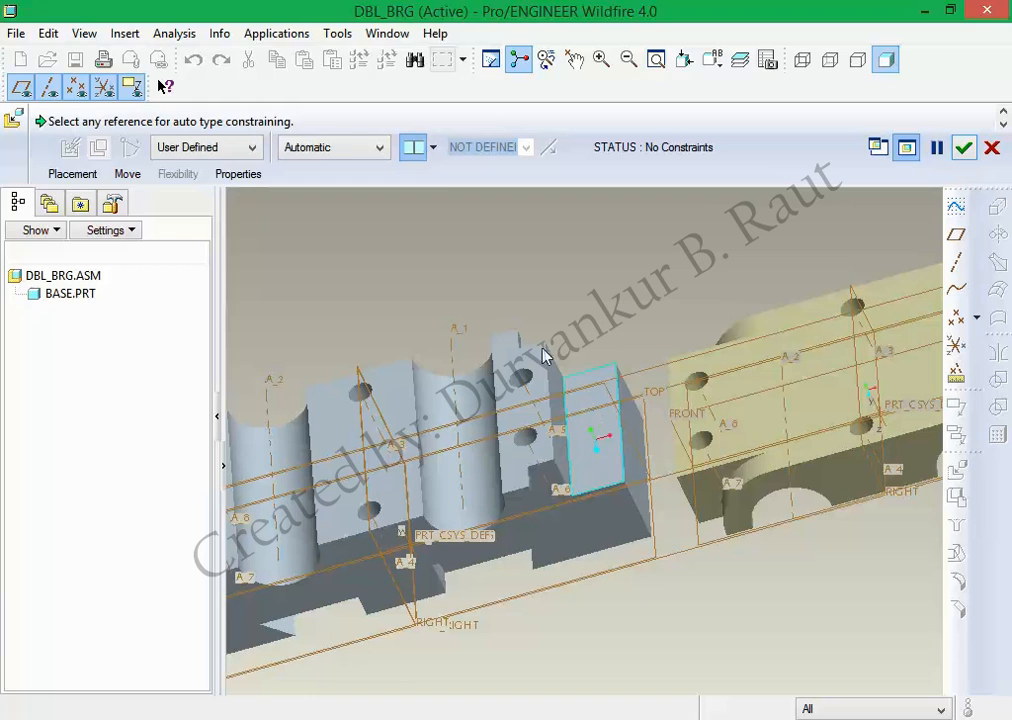
Mate the cap's flat underside coincident with the base's flat top face between the bearing bores.
{"action": "left_click", "coordinate": [90, 176]}
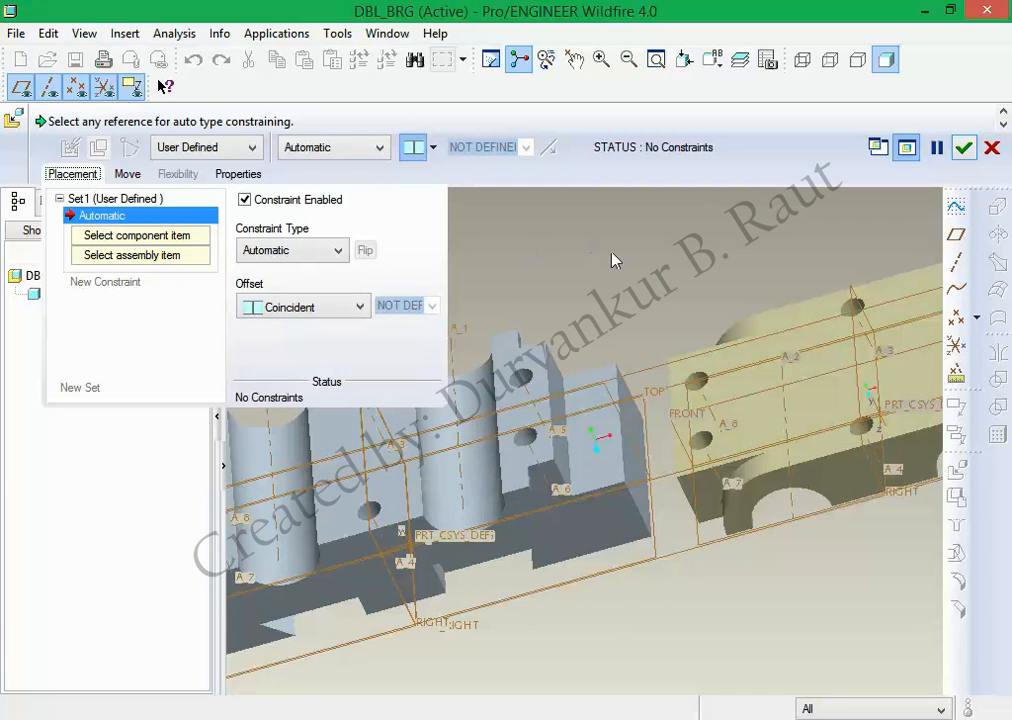
{"action": "scroll", "coordinate": [662, 265], "scroll_direction": "up", "scroll_amount": 2}
{"action": "scroll", "coordinate": [860, 480], "scroll_direction": "up", "scroll_amount": 2}
{"action": "middle_click_drag", "start_coordinate": [861, 454], "coordinate": [775, 348]}
{"action": "scroll", "coordinate": [773, 363], "scroll_direction": "down", "scroll_amount": 5}
{"action": "left_click", "coordinate": [885, 506]}
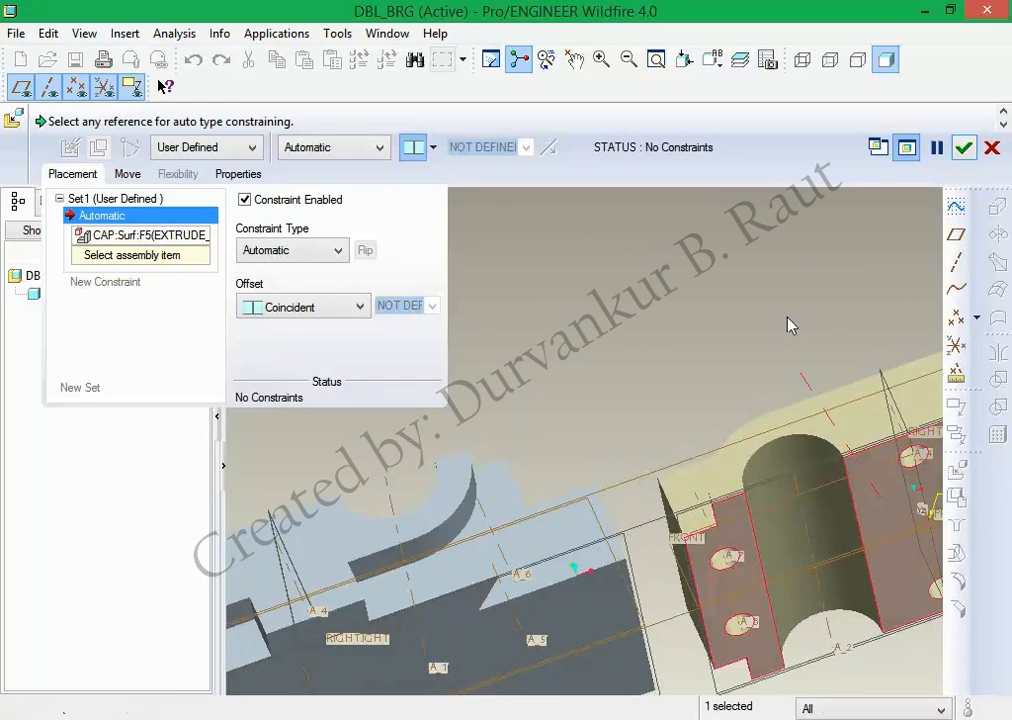
{"action": "scroll", "coordinate": [802, 357], "scroll_direction": "up", "scroll_amount": 4}
{"action": "middle_click_drag", "start_coordinate": [802, 357], "coordinate": [680, 457]}
{"action": "left_click", "coordinate": [542, 444]}
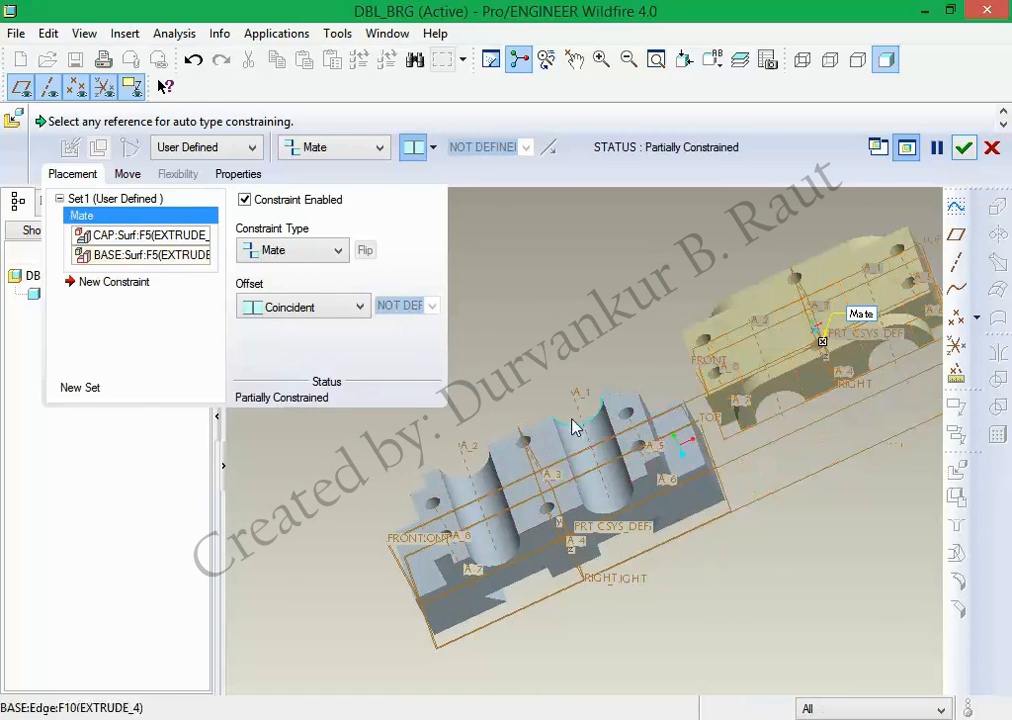
Slide and rotate the partially constrained cap over the base within the plane of the mated faces.
{"action": "middle_click_drag", "start_coordinate": [607, 338], "coordinate": [593, 312]}
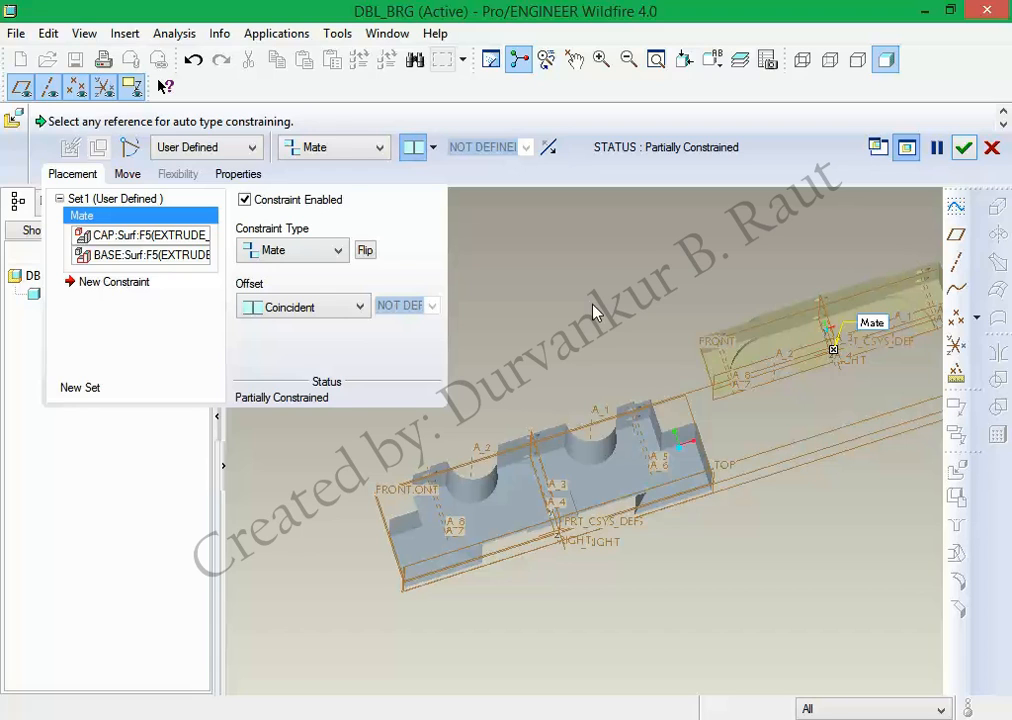
{"action": "middle_click_drag", "start_coordinate": [815, 445], "coordinate": [781, 573]}
{"action": "right_click_drag", "start_coordinate": [778, 566], "coordinate": [480, 661], "text": "ctrl+alt"}
{"action": "middle_click_drag", "start_coordinate": [818, 484], "coordinate": [782, 538], "text": "ctrl+alt"}
{"action": "right_click_drag", "start_coordinate": [655, 595], "coordinate": [764, 438], "text": "ctrl+alt"}
{"action": "middle_click_drag", "start_coordinate": [764, 438], "coordinate": [791, 481]}
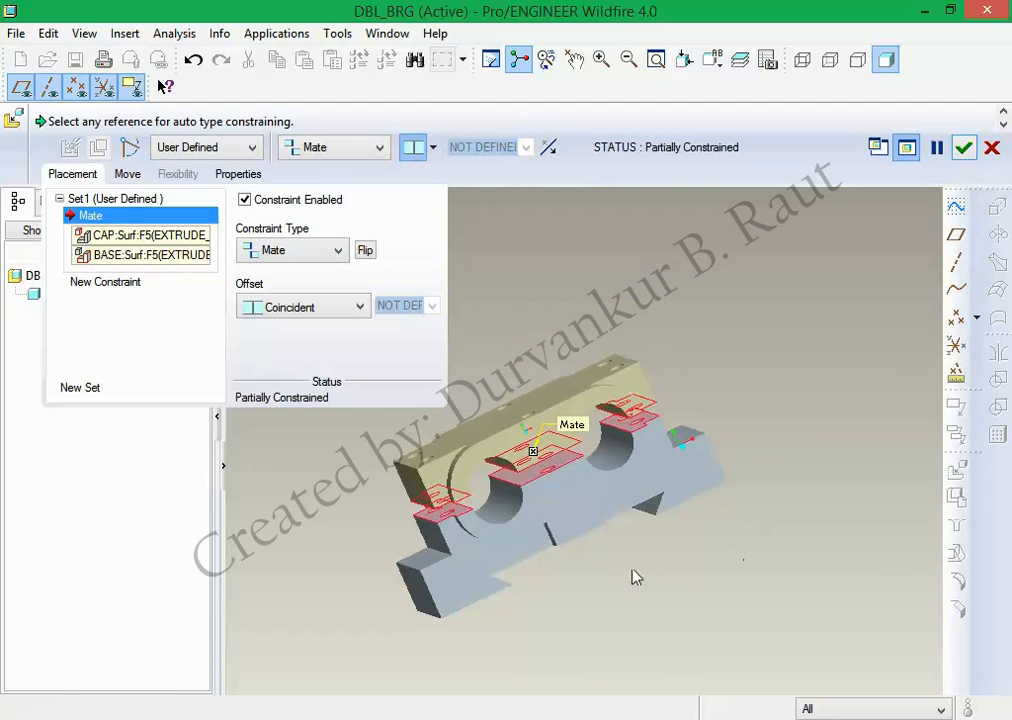
{"action": "right_click_drag", "start_coordinate": [716, 538], "coordinate": [638, 553], "text": "ctrl+alt"}
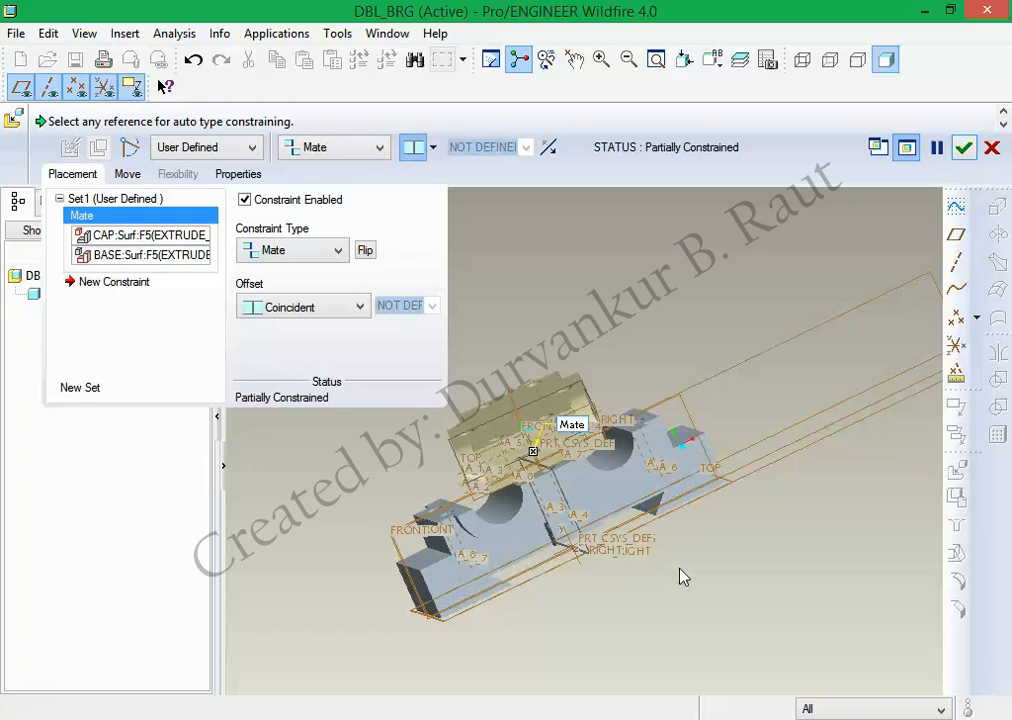
{"action": "middle_click_drag", "start_coordinate": [680, 577], "coordinate": [626, 532]}
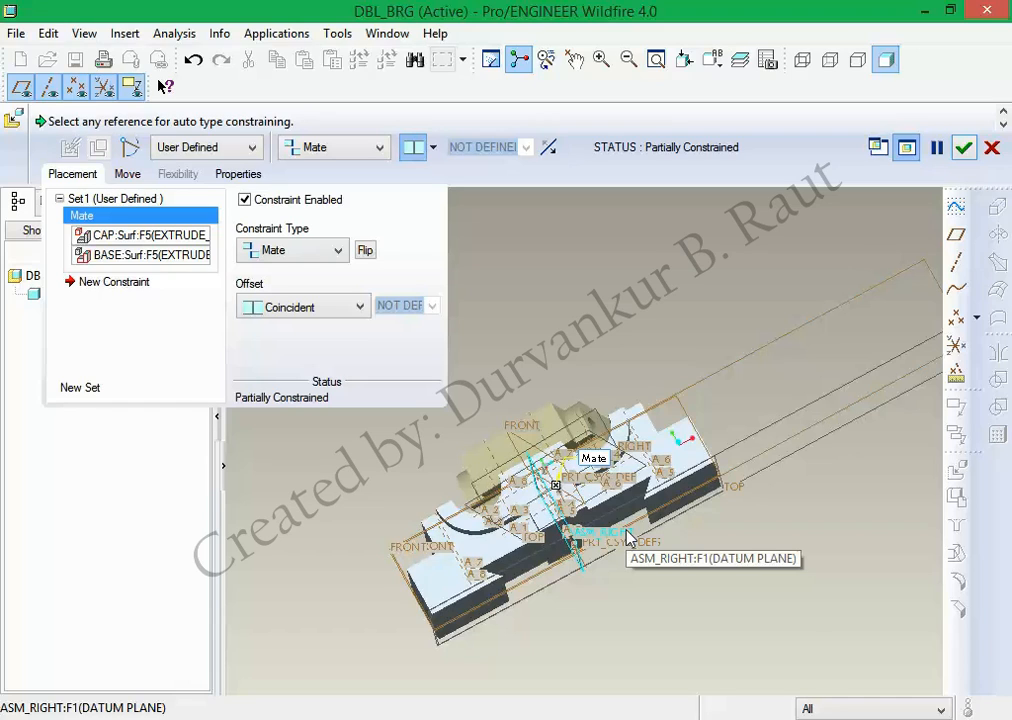
{"action": "middle_click", "coordinate": [627, 538]}
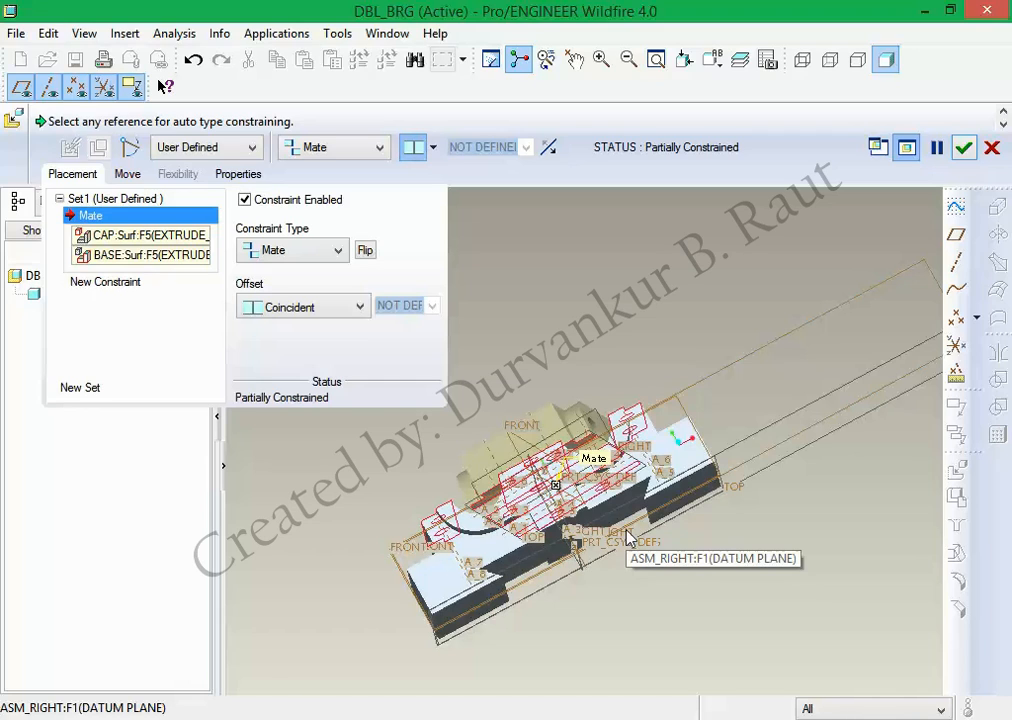
{"action": "middle_click", "coordinate": [627, 538]}
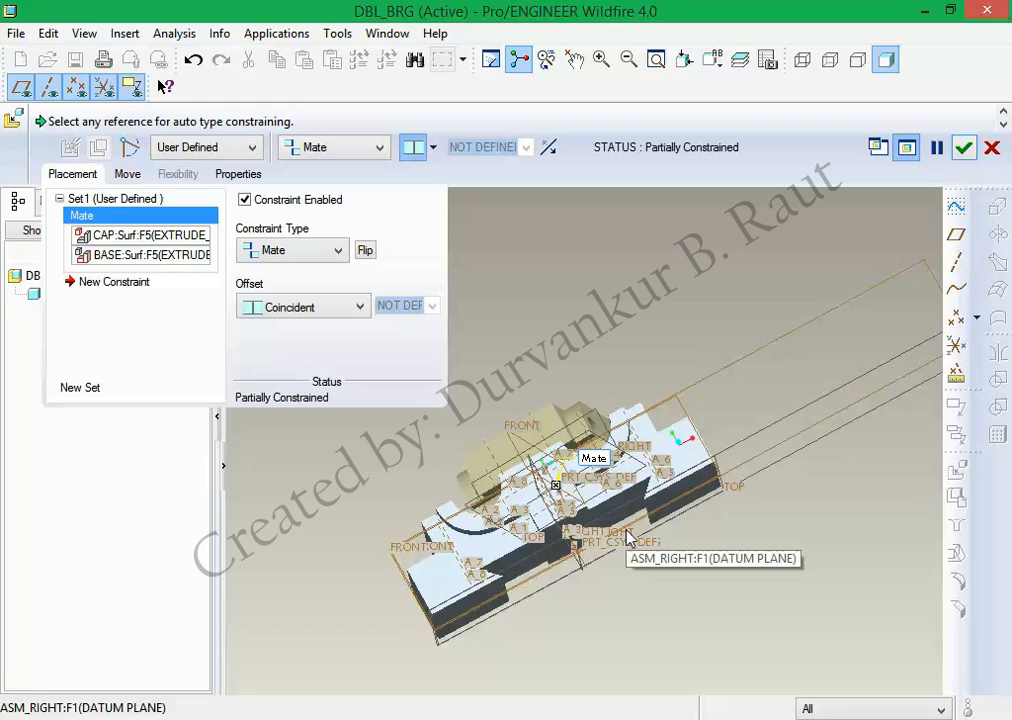
Align the cap's end face coincident with the base's upper end face and slide the cap to check its remaining freedom.
{"action": "middle_click_drag", "start_coordinate": [627, 538], "coordinate": [548, 514]}
{"action": "scroll", "coordinate": [548, 514], "scroll_direction": "up", "scroll_amount": 5}
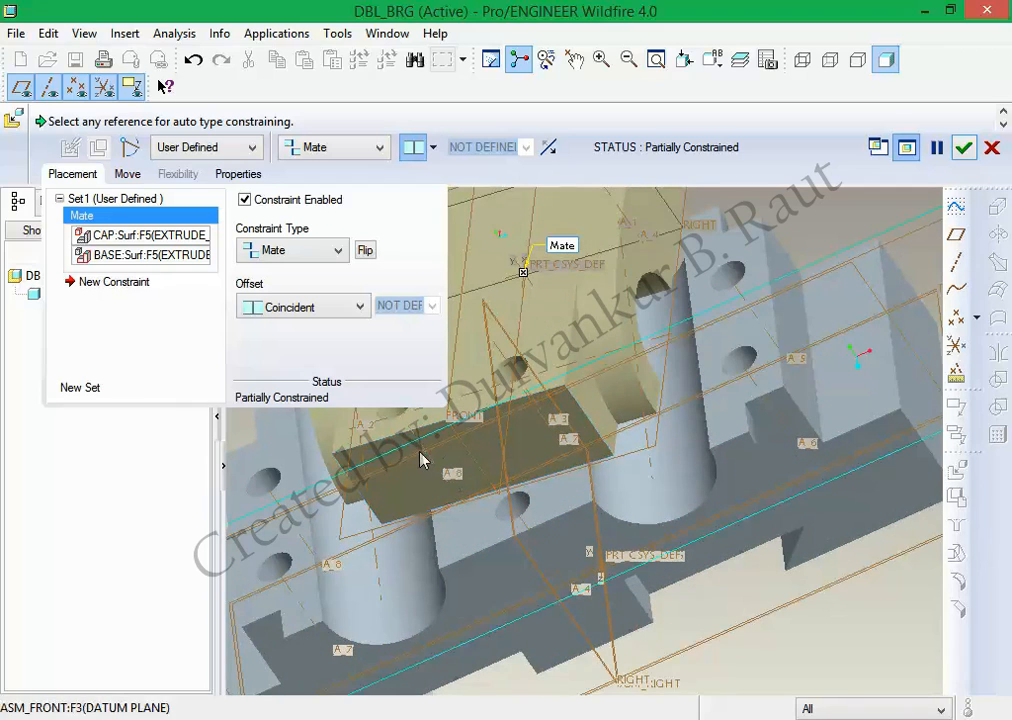
{"action": "left_click", "coordinate": [383, 462]}
{"action": "scroll", "coordinate": [892, 461], "scroll_direction": "down", "scroll_amount": 4}
{"action": "middle_click_drag", "start_coordinate": [892, 461], "coordinate": [473, 391]}
{"action": "left_click", "coordinate": [642, 517]}
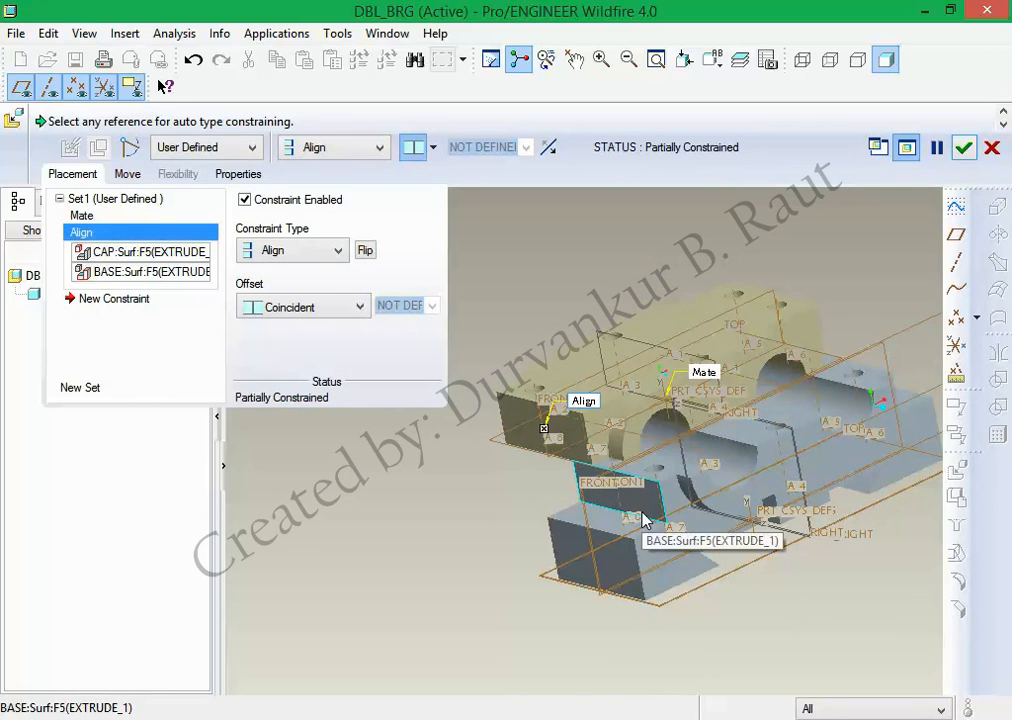
{"action": "right_click_drag", "start_coordinate": [708, 572], "coordinate": [792, 655], "text": "ctrl+alt"}
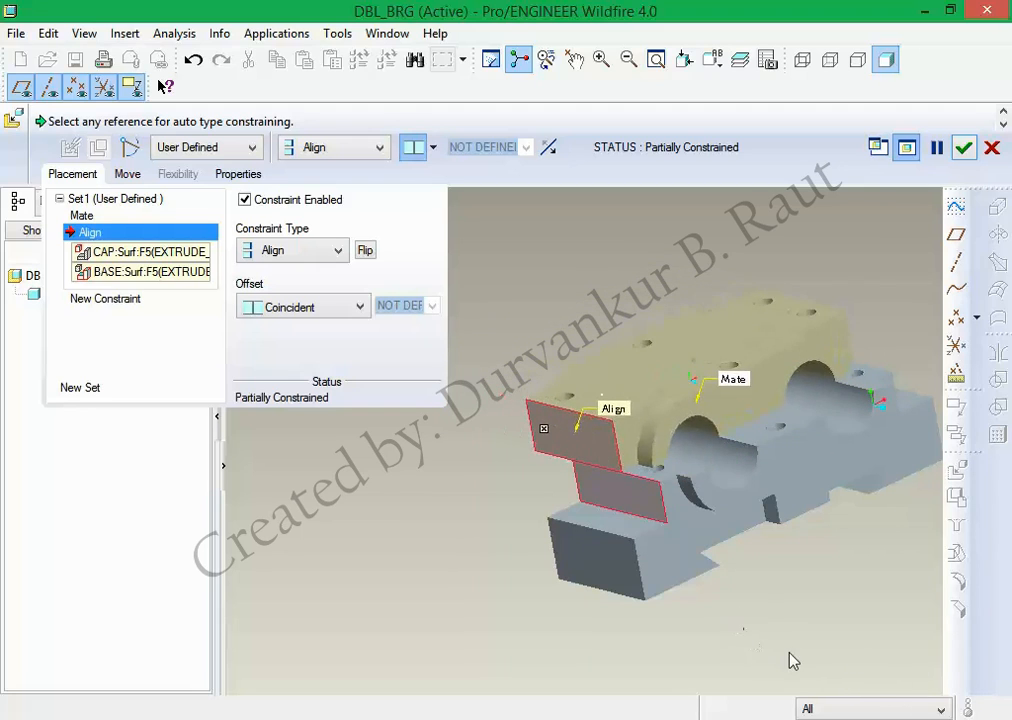
Add a coincident Align constraint between the curved boss front faces of the cap and the base, and accept the cap's placement.
{"action": "scroll", "coordinate": [678, 425], "scroll_direction": "down", "scroll_amount": 5}
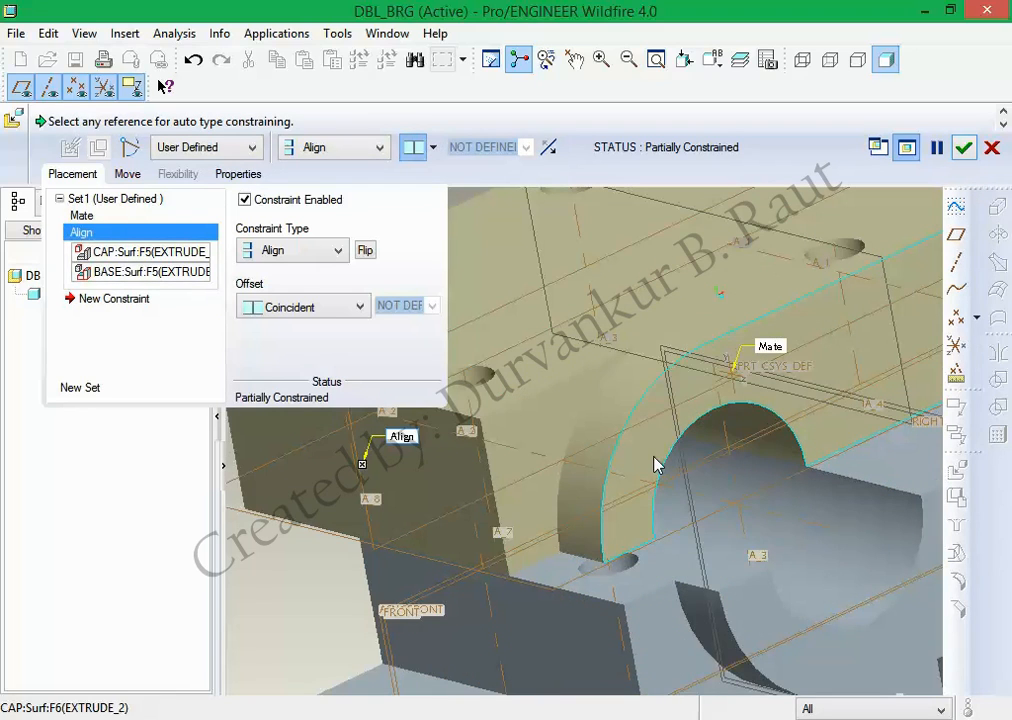
{"action": "left_click", "coordinate": [125, 299]}
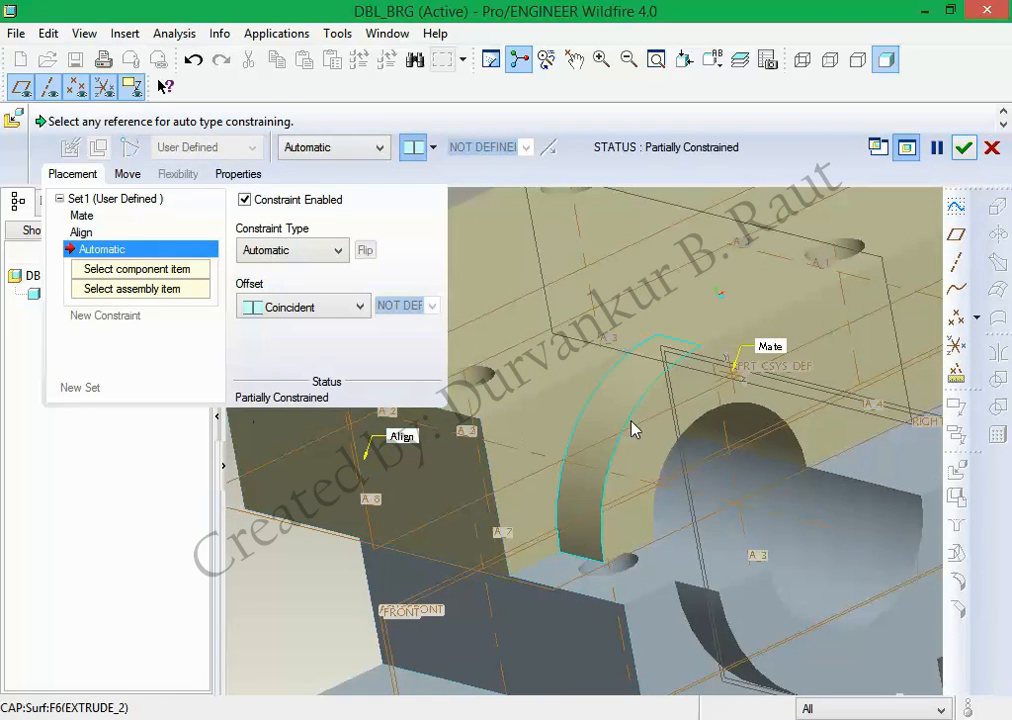
{"action": "left_click", "coordinate": [639, 465]}
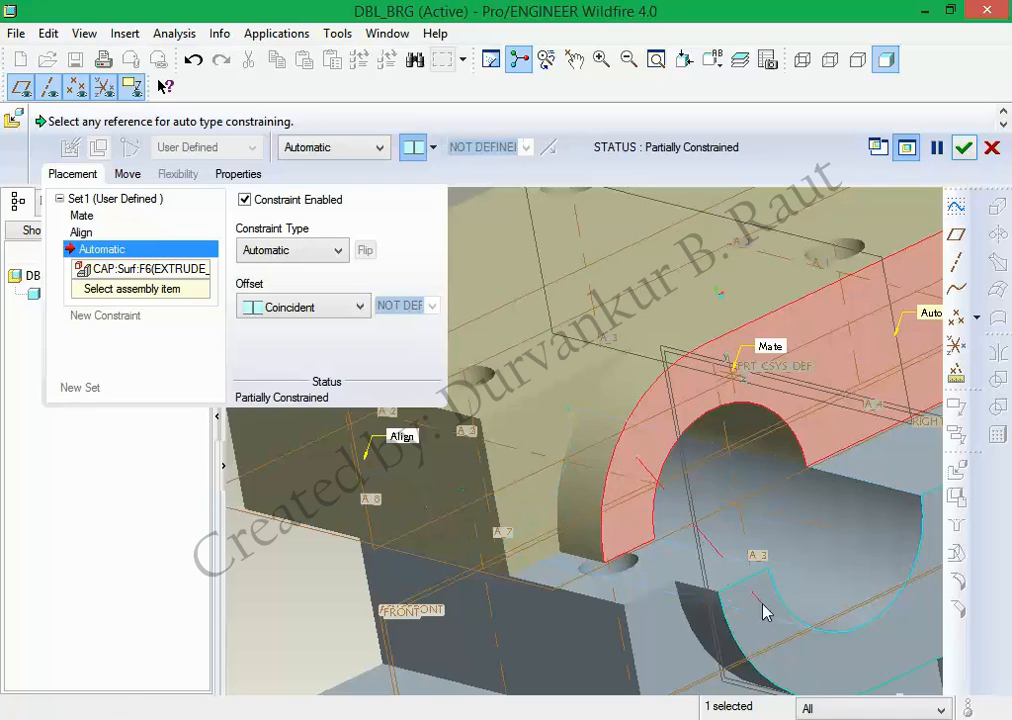
{"action": "left_click", "coordinate": [758, 601]}
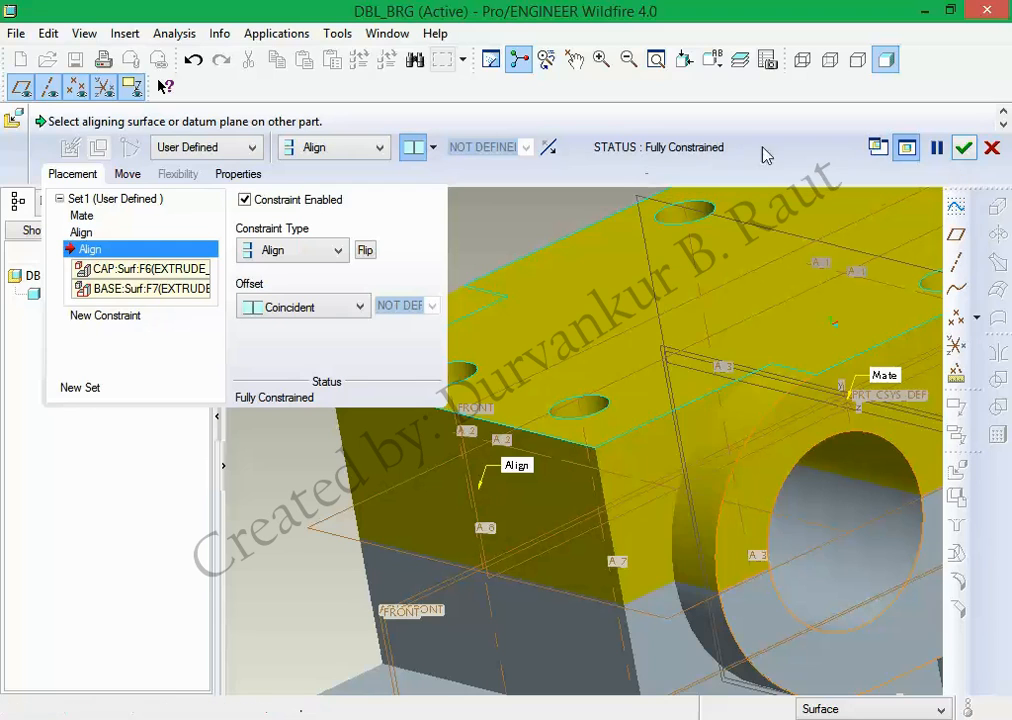
{"action": "left_click", "coordinate": [963, 147]}
{"action": "scroll", "coordinate": [791, 343], "scroll_direction": "up", "scroll_amount": 4}
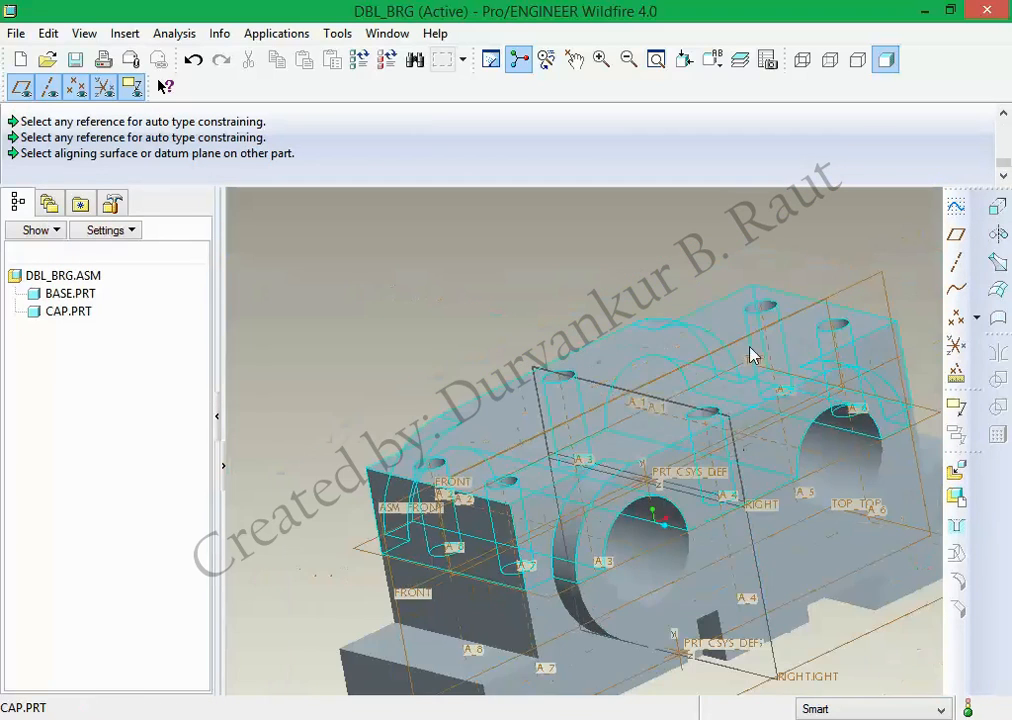
{"action": "middle_click_drag", "start_coordinate": [752, 348], "coordinate": [812, 323]}
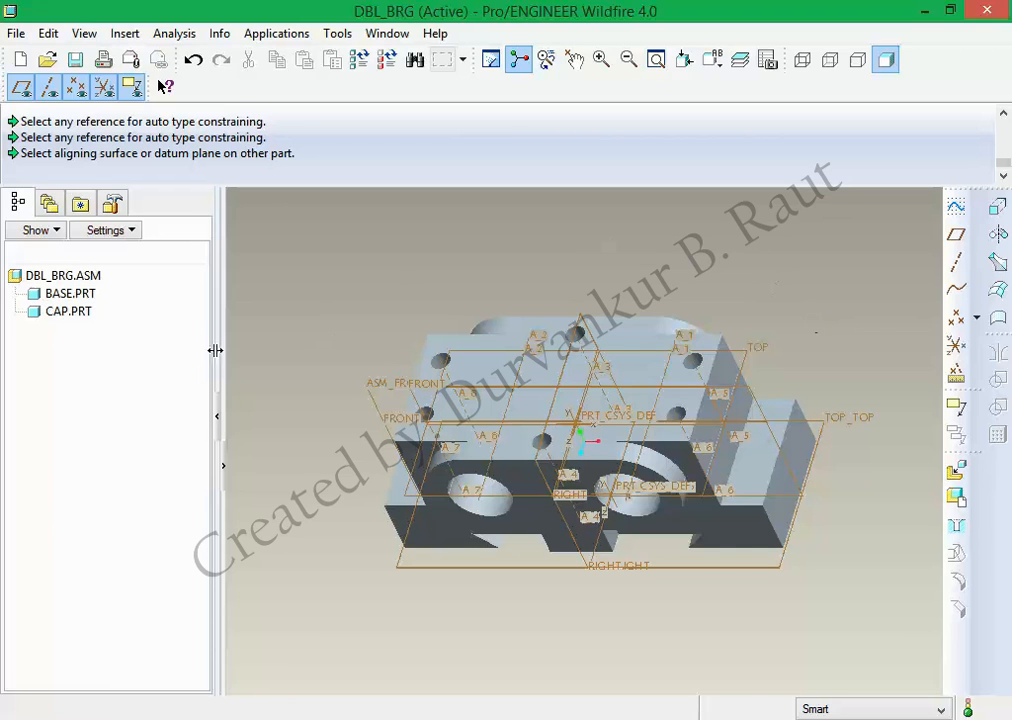
Edit the cap's definition, disable the Align constraint between the boss front faces, and accept the cap as packaged.
{"action": "left_click", "coordinate": [72, 312]}
{"action": "right_click", "coordinate": [72, 312]}
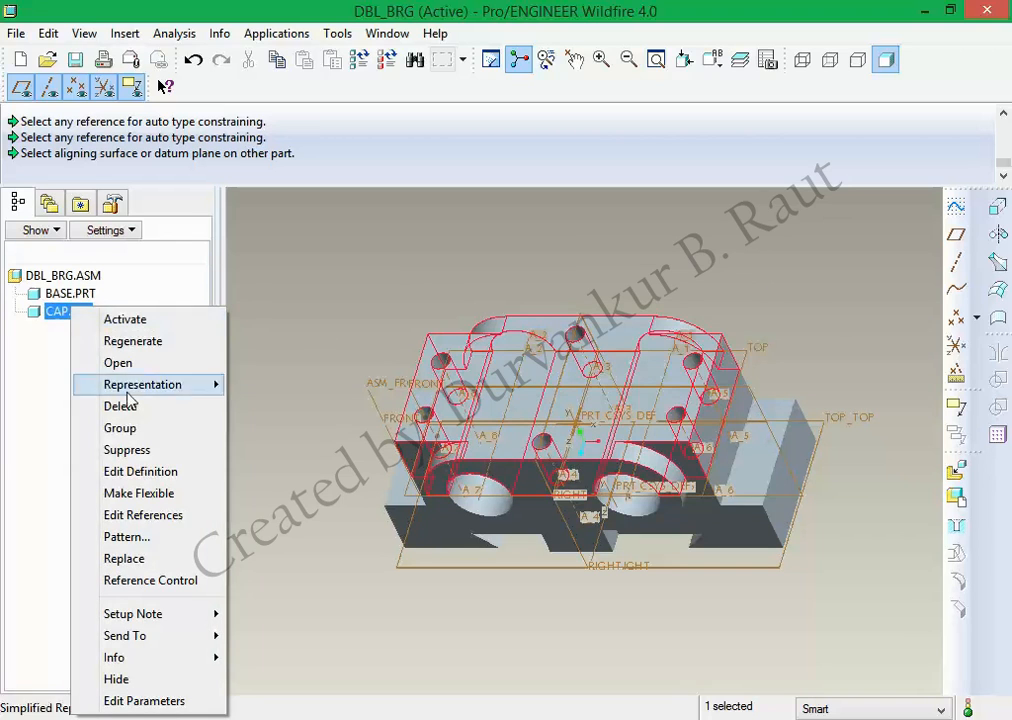
{"action": "left_click", "coordinate": [147, 471]}
{"action": "left_click", "coordinate": [80, 172]}
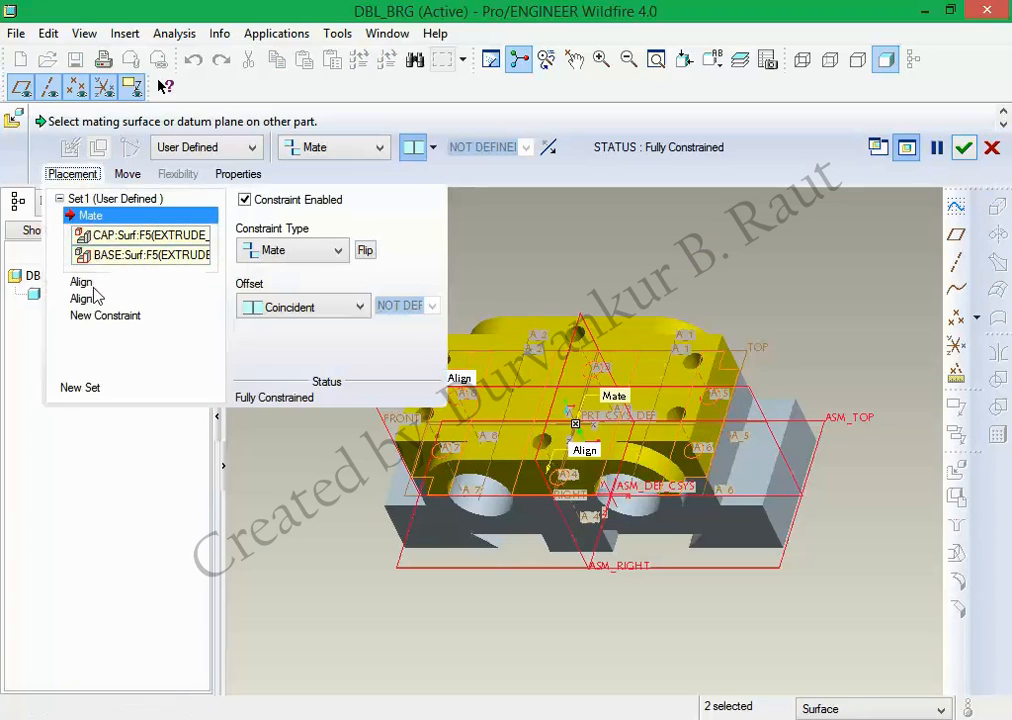
{"action": "left_click", "coordinate": [95, 296]}
{"action": "right_click", "coordinate": [120, 255]}
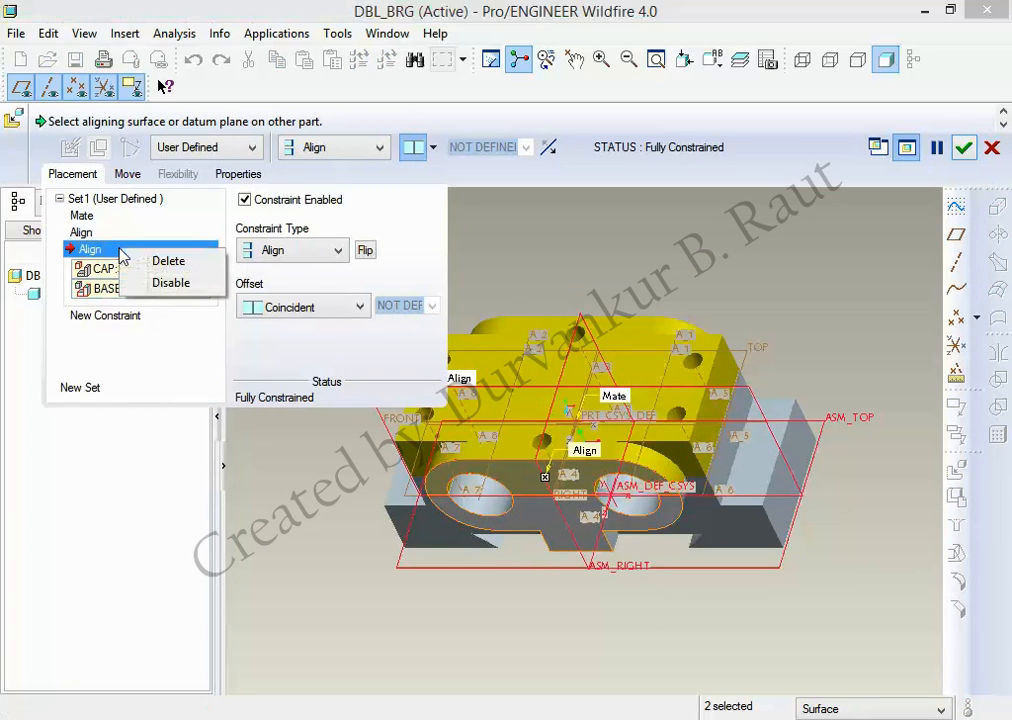
{"action": "left_click", "coordinate": [165, 283]}
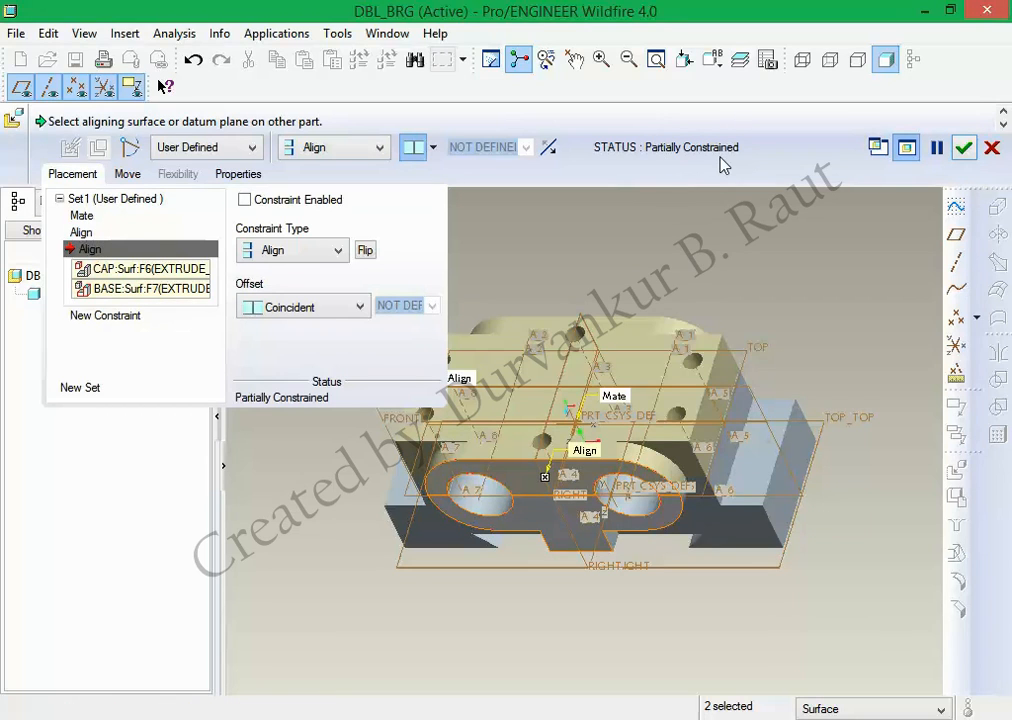
{"action": "left_click", "coordinate": [963, 148]}
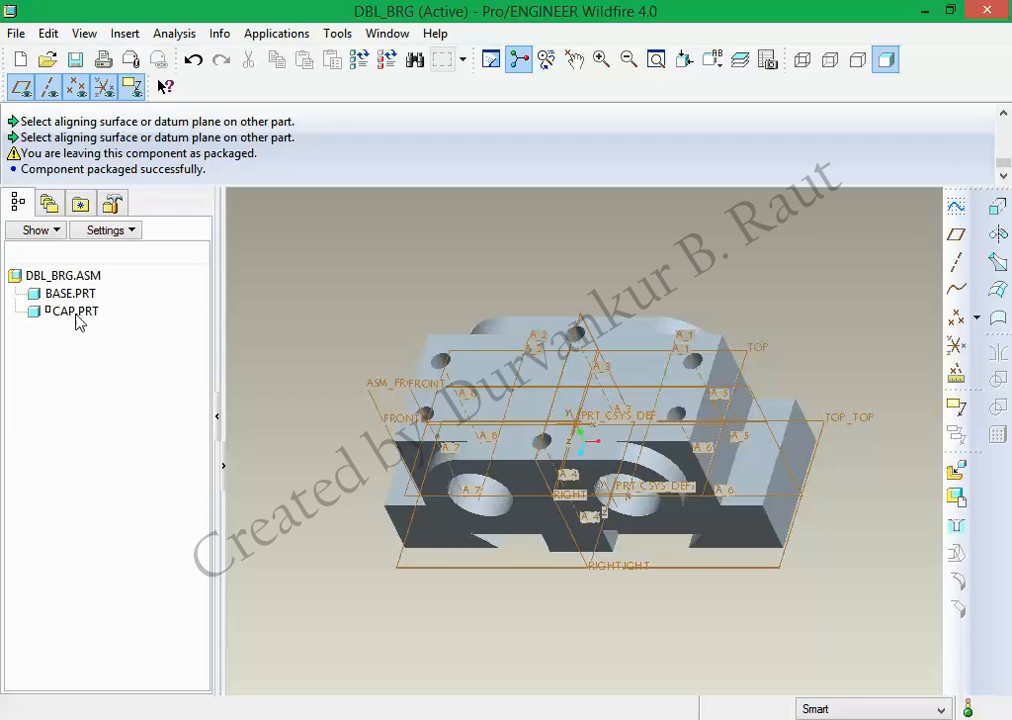
Test the packaged cap's remaining movement on the base and abort the move.
{"action": "left_click", "coordinate": [575, 62]}
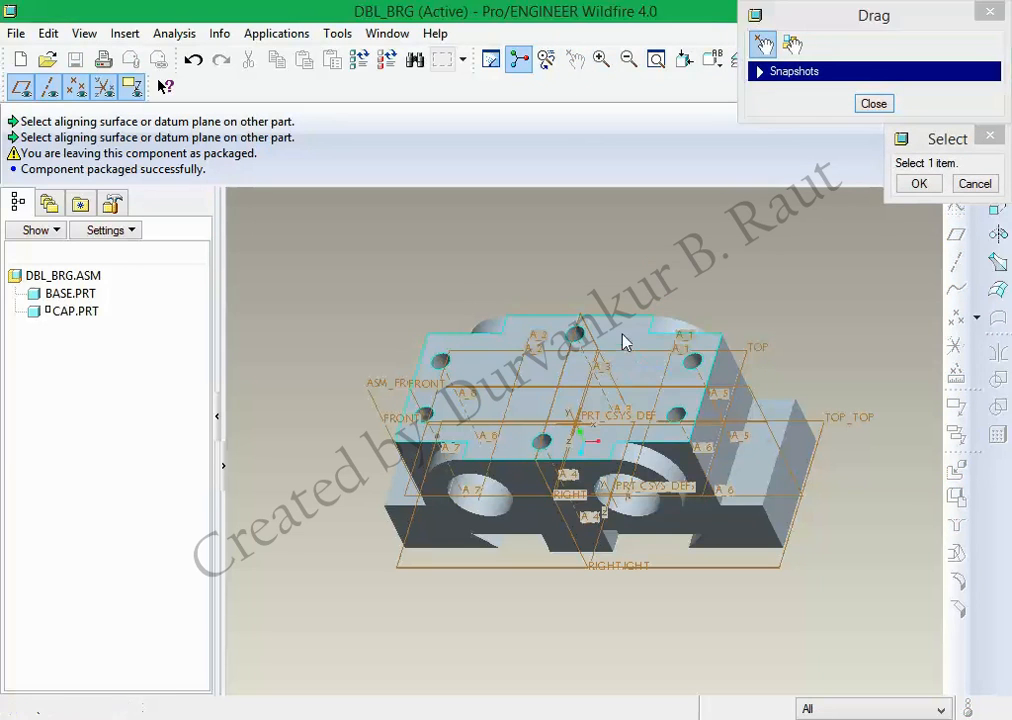
{"action": "left_click", "coordinate": [622, 341]}
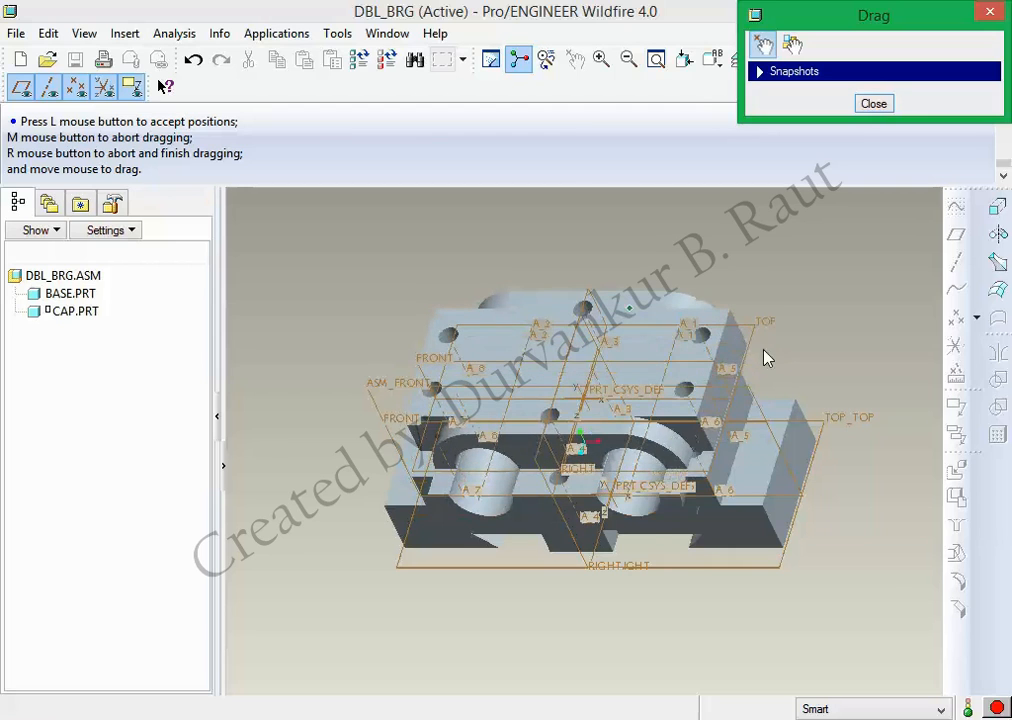
{"action": "right_click", "coordinate": [799, 346]}
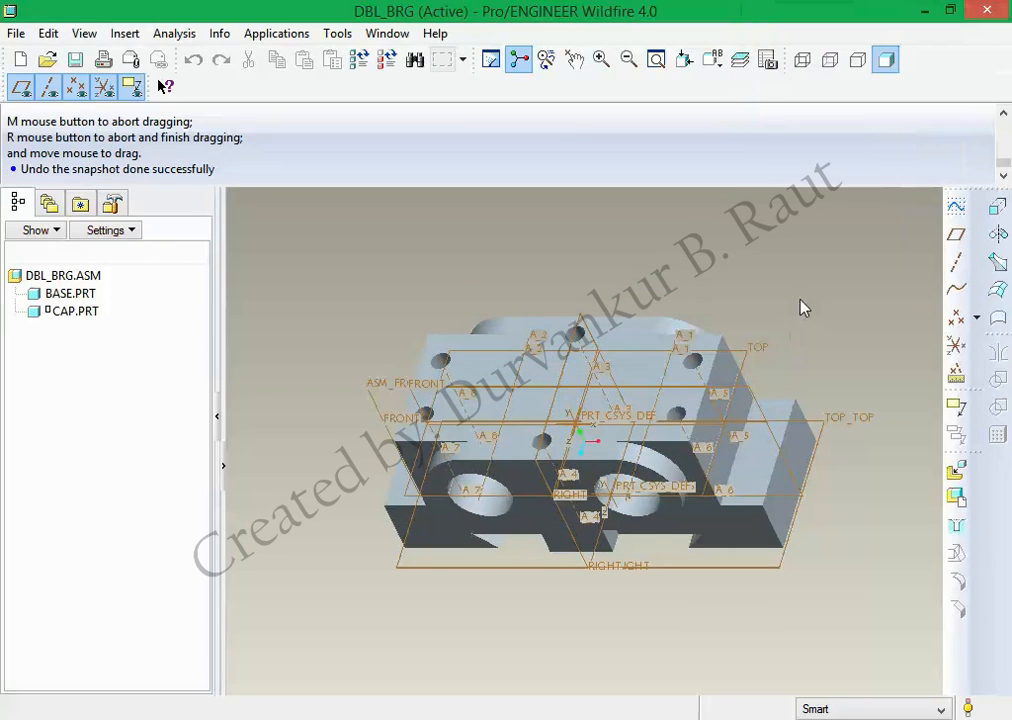
Edit the cap's definition, re-enable the Align constraint between the boss front faces, and accept the placement.
{"action": "right_click", "coordinate": [65, 316]}
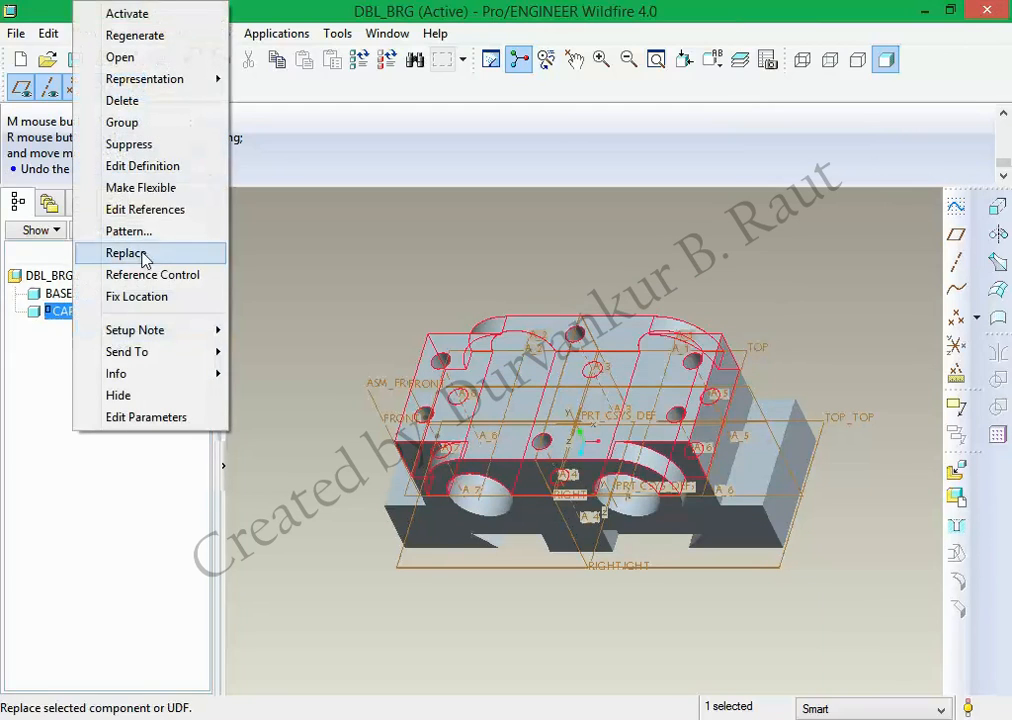
{"action": "left_click", "coordinate": [155, 168]}
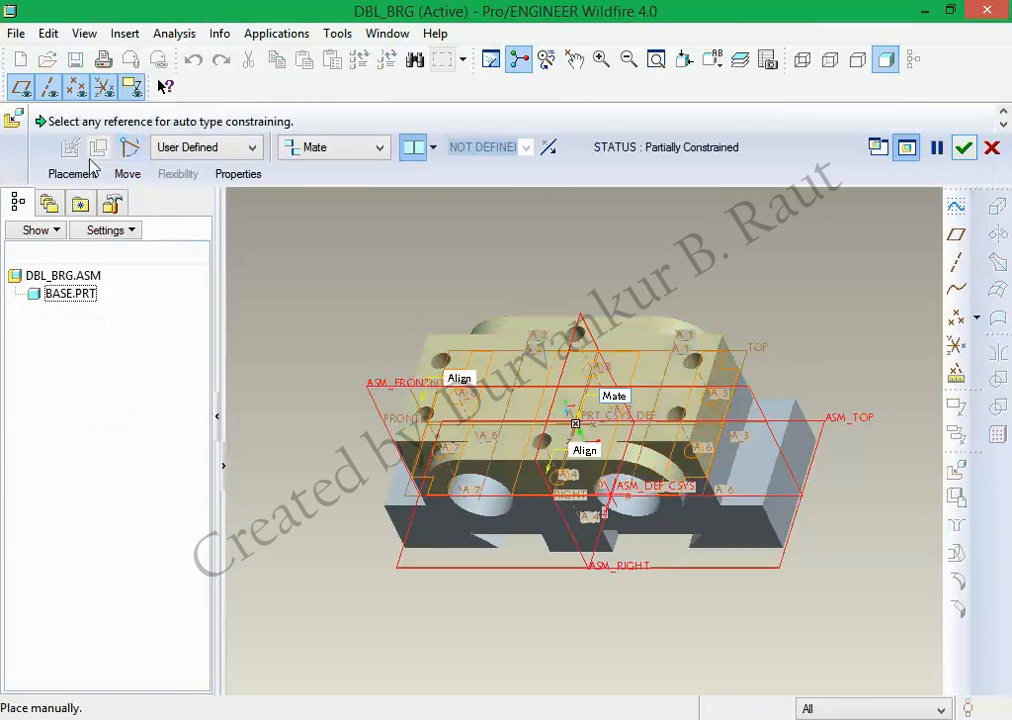
{"action": "left_click", "coordinate": [75, 172]}
{"action": "left_click", "coordinate": [82, 298]}
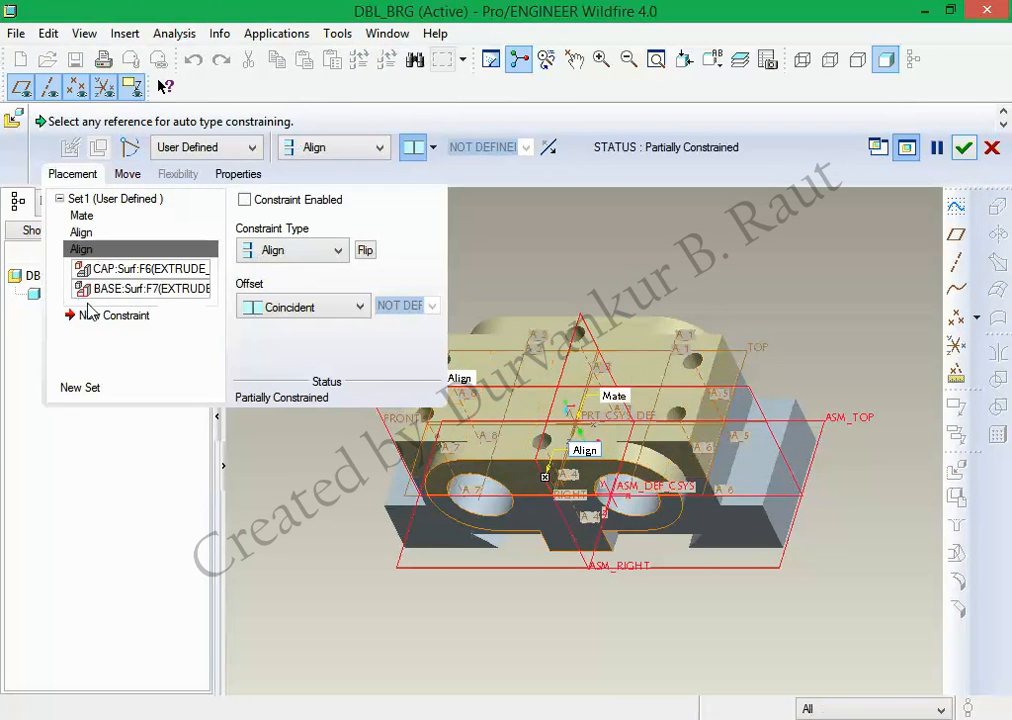
{"action": "right_click", "coordinate": [100, 252]}
{"action": "left_click", "coordinate": [148, 285]}
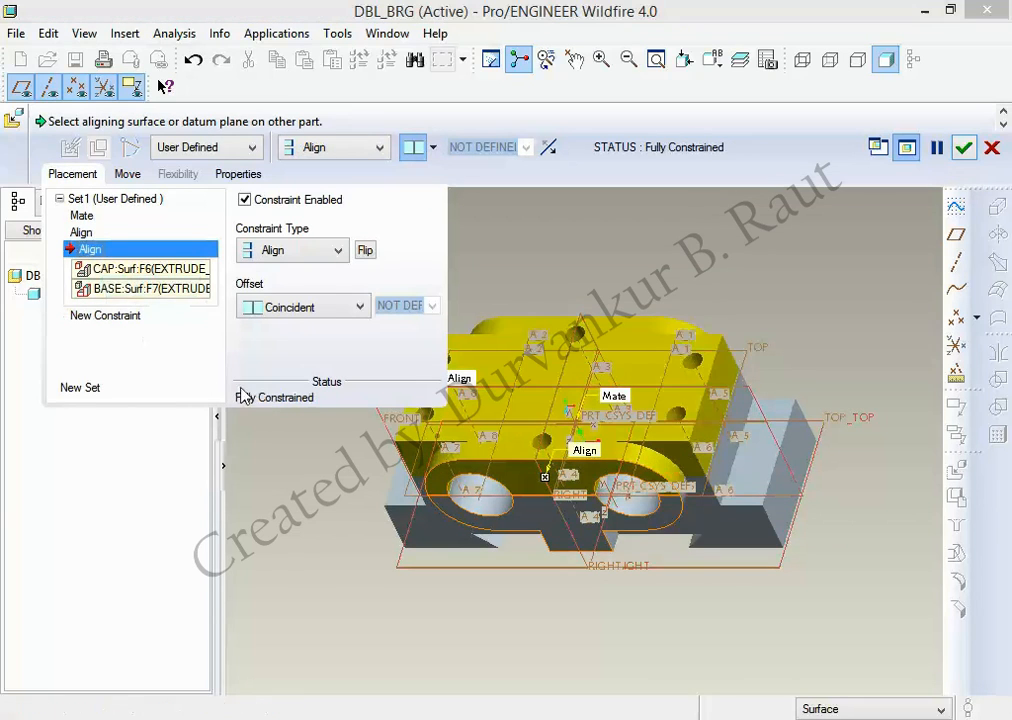
{"action": "left_click", "coordinate": [963, 147]}
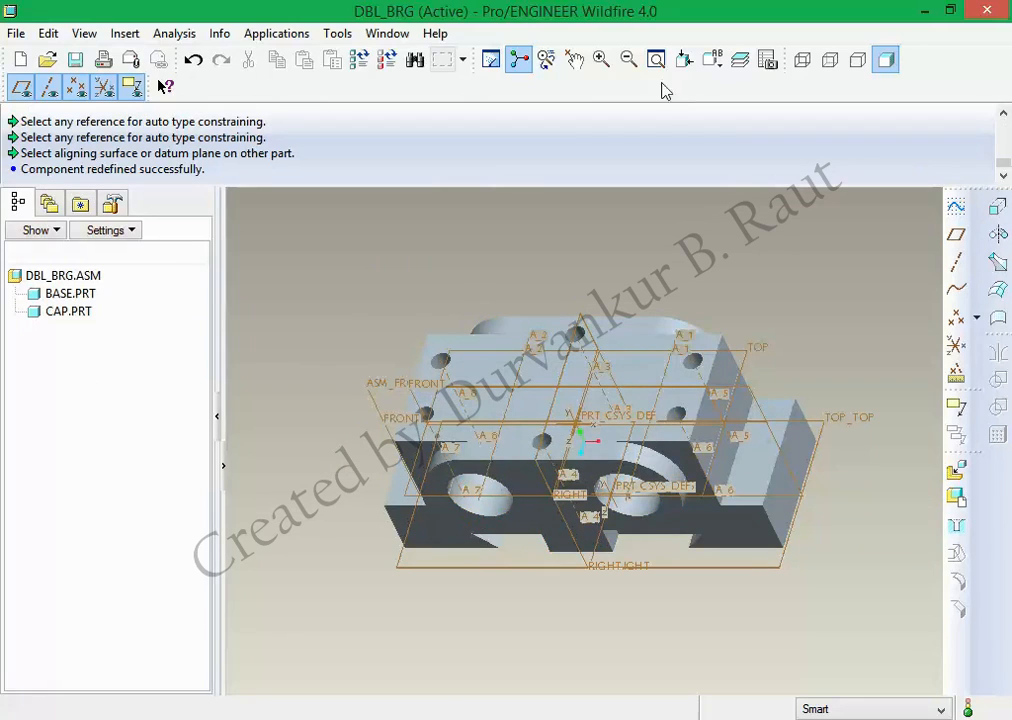
Test whether the cap can still be moved on the base, and end the component drag.
{"action": "left_click", "coordinate": [574, 59]}
{"action": "left_click", "coordinate": [626, 325]}
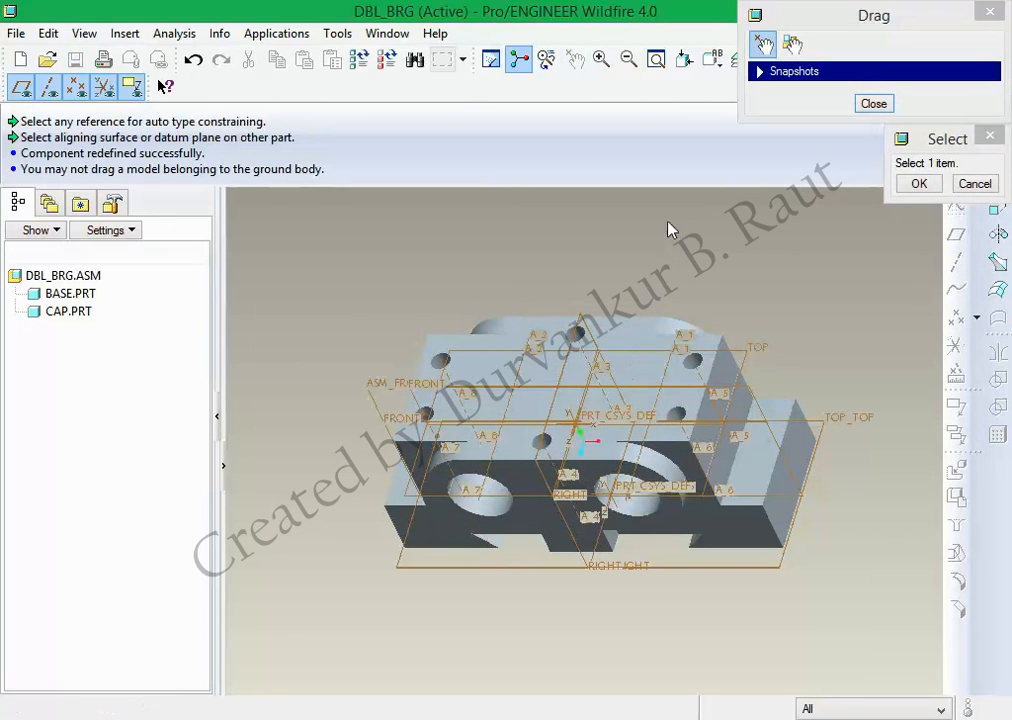
{"action": "left_click", "coordinate": [634, 338]}
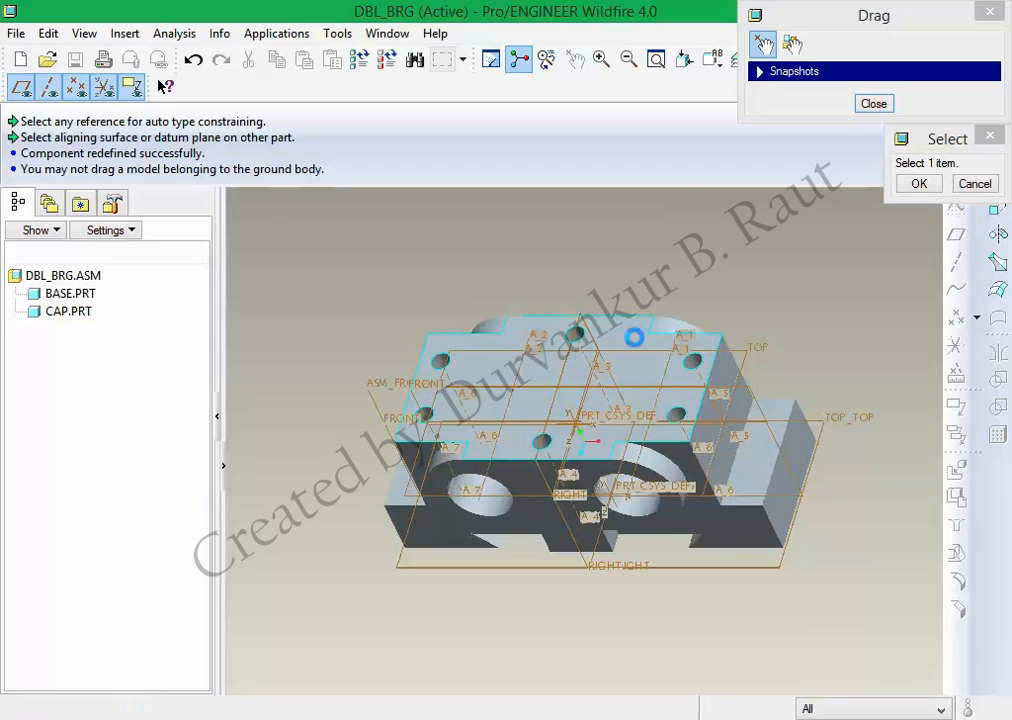
{"action": "left_click", "coordinate": [887, 105]}
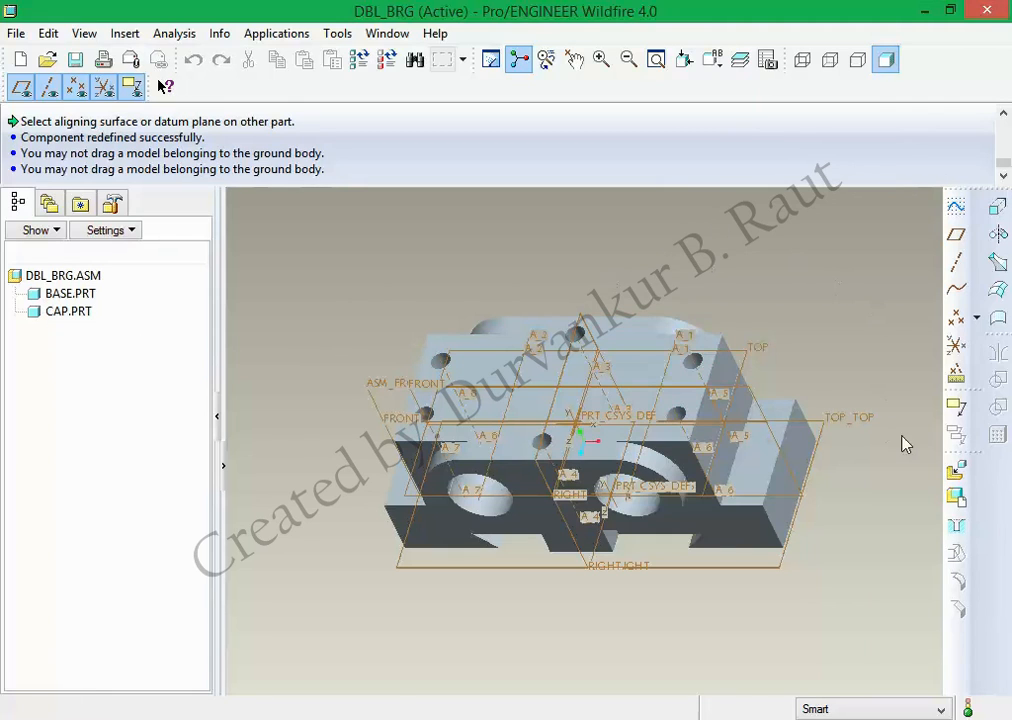
Add bushing.prt to the assembly and constrain its outer cylindrical surface to the cap's right-hand bore with an Insert constraint.
{"action": "left_click", "coordinate": [954, 470]}
{"action": "left_click", "coordinate": [346, 300]}
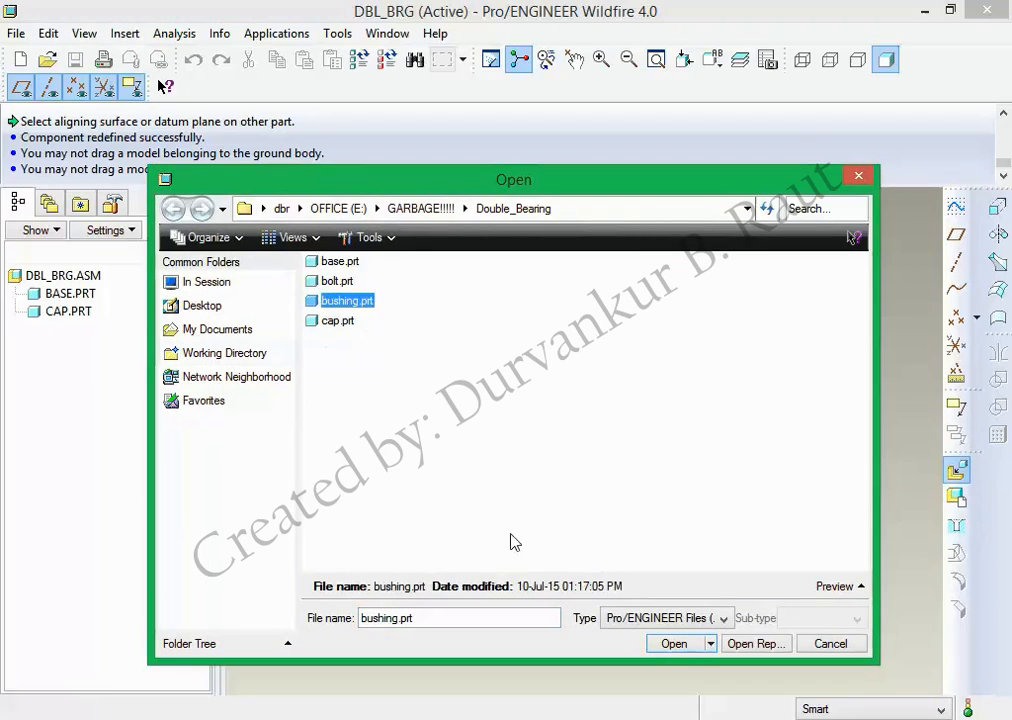
{"action": "left_click", "coordinate": [674, 644]}
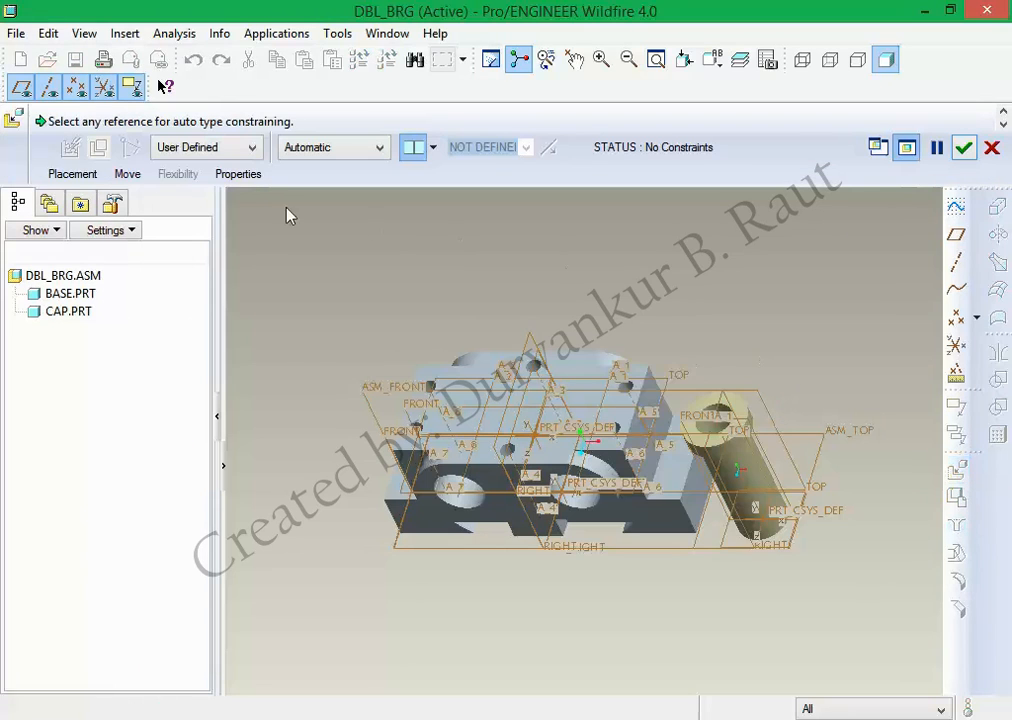
{"action": "left_click", "coordinate": [72, 174]}
{"action": "middle_click_drag", "start_coordinate": [843, 587], "coordinate": [825, 528]}
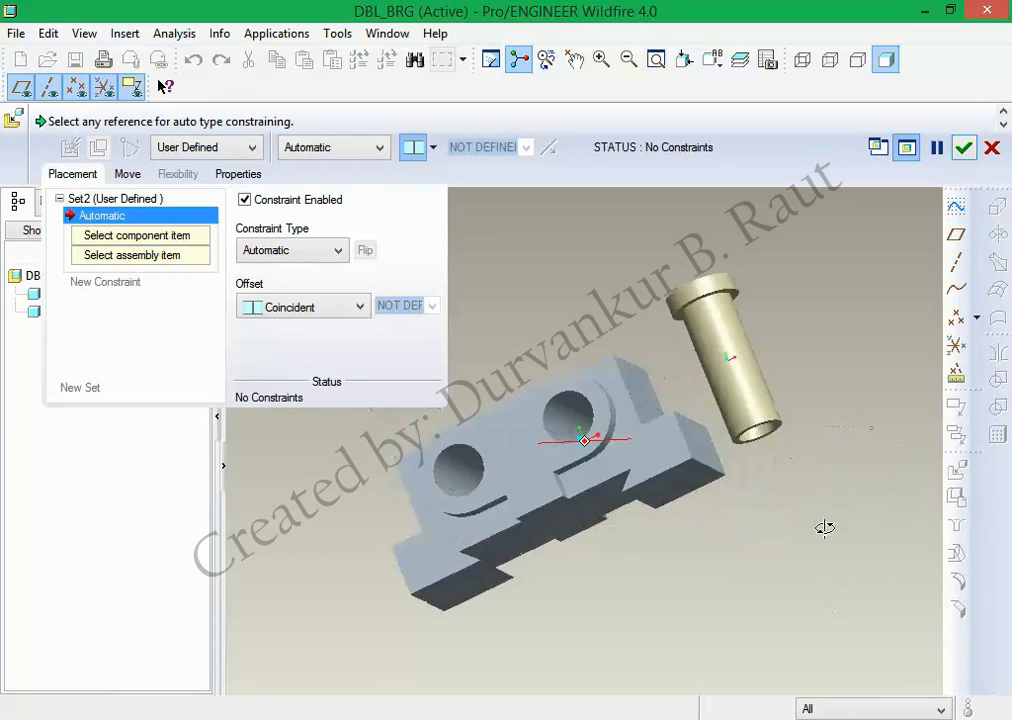
{"action": "left_click", "coordinate": [731, 363]}
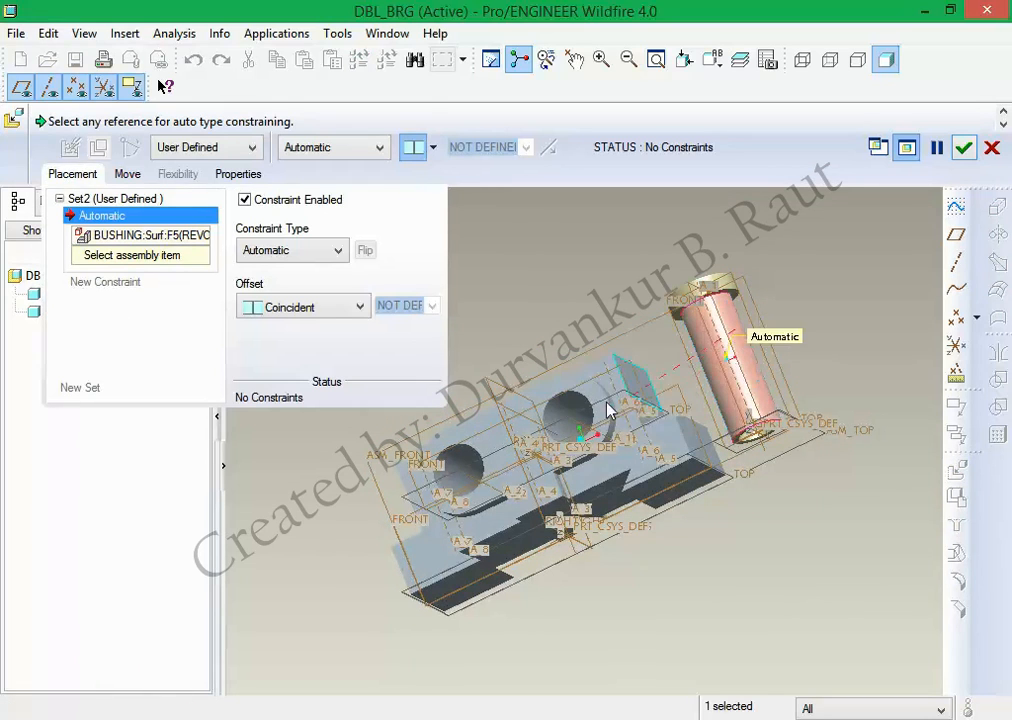
{"action": "left_click", "coordinate": [570, 422]}
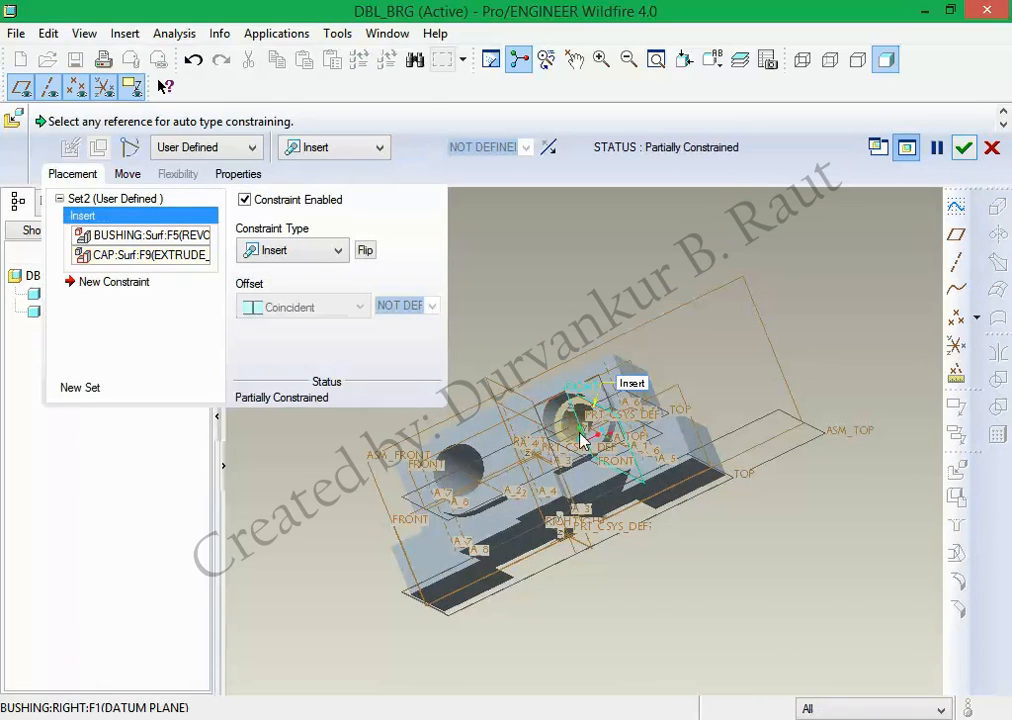
Slide the bushing along the bore axis until it sits in front of the bearing block.
{"action": "right_click_drag", "start_coordinate": [602, 435], "coordinate": [152, 608], "text": "ctrl+alt"}
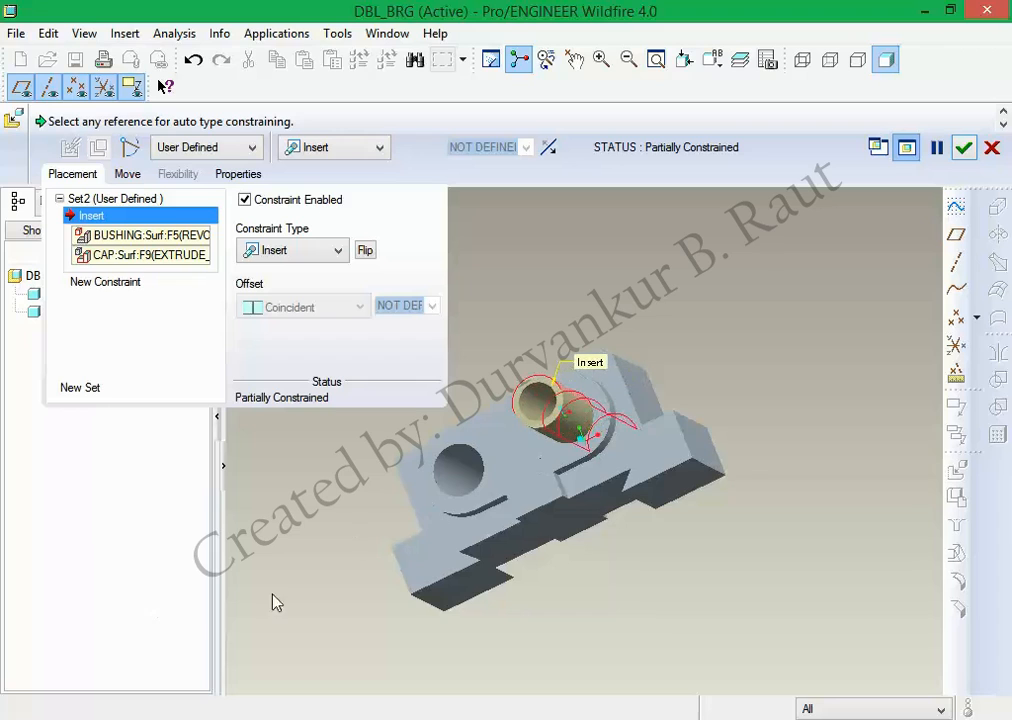
{"action": "middle_click_drag", "start_coordinate": [692, 382], "coordinate": [669, 431]}
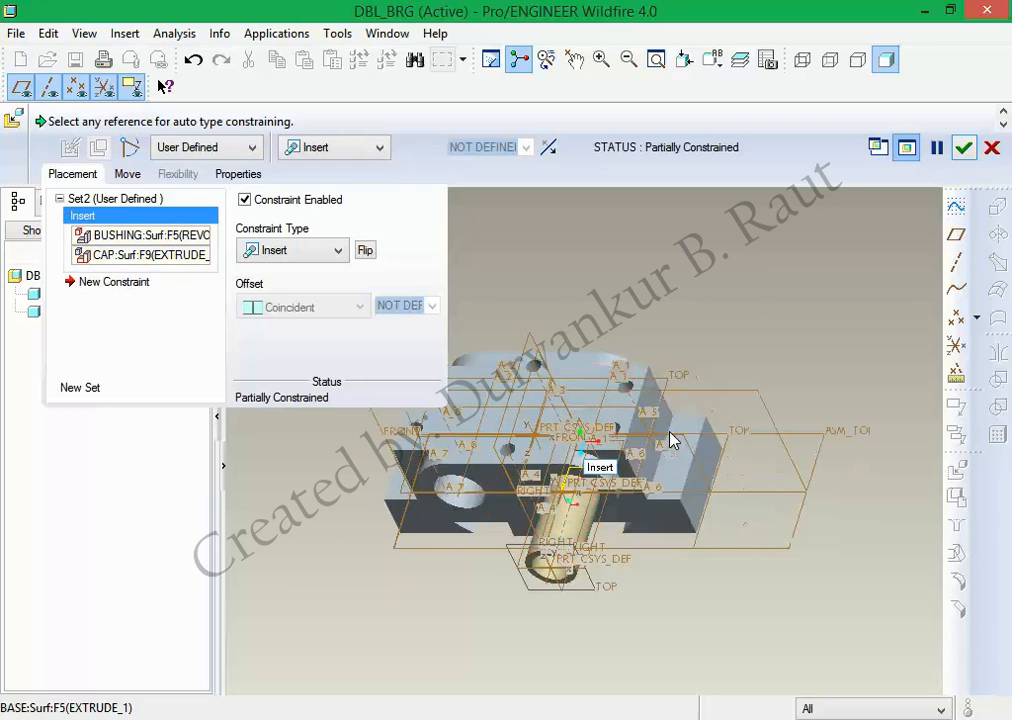
{"action": "right_click_drag", "start_coordinate": [612, 533], "coordinate": [565, 615], "text": "ctrl+alt"}
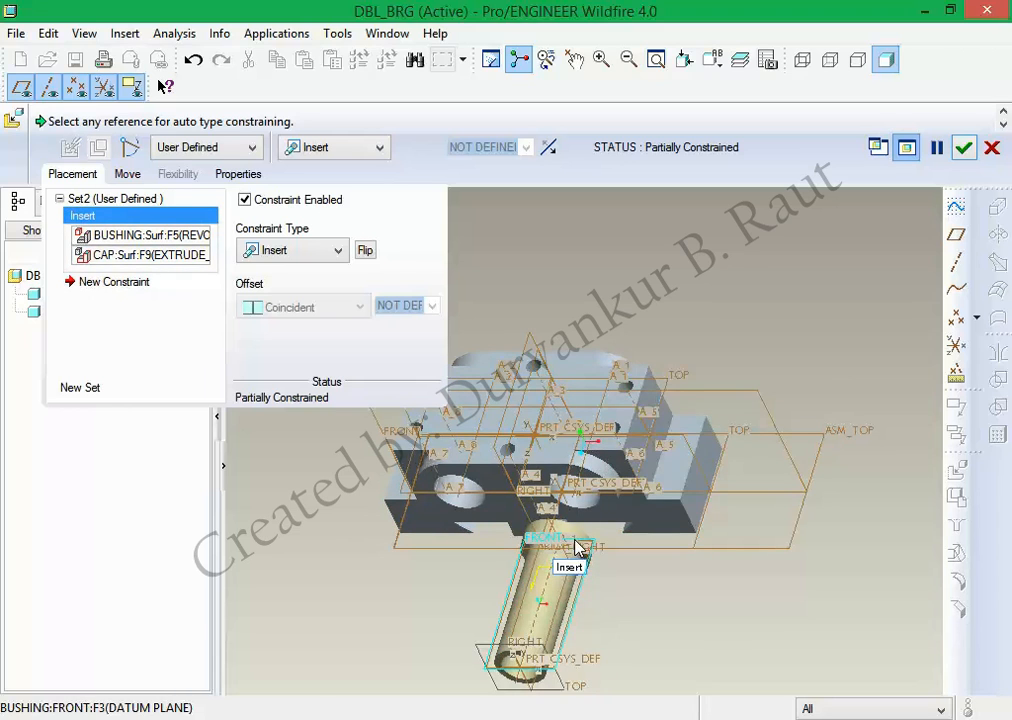
{"action": "scroll", "coordinate": [573, 540], "scroll_direction": "down", "scroll_amount": 5}
{"action": "scroll", "coordinate": [572, 538], "scroll_direction": "up", "scroll_amount": 3}
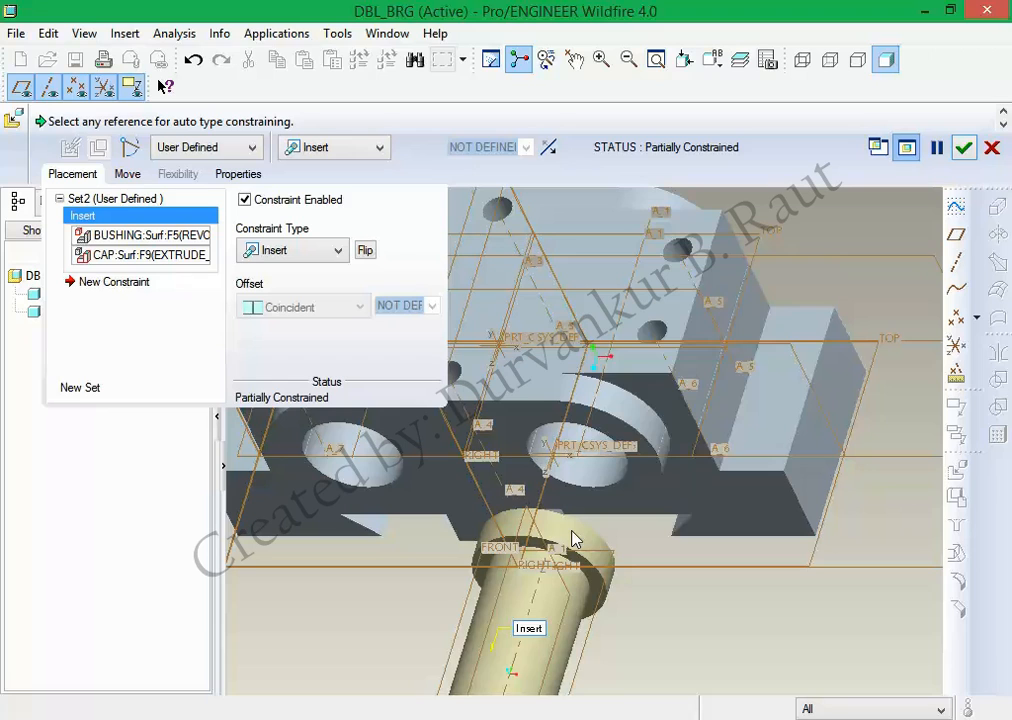
{"action": "scroll", "coordinate": [573, 540], "scroll_direction": "up", "scroll_amount": 3}
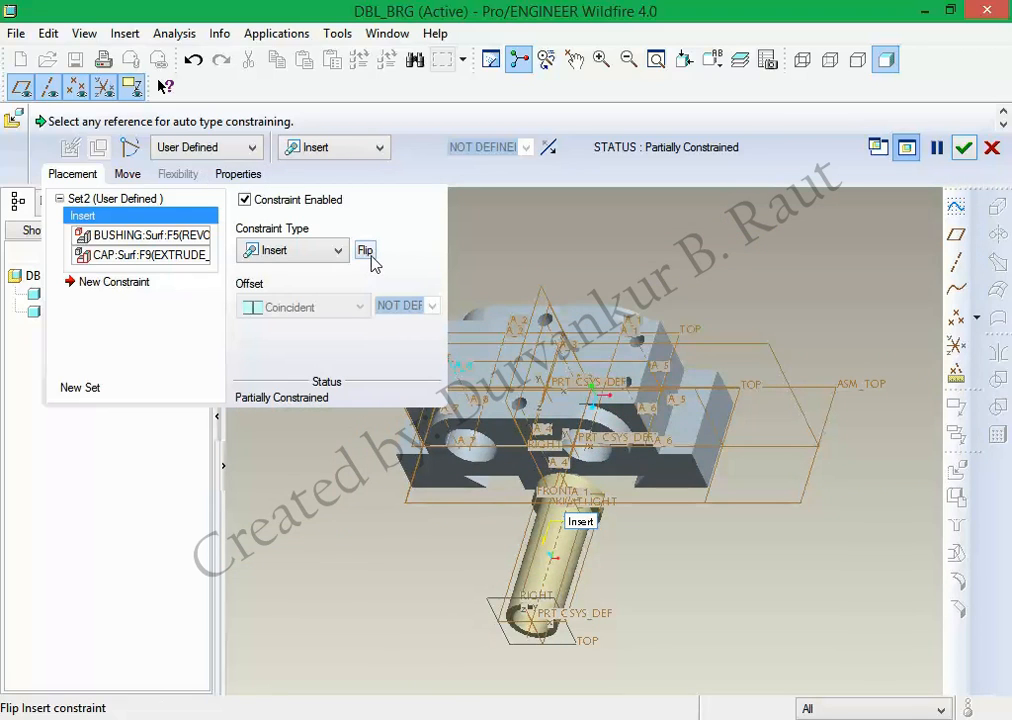
Flip the bushing's Insert constraint so its flanged end points away from the bearing block.
{"action": "left_click", "coordinate": [368, 252]}
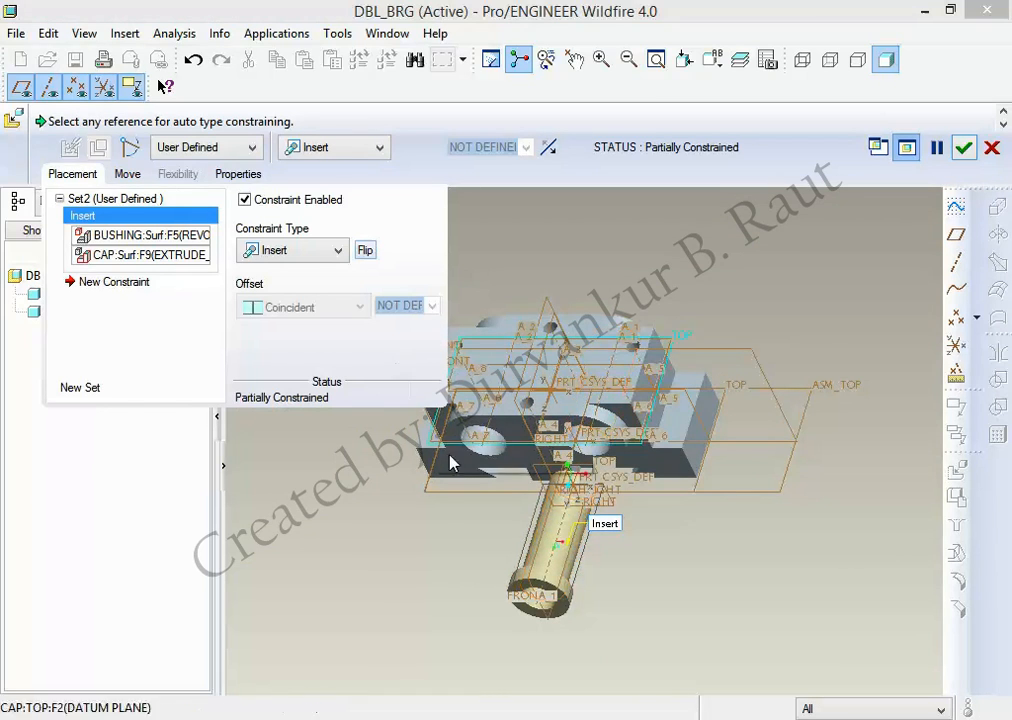
{"action": "scroll", "coordinate": [526, 504], "scroll_direction": "down", "scroll_amount": 3}
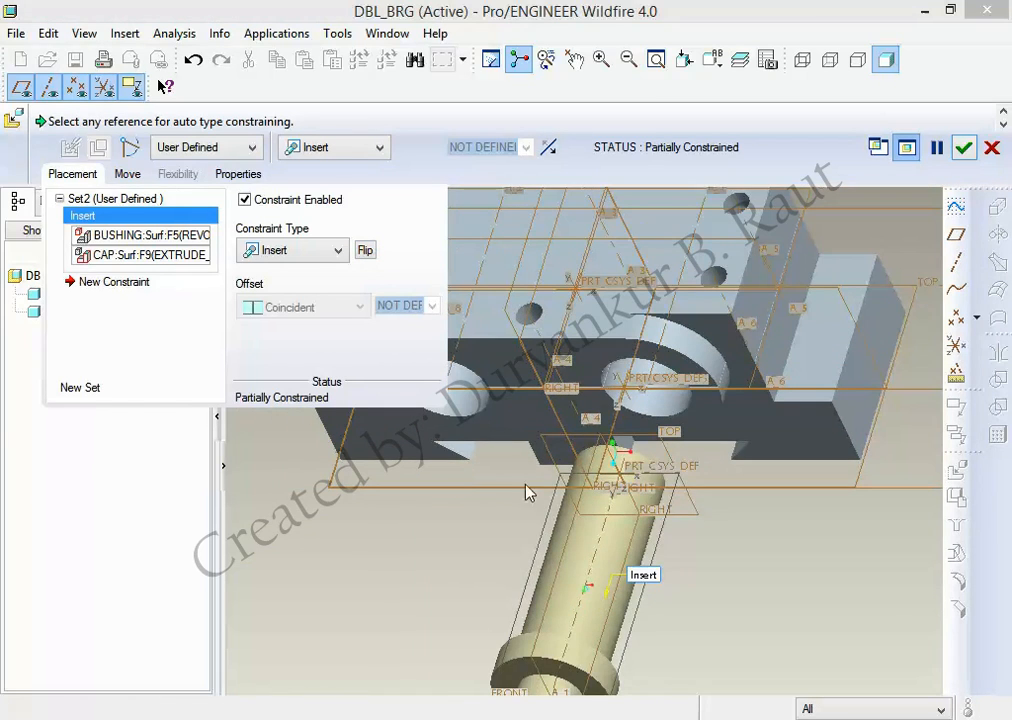
{"action": "left_click", "coordinate": [365, 250]}
{"action": "left_click", "coordinate": [365, 250]}
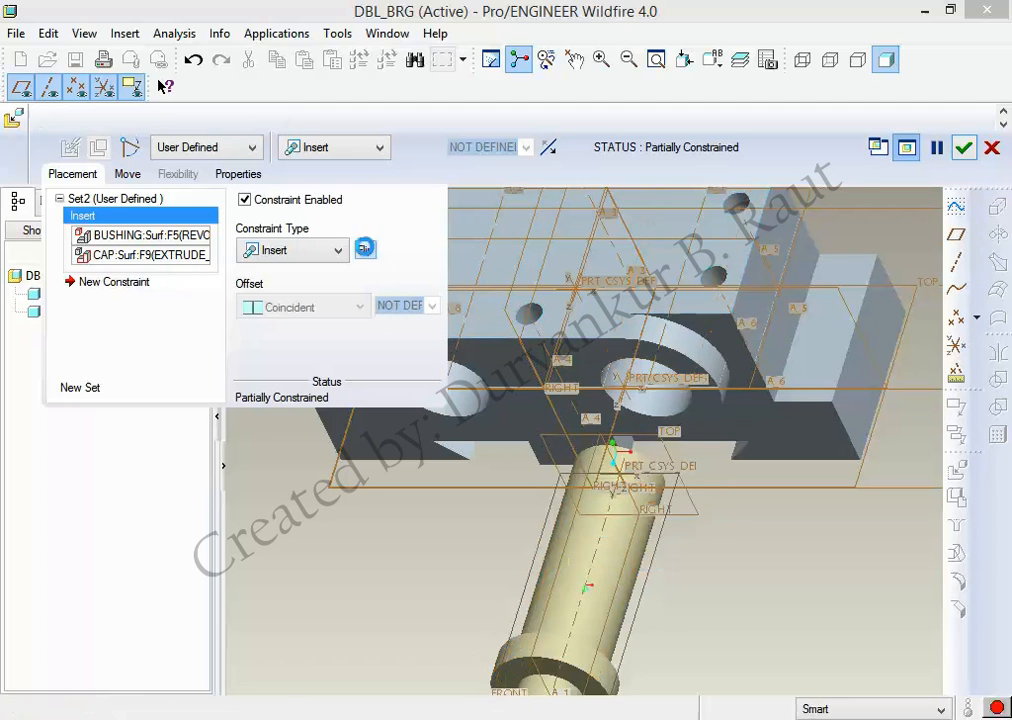
{"action": "left_click", "coordinate": [365, 250]}
{"action": "left_click", "coordinate": [365, 250]}
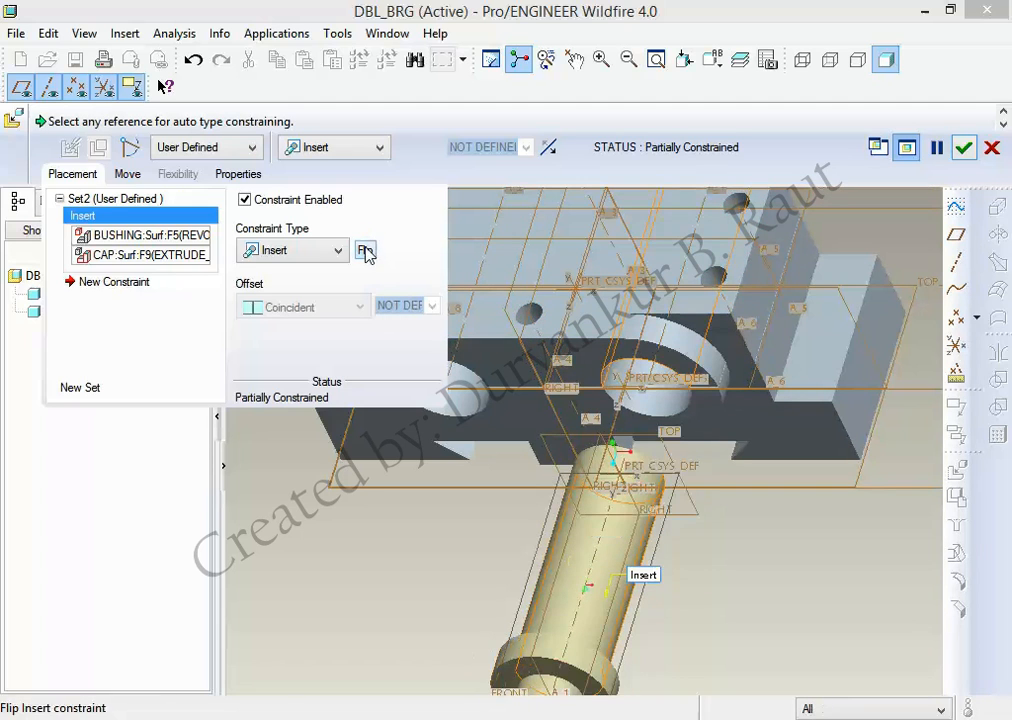
{"action": "left_click", "coordinate": [546, 153]}
{"action": "left_click", "coordinate": [546, 154]}
{"action": "left_click", "coordinate": [546, 155]}
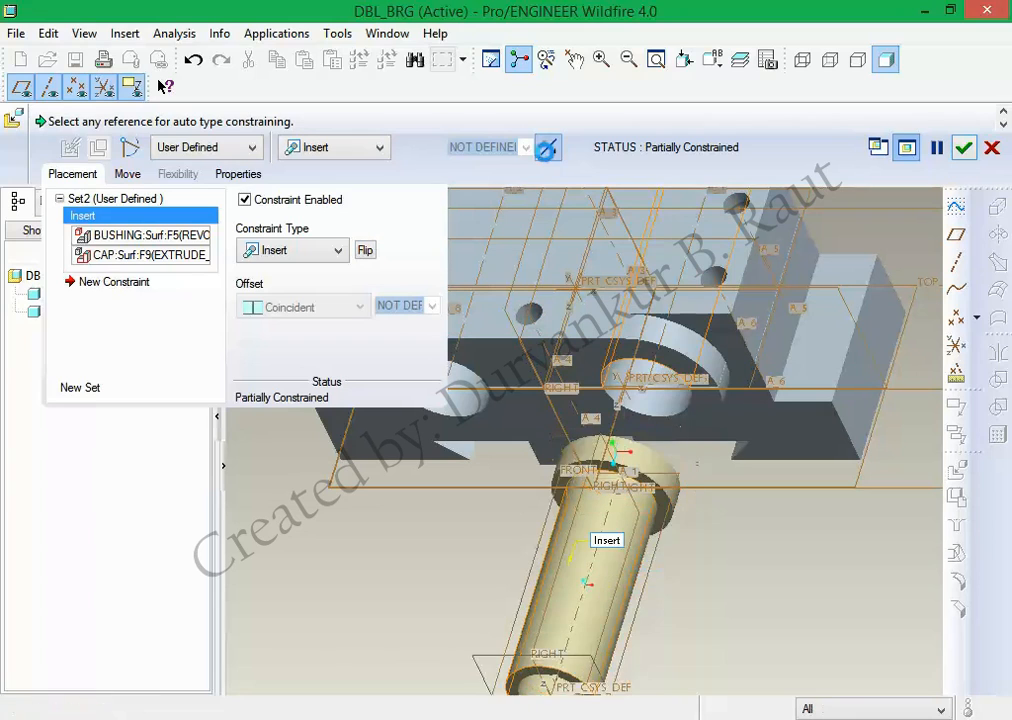
{"action": "left_click", "coordinate": [546, 155]}
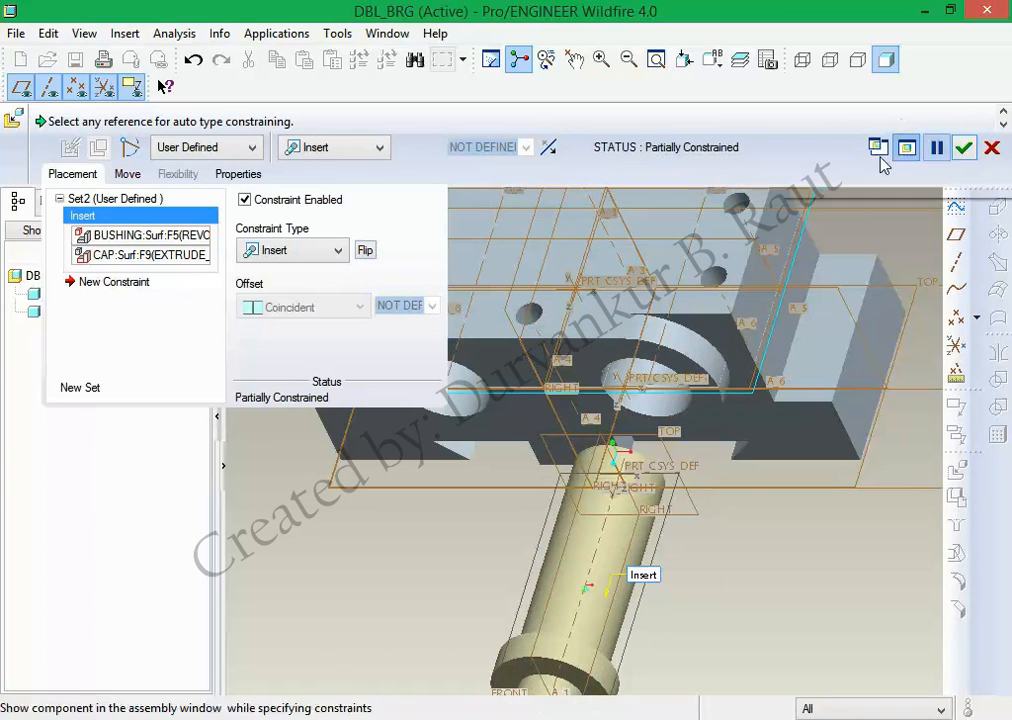
Slide the bushing partway into the bore, mate its flange's inner face coincident with the cap's boss front face, and accept the placement.
{"action": "left_click", "coordinate": [715, 507]}
{"action": "left_click_drag", "start_coordinate": [715, 507], "coordinate": [655, 358], "text": "ctrl+alt"}
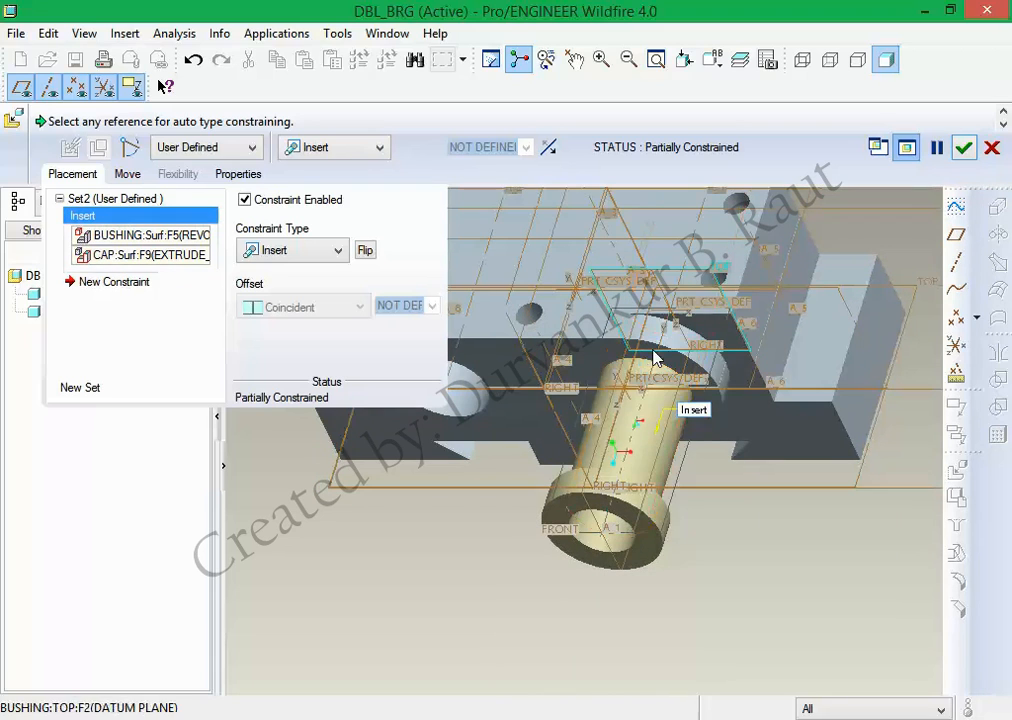
{"action": "mouse_move", "coordinate": [653, 567]}
{"action": "middle_mouse_down"}
{"action": "mouse_move", "coordinate": [678, 542]}
{"action": "mouse_move", "coordinate": [647, 555]}
{"action": "middle_mouse_up"}
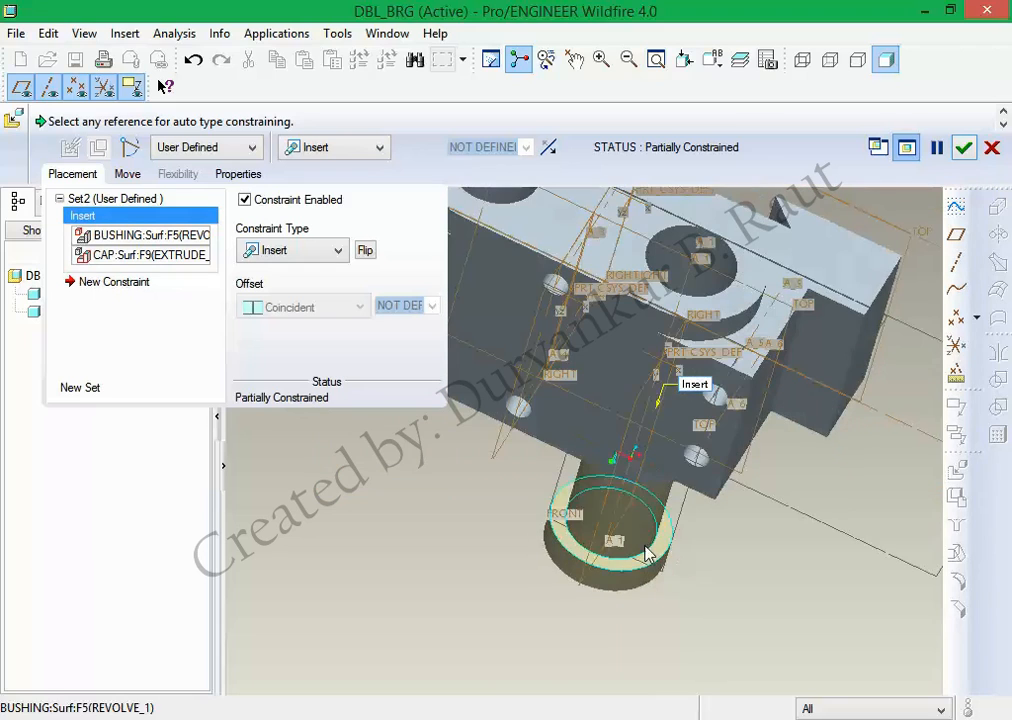
{"action": "left_click", "coordinate": [130, 284]}
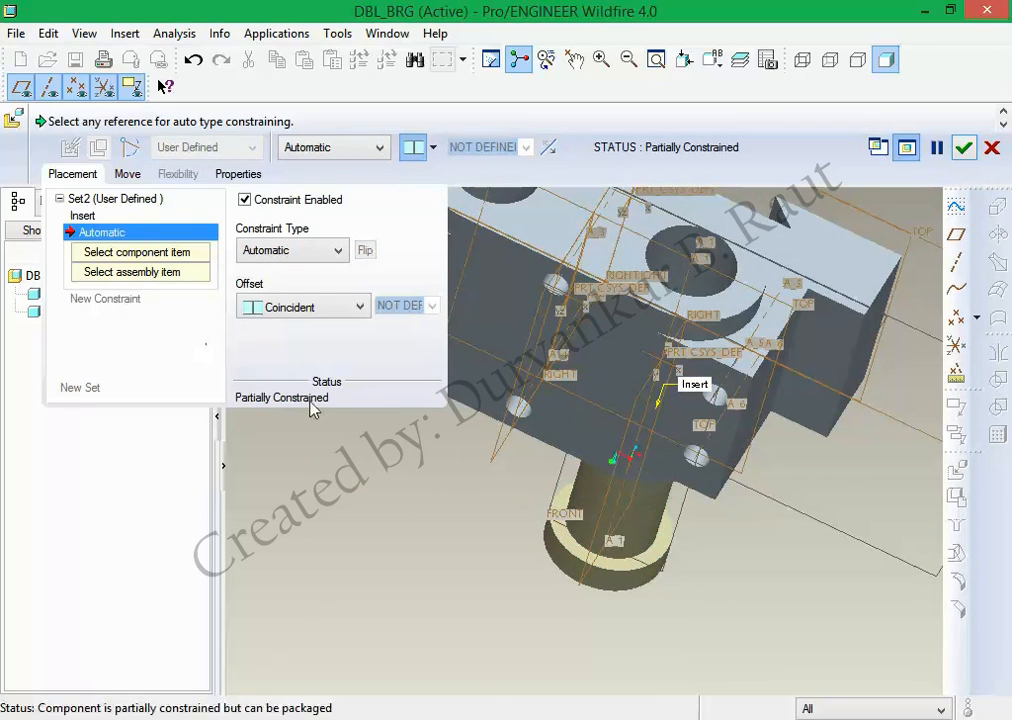
{"action": "left_click", "coordinate": [560, 542]}
{"action": "middle_click_drag", "start_coordinate": [535, 594], "coordinate": [548, 397]}
{"action": "left_click", "coordinate": [610, 440]}
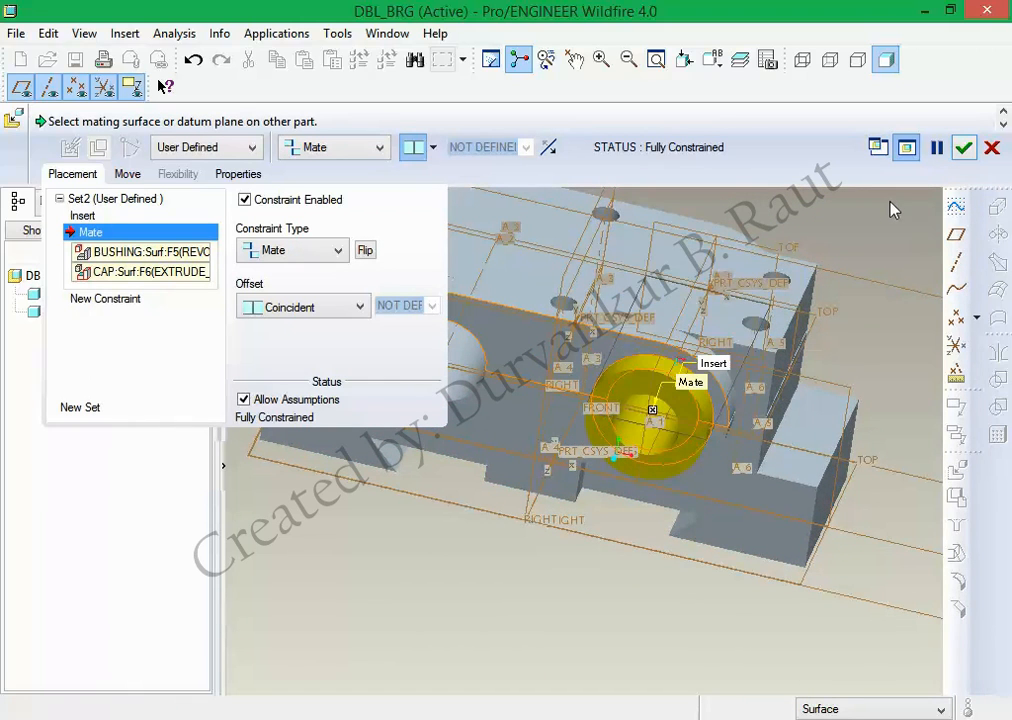
{"action": "left_click", "coordinate": [961, 155]}
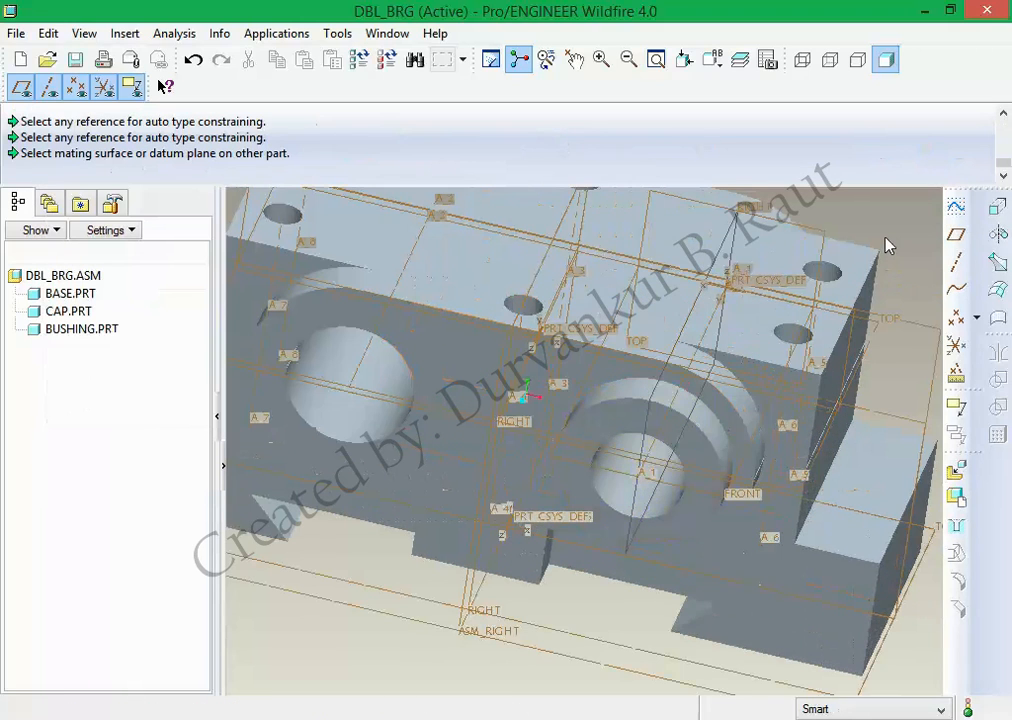
Add a second bushing.prt to the assembly.
{"action": "key", "text": "ctrl+d"}
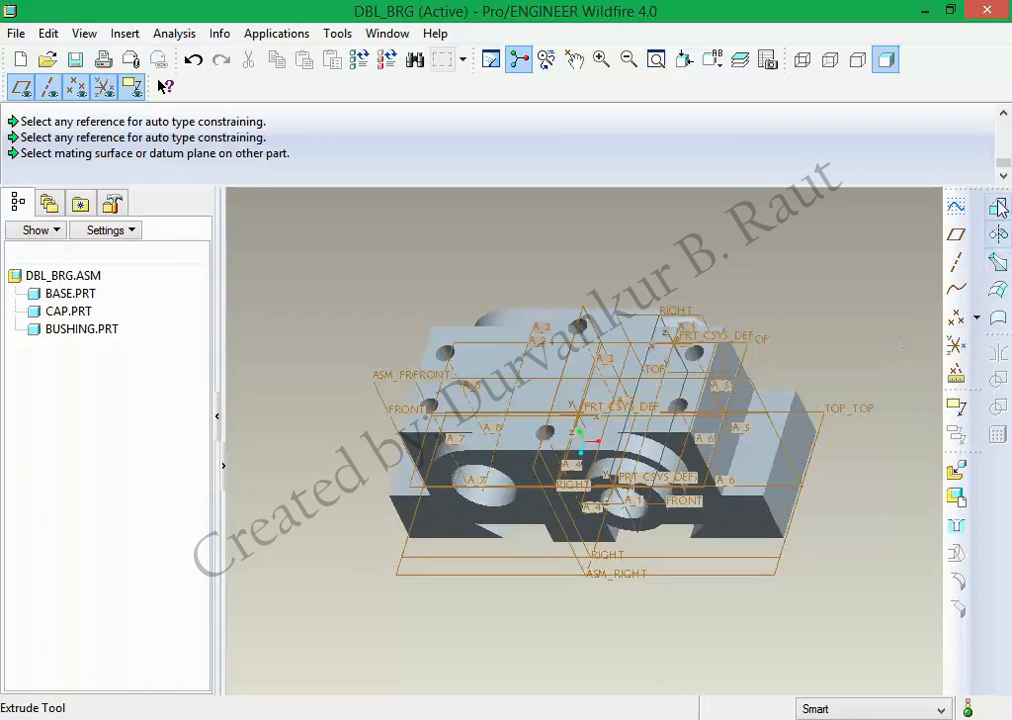
{"action": "left_click", "coordinate": [956, 470]}
{"action": "left_click", "coordinate": [345, 300]}
{"action": "left_click", "coordinate": [675, 645]}
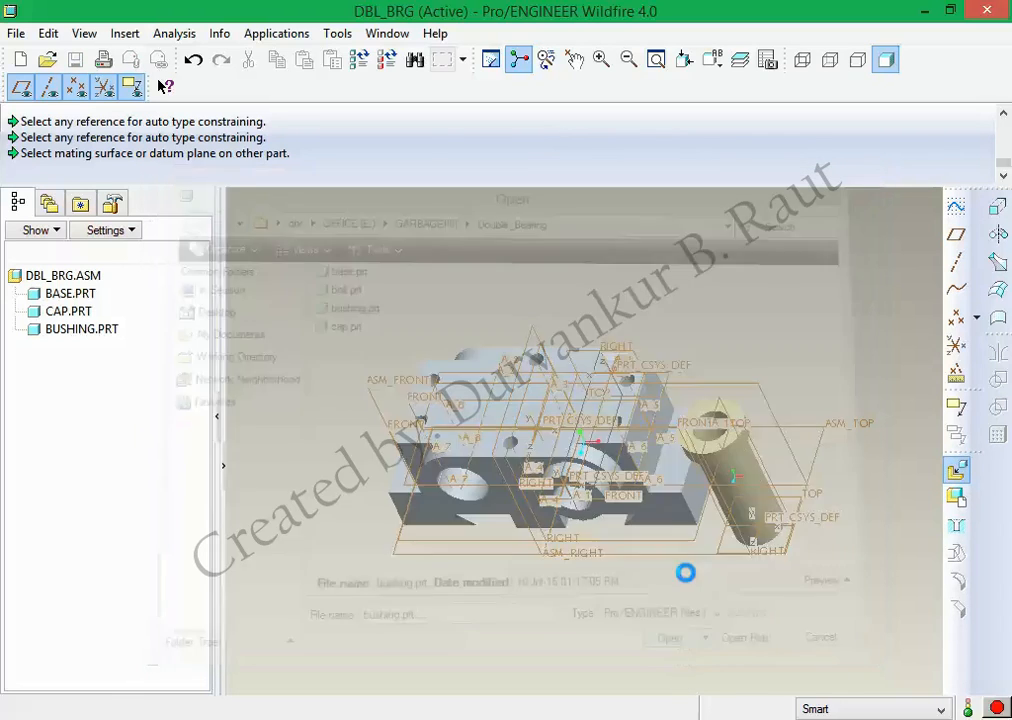
{"action": "scroll", "coordinate": [713, 512], "scroll_direction": "down", "scroll_amount": 8}
{"action": "middle_click_drag", "start_coordinate": [712, 512], "coordinate": [691, 445]}
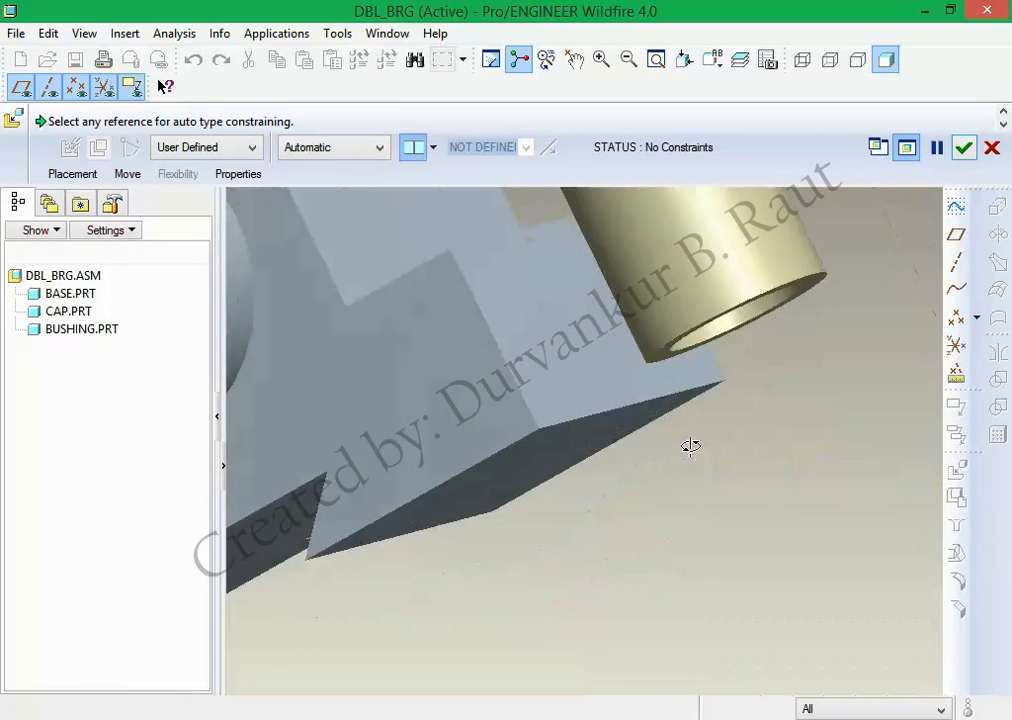
{"action": "scroll", "coordinate": [709, 545], "scroll_direction": "up", "scroll_amount": 6}
{"action": "middle_click_drag", "start_coordinate": [709, 545], "coordinate": [680, 484]}
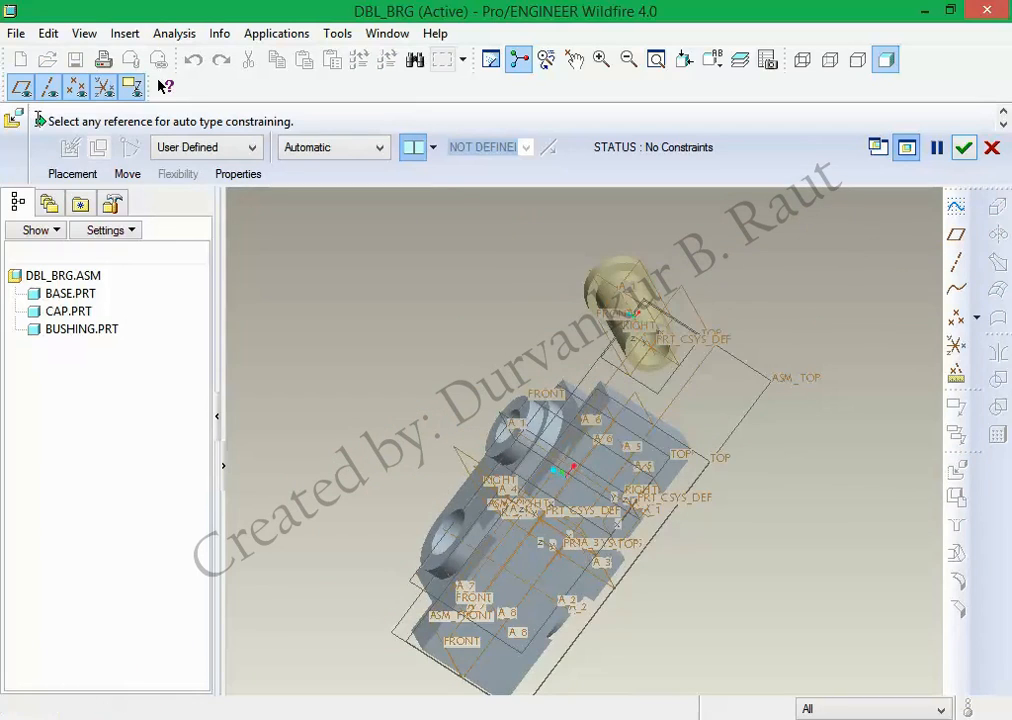
Mate the second bushing's flange inner face coincident with the front face of the cap's boss.
{"action": "left_click", "coordinate": [58, 176]}
{"action": "scroll", "coordinate": [562, 262], "scroll_direction": "down", "scroll_amount": 5}
{"action": "left_click", "coordinate": [652, 290]}
{"action": "scroll", "coordinate": [603, 255], "scroll_direction": "up", "scroll_amount": 4}
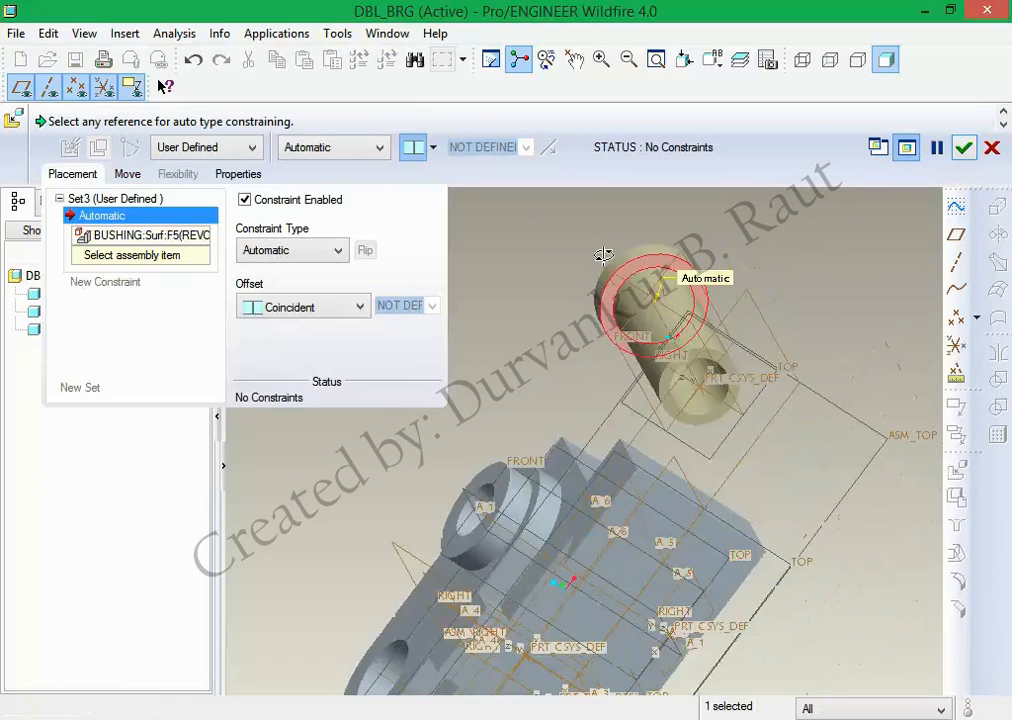
{"action": "middle_click_drag", "start_coordinate": [603, 255], "coordinate": [603, 303]}
{"action": "scroll", "coordinate": [603, 303], "scroll_direction": "up", "scroll_amount": 2}
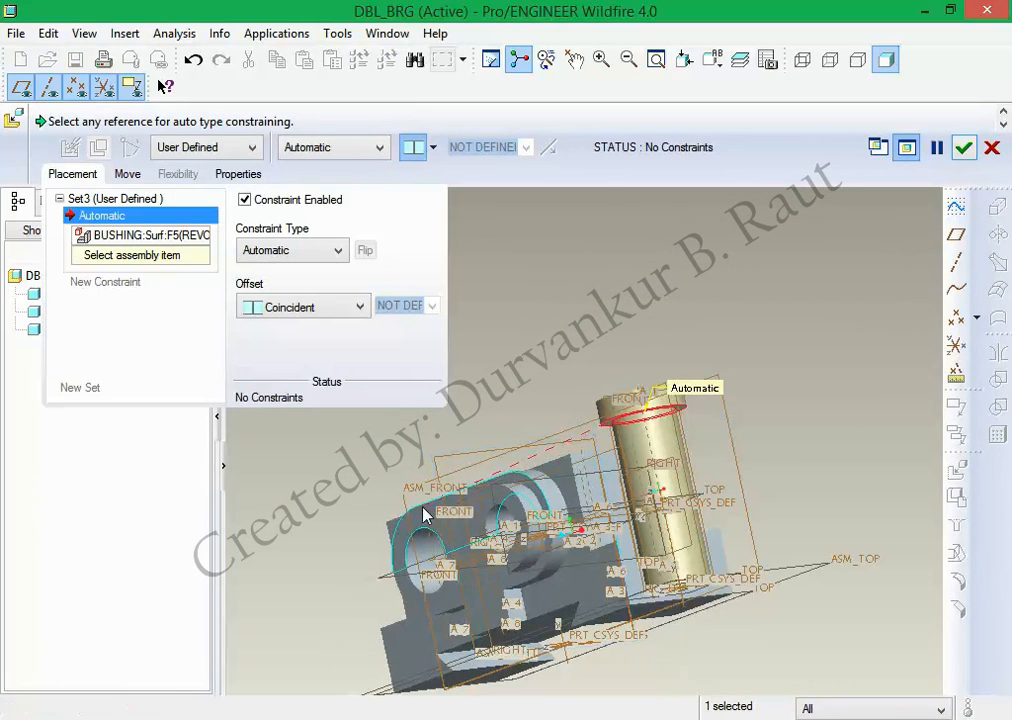
{"action": "left_click", "coordinate": [430, 515]}
{"action": "middle_click_drag", "start_coordinate": [515, 409], "coordinate": [662, 615]}
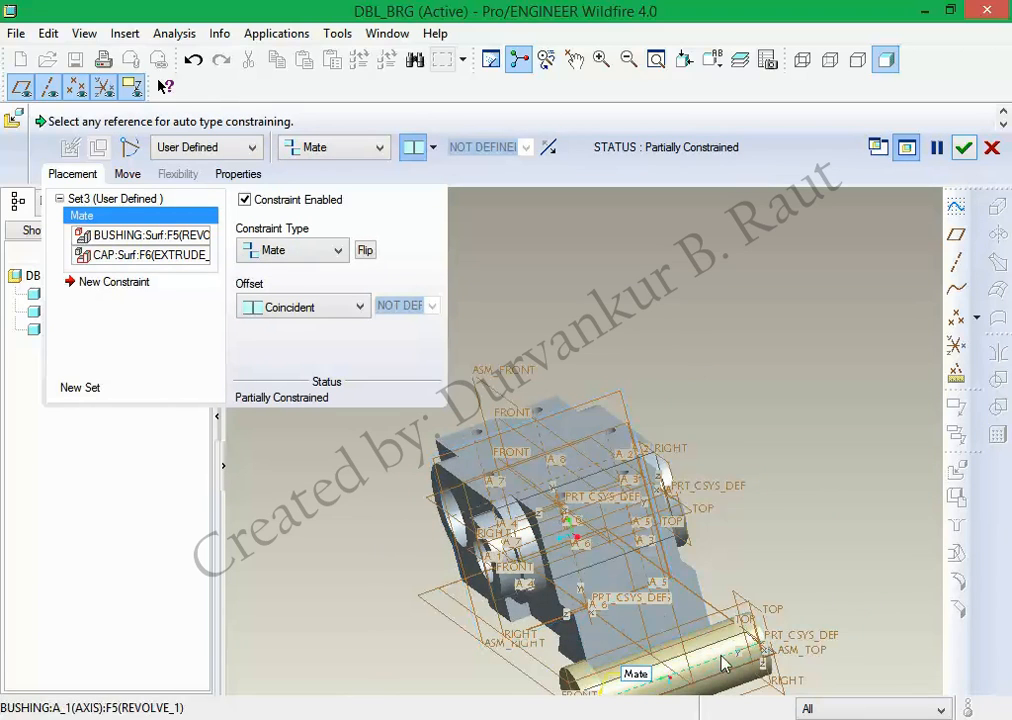
Align the second bushing's axis A_1 with the cap's free bore axis A_2 and accept the placement.
{"action": "scroll", "coordinate": [715, 660], "scroll_direction": "up", "scroll_amount": 1}
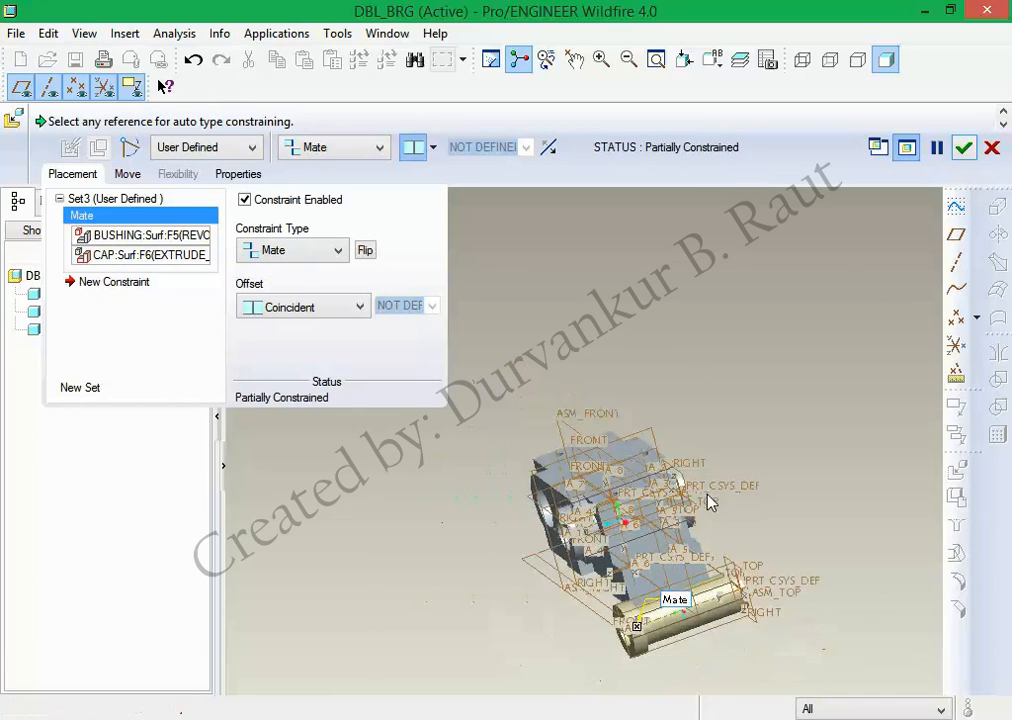
{"action": "scroll", "coordinate": [693, 682], "scroll_direction": "down", "scroll_amount": 4}
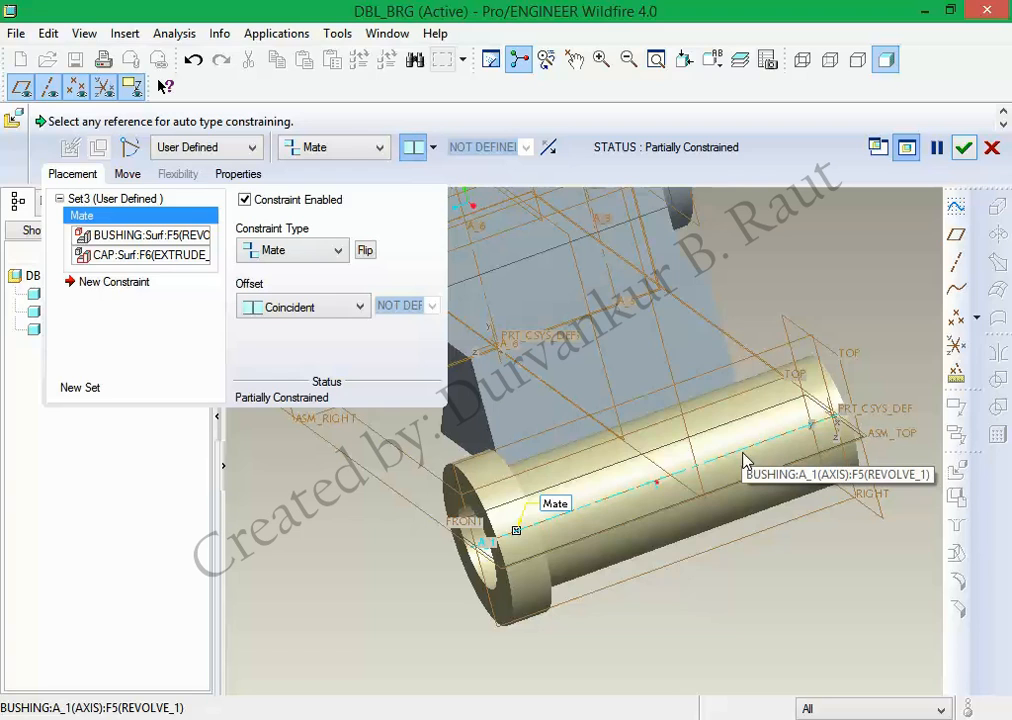
{"action": "left_click", "coordinate": [743, 452]}
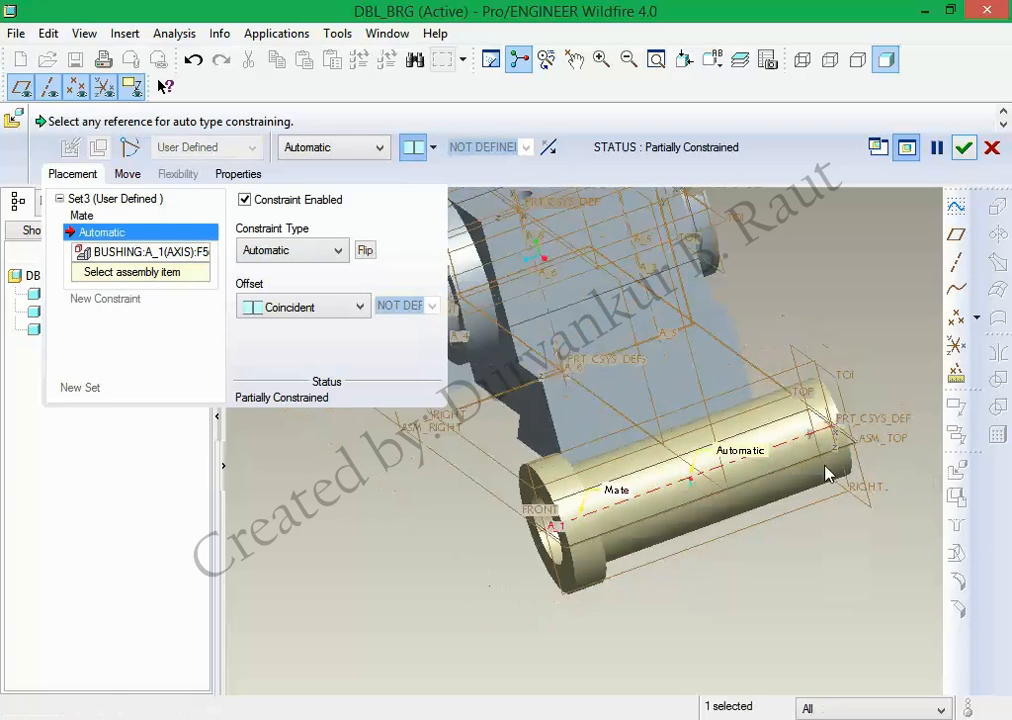
{"action": "scroll", "coordinate": [585, 339], "scroll_direction": "down", "scroll_amount": 5}
{"action": "left_click", "coordinate": [585, 339]}
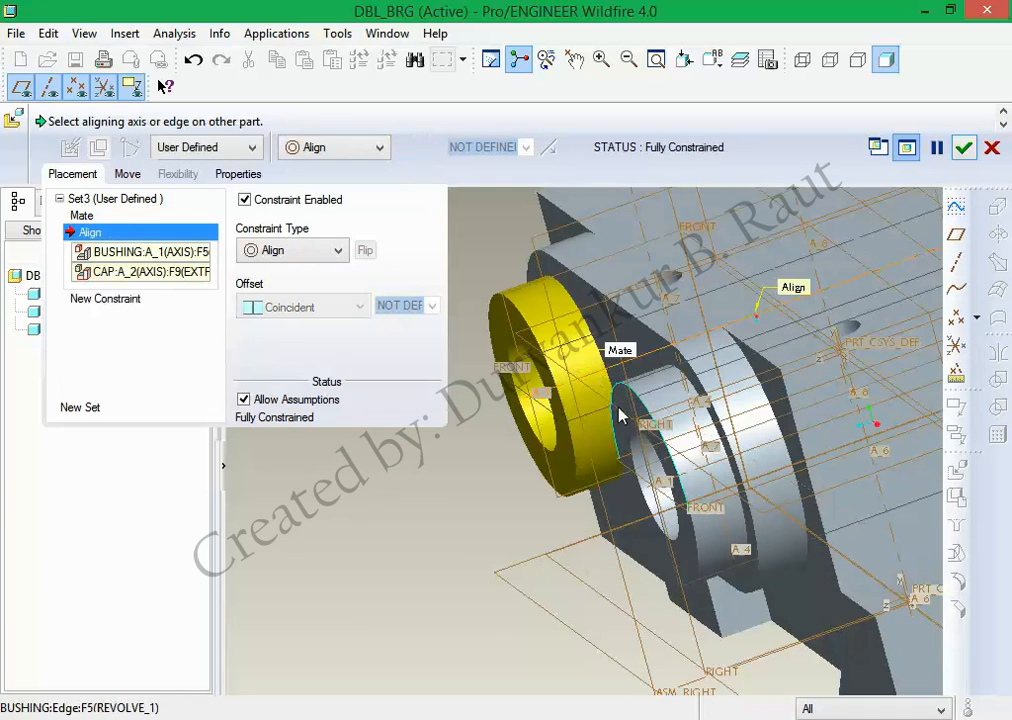
{"action": "middle_click_drag", "start_coordinate": [657, 343], "coordinate": [604, 366]}
{"action": "scroll", "coordinate": [623, 374], "scroll_direction": "up", "scroll_amount": 5}
{"action": "scroll", "coordinate": [722, 290], "scroll_direction": "down", "scroll_amount": 5}
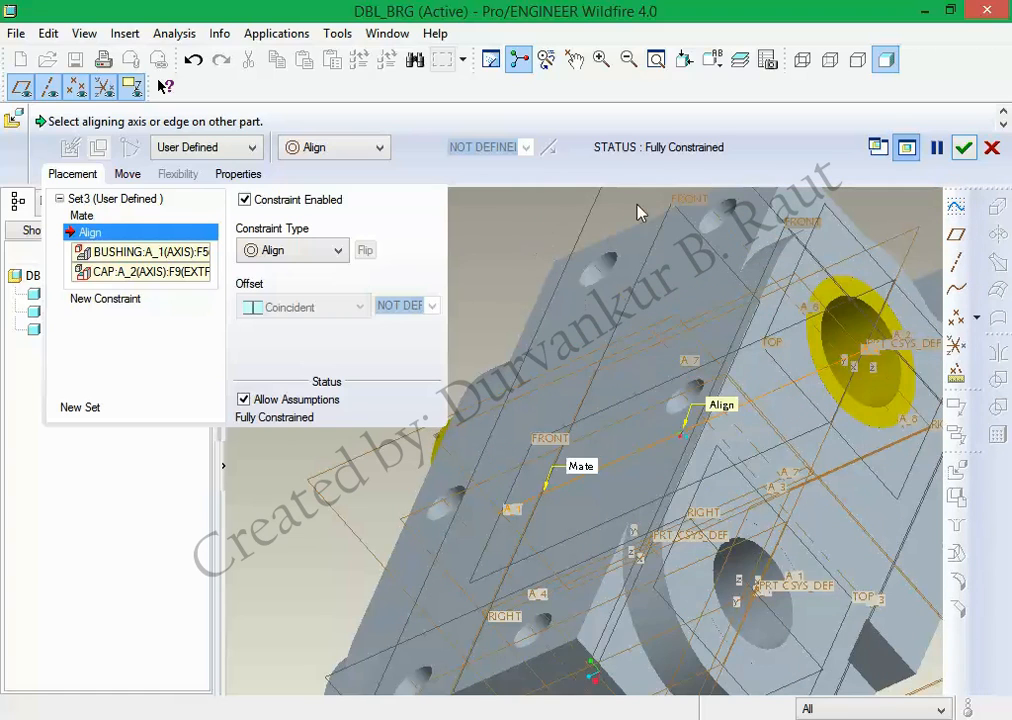
{"action": "left_click", "coordinate": [962, 148]}
{"action": "middle_click_drag", "start_coordinate": [305, 307], "coordinate": [480, 400]}
{"action": "scroll", "coordinate": [400, 435], "scroll_direction": "up", "scroll_amount": 5}
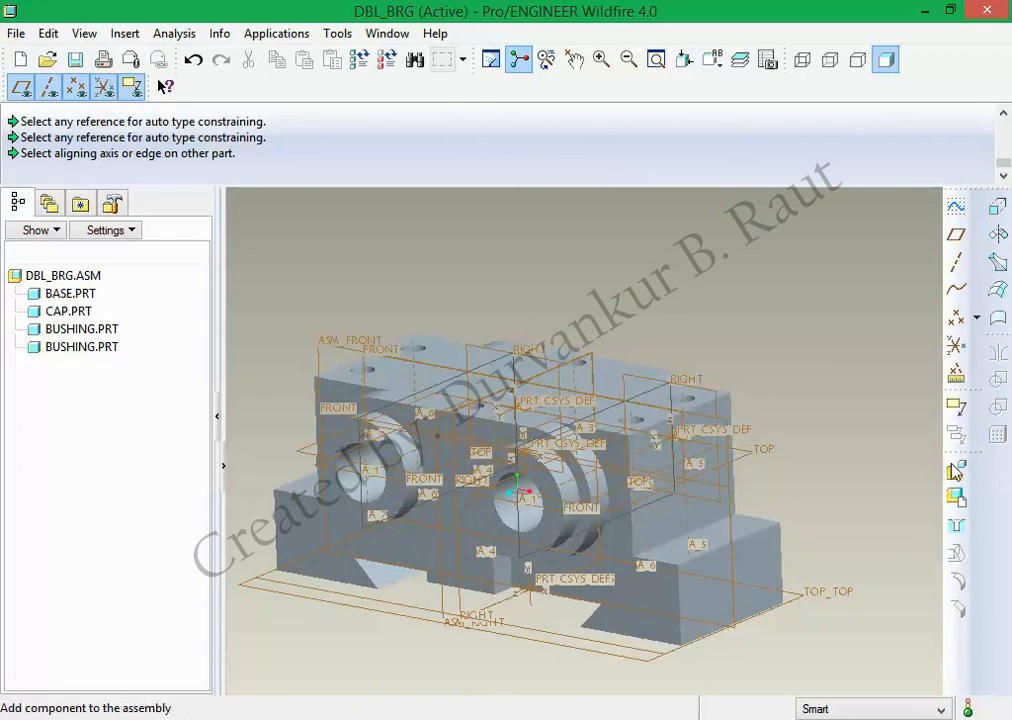
{"action": "left_click", "coordinate": [956, 470]}
{"action": "left_click", "coordinate": [337, 281]}
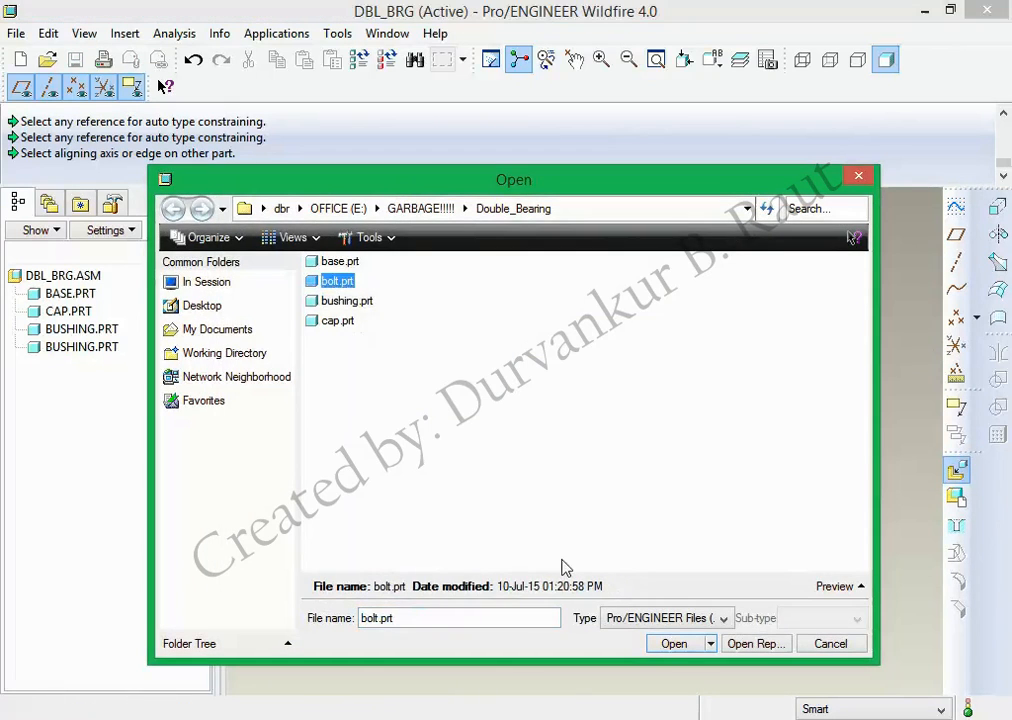
{"action": "left_click", "coordinate": [678, 645]}
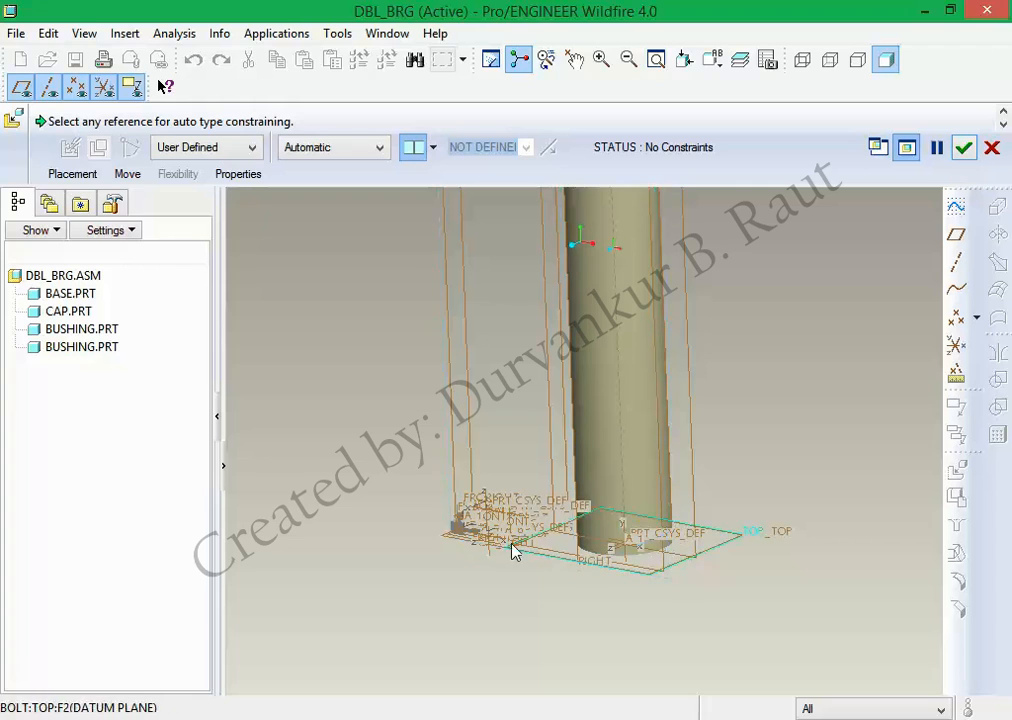
{"action": "scroll", "coordinate": [492, 544], "scroll_direction": "up", "scroll_amount": 3}
{"action": "scroll", "coordinate": [492, 544], "scroll_direction": "down", "scroll_amount": 6}
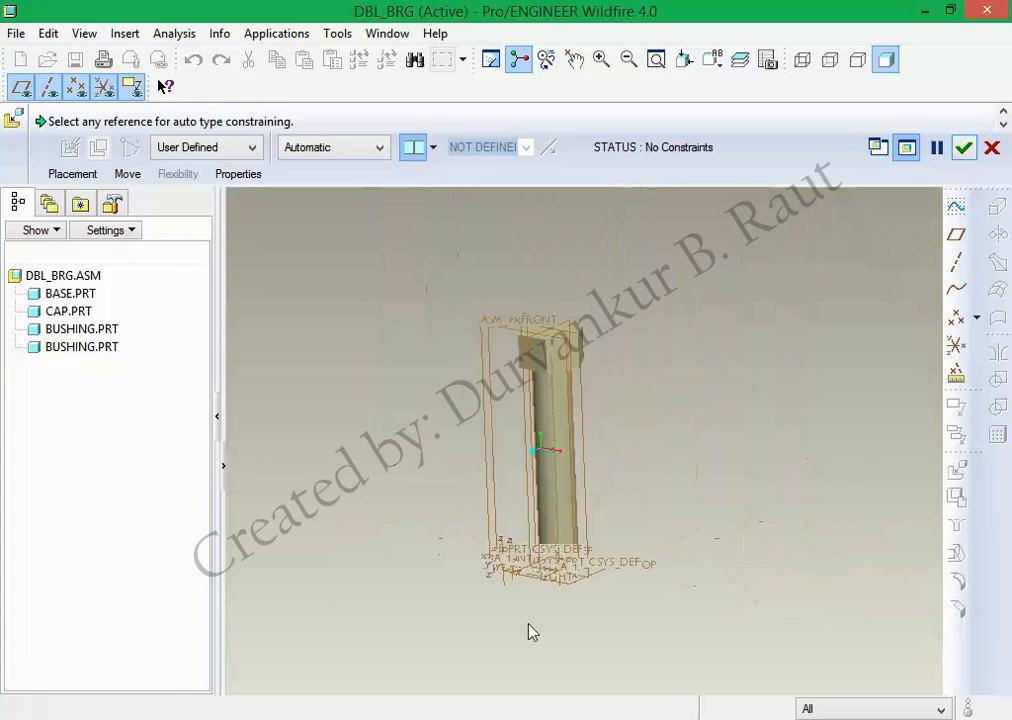
{"action": "scroll", "coordinate": [558, 370], "scroll_direction": "up", "scroll_amount": 3}
{"action": "scroll", "coordinate": [558, 370], "scroll_direction": "down", "scroll_amount": 2}
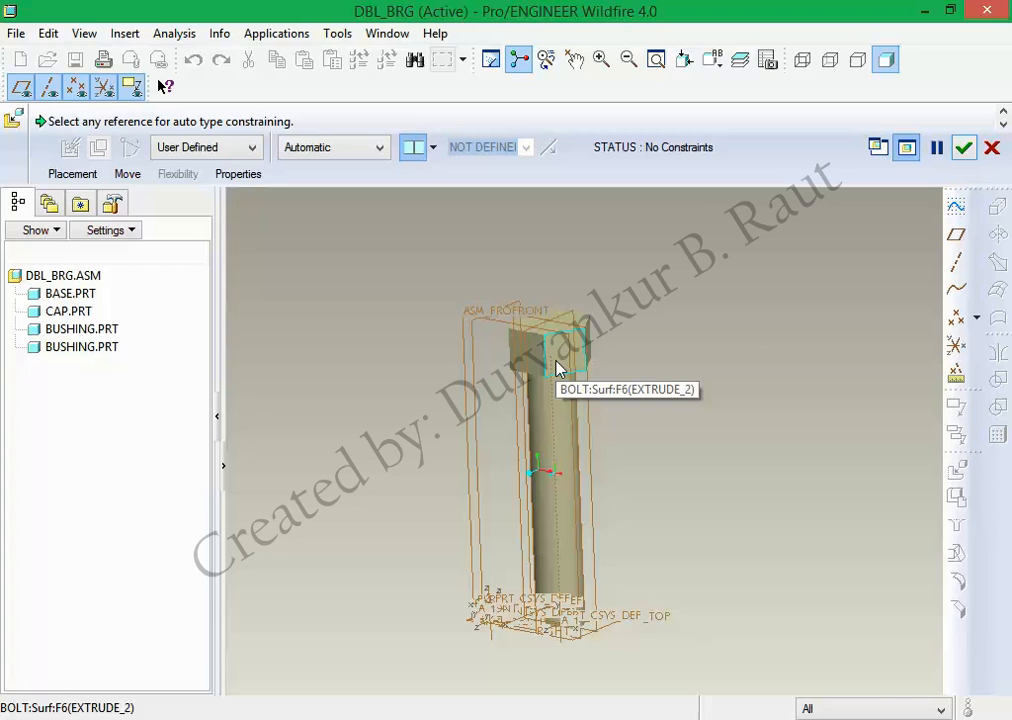
{"action": "scroll", "coordinate": [507, 630], "scroll_direction": "up", "scroll_amount": 5}
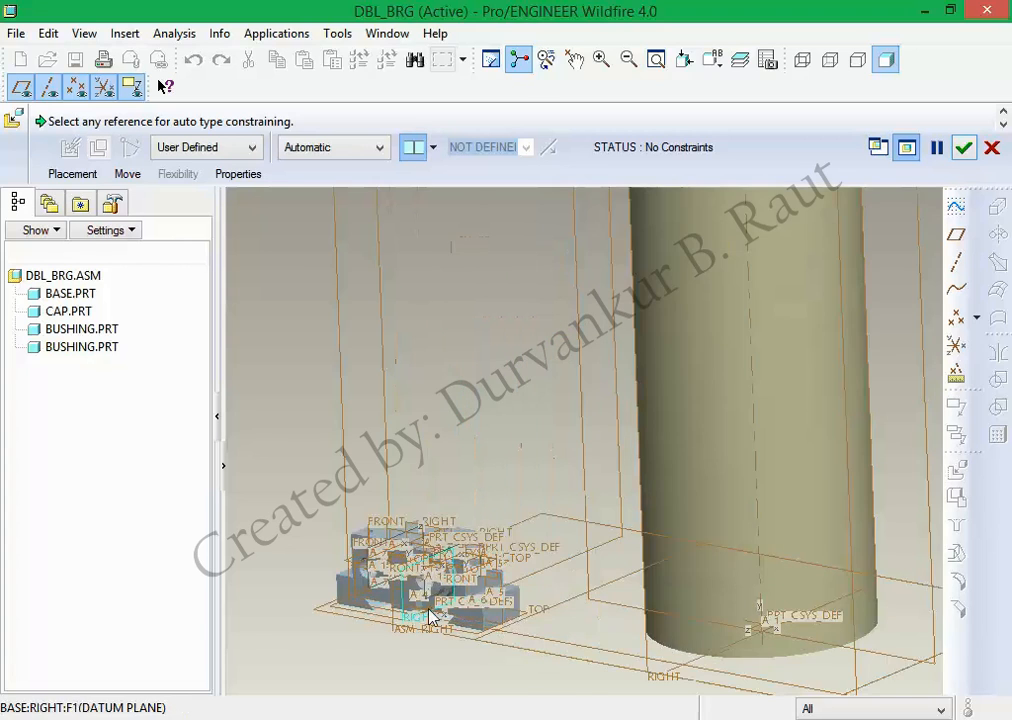
{"action": "scroll", "coordinate": [430, 617], "scroll_direction": "up", "scroll_amount": 4}
{"action": "scroll", "coordinate": [470, 598], "scroll_direction": "down", "scroll_amount": 4}
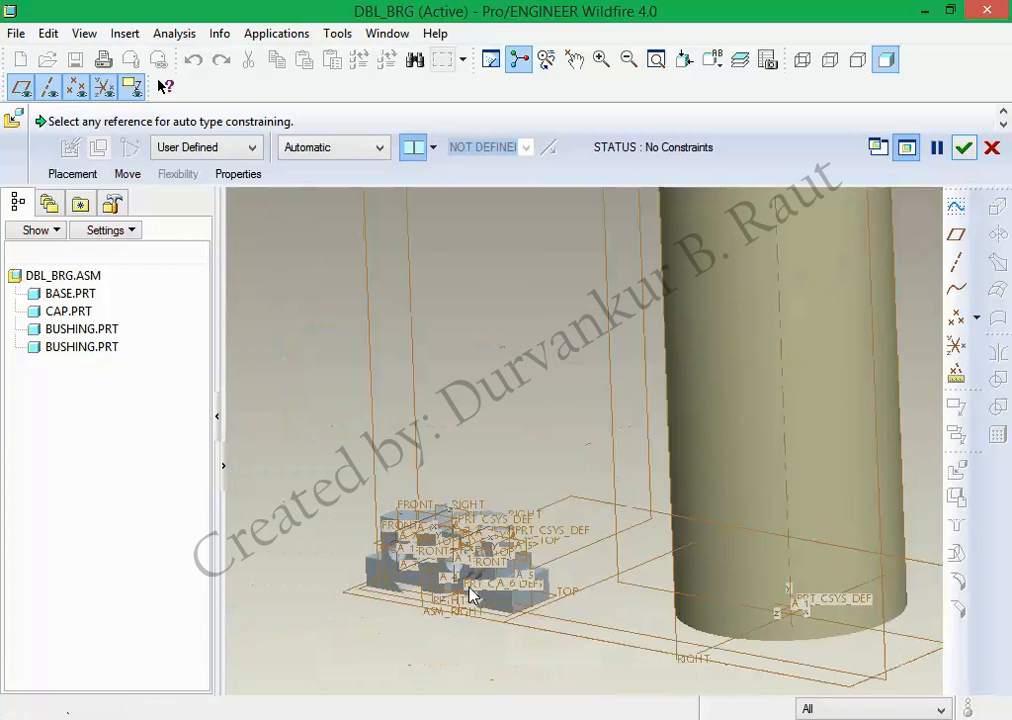
{"action": "scroll", "coordinate": [472, 595], "scroll_direction": "down", "scroll_amount": 2}
{"action": "left_click", "coordinate": [992, 147]}
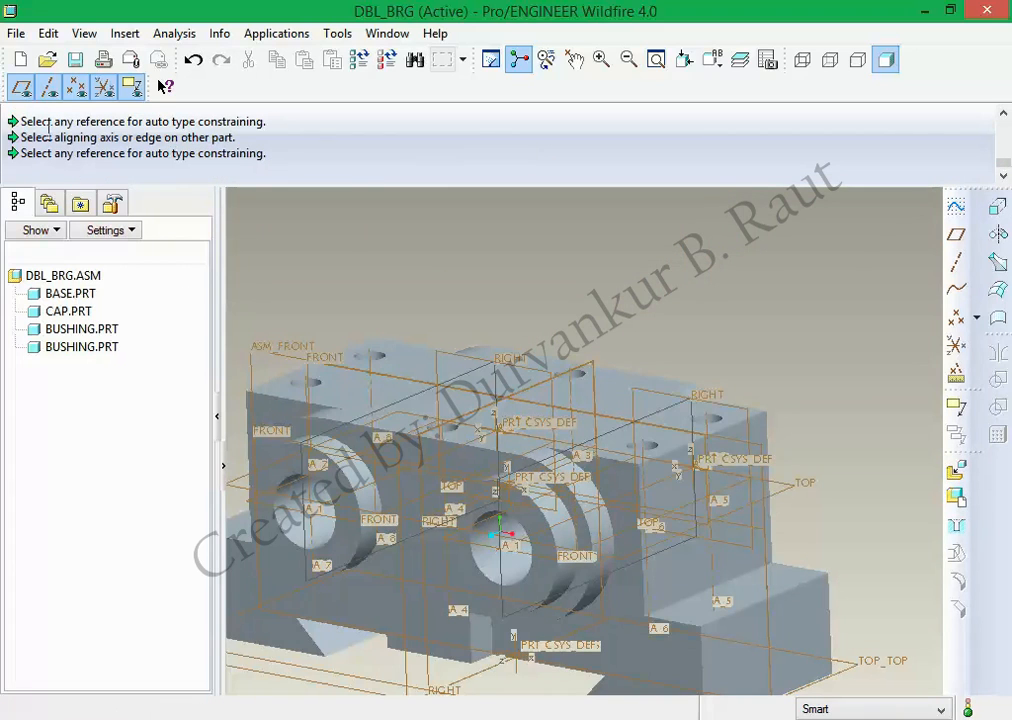
Open bolt.prt from the Double_Bearing folder in its own window.
{"action": "left_click", "coordinate": [47, 60]}
{"action": "left_click", "coordinate": [338, 284]}
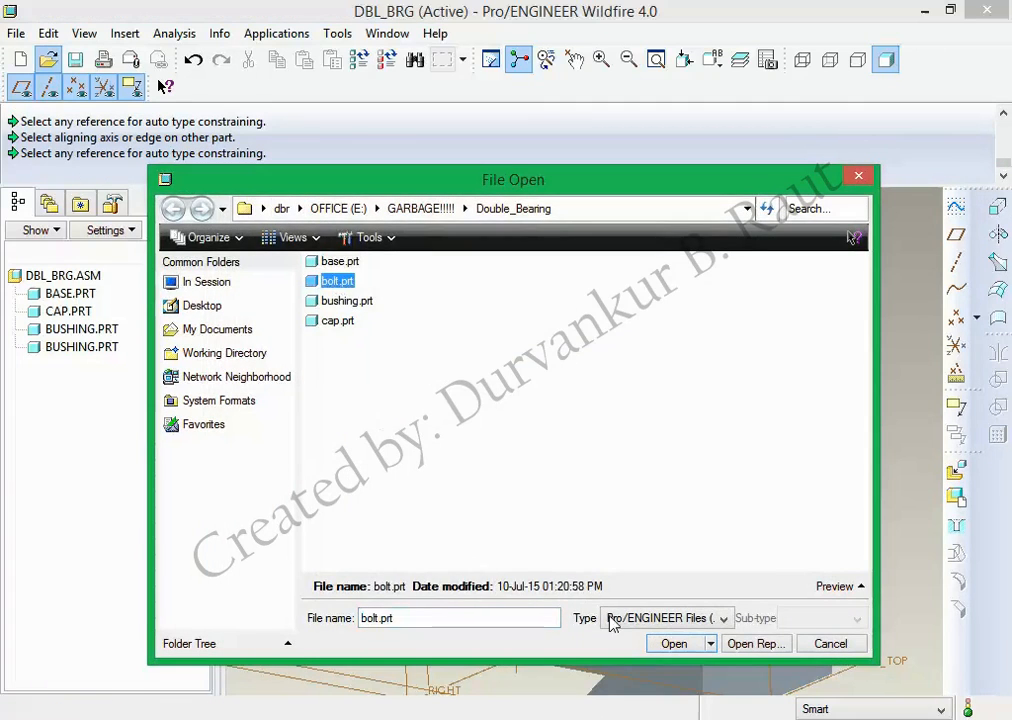
{"action": "left_click", "coordinate": [674, 643]}
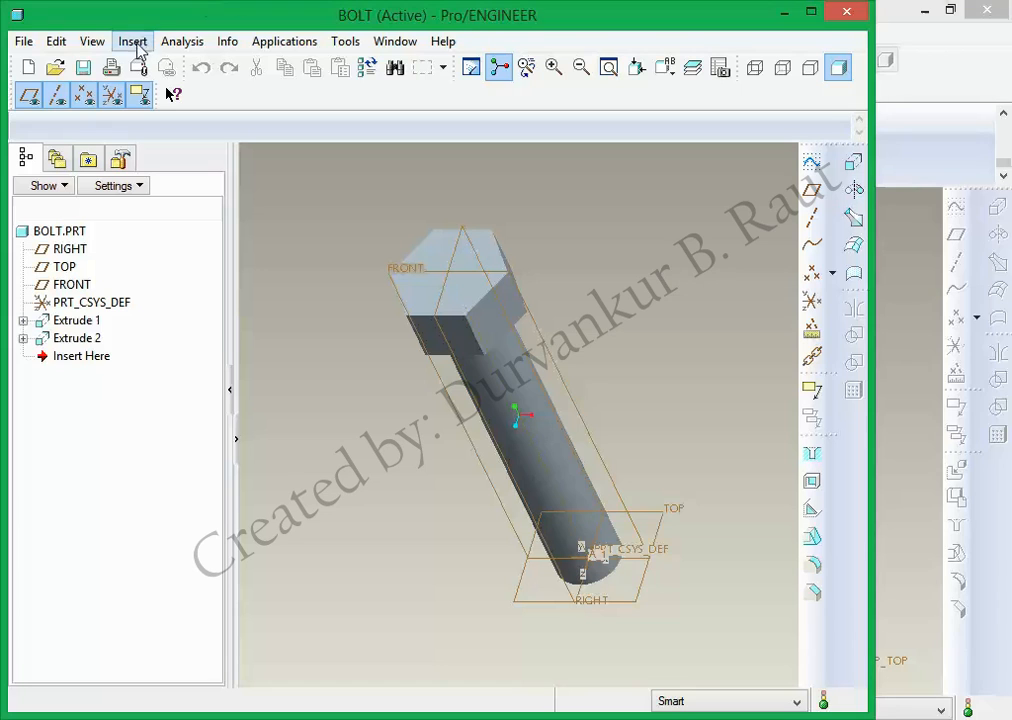
Set the bolt's unit system to millimeter Newton Second (mmNs), interpreting the dimensions so that 1" becomes 1 mm.
{"action": "left_click", "coordinate": [58, 45]}
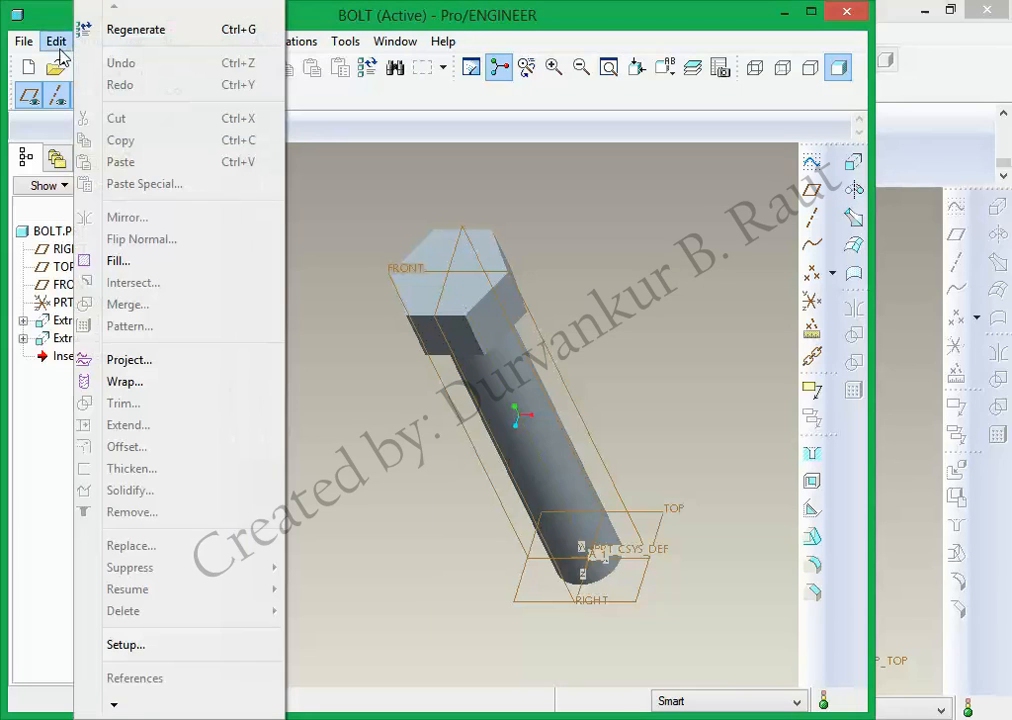
{"action": "left_click", "coordinate": [182, 652]}
{"action": "left_click", "coordinate": [930, 108]}
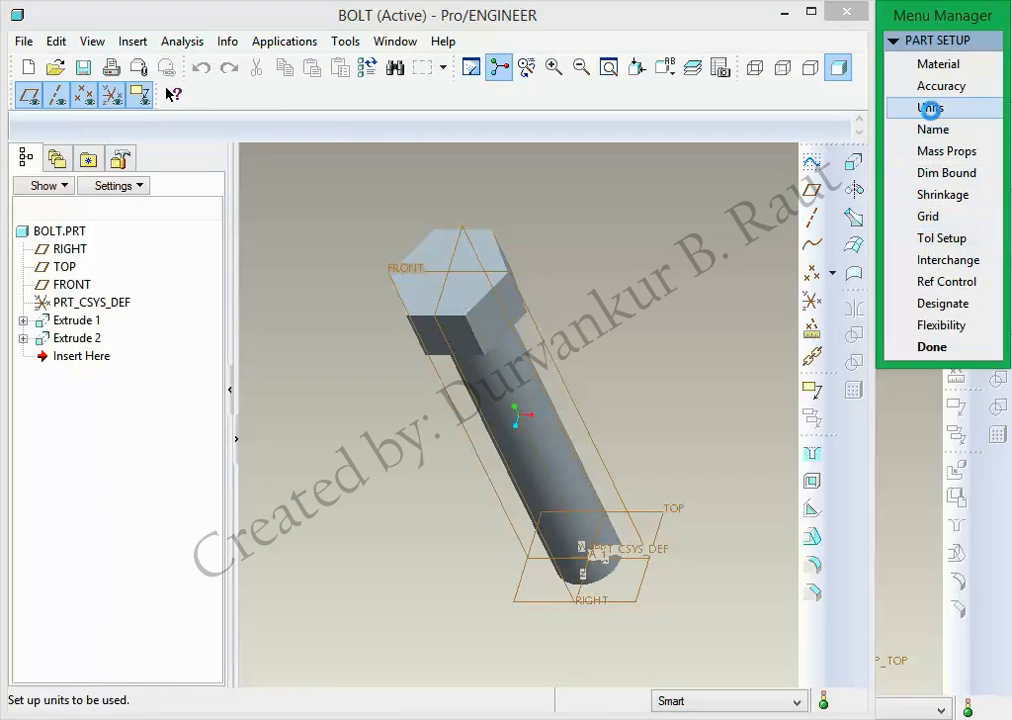
{"action": "left_click", "coordinate": [828, 511]}
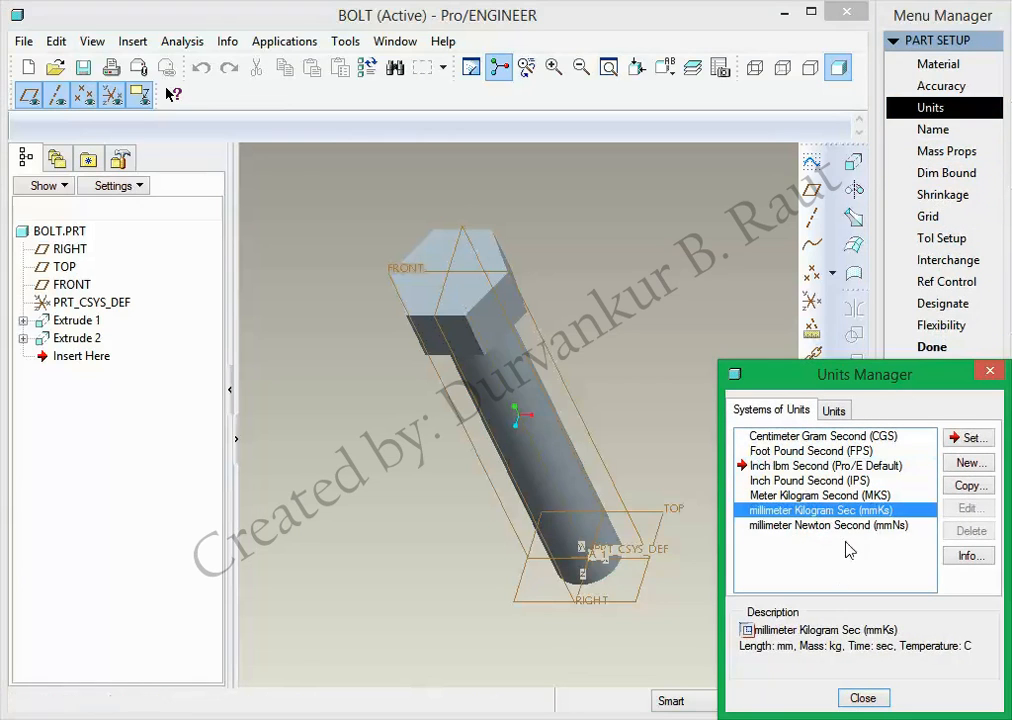
{"action": "left_click", "coordinate": [828, 525]}
{"action": "left_click", "coordinate": [971, 440]}
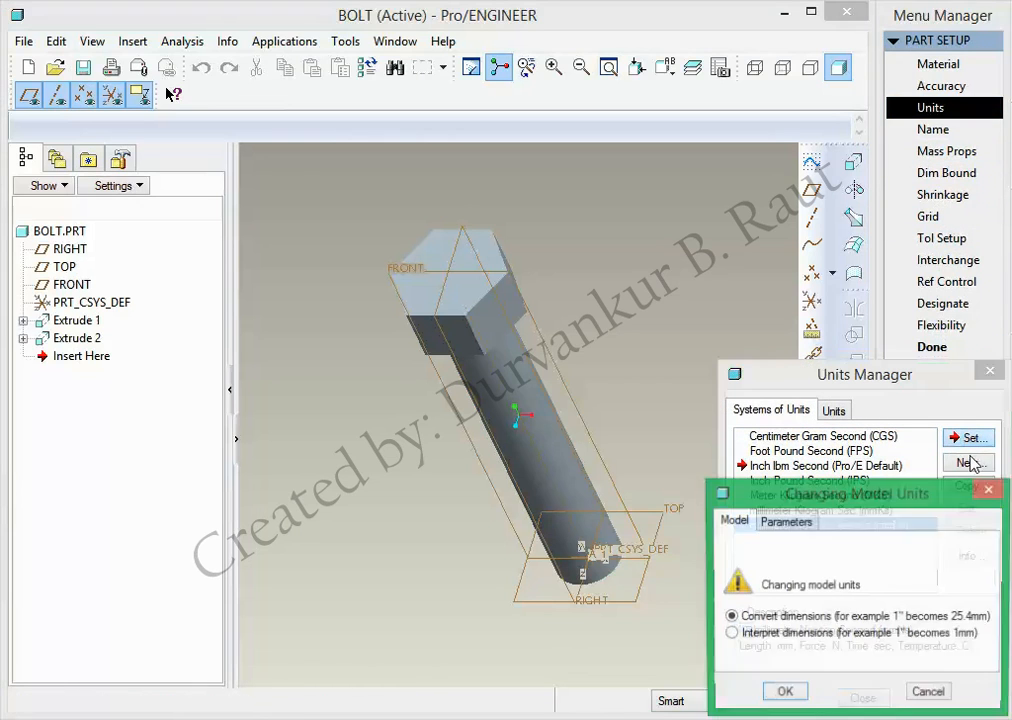
{"action": "left_click", "coordinate": [730, 634]}
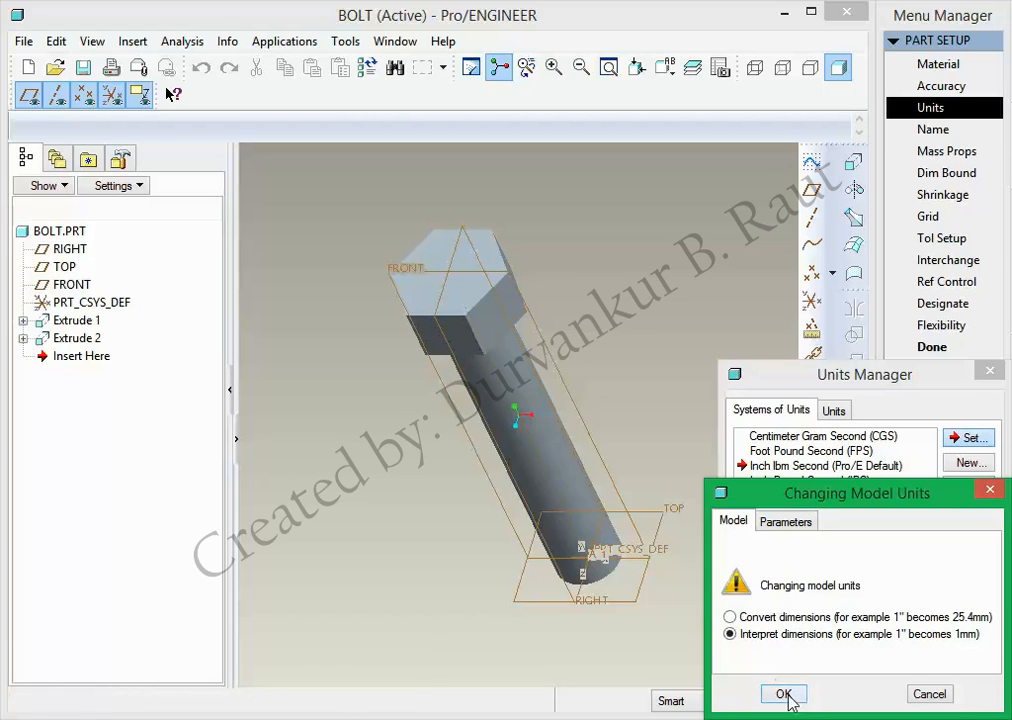
{"action": "left_click", "coordinate": [784, 694]}
{"action": "left_click", "coordinate": [861, 697]}
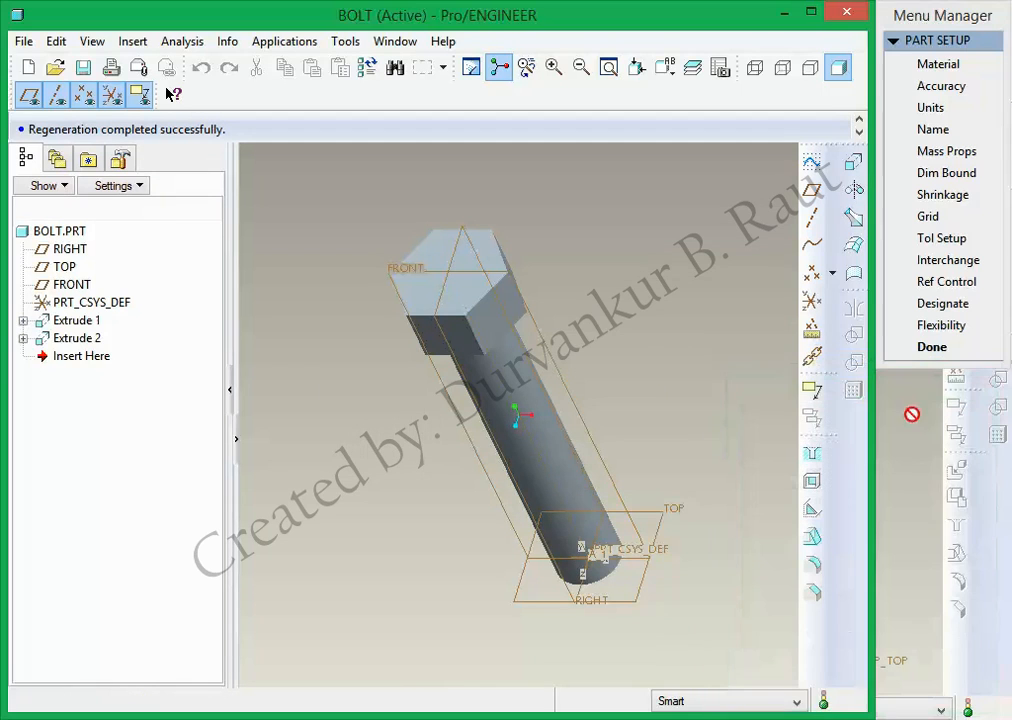
{"action": "left_click", "coordinate": [931, 355]}
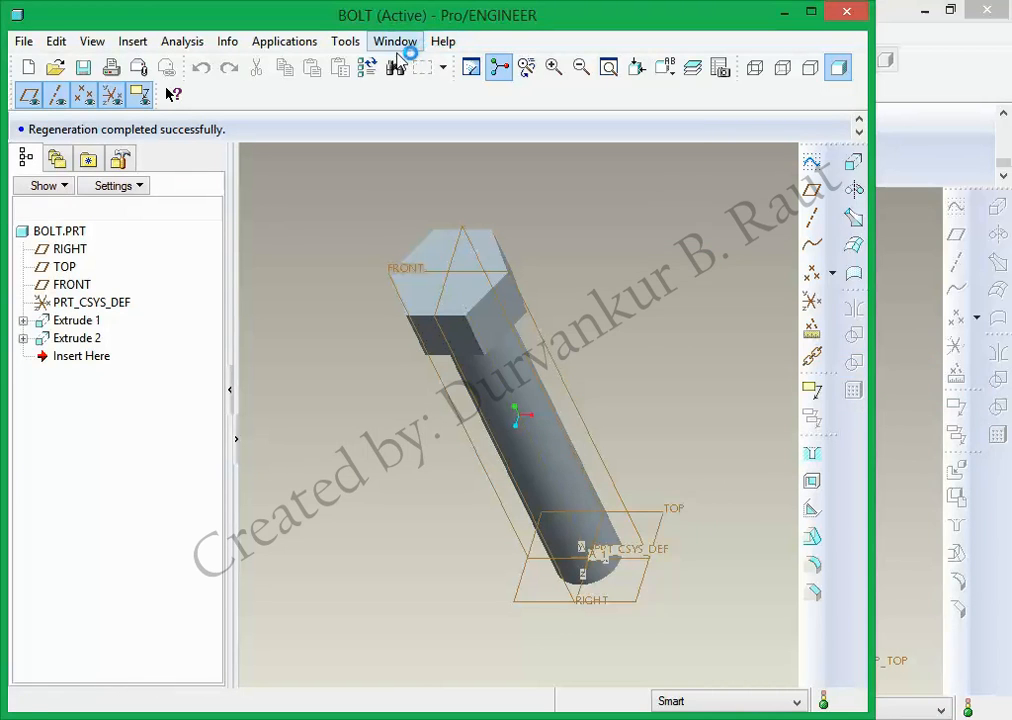
Save the bolt part and switch back to the DBL_BRG assembly window.
{"action": "left_click", "coordinate": [83, 67]}
{"action": "key", "text": "Return"}
{"action": "left_click", "coordinate": [395, 41]}
{"action": "left_click", "coordinate": [409, 106]}
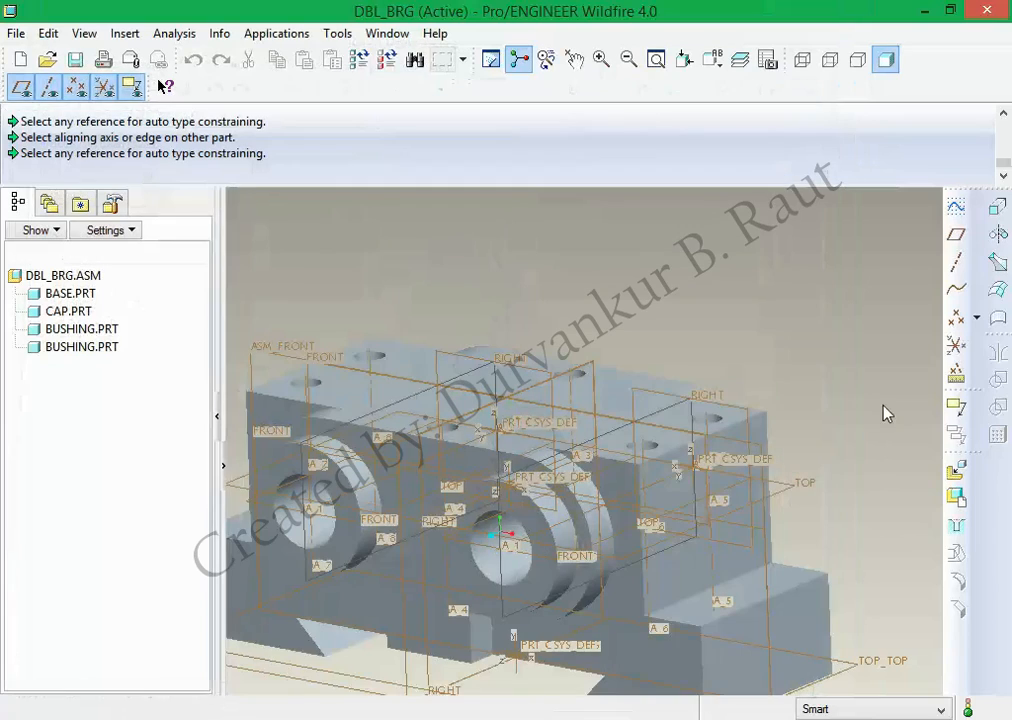
Add bolt.prt to the assembly as a new component.
{"action": "left_click", "coordinate": [956, 470]}
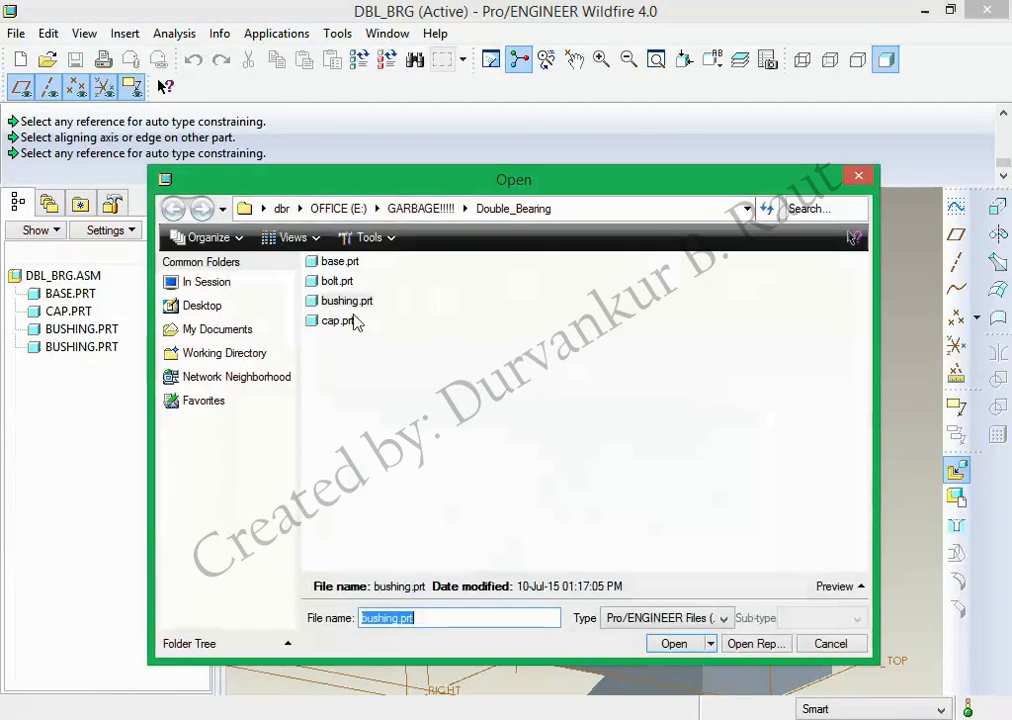
{"action": "left_click", "coordinate": [337, 281]}
{"action": "left_click", "coordinate": [673, 644]}
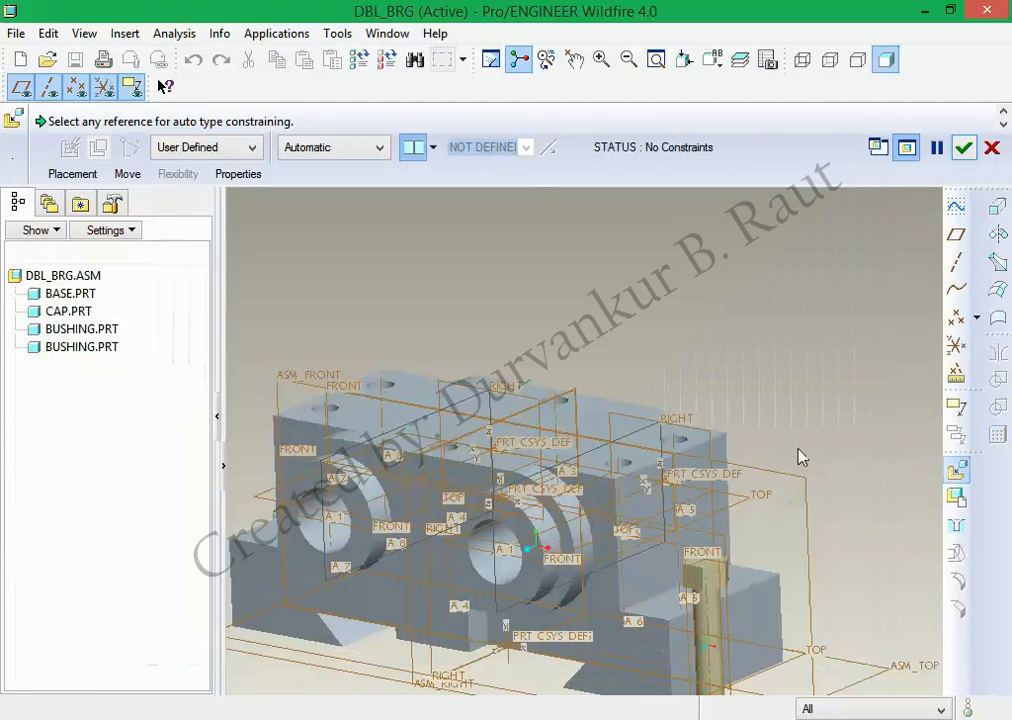
{"action": "scroll", "coordinate": [632, 346], "scroll_direction": "down", "scroll_amount": 2}
{"action": "scroll", "coordinate": [655, 583], "scroll_direction": "up", "scroll_amount": 6}
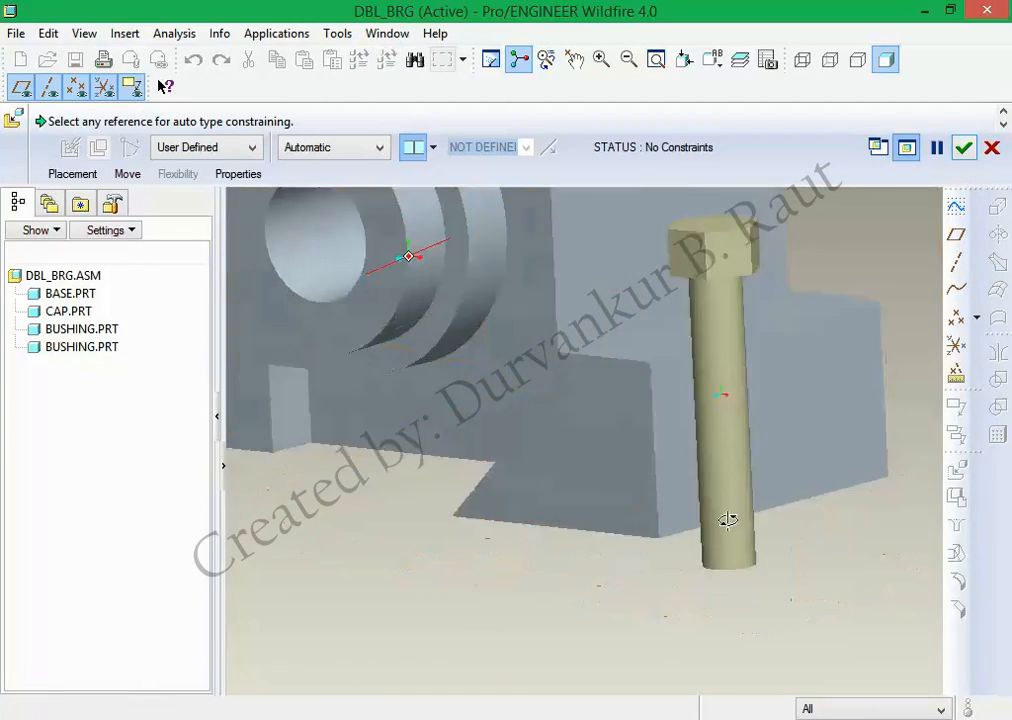
Insert the bolt's cylindrical shank into the cap's front corner hole using an automatic constraint.
{"action": "middle_click_drag", "start_coordinate": [728, 520], "coordinate": [730, 470]}
{"action": "left_click", "coordinate": [734, 296]}
{"action": "scroll", "coordinate": [718, 553], "scroll_direction": "down", "scroll_amount": 3}
{"action": "middle_click_drag", "start_coordinate": [718, 553], "coordinate": [714, 588]}
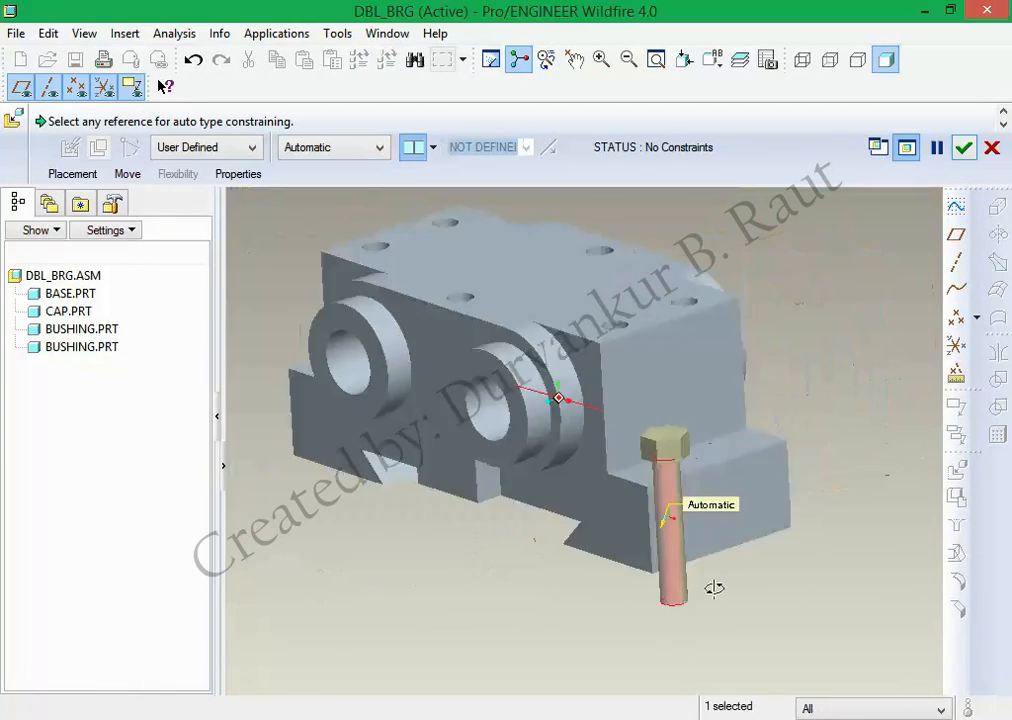
{"action": "scroll", "coordinate": [630, 472], "scroll_direction": "up", "scroll_amount": 5}
{"action": "left_click", "coordinate": [617, 385]}
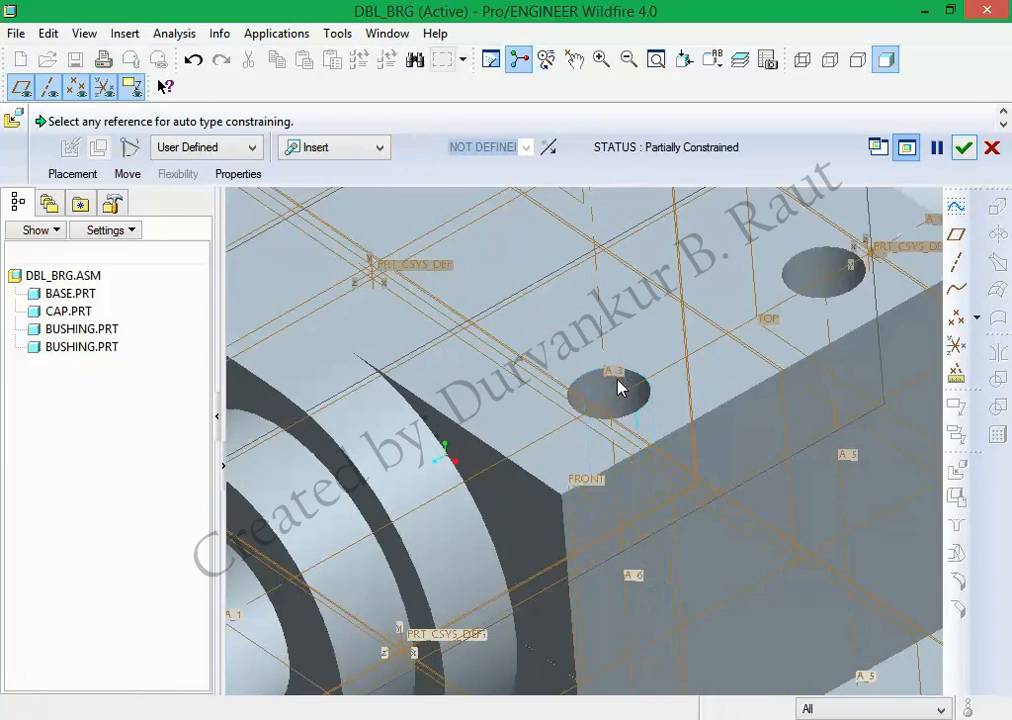
Slide the bolt along the hole axis until the underside of its head is exposed above the cap.
{"action": "right_click_drag", "start_coordinate": [643, 525], "coordinate": [597, 109], "text": "ctrl+alt"}
{"action": "middle_click_drag", "start_coordinate": [655, 508], "coordinate": [668, 480]}
{"action": "scroll", "coordinate": [659, 572], "scroll_direction": "down", "scroll_amount": 3}
{"action": "middle_click_drag", "start_coordinate": [657, 553], "coordinate": [658, 530]}
{"action": "scroll", "coordinate": [660, 533], "scroll_direction": "down", "scroll_amount": 1}
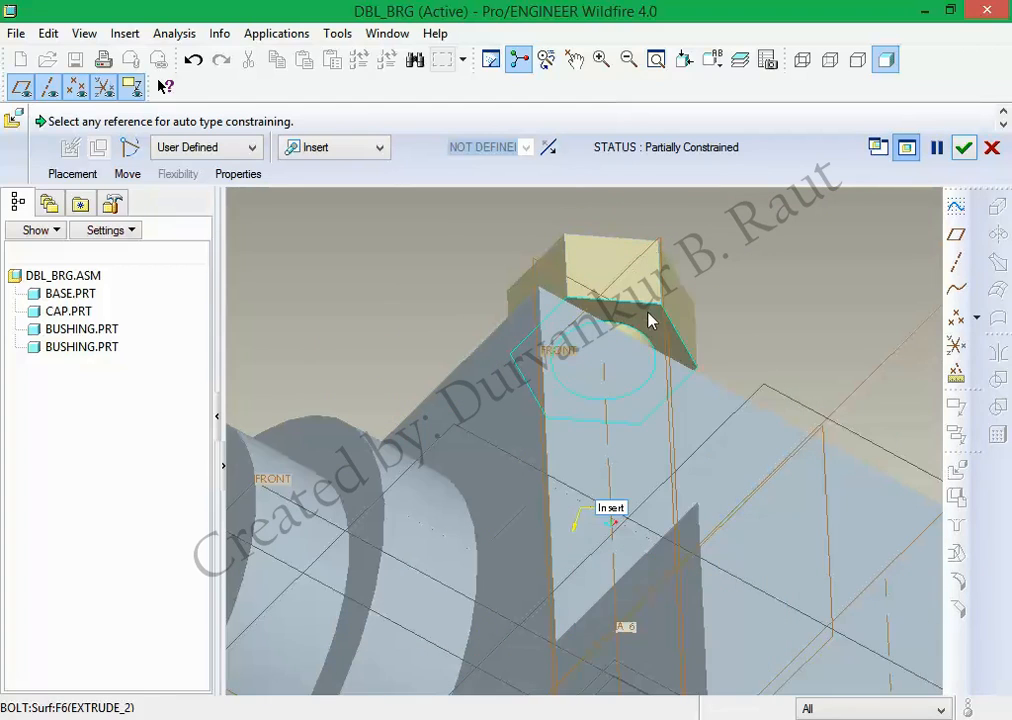
Add a coincident Mate constraint between the underside of the bolt head and the cap's top face, and accept the placement.
{"action": "left_click", "coordinate": [73, 173]}
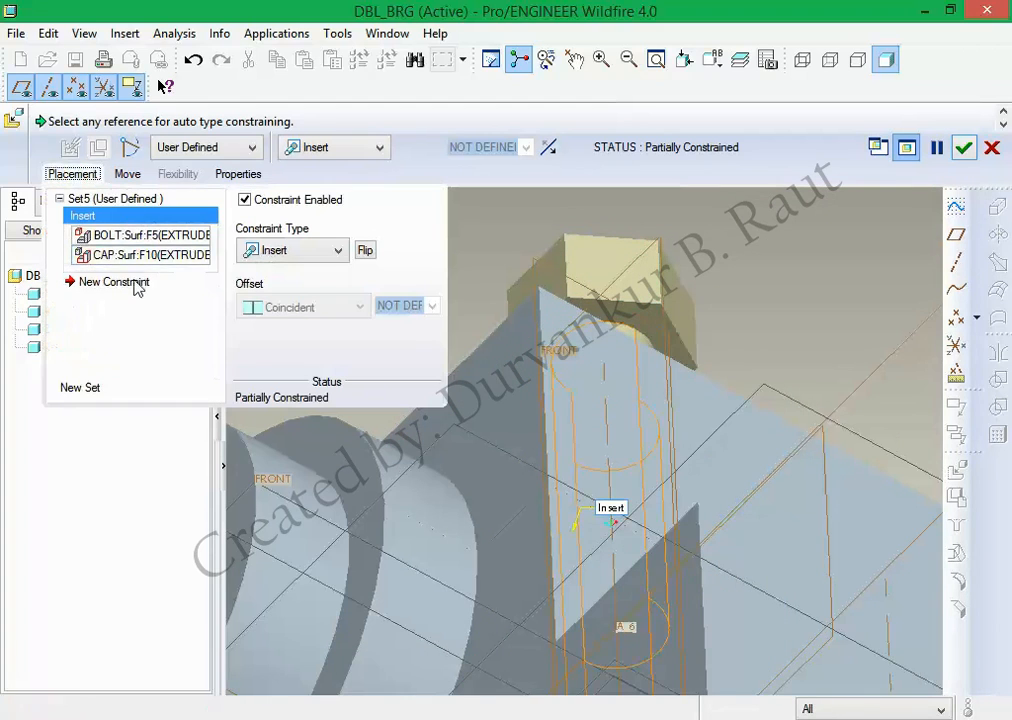
{"action": "left_click", "coordinate": [135, 287]}
{"action": "left_click", "coordinate": [655, 258]}
{"action": "middle_click_drag", "start_coordinate": [654, 251], "coordinate": [691, 452]}
{"action": "left_click", "coordinate": [714, 515]}
{"action": "scroll", "coordinate": [727, 251], "scroll_direction": "up", "scroll_amount": 3}
{"action": "scroll", "coordinate": [727, 257], "scroll_direction": "up", "scroll_amount": 2}
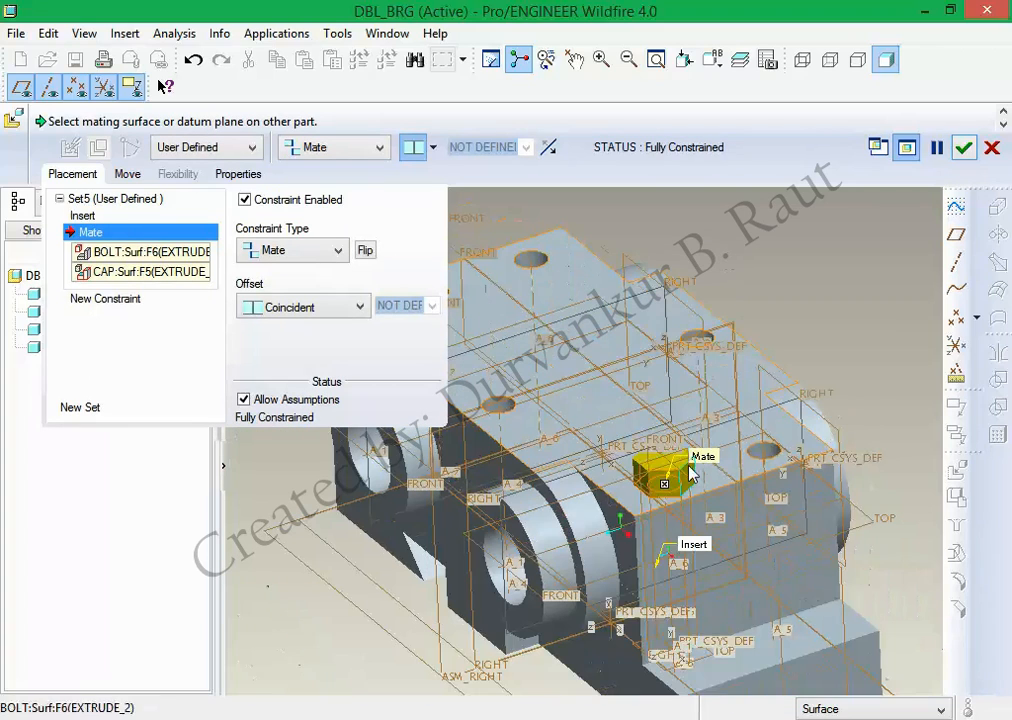
{"action": "left_click", "coordinate": [963, 148]}
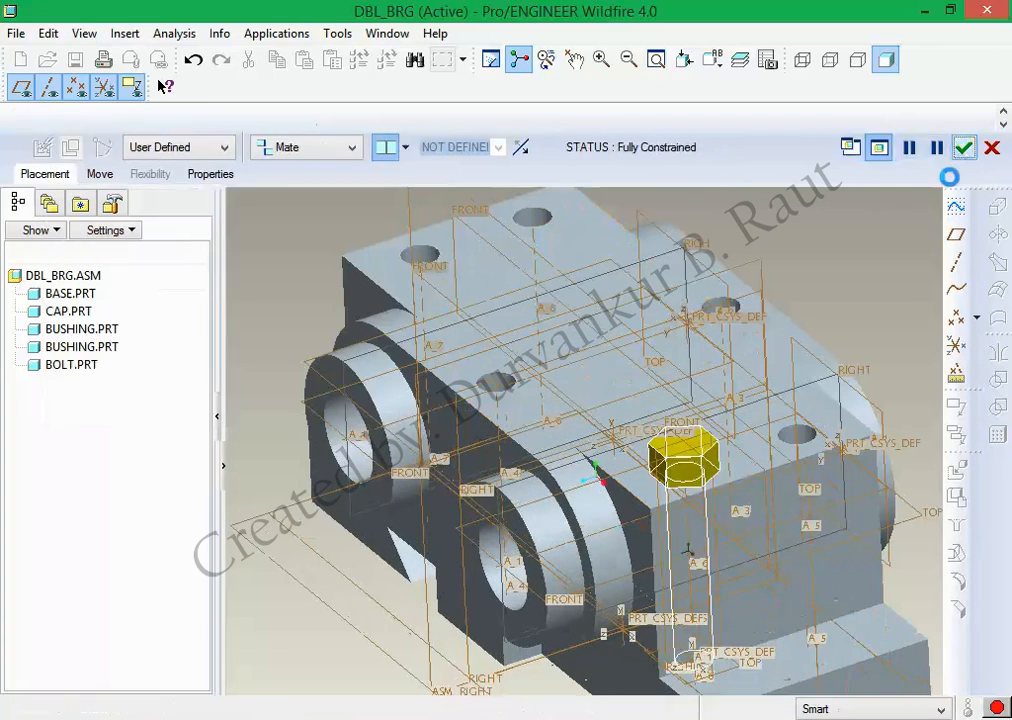
Hide the datum planes, axes, datum points and coordinate systems throughout the assembly.
{"action": "scroll", "coordinate": [887, 293], "scroll_direction": "up", "scroll_amount": 3}
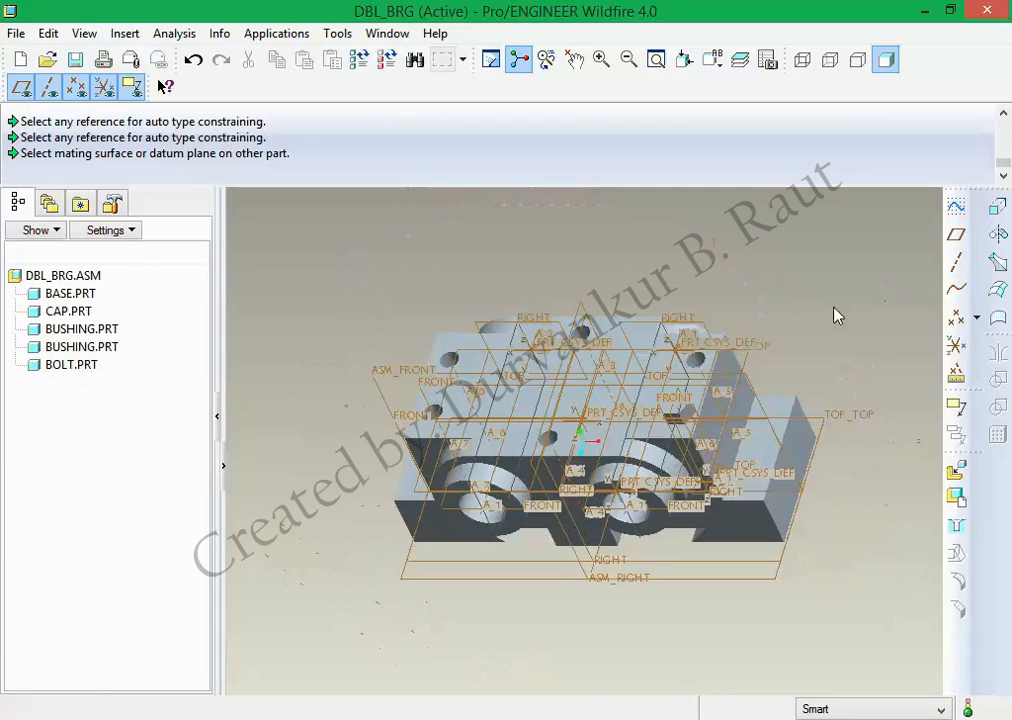
{"action": "scroll", "coordinate": [686, 437], "scroll_direction": "down", "scroll_amount": 5}
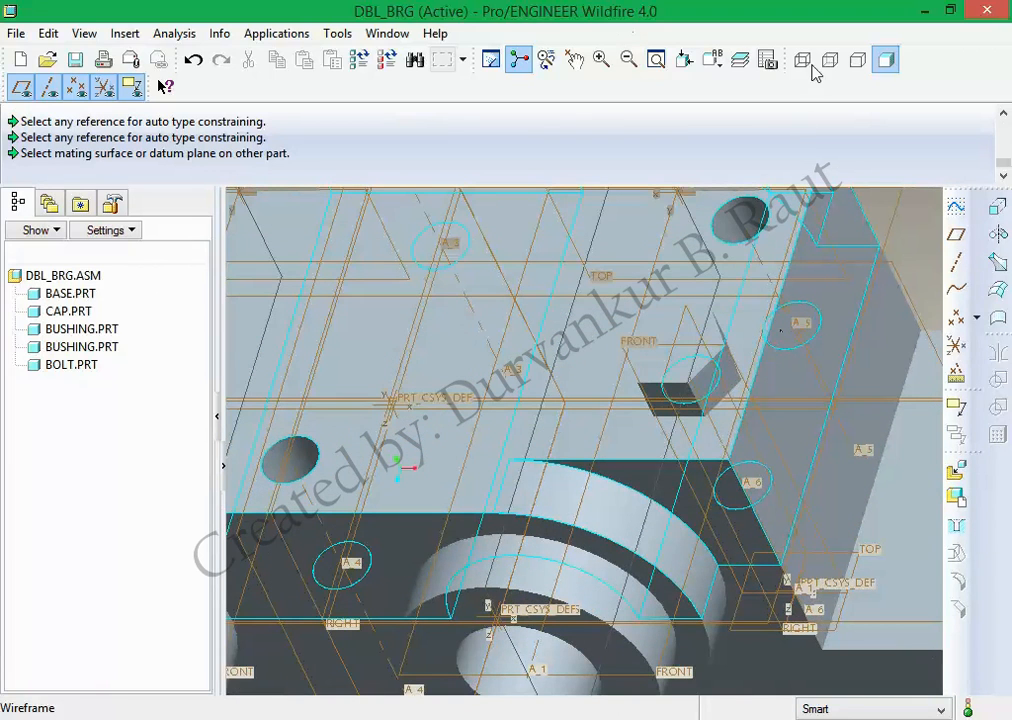
{"action": "left_click", "coordinate": [21, 87]}
{"action": "left_click", "coordinate": [74, 89]}
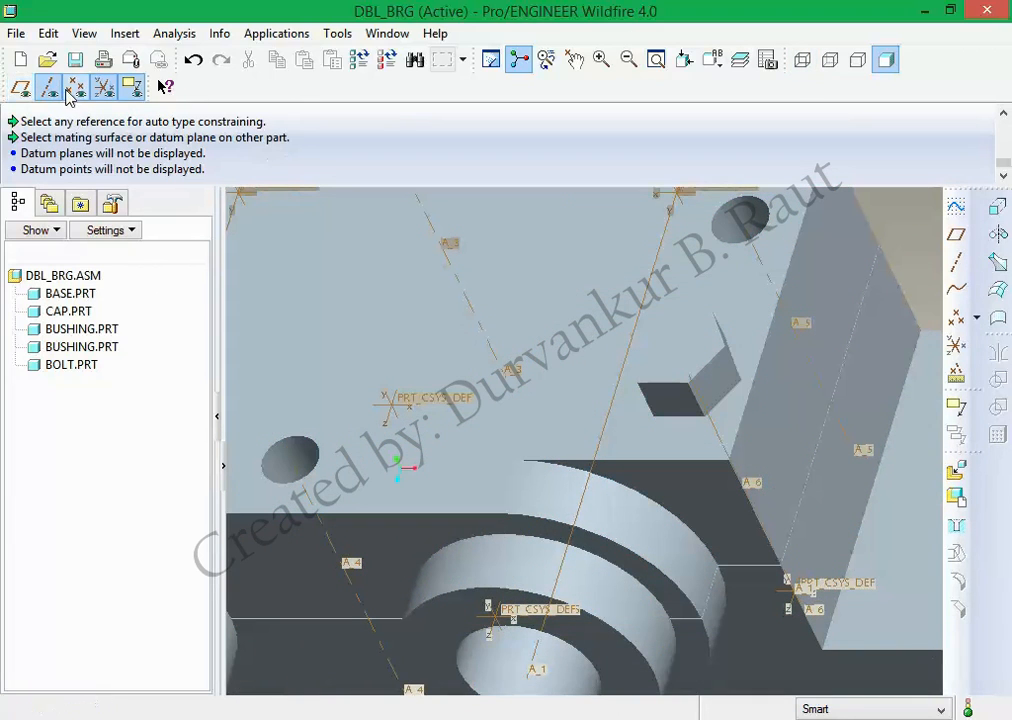
{"action": "left_click", "coordinate": [57, 89]}
{"action": "left_click", "coordinate": [77, 89]}
{"action": "left_click", "coordinate": [104, 89]}
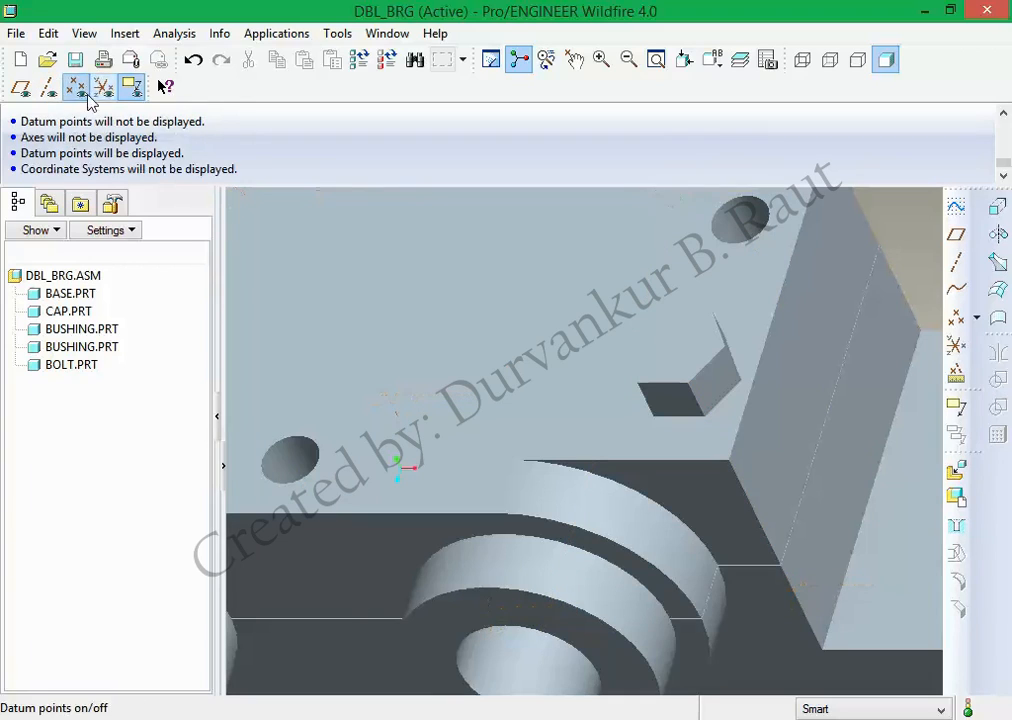
{"action": "left_click", "coordinate": [77, 89]}
Restore the default view orientation and save the assembly DBL_BRG.ASM in the Double_Bearing folder.
{"action": "key", "text": "ctrl+d"}
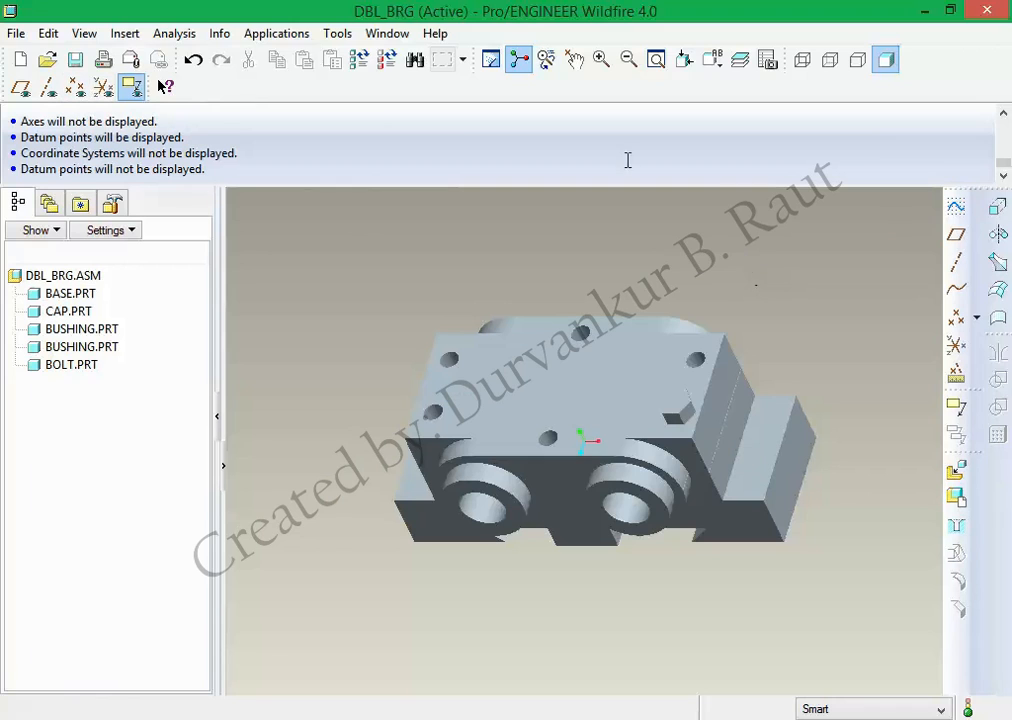
{"action": "left_click", "coordinate": [76, 59]}
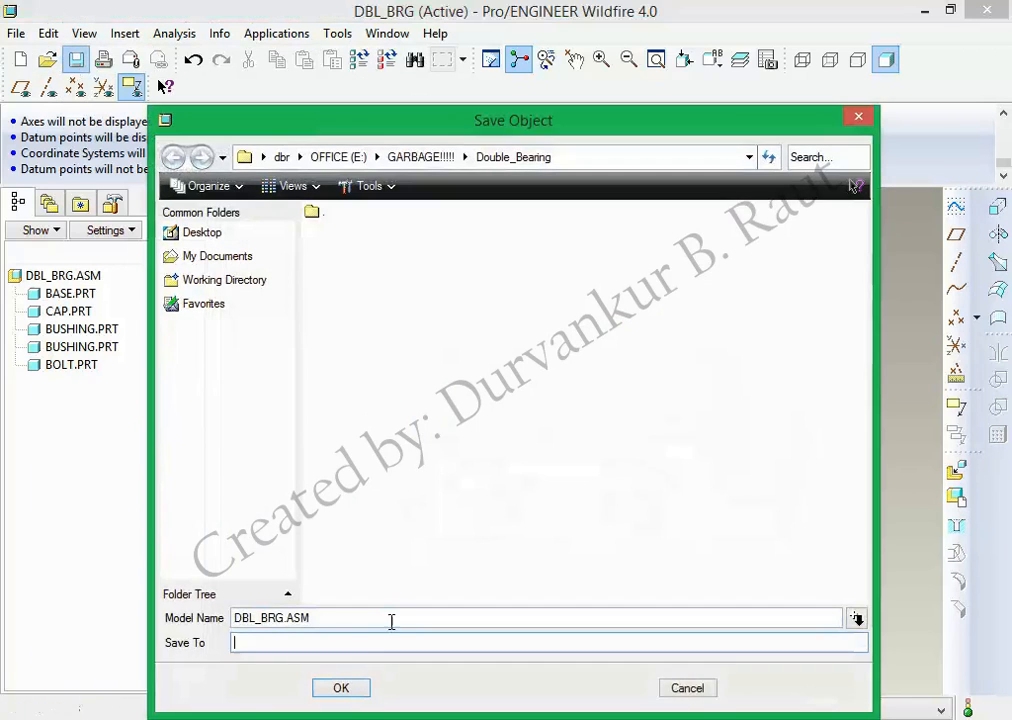
{"action": "left_click", "coordinate": [341, 690]}
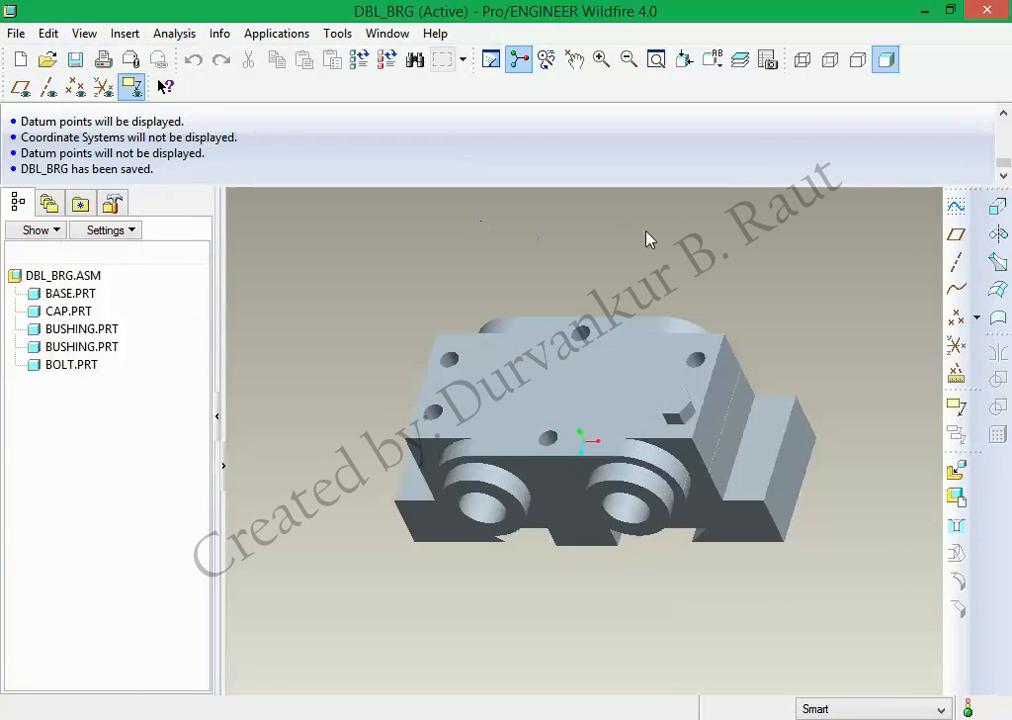